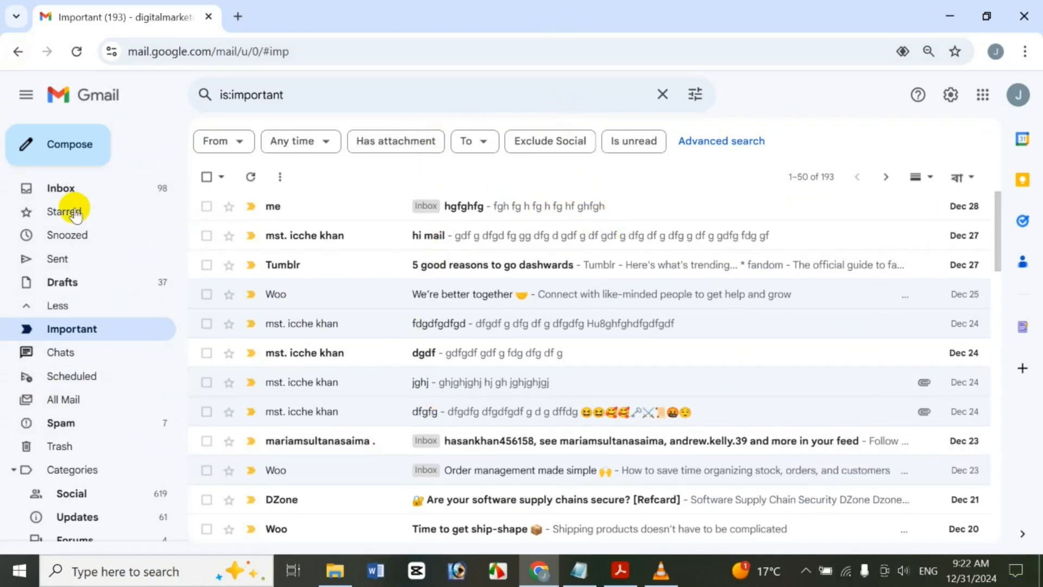
Flag the ghyfytd and hgfghfg Inbox conversations as important
left_click(112, 197)
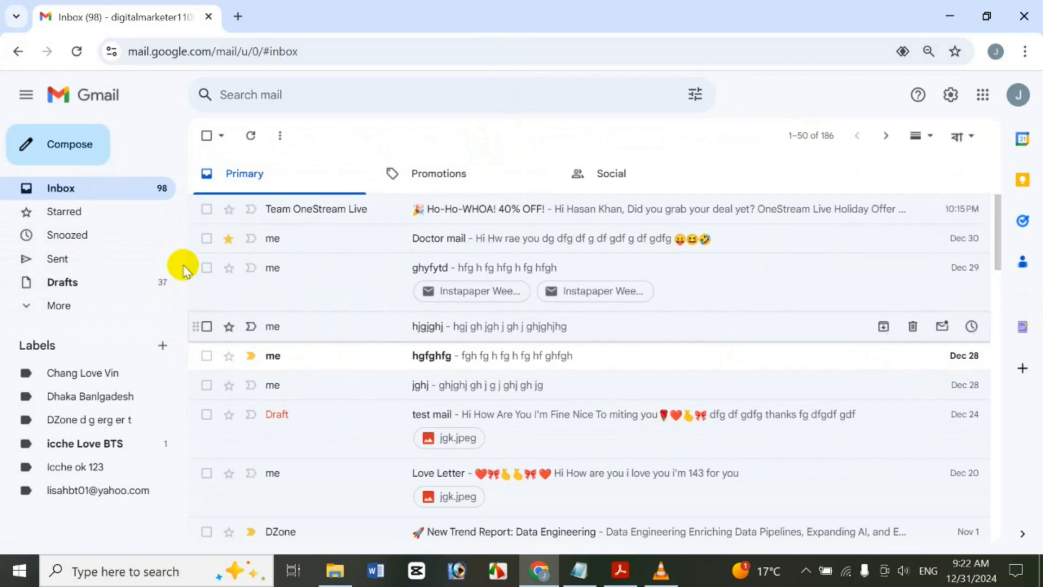
left_click(251, 269)
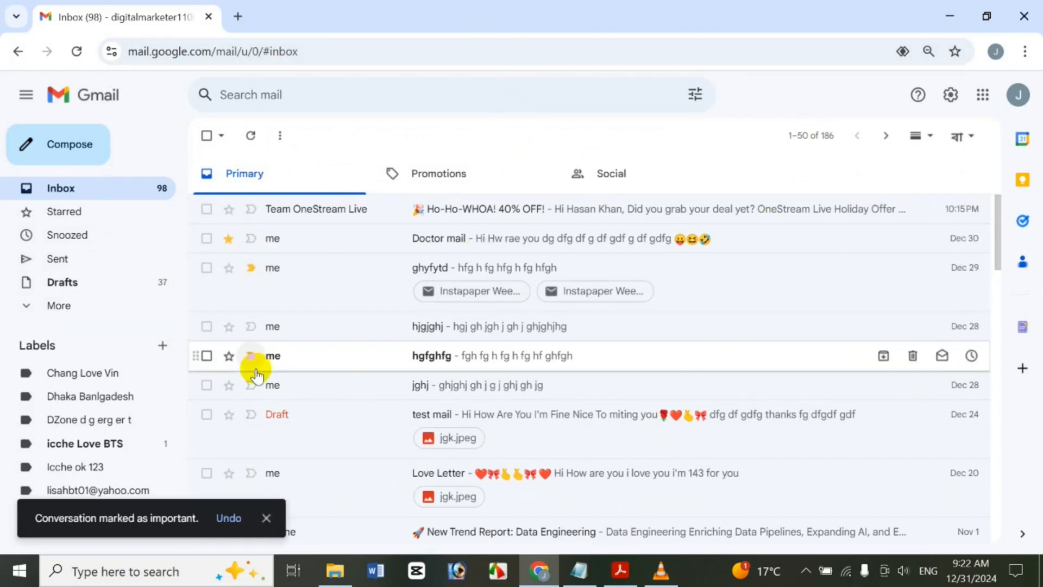
left_click(255, 368)
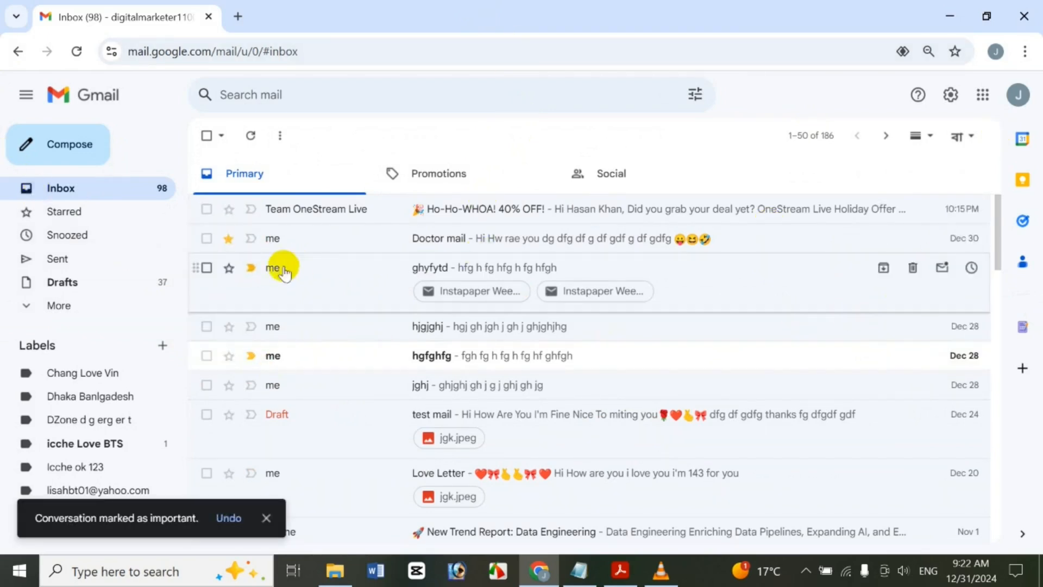
left_click(57, 304)
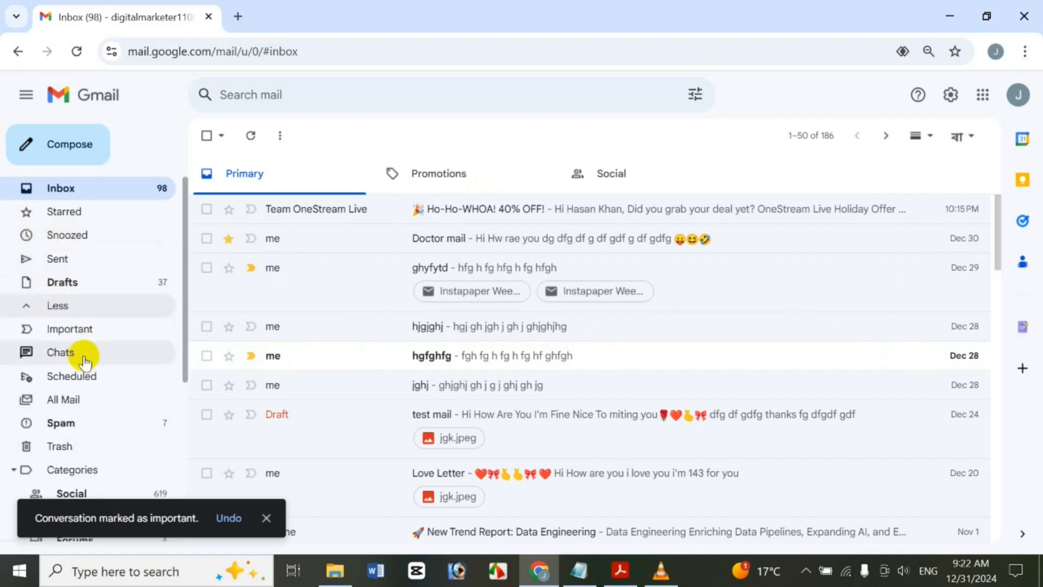
left_click(101, 335)
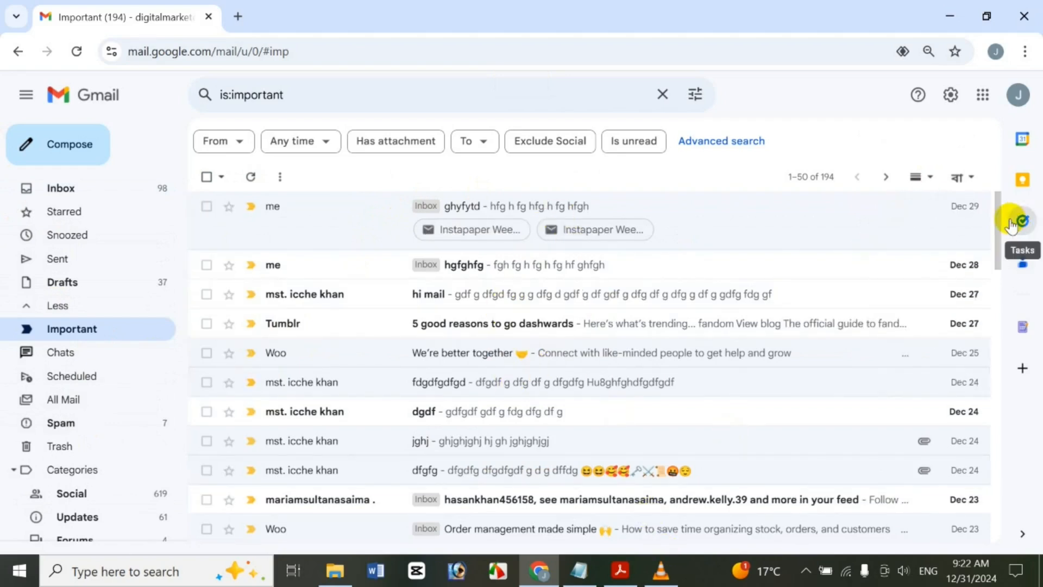
left_click_drag(995, 232, 904, 7)
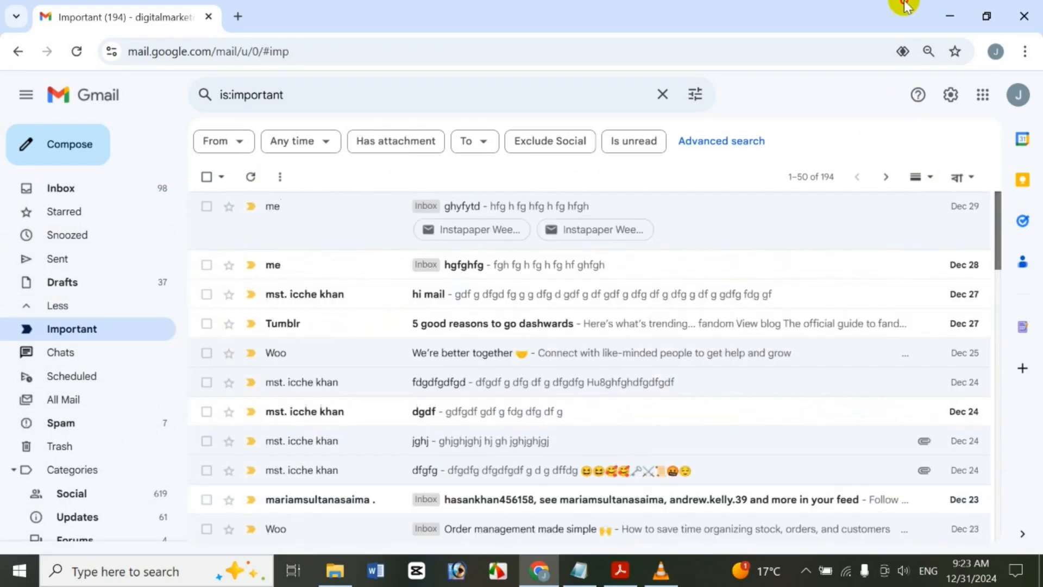
left_click(99, 192)
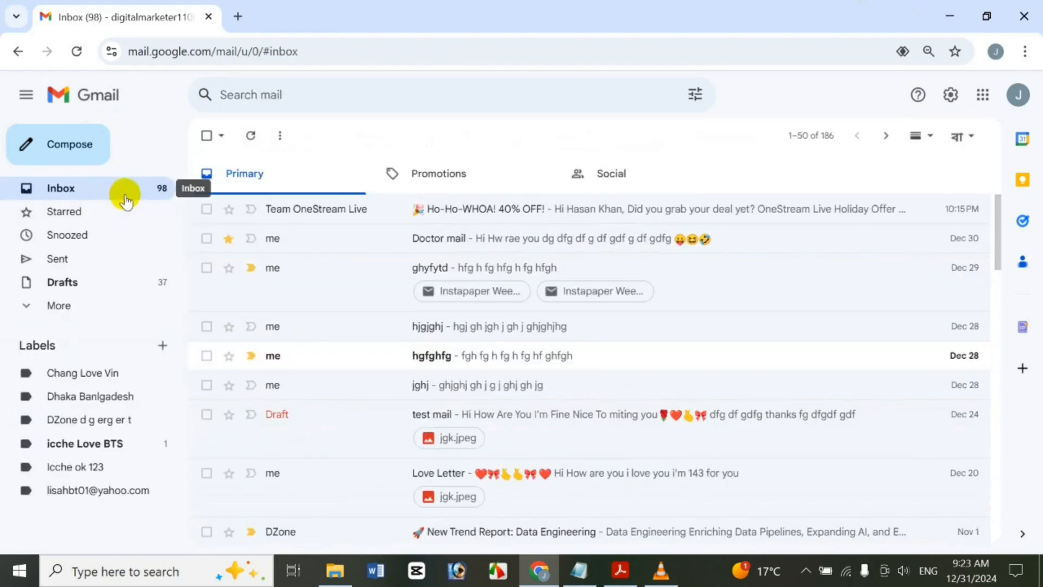
Select the hgjghj and jghj conversations, mark them important, then mark them not important
left_click(206, 268)
left_click(207, 326)
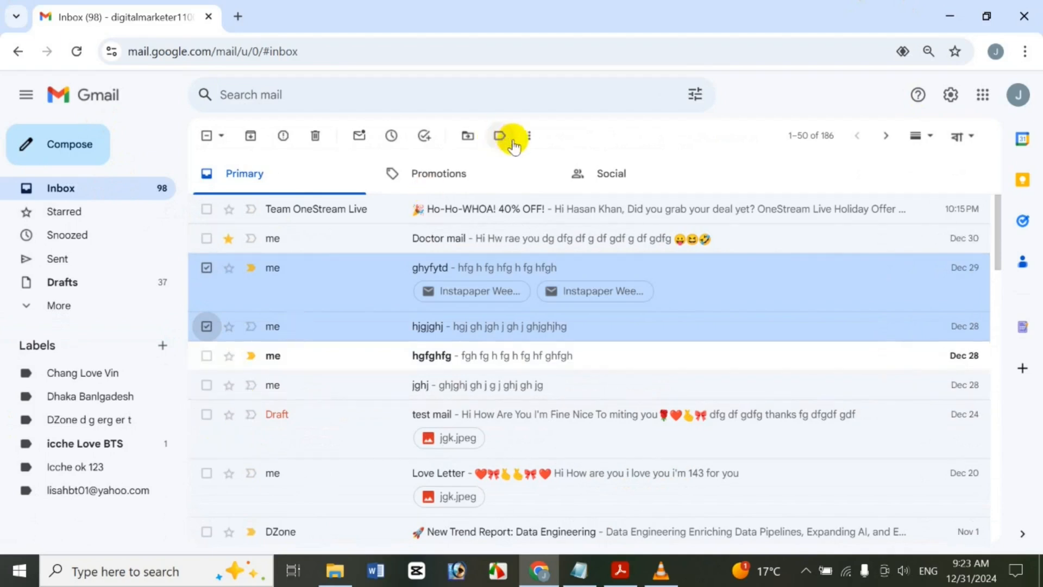
left_click(207, 267)
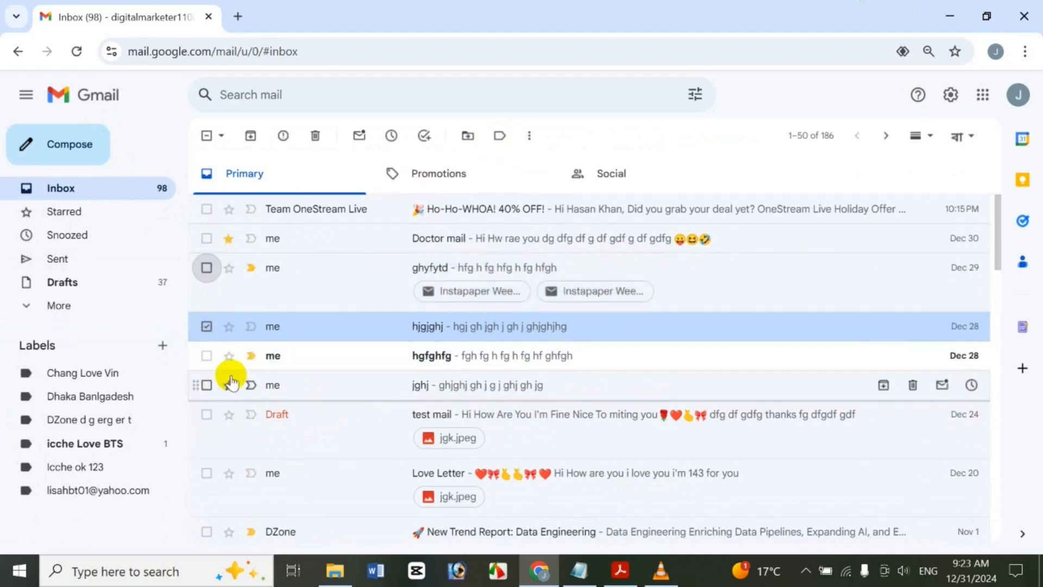
left_click(207, 384)
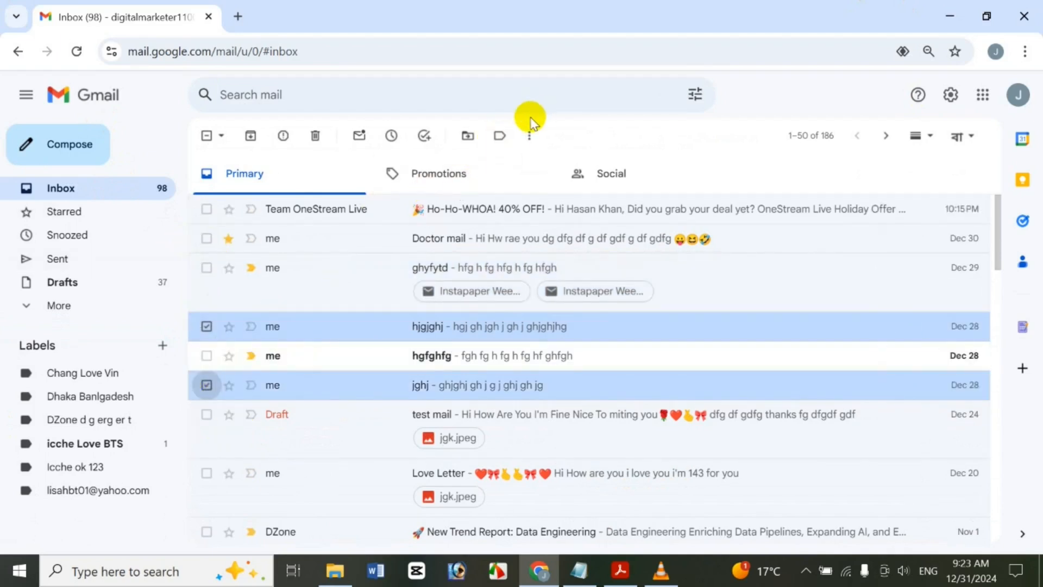
left_click(529, 136)
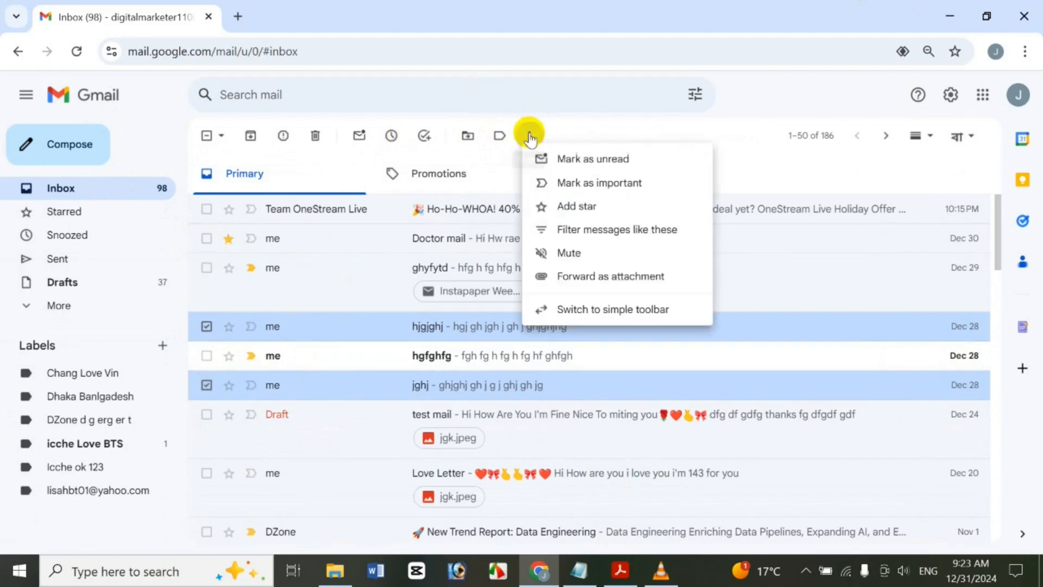
left_click(587, 184)
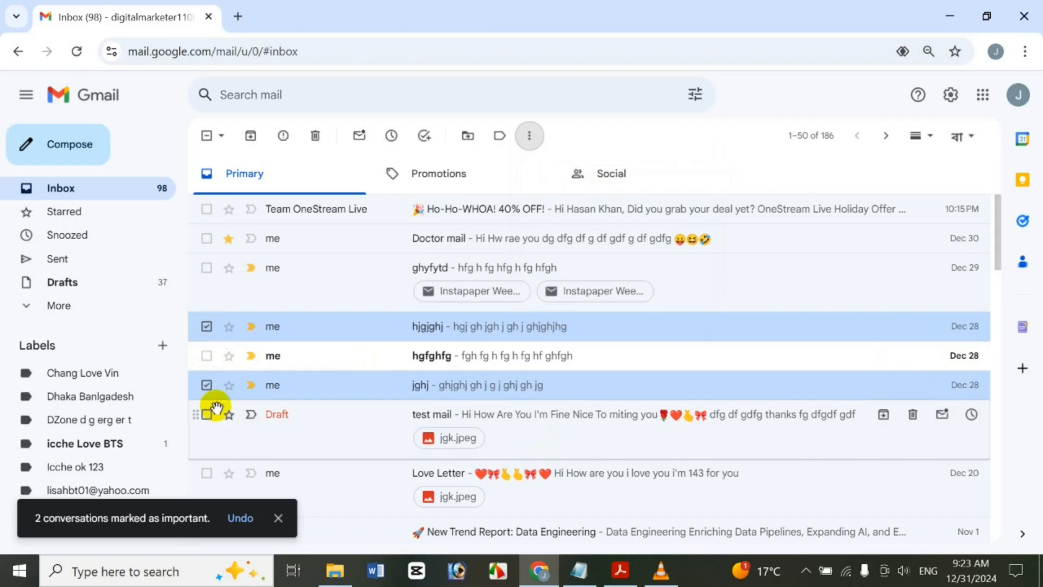
left_click(529, 136)
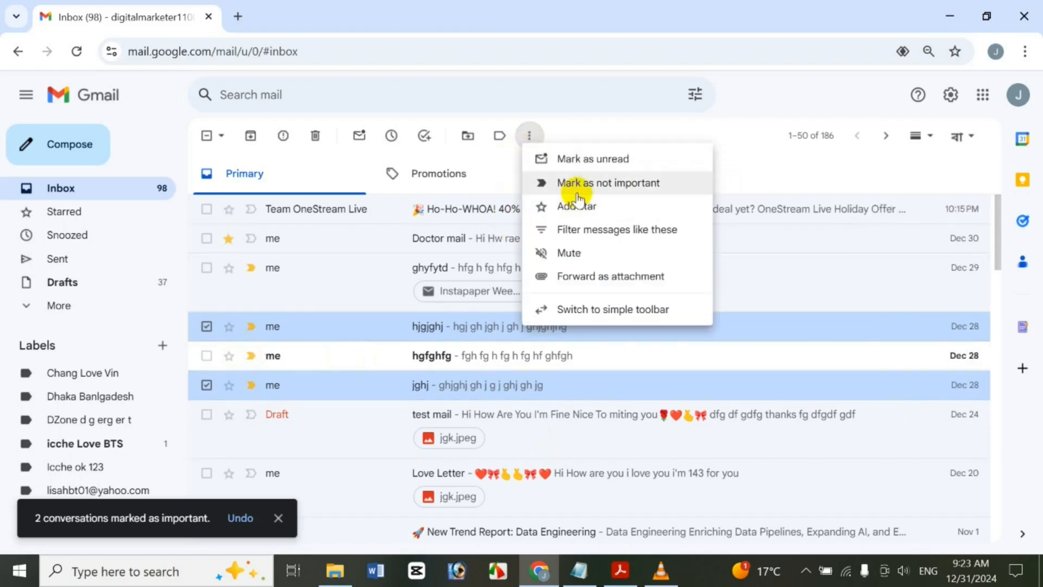
left_click(576, 187)
Star both conversations, then remove their stars again
left_click(529, 136)
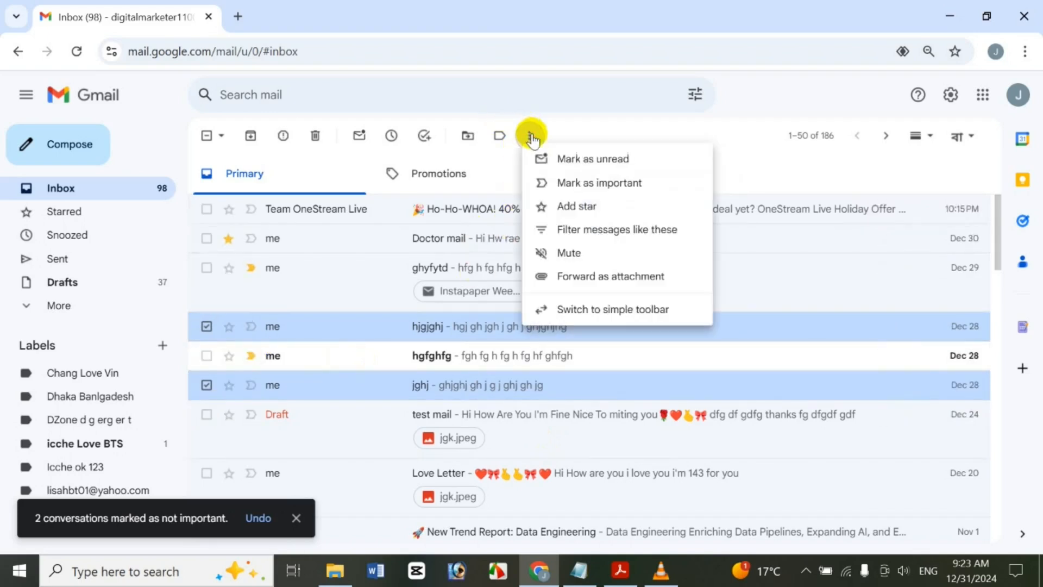
left_click(598, 205)
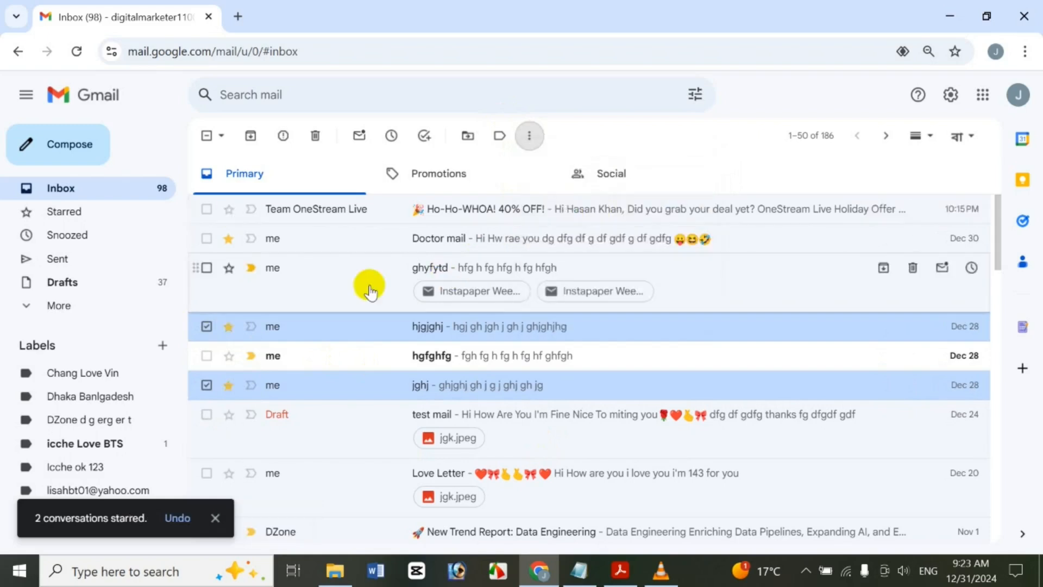
left_click(529, 135)
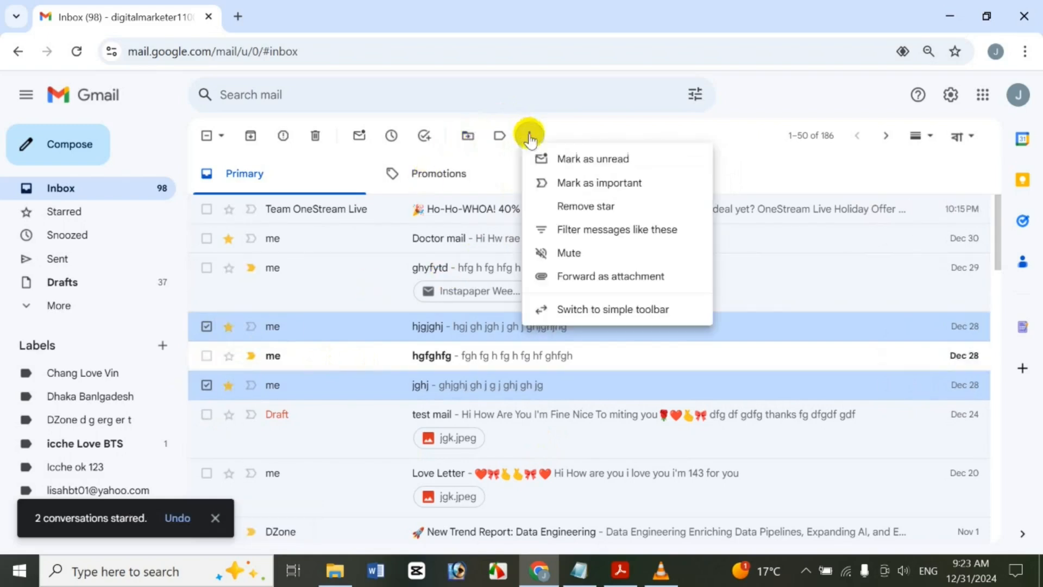
left_click(676, 208)
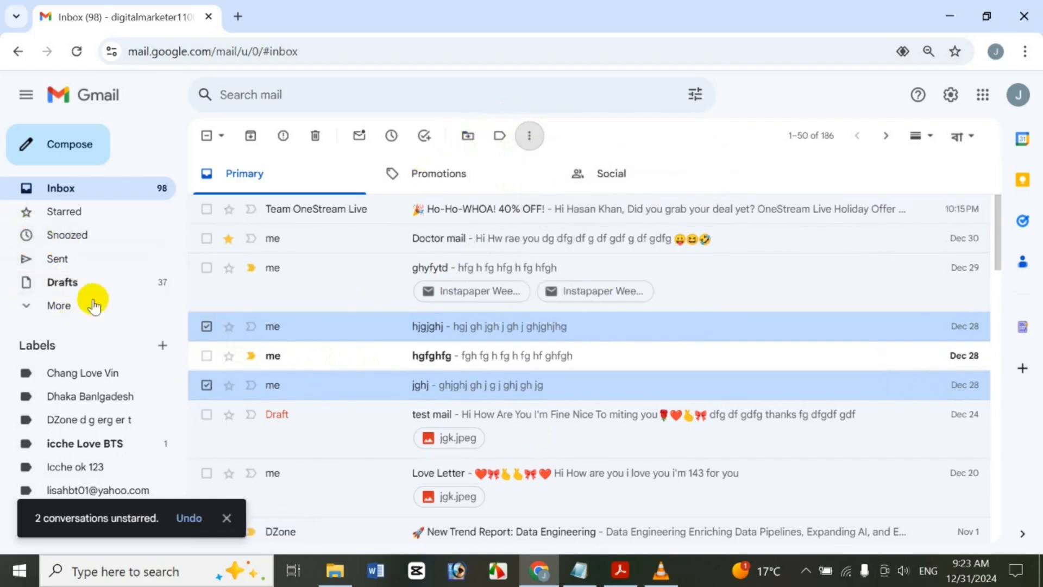
left_click(232, 247)
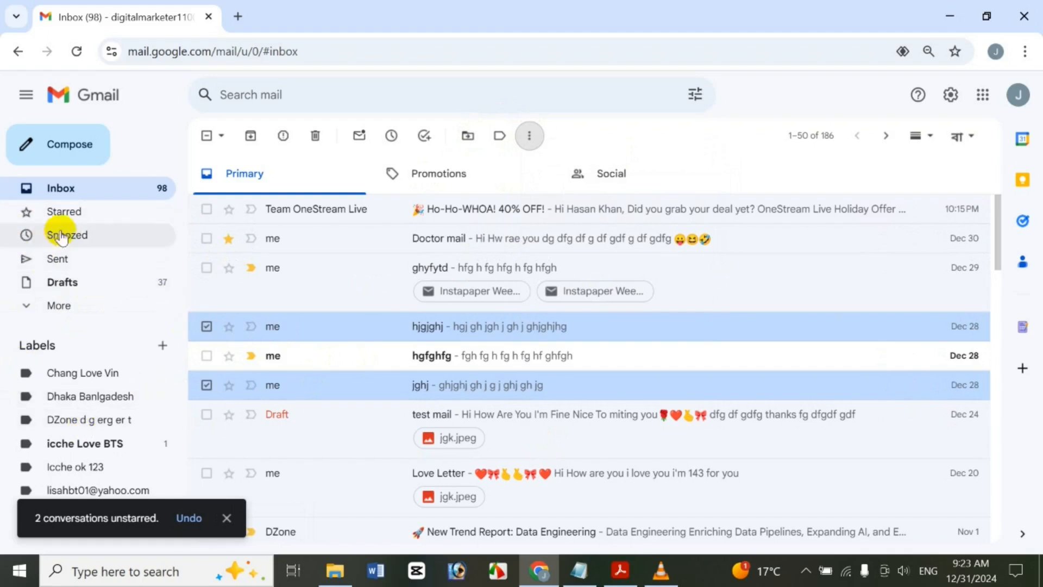
In the Important list, mark the Woo, hgfghfg and hi mail conversations as not important
left_click(60, 304)
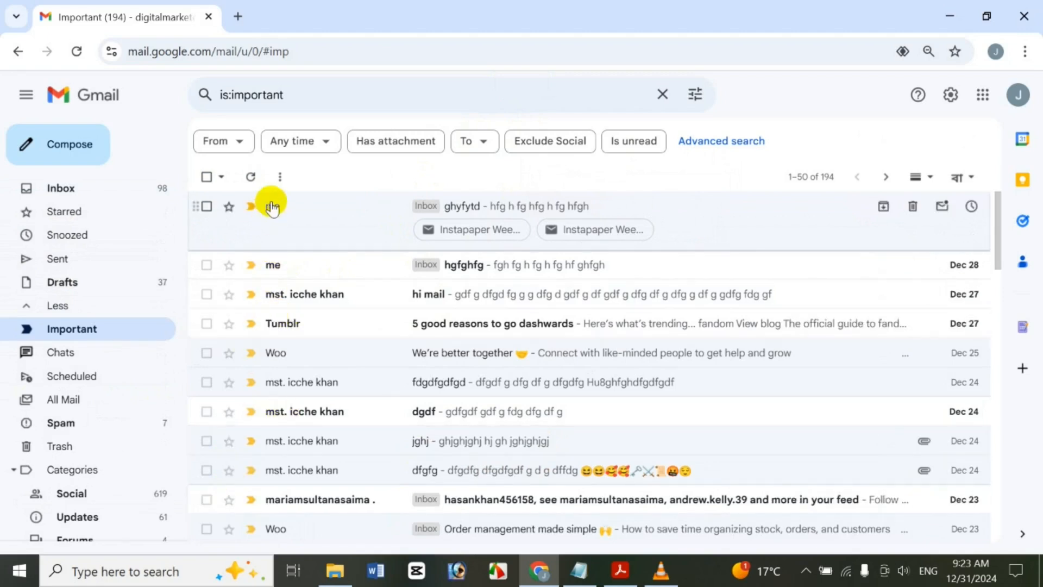
left_click(252, 354)
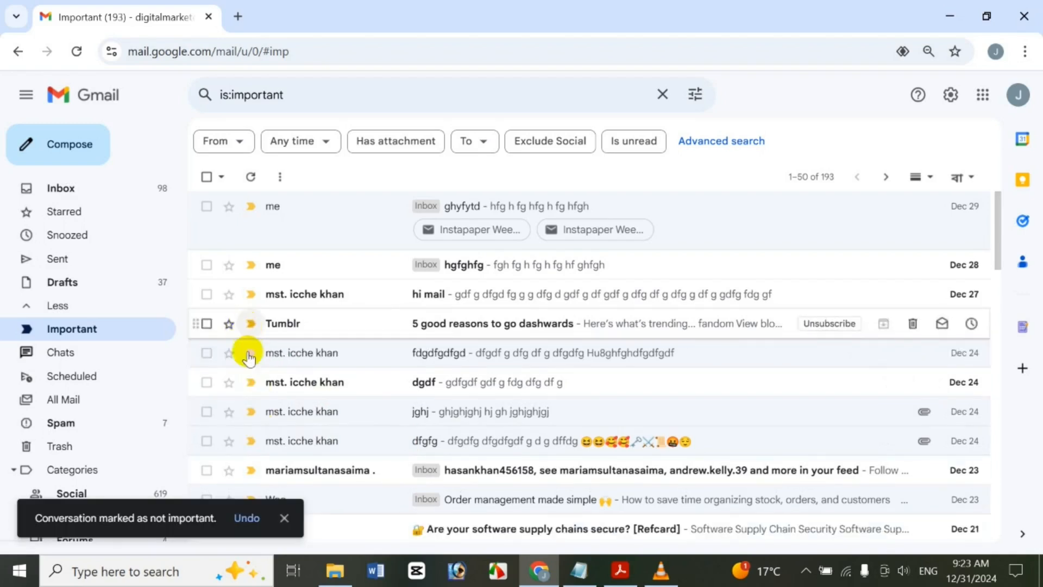
left_click(206, 265)
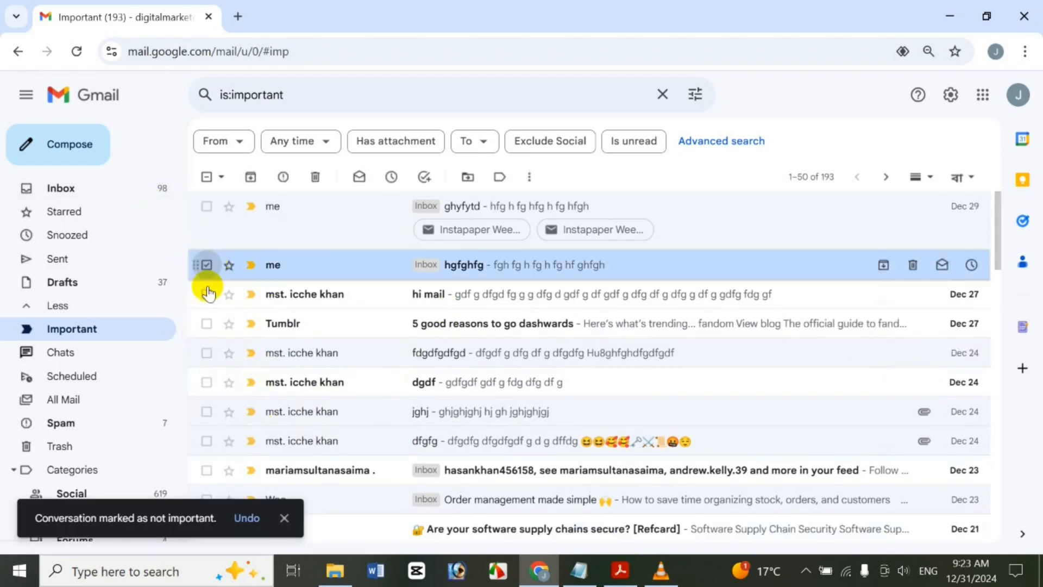
left_click(206, 294)
left_click(530, 178)
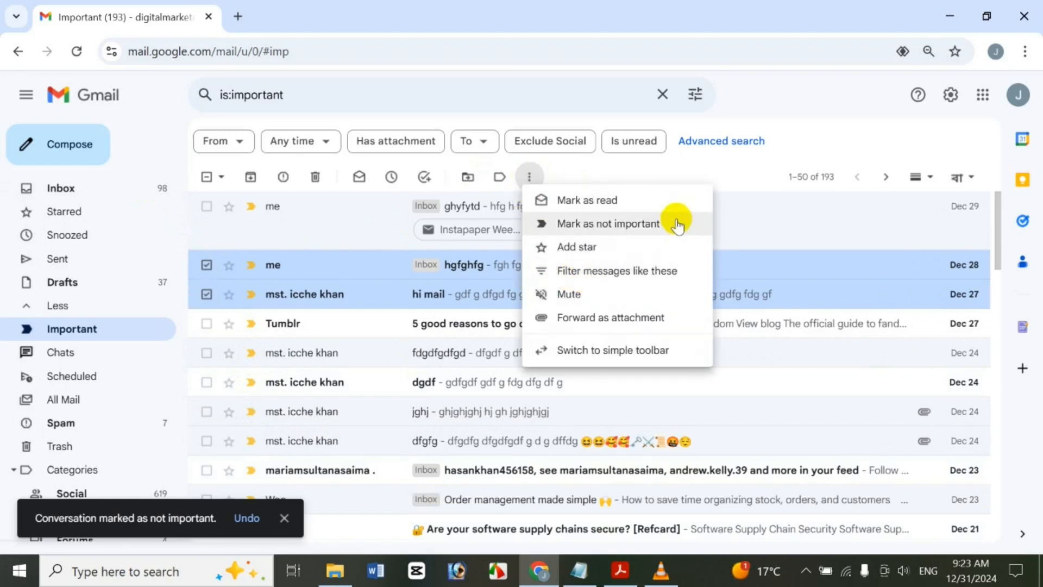
left_click(574, 226)
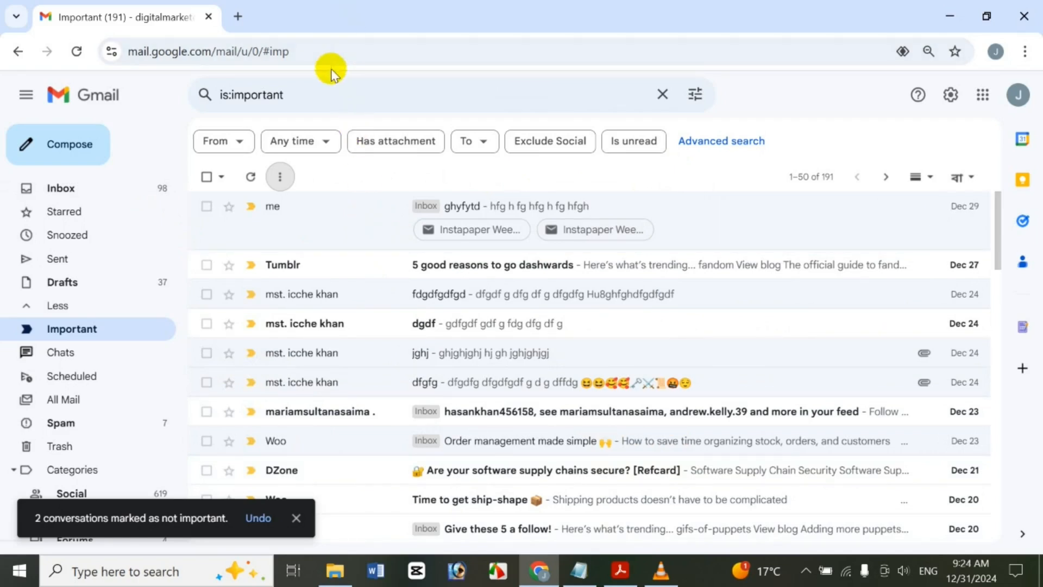
left_click(205, 207)
left_click(207, 294)
left_click(207, 356)
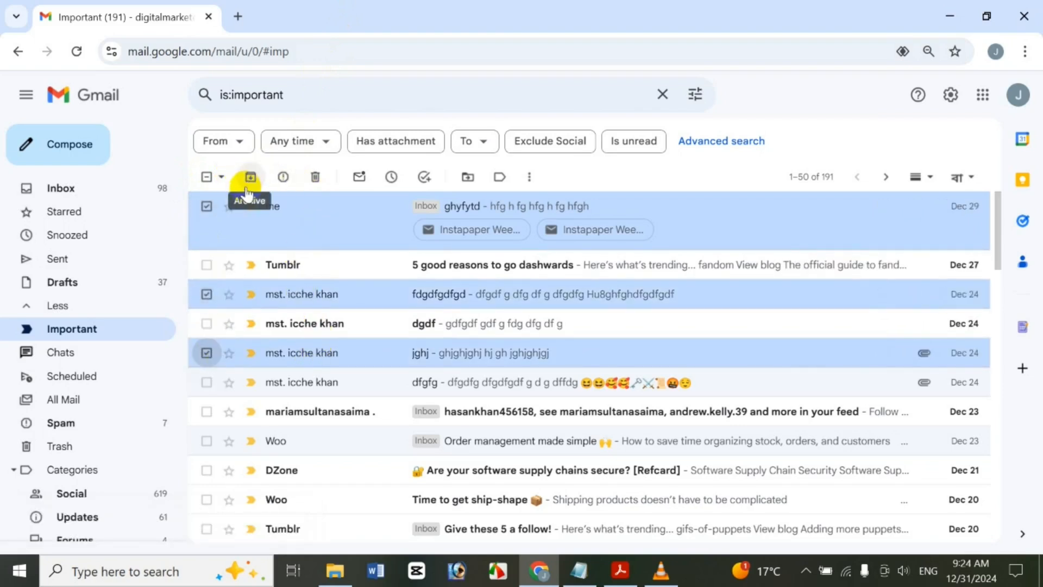
left_click(529, 177)
left_click(596, 172)
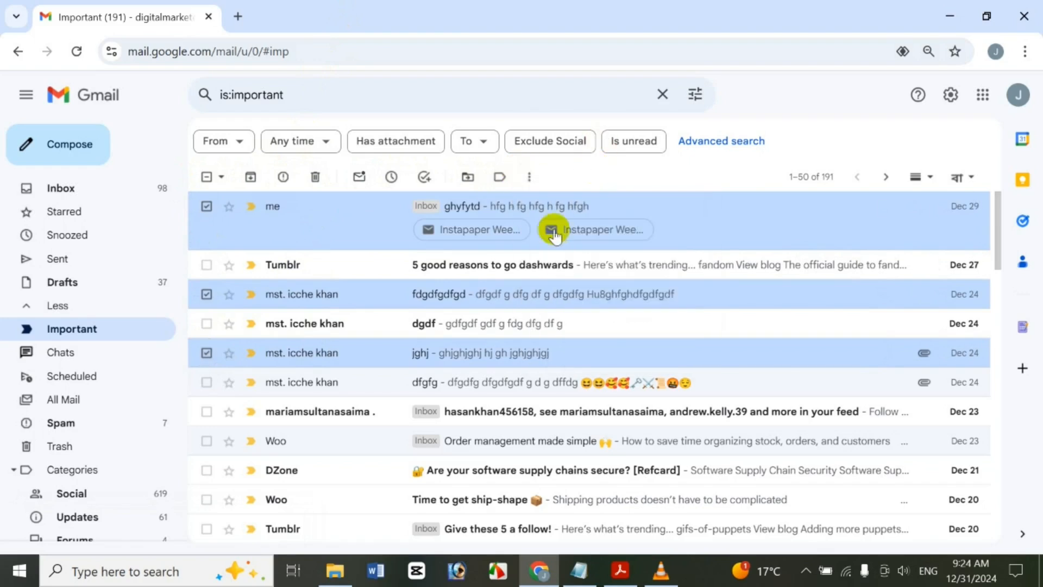
right_click(559, 204)
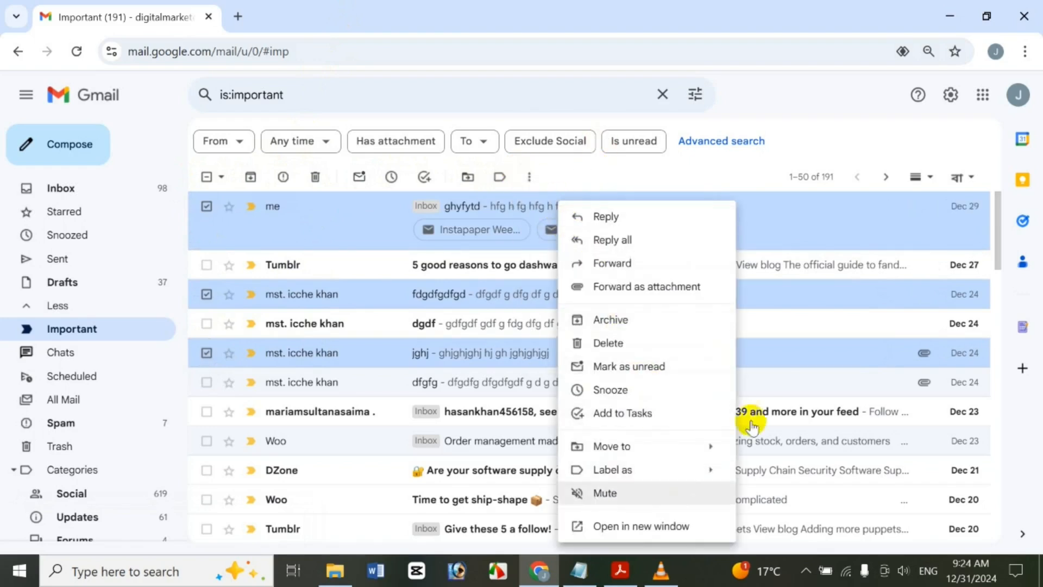
left_click(794, 147)
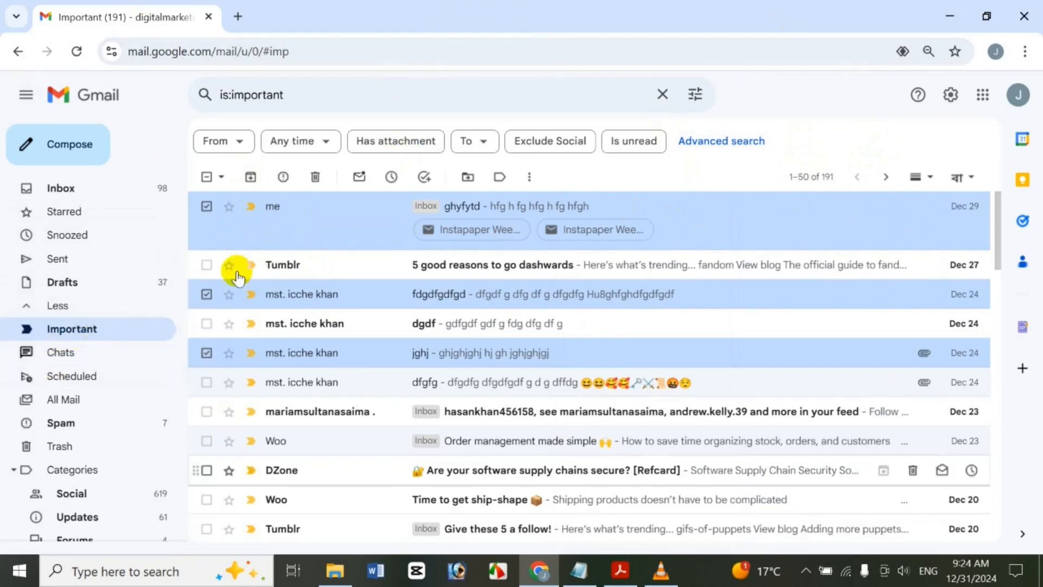
Choose All from the Select dropdown, then extend the selection to all 191 Important conversations
left_click(208, 176)
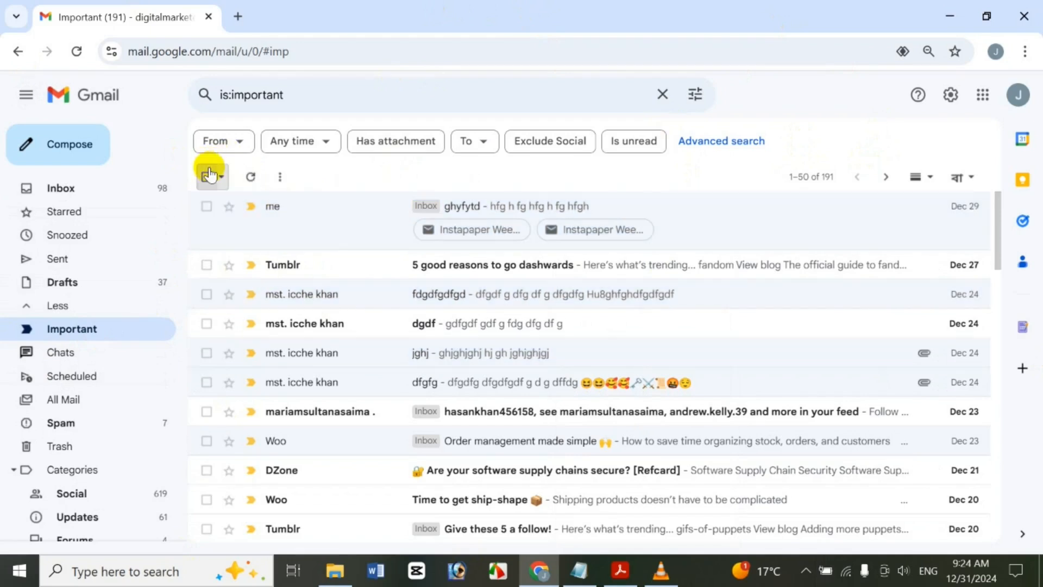
left_click(206, 175)
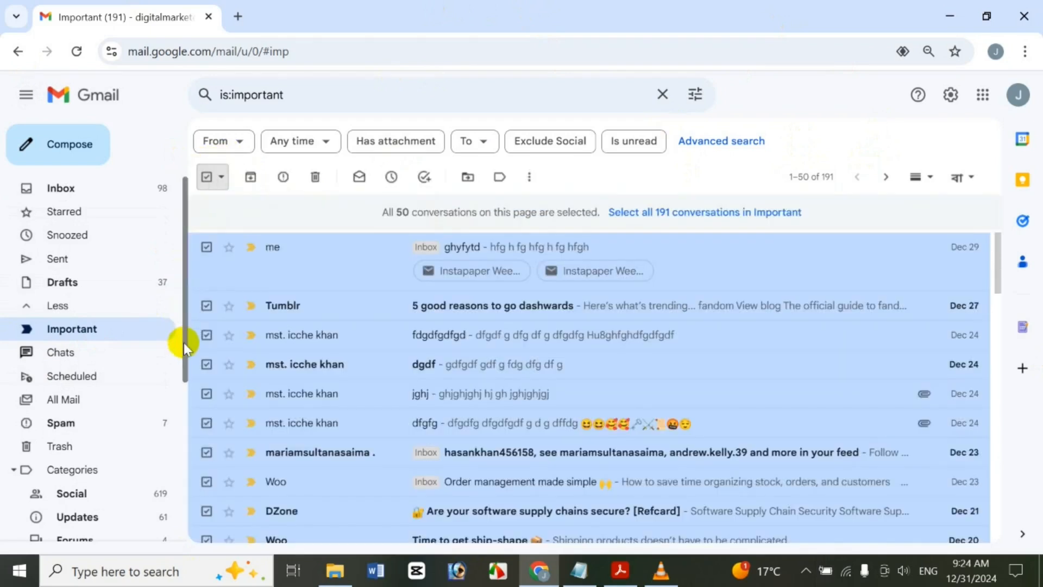
left_click(220, 177)
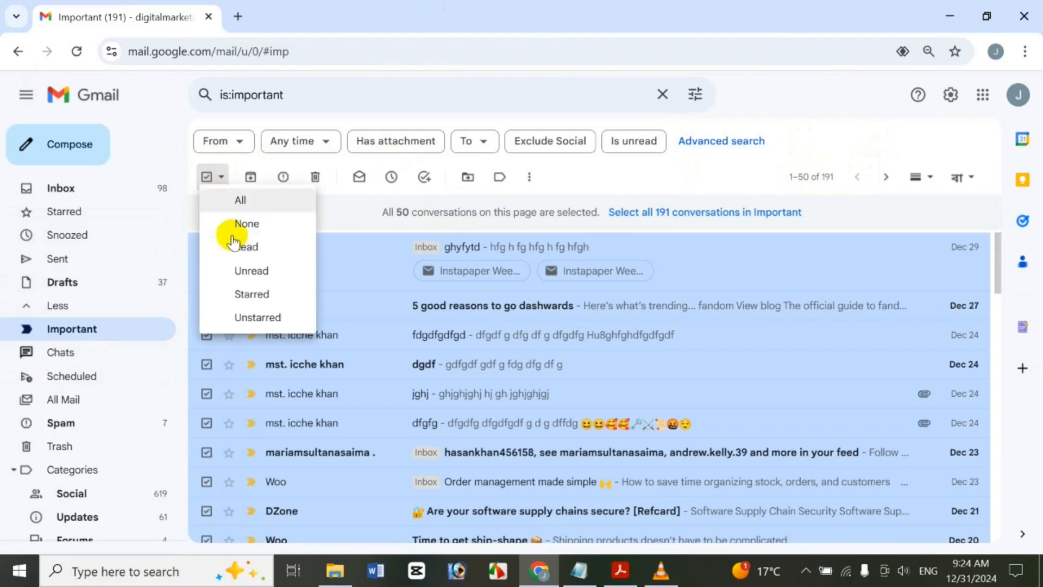
left_click(208, 177)
left_click(221, 177)
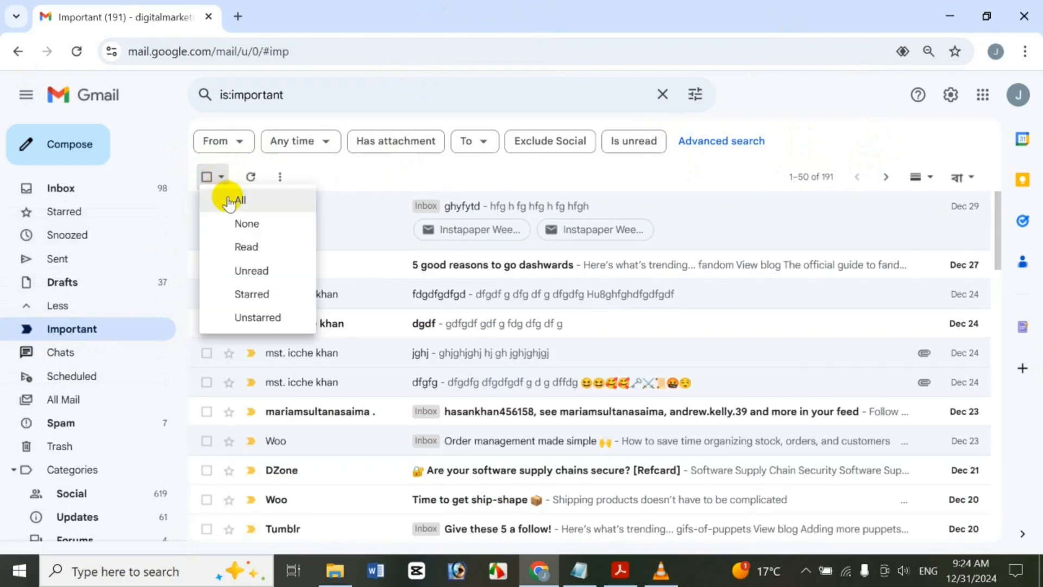
left_click(235, 202)
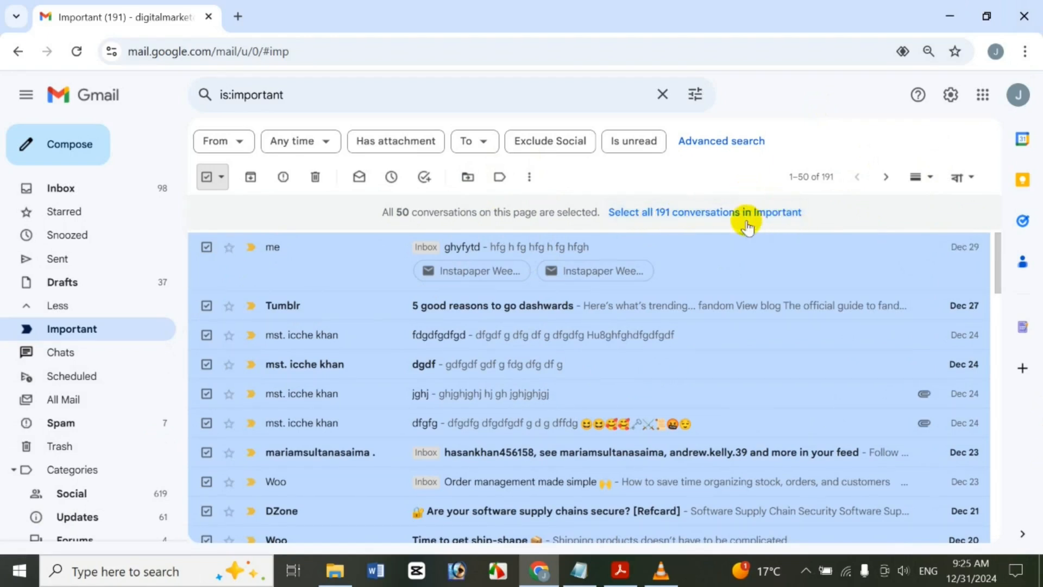
left_click(666, 213)
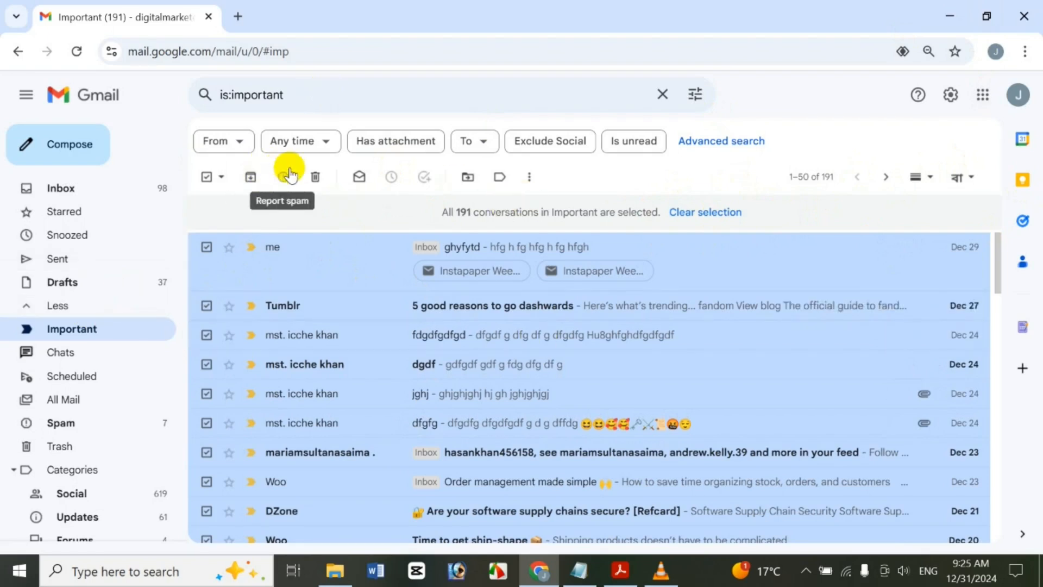
Use the Select dropdown to select none, then only read, then only unread conversations
left_click(221, 180)
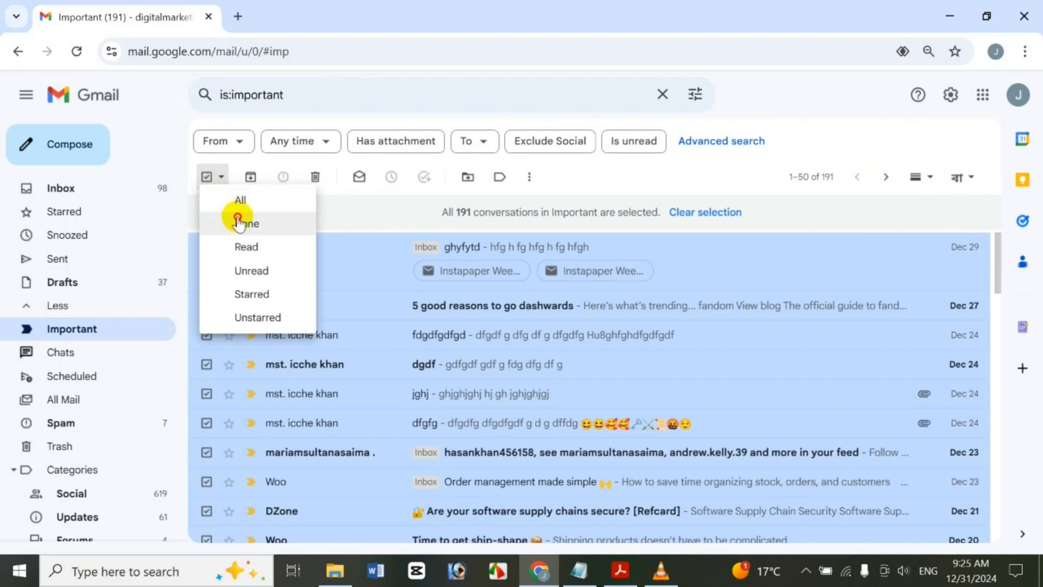
left_click(235, 220)
left_click(221, 178)
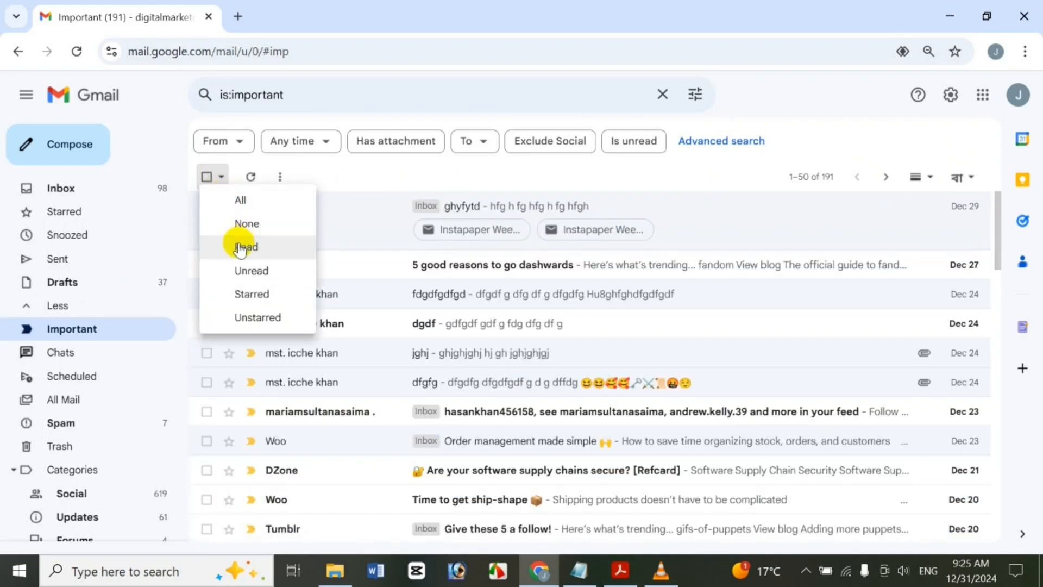
left_click(240, 250)
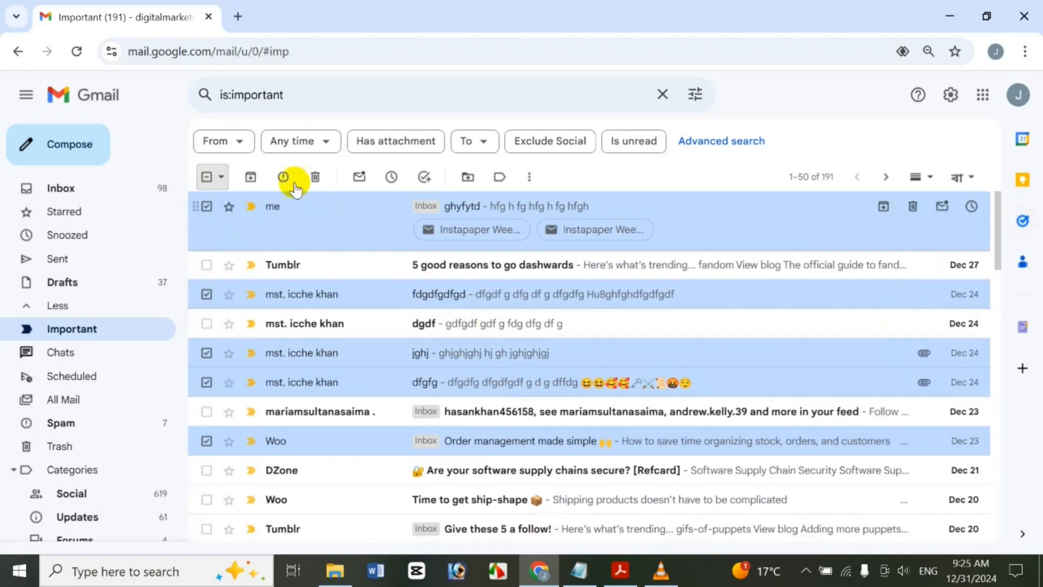
left_click(221, 178)
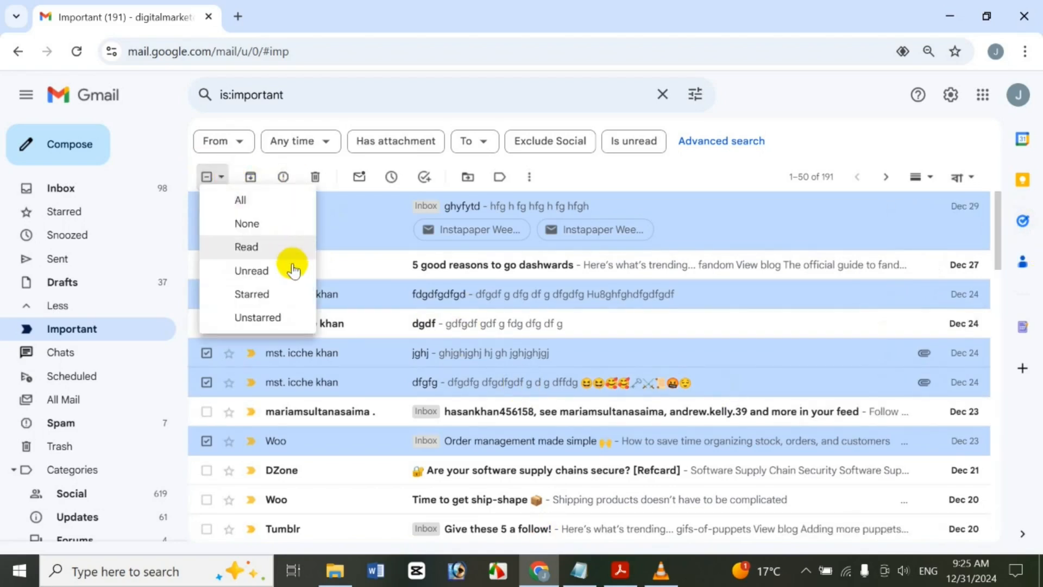
left_click(289, 266)
left_click_drag(994, 282, 994, 196)
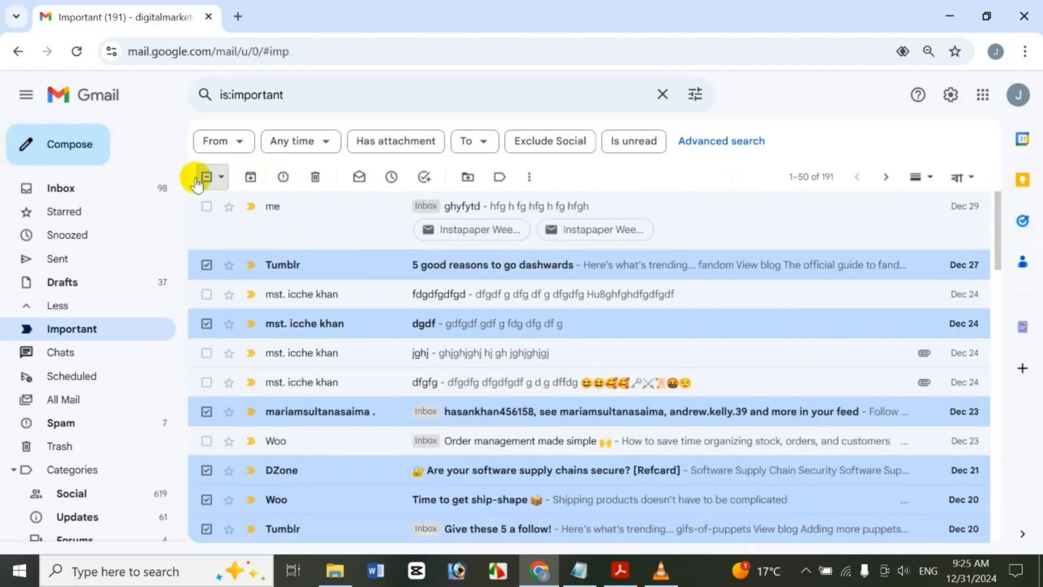
Select starred, then unstarred conversations, then clear the selection and tick only ghyfytd
left_click(220, 178)
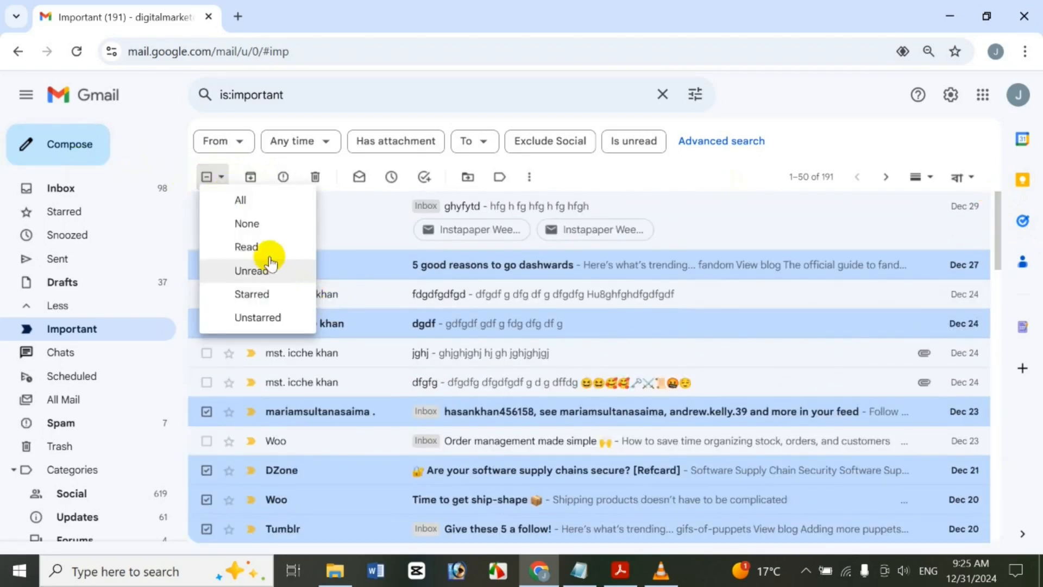
left_click(278, 296)
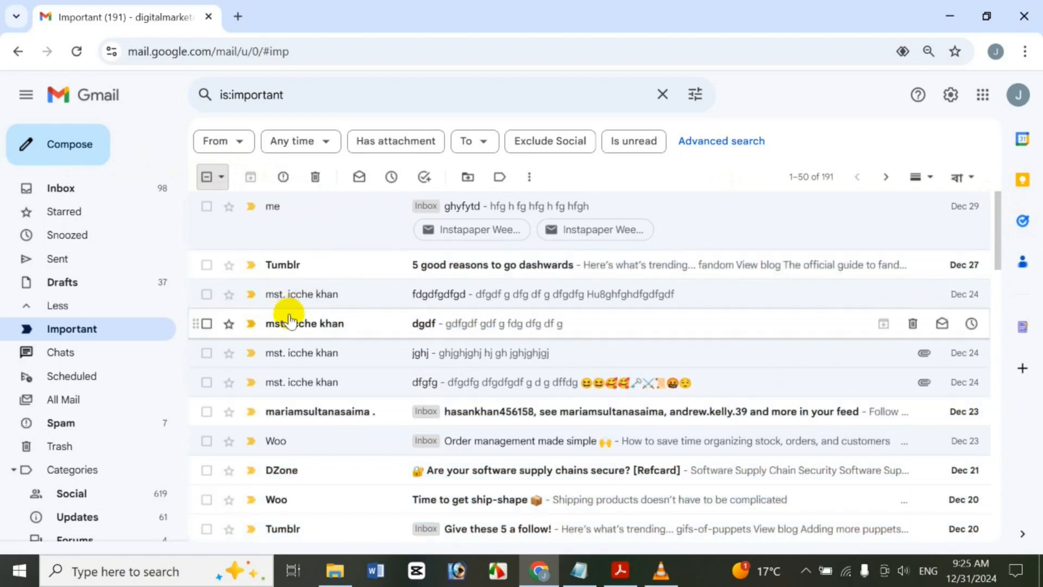
left_click_drag(997, 224, 952, 203)
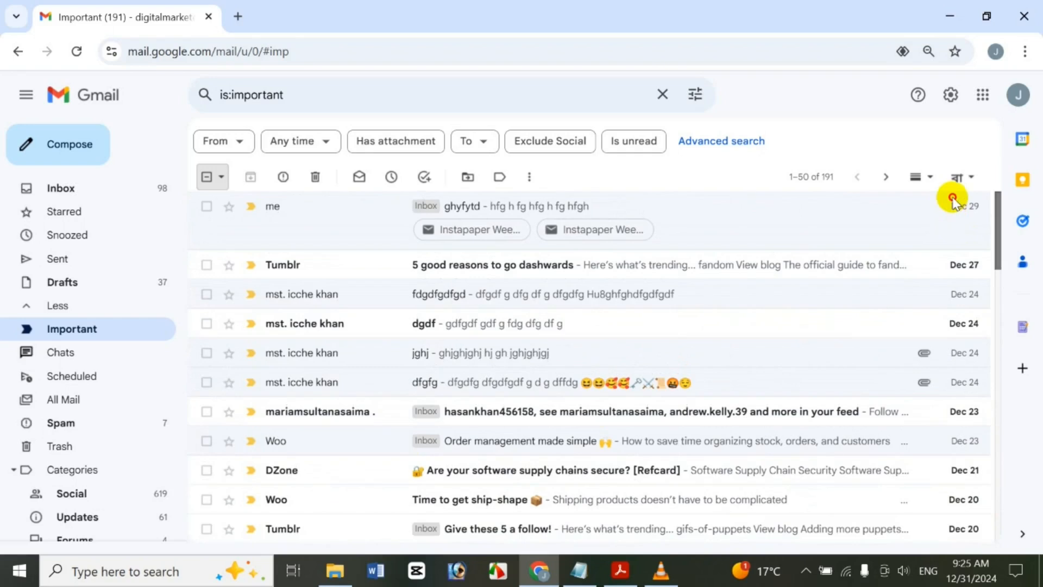
left_click(221, 177)
left_click(265, 321)
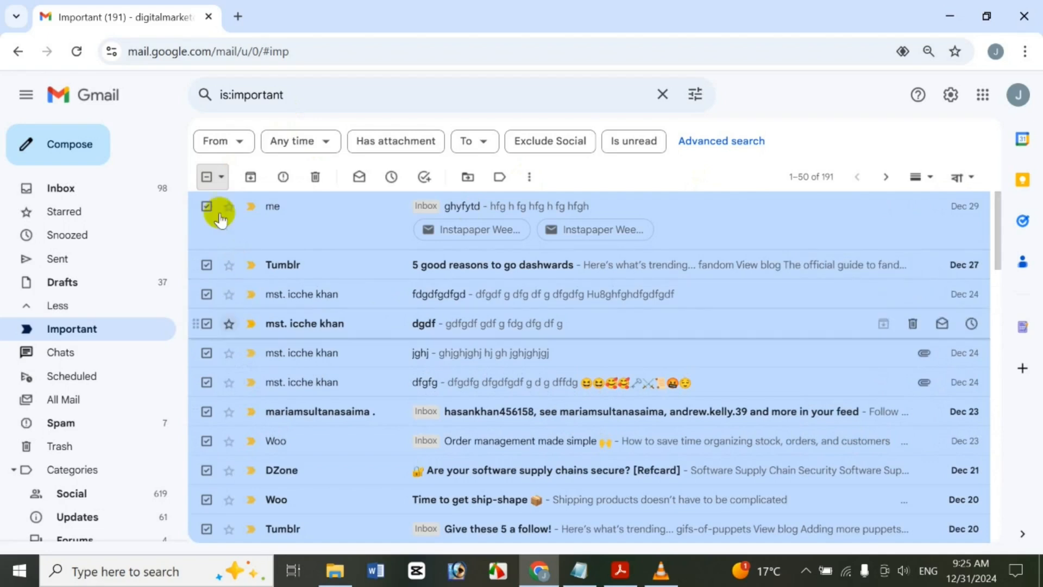
left_click(223, 177)
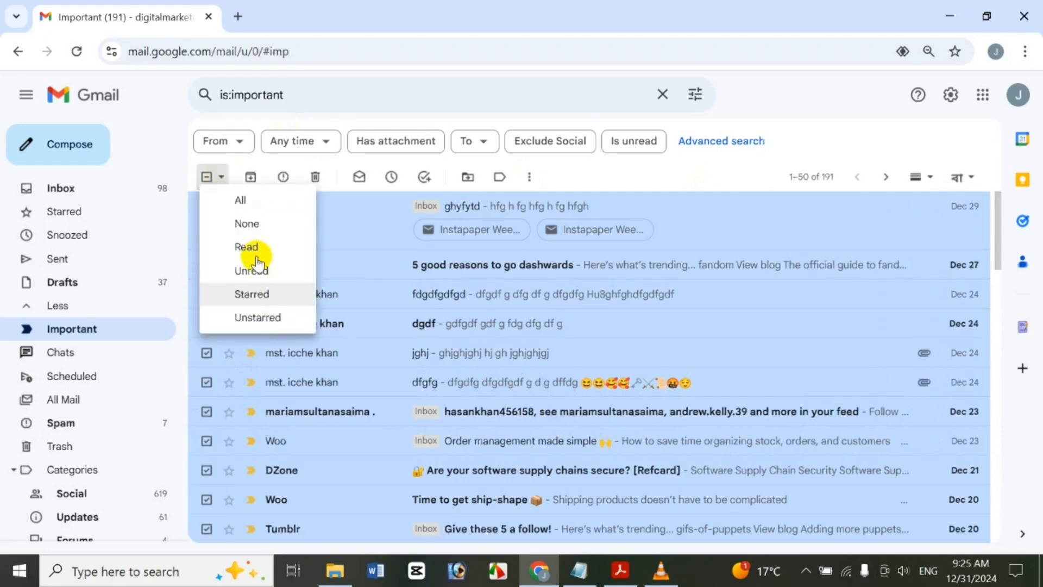
left_click(268, 226)
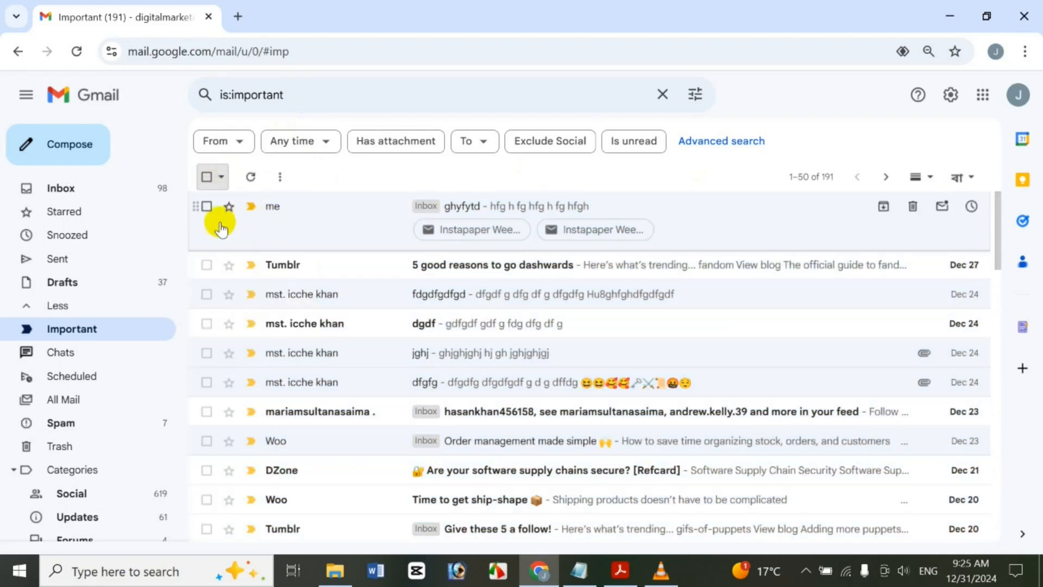
left_click(206, 207)
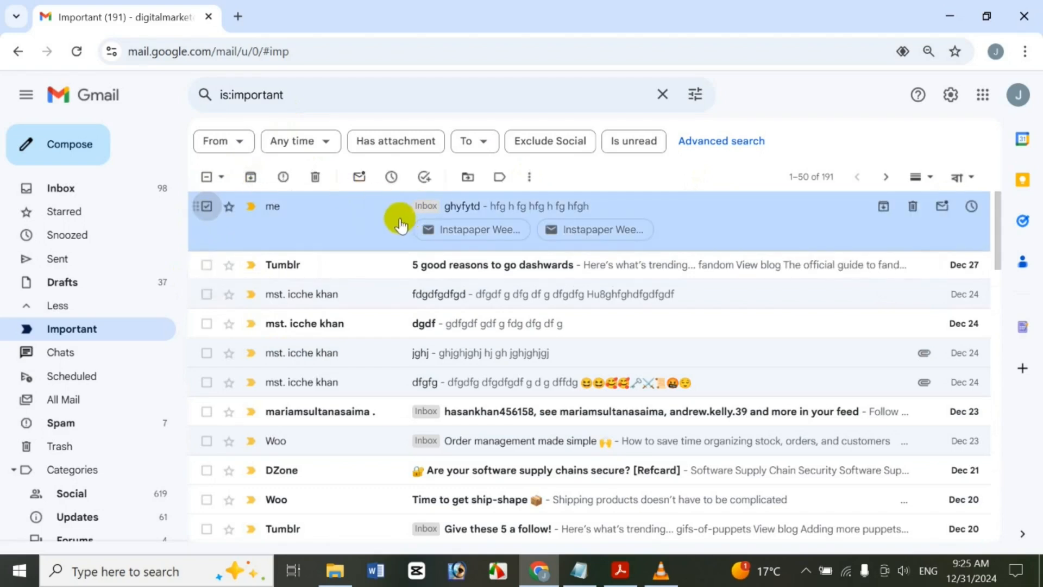
Archive the ghyfytd conversation so it loses its Inbox label
right_click(692, 209)
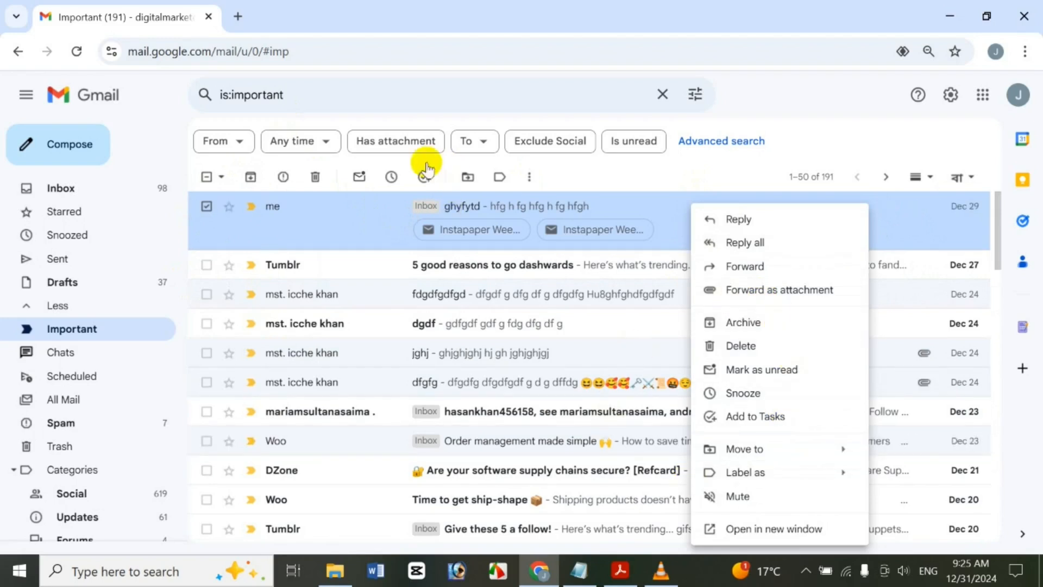
left_click(251, 177)
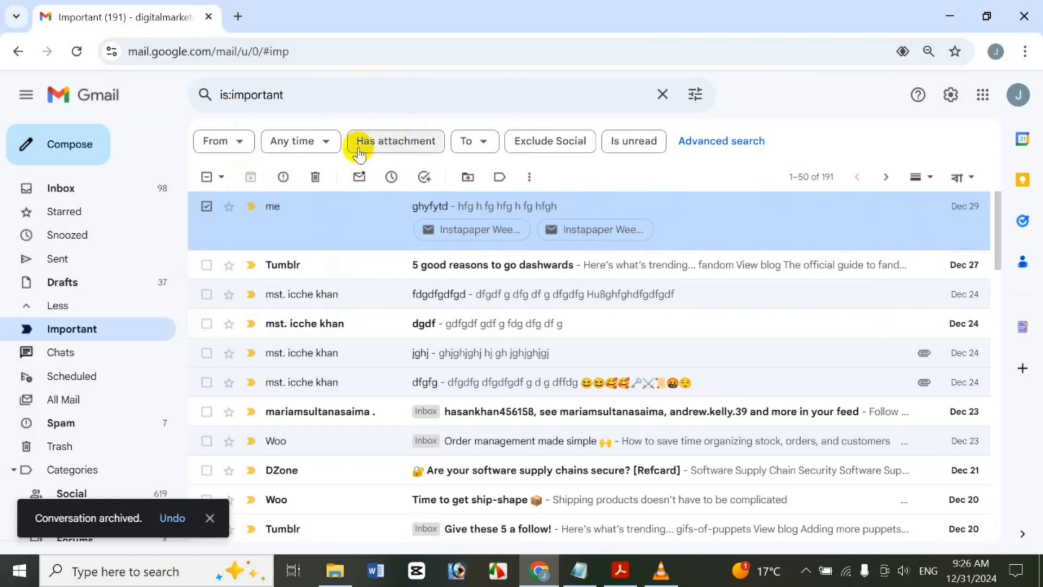
left_click(303, 88)
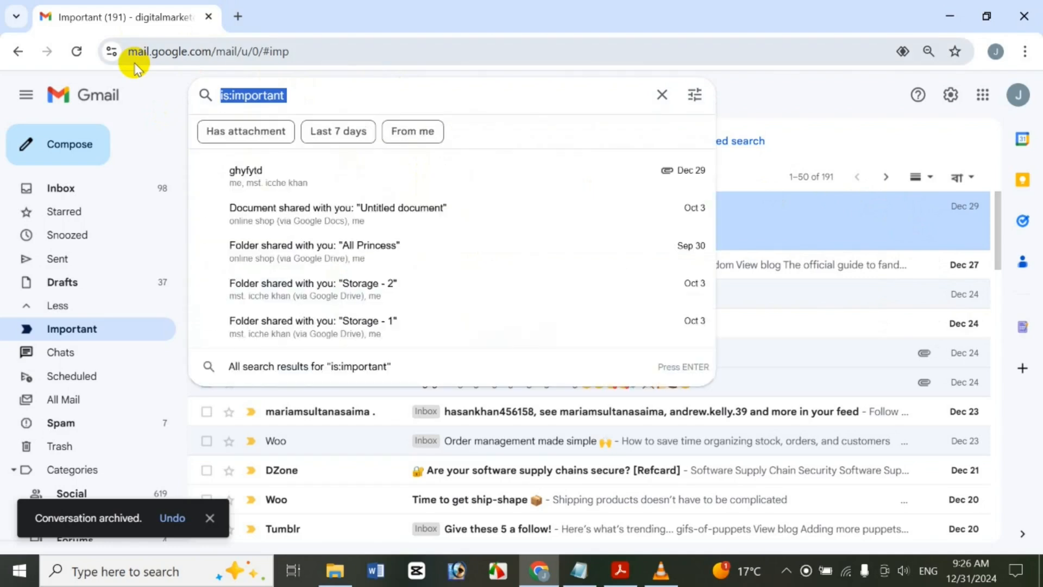
Search in:archive and move the ghyfytd conversation back to the Inbox
type("i")
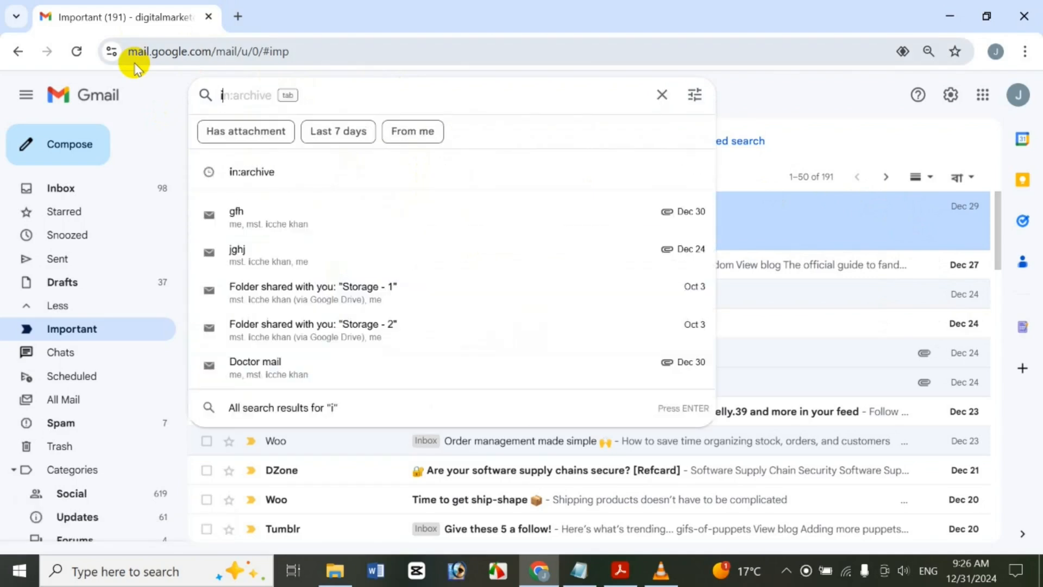
type("n:archive")
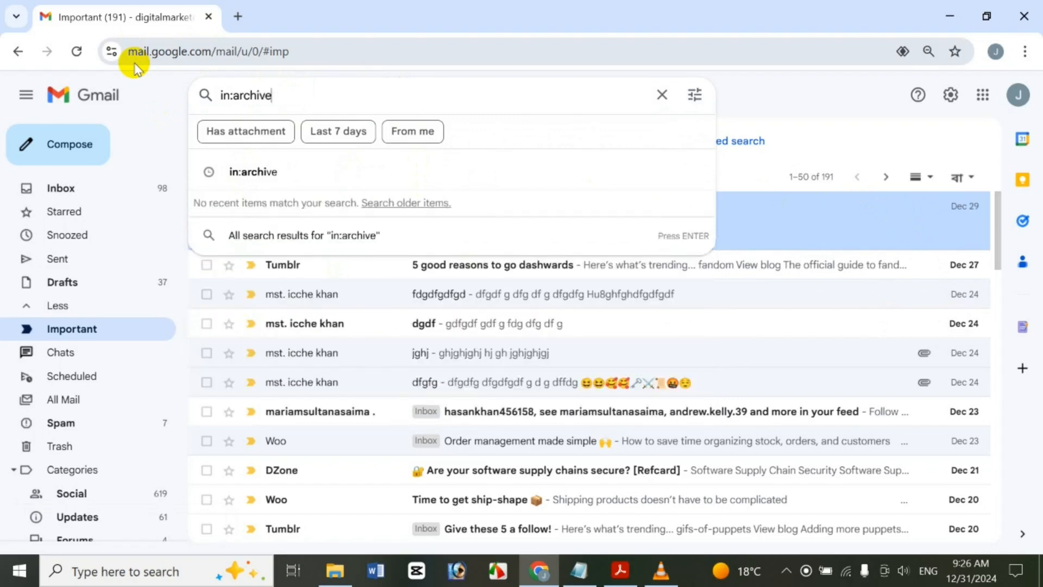
key("Return")
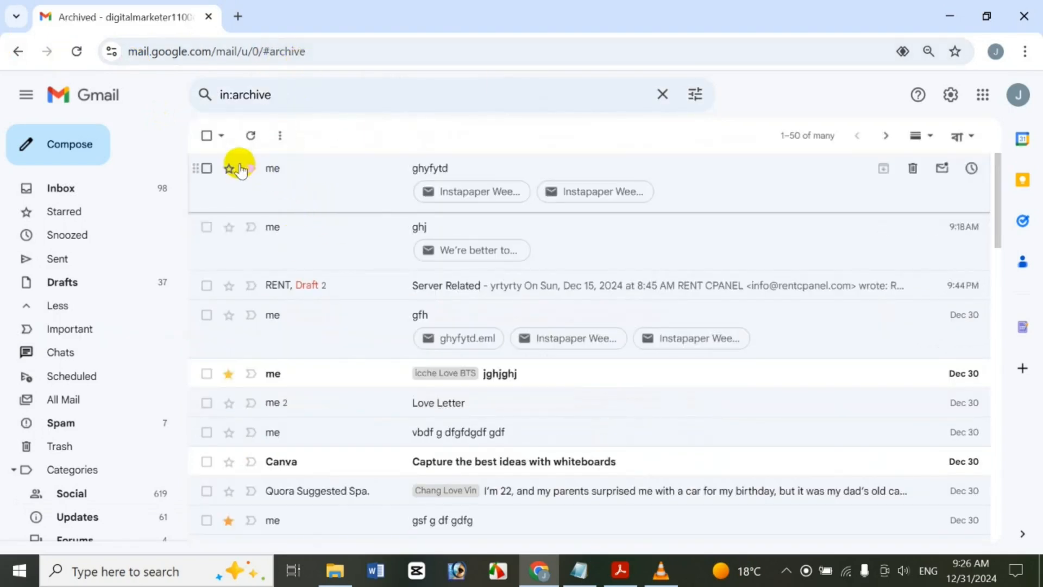
left_click(202, 169)
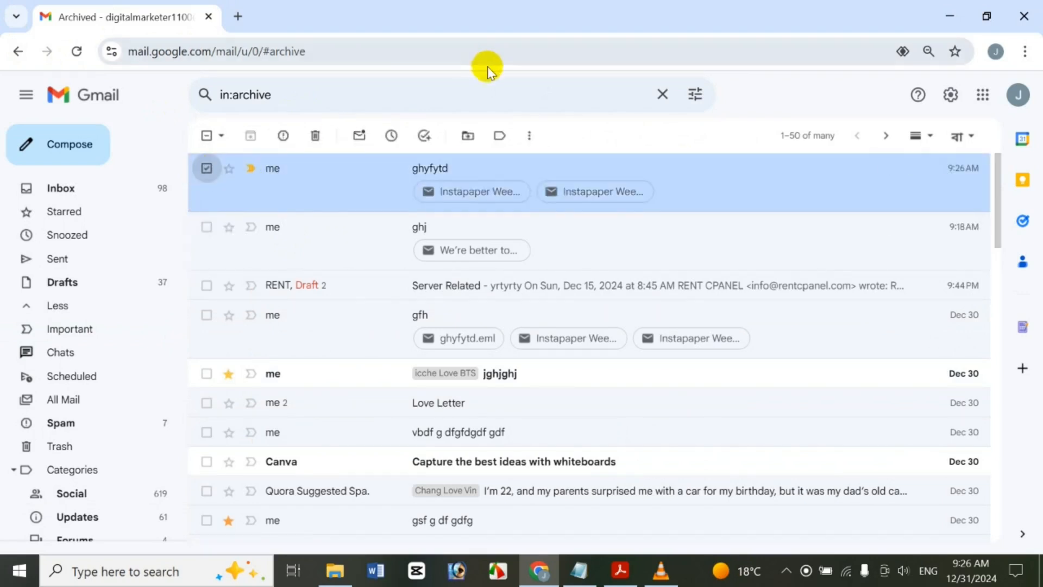
left_click(468, 135)
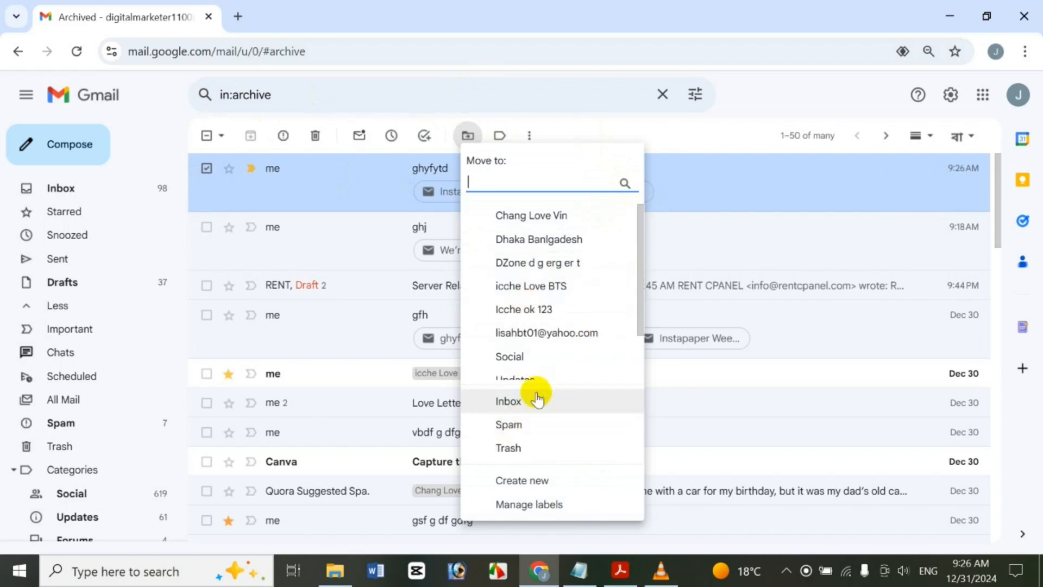
left_click(508, 402)
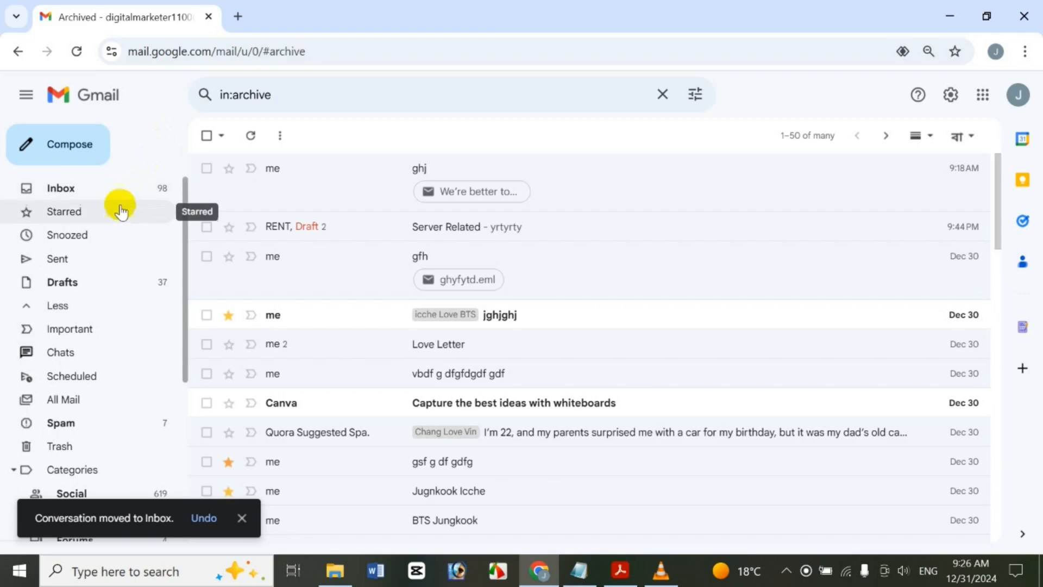
Return to the Important list and select the Tumblr conversation
left_click(73, 332)
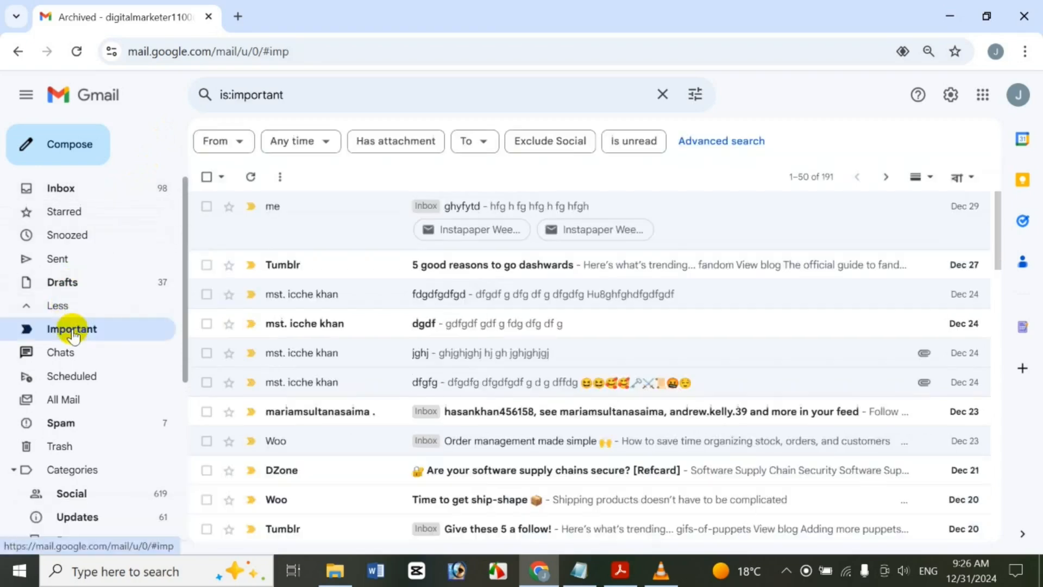
left_click(207, 209)
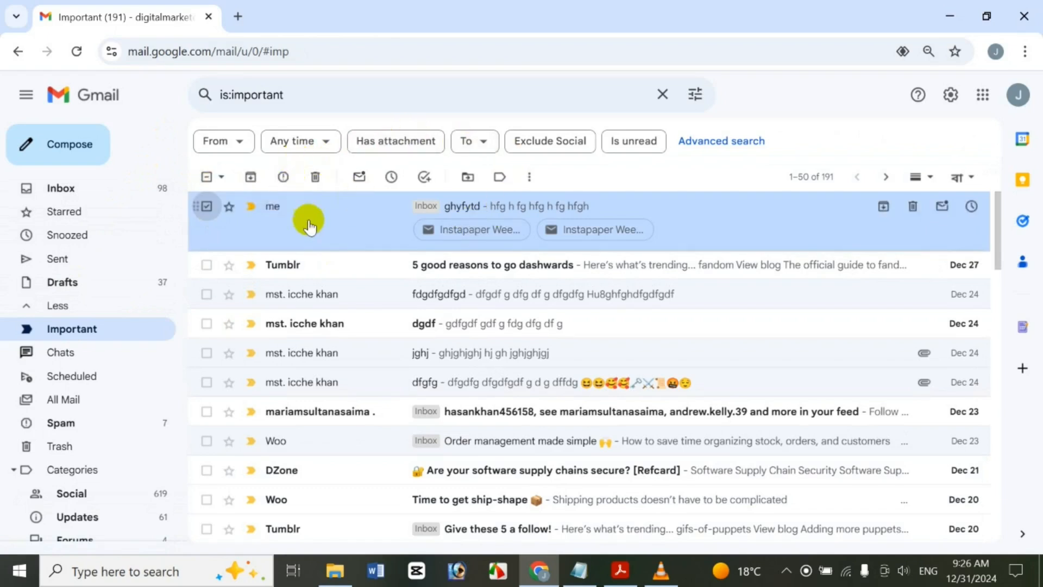
left_click(207, 206)
left_click(209, 265)
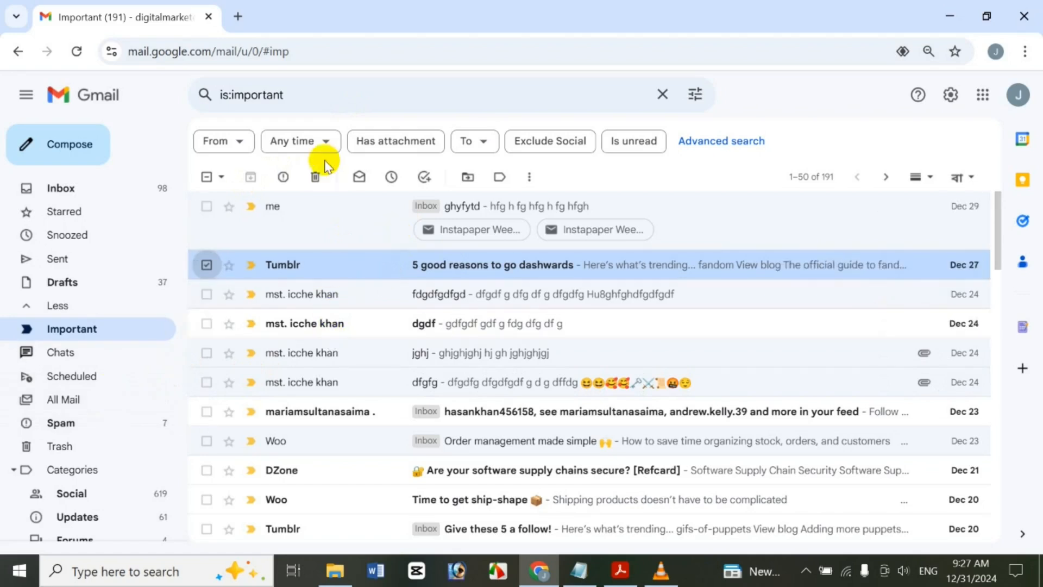
Report the Tumblr conversation as spam rather than unsubscribing
left_click(284, 175)
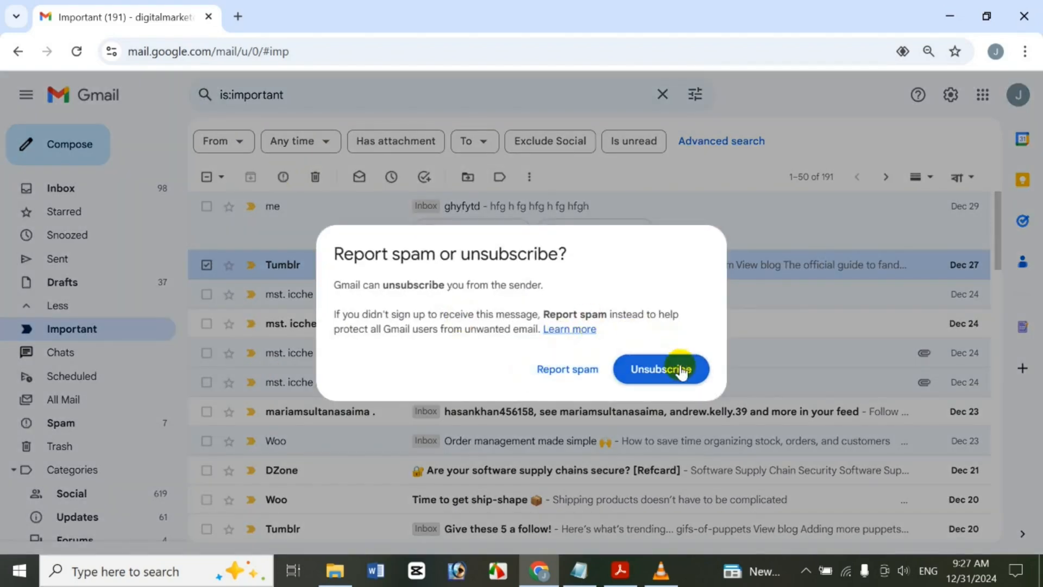
left_click(567, 374)
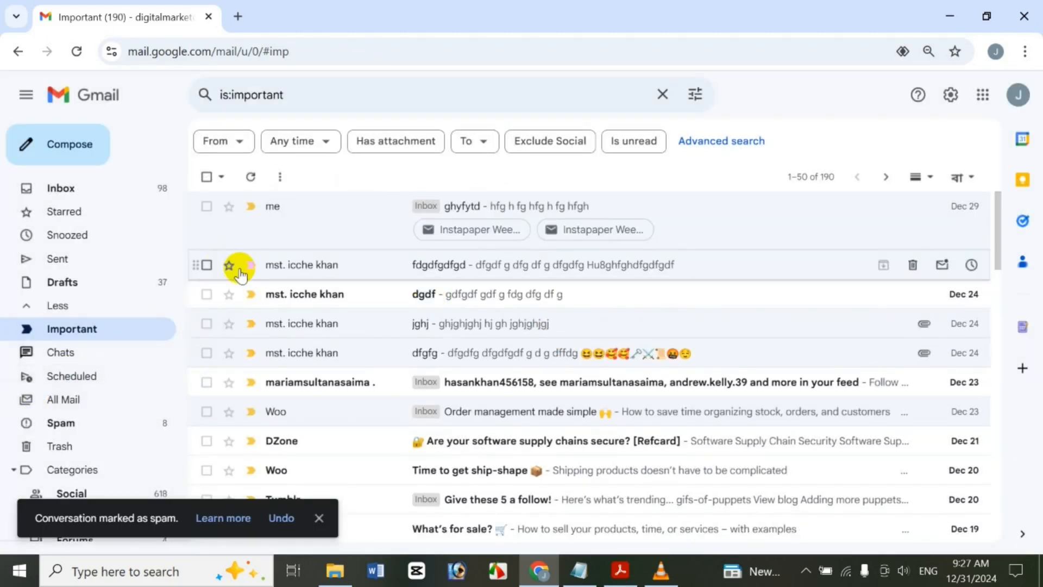
left_click(207, 294)
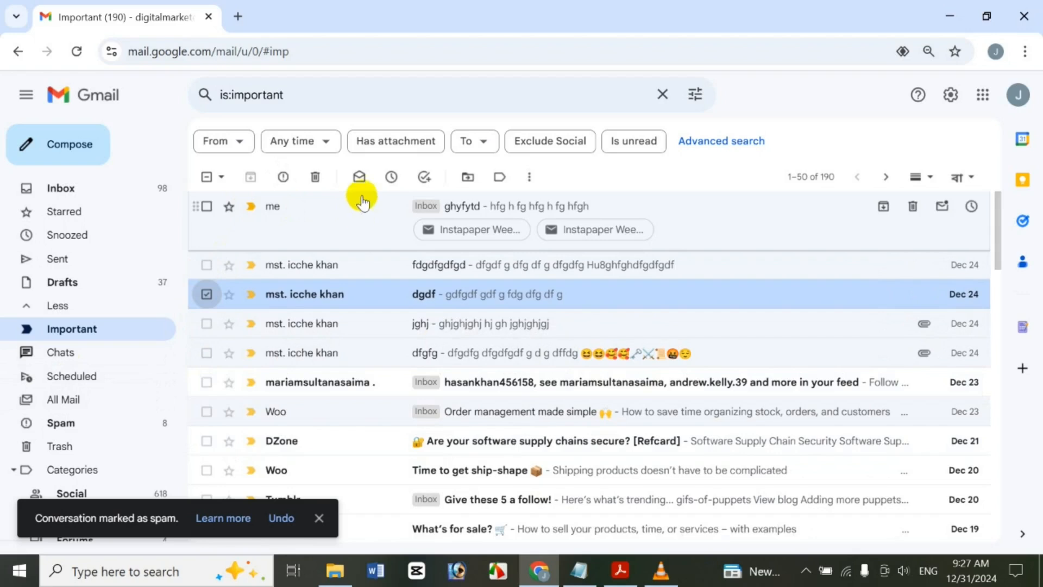
left_click(206, 294)
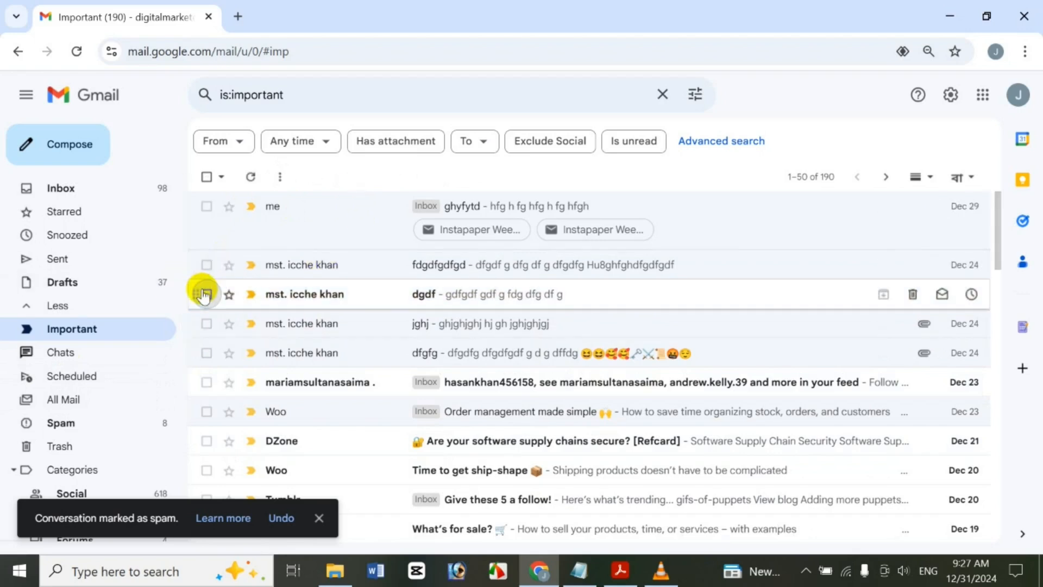
Move the fdgdfgfgd and jghj conversations to Trash and scroll through the Trash list
left_click(205, 265)
left_click(207, 323)
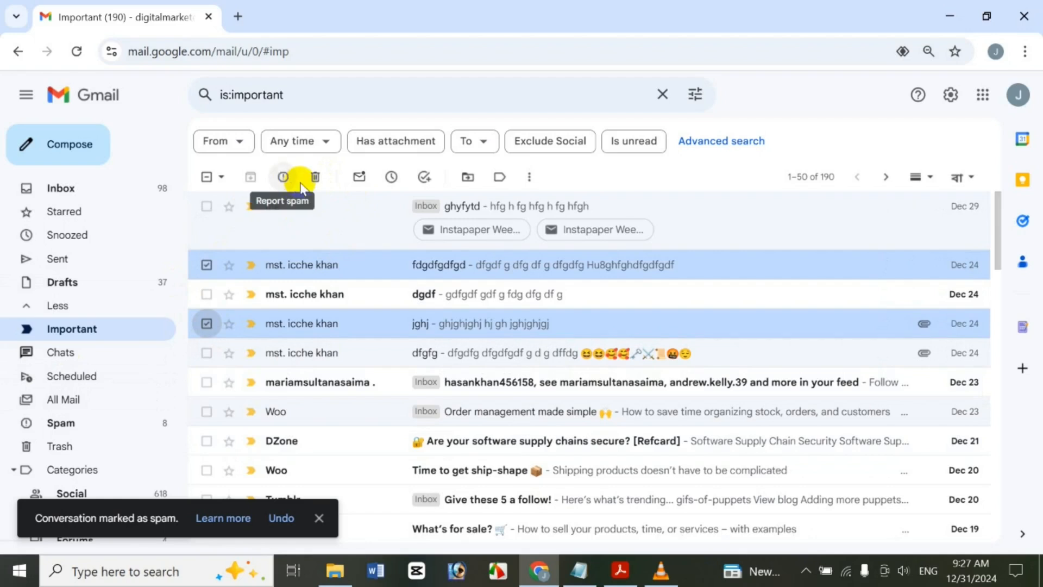
left_click(314, 177)
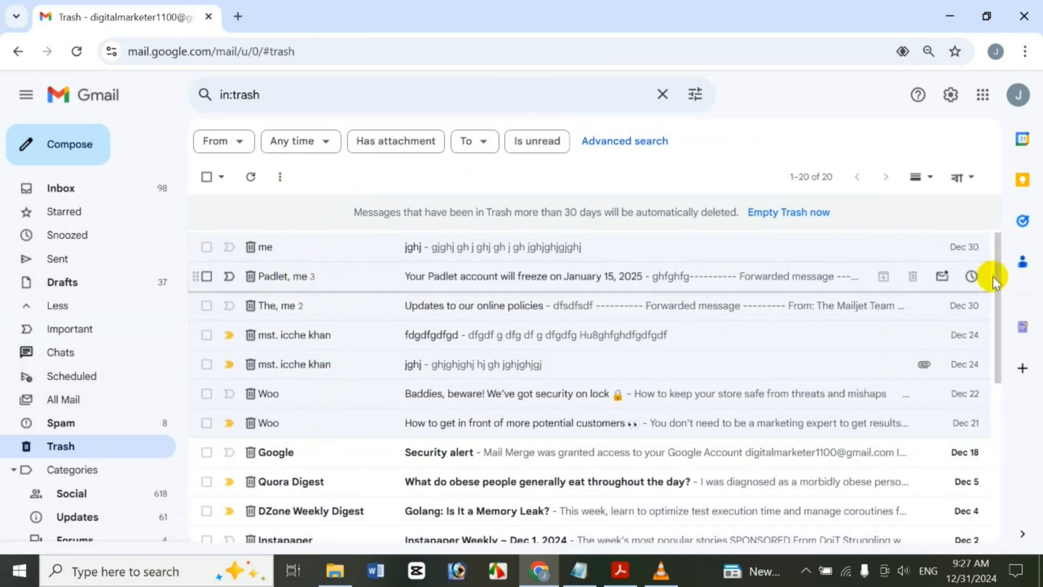
left_click(1002, 436)
left_click_drag(1002, 437, 665, 502)
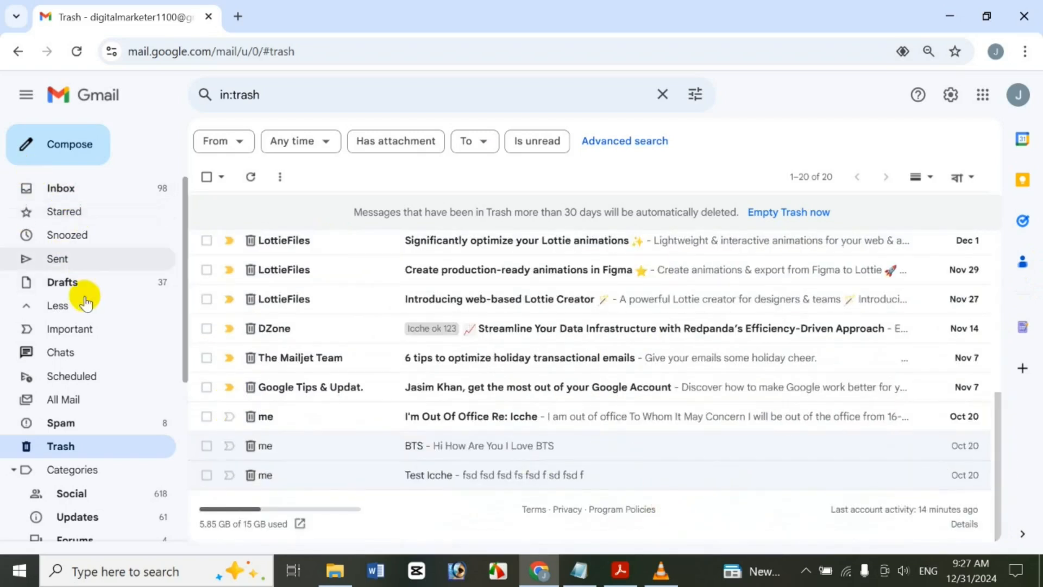
Back in Important, select the dfgfg and Woo conversations and look over their action menus
left_click(83, 332)
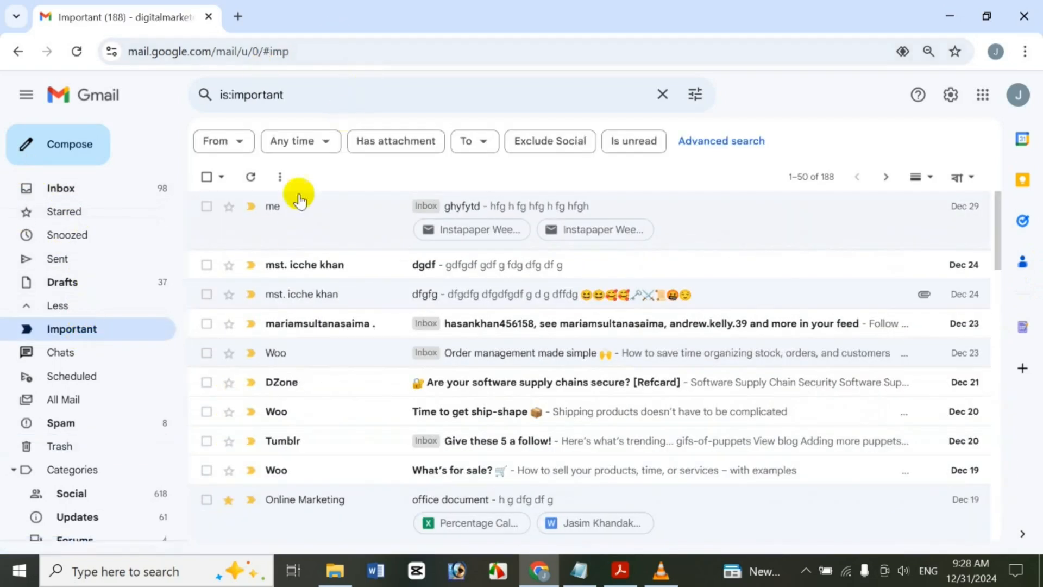
left_click(207, 266)
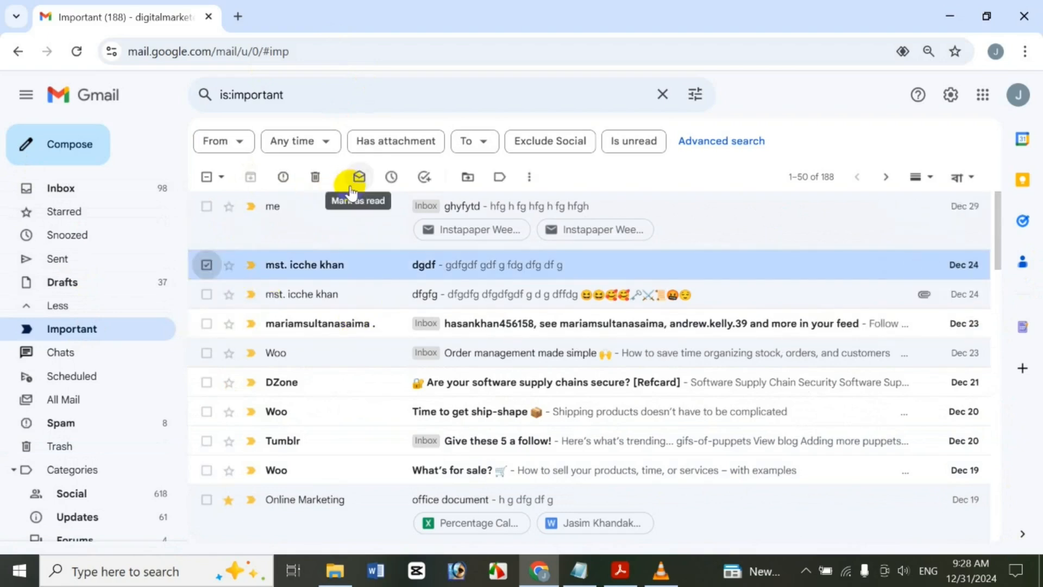
left_click(209, 266)
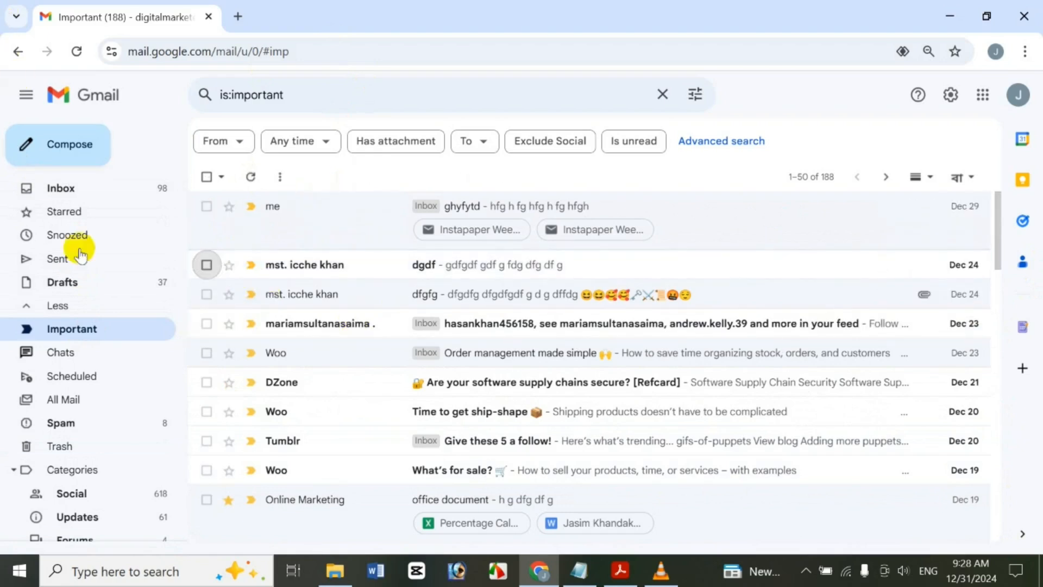
left_click(207, 295)
left_click(208, 353)
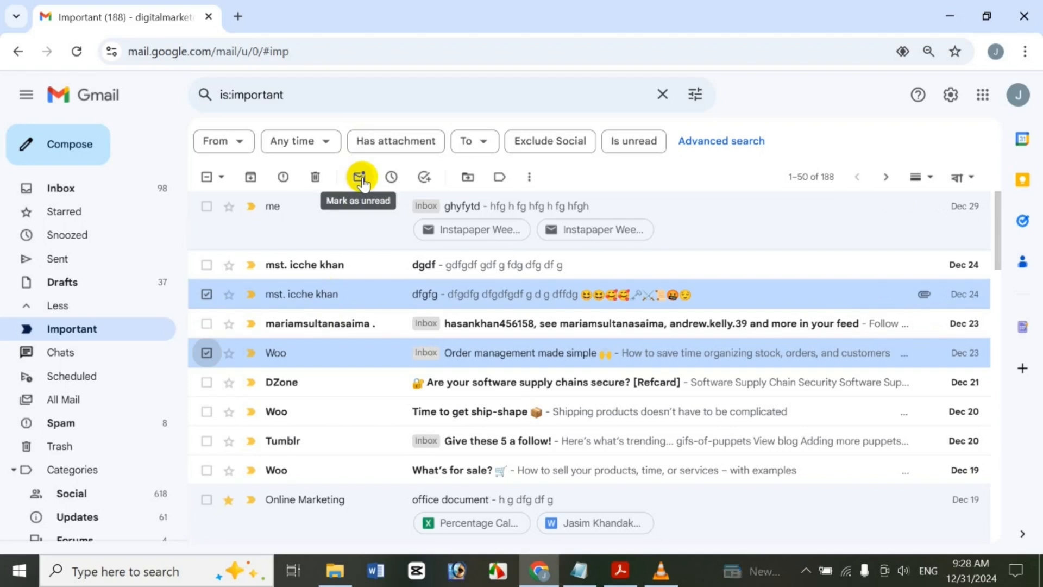
left_click(530, 177)
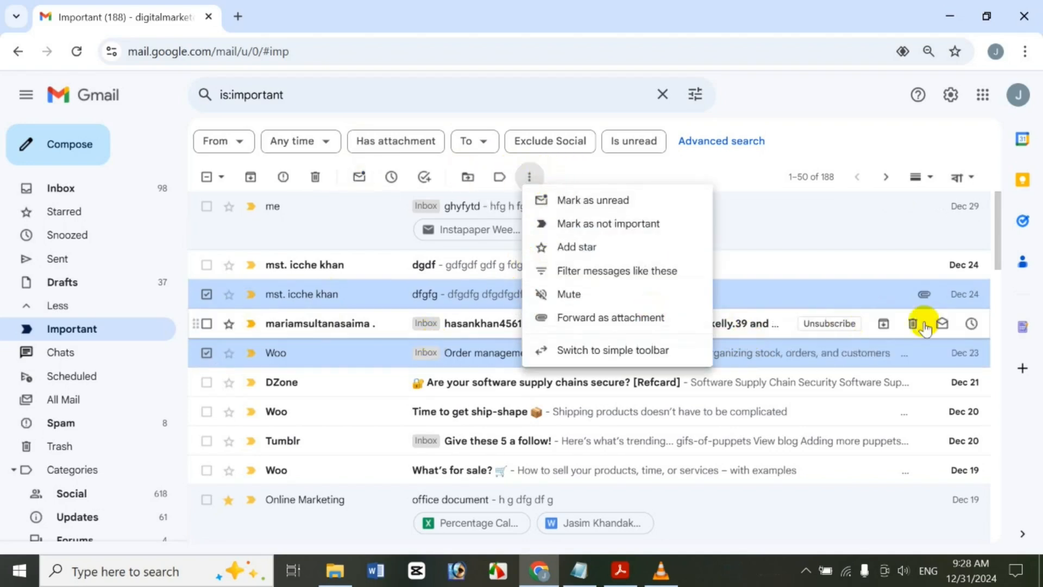
left_click(858, 142)
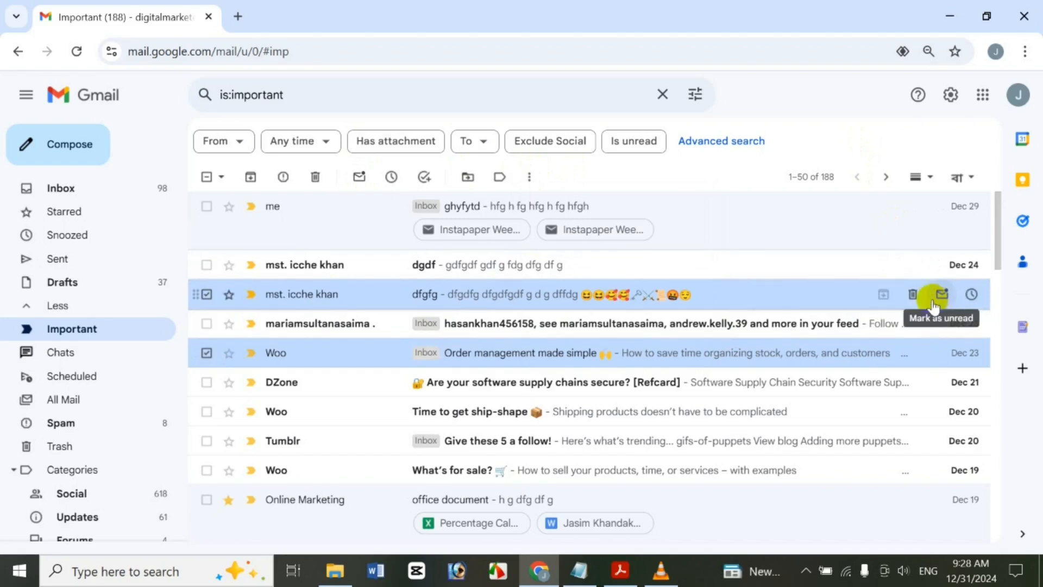
right_click(764, 296)
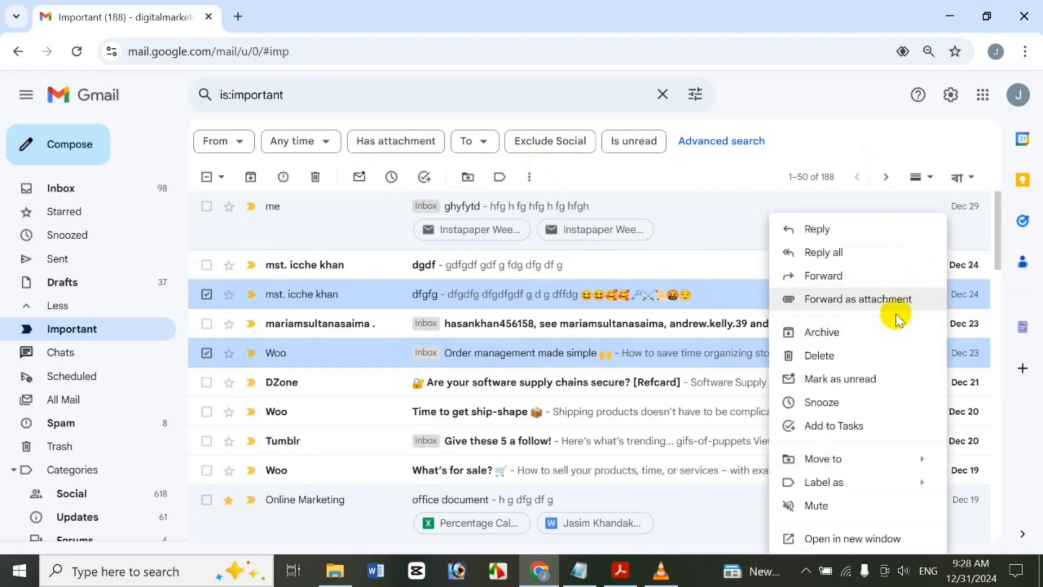
left_click(837, 139)
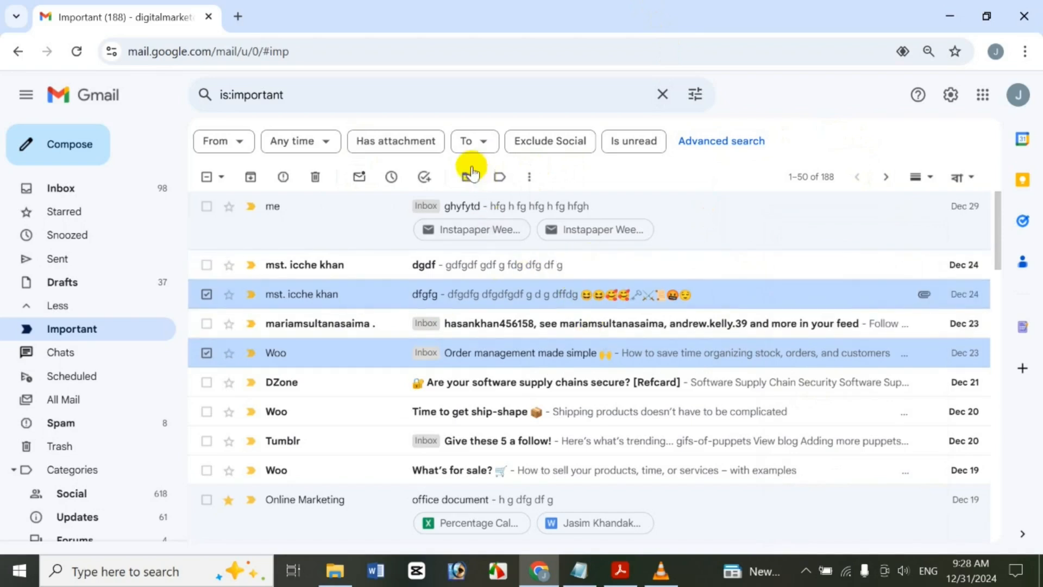
Mark the dfgfg and Woo conversations as unread, then as read again
left_click(360, 177)
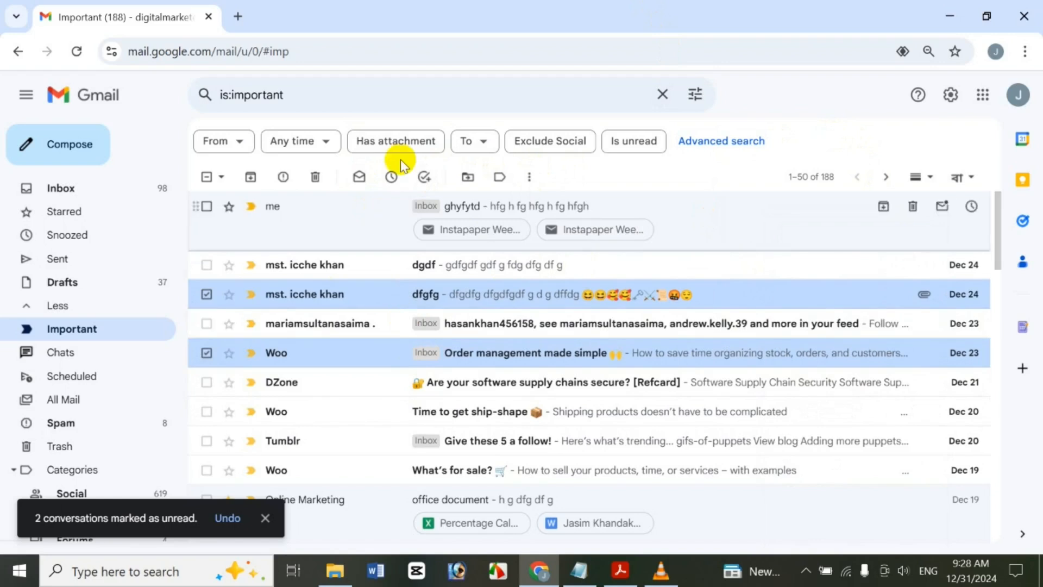
left_click(393, 179)
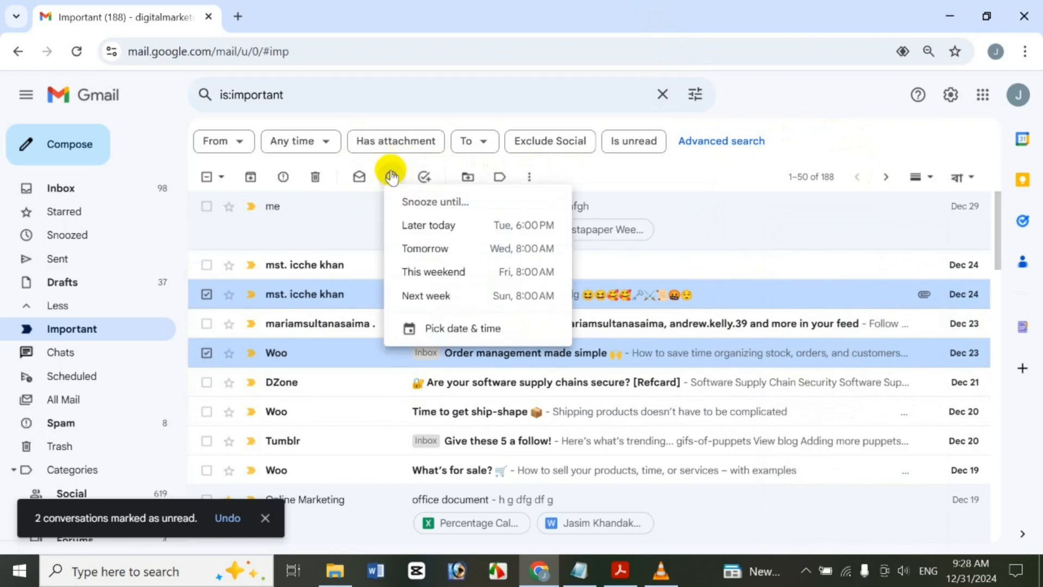
left_click(359, 161)
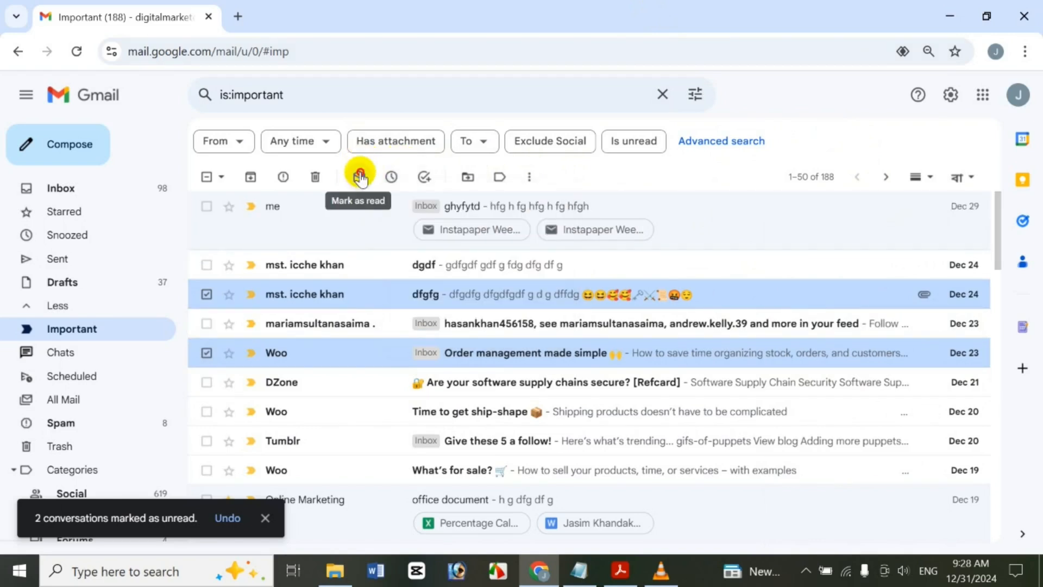
left_click(359, 178)
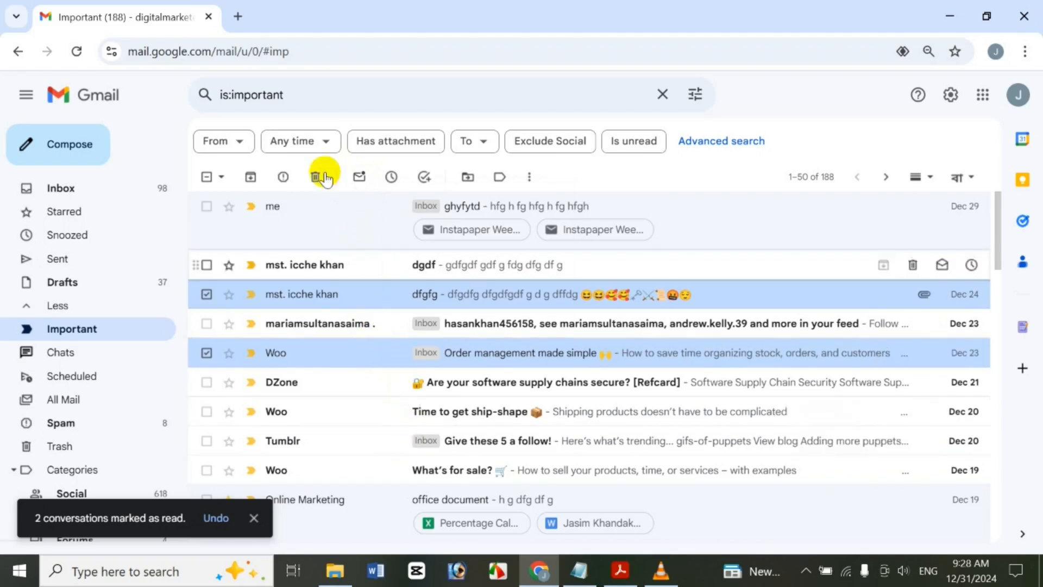
Select all read conversations, mark them unread, then read again, and finally select dgdf
left_click(222, 182)
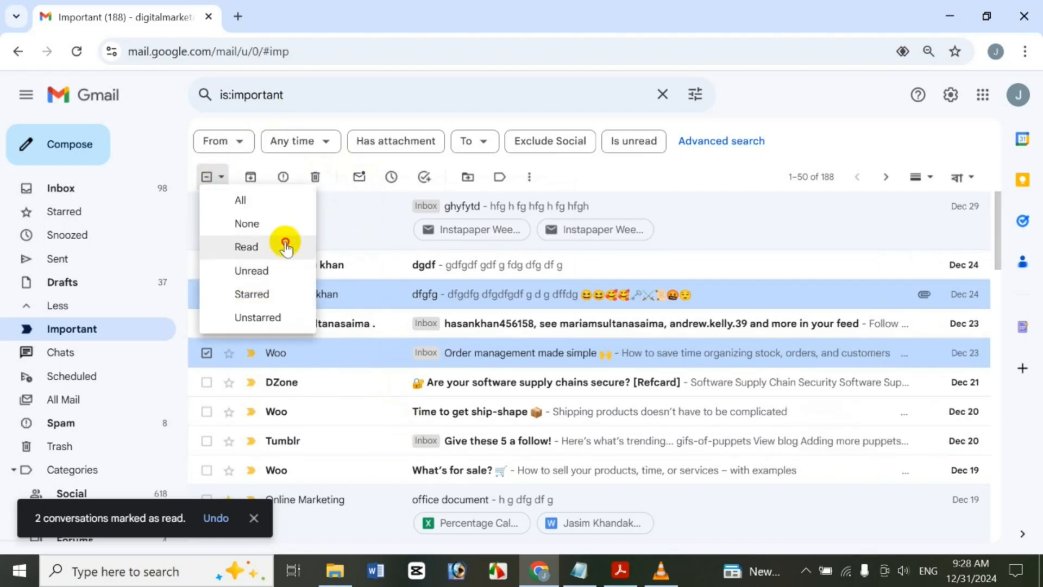
left_click(284, 243)
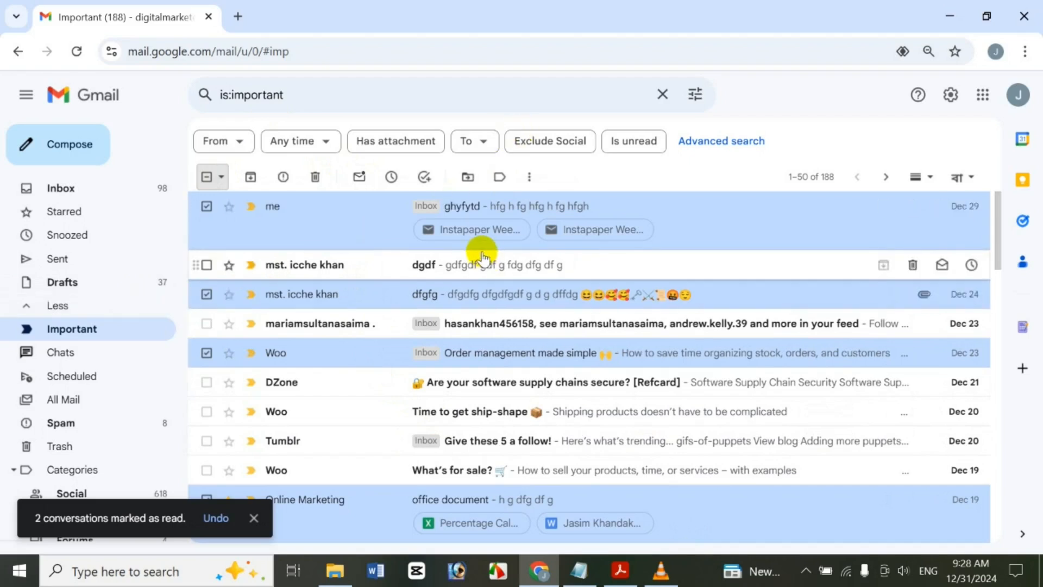
left_click(370, 177)
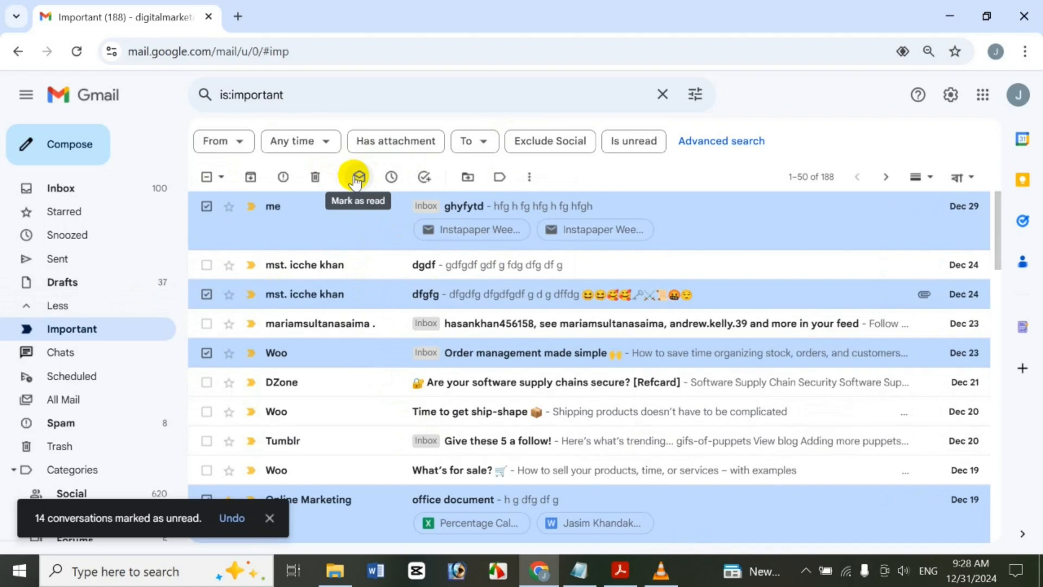
left_click(358, 178)
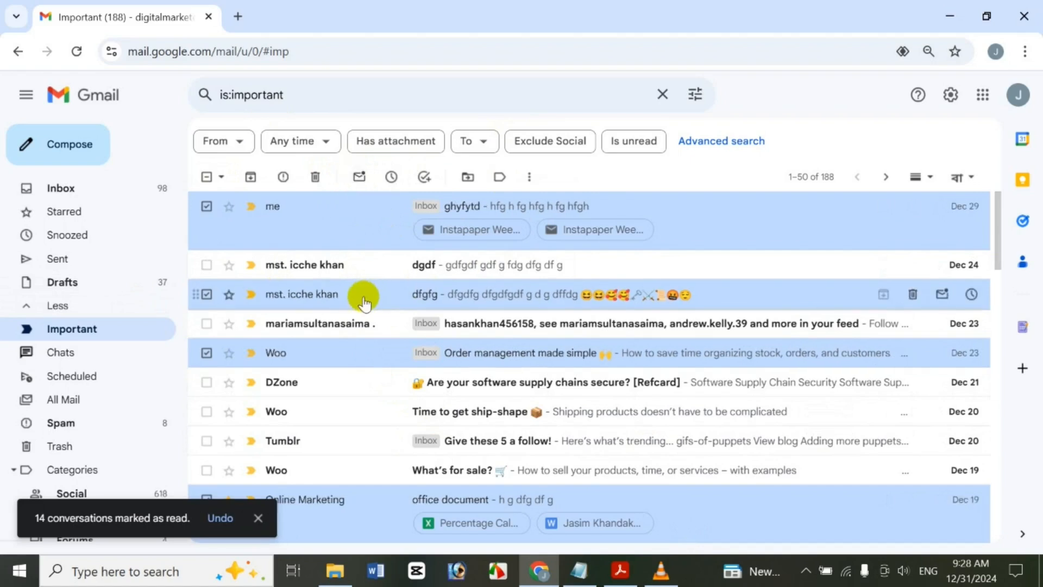
left_click(205, 178)
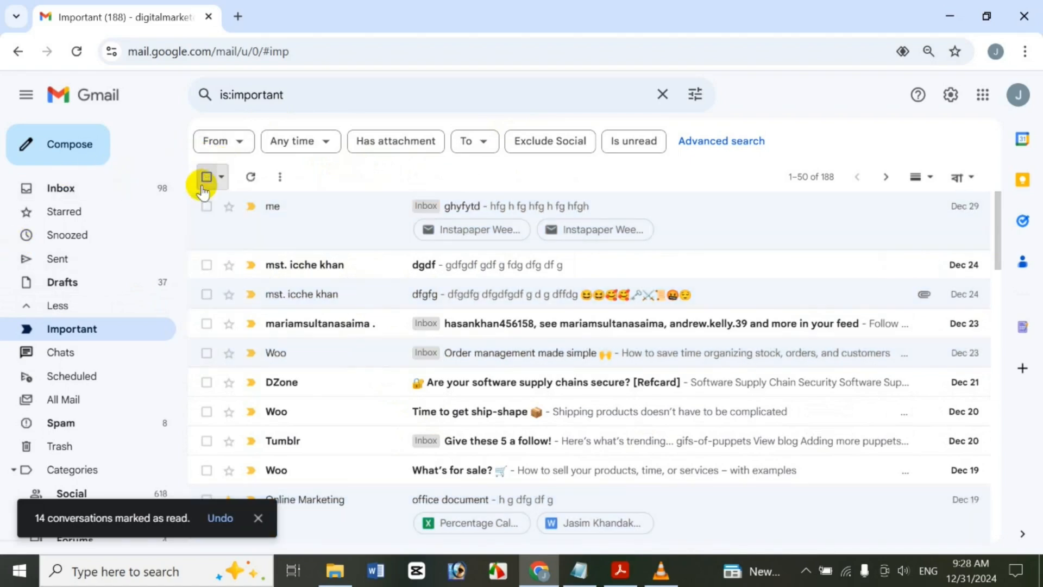
left_click(207, 263)
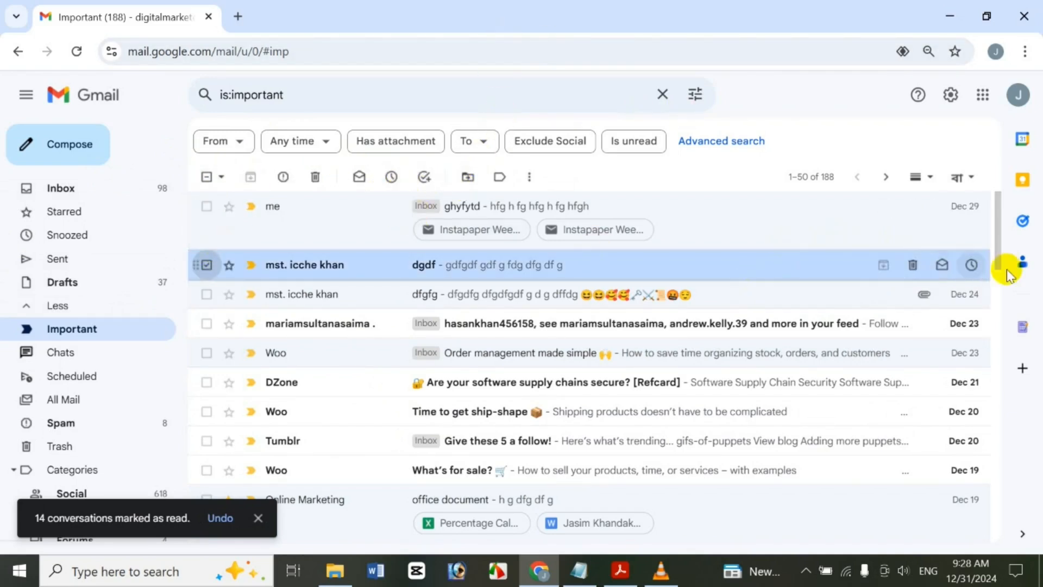
right_click(805, 265)
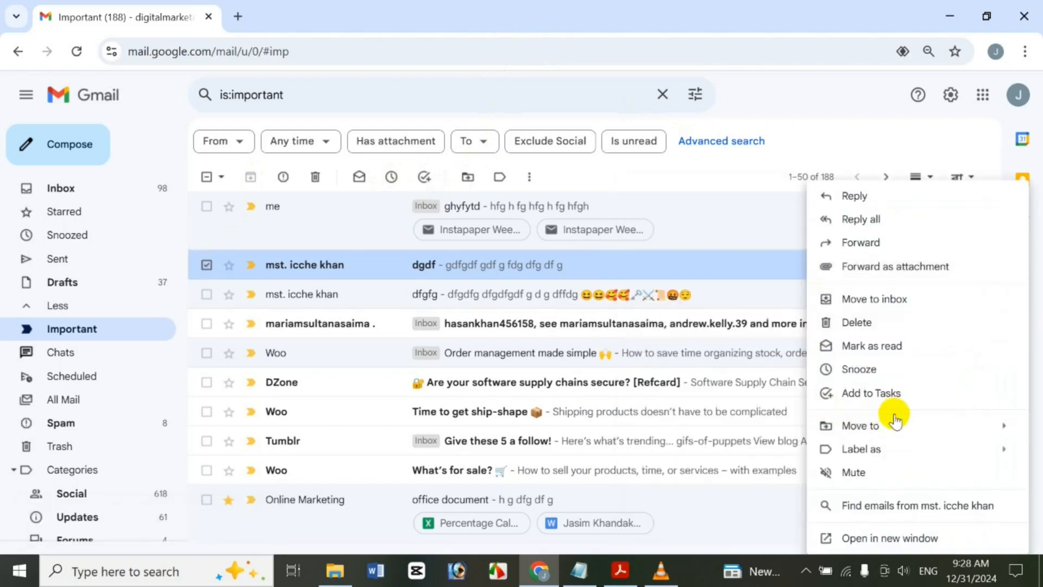
mouse_move(877, 452)
left_click(673, 162)
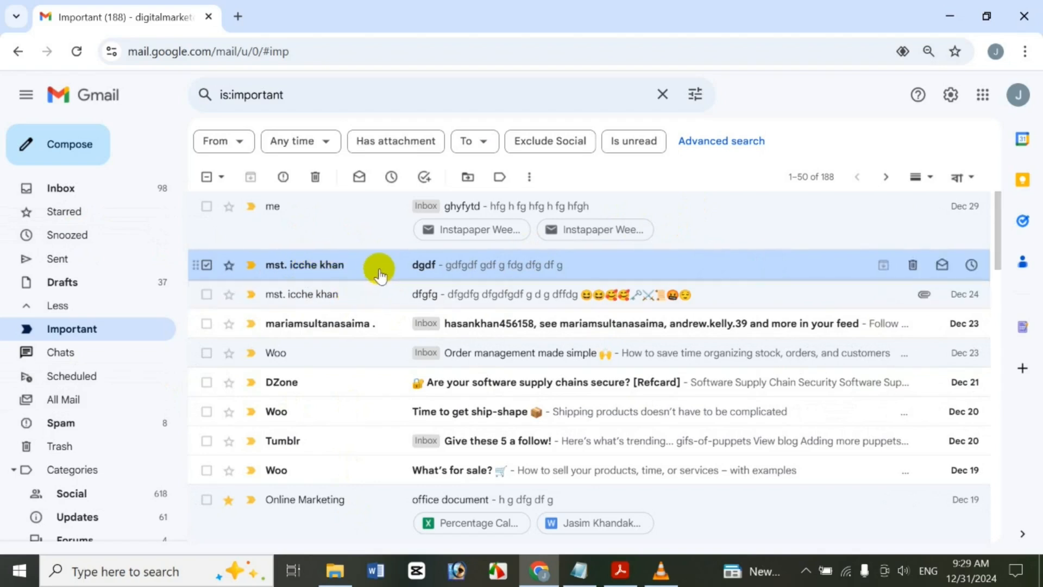
mouse_move(271, 391)
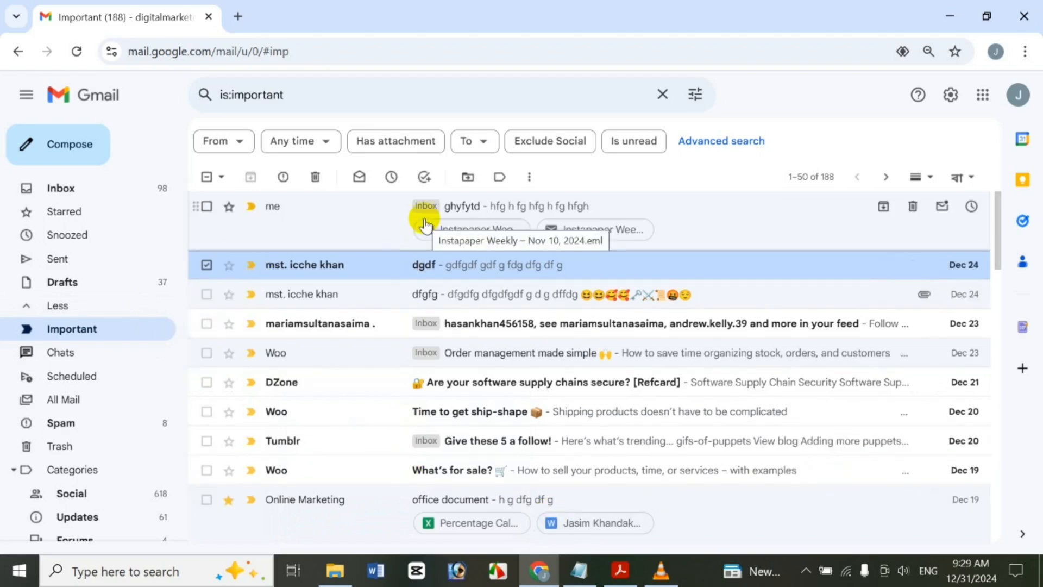
Snooze the dgdf conversation to a custom date of January 2, 2025, adjusting the time
left_click(390, 178)
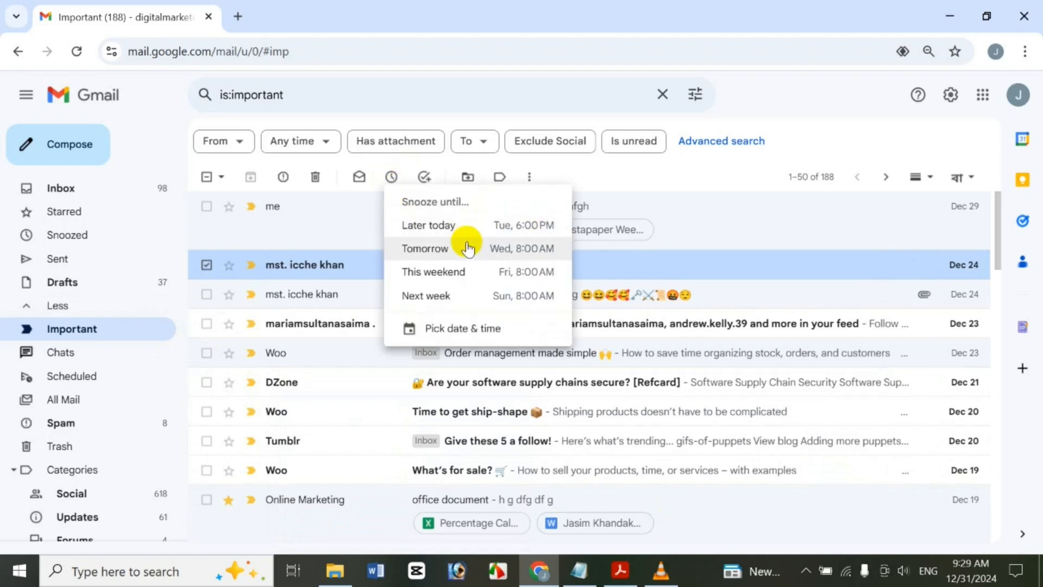
left_click(461, 330)
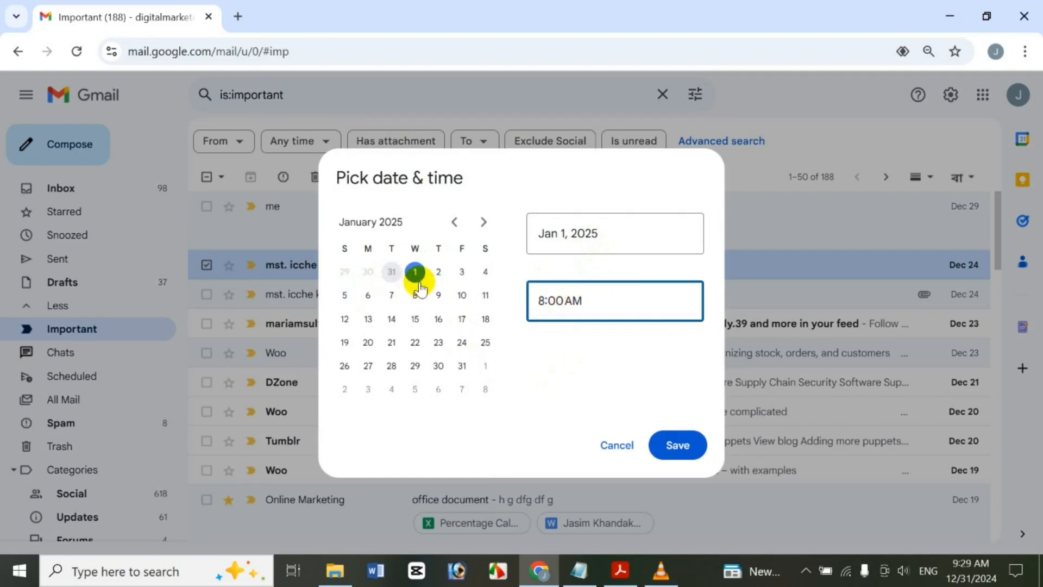
left_click(439, 278)
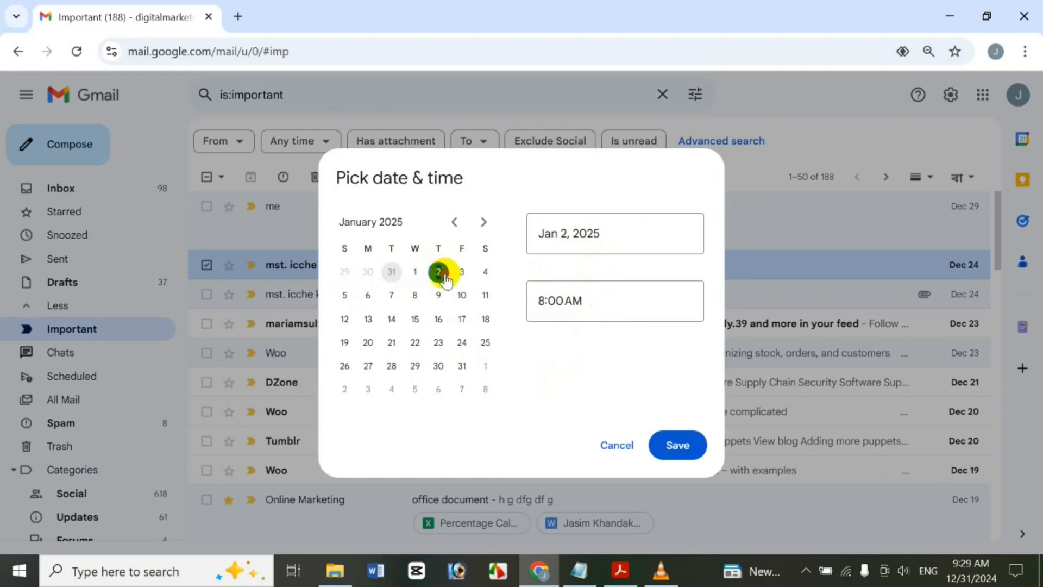
left_click(546, 302)
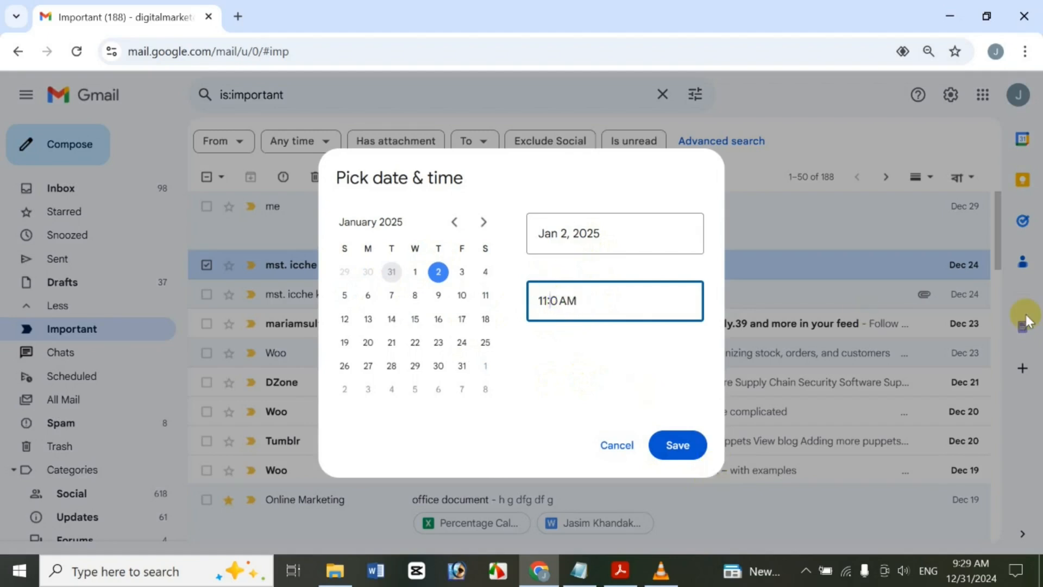
type("3")
left_click(675, 446)
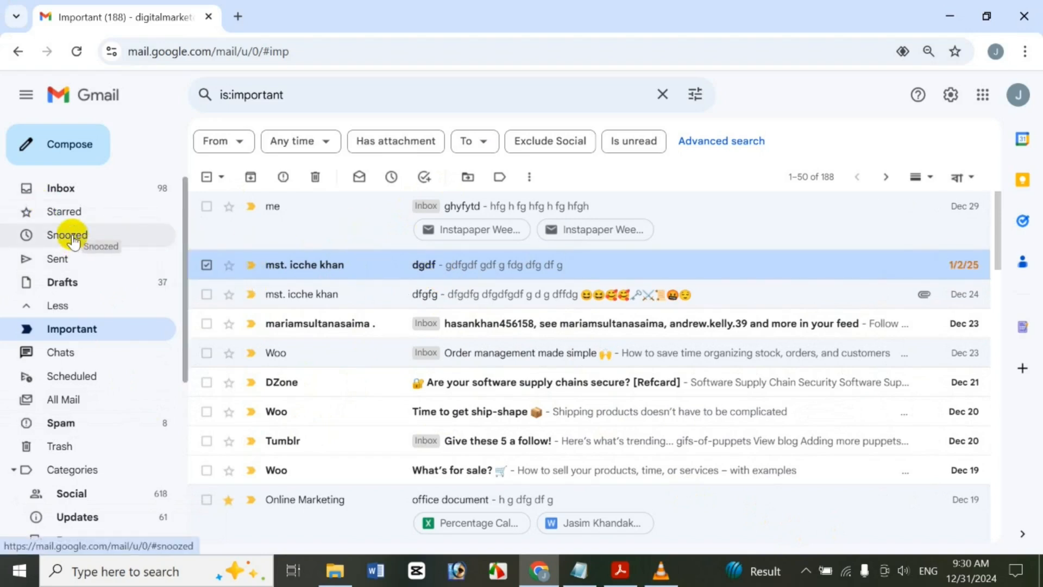
Unsnooze dgdf from the Snoozed folder and go back to the Important list
left_click(34, 234)
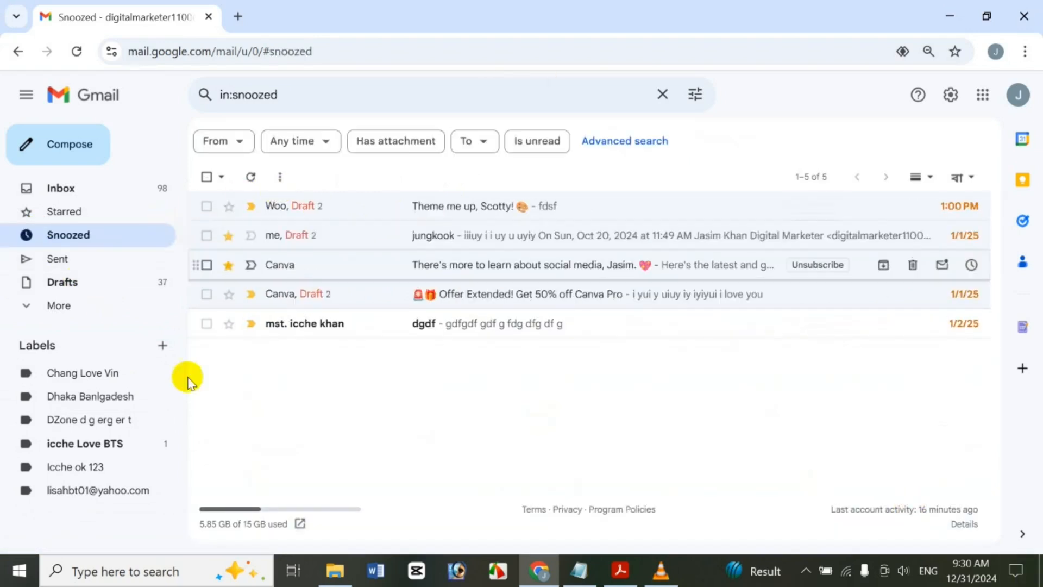
left_click(207, 324)
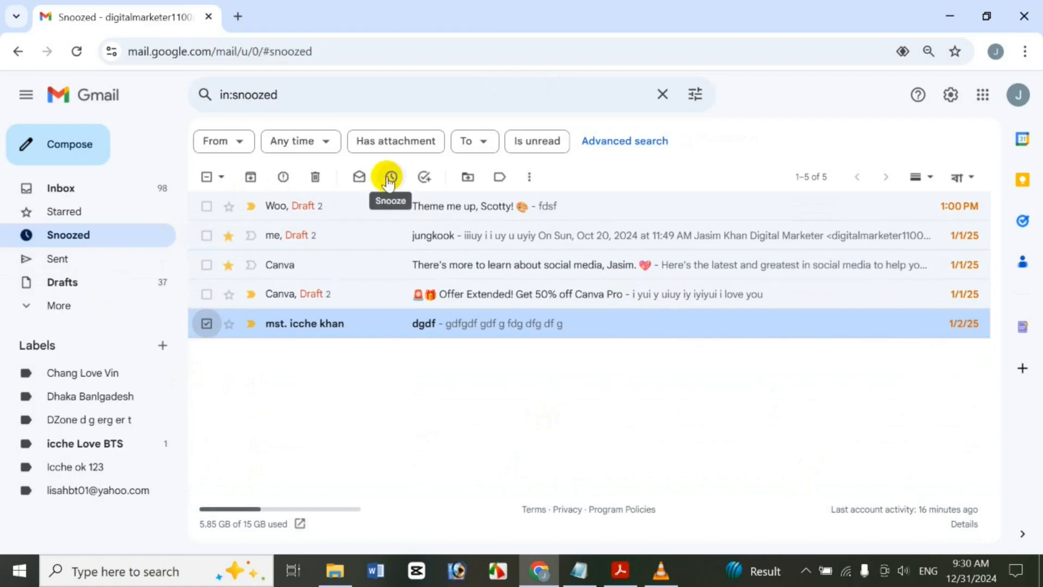
left_click(389, 180)
left_click(465, 379)
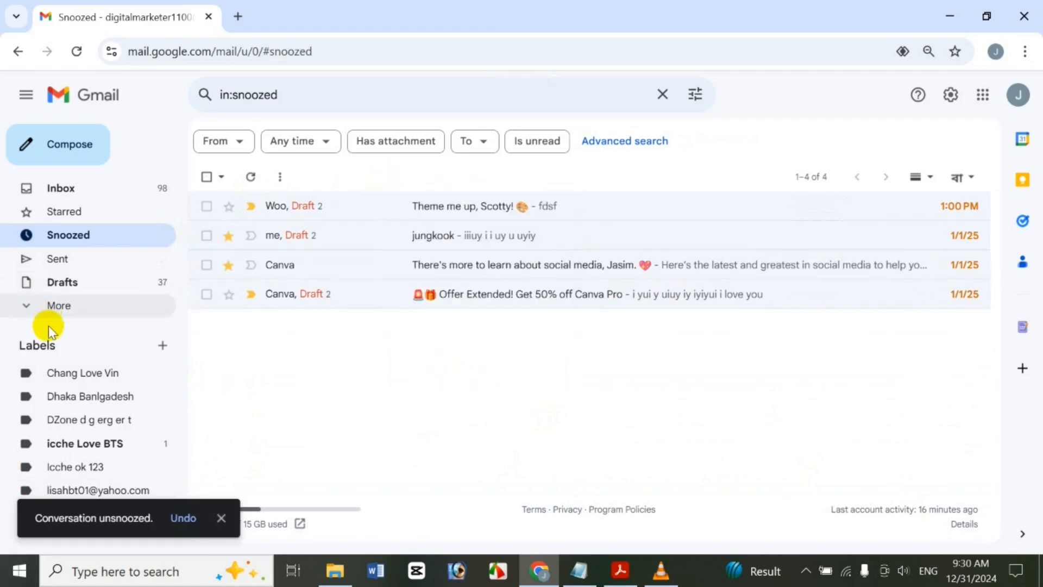
left_click(60, 307)
left_click(70, 328)
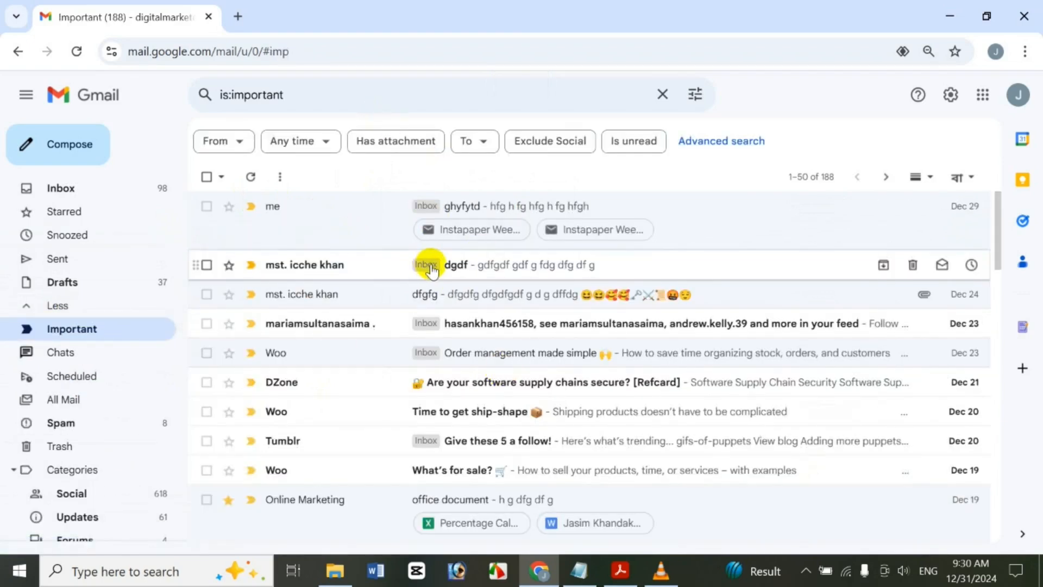
Add the dfgfg email to Tasks so it appears in the Tasks side panel
left_click(206, 297)
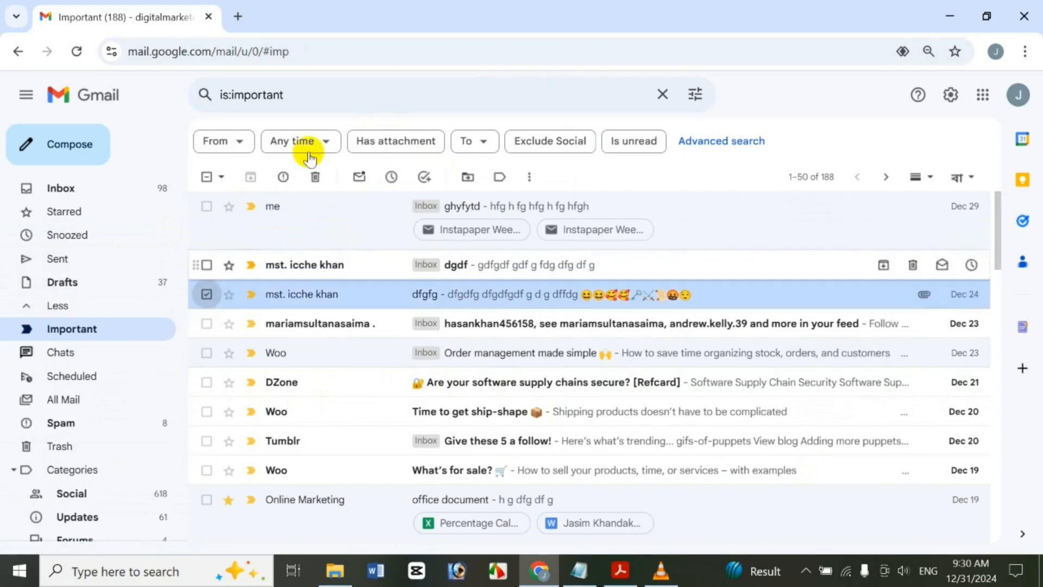
left_click(425, 179)
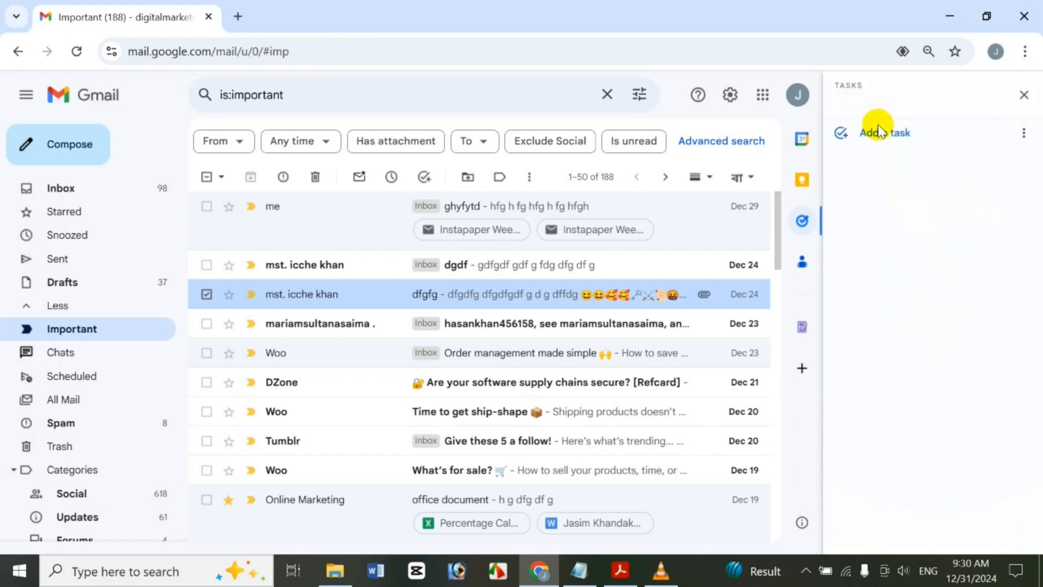
left_click_drag(1040, 208, 1001, 118)
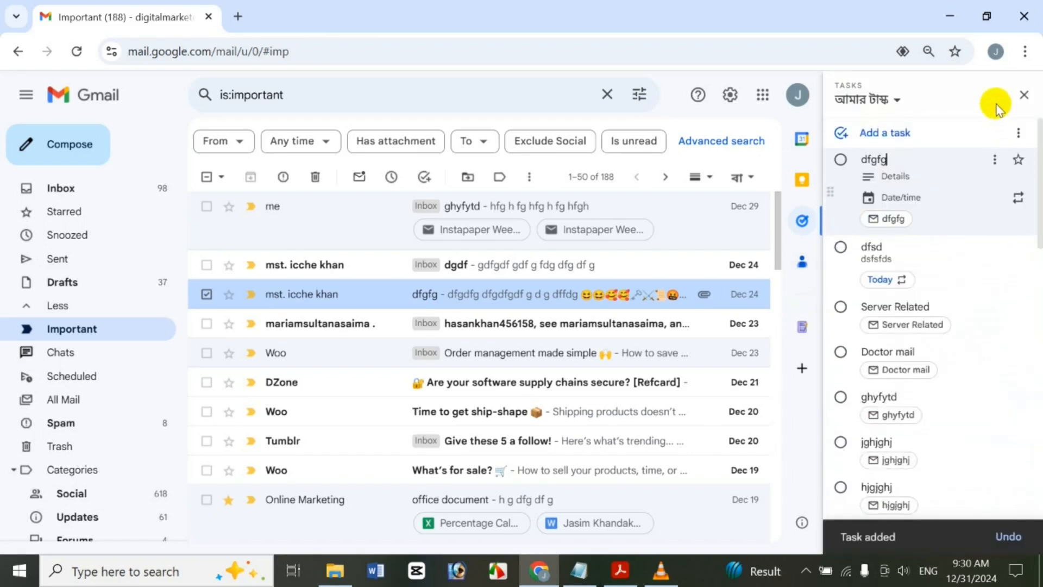
left_click(877, 103)
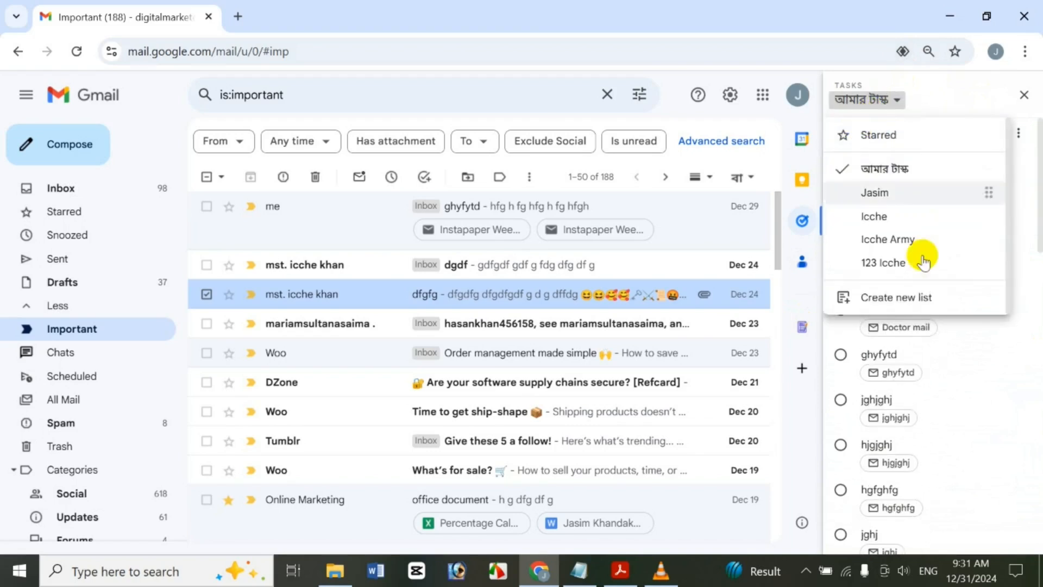
Create a new task list named Chang0000
left_click(916, 308)
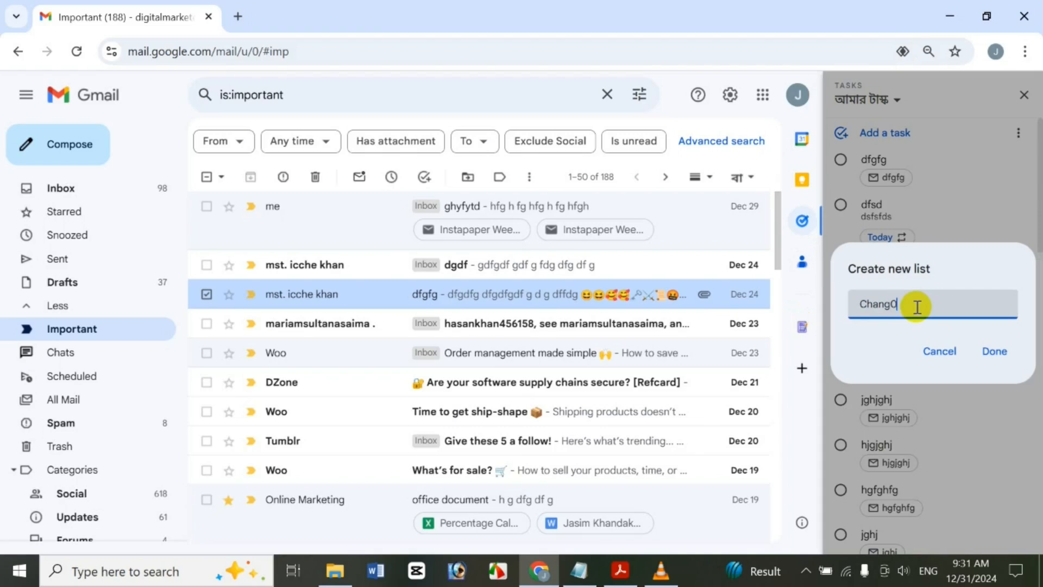
type("Chang0000")
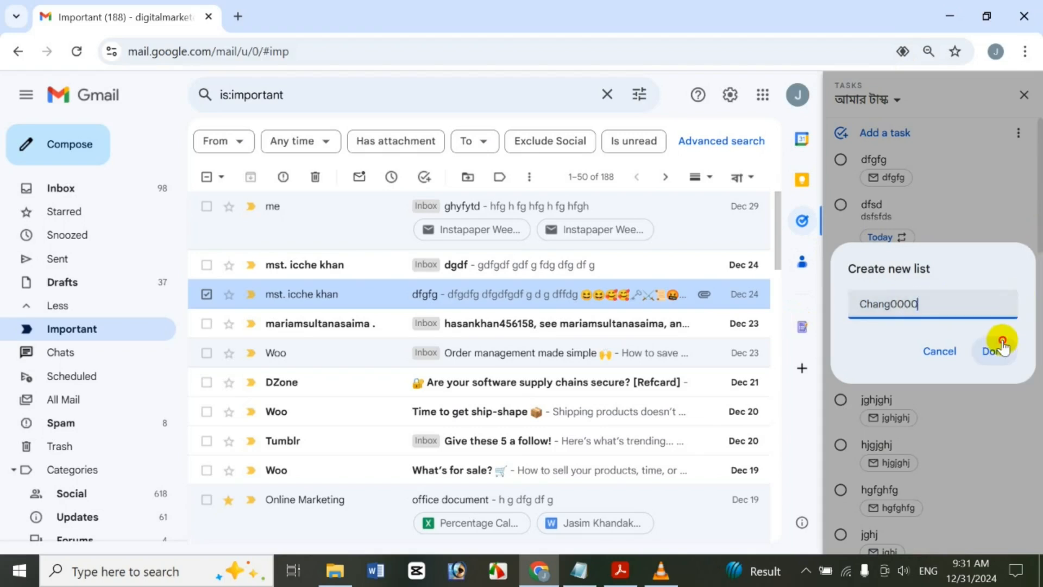
left_click(996, 349)
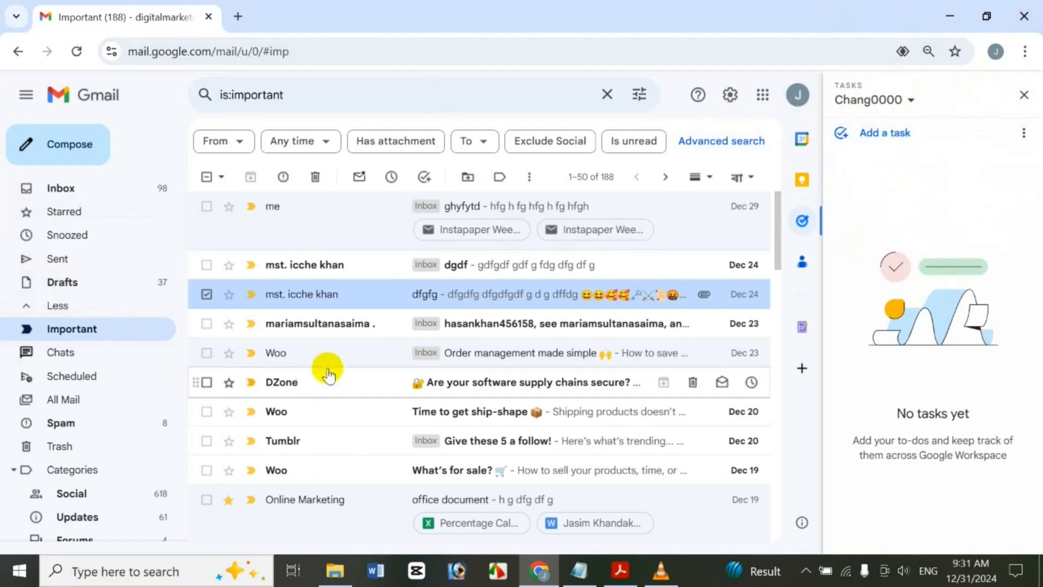
Drag the dfgfg, feed notification, DZone supply chains and What's for sale? emails in as tasks
left_click_drag(380, 296, 892, 188)
left_click_drag(343, 339, 935, 168)
left_click_drag(329, 391, 957, 163)
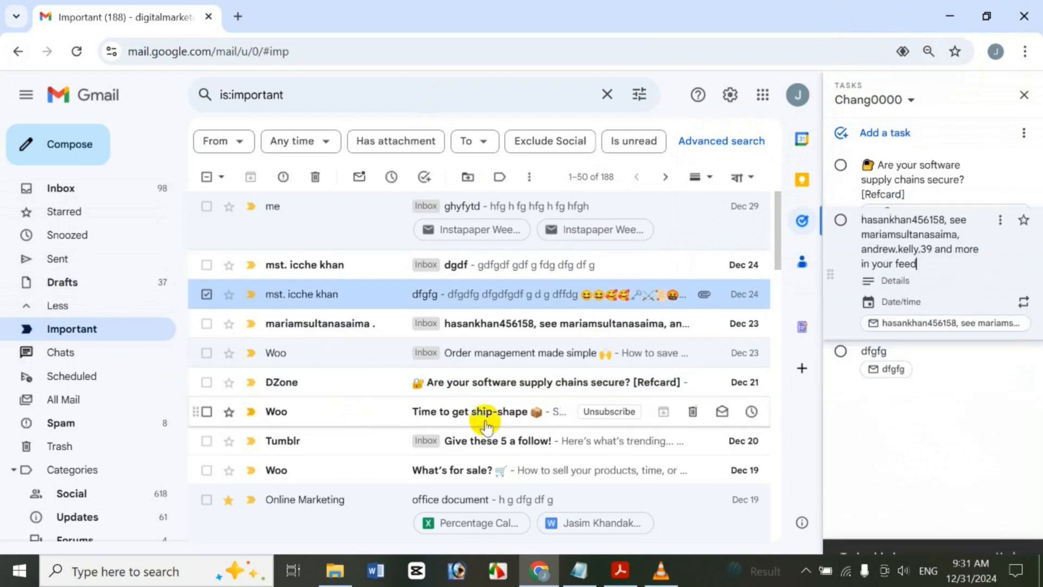
left_click_drag(291, 464, 883, 266)
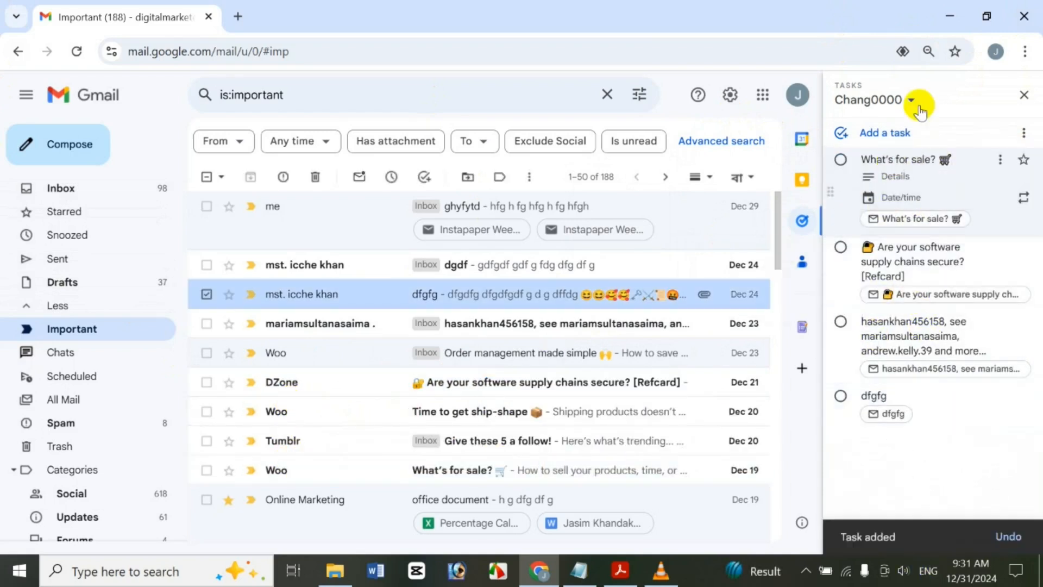
left_click(955, 471)
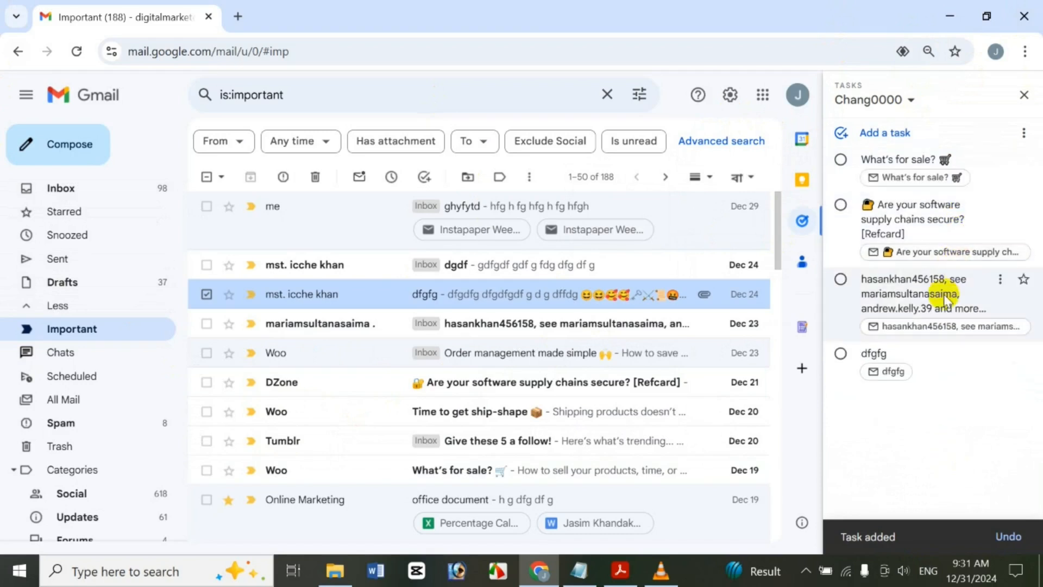
Add a Chang0000 task with details, due January 2, 2025 and repeating daily
left_click(895, 133)
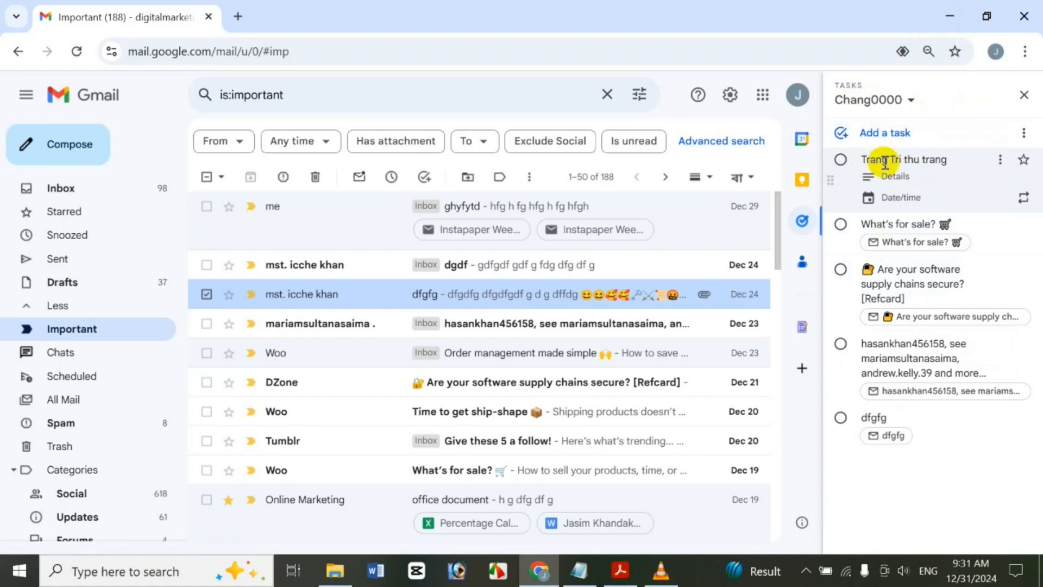
left_click(954, 176)
left_click(909, 195)
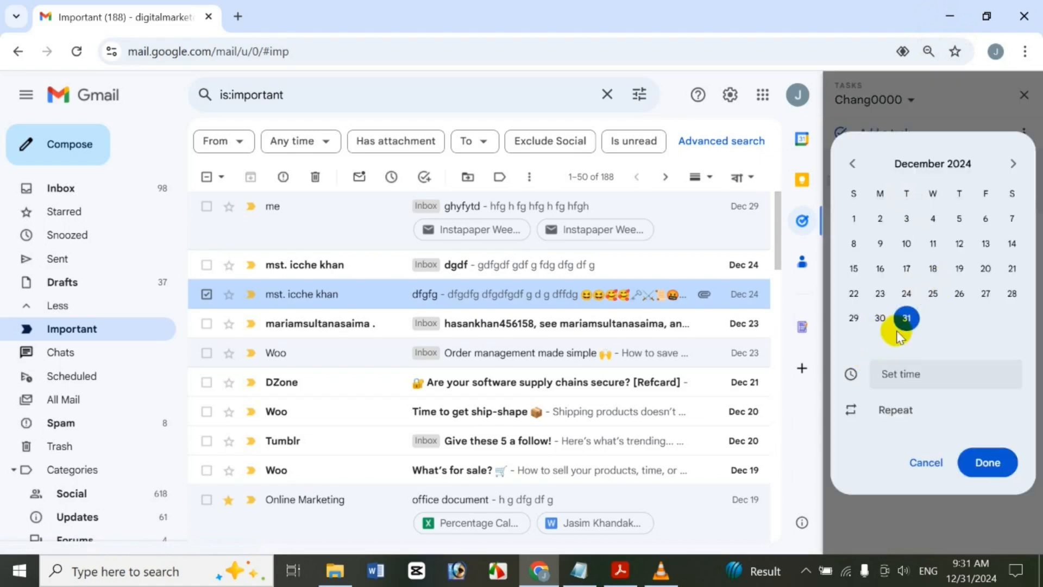
left_click(1009, 163)
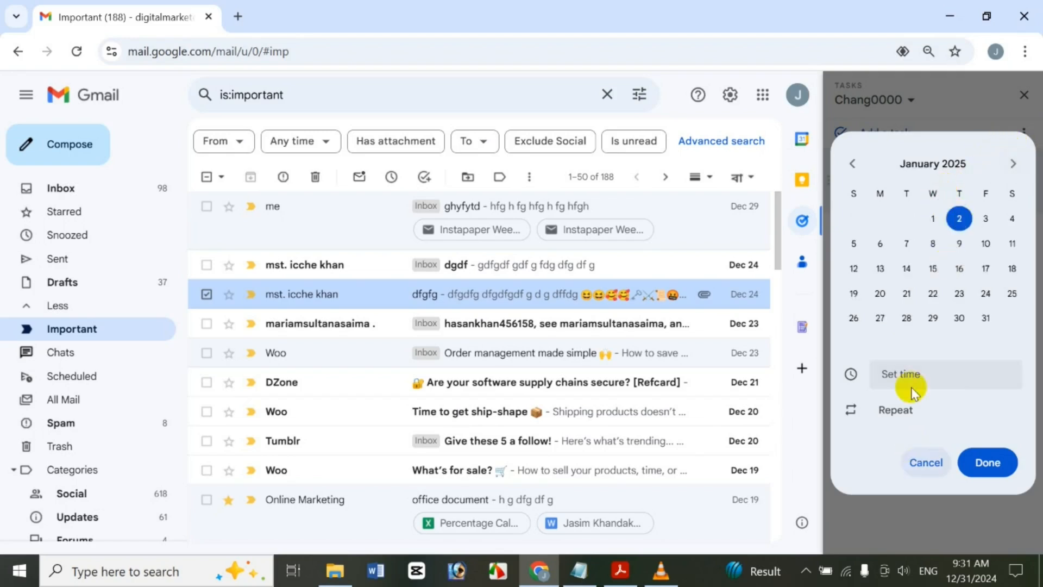
left_click(904, 406)
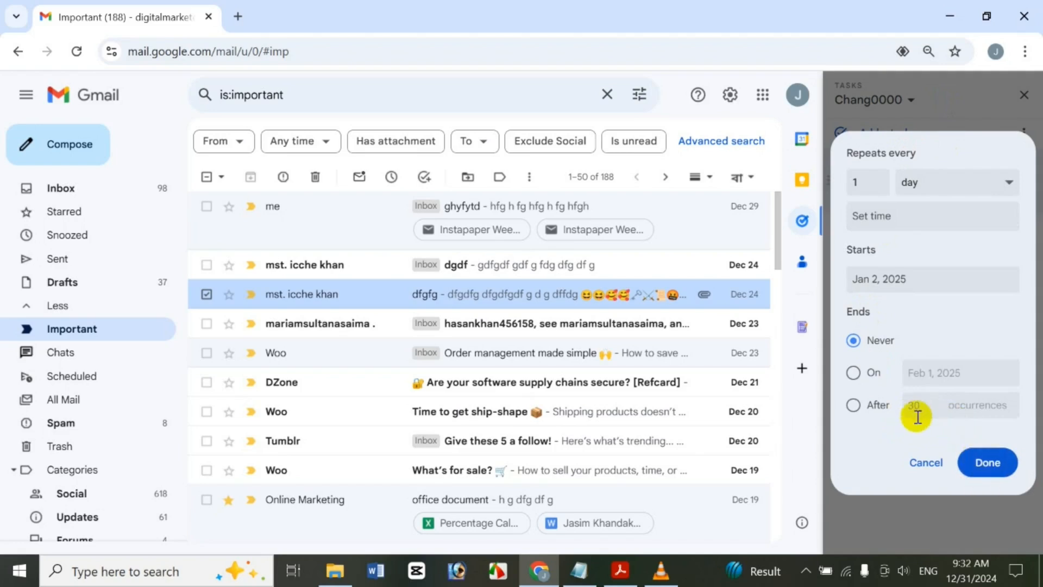
left_click(998, 470)
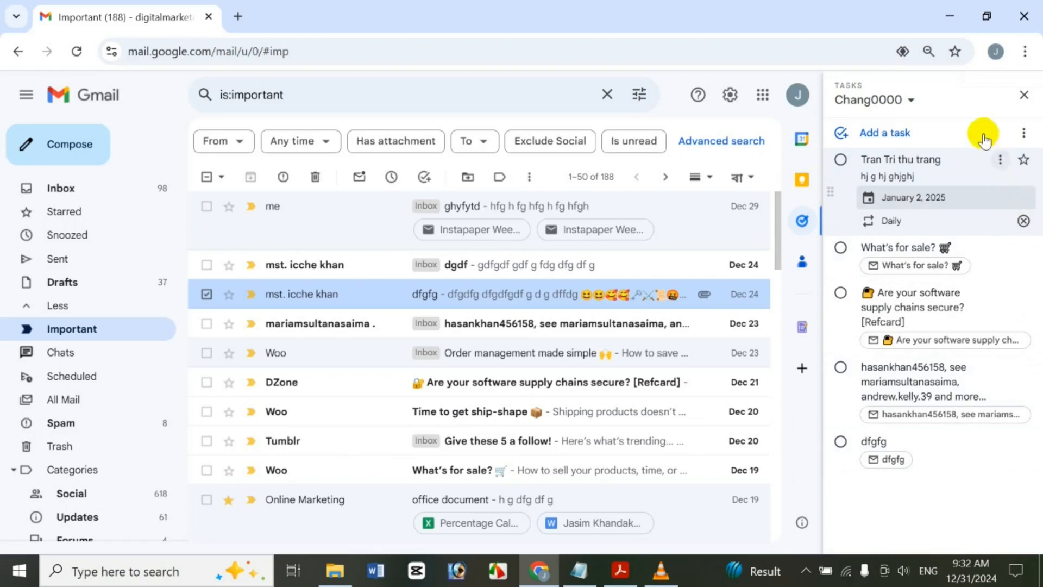
left_click(1000, 159)
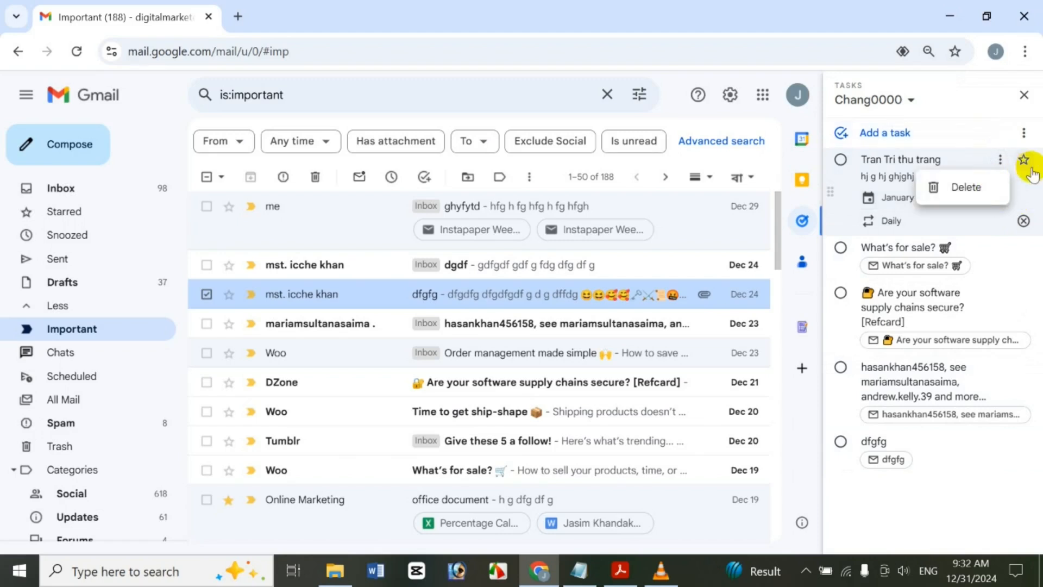
Discard the empty task and add a dated subtask 'fghfg' with details 'fgh' under What's for sale?
left_click(988, 139)
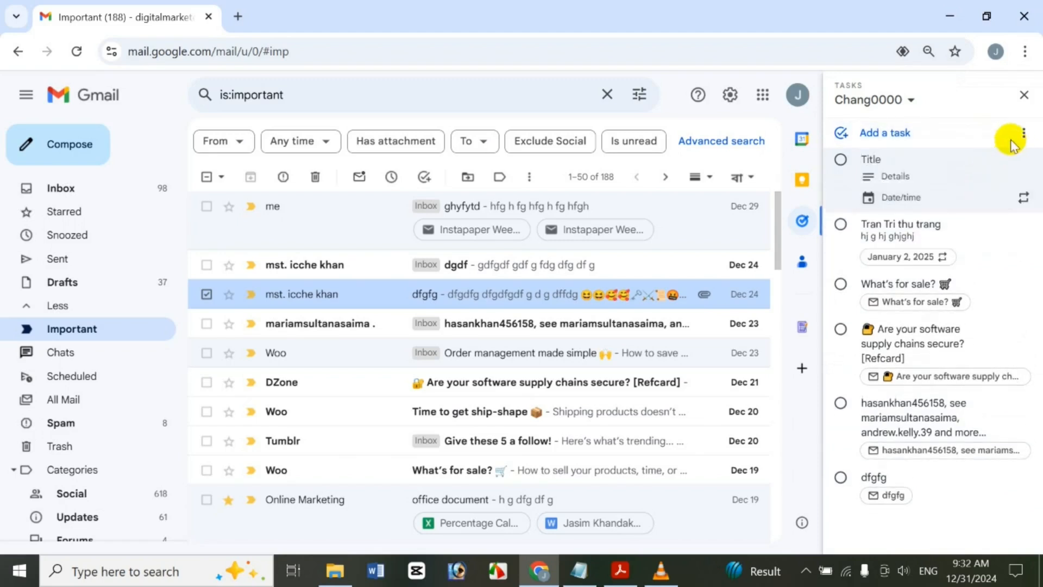
left_click(954, 102)
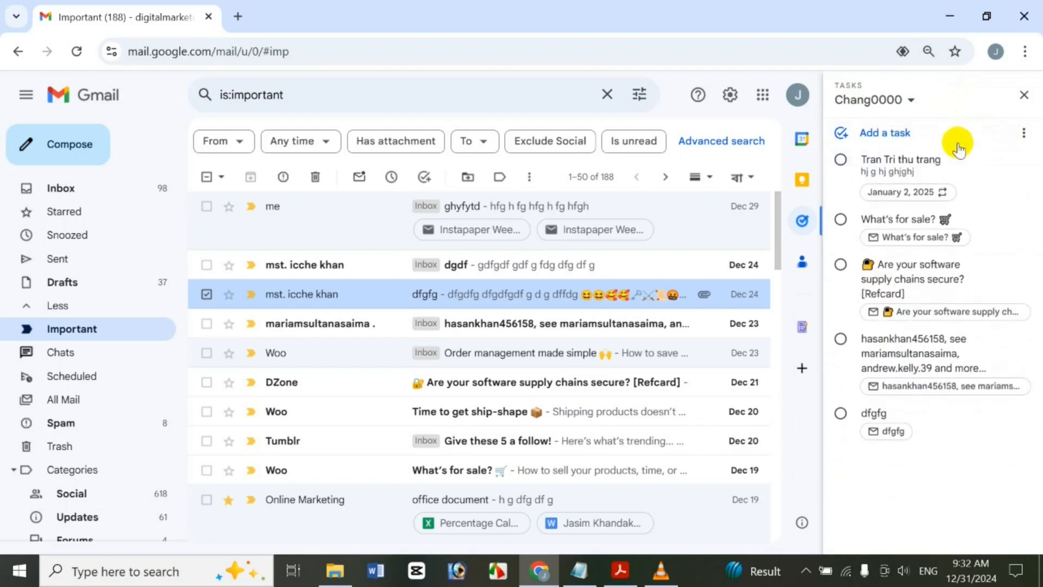
left_click(999, 220)
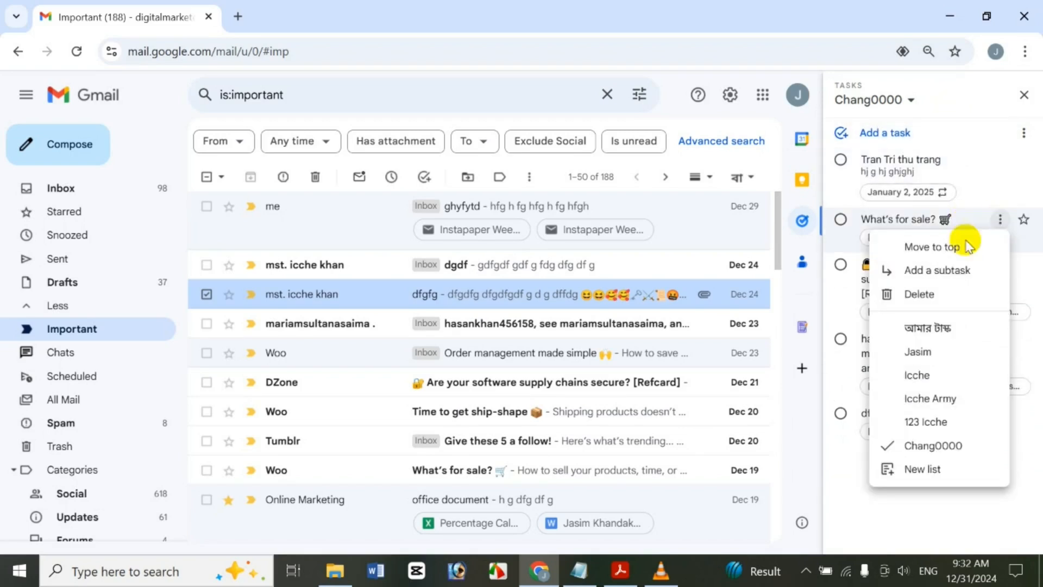
left_click(915, 270)
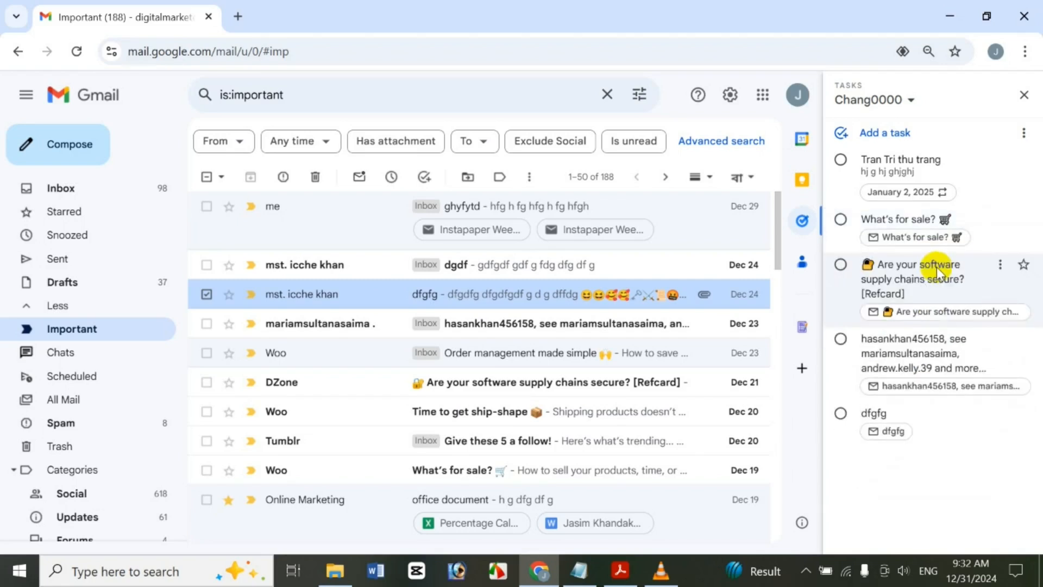
left_click(1001, 220)
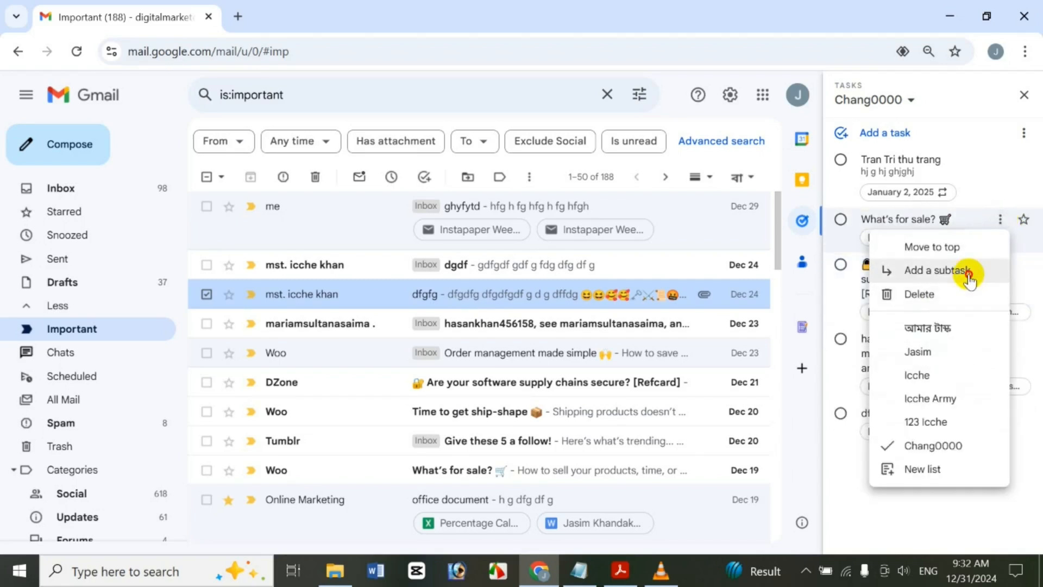
left_click(966, 272)
type("fghfg")
left_click(936, 281)
type("fgh")
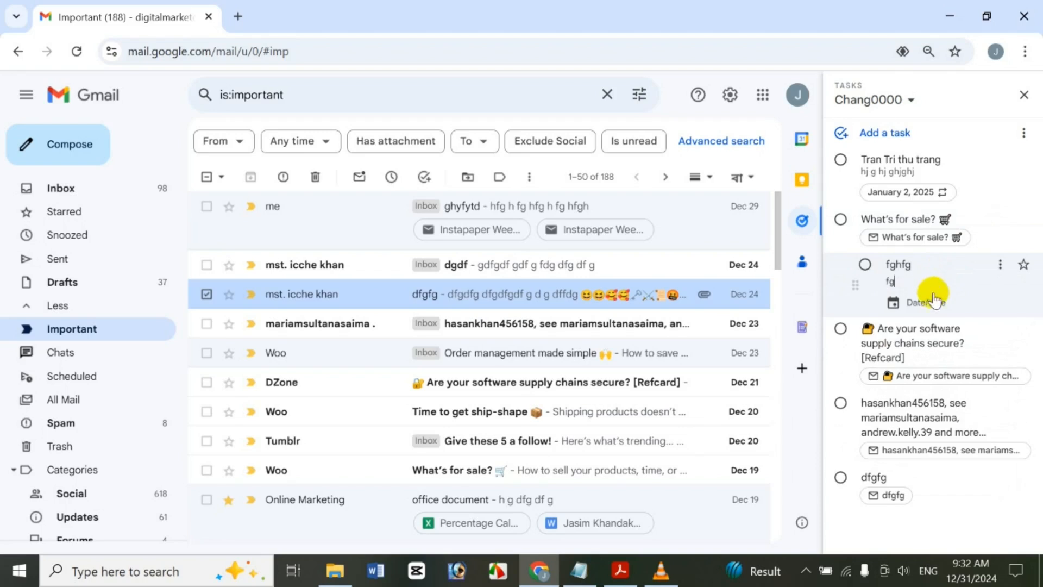
left_click(960, 300)
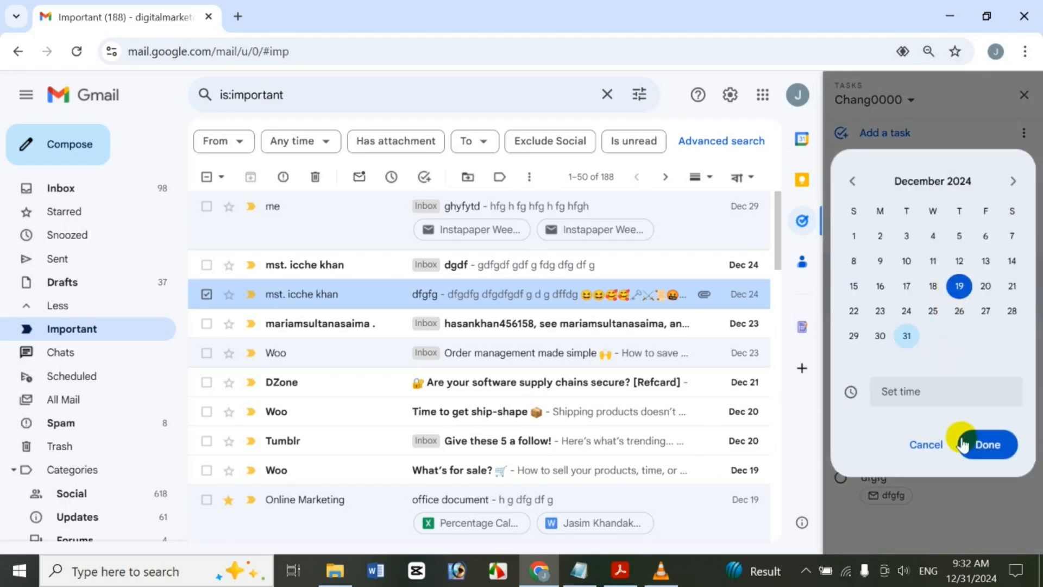
left_click(963, 445)
Delete the fghfg subtask and star the DZone supply chains task
left_click(1000, 265)
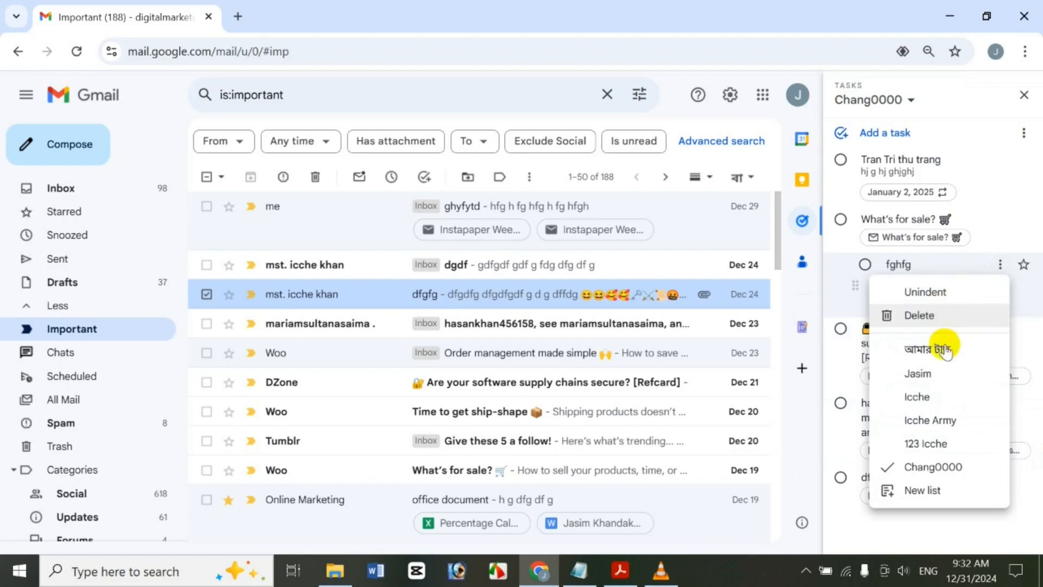
left_click(943, 317)
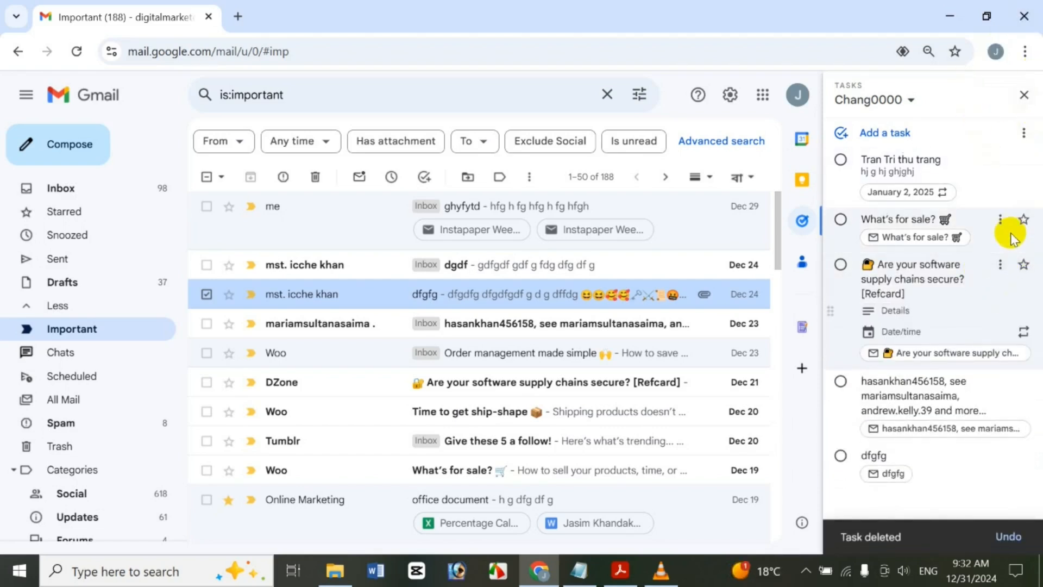
left_click(1020, 265)
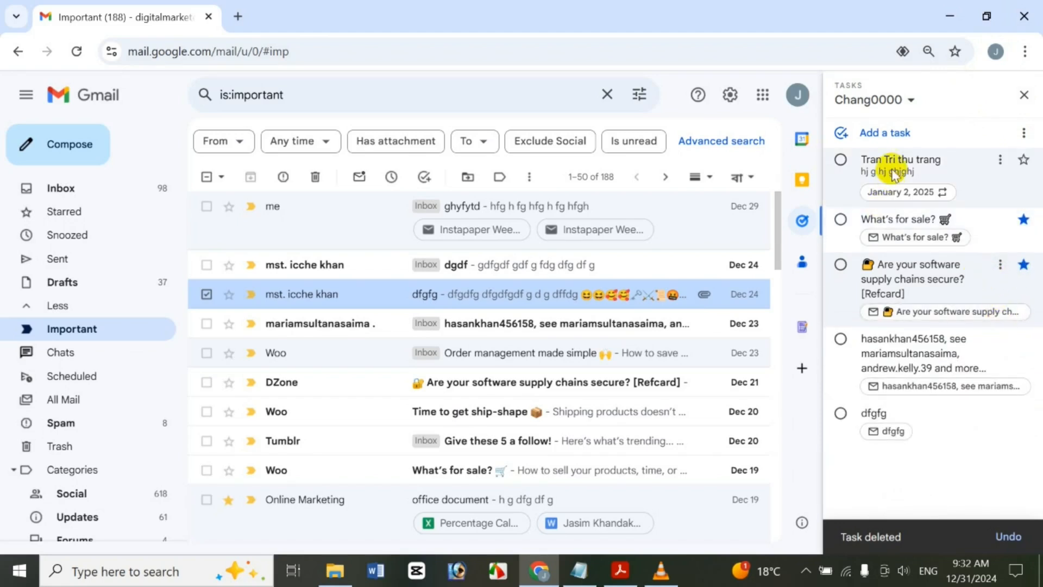
left_click(886, 99)
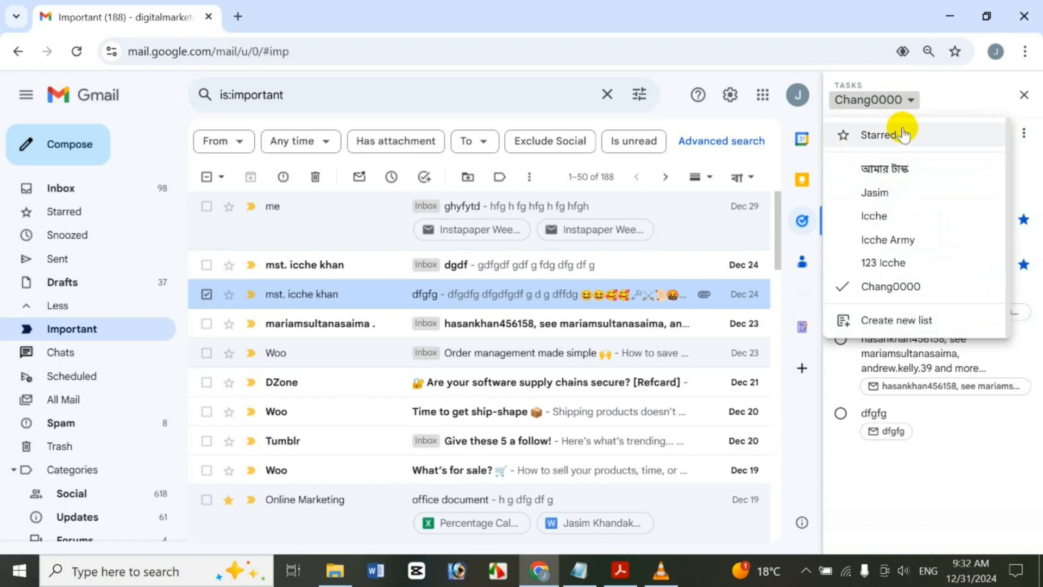
View starred tasks, return to the original list, and move the feed-notification task to the top
left_click(901, 136)
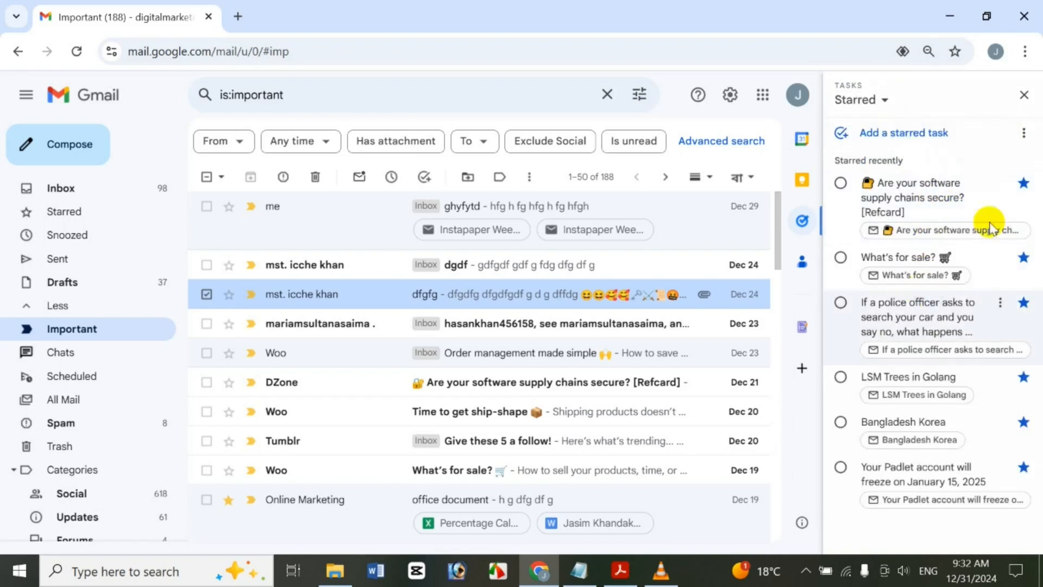
left_click(889, 100)
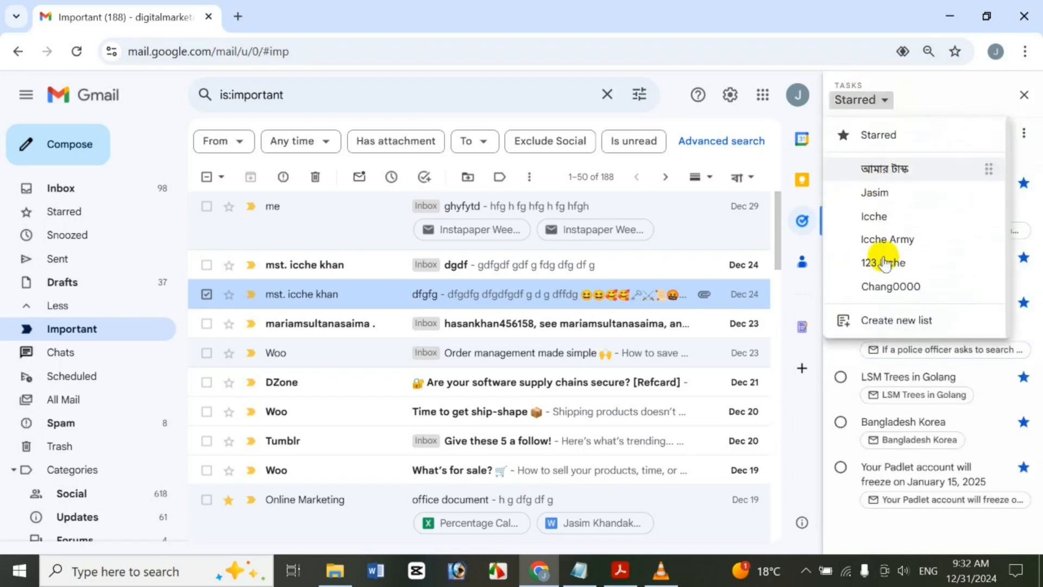
left_click(890, 285)
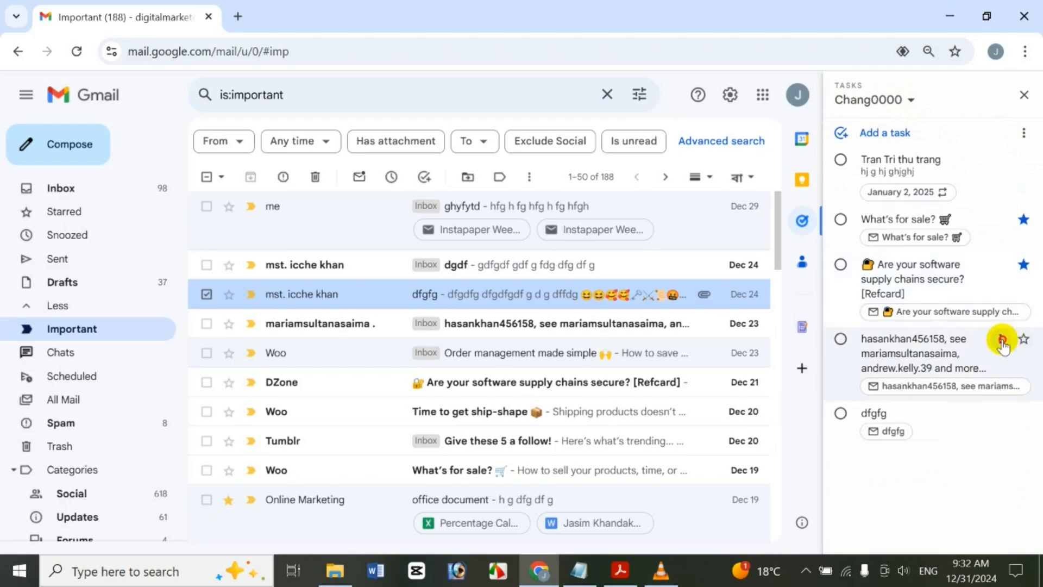
left_click(1001, 339)
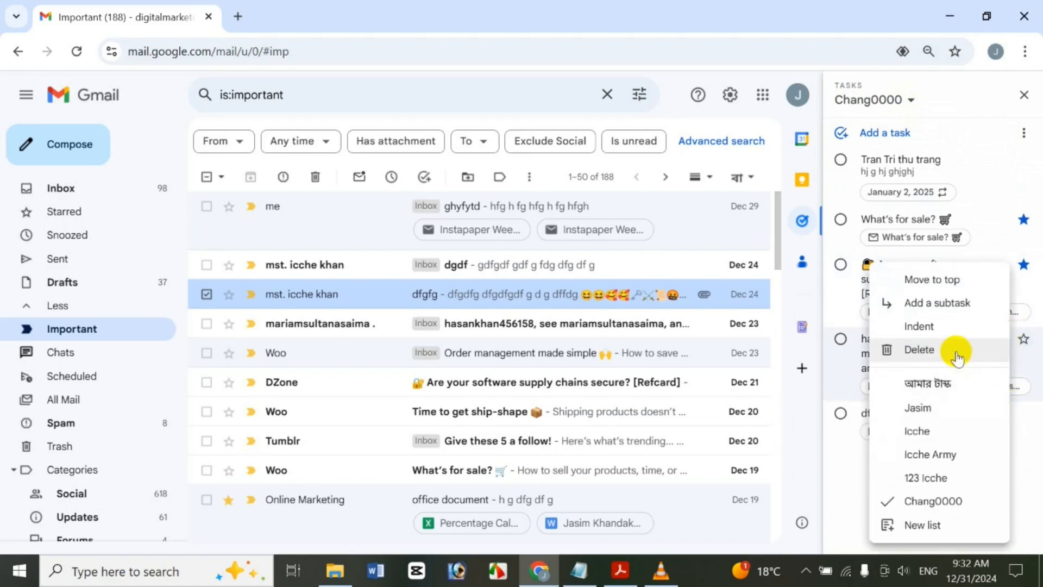
left_click(950, 280)
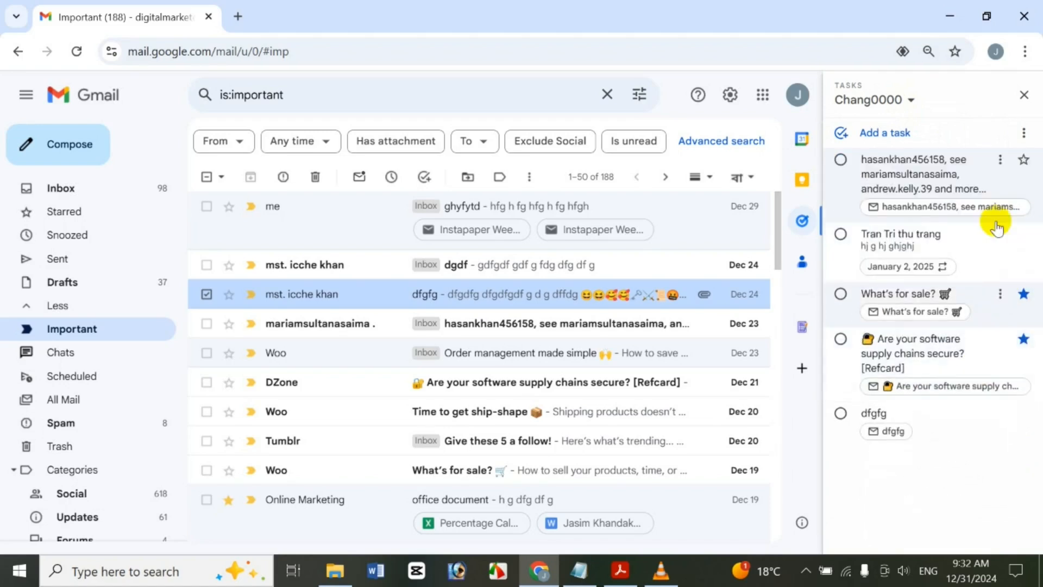
Move the top task into another task list and then back again
left_click(1001, 160)
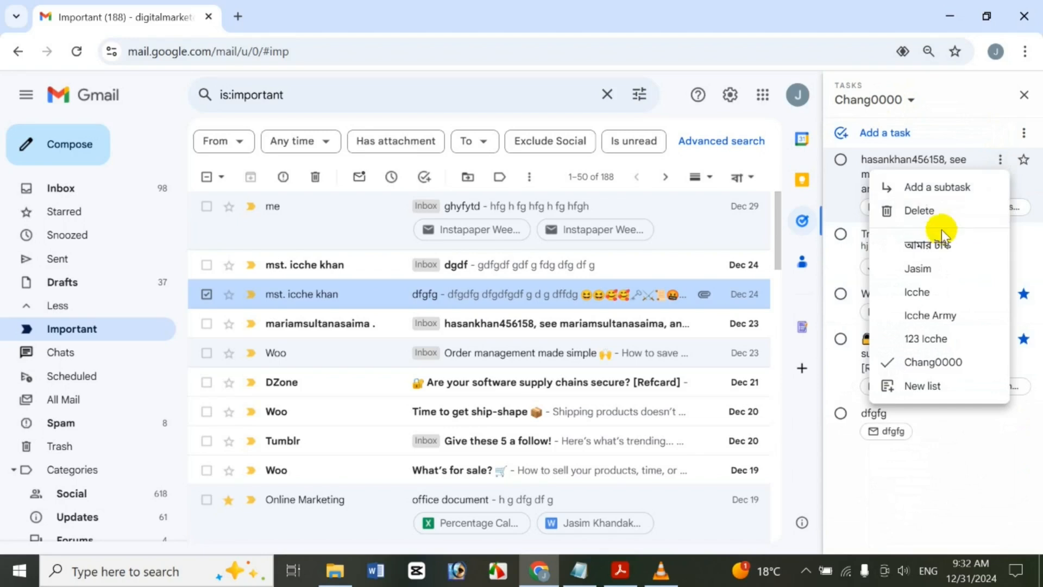
left_click(958, 338)
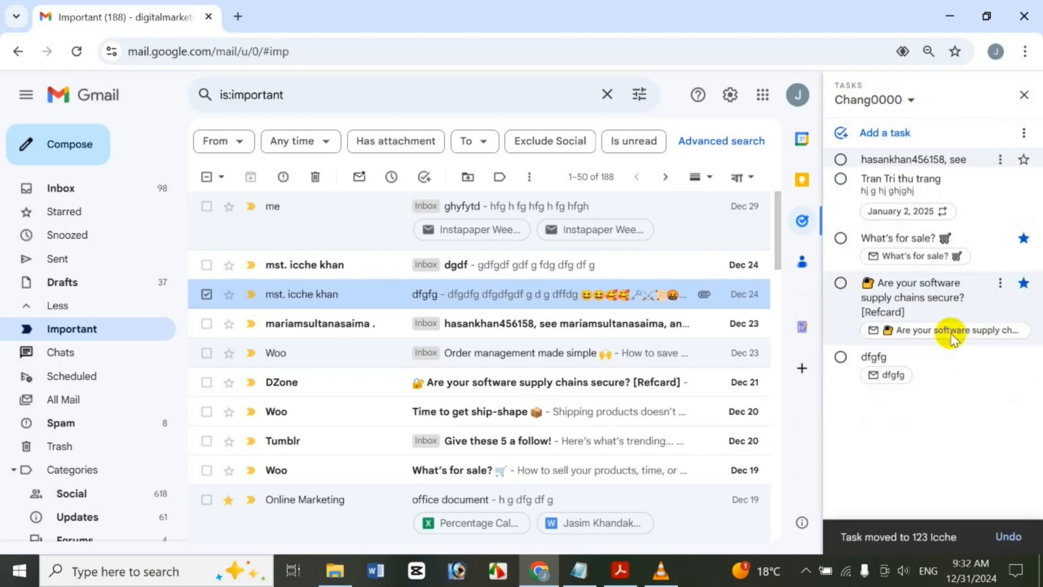
left_click(911, 101)
left_click(917, 254)
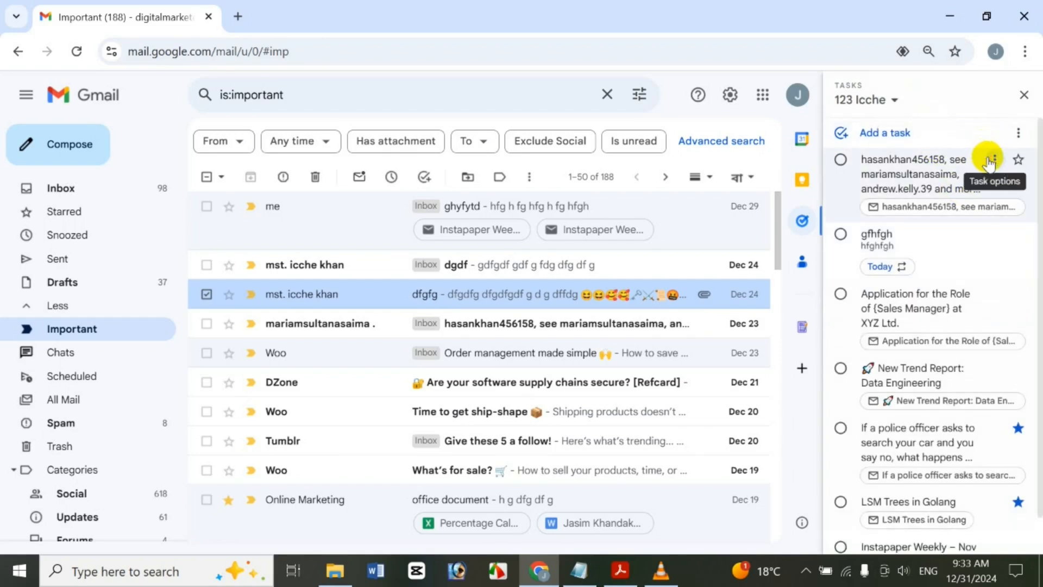
left_click(990, 161)
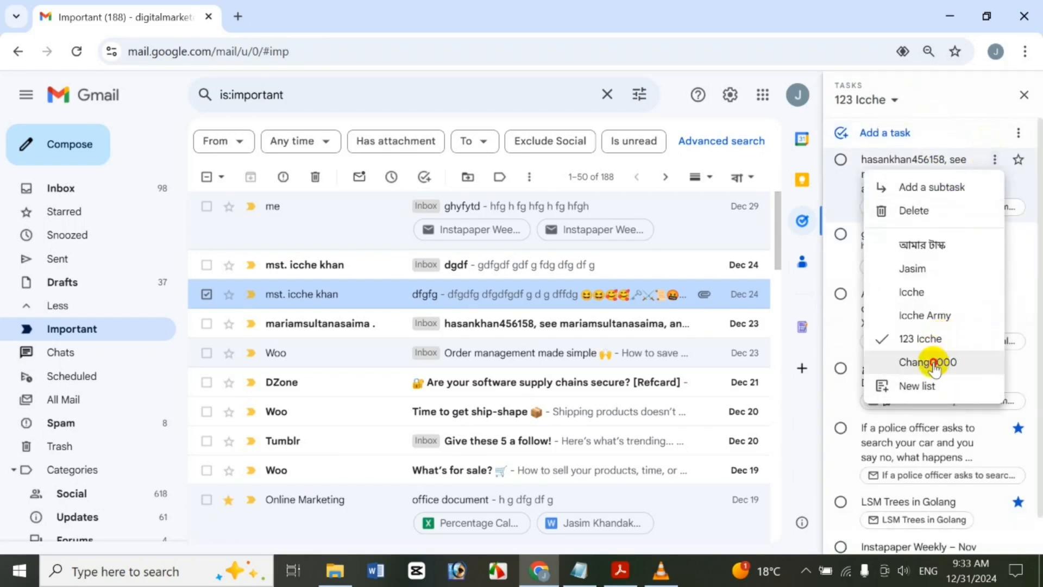
left_click(930, 363)
Switch back to the original list and delete the feed-notification task
left_click(891, 99)
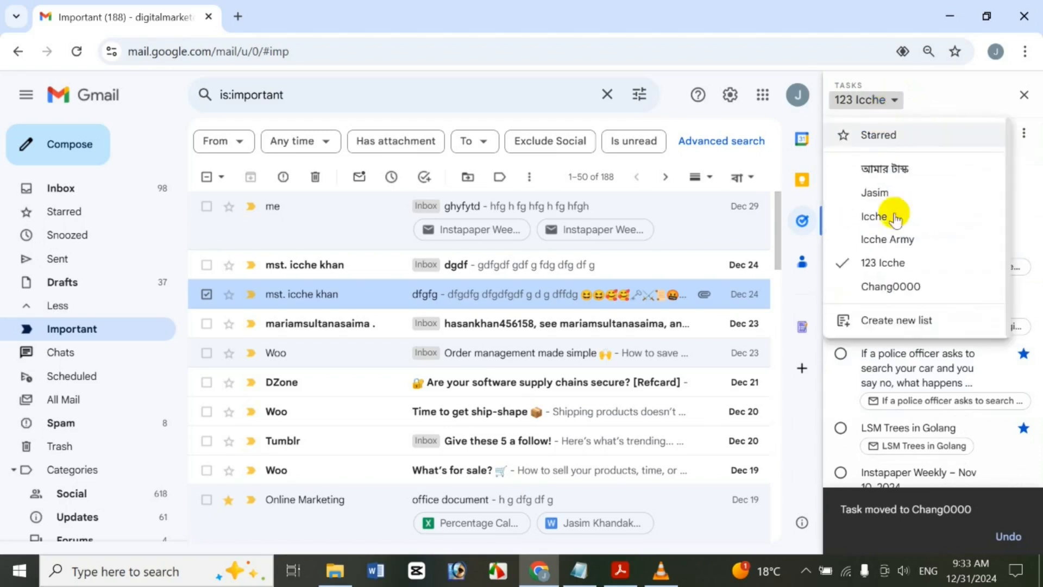
left_click(896, 287)
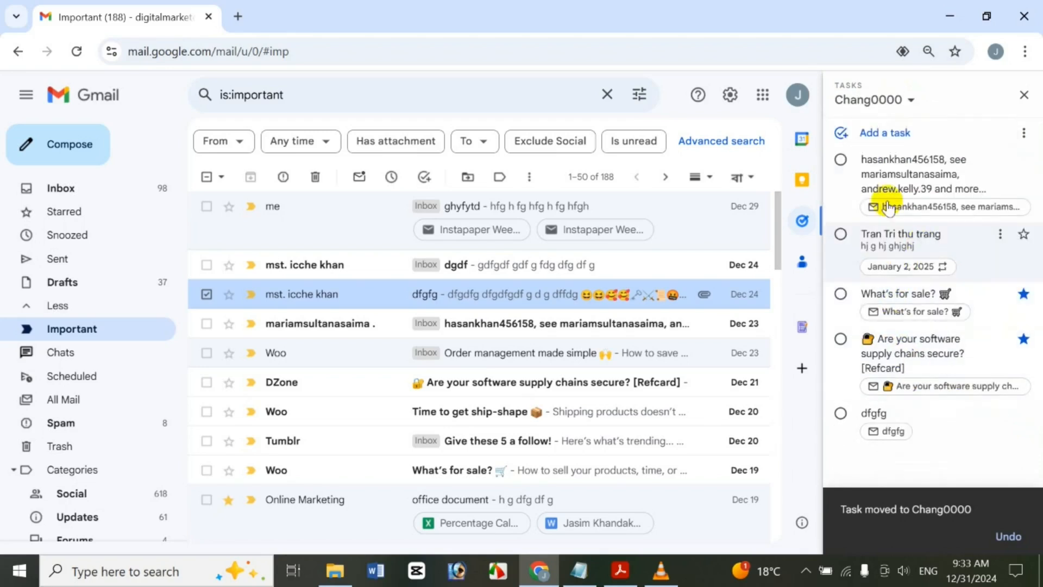
left_click(1001, 159)
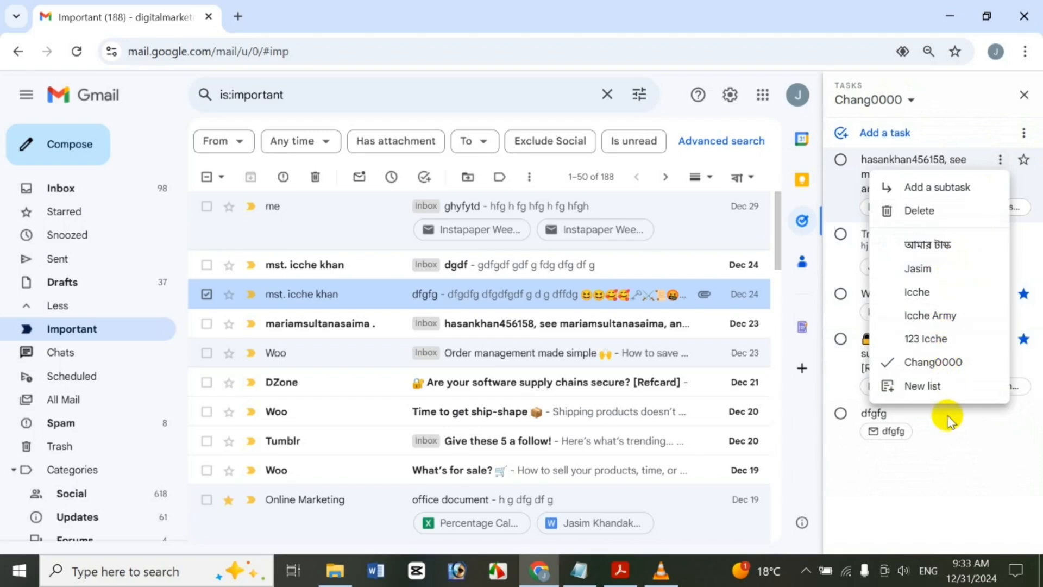
left_click(918, 211)
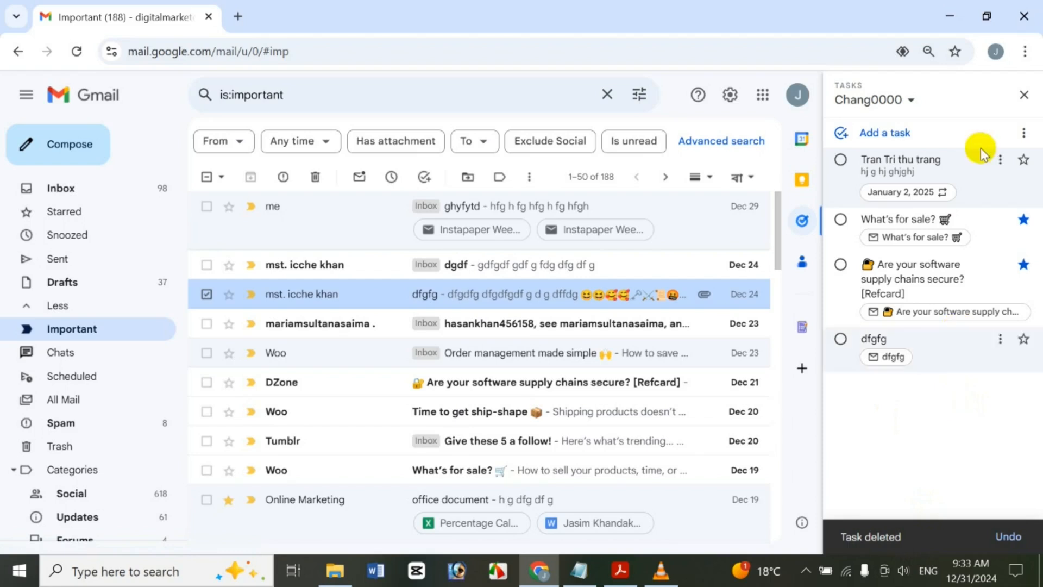
left_click(1033, 134)
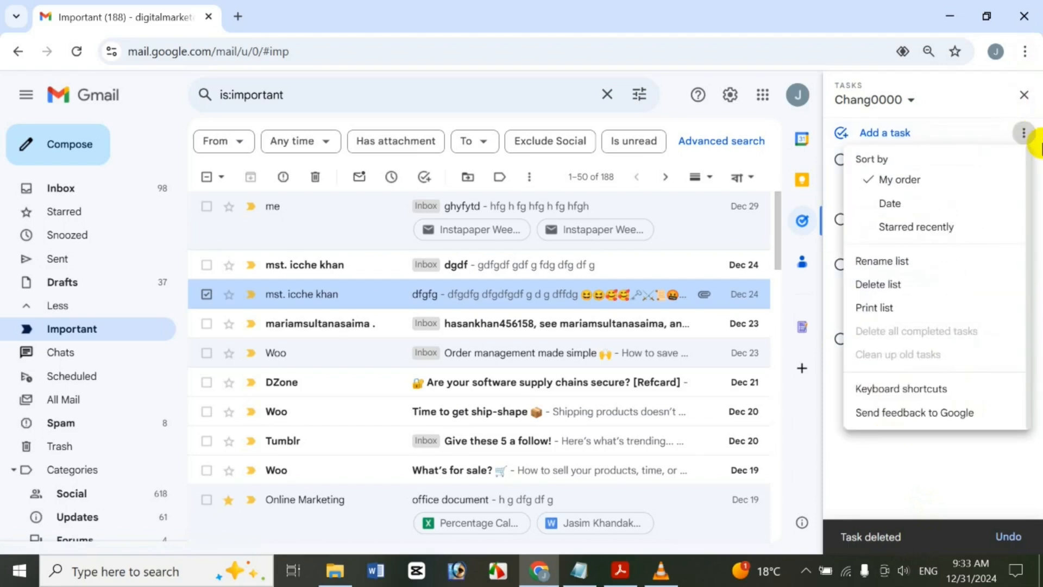
left_click(914, 267)
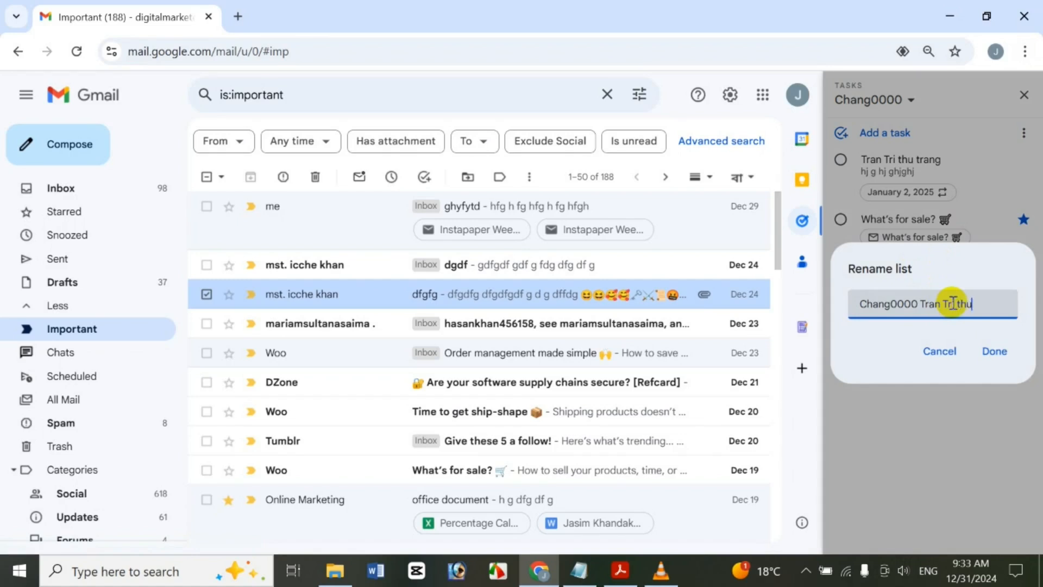
left_click(993, 347)
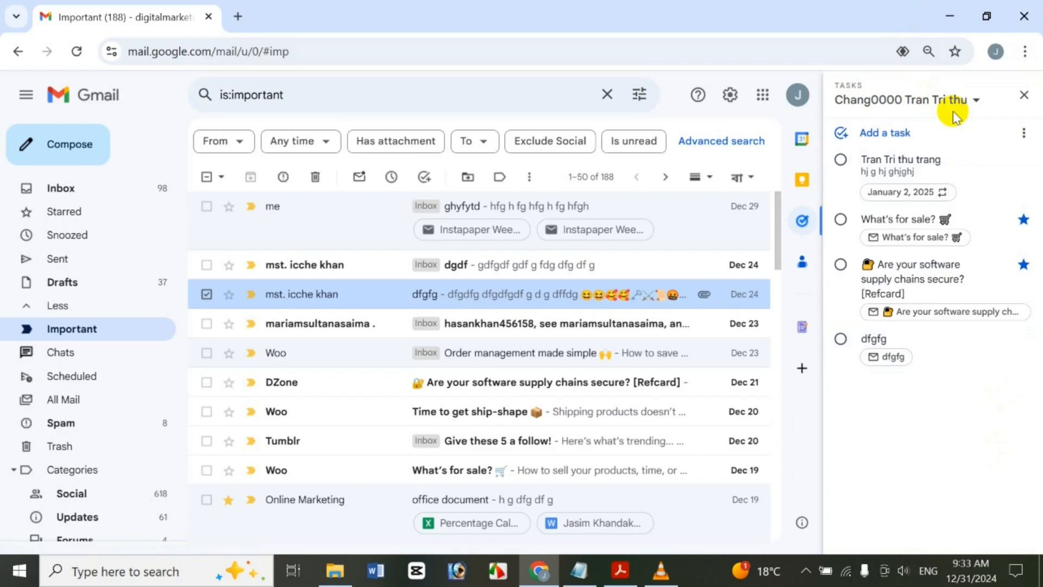
Delete the whole task list, confirming the permanent deletion
left_click(1025, 134)
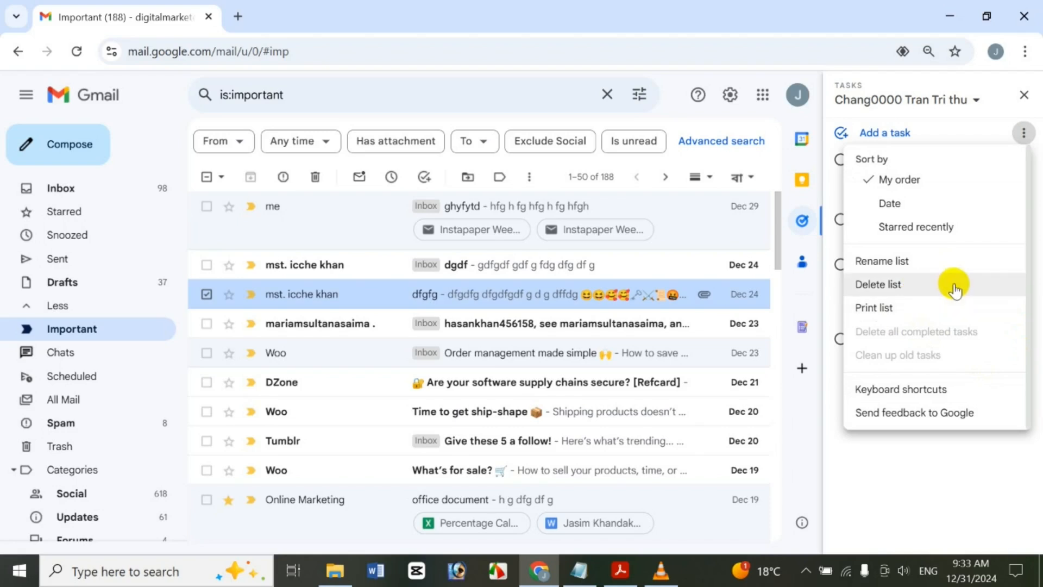
left_click(983, 285)
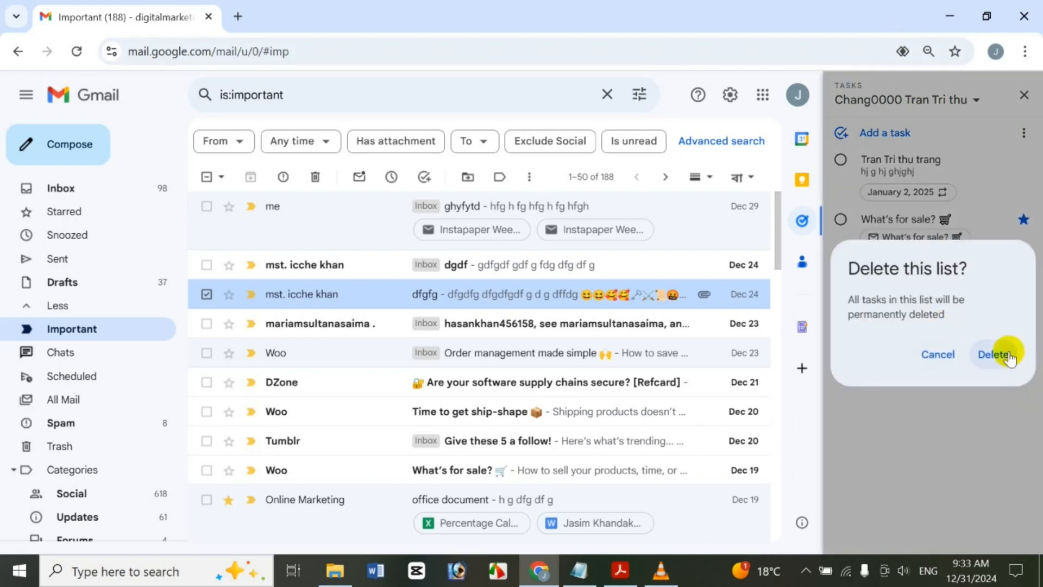
left_click(1000, 354)
Close the Tasks panel and label the dfgfg conversation as Updates
left_click(1024, 97)
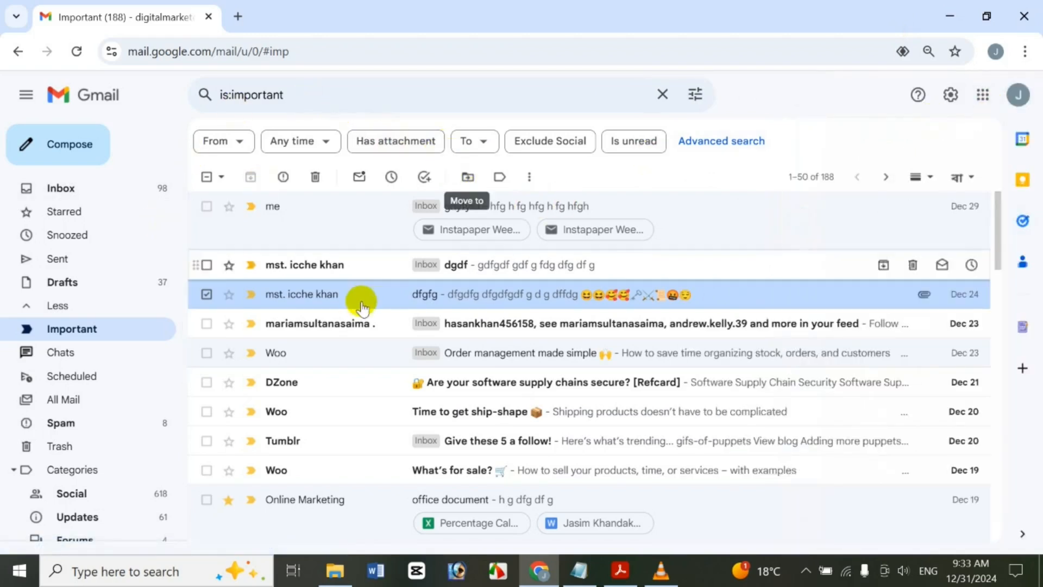
left_click(462, 176)
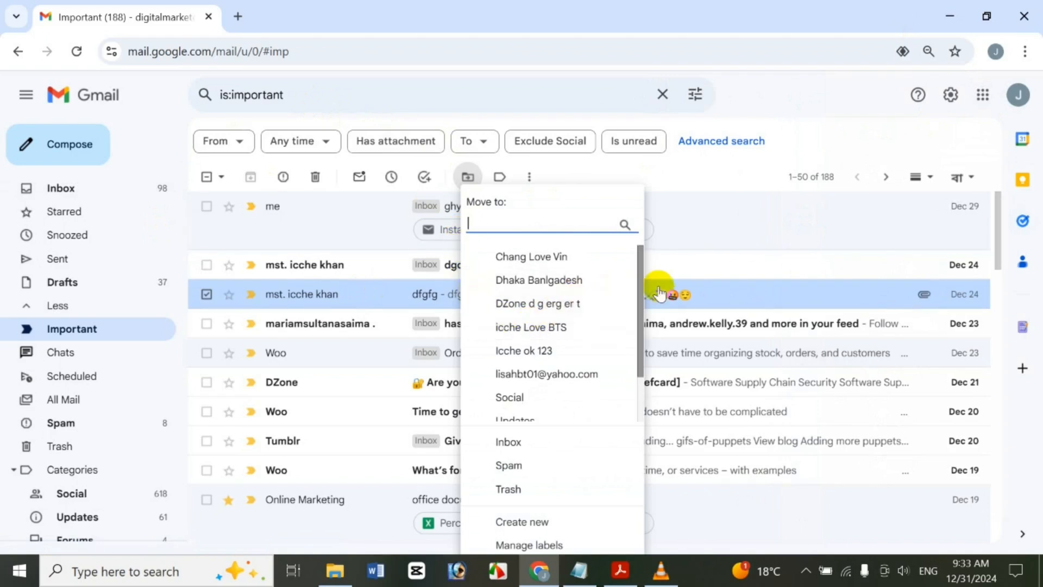
left_click_drag(638, 295, 623, 332)
scroll(622, 333, "down", 1)
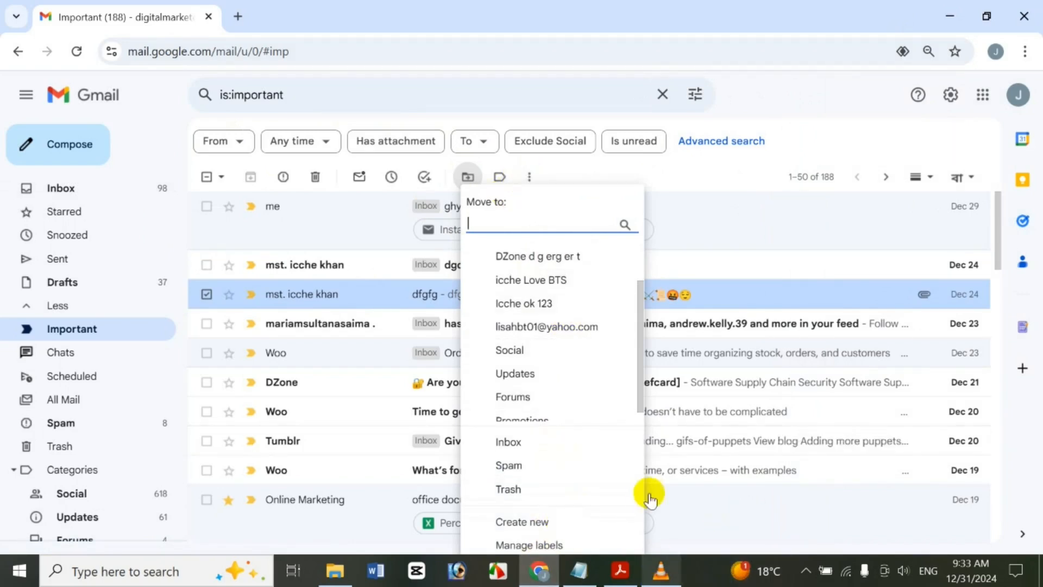
left_click(500, 179)
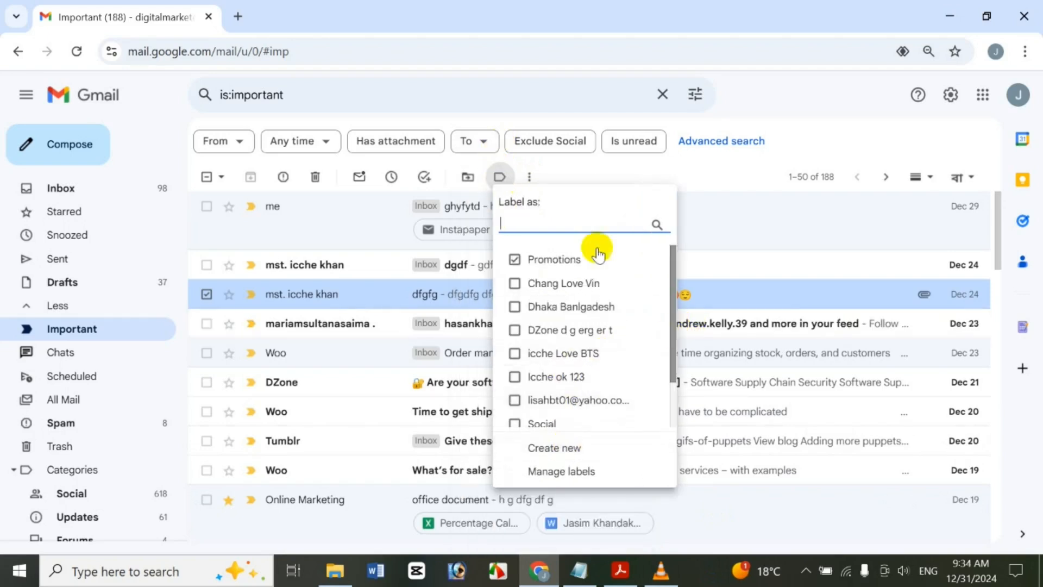
left_click(463, 179)
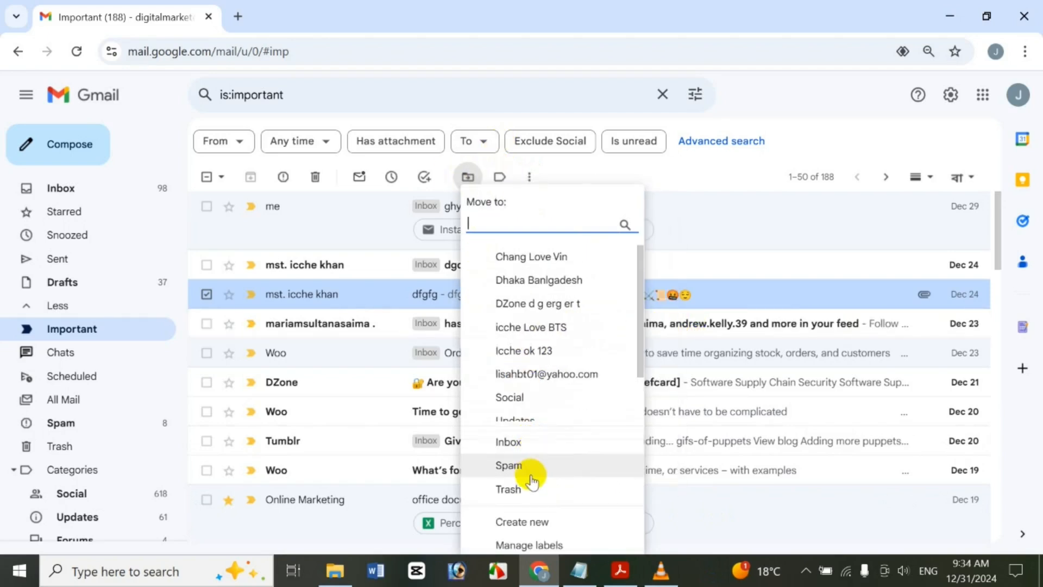
left_click(500, 177)
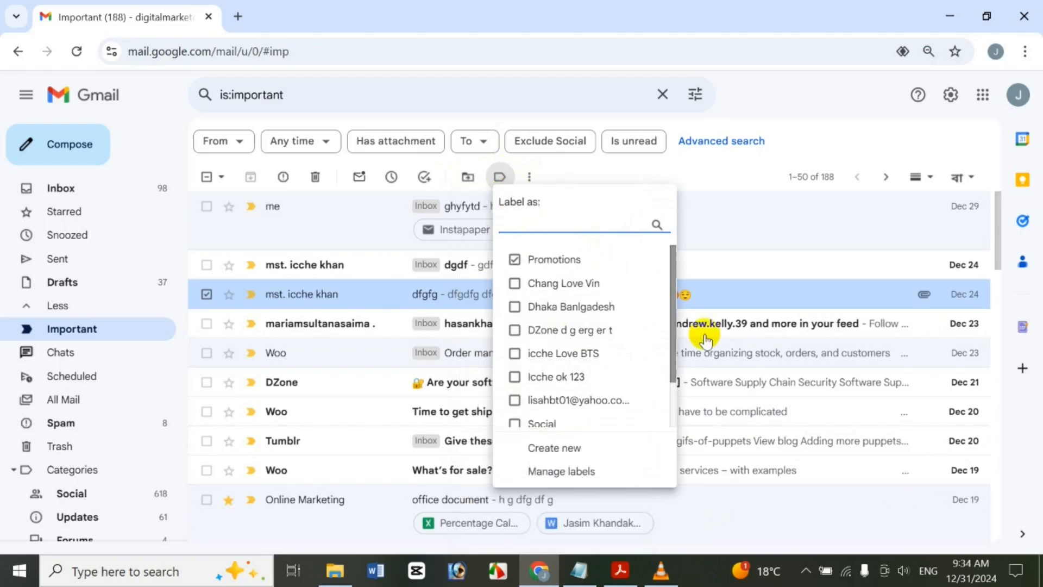
scroll(672, 391, "down", 2)
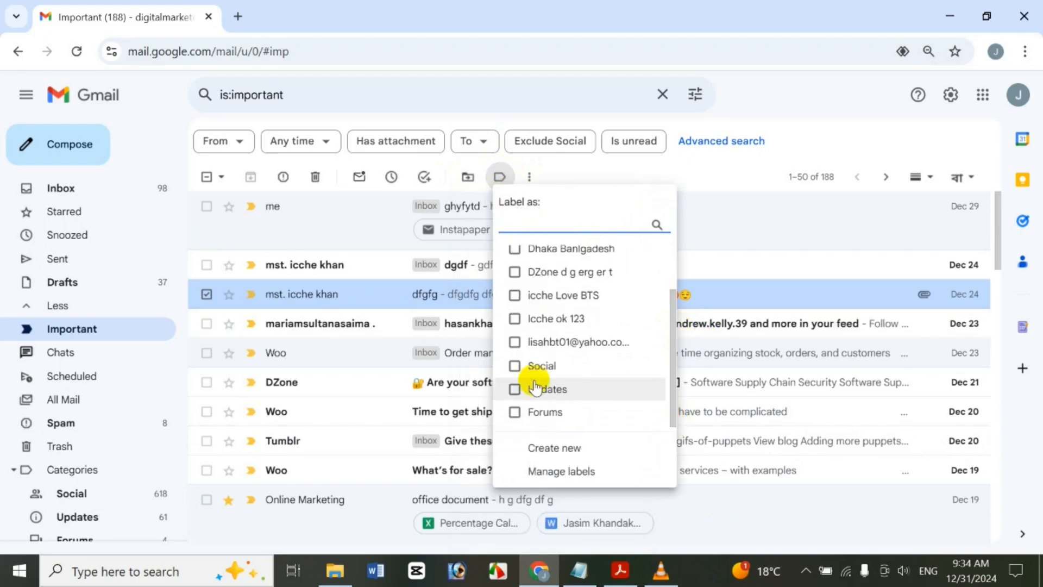
left_click(535, 387)
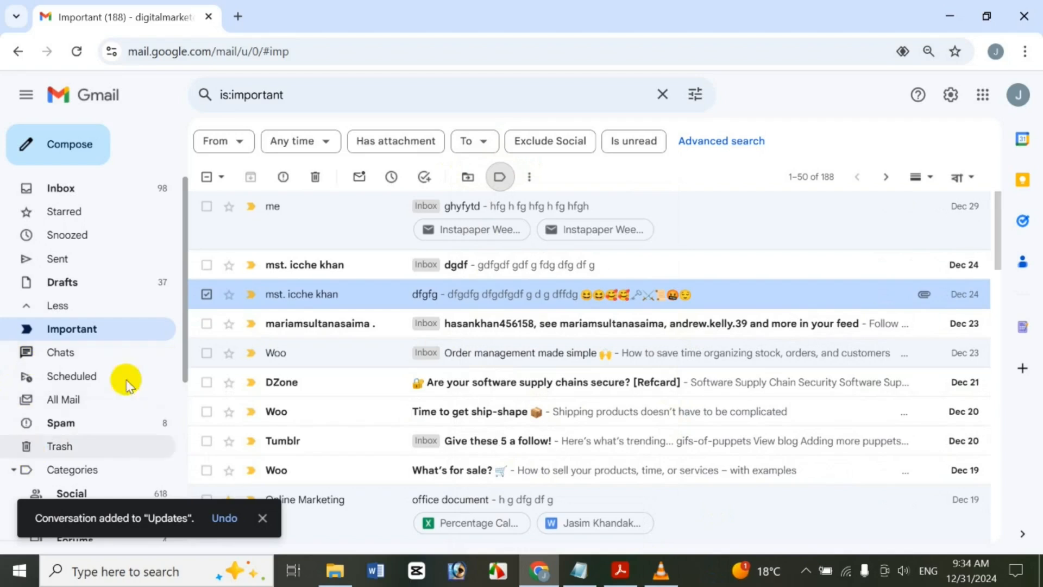
Return to the Important mail list
left_click_drag(187, 321, 168, 393)
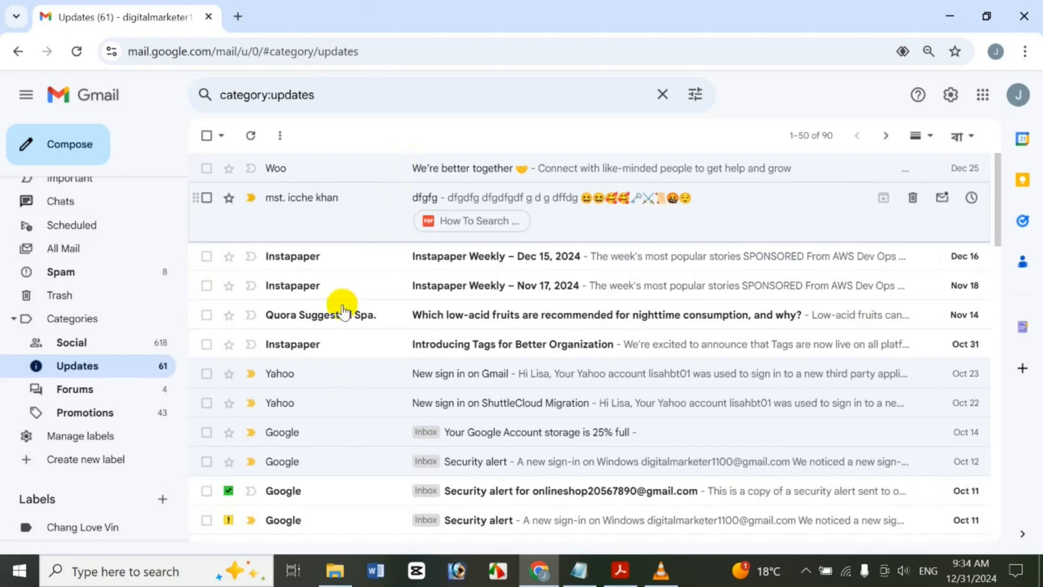
left_click_drag(186, 315, 194, 204)
left_click(82, 323)
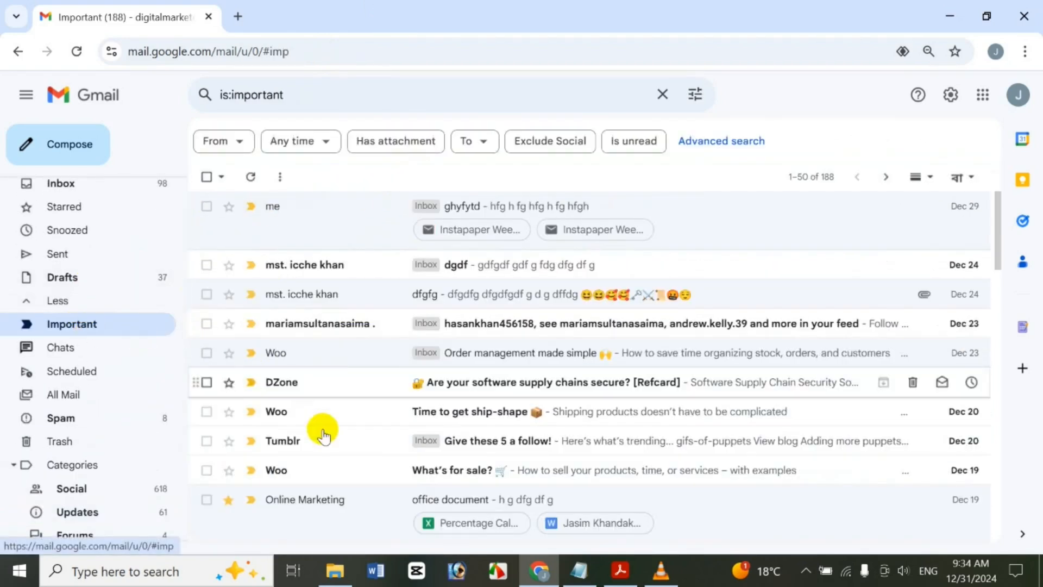
Mark the Dec 23 feed-update conversation as not important
left_click_drag(206, 295, 206, 330)
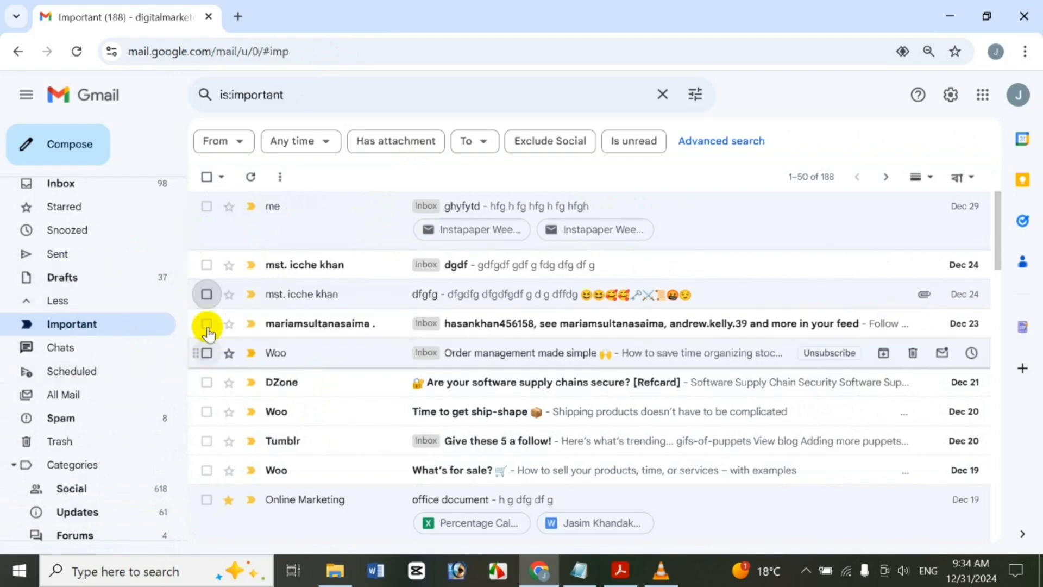
left_click(206, 324)
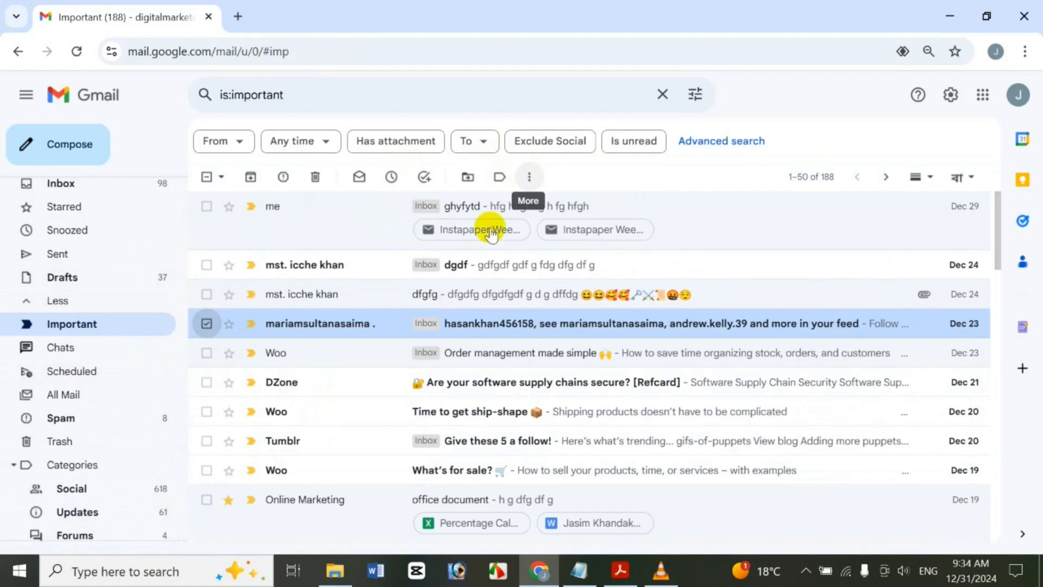
right_click(401, 325)
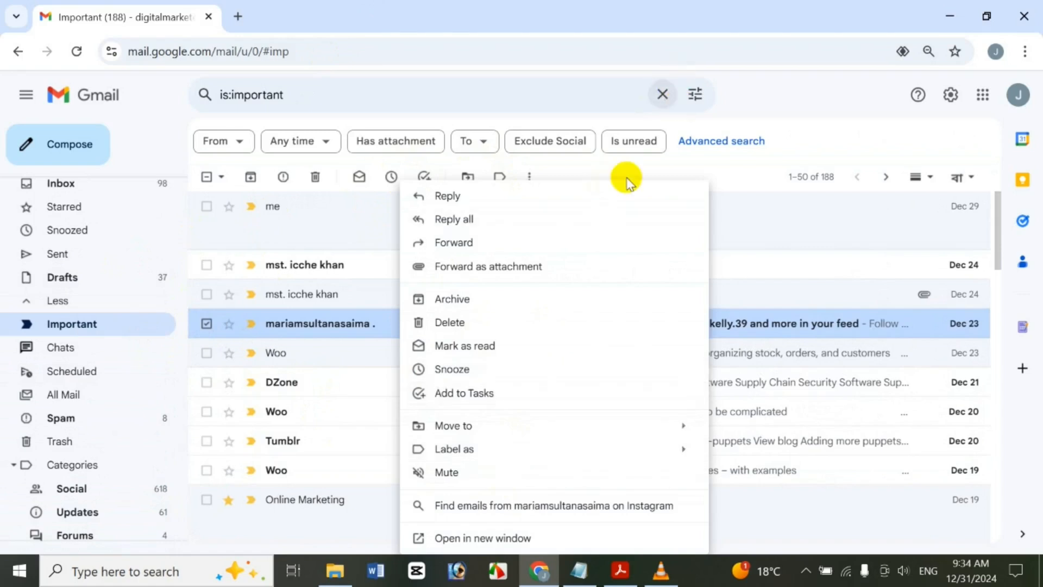
left_click(570, 174)
left_click(530, 177)
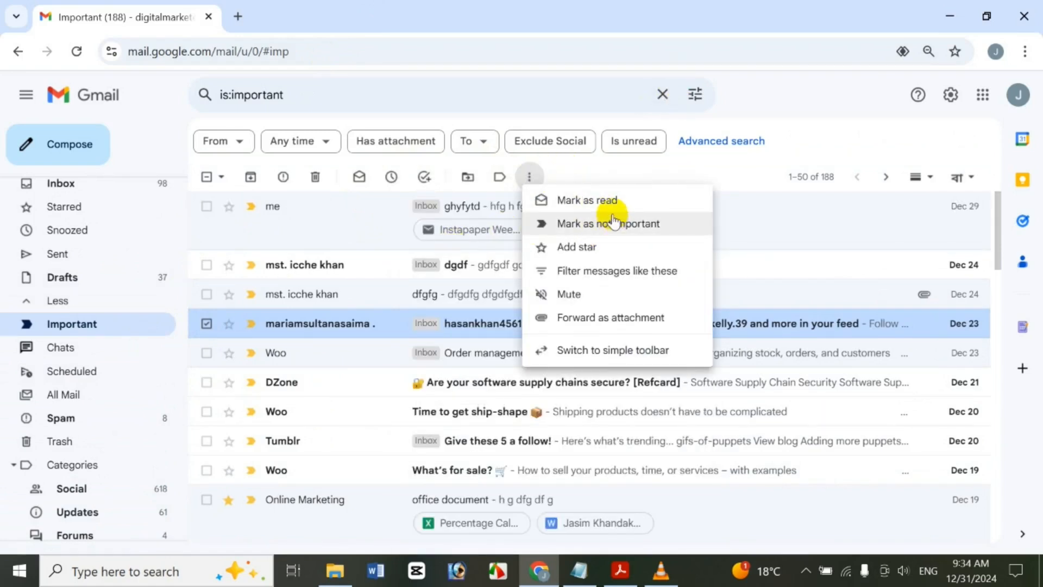
left_click(613, 222)
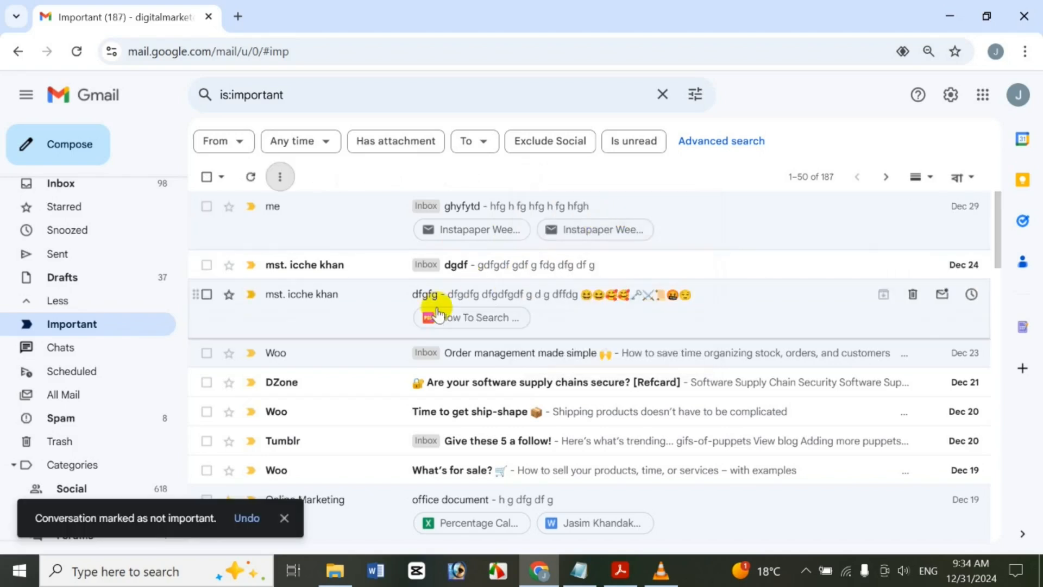
Star then unstar the Woo 'Order management made simple' conversation, then mute it
left_click(207, 353)
left_click(529, 177)
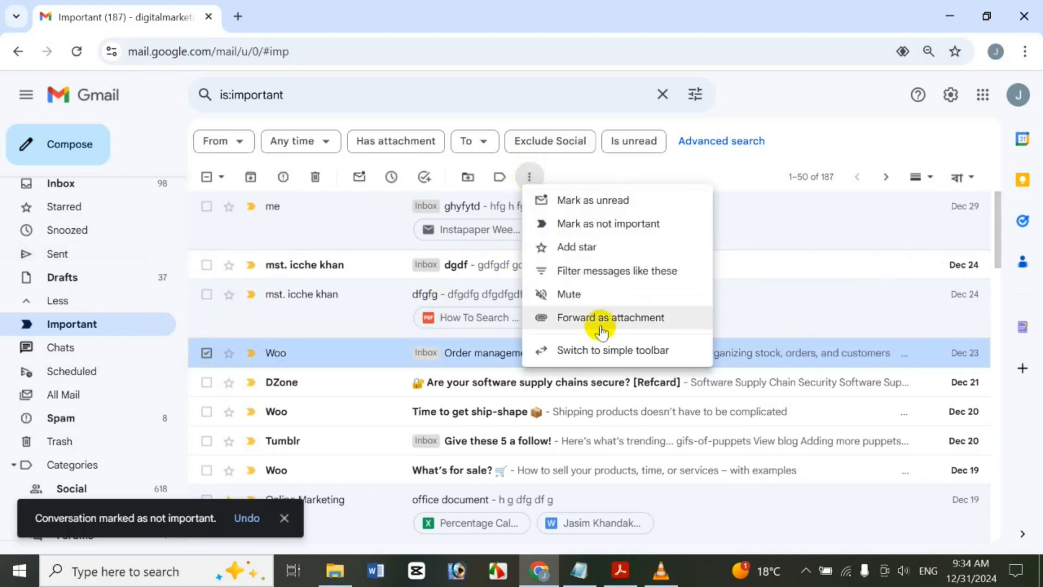
left_click(579, 246)
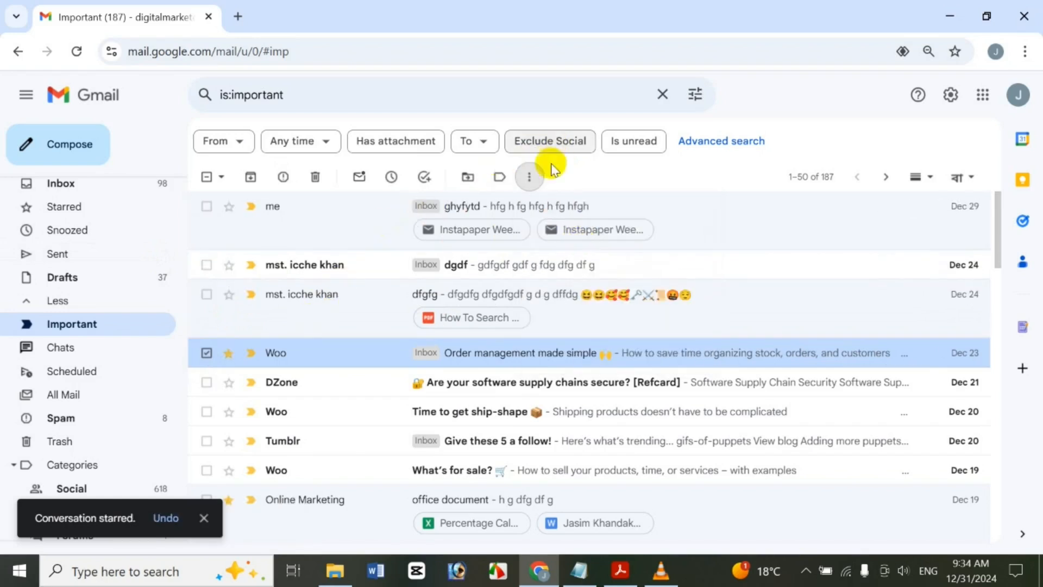
left_click(529, 176)
left_click(541, 246)
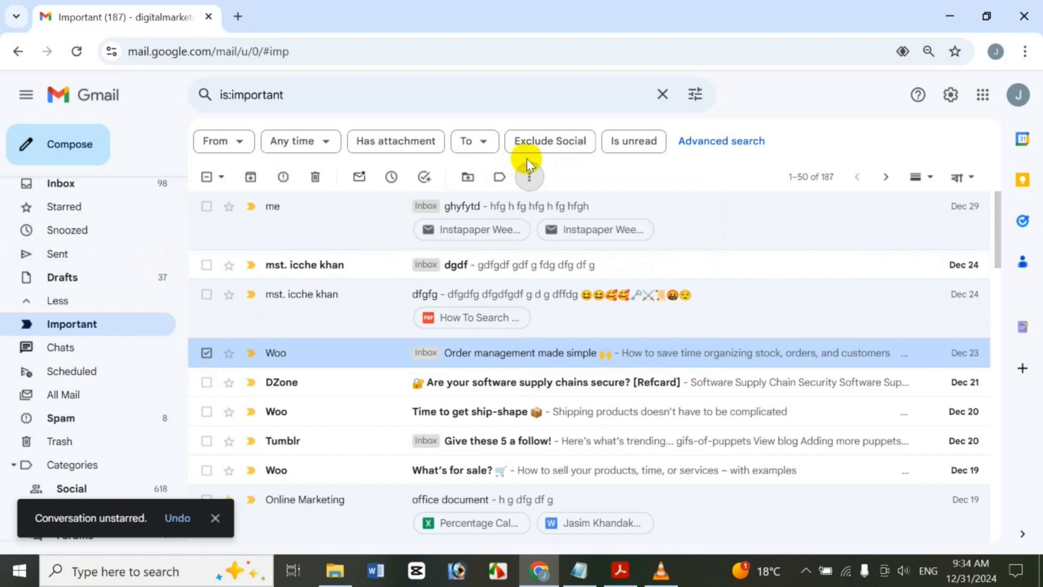
left_click(529, 176)
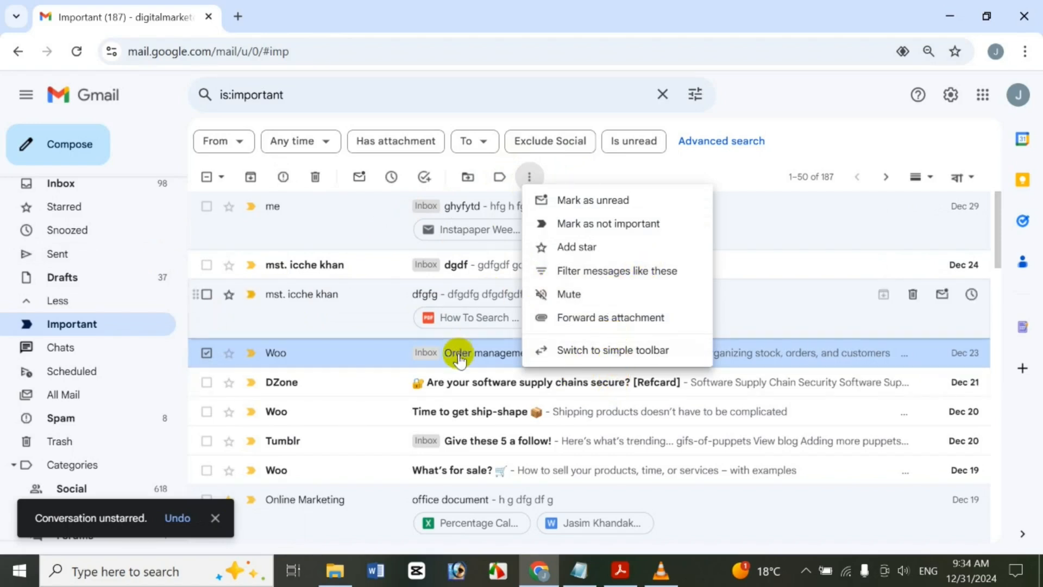
left_click(598, 295)
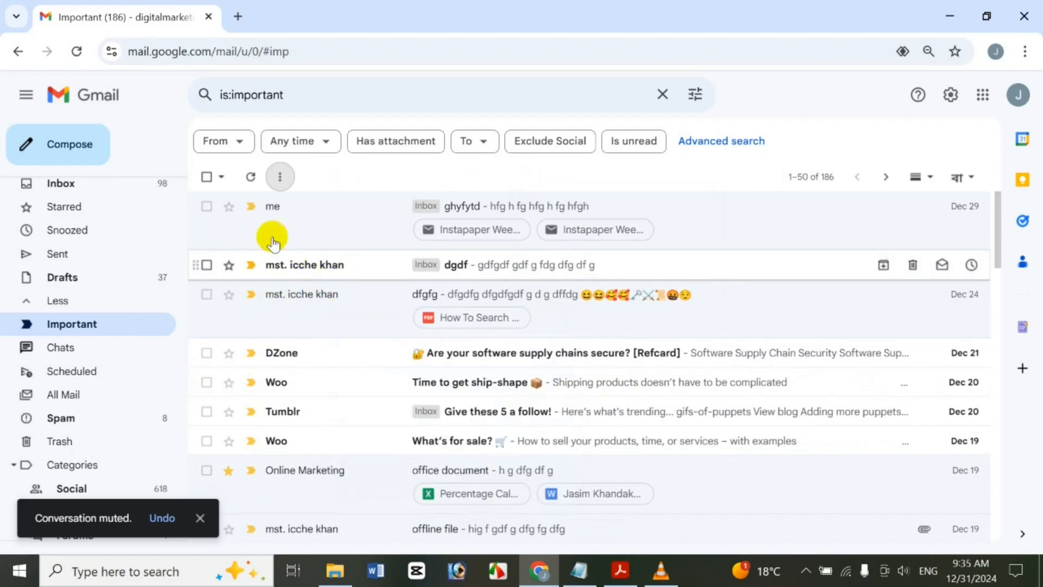
Replace the current search with in:muted to list muted conversations
left_click(311, 100)
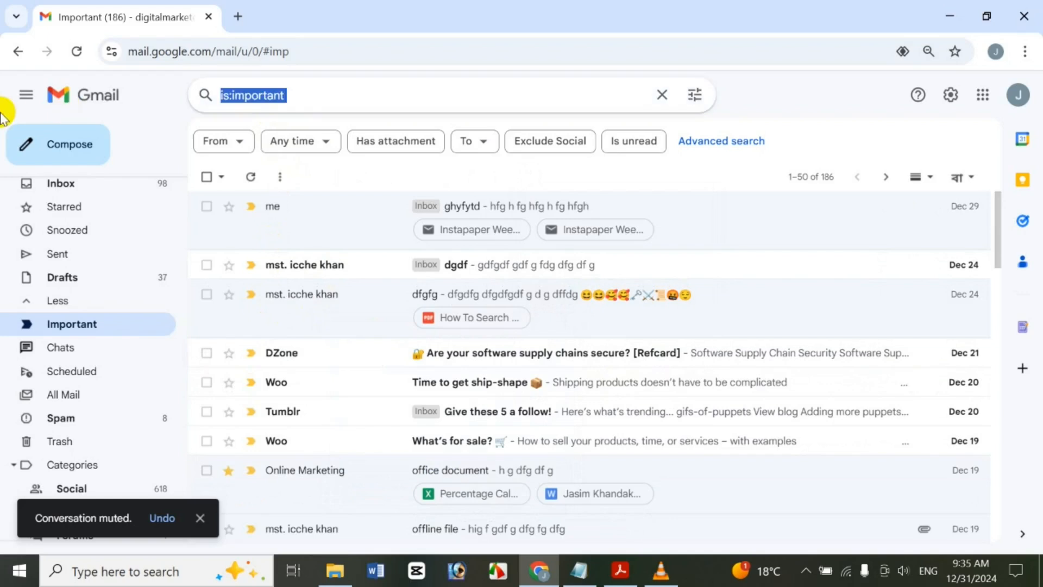
type("in")
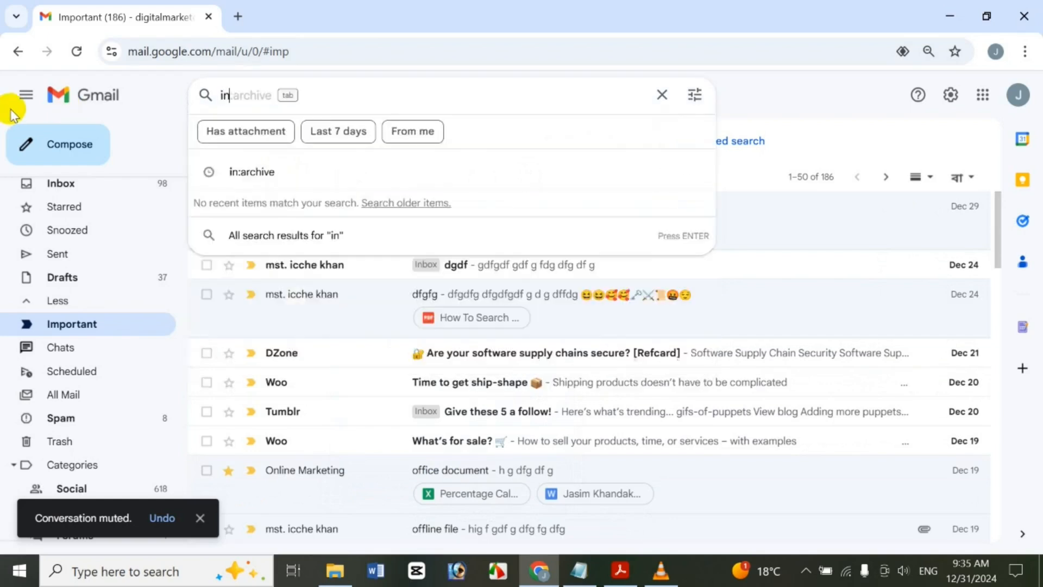
type(":muted")
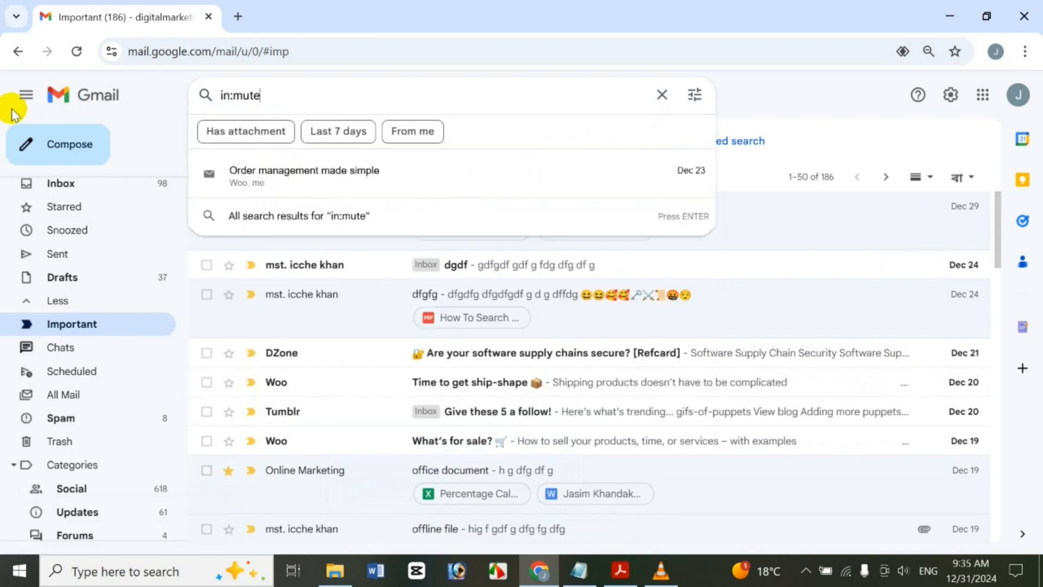
key("Return")
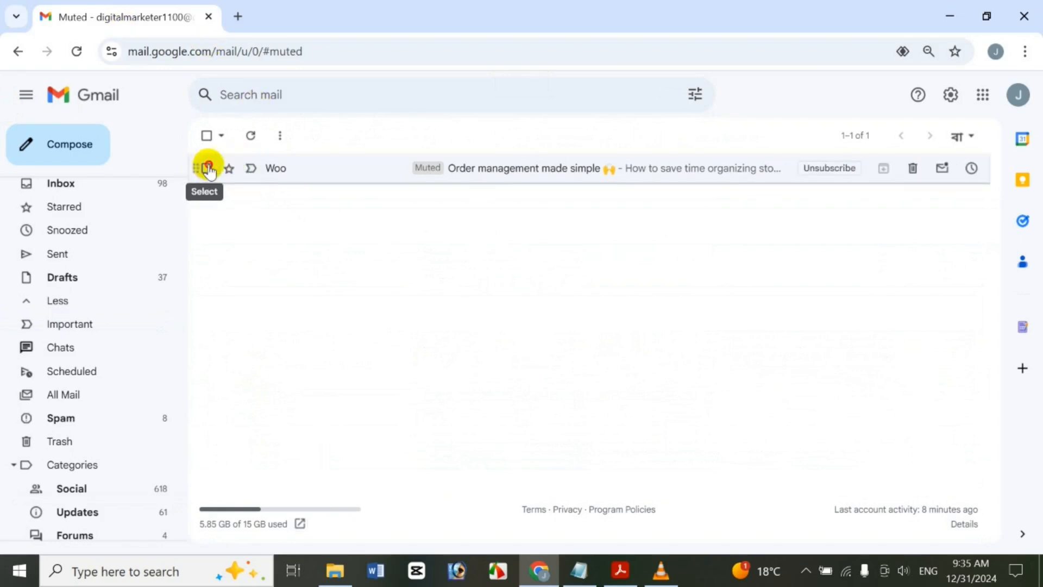
Unmute the Woo 'Order management made simple' conversation
left_click(207, 169)
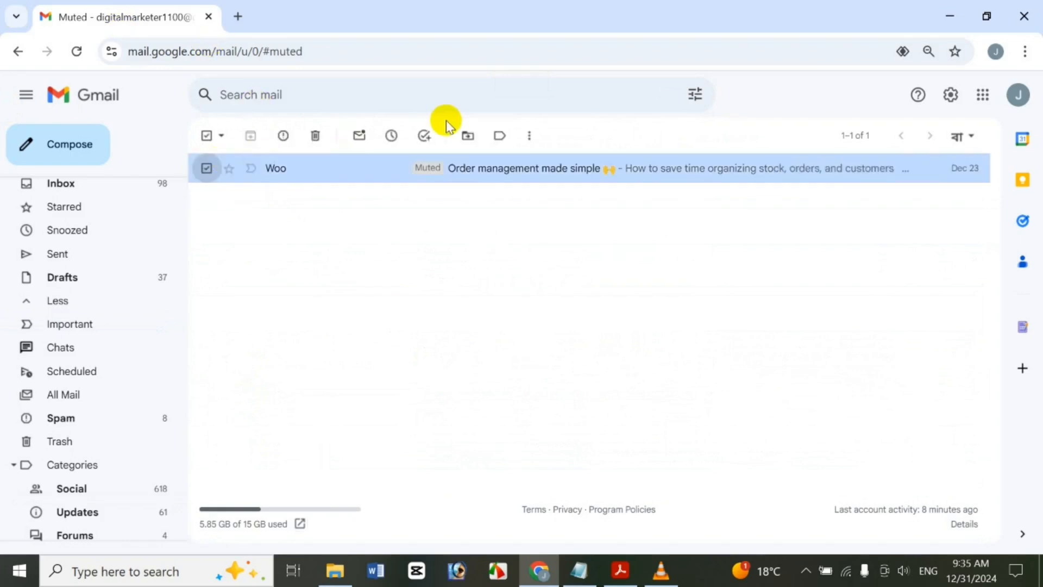
left_click(527, 136)
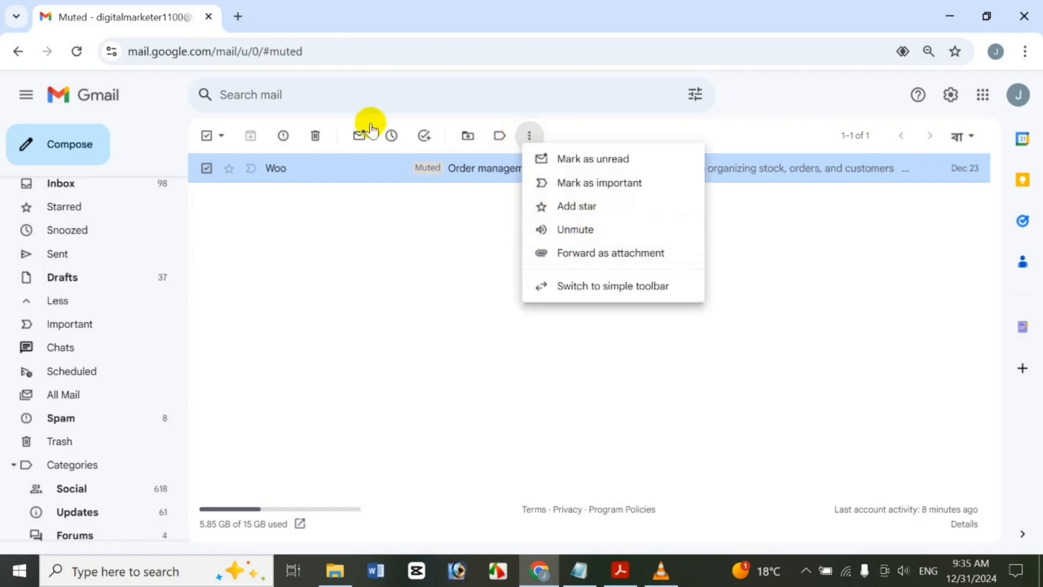
right_click(390, 162)
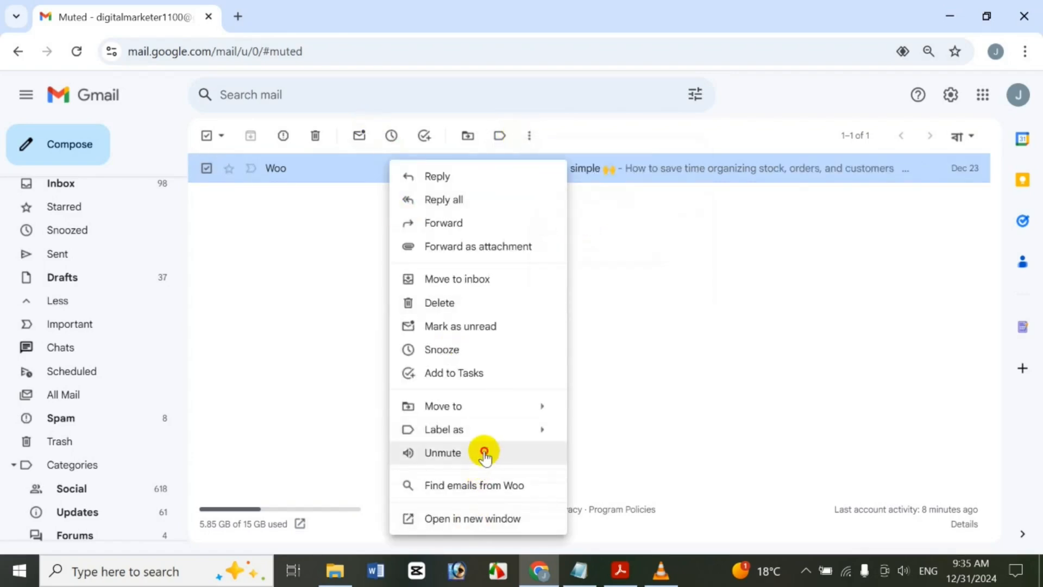
left_click(484, 453)
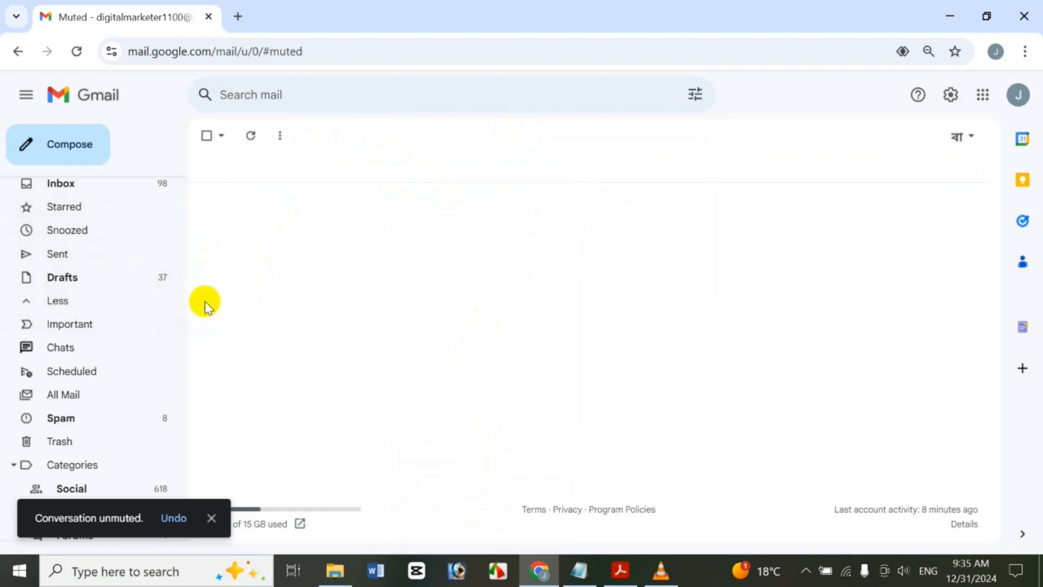
In Important, select the DZone supply-chain conversation to forward it as an attachment
left_click(105, 331)
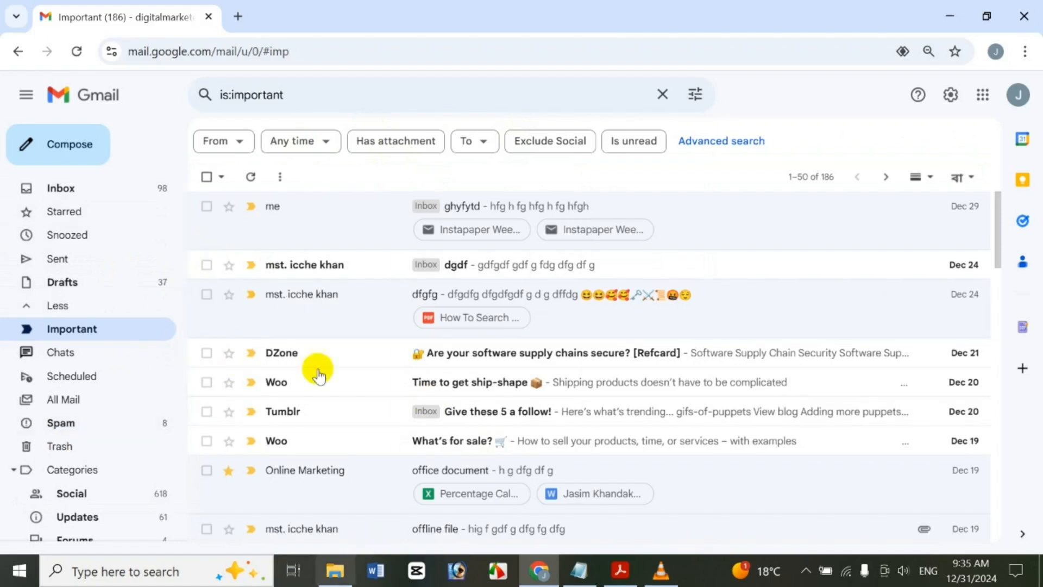
left_click(215, 352)
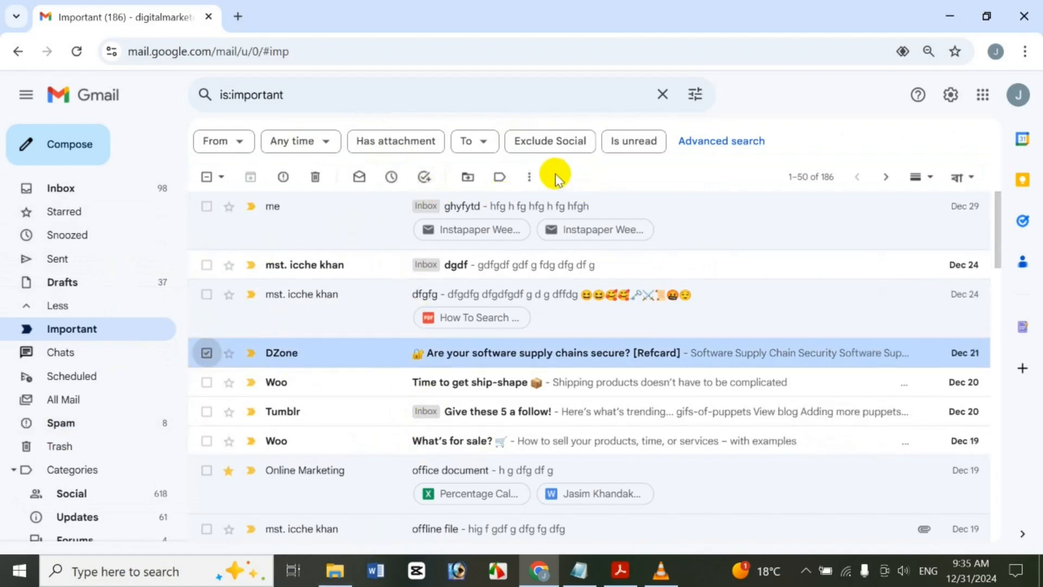
left_click(531, 178)
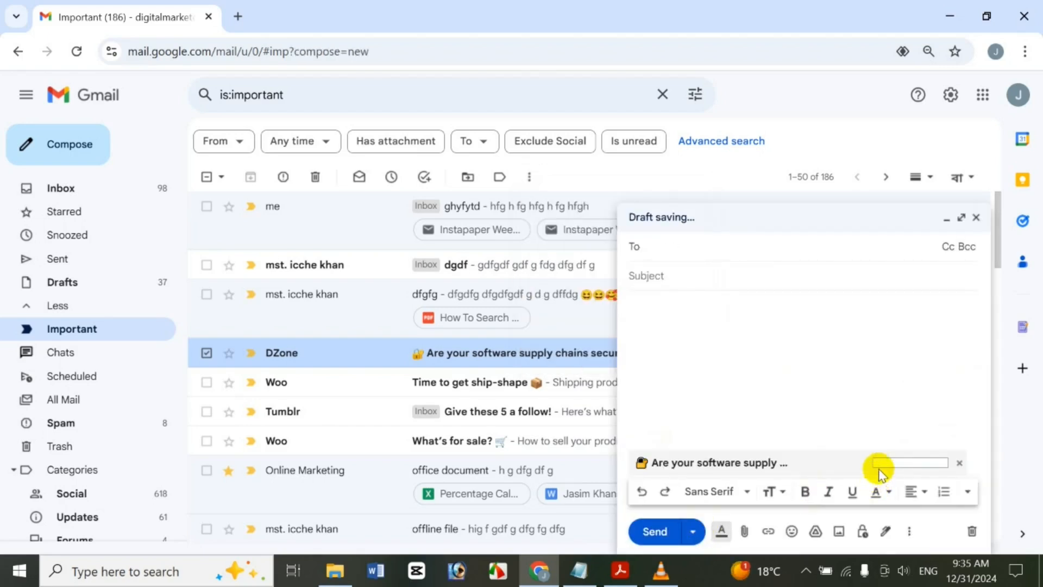
Address the draft to the suggested contact, give it subject 'hfg', and minimize it
type("m")
left_click(795, 282)
left_click(689, 293)
type("hfg")
left_click(696, 350)
type("hfg")
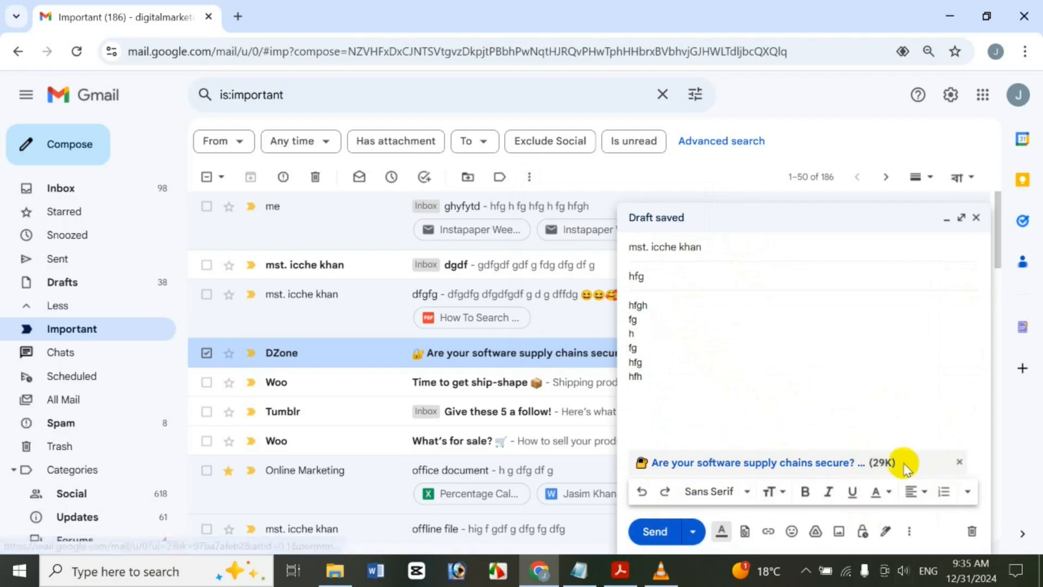
left_click(977, 215)
left_click(530, 177)
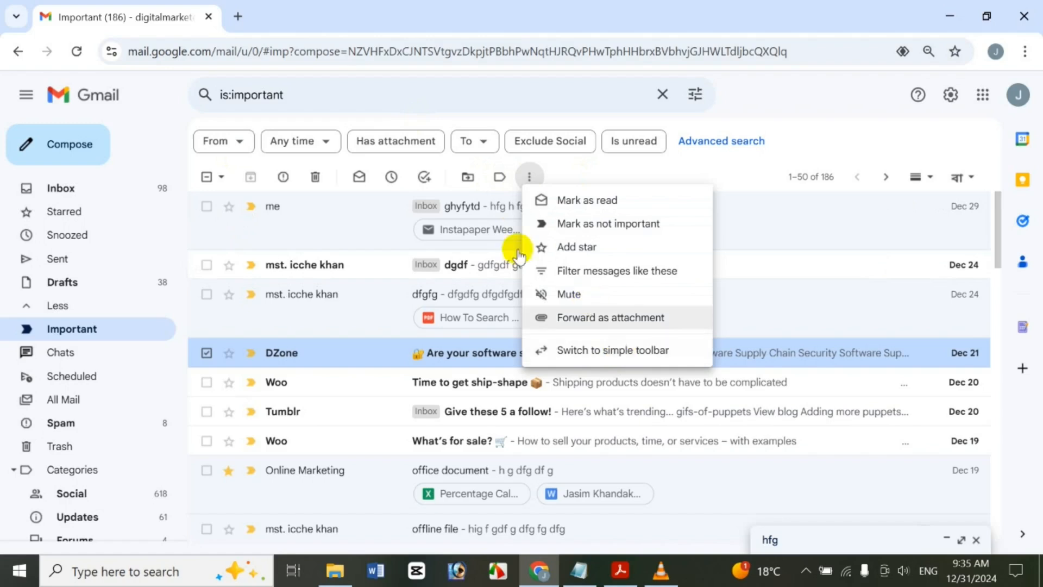
left_click(599, 350)
left_click(420, 177)
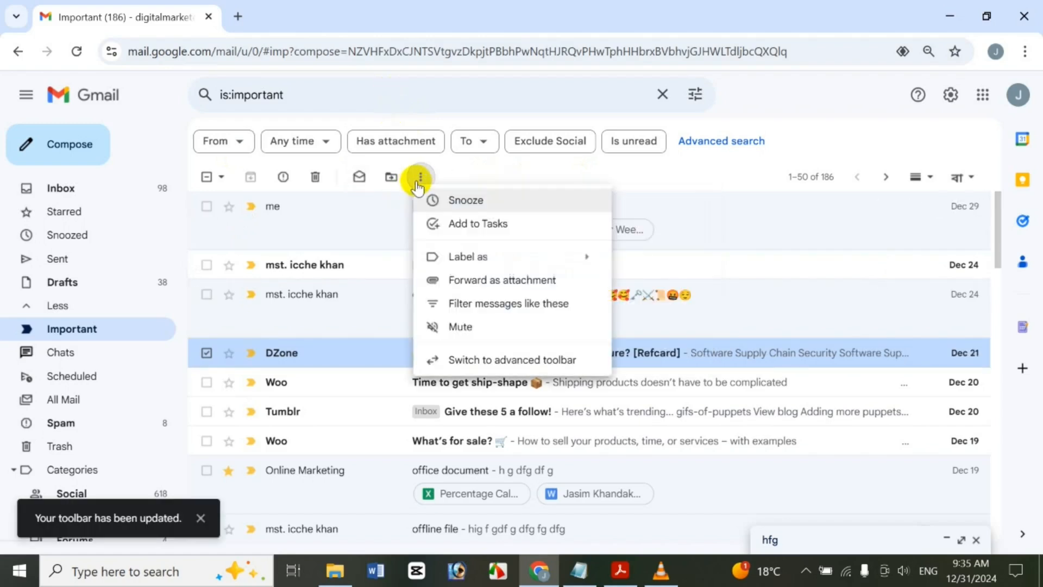
left_click(519, 358)
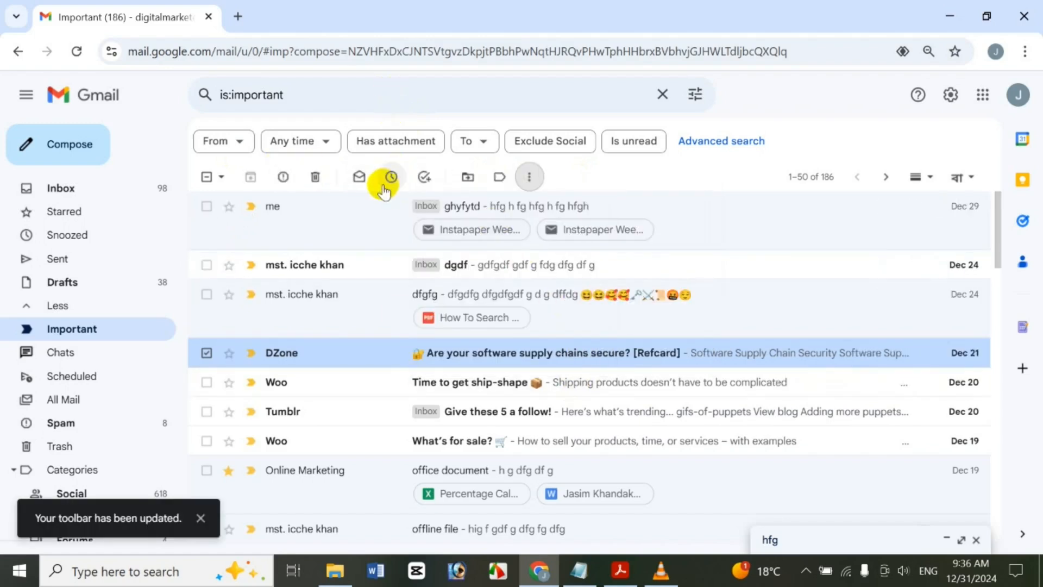
right_click(414, 357)
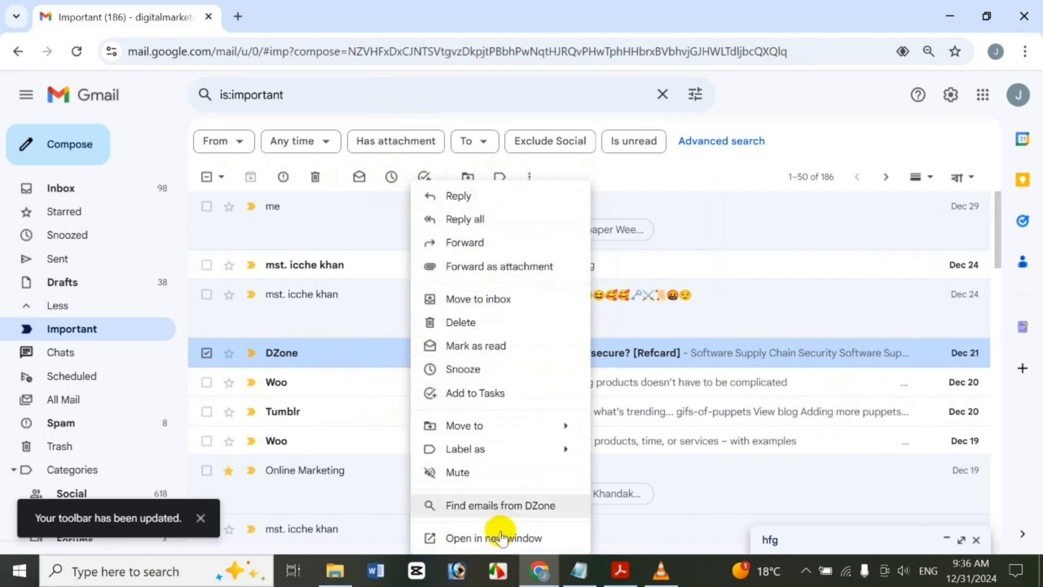
left_click(470, 537)
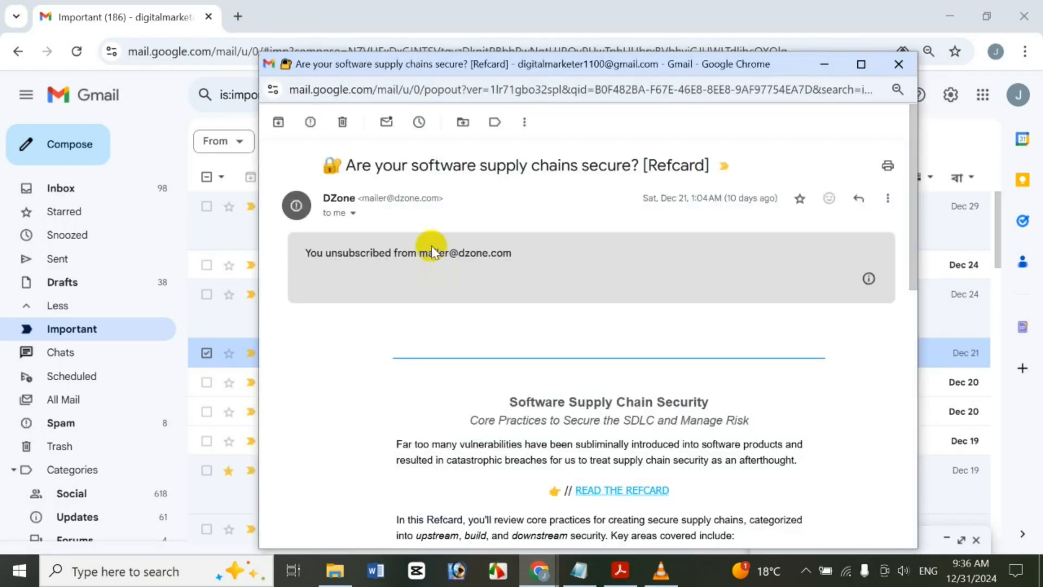
left_click_drag(909, 144, 891, 289)
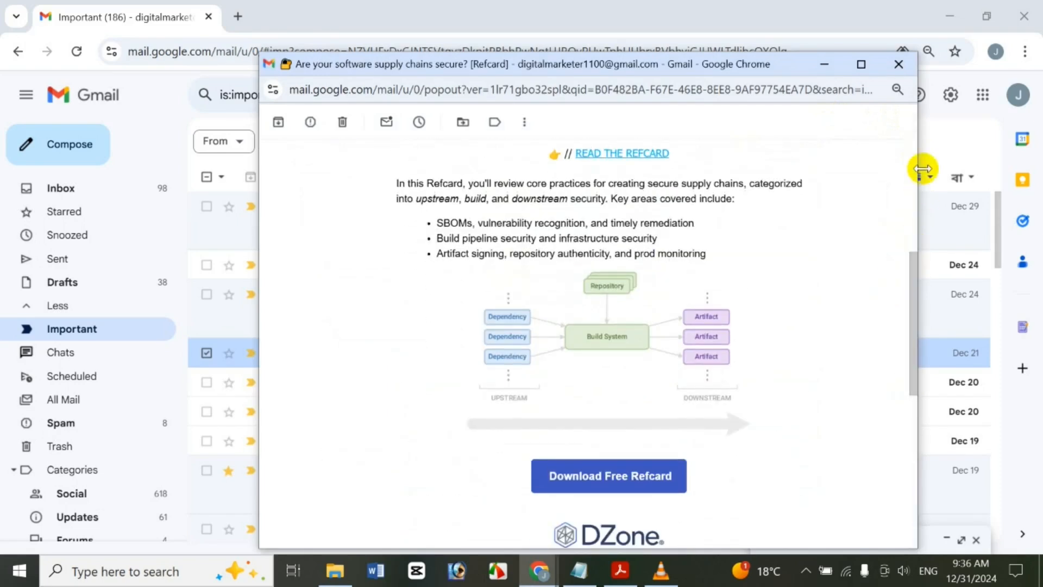
left_click(898, 64)
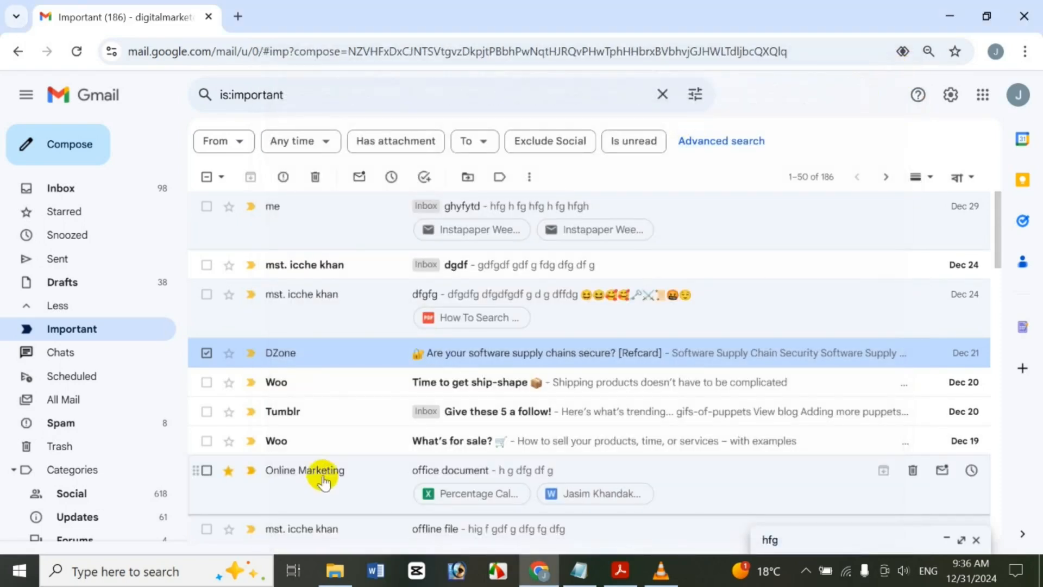
Start a reply to the DZone message from its context menu and discard it, twice
right_click(409, 350)
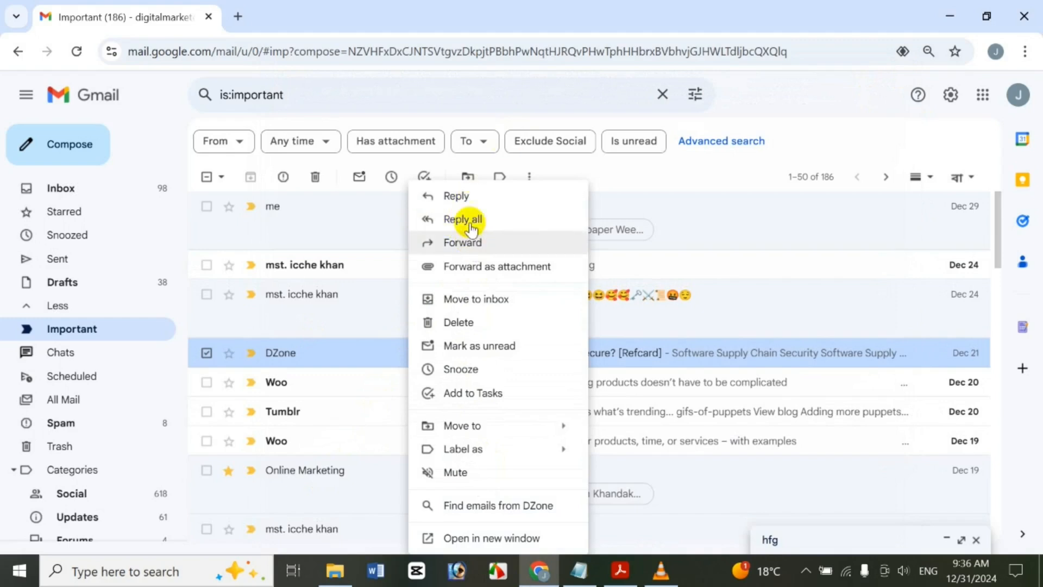
left_click(498, 208)
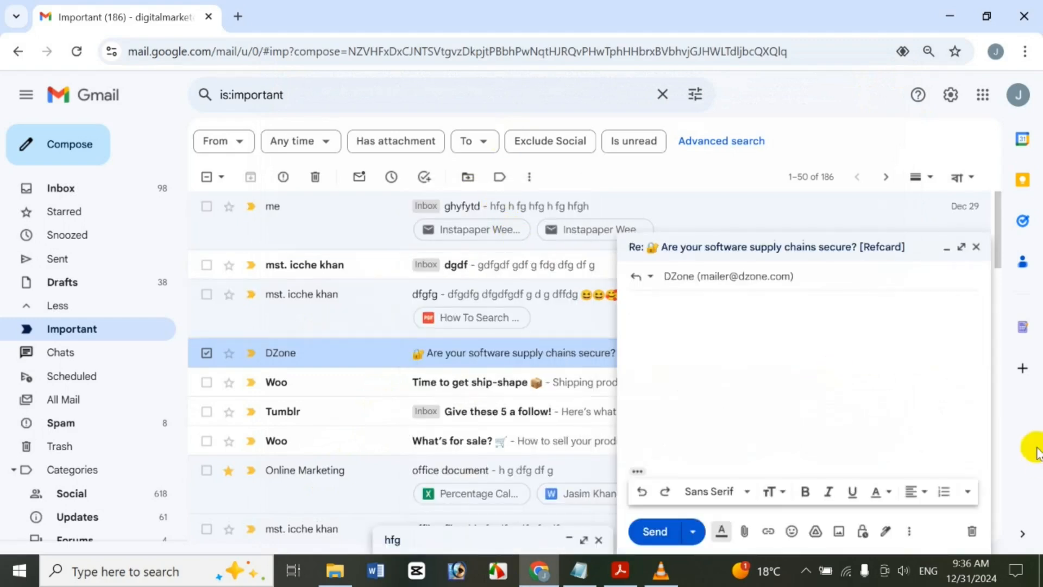
left_click(976, 247)
right_click(622, 359)
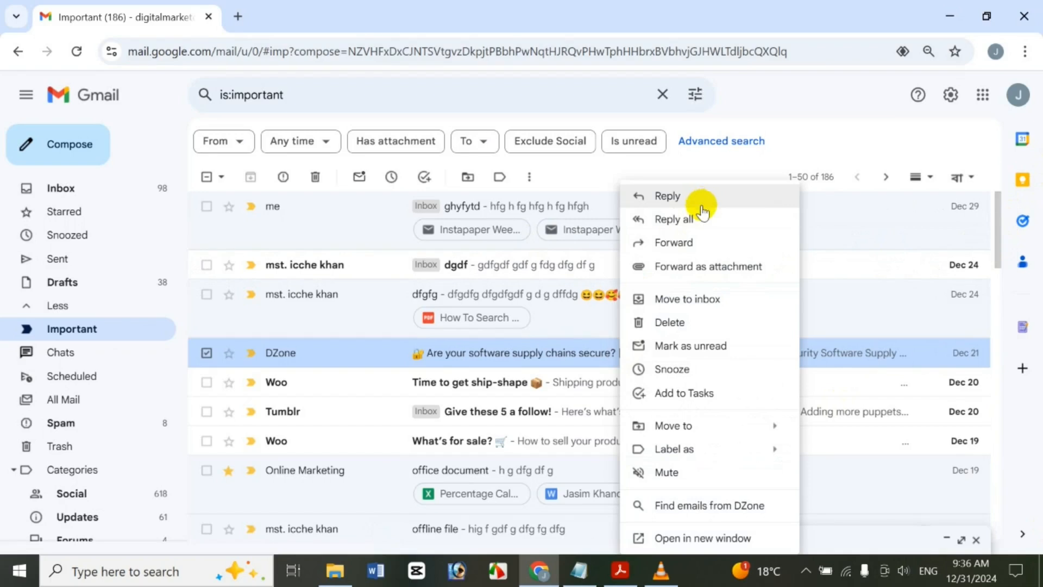
left_click(682, 200)
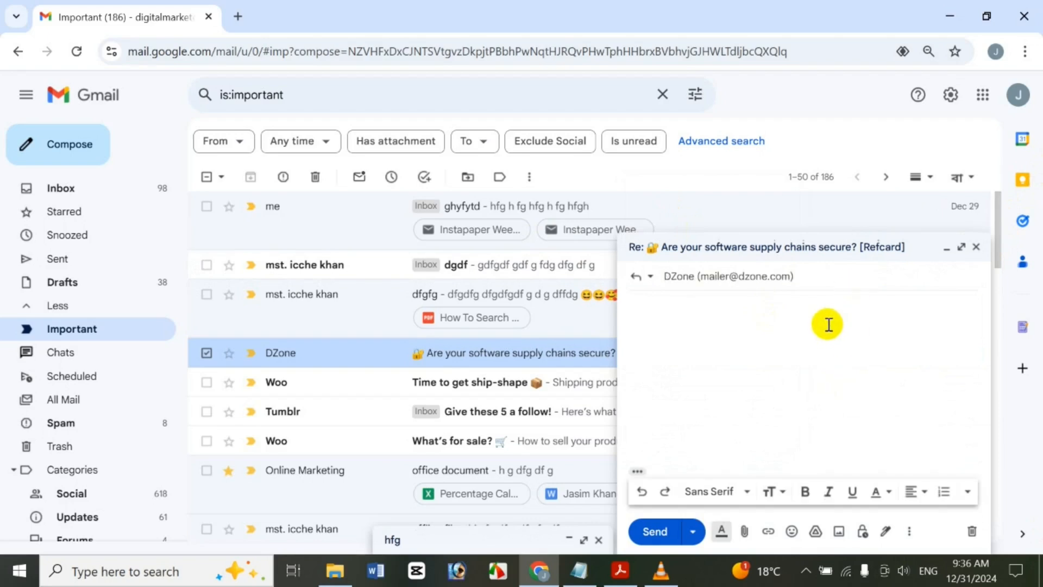
left_click(977, 247)
Start forwarding the DZone message, close the forward window, and show its actions again
right_click(559, 353)
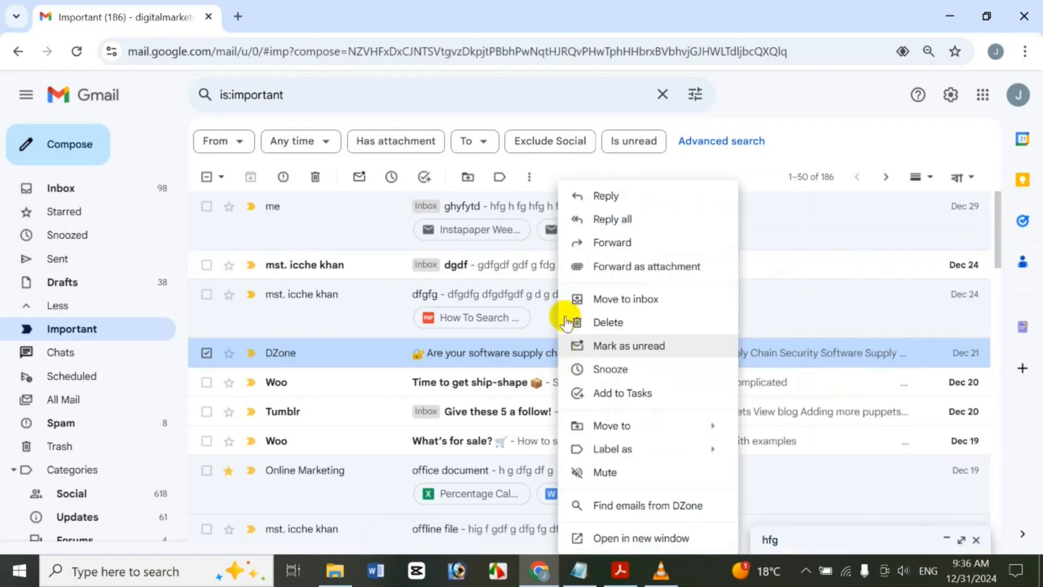
left_click(628, 239)
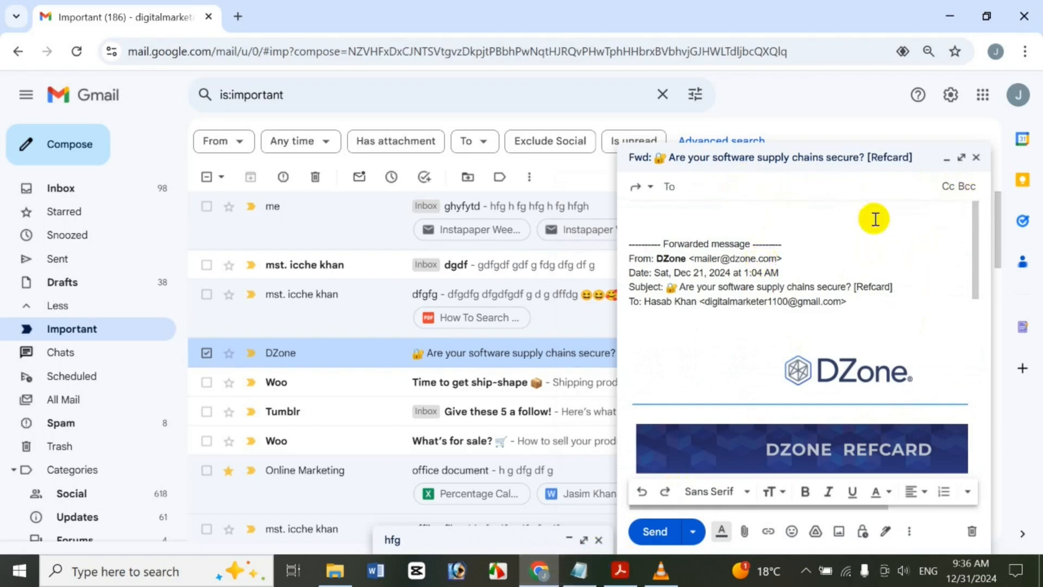
left_click(976, 157)
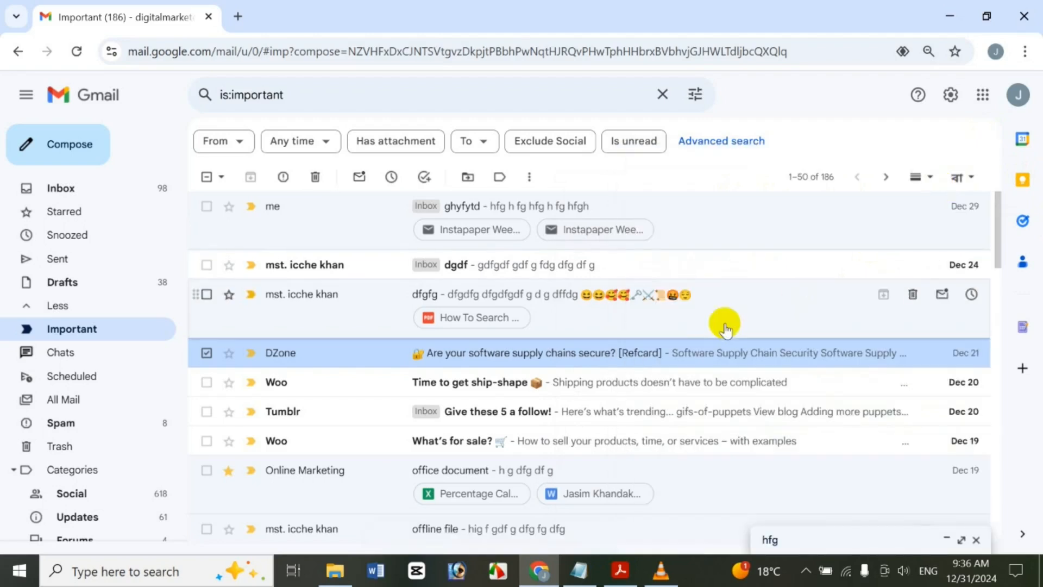
right_click(670, 352)
Open the DZone supply-chains message and send it to print from its More menu
mouse_move(717, 429)
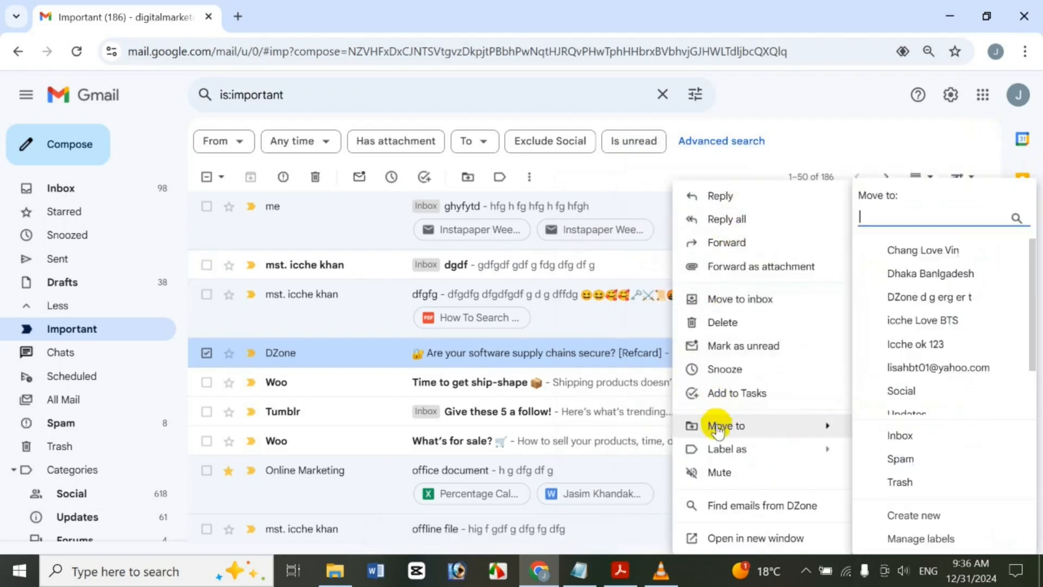
left_click(606, 350)
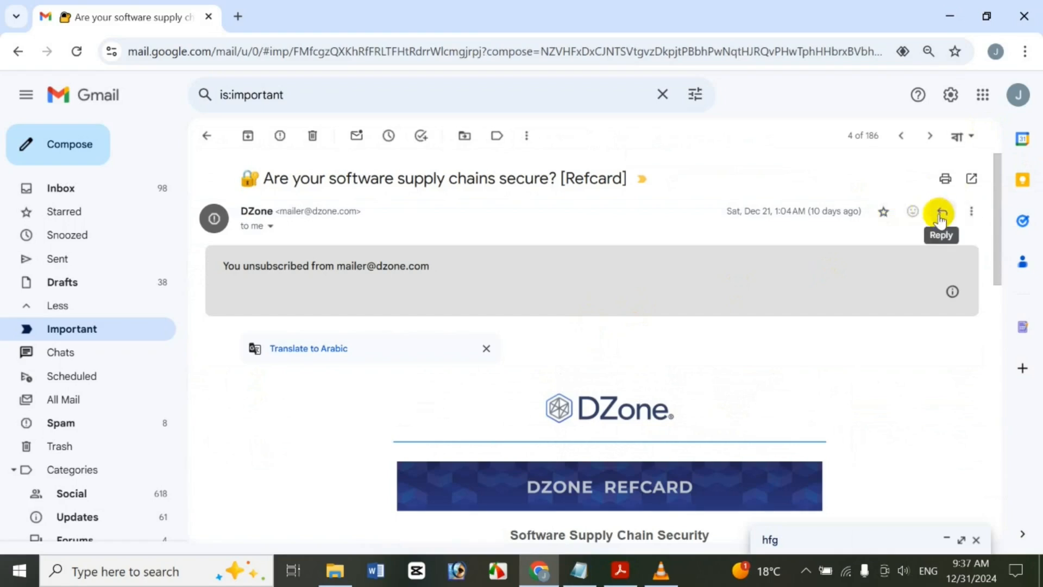
left_click(970, 218)
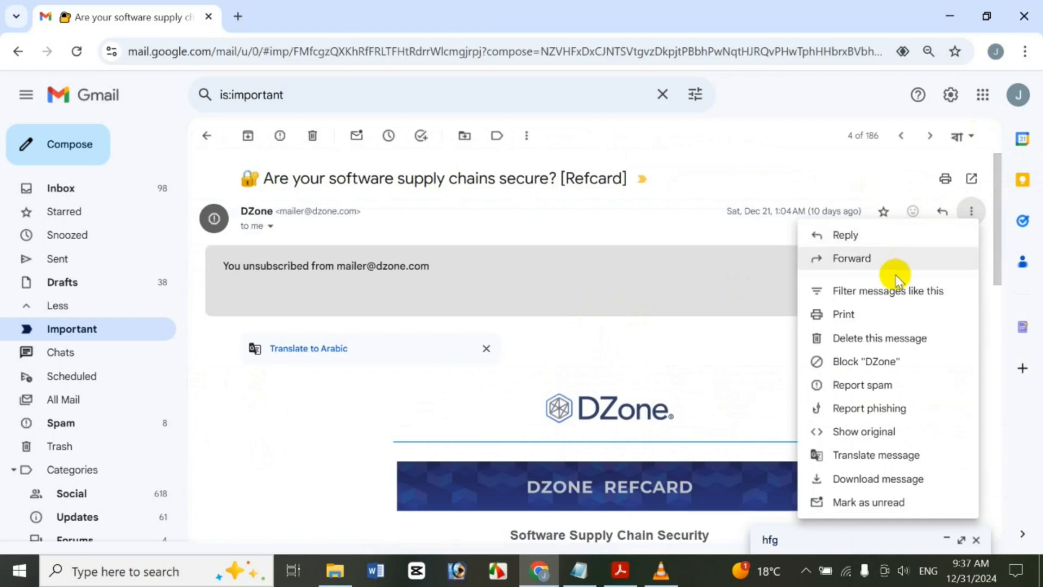
left_click(913, 311)
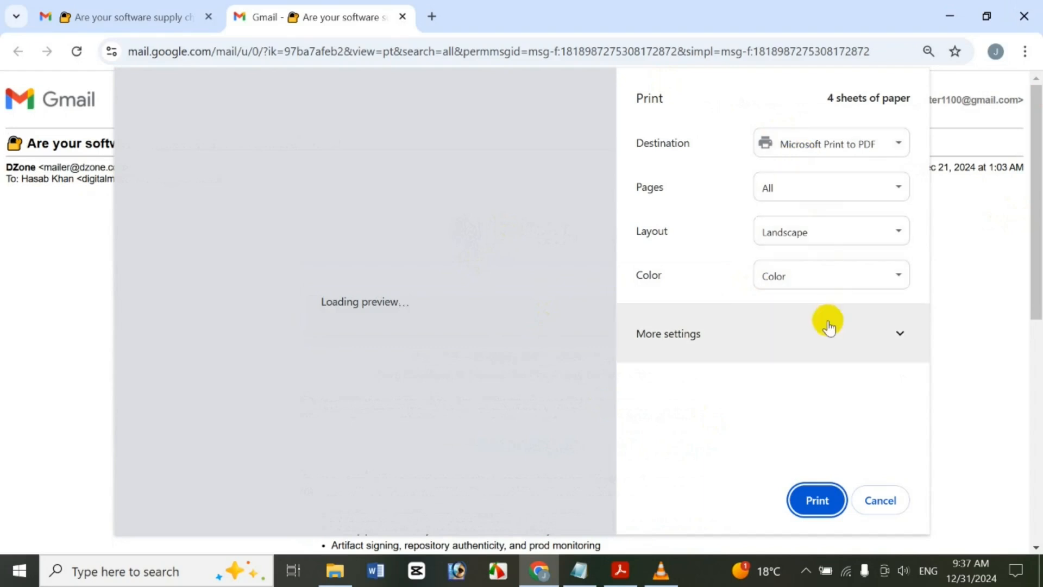
Review More settings, keep Microsoft Print to PDF, and close the print tab without printing
left_click(826, 325)
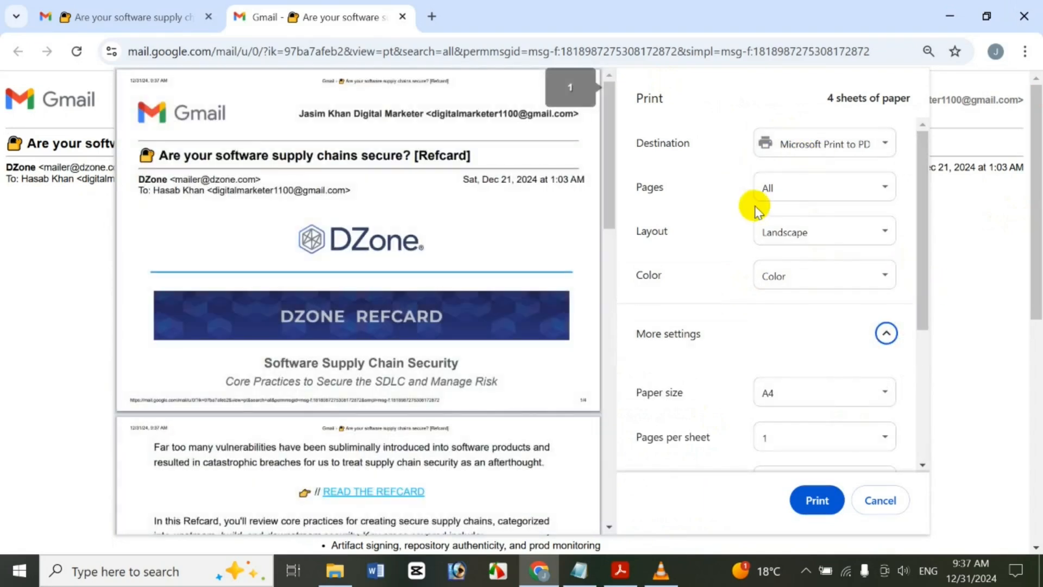
left_click(620, 211)
left_click_drag(613, 204, 910, 212)
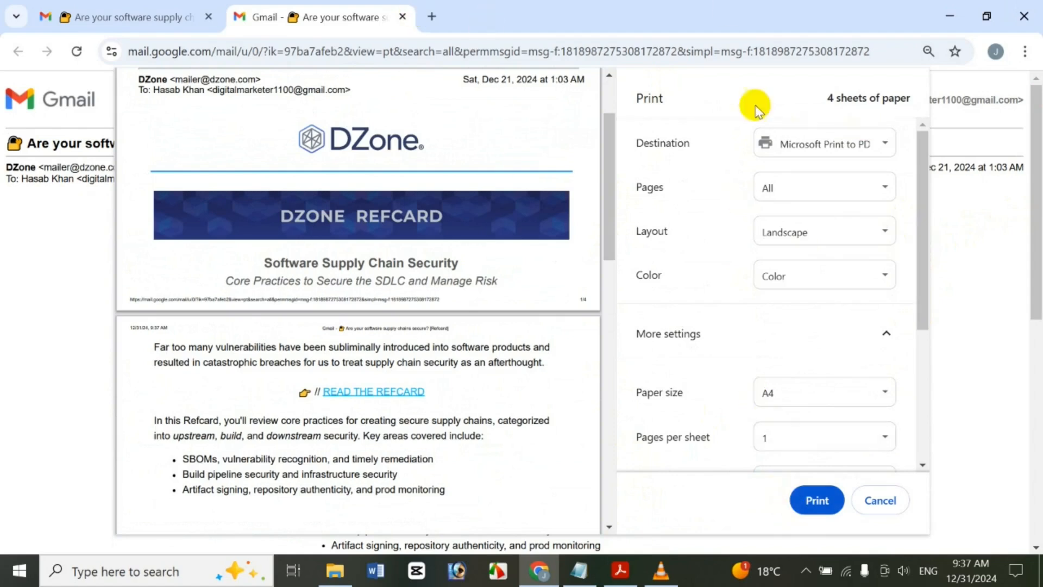
left_click(807, 142)
left_click(730, 103)
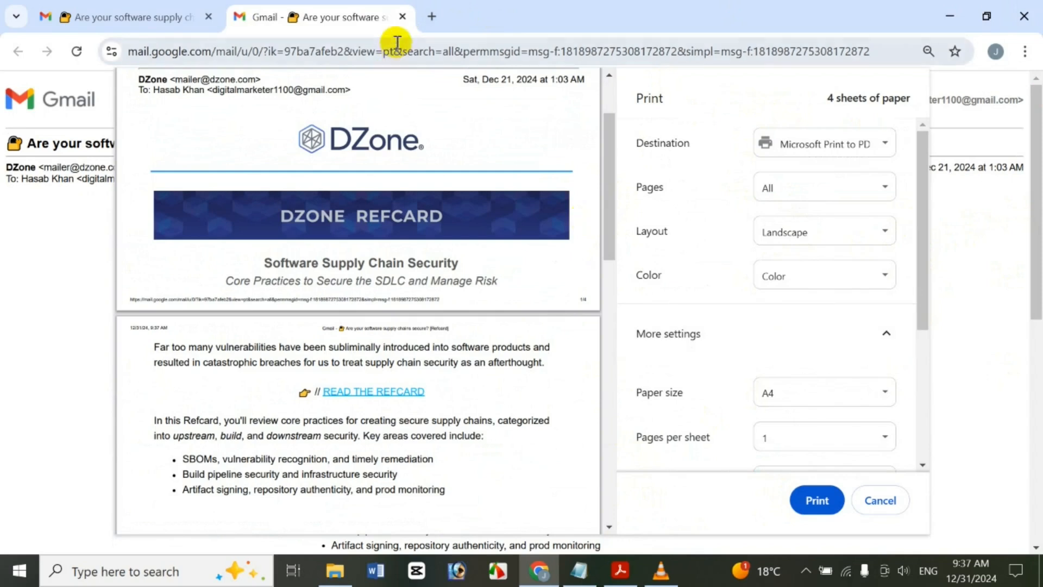
left_click(402, 16)
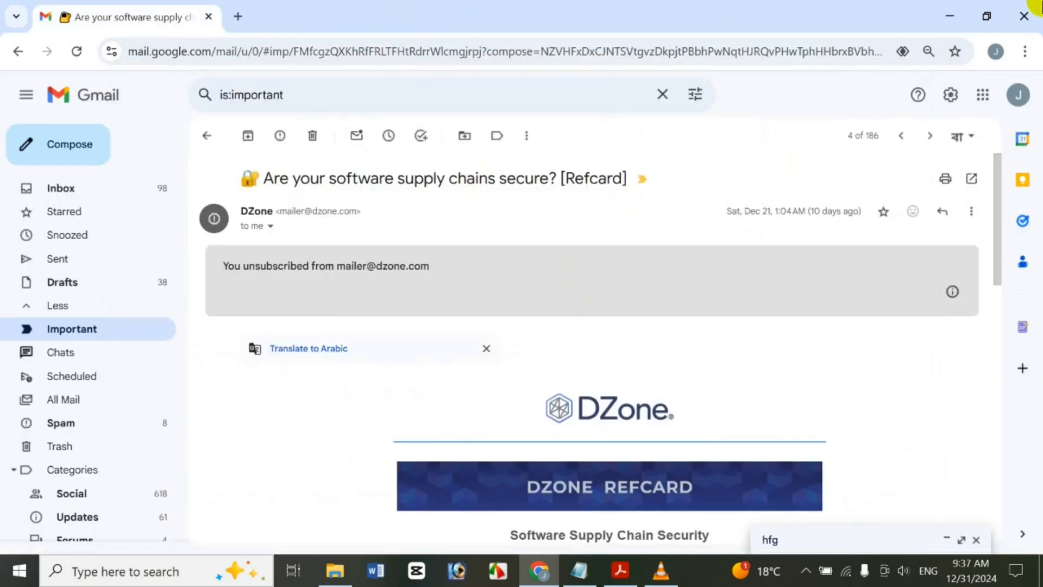
Translate the DZone message into Arabic, then switch back to the English original
left_click(966, 219)
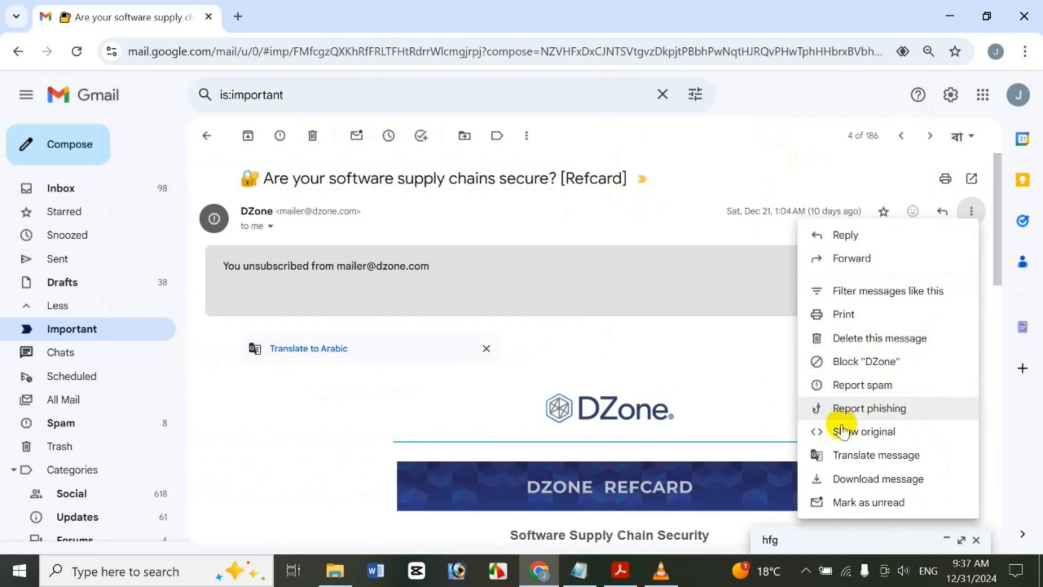
left_click(884, 462)
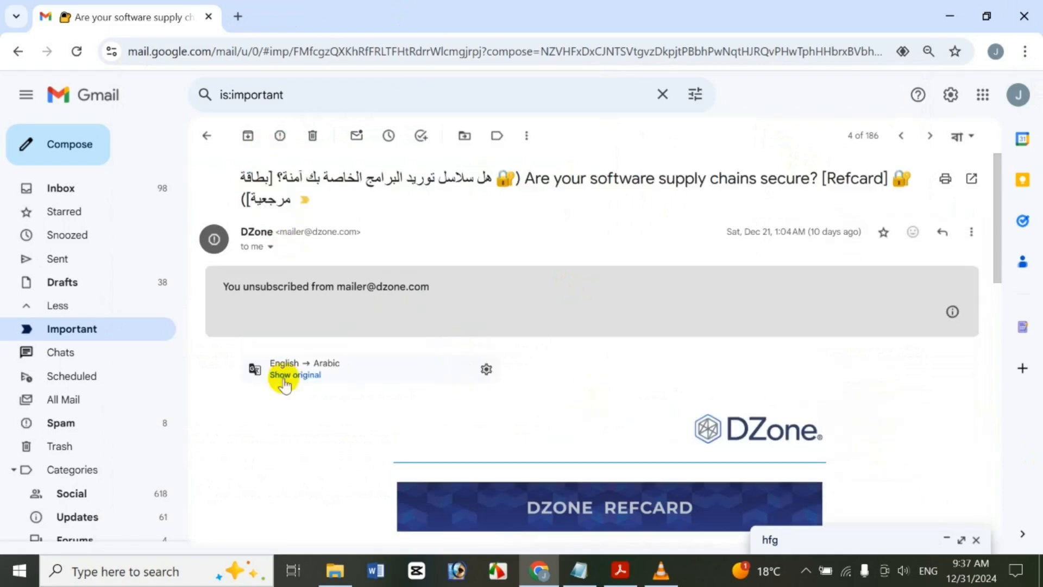
left_click_drag(989, 275, 945, 435)
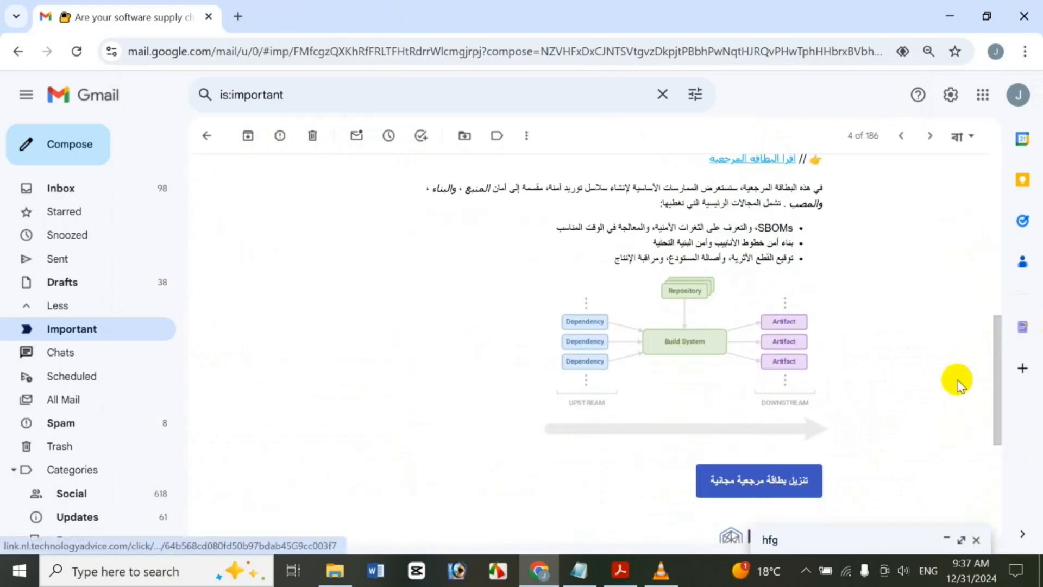
left_click_drag(998, 401, 997, 220)
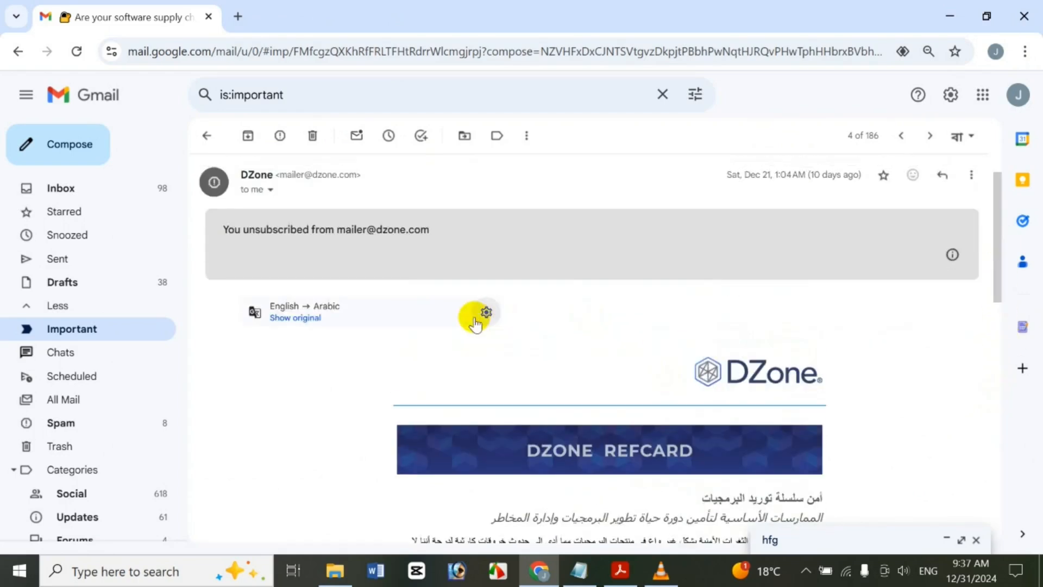
left_click(306, 318)
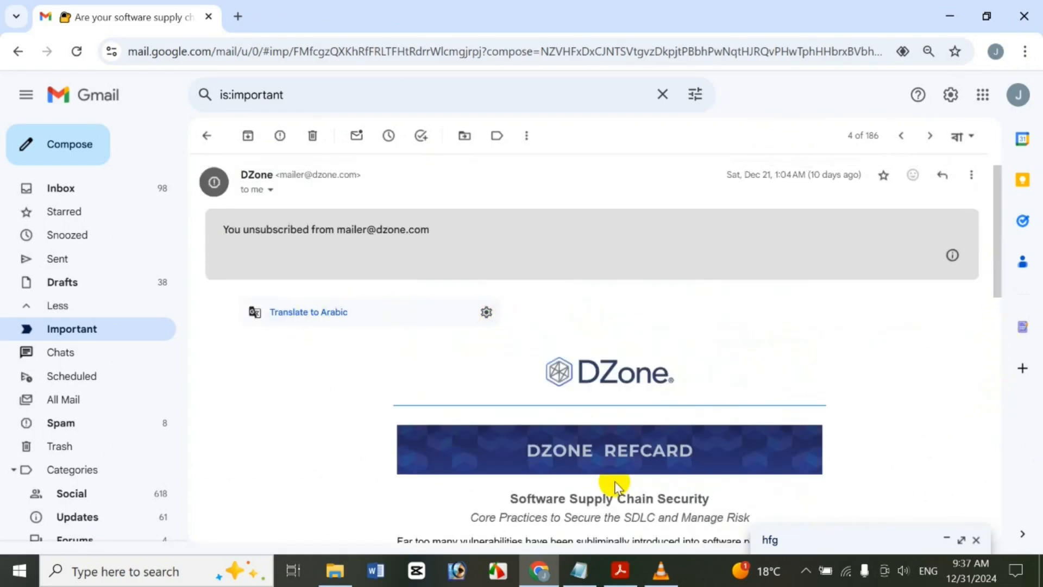
Change the translation target language to Bangla
left_click(488, 313)
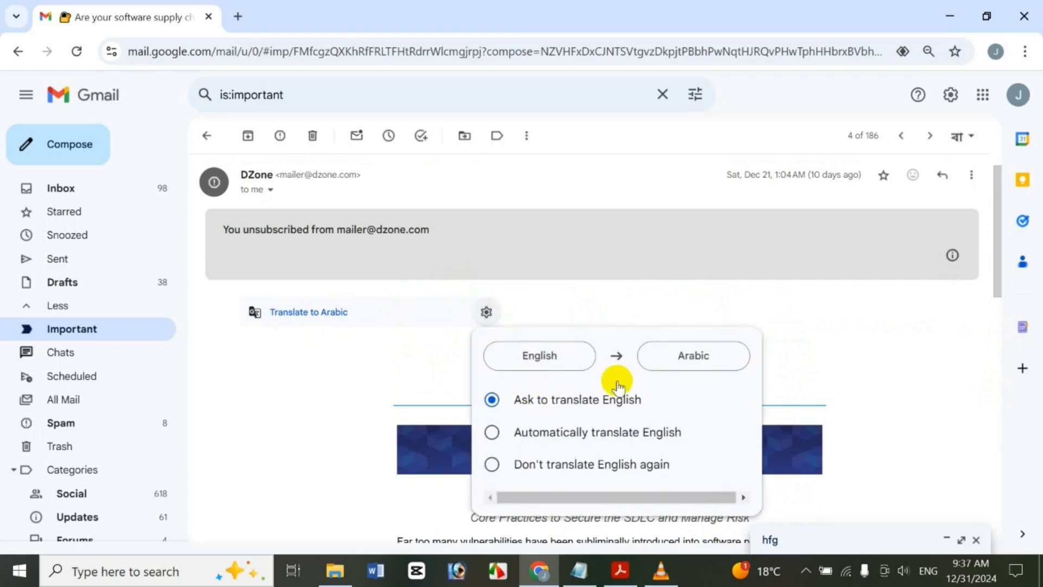
left_click(734, 356)
left_click_drag(789, 136, 791, 127)
left_click(660, 272)
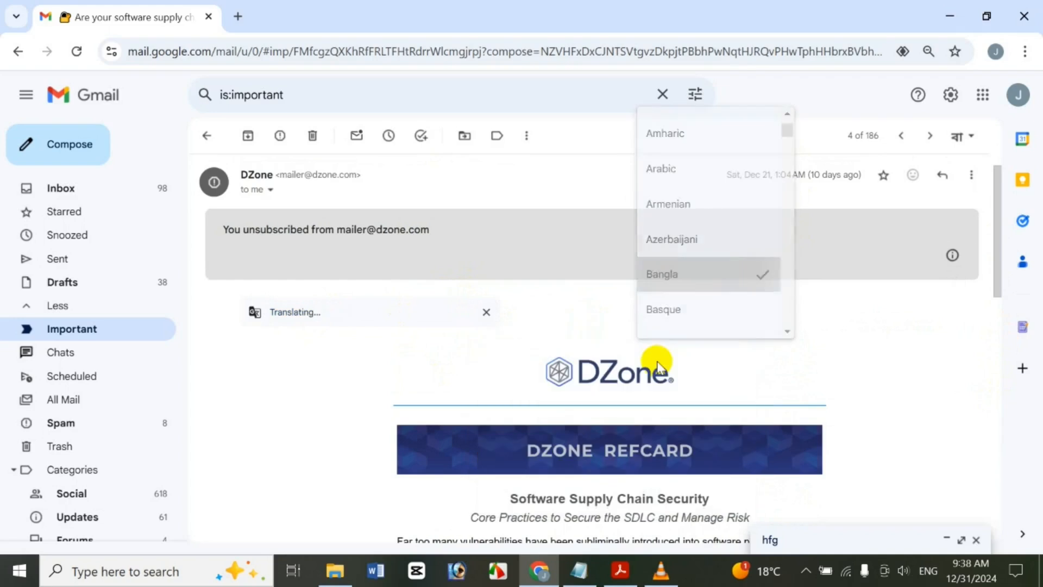
mouse_move(975, 272)
mouse_move(995, 260)
left_mouse_down()
mouse_move(1012, 344)
mouse_move(989, 530)
mouse_move(990, 263)
left_mouse_up()
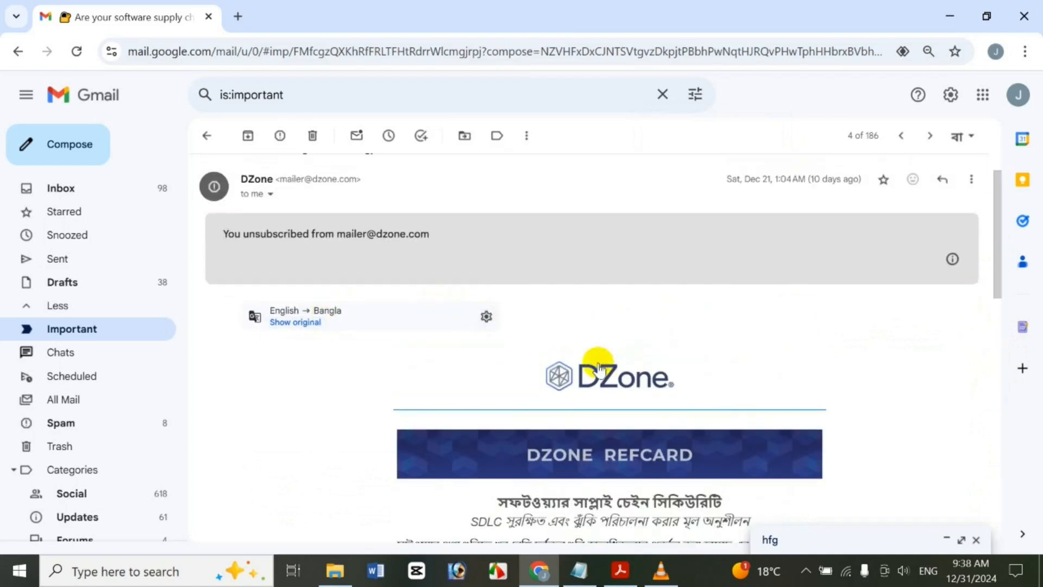
Revert the Bangla translation to the message's original English text
left_click(498, 324)
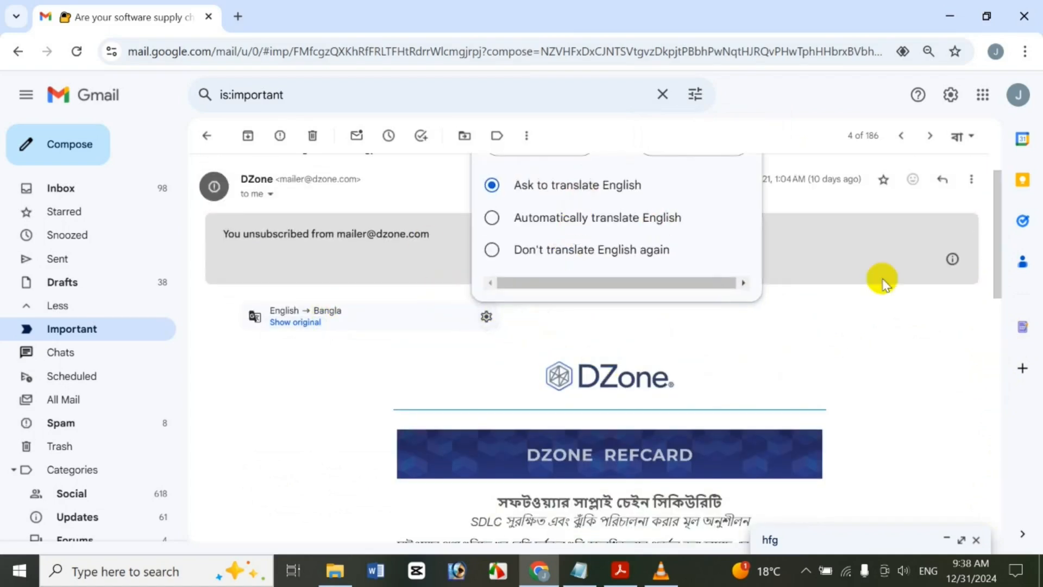
scroll(1000, 228, "up", 1)
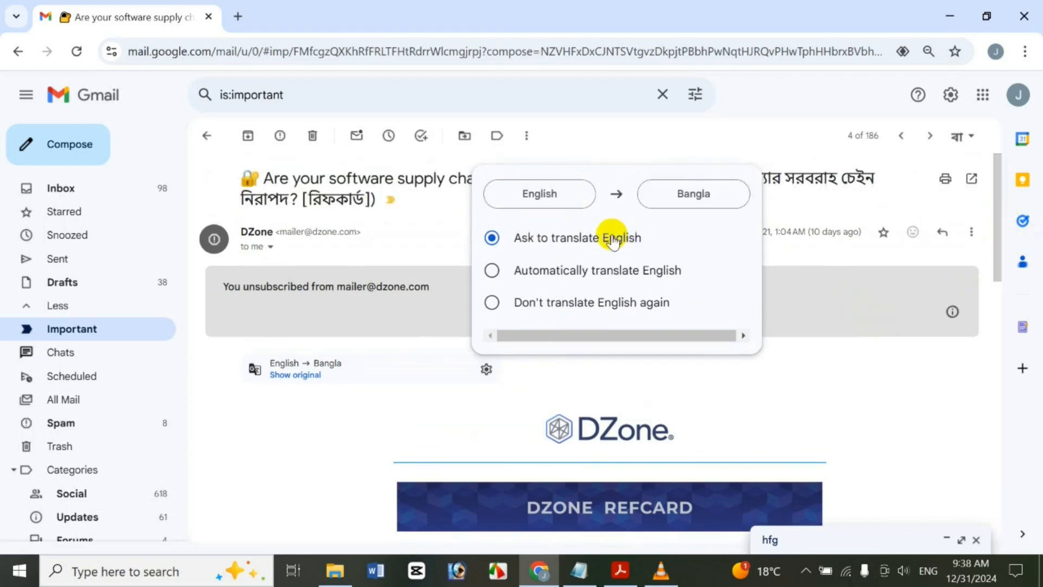
left_click(353, 477)
left_click(296, 376)
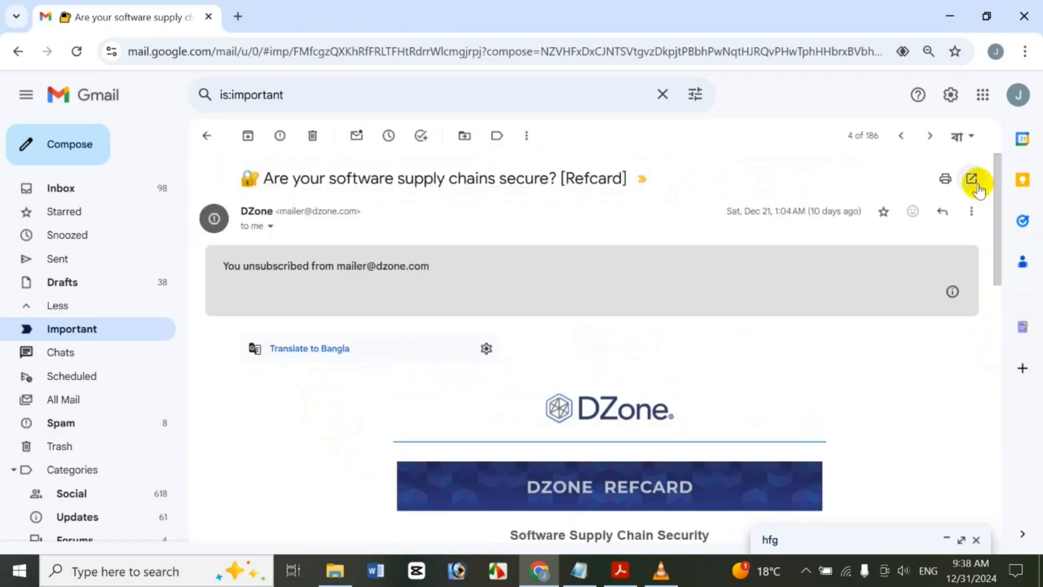
left_click(976, 213)
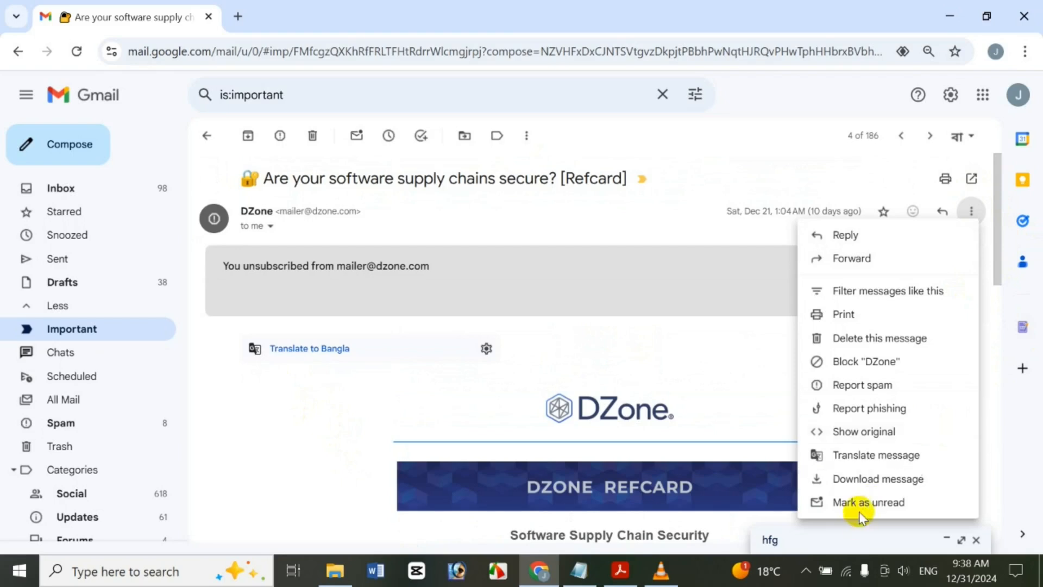
left_click(876, 433)
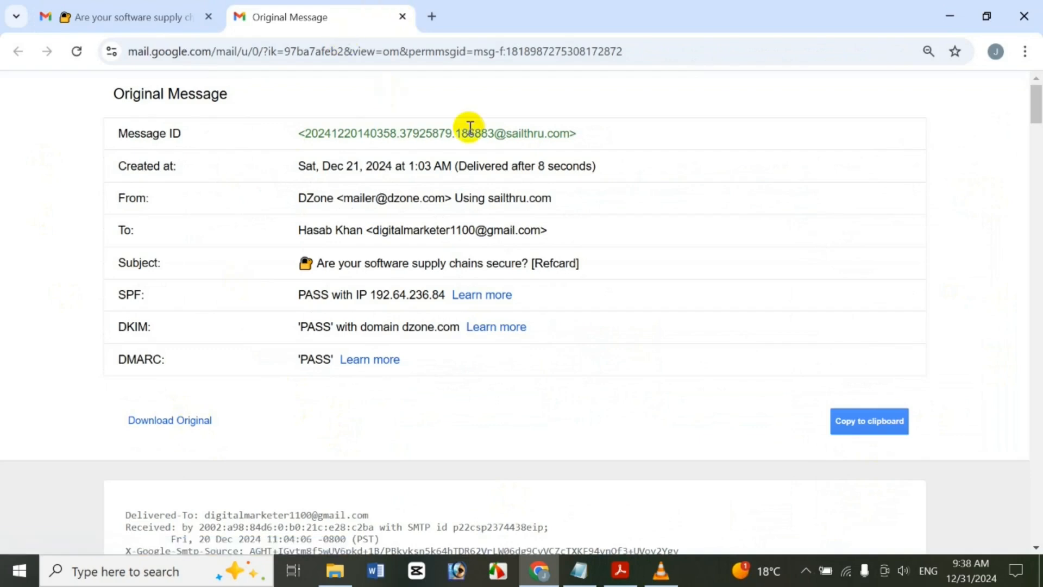
left_click(403, 18)
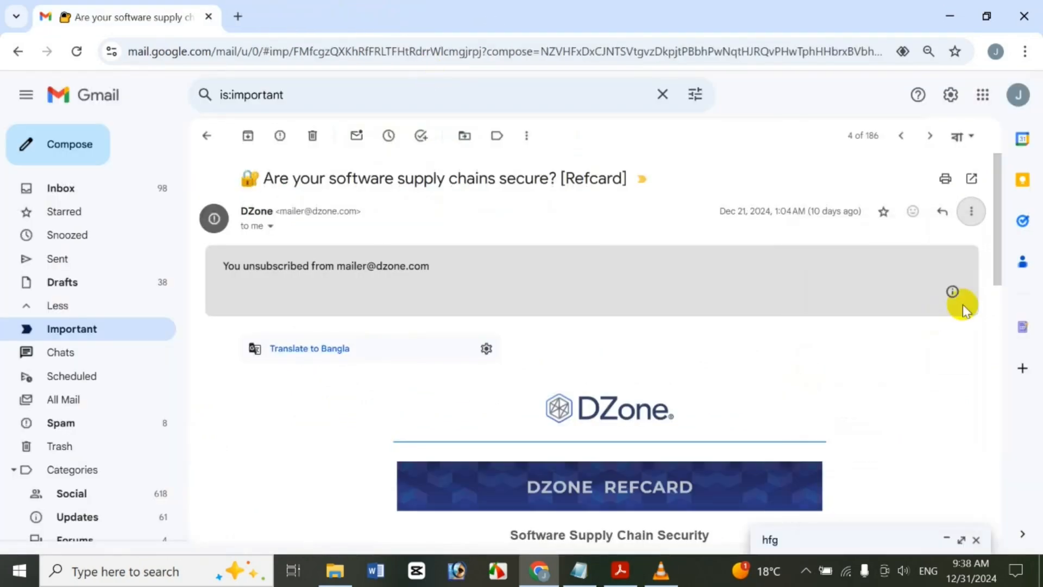
left_click(974, 212)
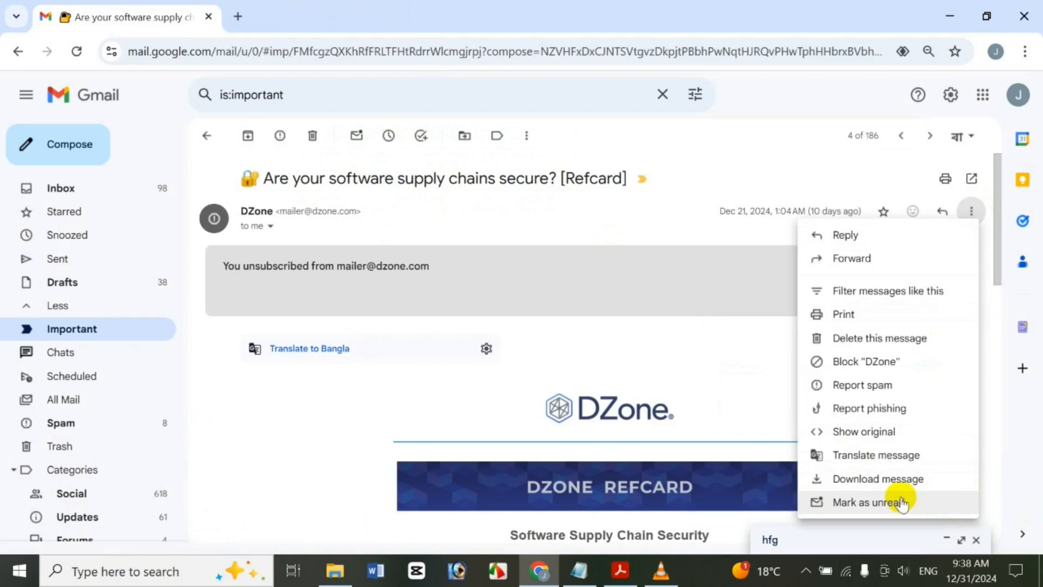
left_click(688, 293)
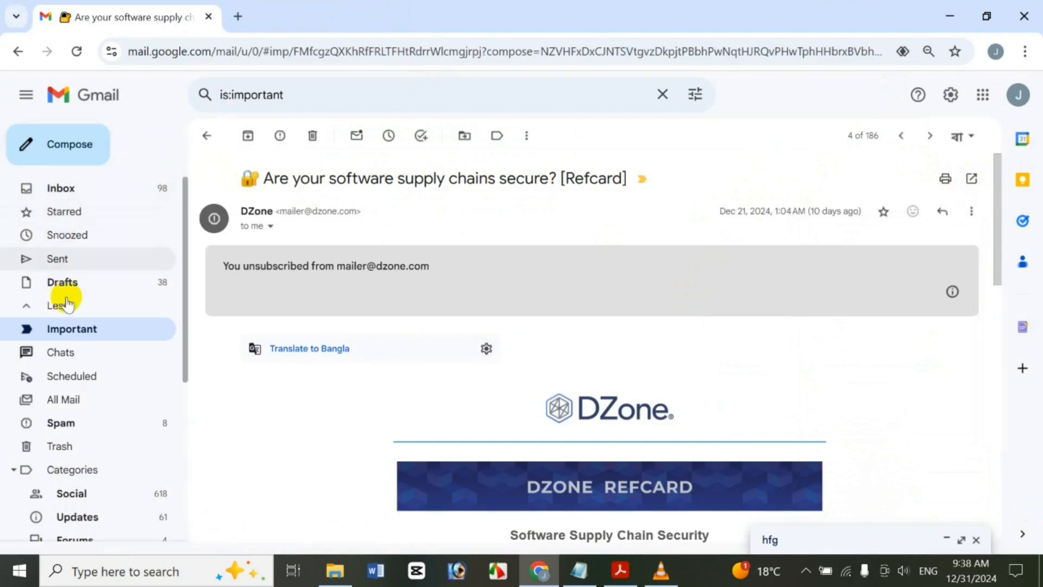
Back in Important, uncheck DZone and open the ghyfytd message with No split
left_click(70, 326)
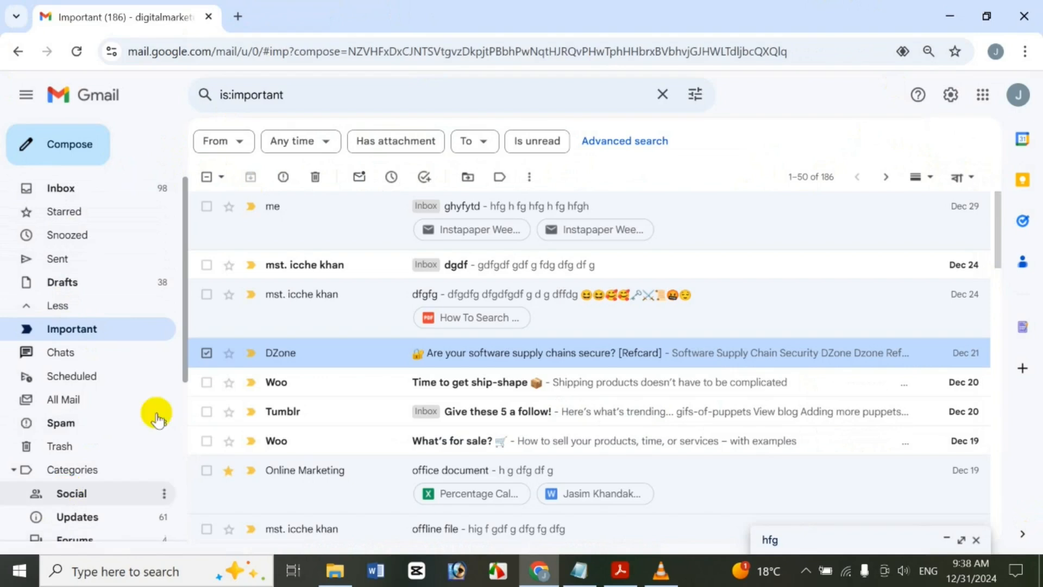
left_click(207, 352)
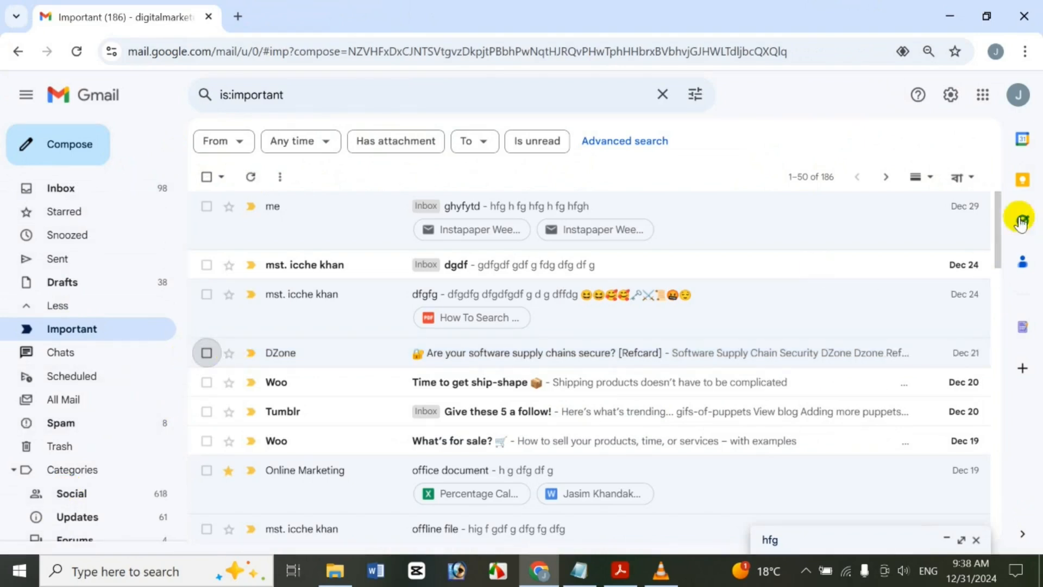
left_click(931, 184)
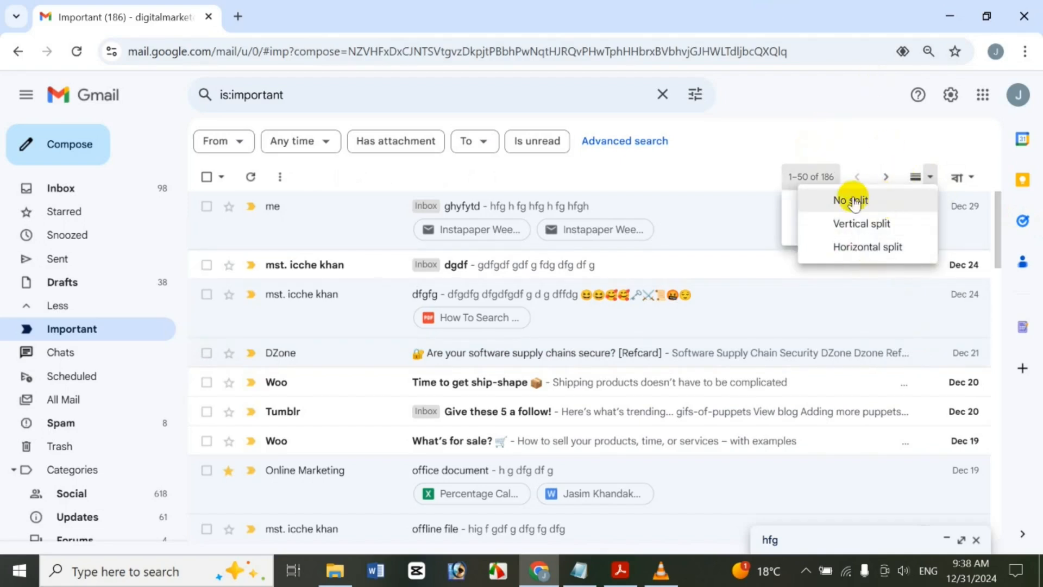
left_click(919, 186)
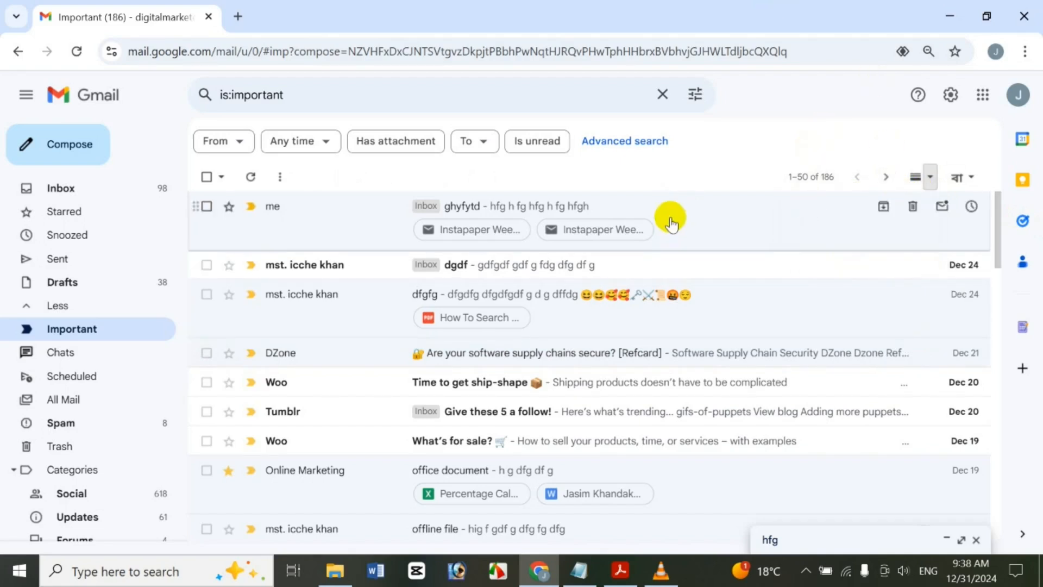
left_click(672, 223)
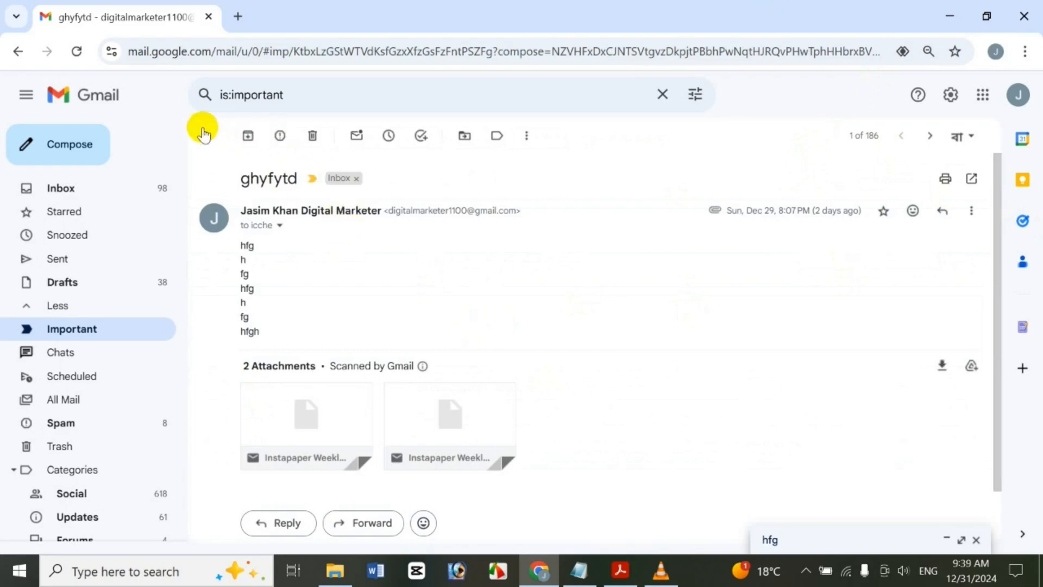
left_click(204, 133)
Switch to Vertical split to preview dfgfg, then to Horizontal split
left_click(948, 189)
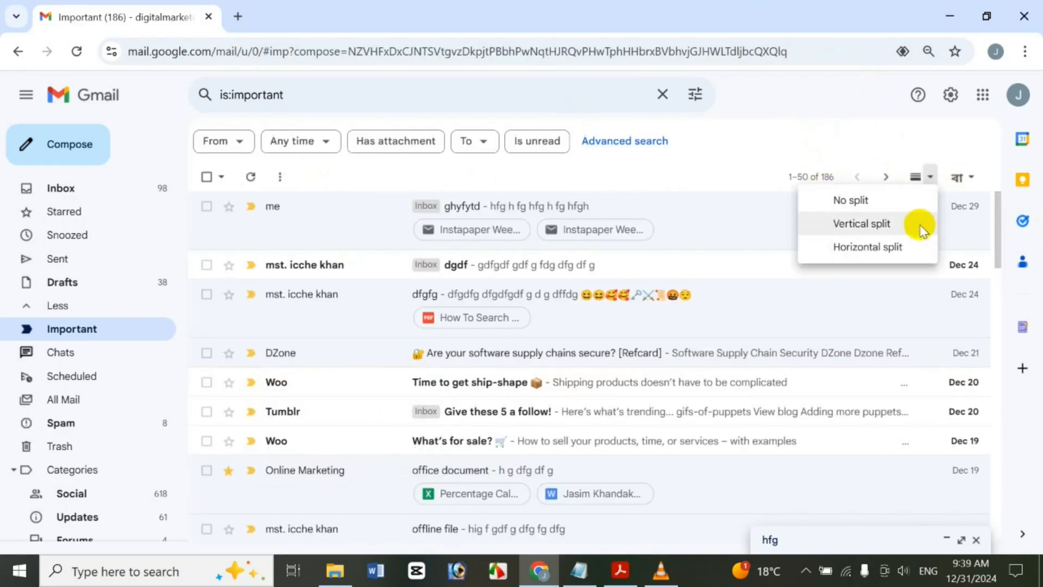
left_click(920, 223)
left_click(395, 325)
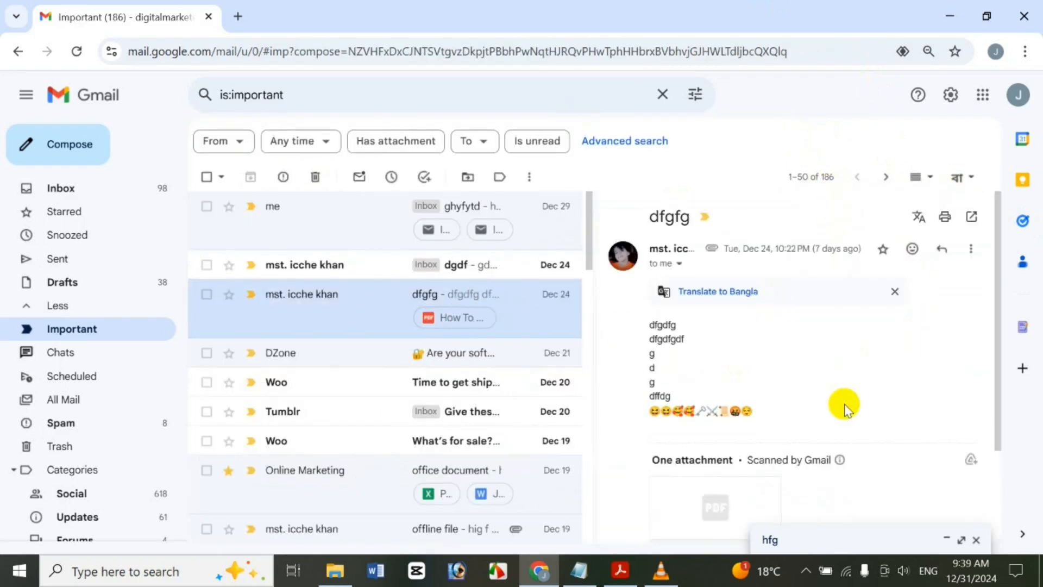
left_click(929, 176)
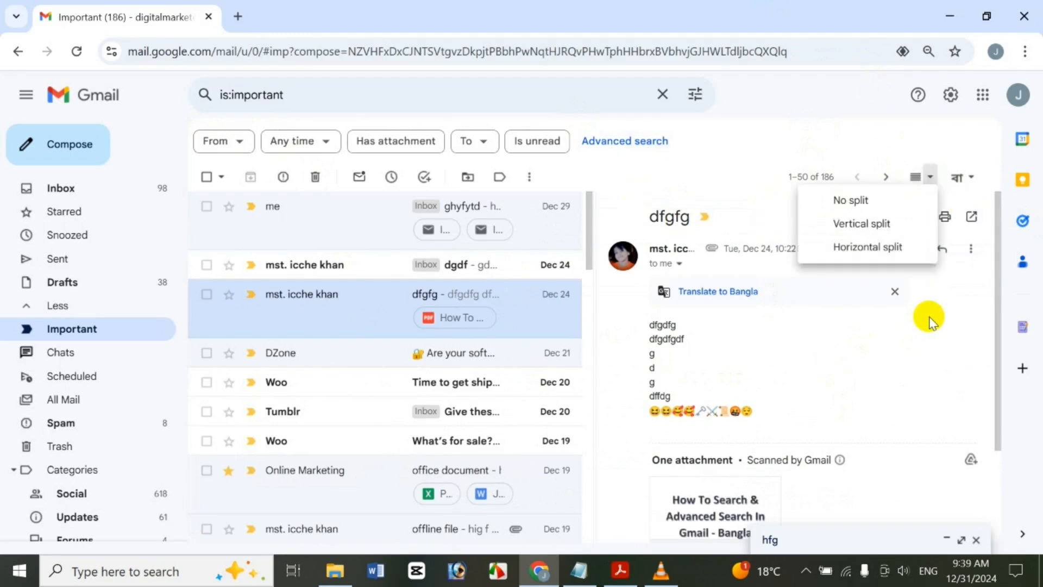
left_click(887, 247)
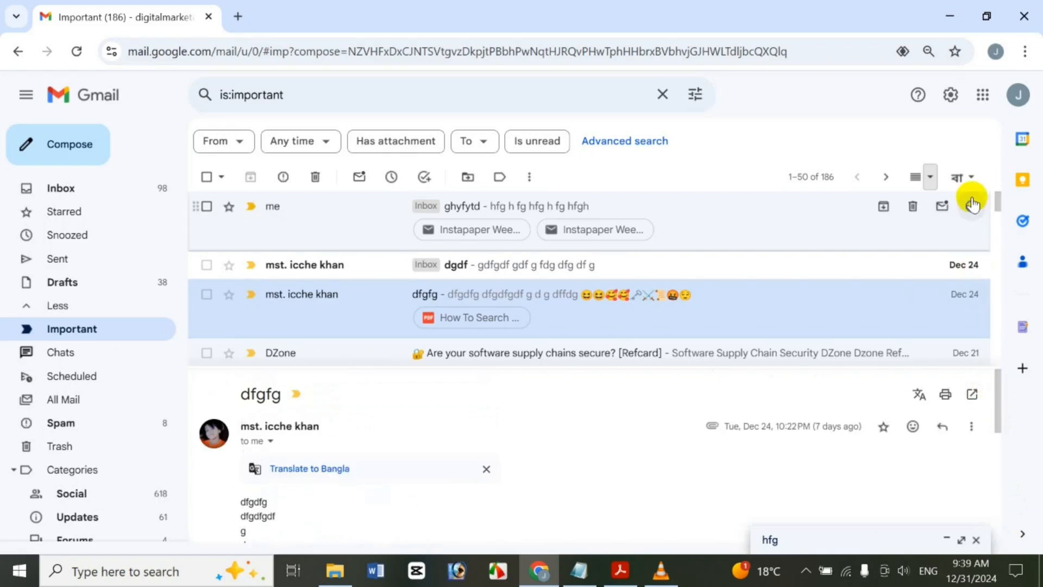
Set the reading pane back to No split and close the minimized 'hfg' draft
left_click(930, 170)
left_click(928, 177)
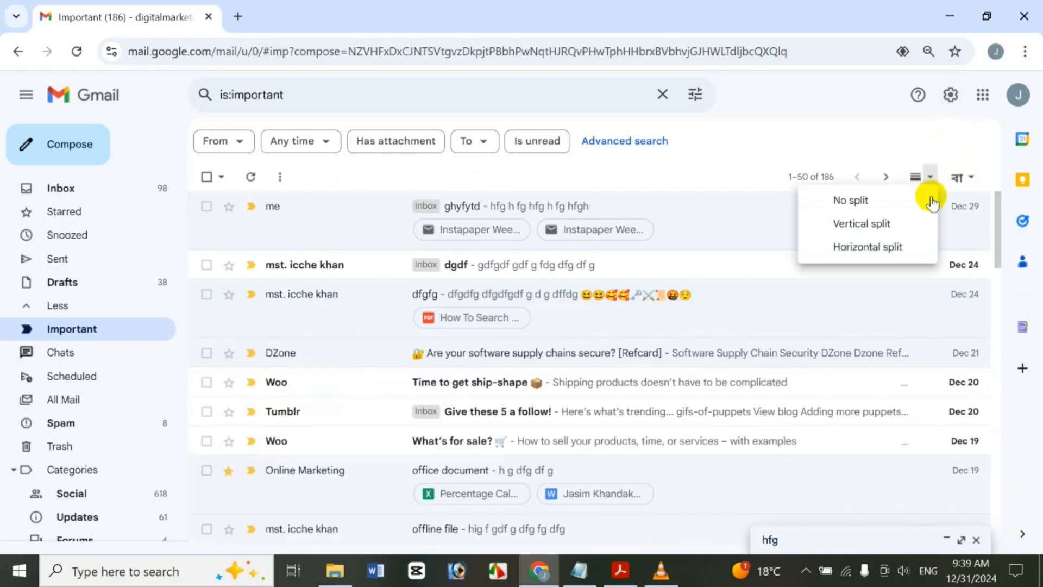
left_click(924, 201)
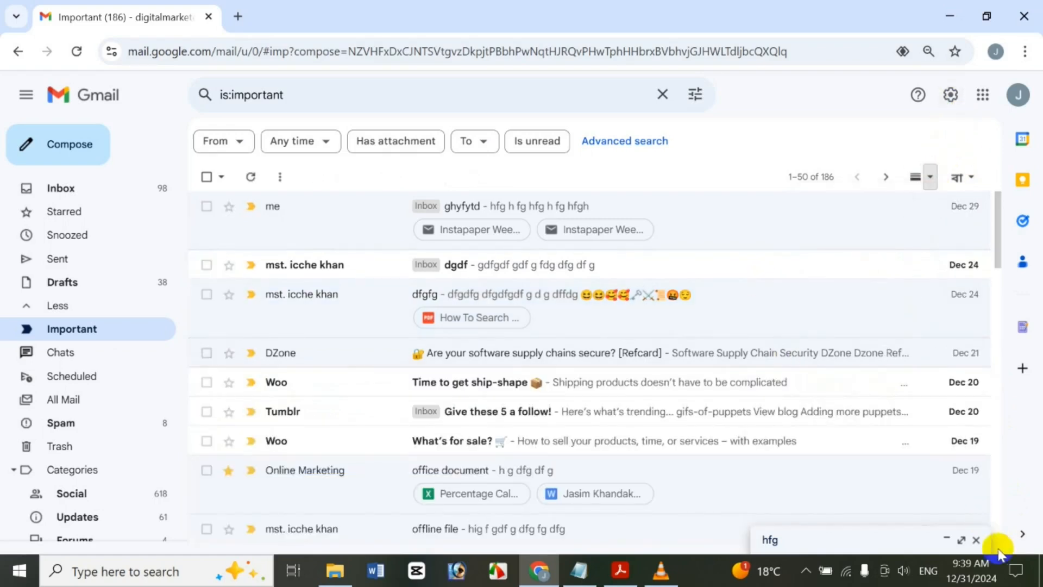
left_click(976, 541)
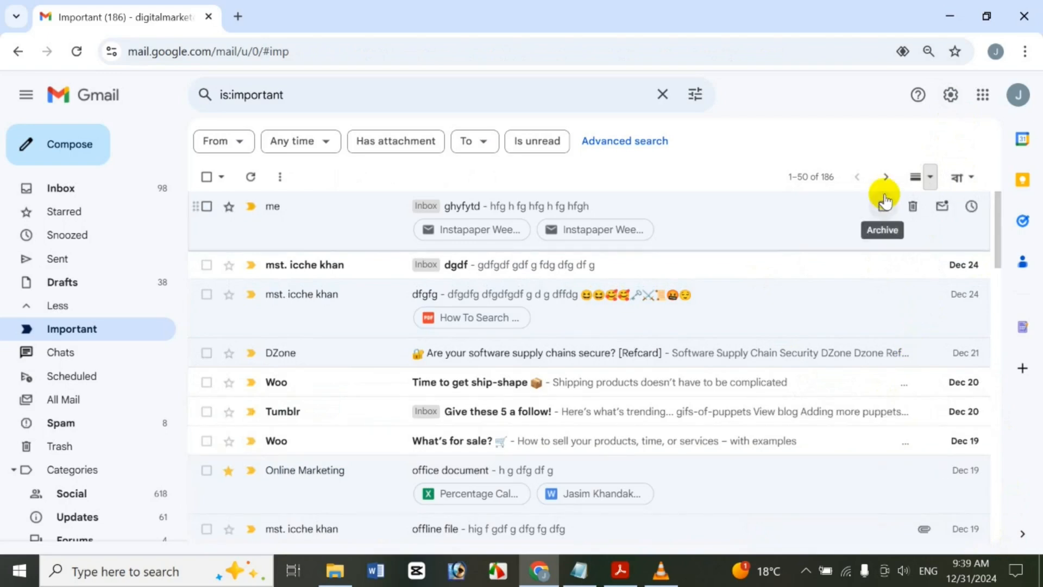
Look over the quick settings panel, then close it
left_click(952, 101)
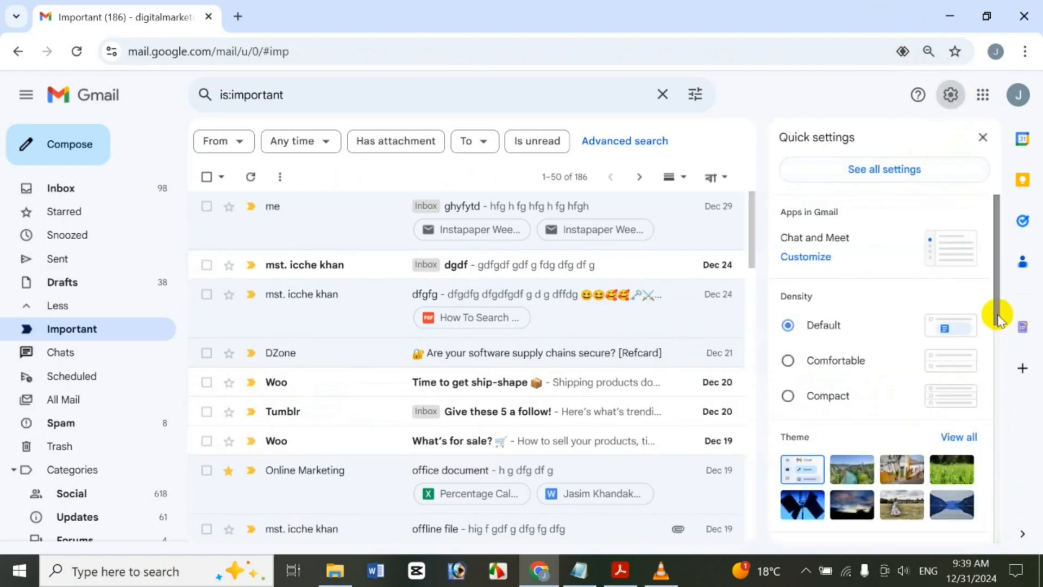
left_click_drag(997, 282, 1011, 575)
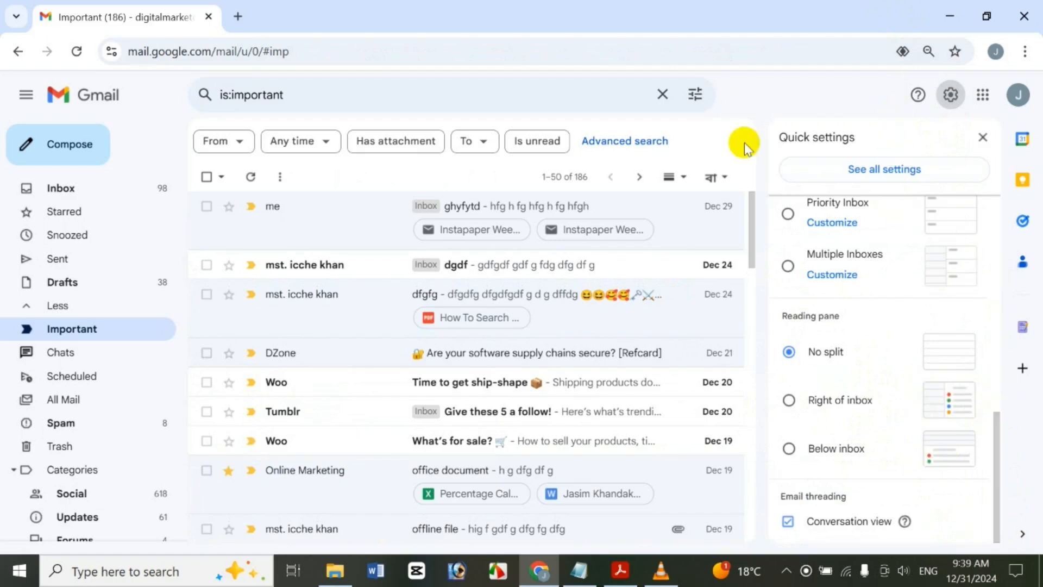
left_click(984, 135)
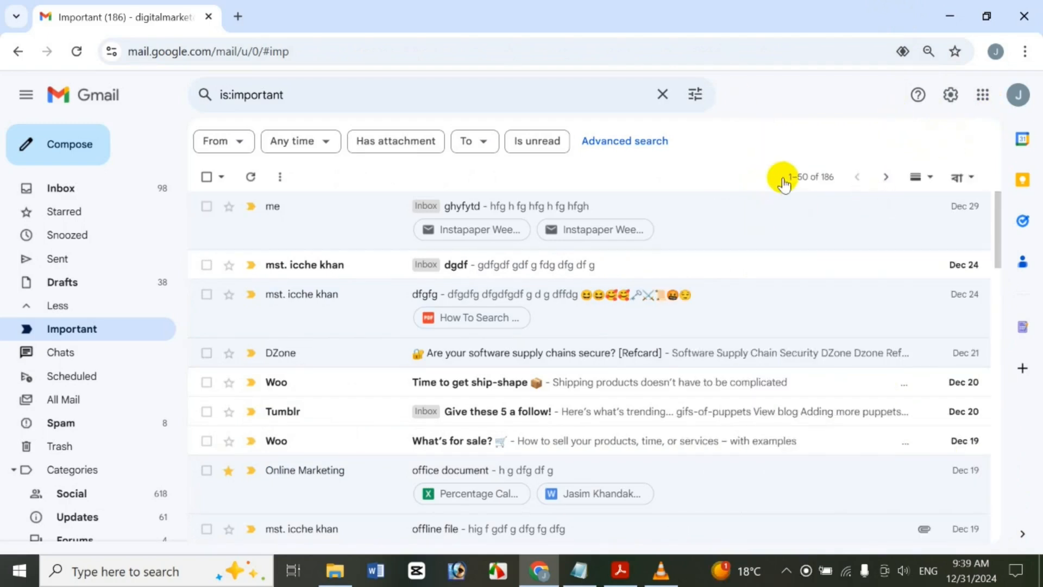
Page from 1–50 of 186 to older Important messages and back to the newest
left_click(810, 180)
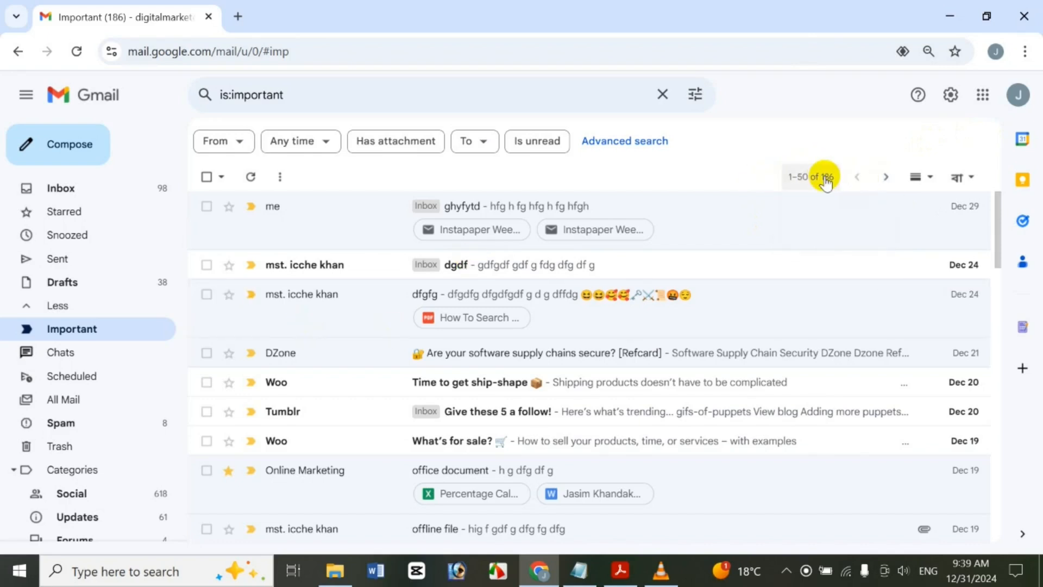
mouse_move(824, 182)
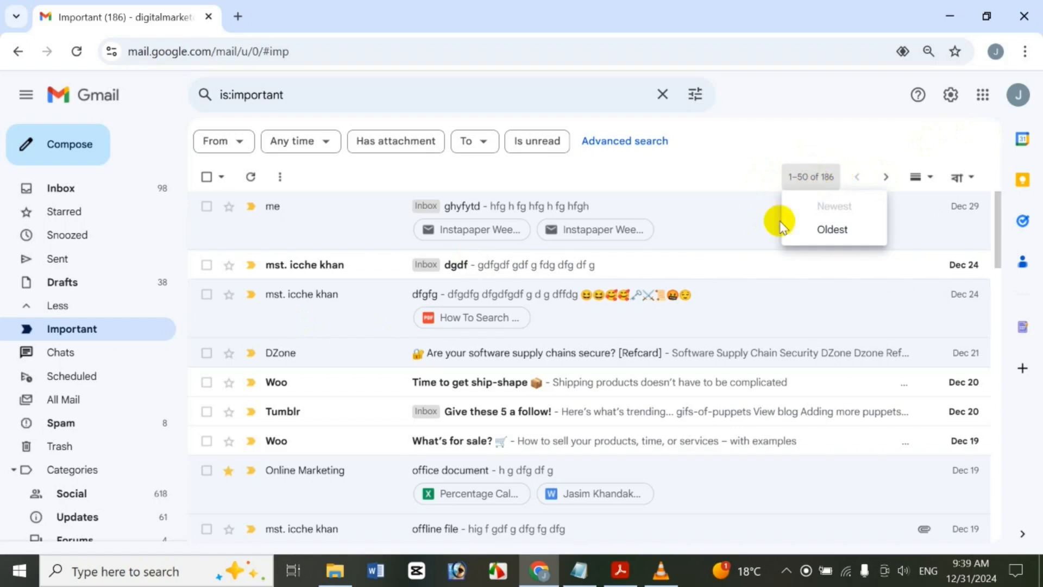
left_click(884, 181)
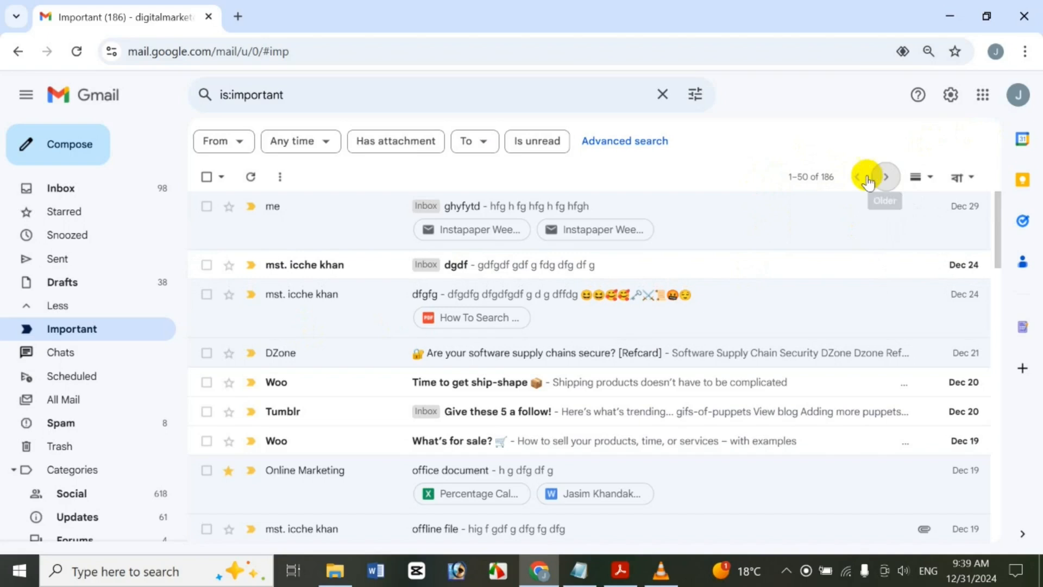
left_click(855, 180)
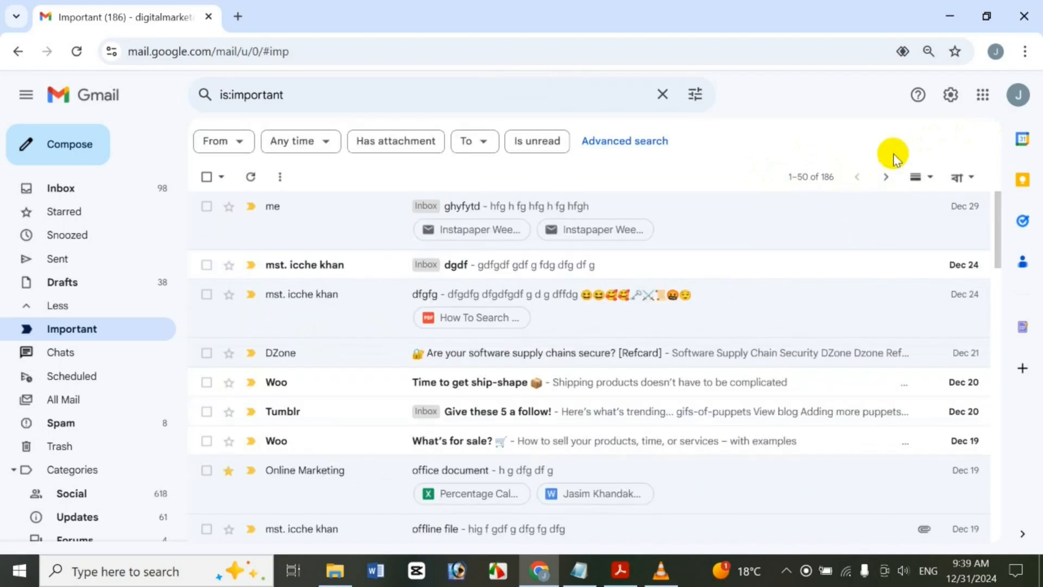
left_click(951, 97)
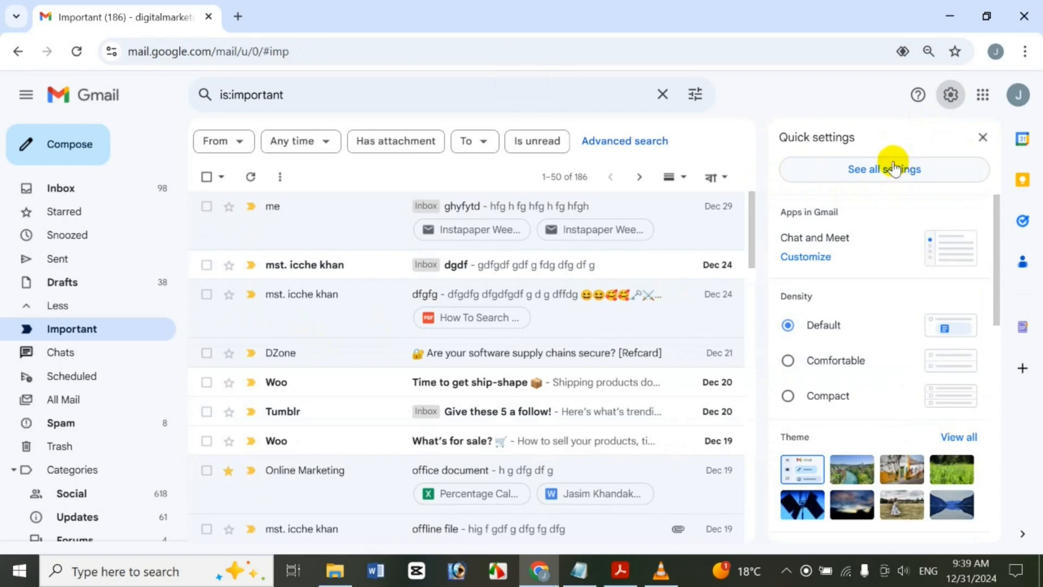
In See all settings, leave Maximum page size at 50, then return to Important
left_click(894, 169)
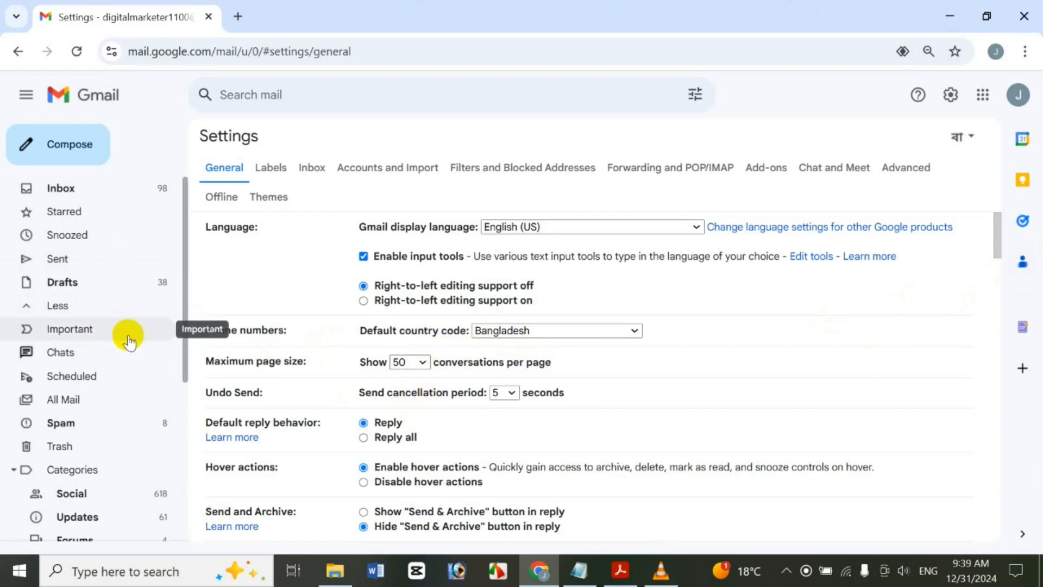
left_click(423, 363)
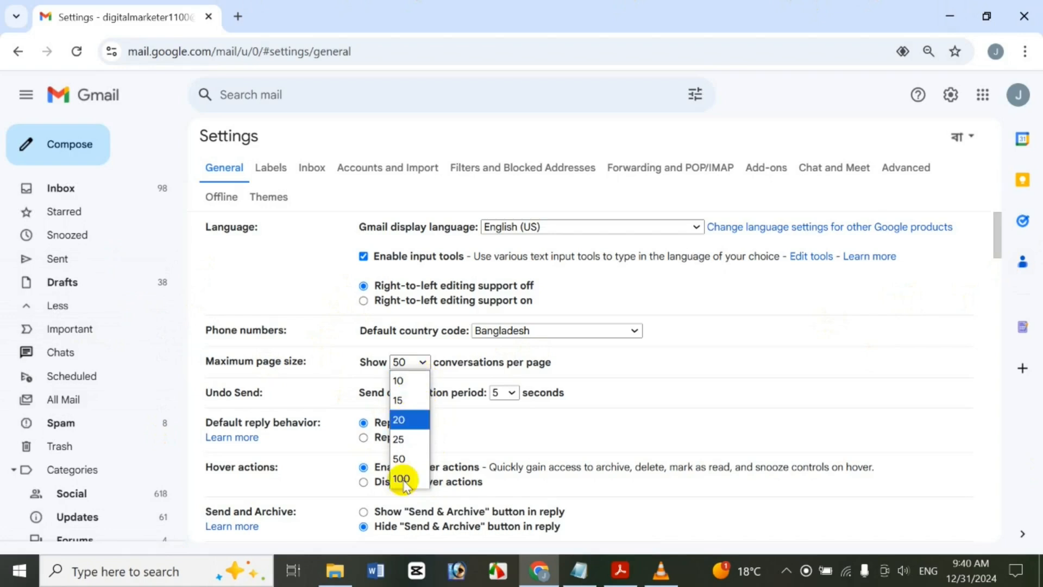
left_click(718, 278)
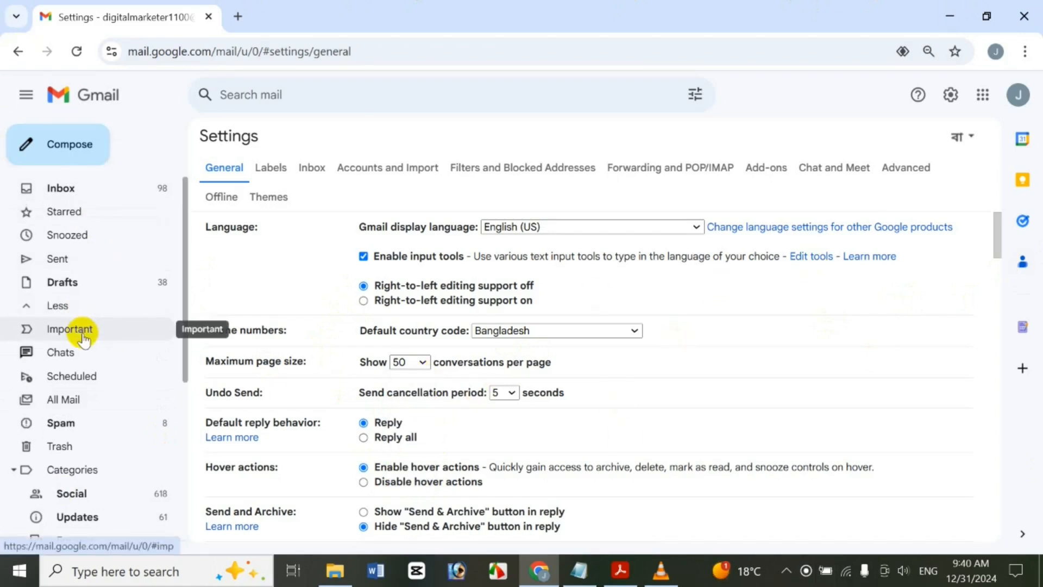
left_click_drag(997, 233, 983, 523)
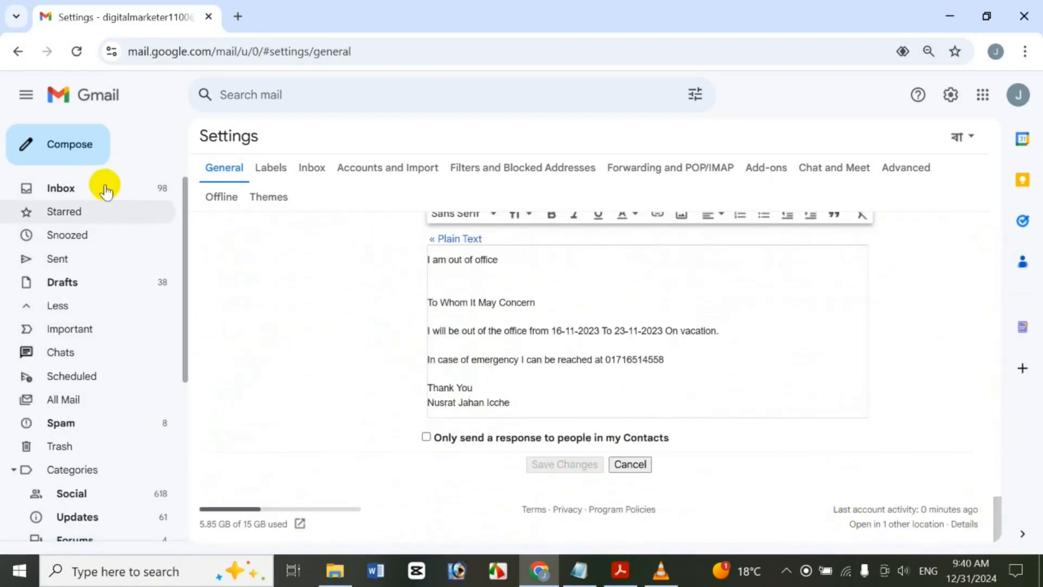
left_click(70, 332)
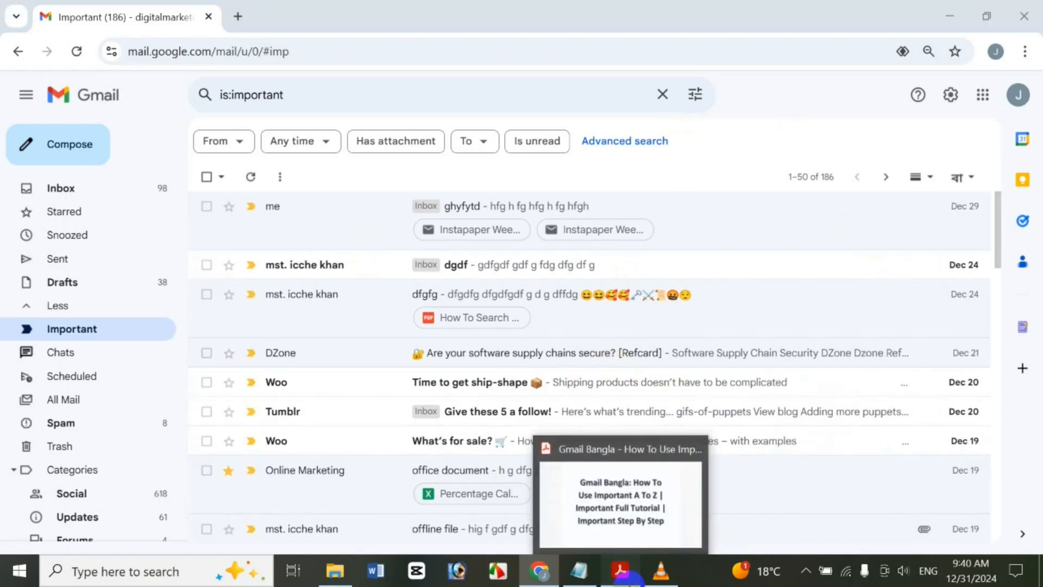
Switch to the Adobe Acrobat window with the Scheduled tutorial title document
left_click(629, 577)
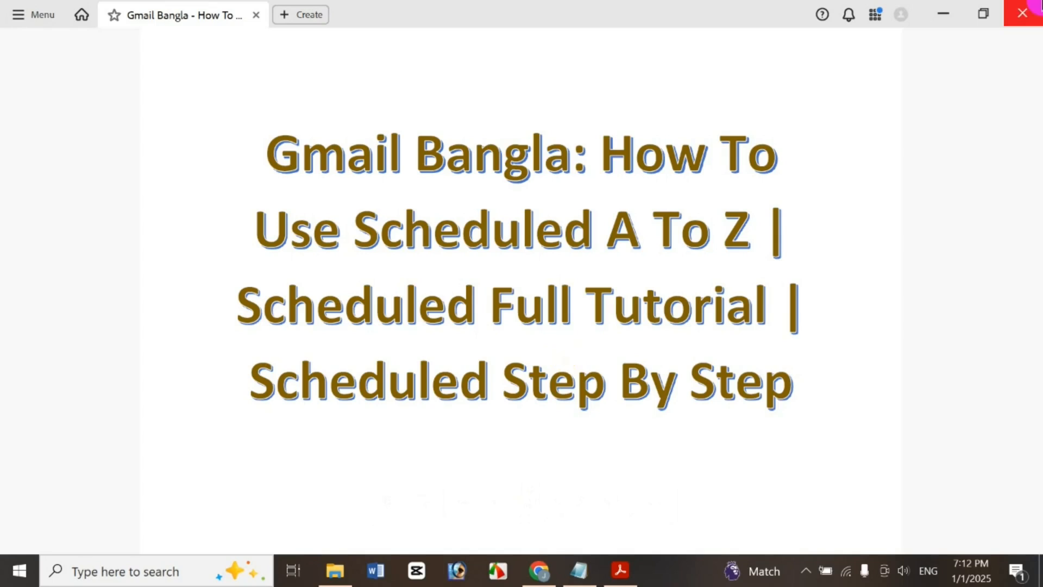
Minimize the Acrobat tutorial title document so Chrome's New Tab page shows
left_click(956, 14)
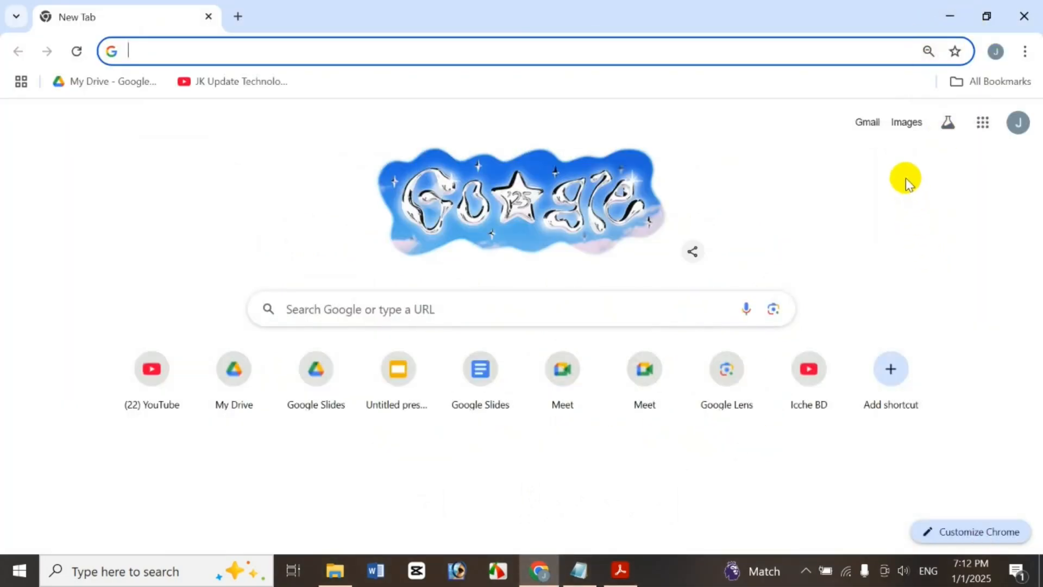
Go to Gmail's Scheduled folder to view the two messages set for Jan 2 and Jan 22
left_click(983, 122)
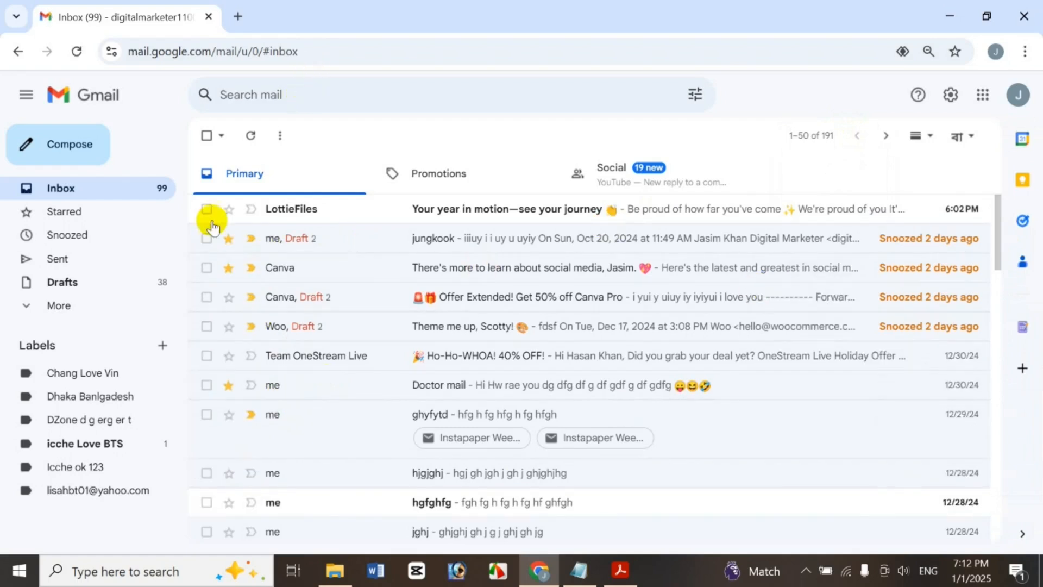
left_click(90, 306)
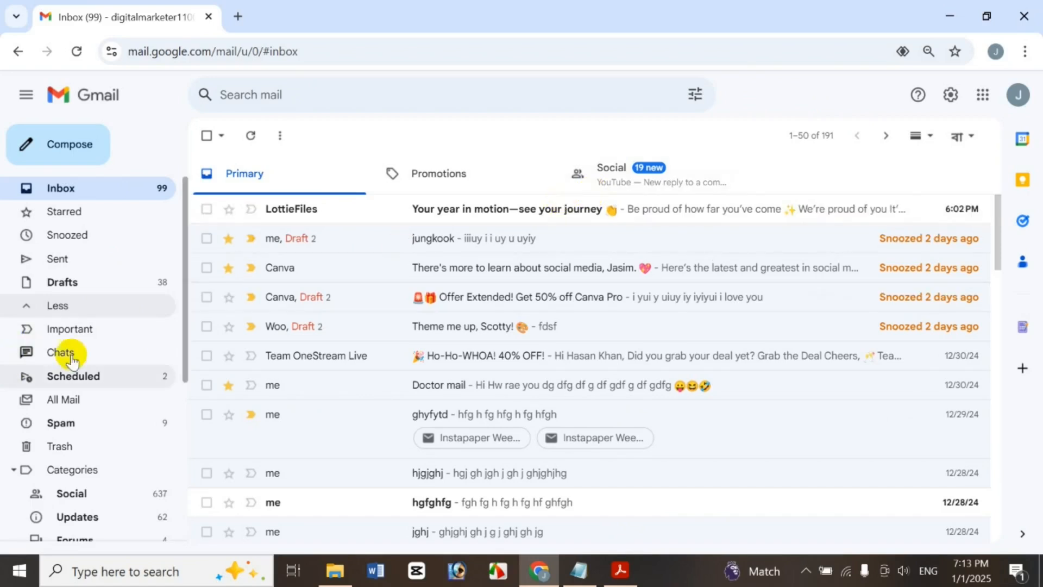
left_click(118, 374)
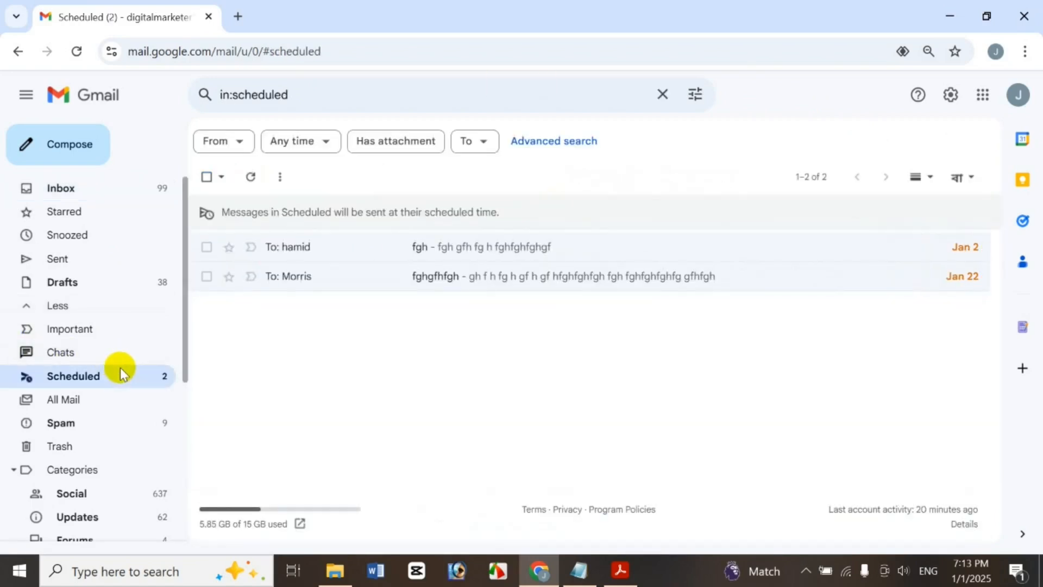
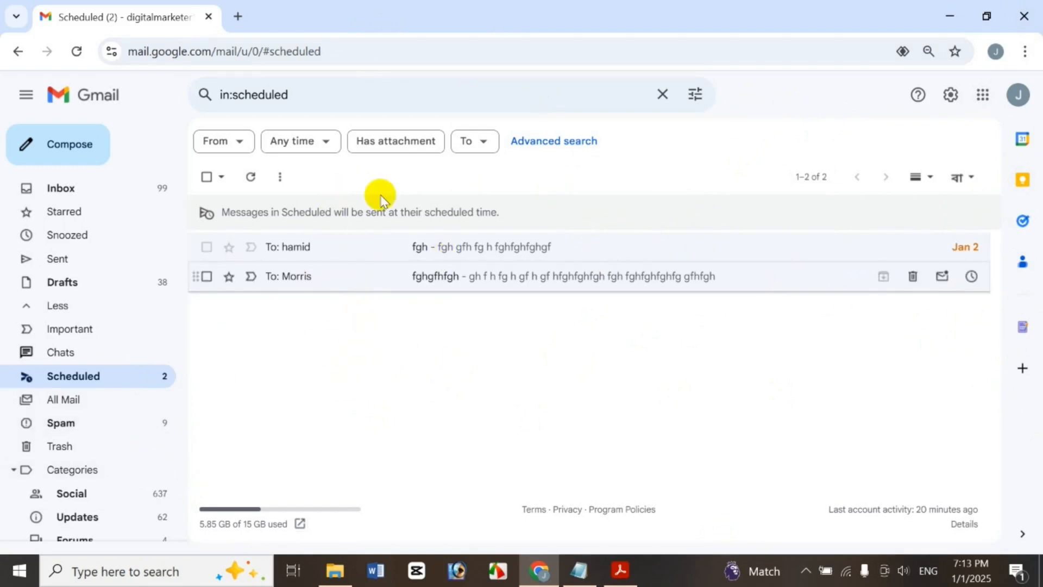
Draft a Nice Mail message to a suggested contact with body text 'hfghfghfg'
left_click(24, 145)
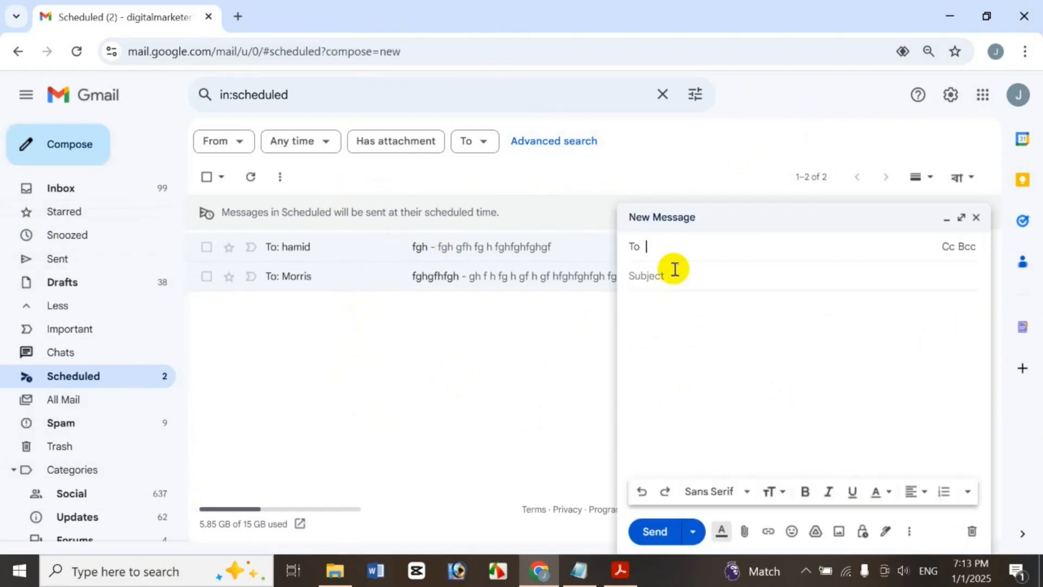
type("m")
left_click(750, 279)
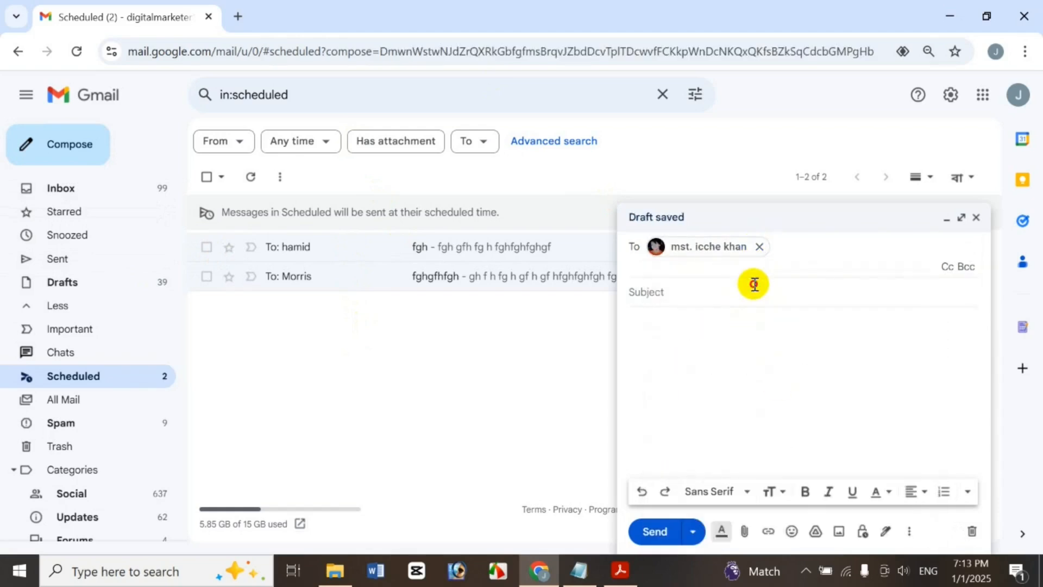
left_click(752, 284)
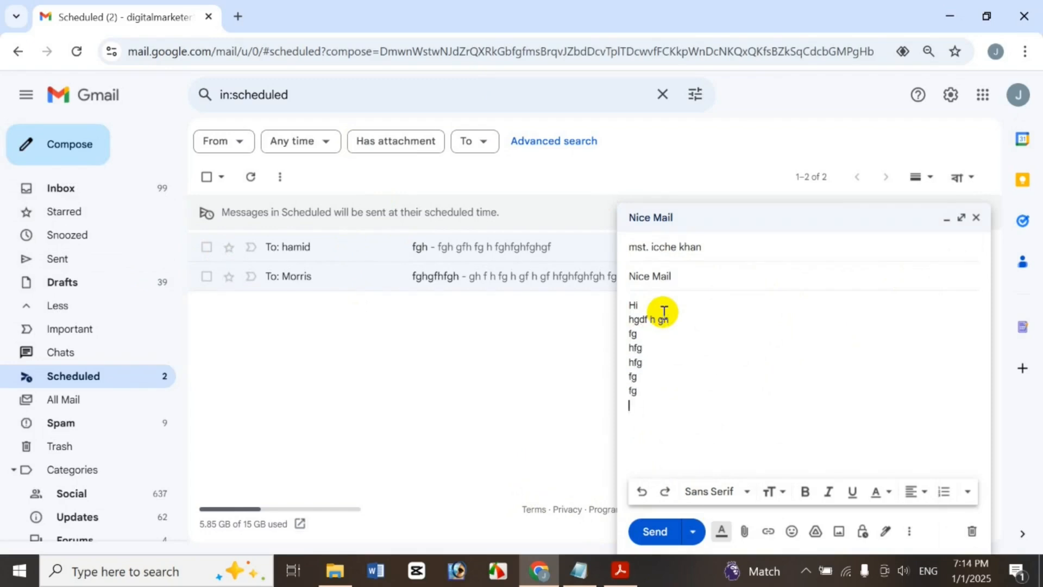
type("hfghfghfg")
left_click(744, 532)
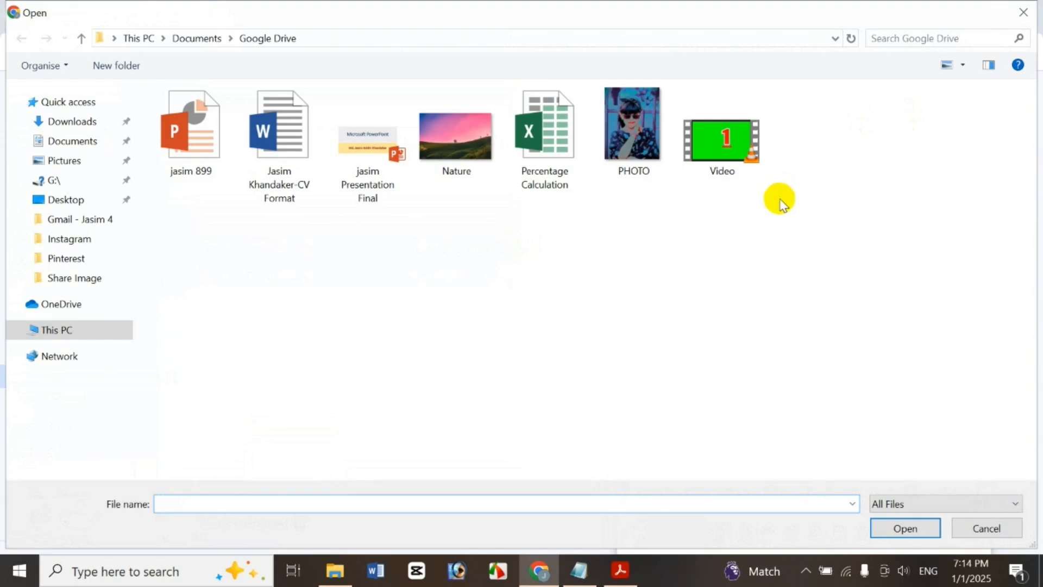
Attach Percentage Calculation.xlsx and PHOTO.jpg to the draft, then bring up the schedule send options
left_click(548, 150)
left_click(606, 153, "ctrl")
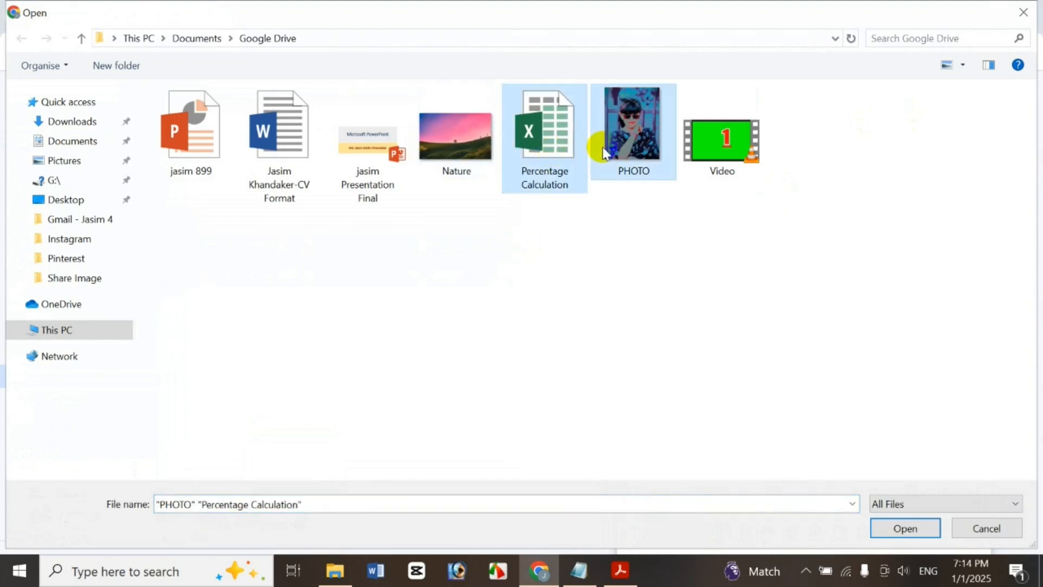
key("Return")
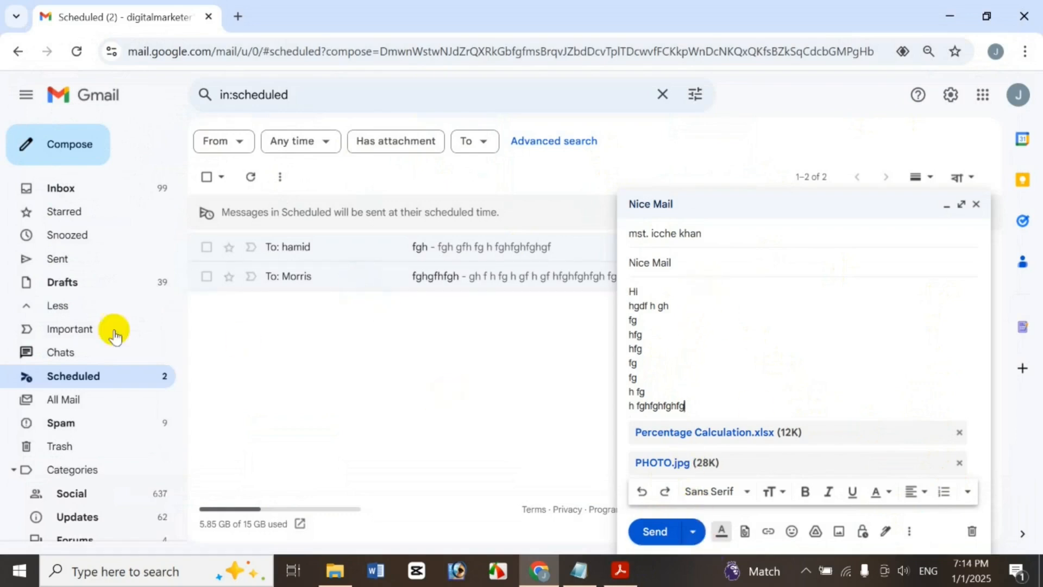
left_click(694, 532)
left_click(698, 503)
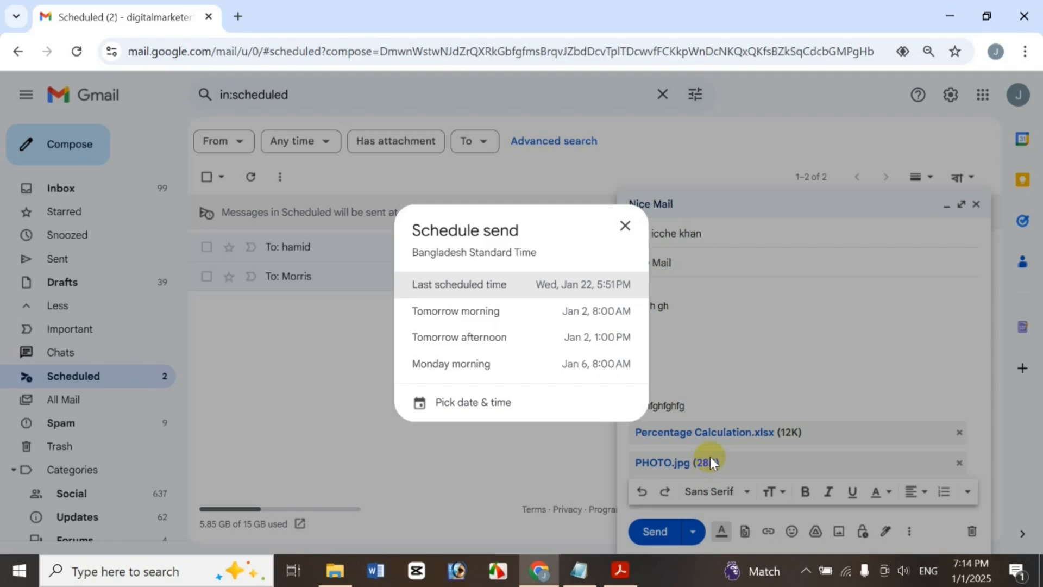
Schedule Nice Mail for a custom time of Fri, Jan 3 at 11:52 PM
left_click(467, 406)
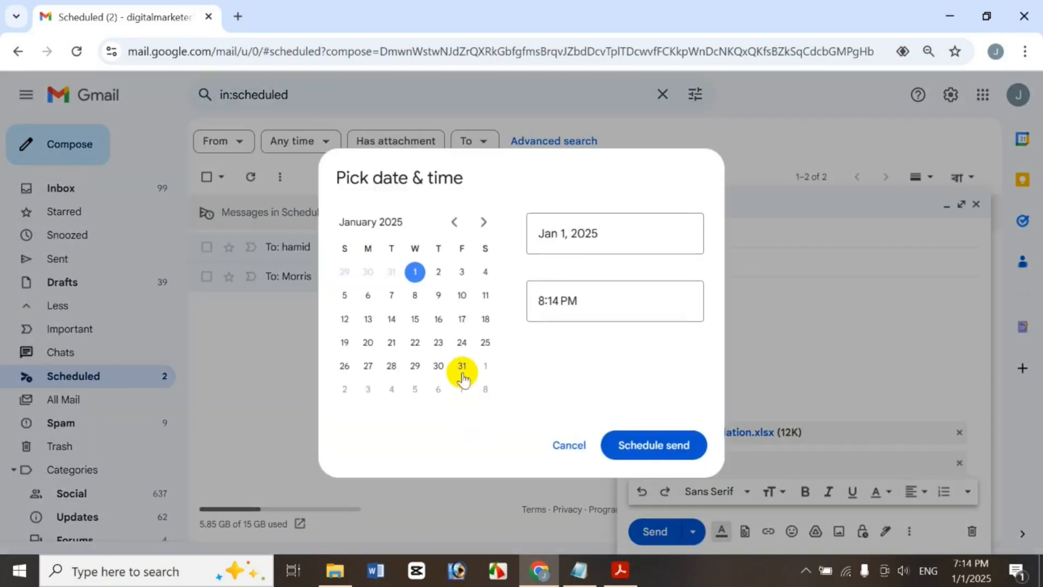
left_click(462, 273)
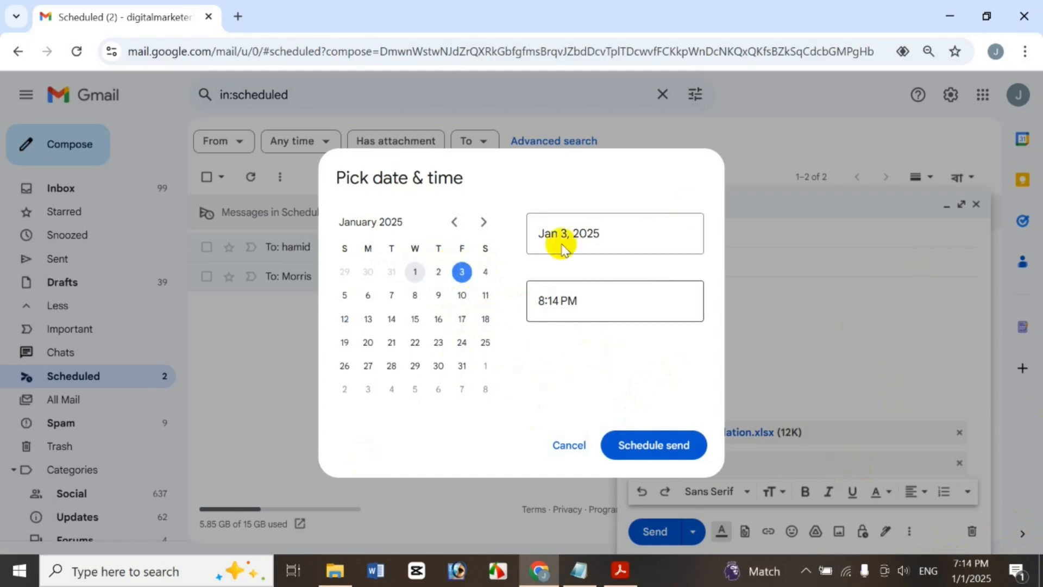
left_click(584, 230)
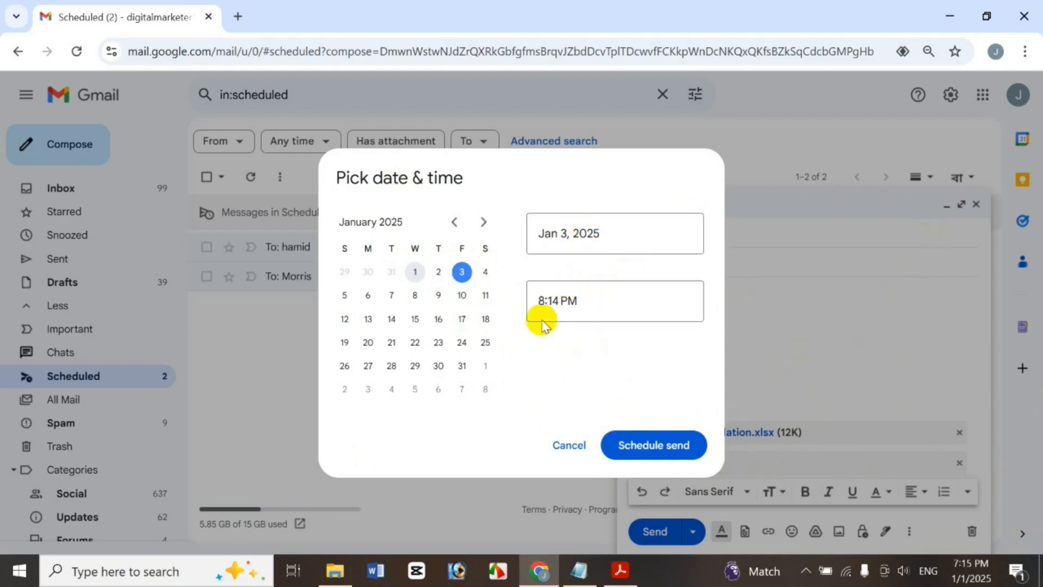
left_click(542, 302)
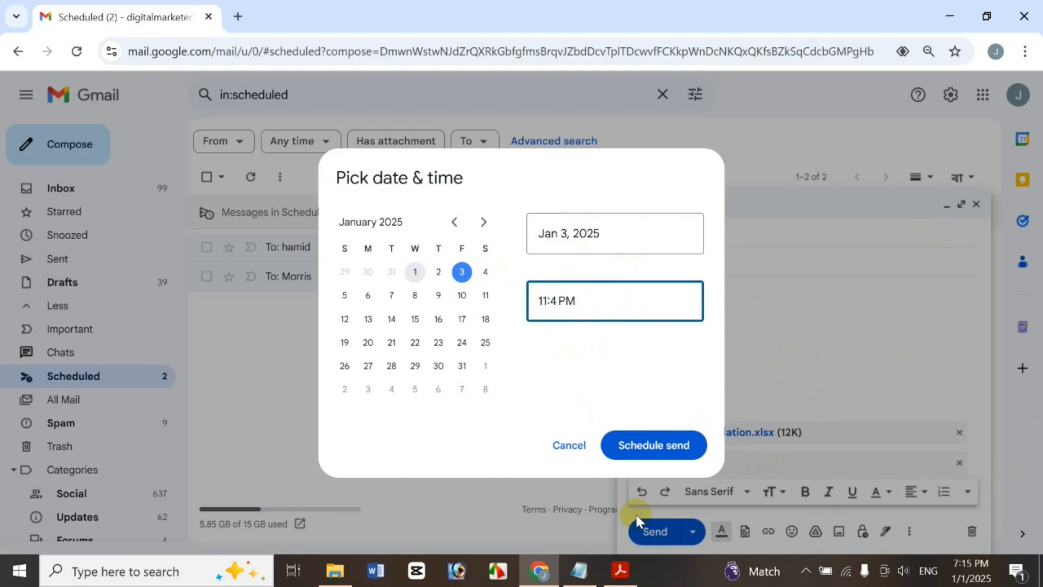
type("11:52")
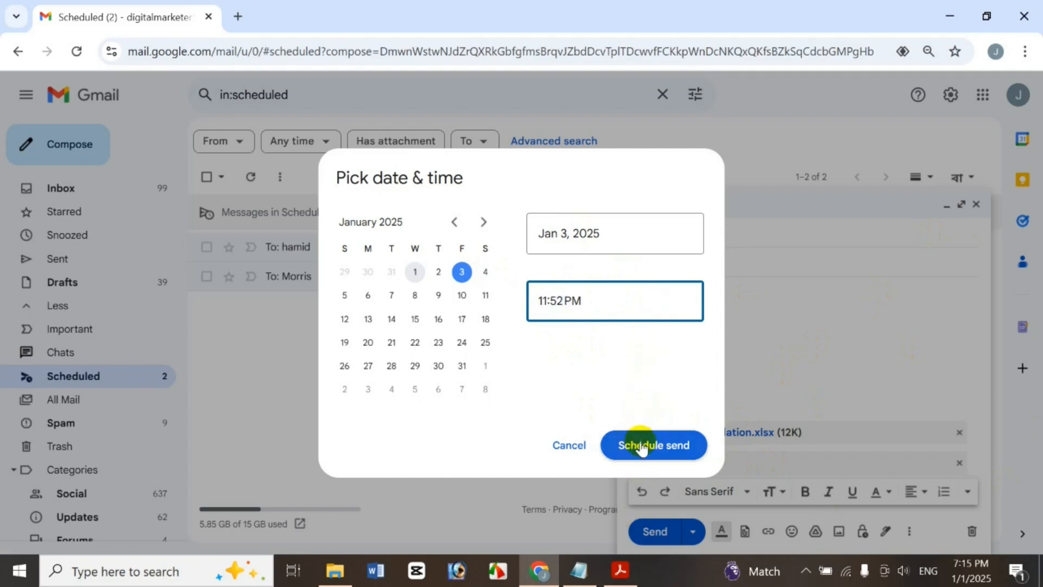
left_click(670, 446)
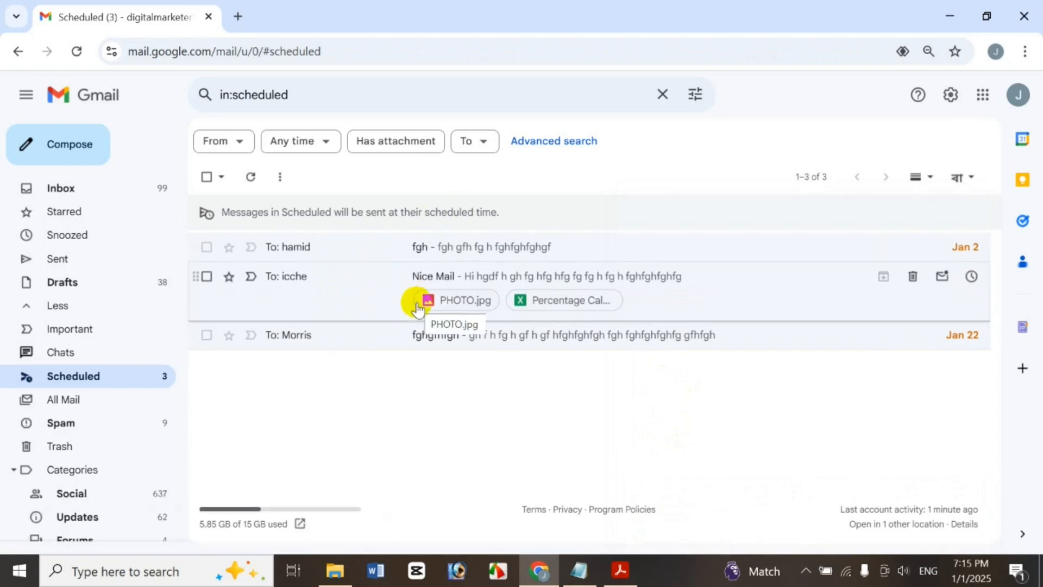
Send subject 'hgj' with body 'ghj hg jgh' to a suggested contact, then star the fgh message
left_click(71, 146)
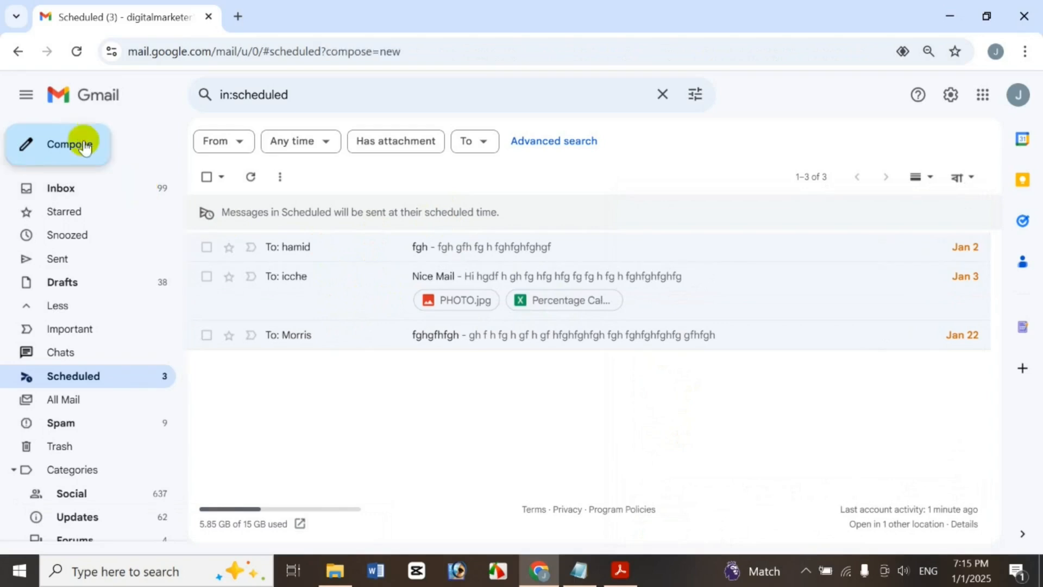
type("o")
left_click(709, 284)
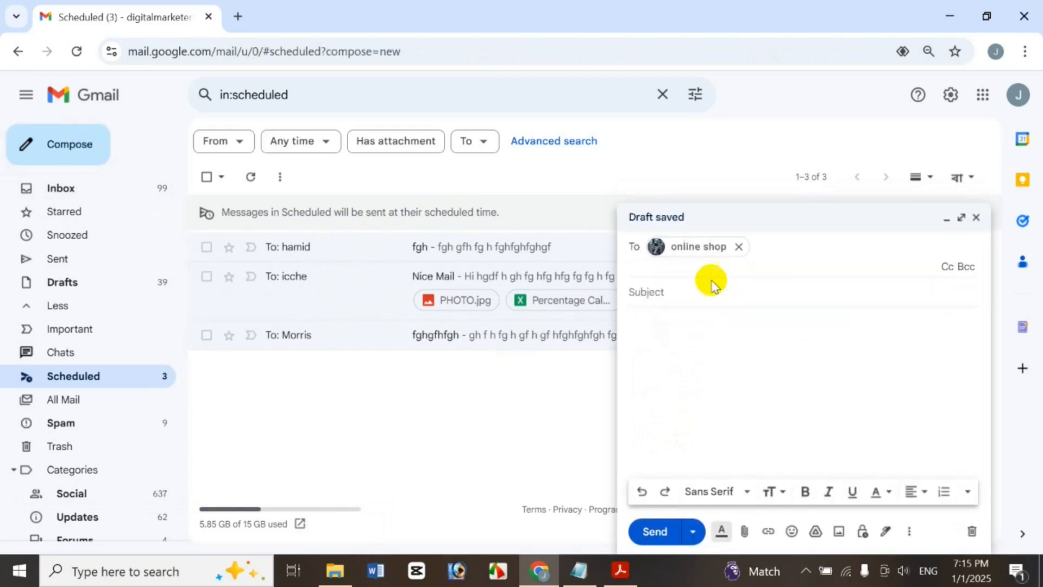
left_click(705, 308)
left_click(699, 281)
type("hgj")
left_click(690, 326)
type("ghj hg jgh")
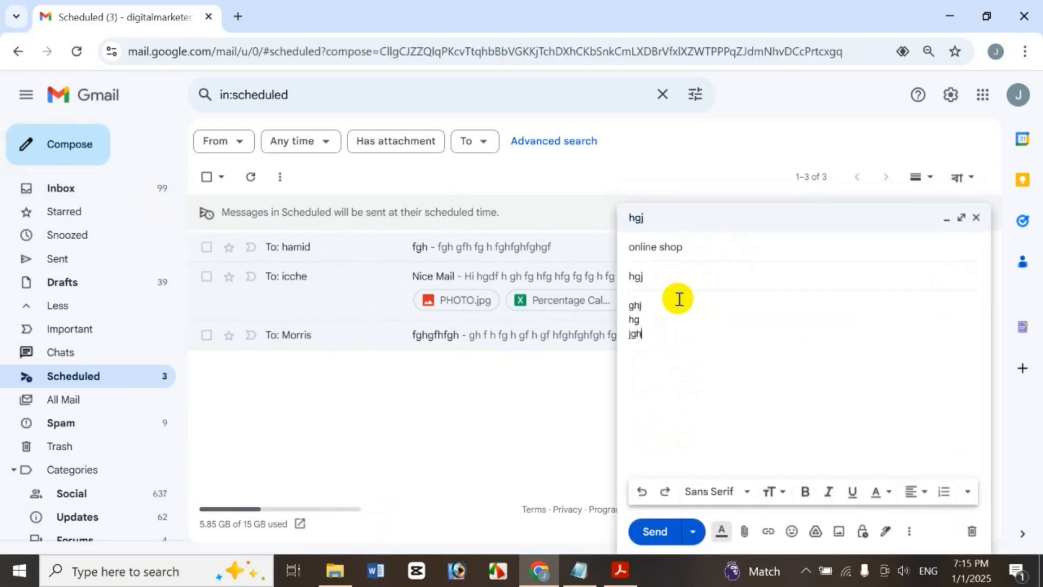
left_click(651, 532)
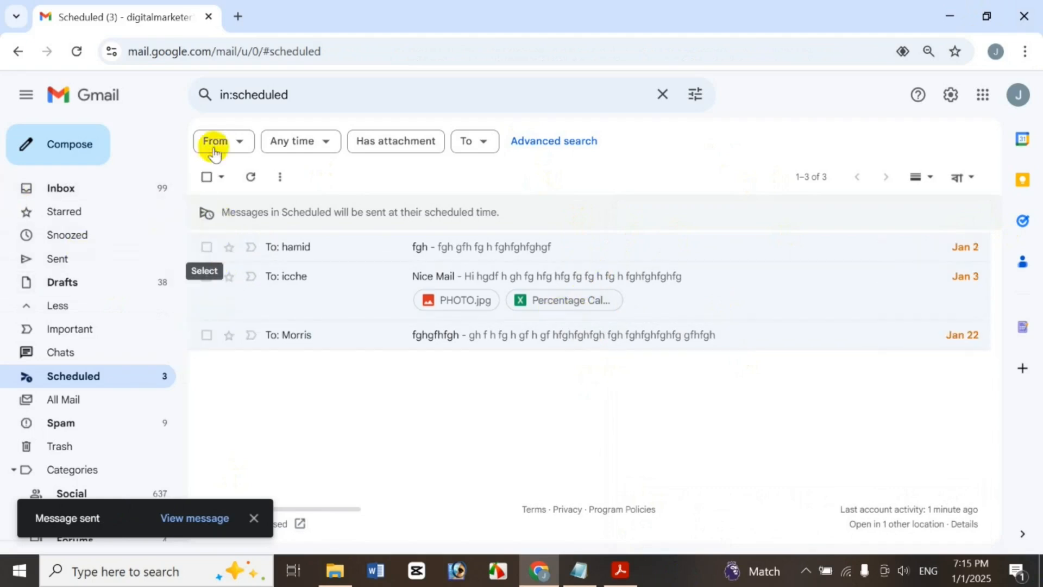
left_click(228, 248)
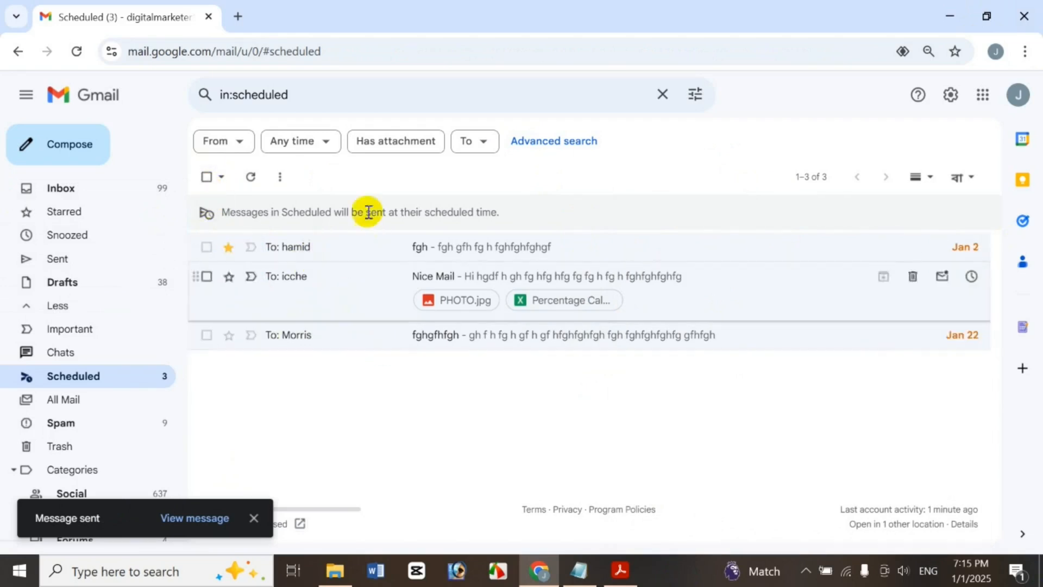
Select all scheduled messages, then none, all again, and only the read ones
left_click(207, 177)
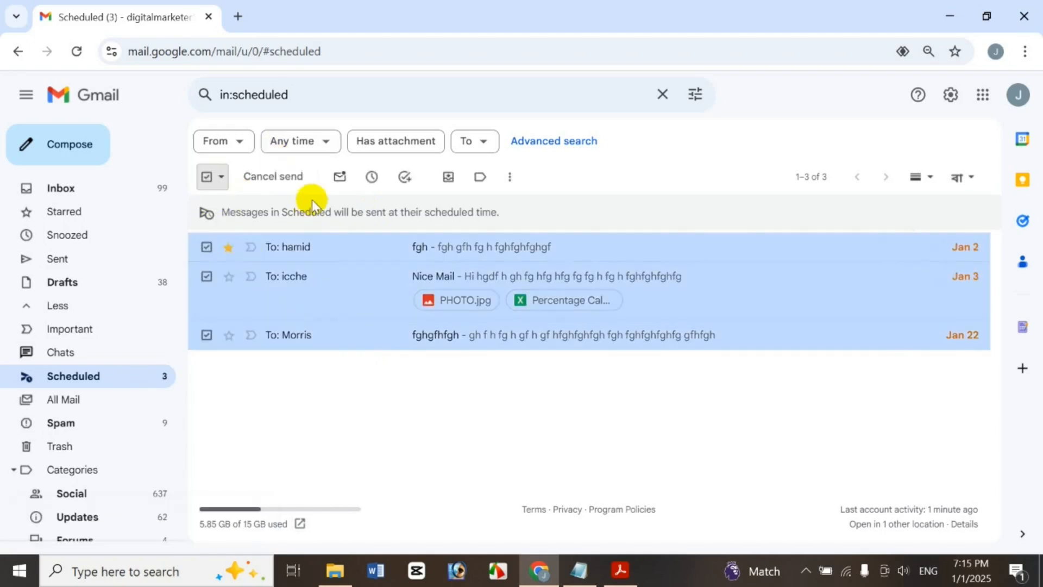
left_click(224, 177)
left_click(243, 224)
left_click(221, 177)
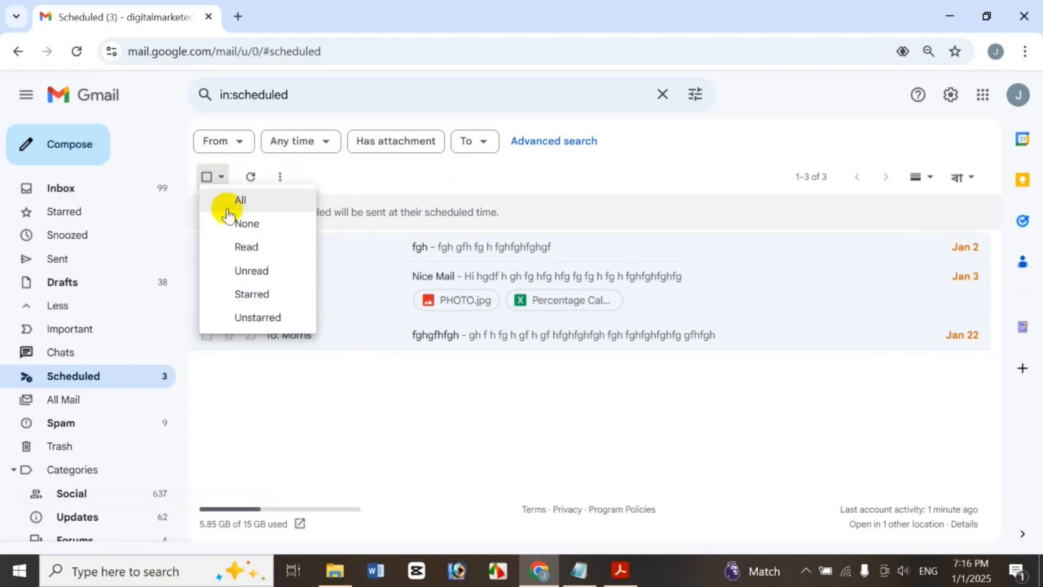
left_click(239, 200)
left_click(221, 179)
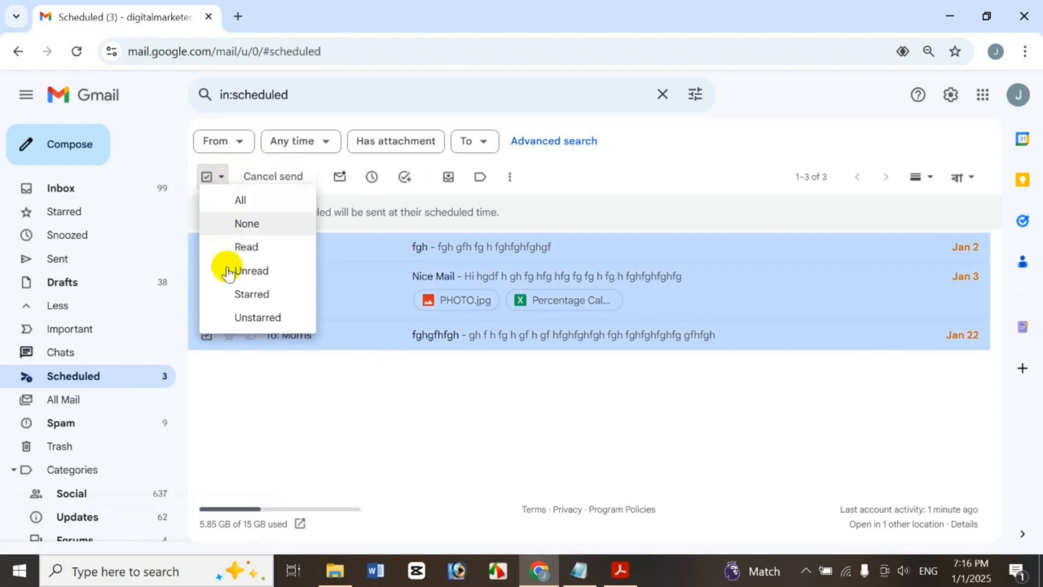
left_click(245, 251)
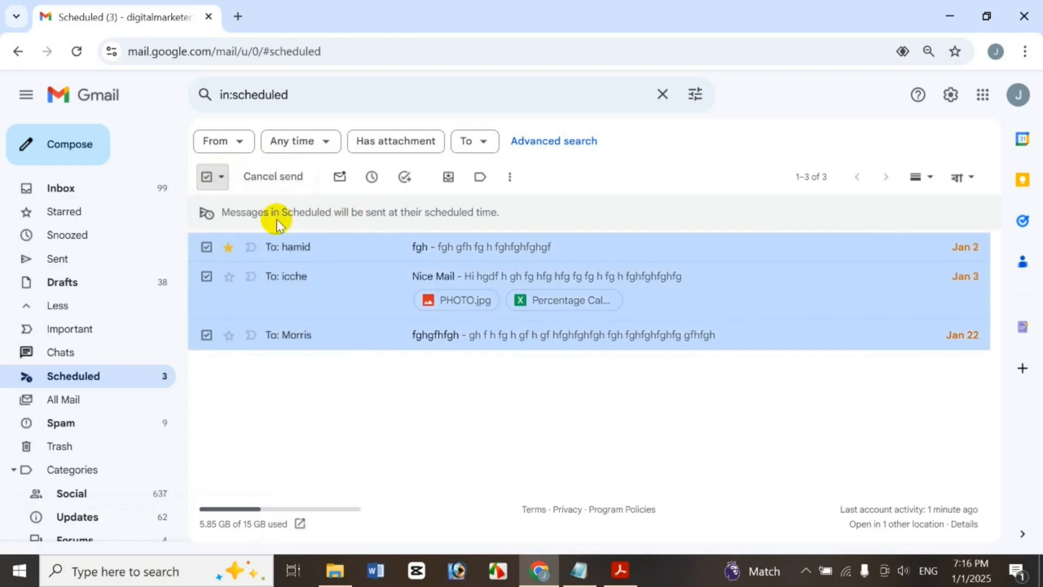
Select starred, then unstarred messages, clear the selection, and tick just the fgh row
left_click(220, 177)
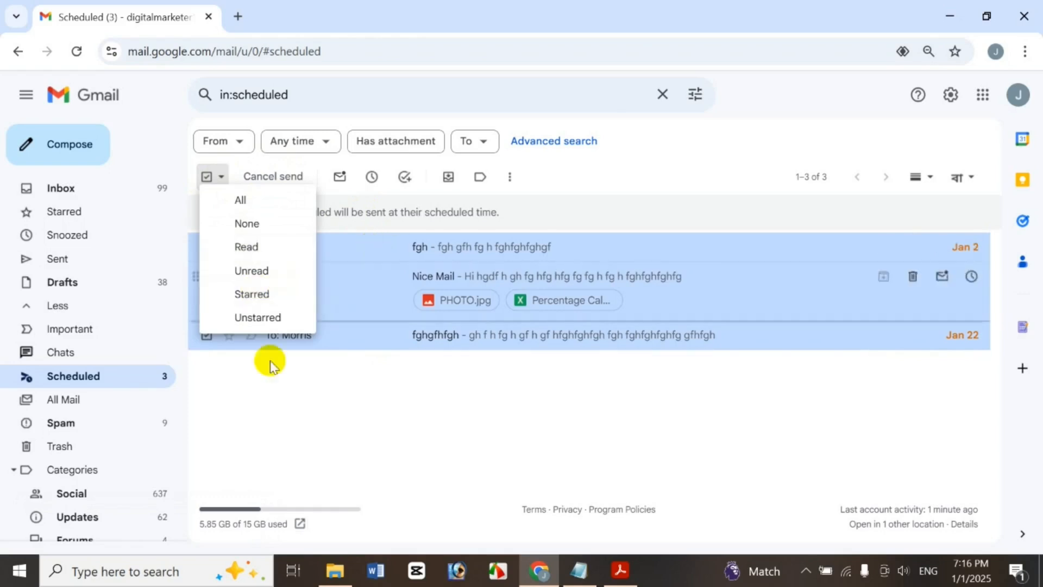
left_click(279, 295)
left_click(221, 177)
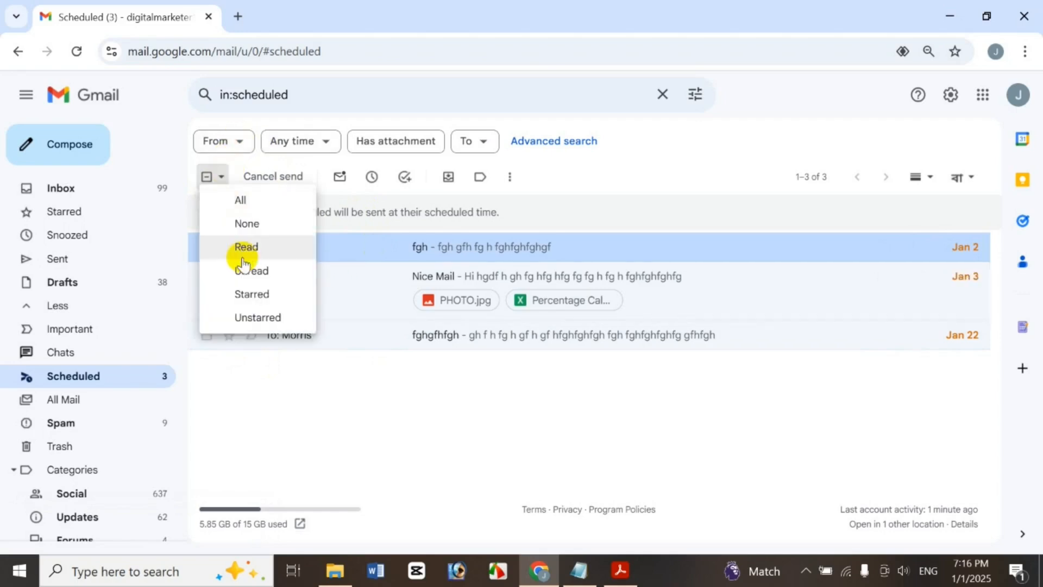
left_click(261, 316)
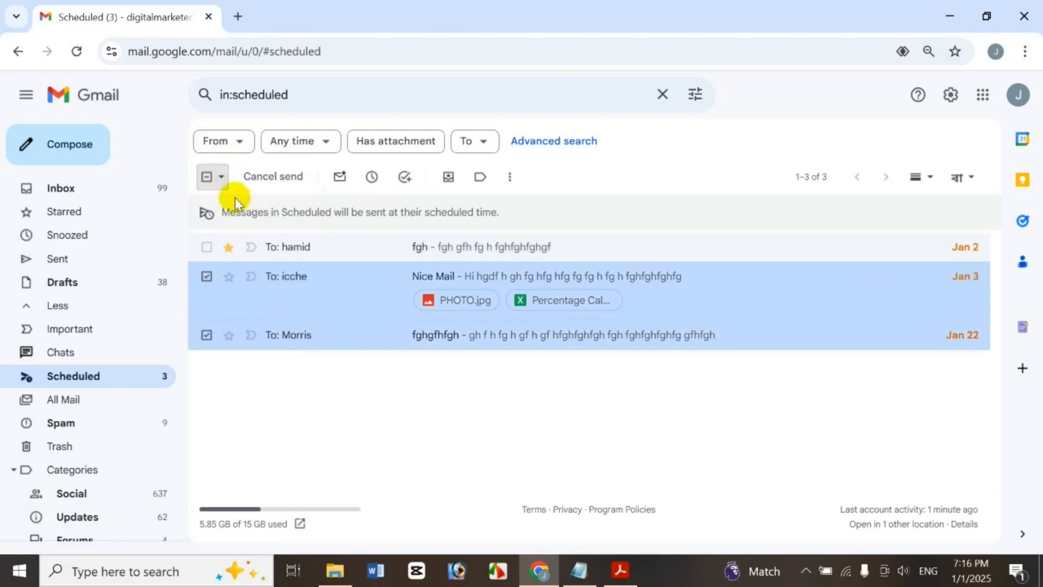
left_click(221, 178)
left_click(249, 220)
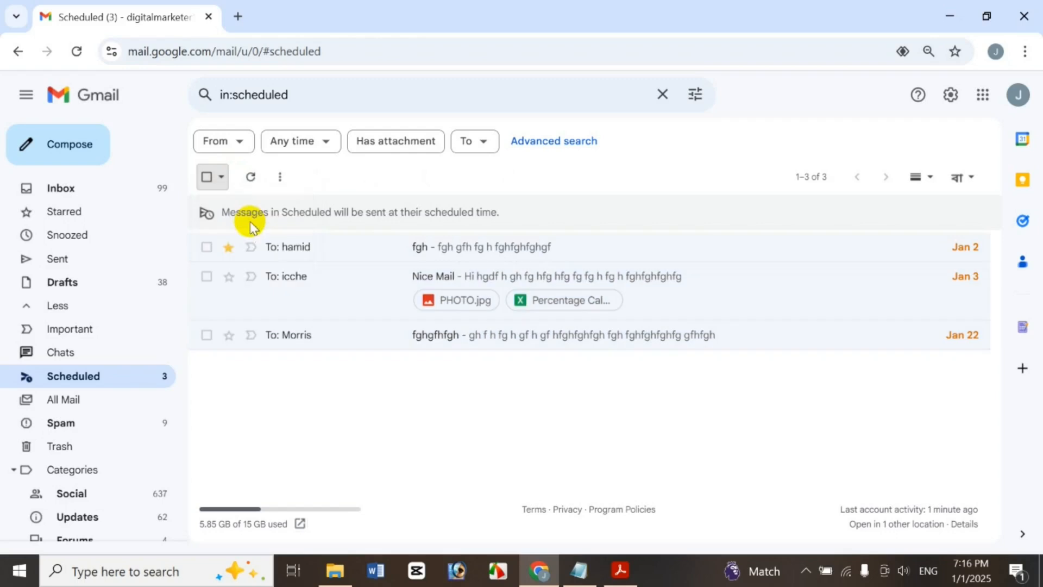
left_click_drag(214, 240, 206, 242)
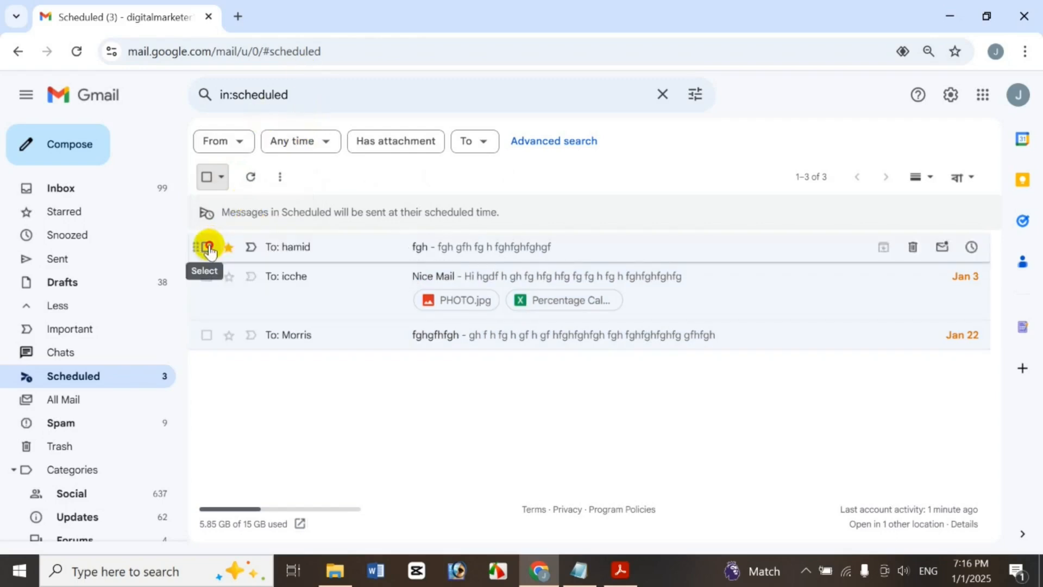
left_click(208, 246)
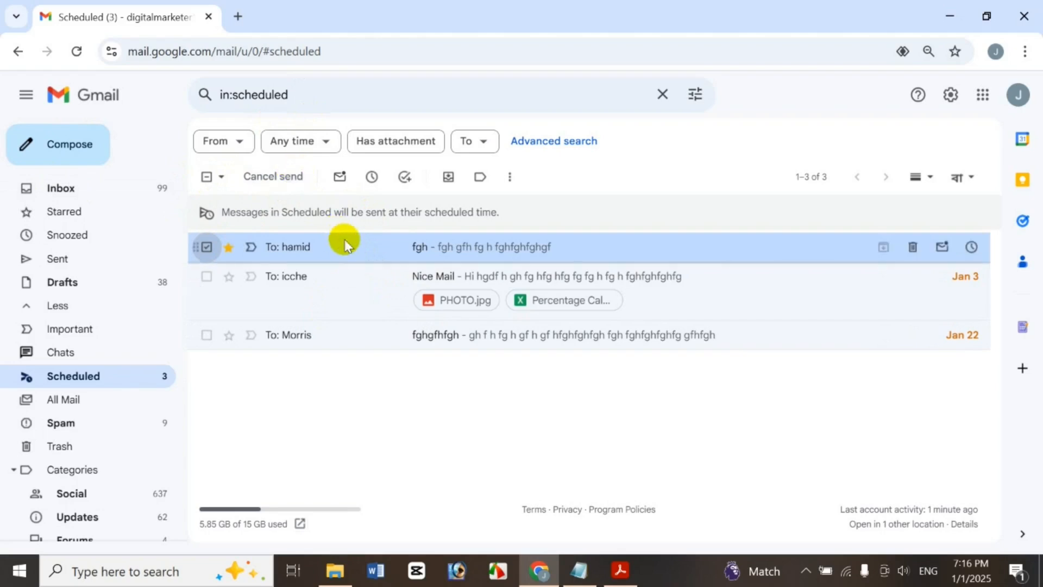
Cancel the scheduled fgh send, reverting it to draft, and select the Nice Mail row
right_click(344, 239)
left_click(590, 179)
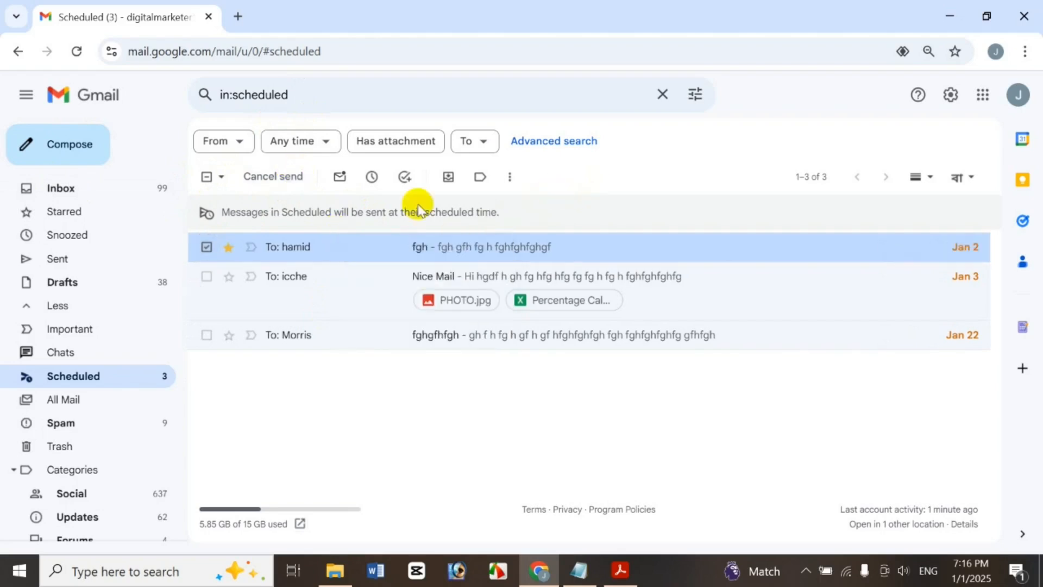
left_click(249, 175)
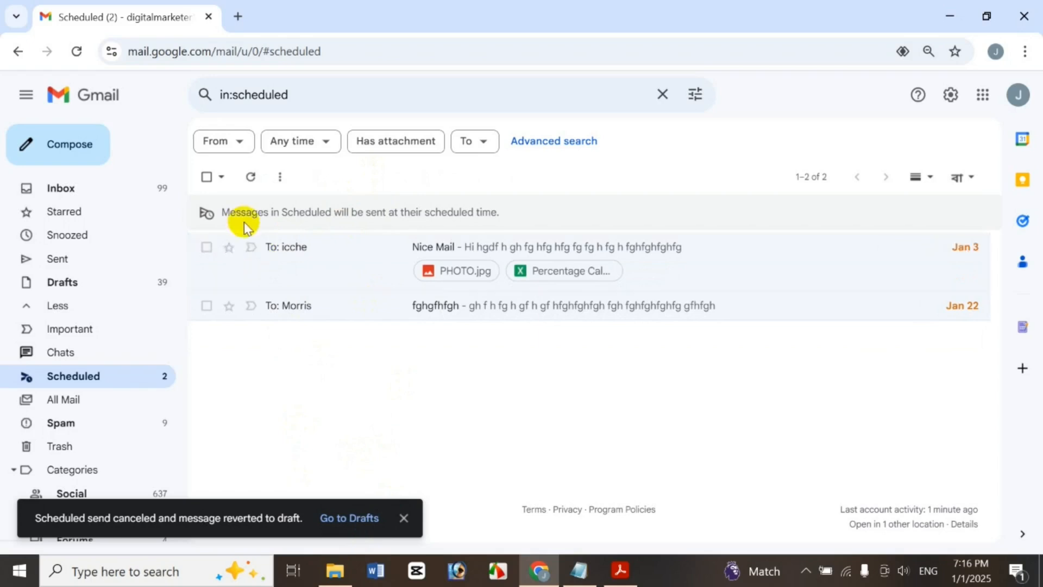
left_click(206, 247)
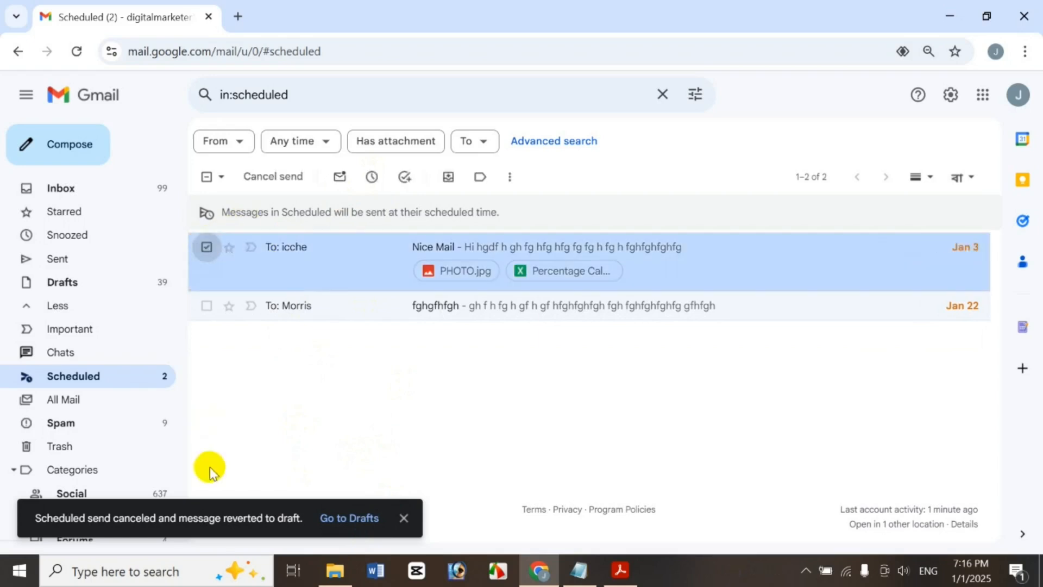
Deselect Nice Mail and mark the fghgfhfgh scheduled message as unread
left_click(206, 247)
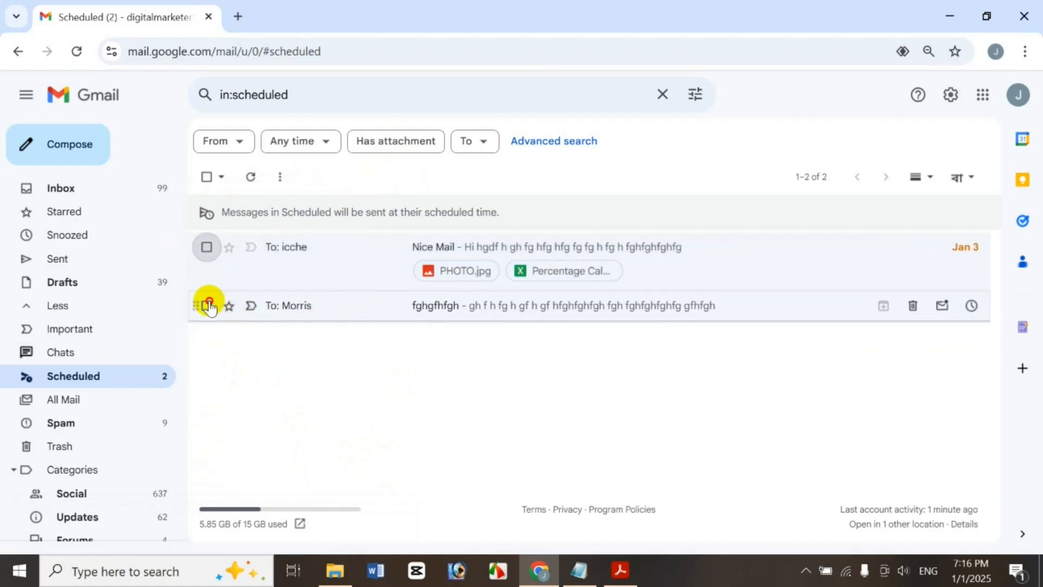
left_click(209, 306)
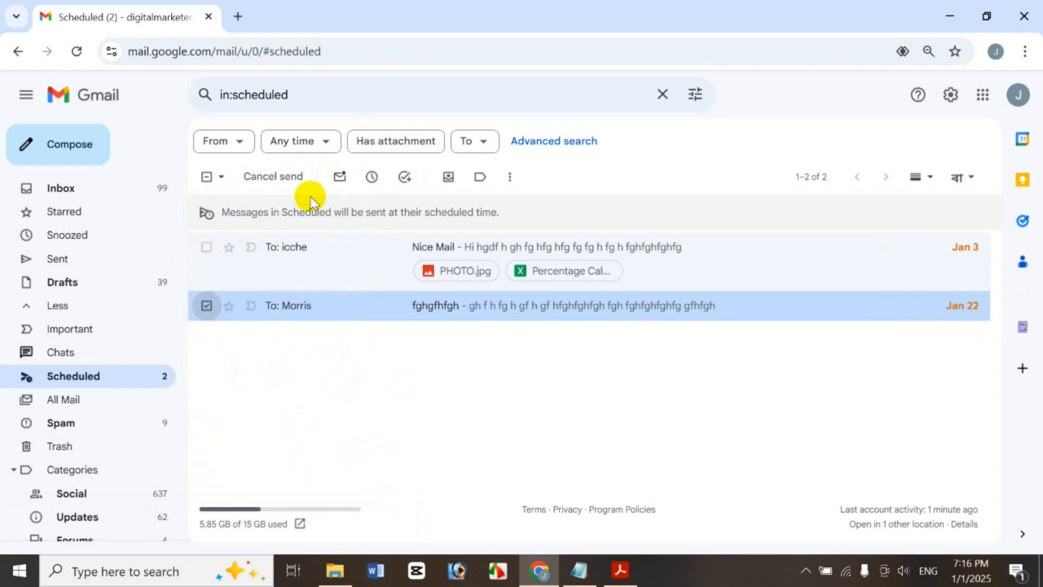
left_click(334, 178)
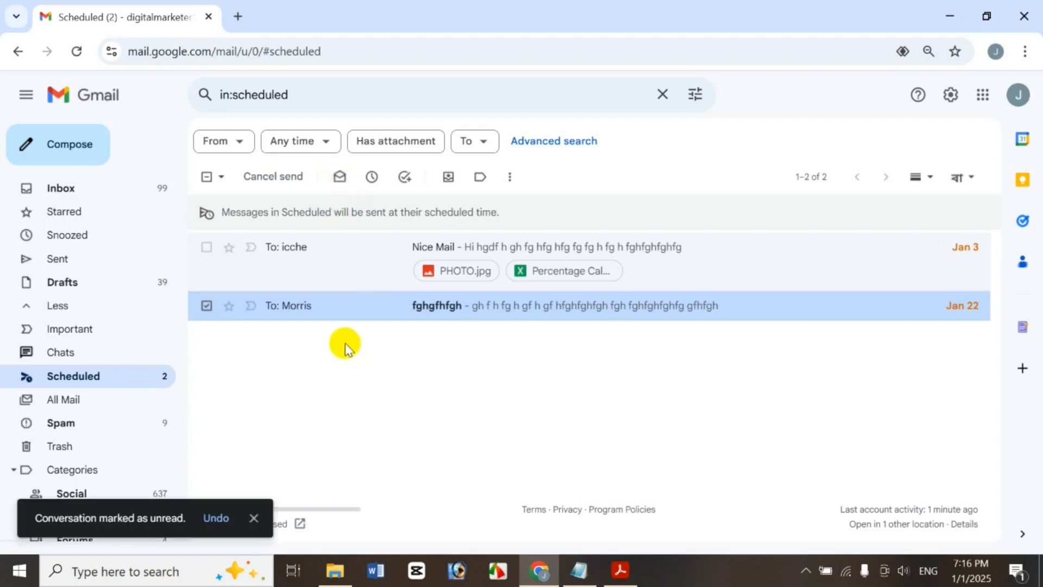
Select read messages, mark Nice Mail as read, and view its More and right-click actions
left_click(220, 179)
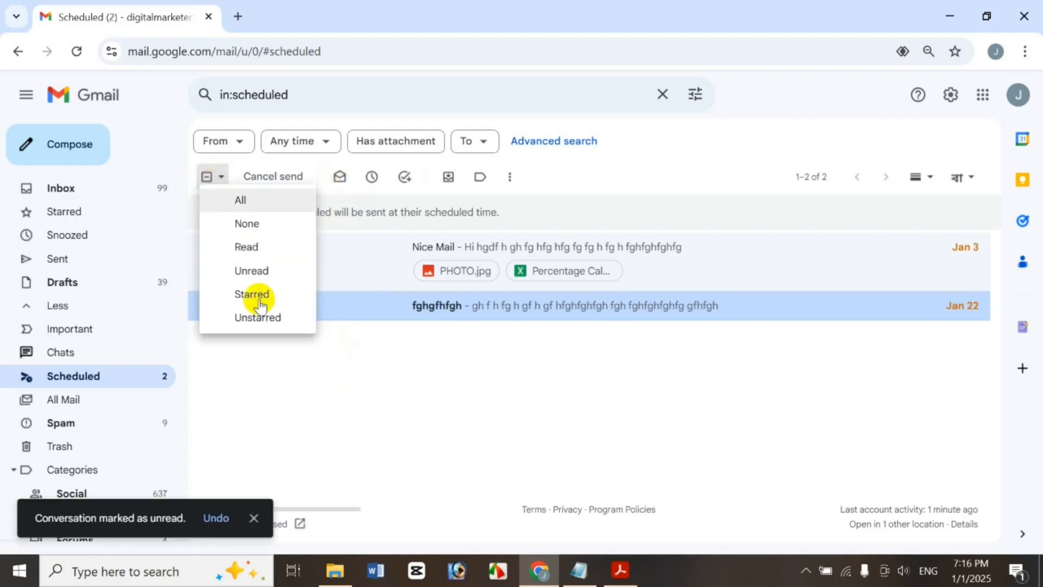
left_click(268, 248)
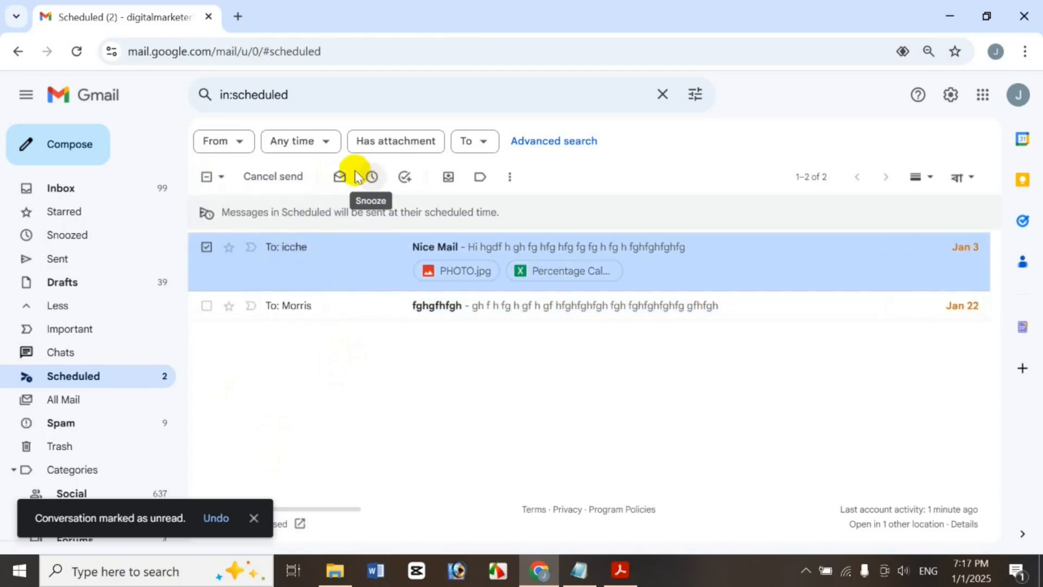
left_click(339, 174)
left_click(510, 175)
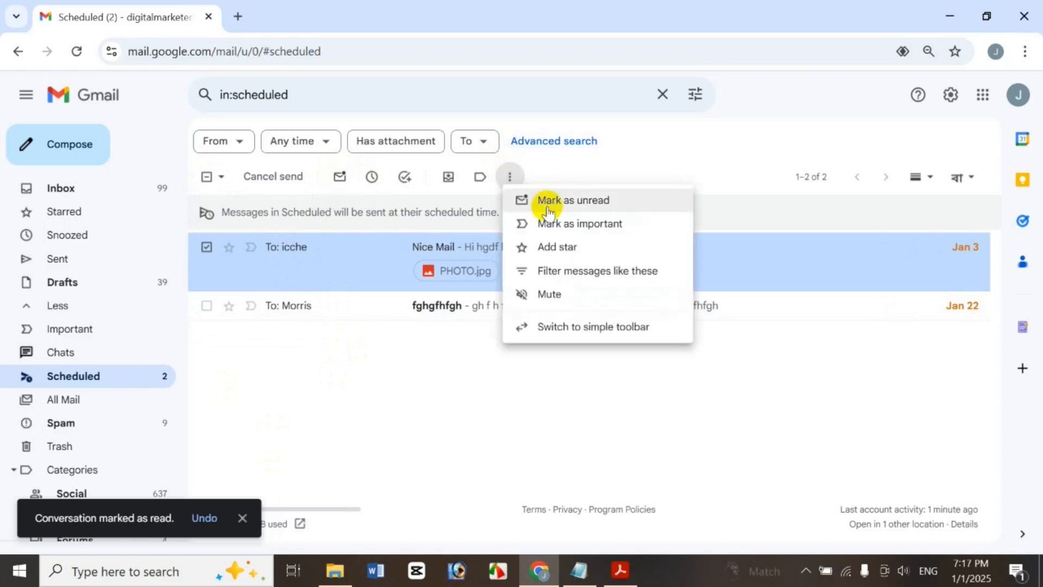
right_click(344, 240)
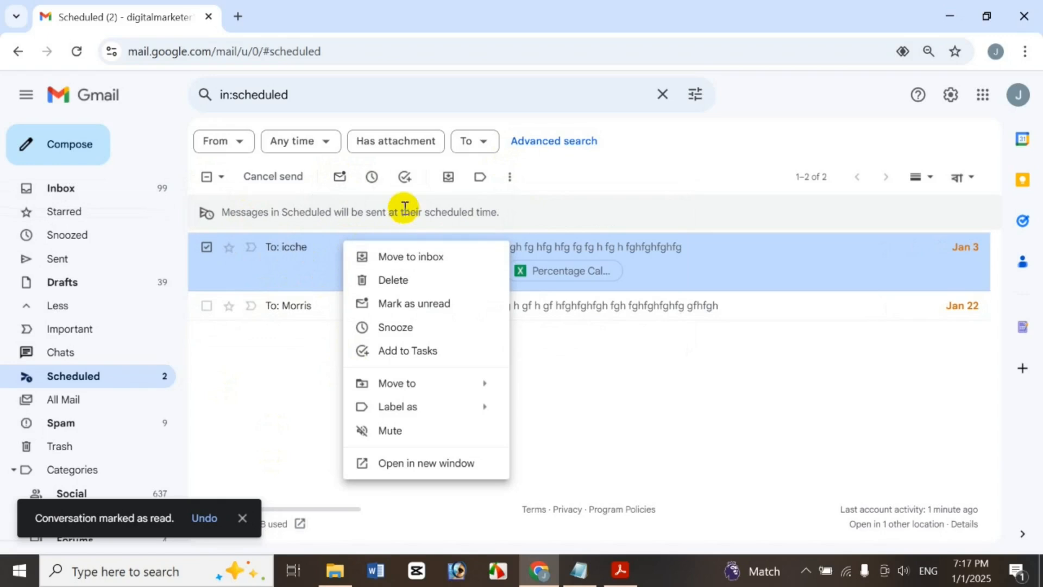
left_click(292, 401)
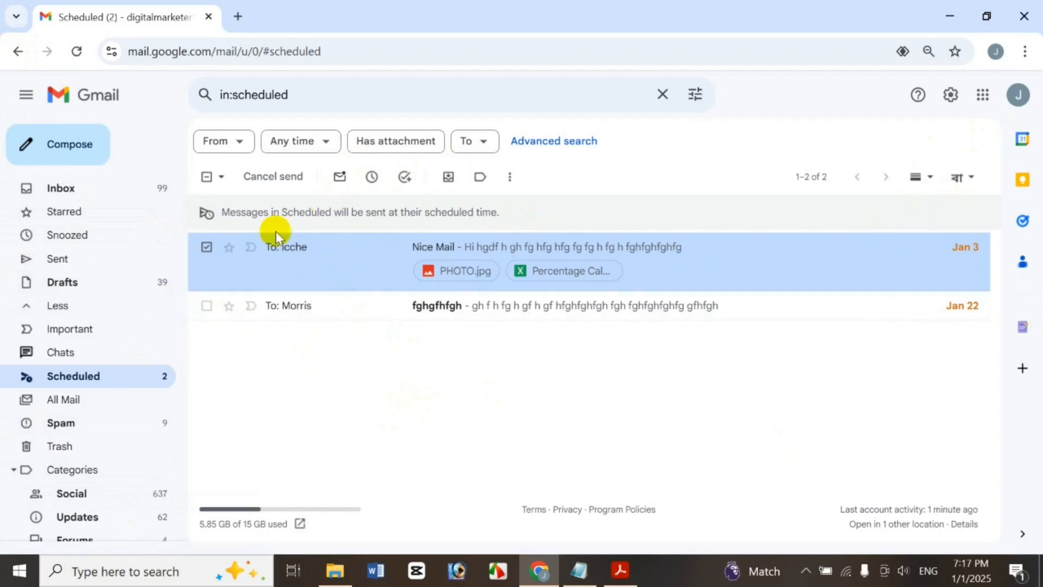
Snooze Nice Mail until Jan 3 at 10:00 AM
left_click(374, 177)
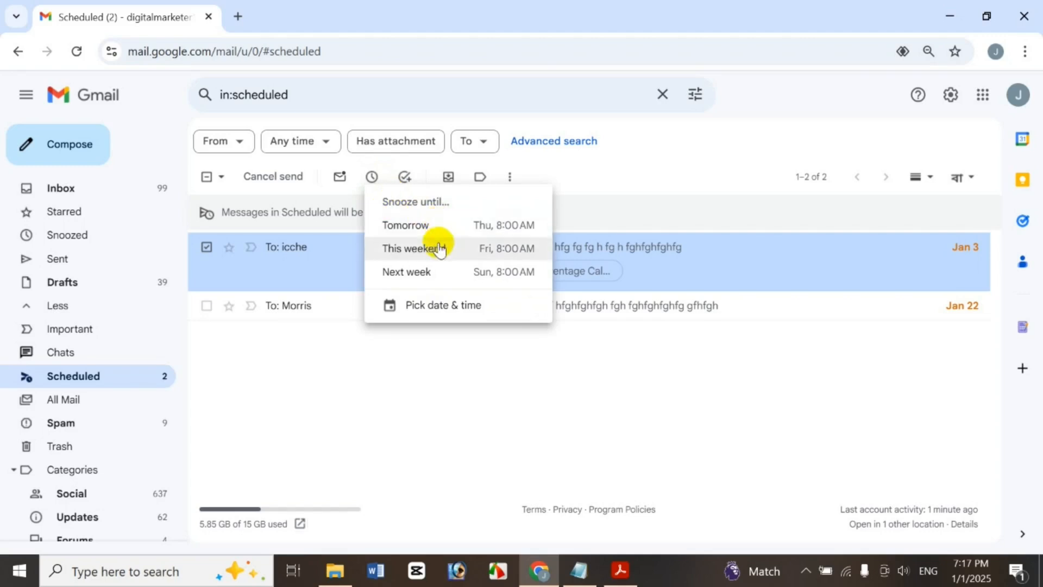
left_click(432, 306)
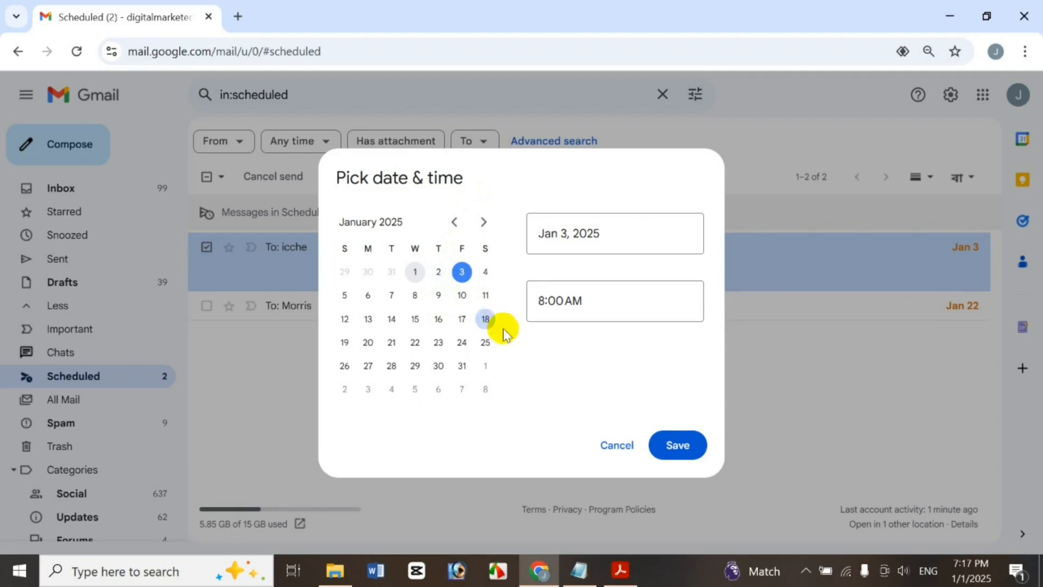
left_click(547, 301)
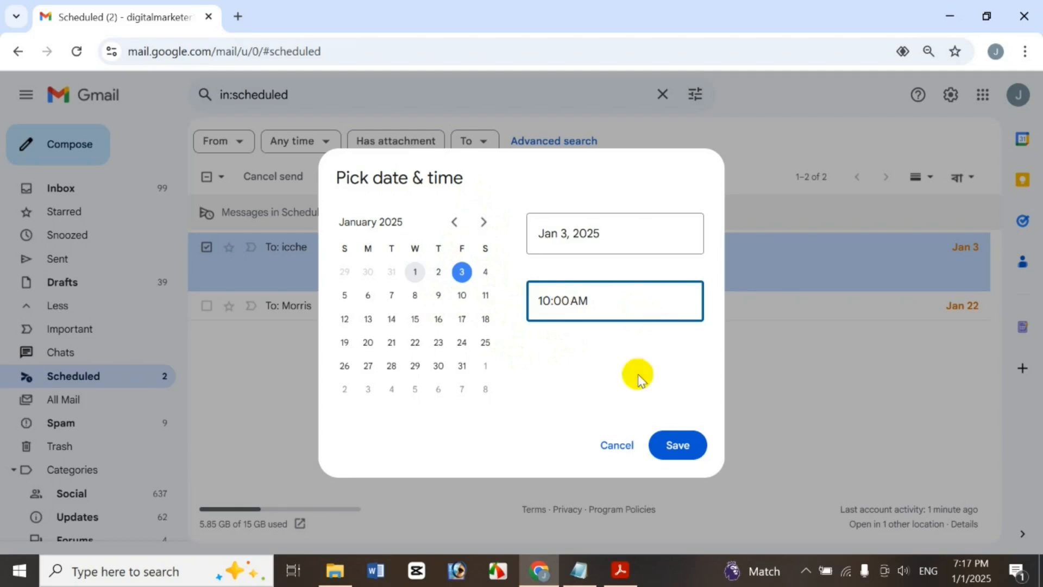
left_click(678, 446)
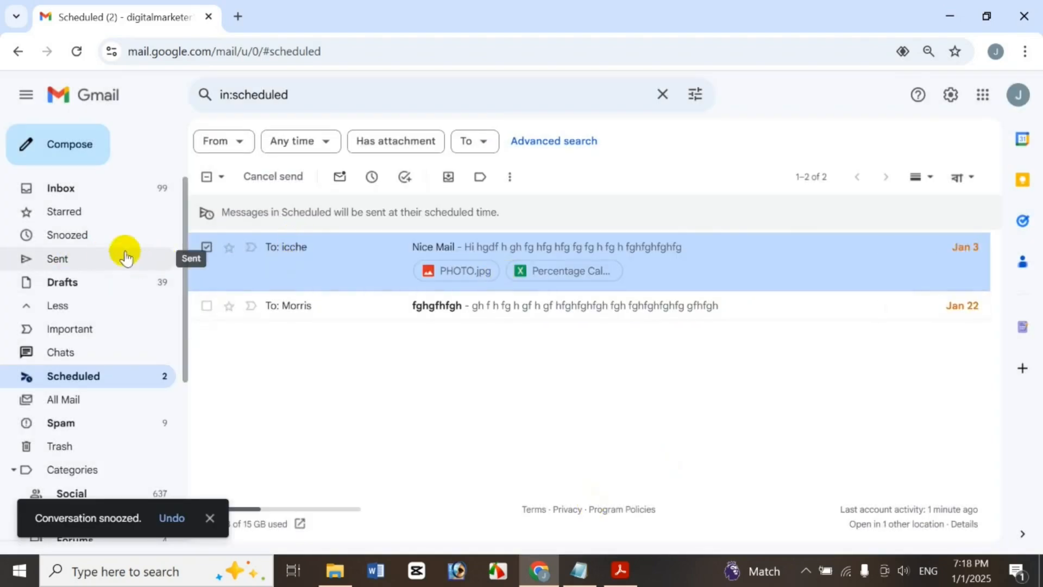
Unsnooze Nice Mail from Snoozed, then reselect it in the Scheduled folder
left_click(97, 238)
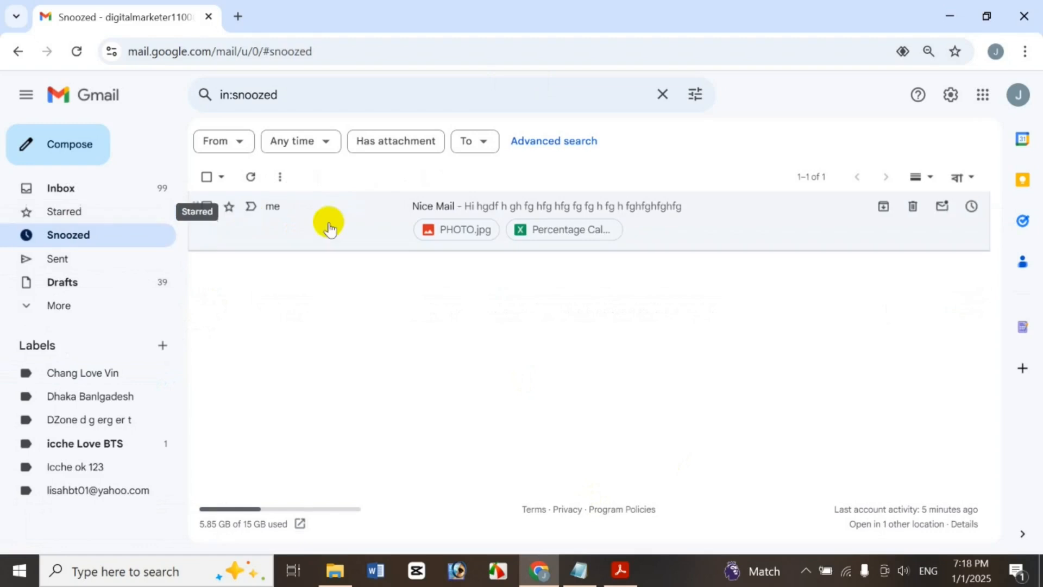
left_click(207, 206)
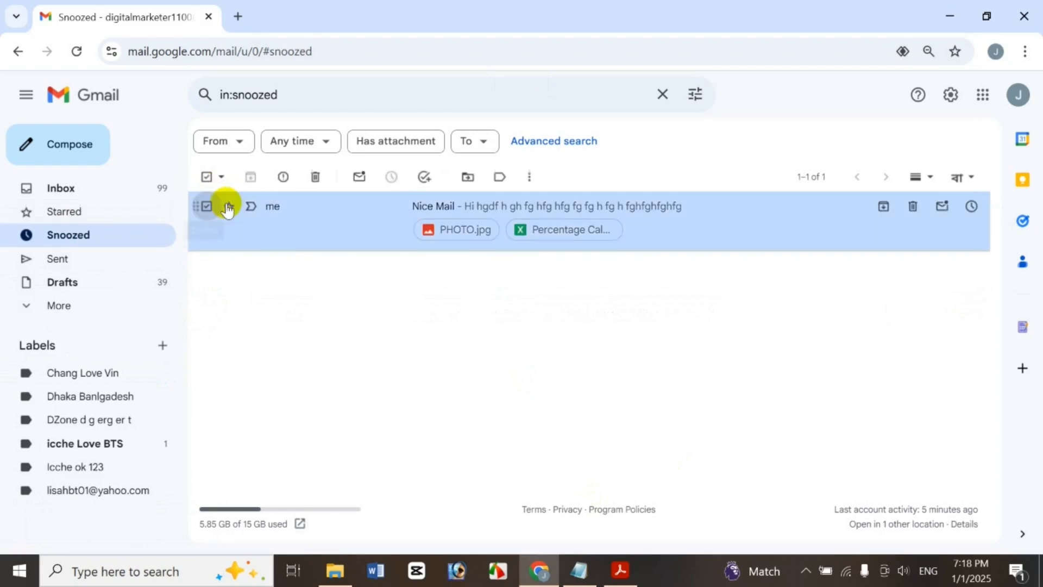
left_click(388, 178)
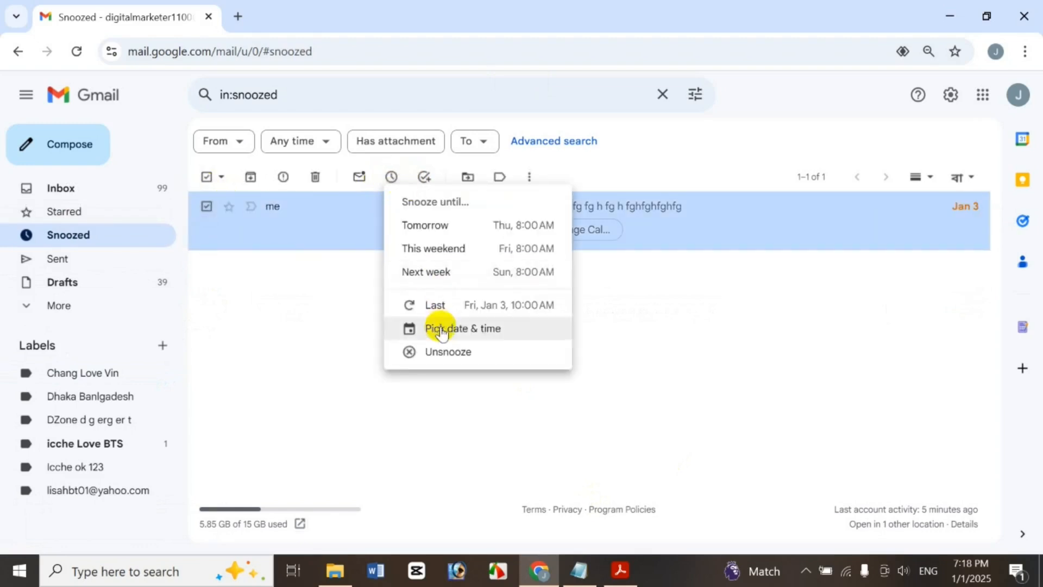
left_click(463, 359)
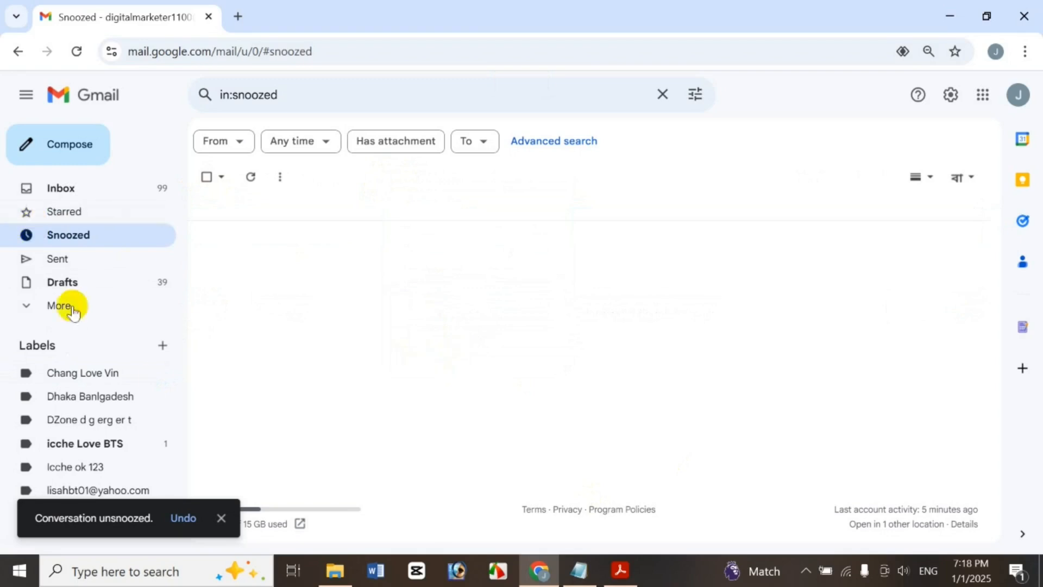
left_click(111, 307)
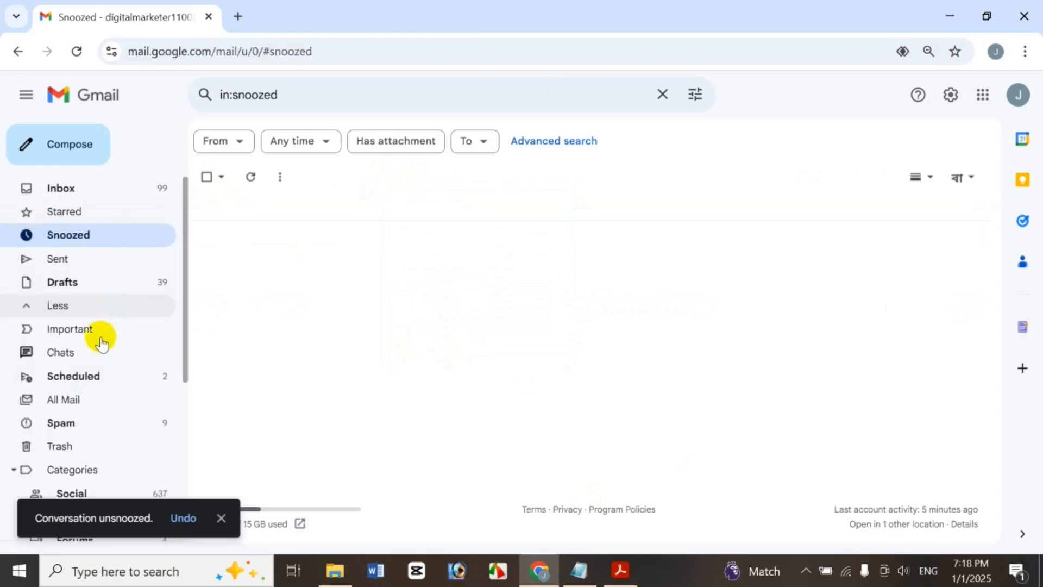
left_click(87, 375)
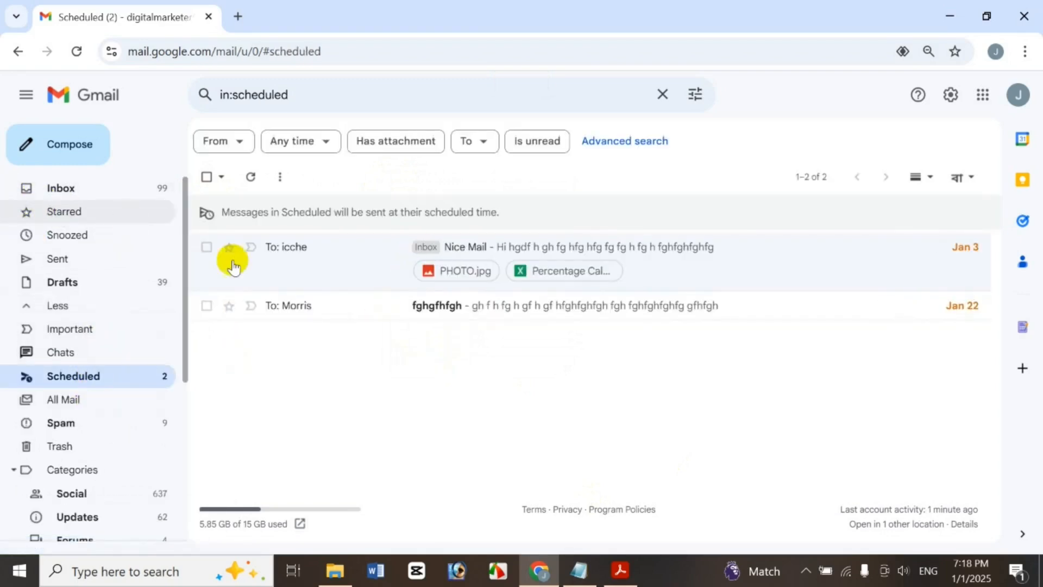
left_click(208, 248)
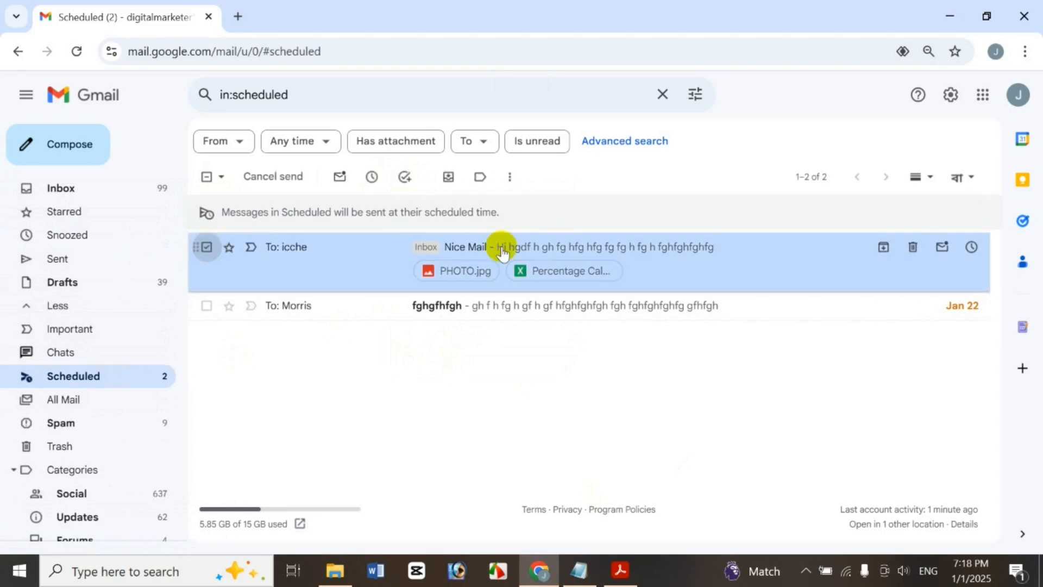
Add Nice Mail to Tasks and create a new task list named 'New Taks'
left_click(405, 176)
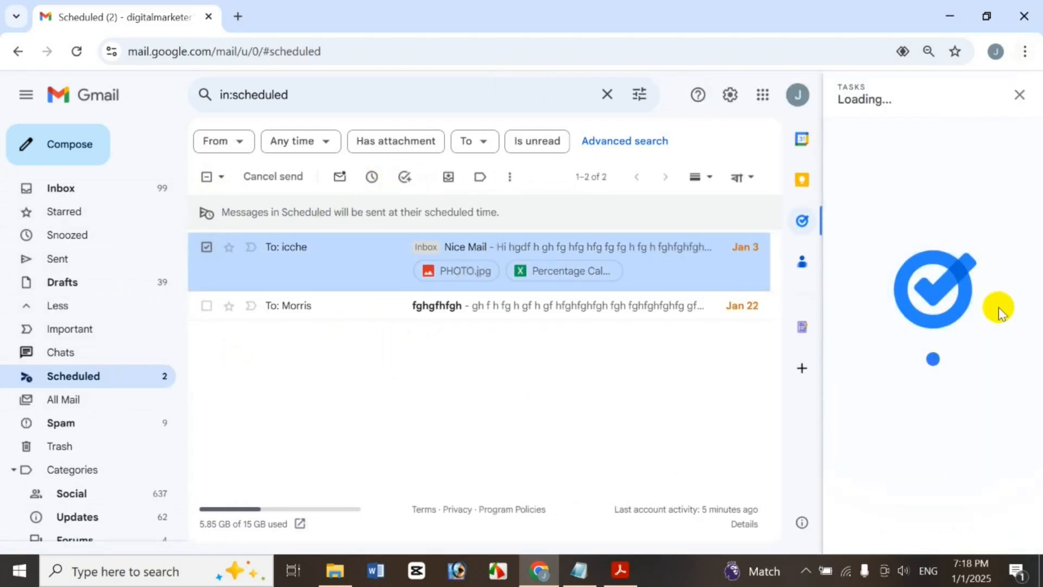
left_click_drag(1040, 154, 1040, 114)
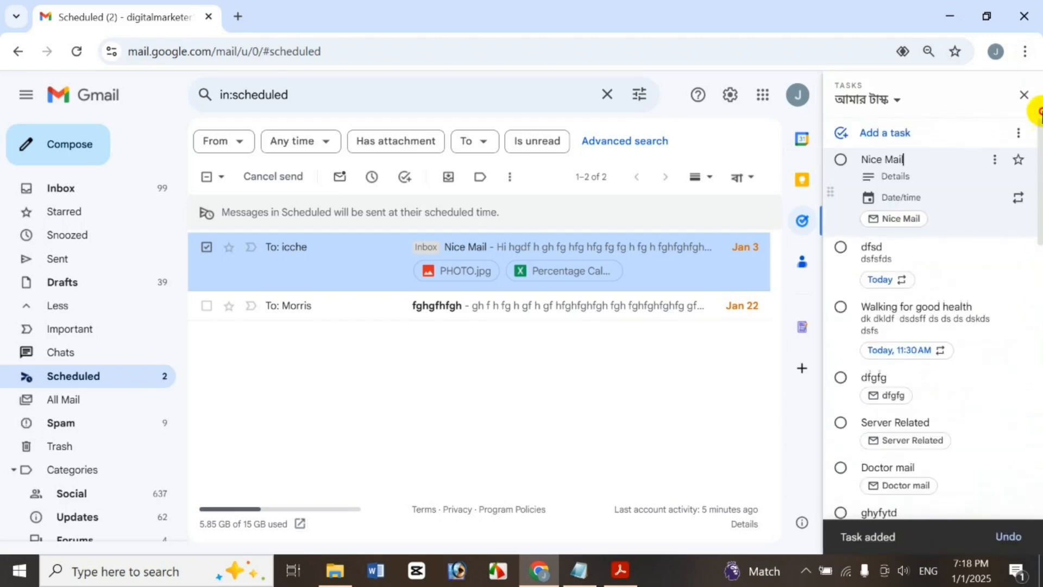
left_click(885, 99)
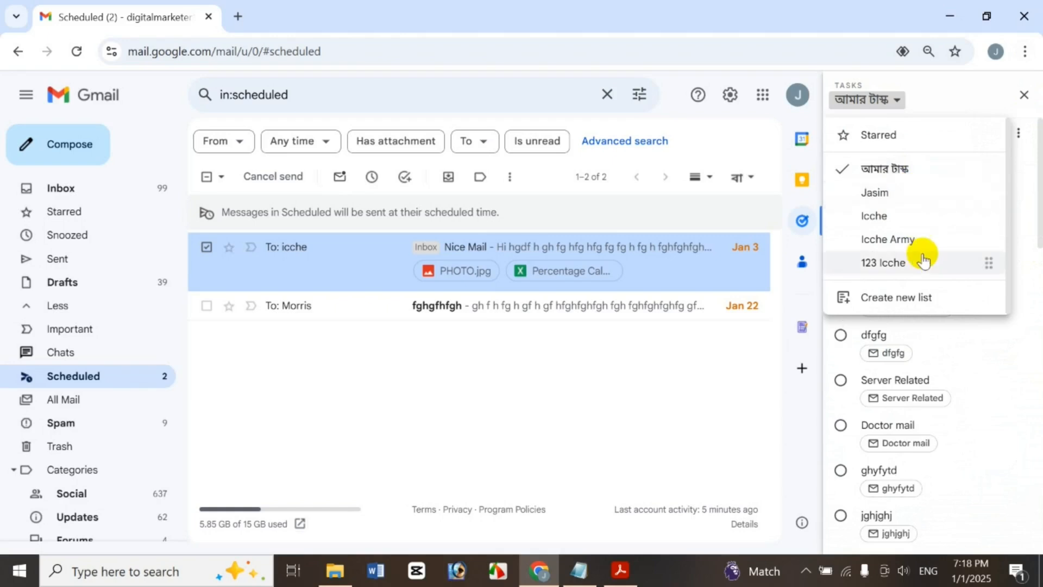
left_click(924, 296)
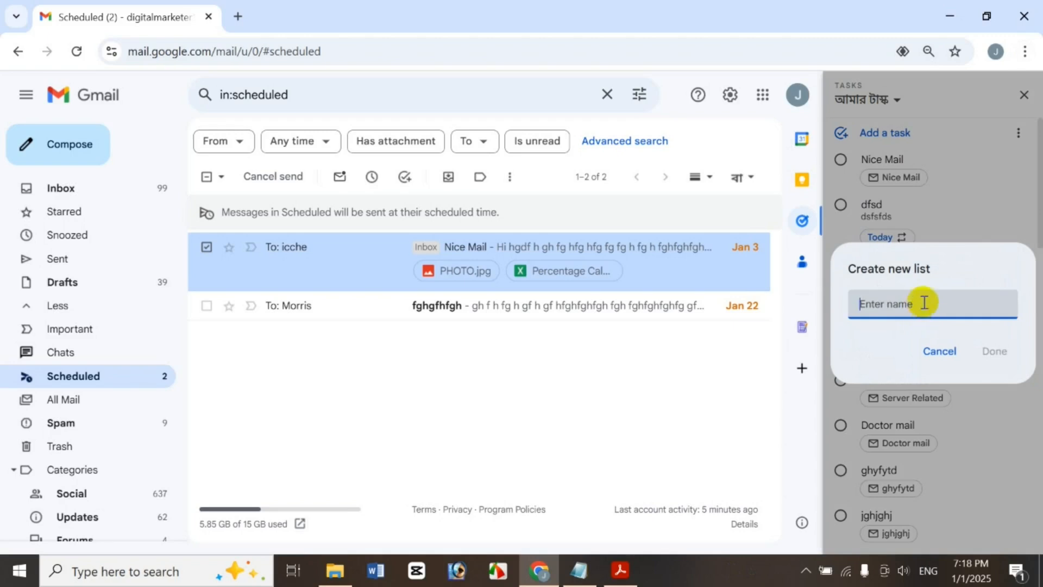
type("N")
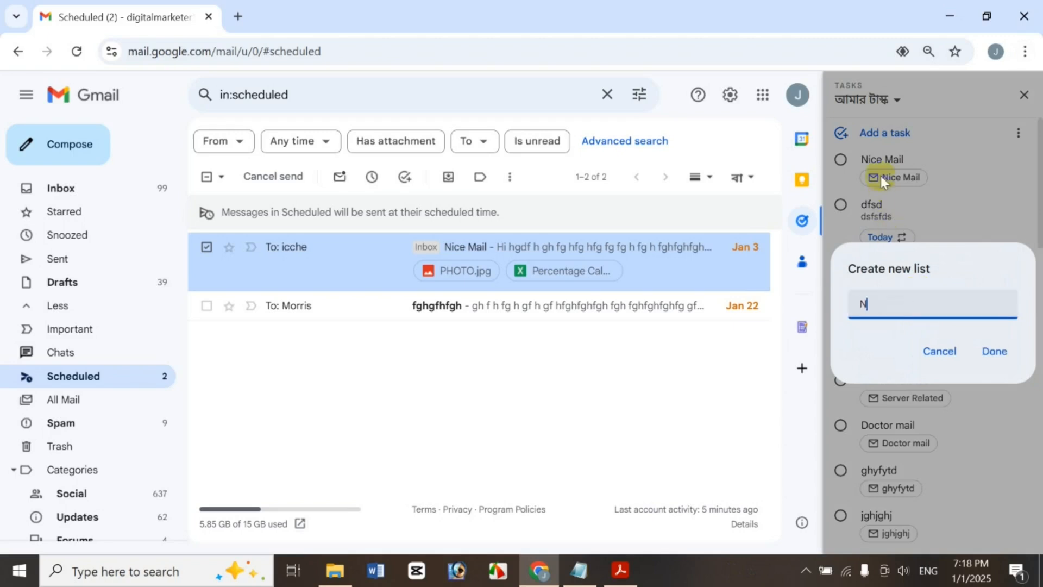
type("ew Taks")
left_click(1004, 356)
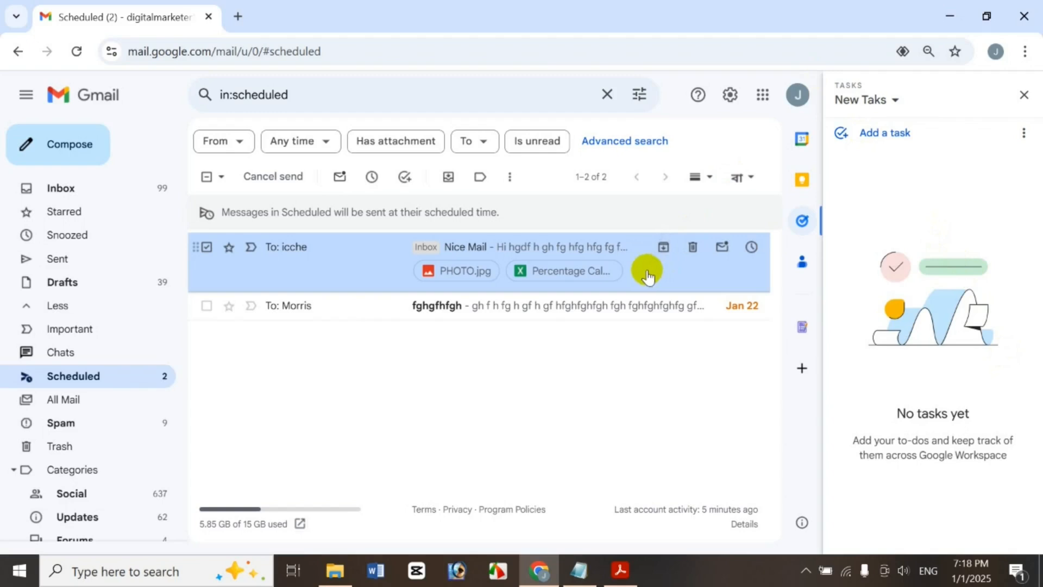
Drag Nice Mail and fghgfhfgh into the New Taks list as tasks
left_click_drag(636, 258, 940, 190)
left_click_drag(558, 304, 875, 209)
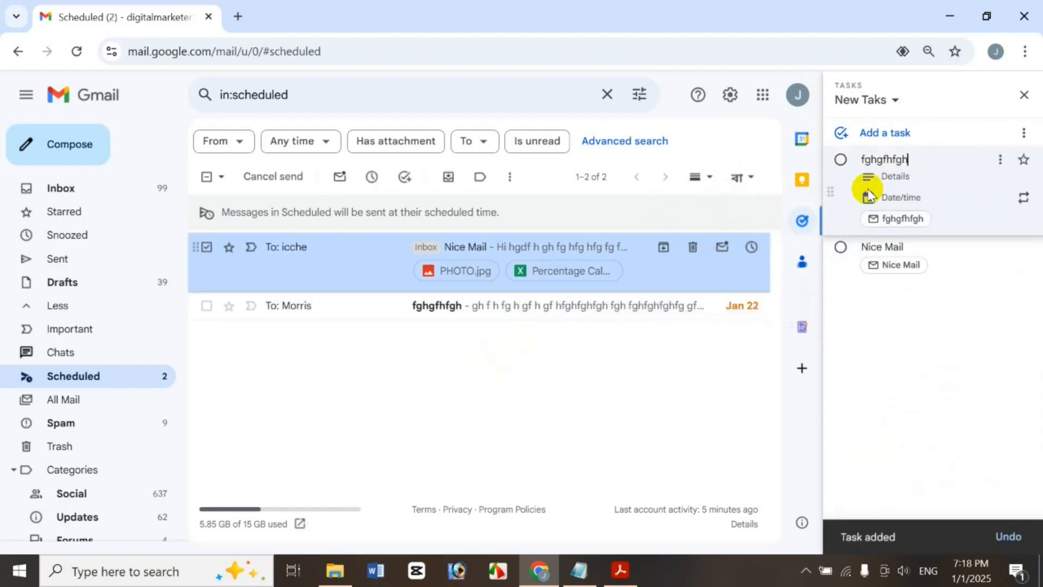
left_click(938, 371)
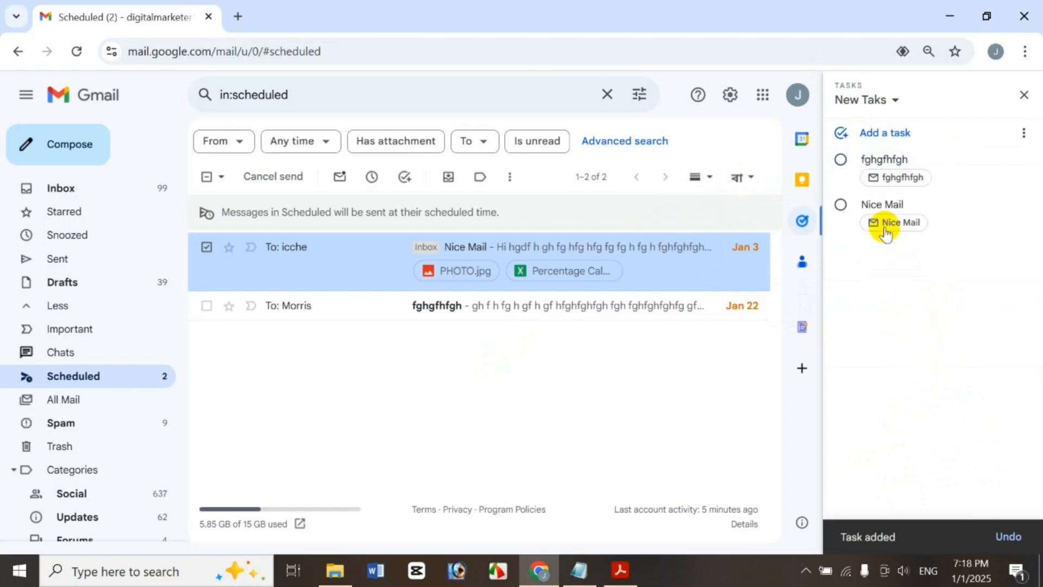
Create task 'vbg' due Jan 16 at 11:30 AM, repeating daily
left_click(901, 134)
type("vb")
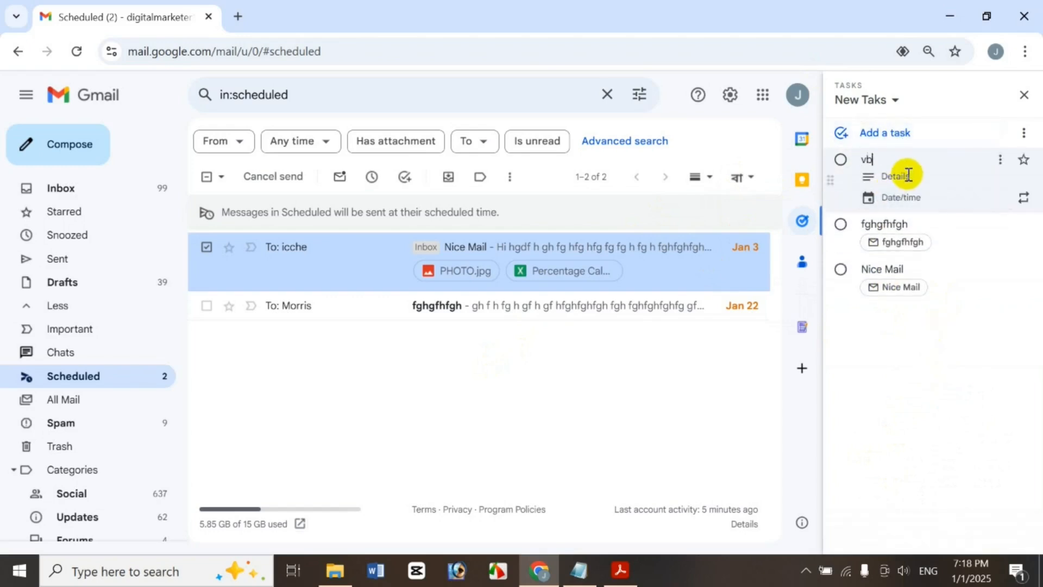
left_click(899, 197)
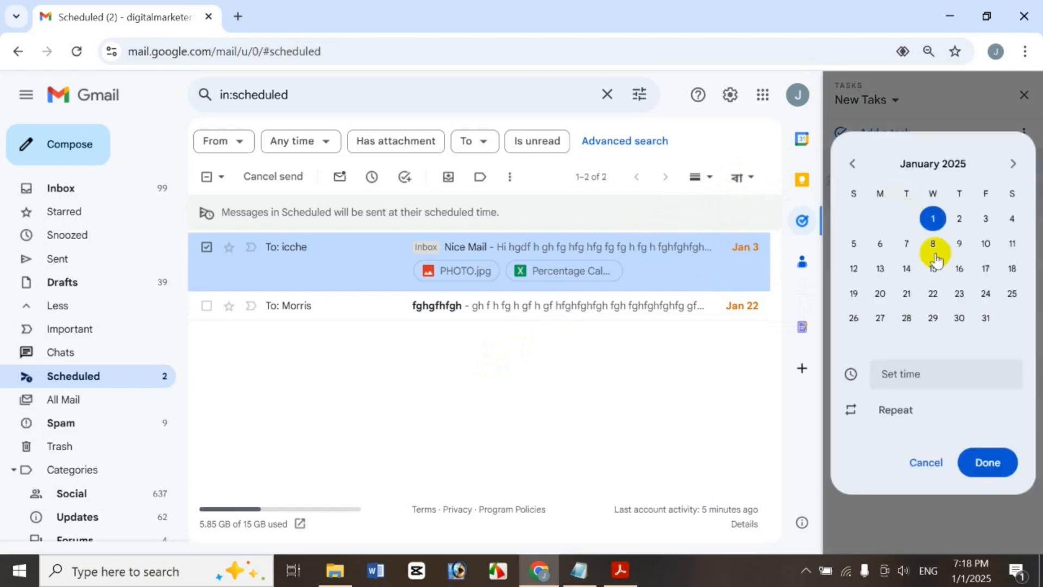
left_click(960, 268)
left_click(915, 383)
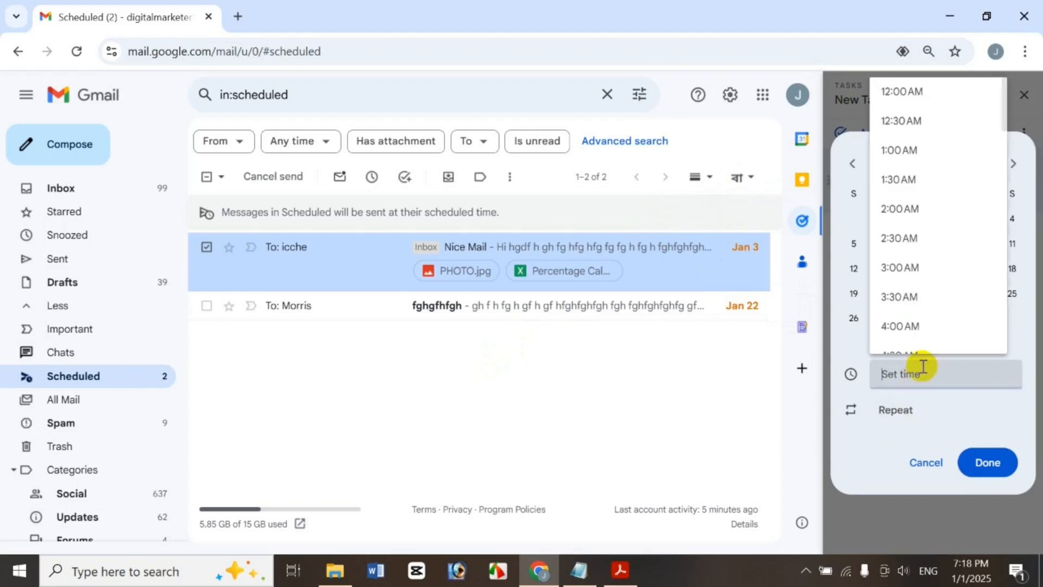
left_click(900, 297)
left_click(902, 406)
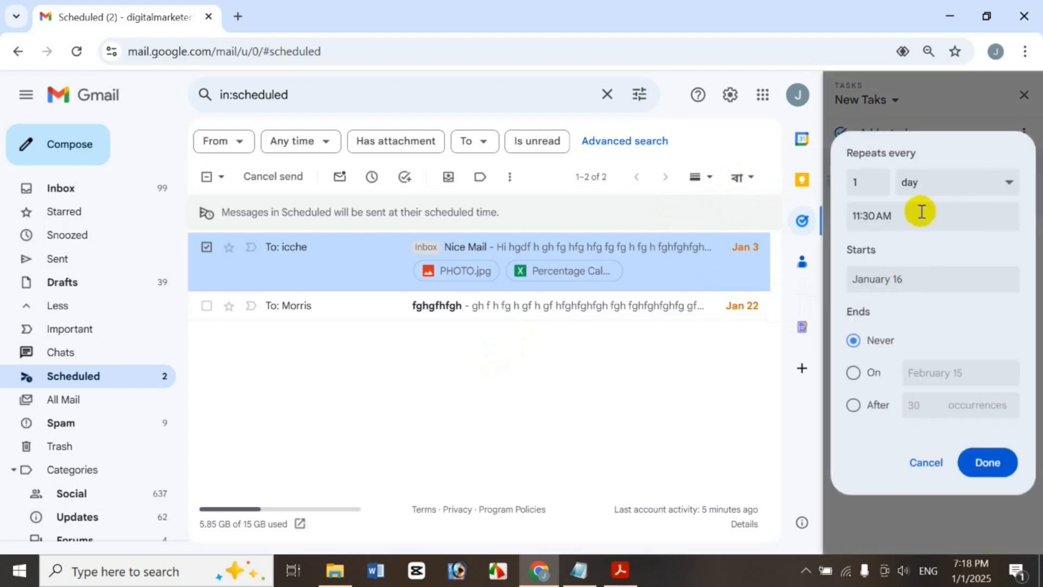
left_click(994, 460)
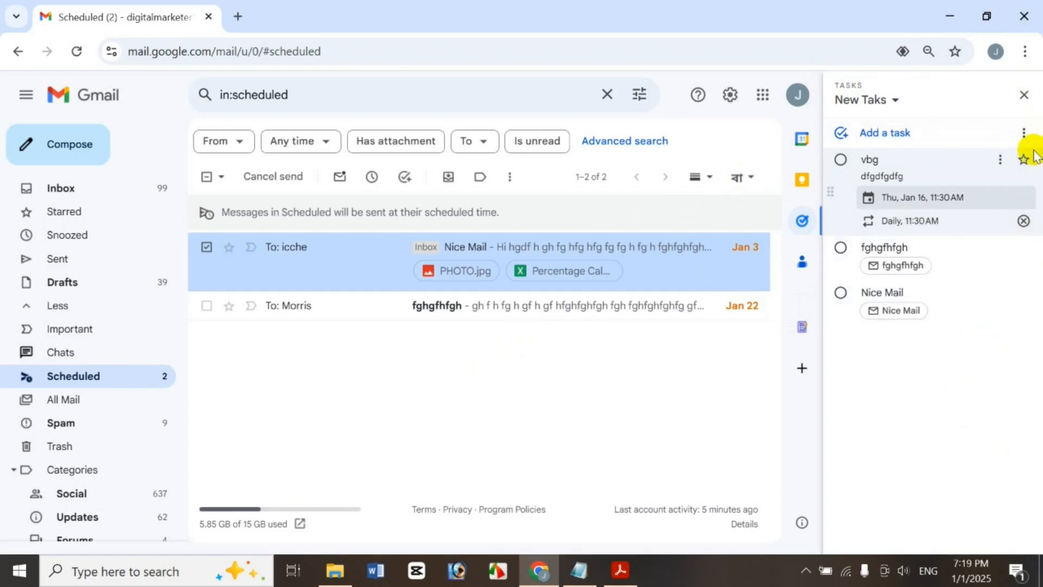
Star the fghgfhfgh task, check the Starred view, then return to the New Taks list
left_click(997, 251)
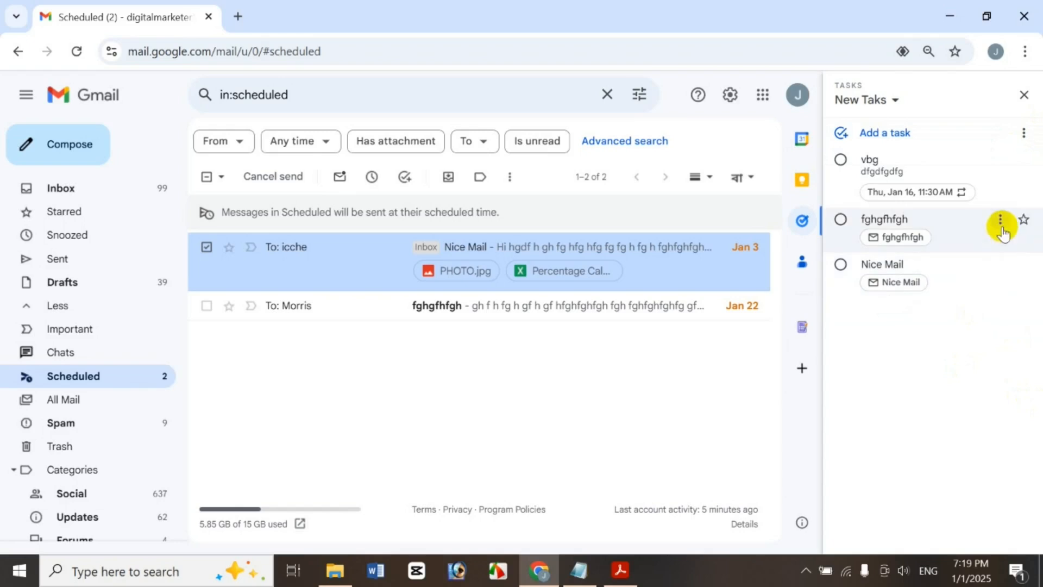
left_click(1024, 220)
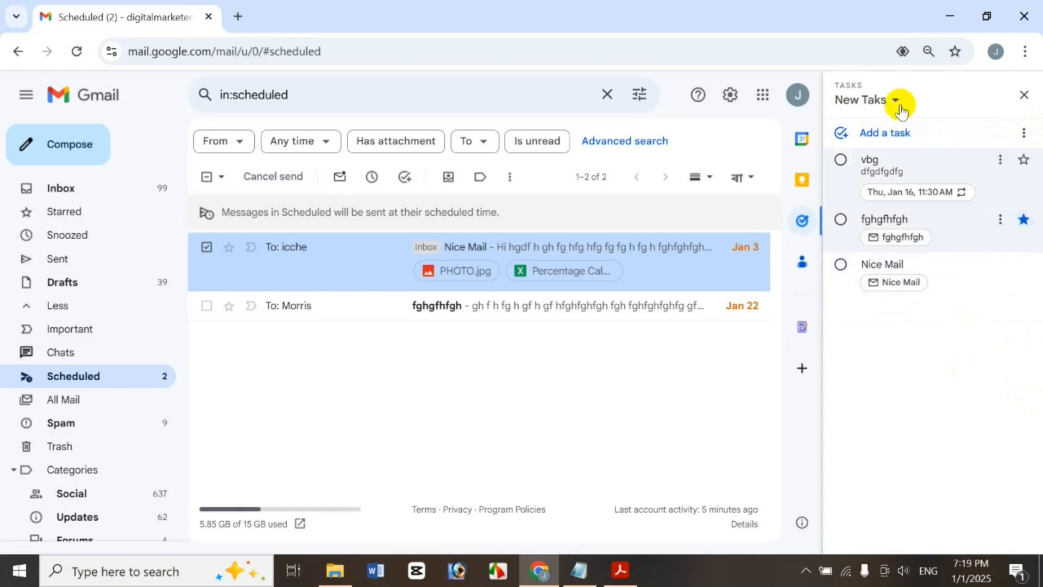
left_click(880, 102)
left_click(878, 136)
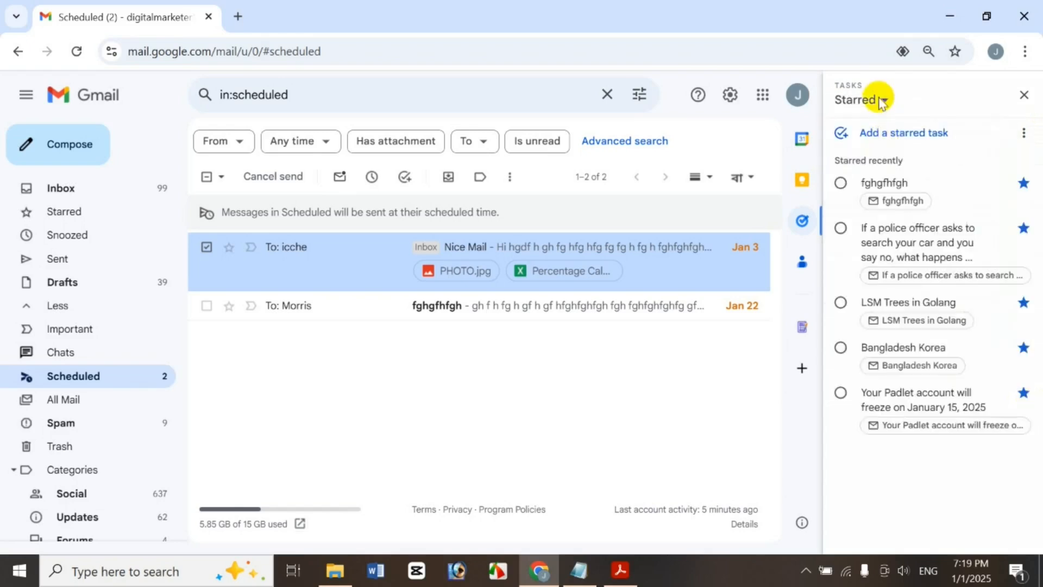
left_click(879, 108)
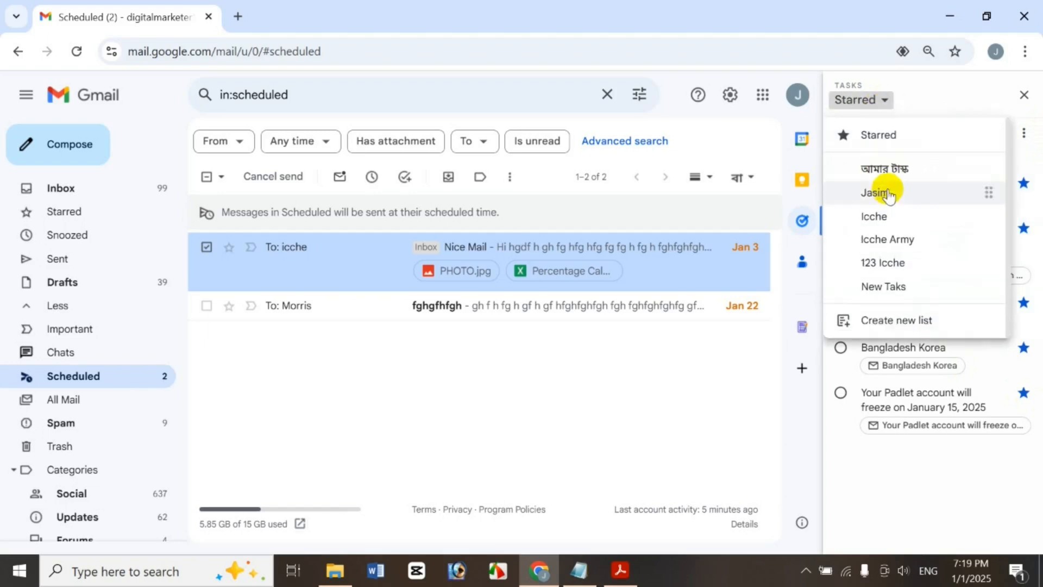
left_click(896, 299)
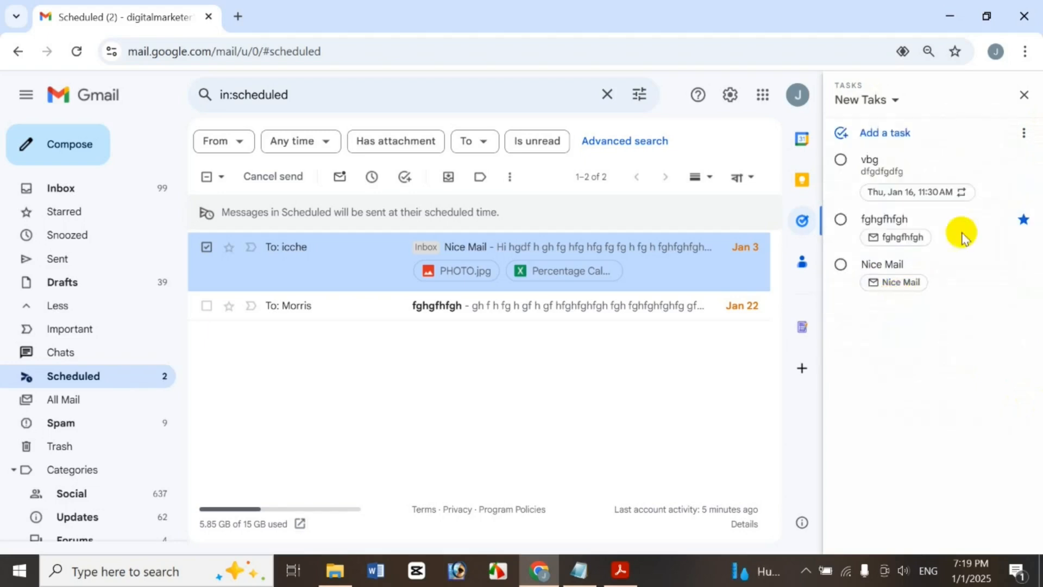
Move fghgfhfgh to the top and add a jh subtask dated January 8
left_click(1000, 221)
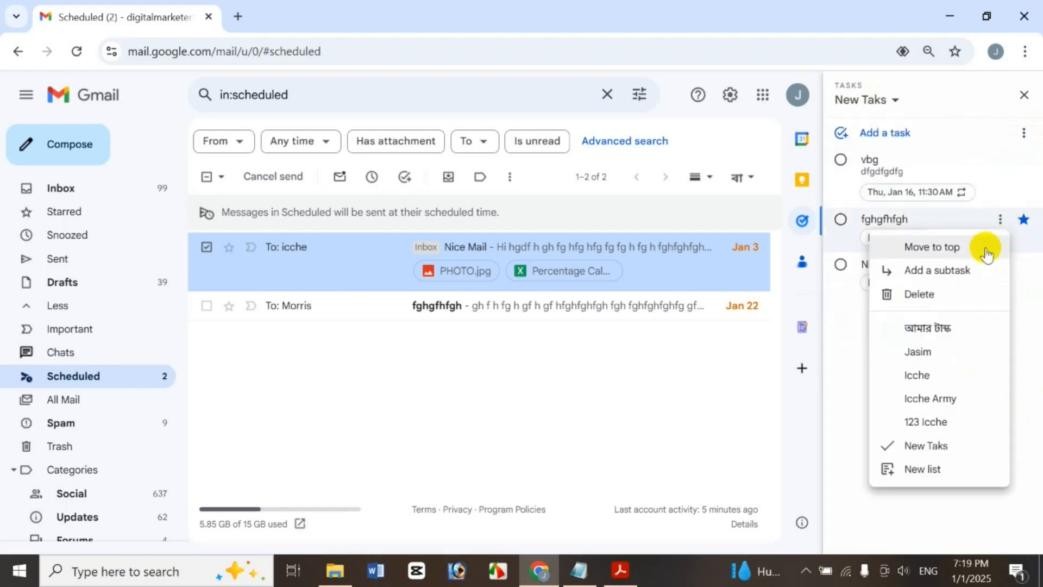
left_click(986, 246)
left_click(1000, 162)
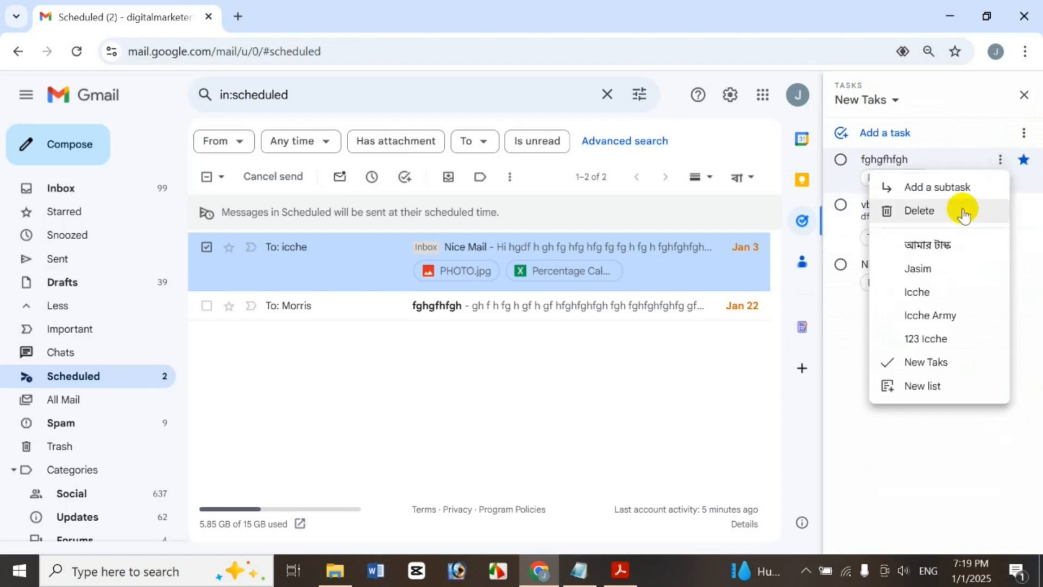
left_click(962, 188)
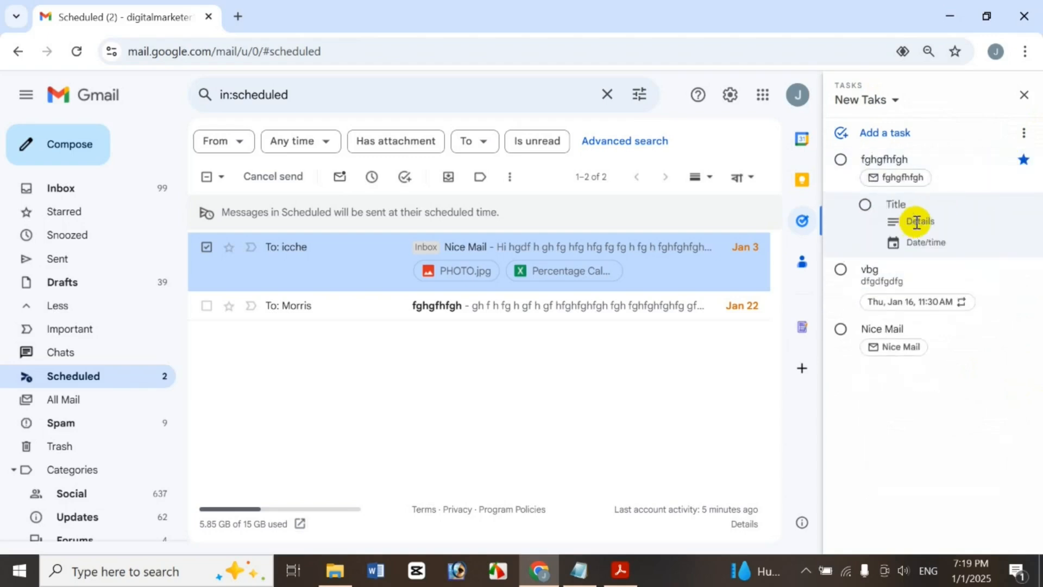
left_click(923, 242)
left_click(933, 261)
left_click(1021, 439)
left_click(1010, 441)
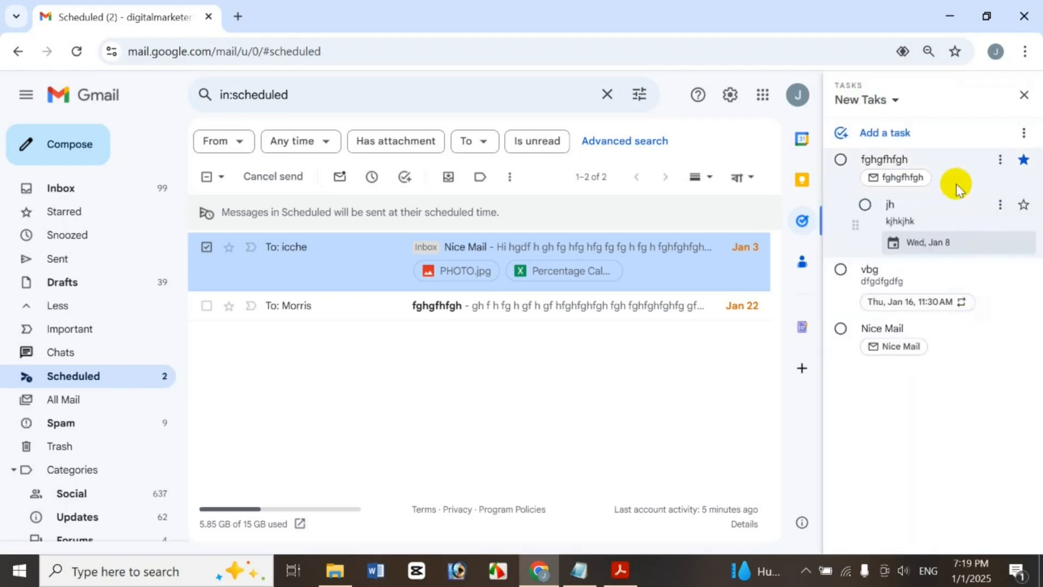
left_click(954, 432)
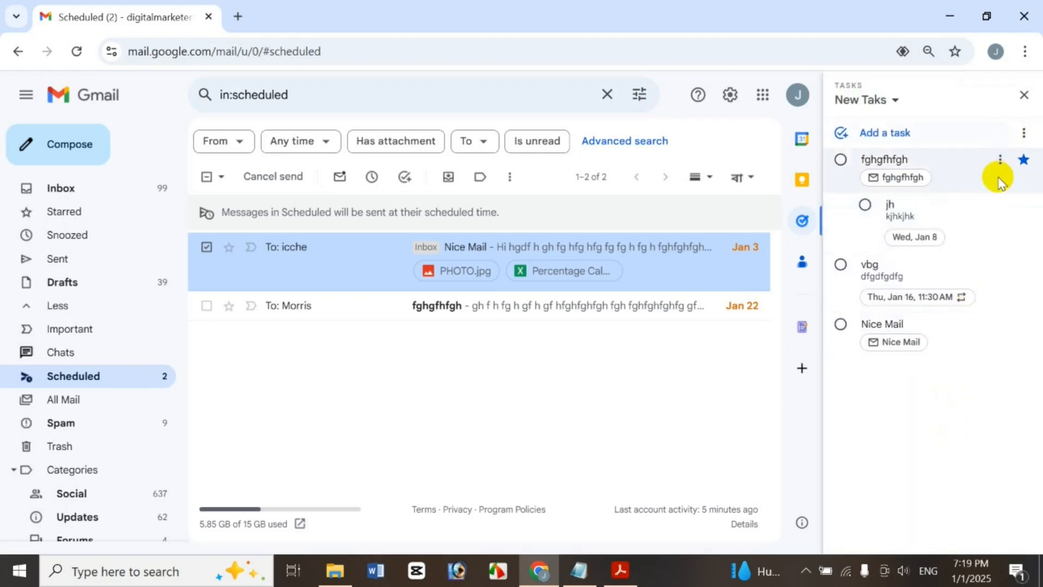
Delete the fghgfhfgh task together with its jh subtask
left_click(1000, 160)
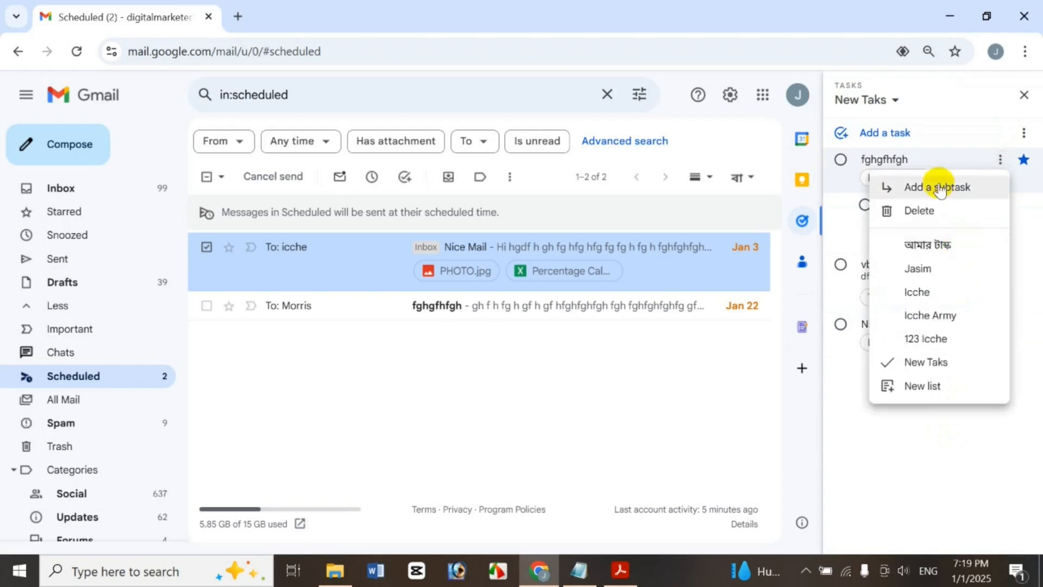
left_click(934, 213)
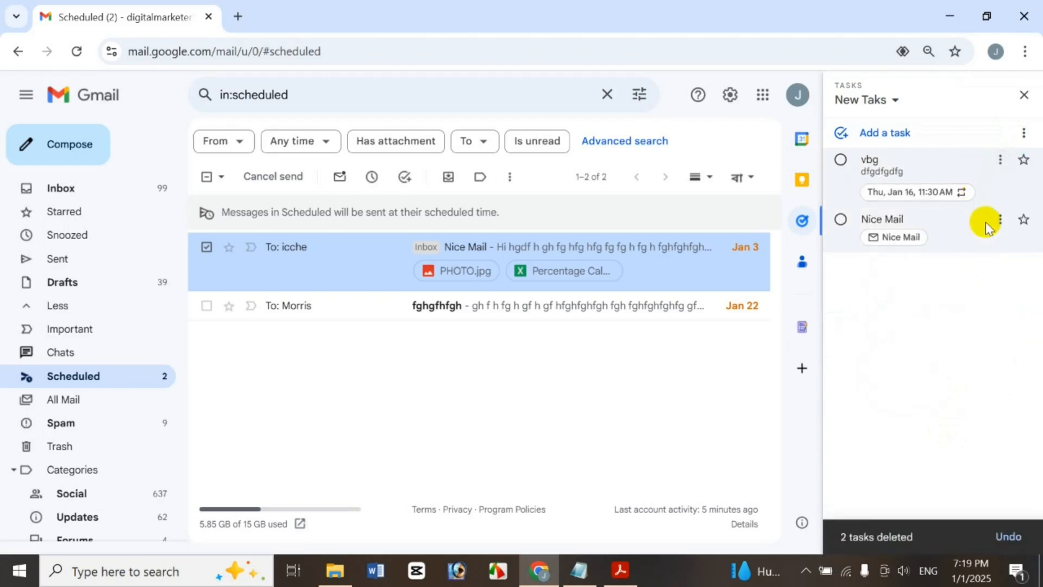
left_click(998, 219)
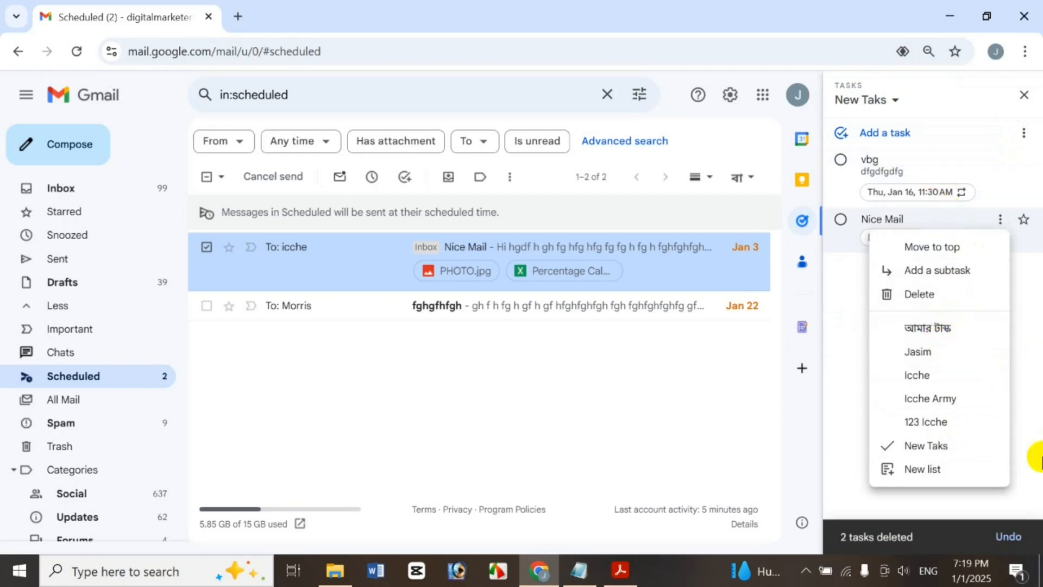
Move the Nice Mail task to Icche Army and switch to that list
left_click(940, 397)
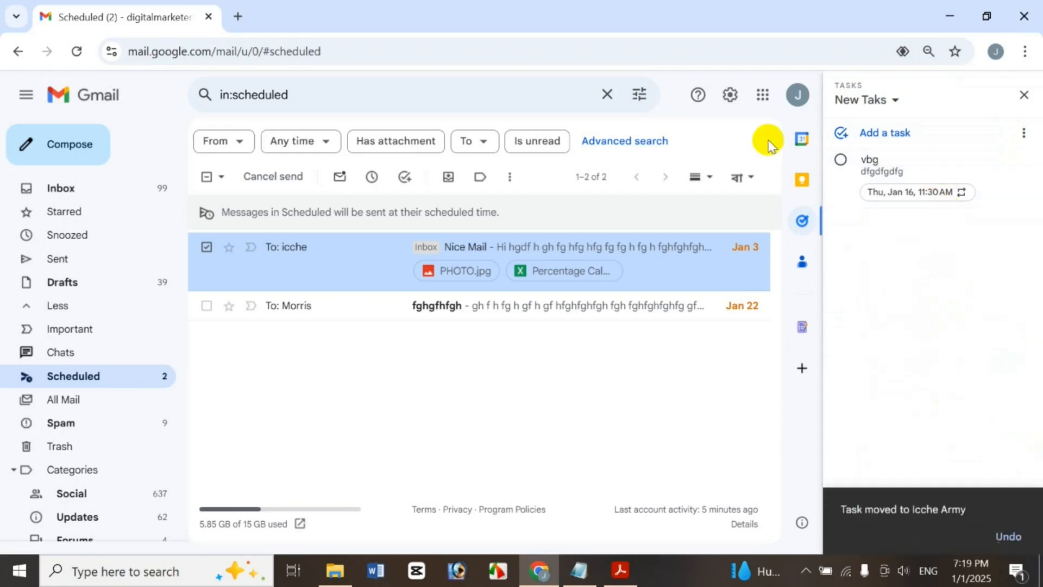
left_click(896, 103)
left_click(924, 234)
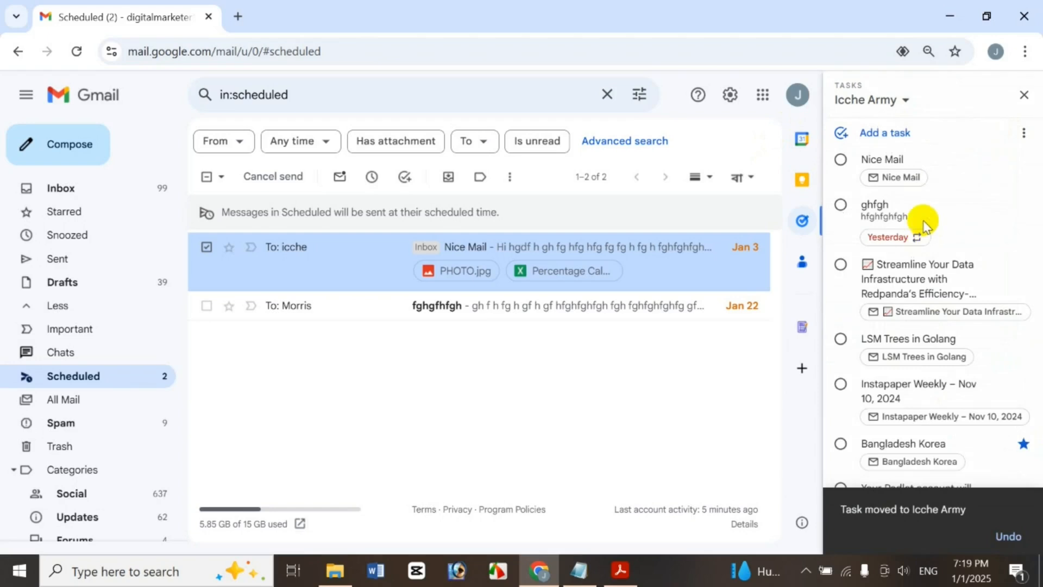
left_click(841, 163)
Move Nice Mail back to New Taks and switch to the New Taks list
left_click(1002, 165)
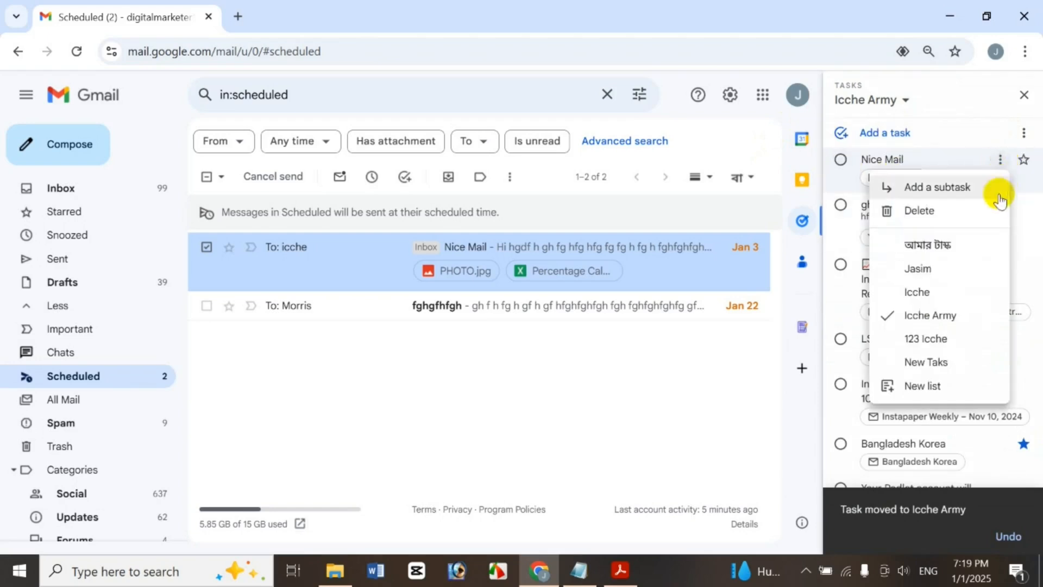
left_click(951, 373)
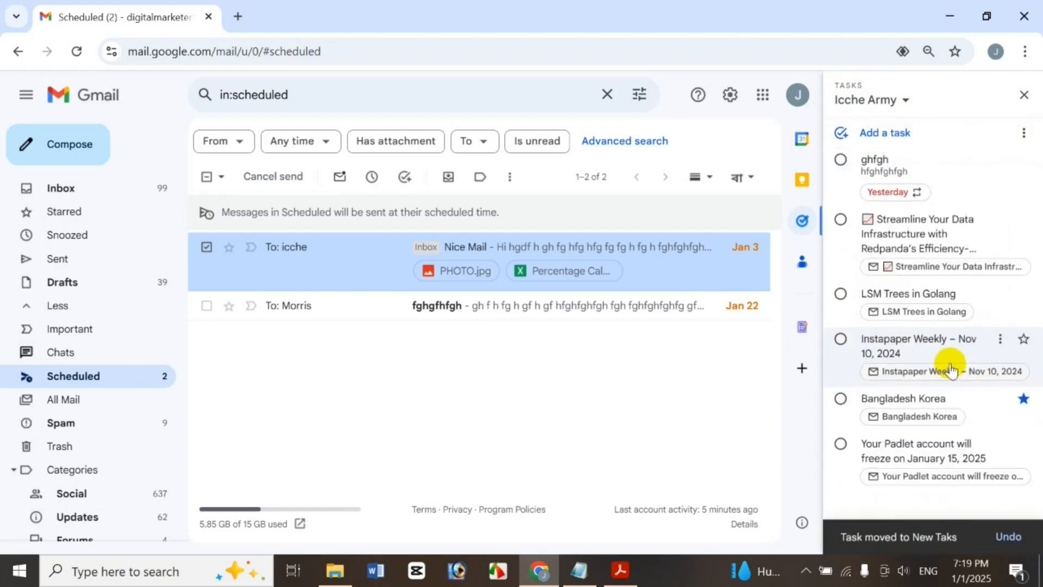
left_click(875, 98)
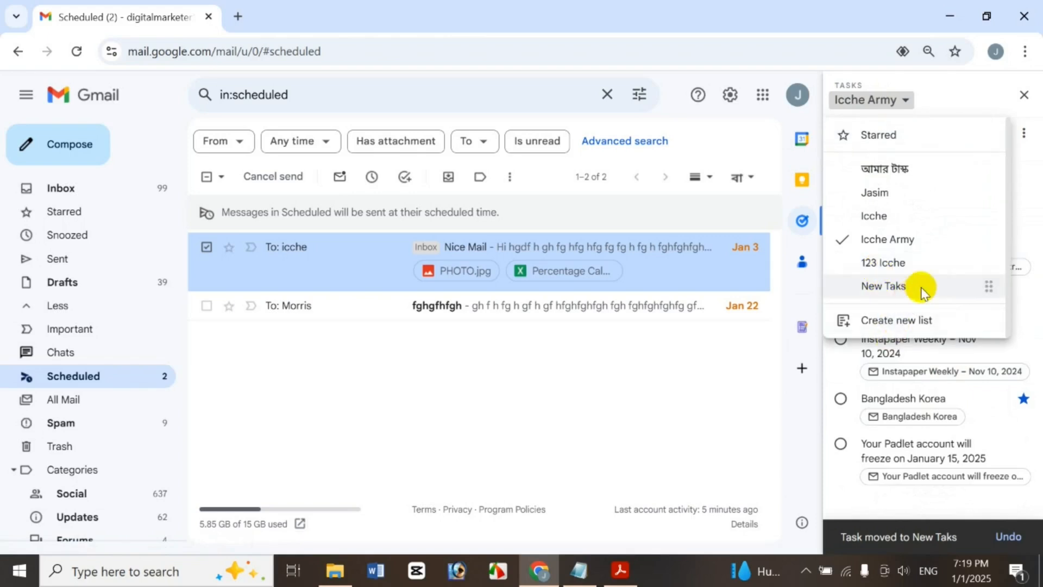
left_click(891, 285)
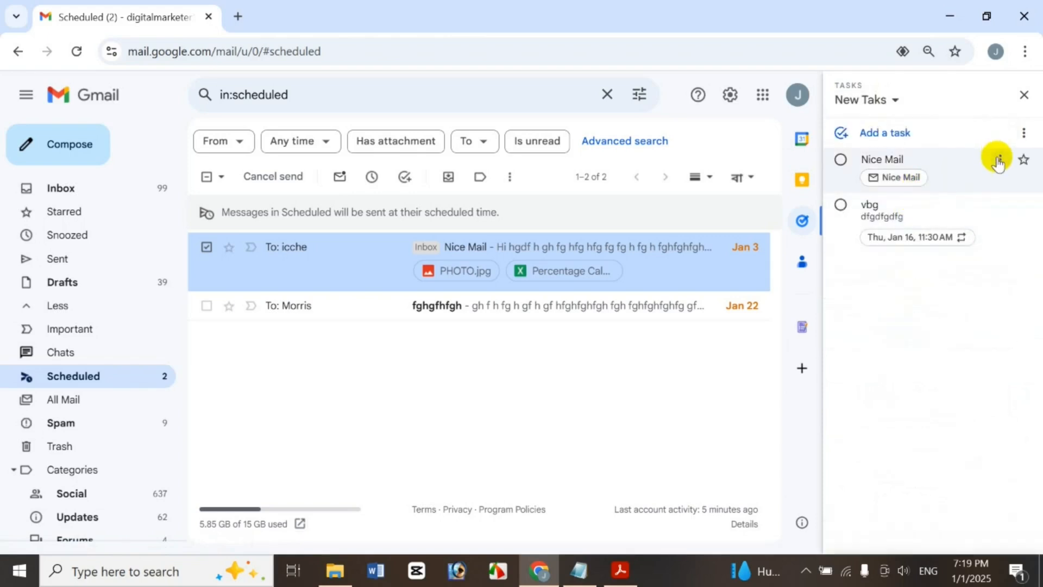
left_click(1000, 159)
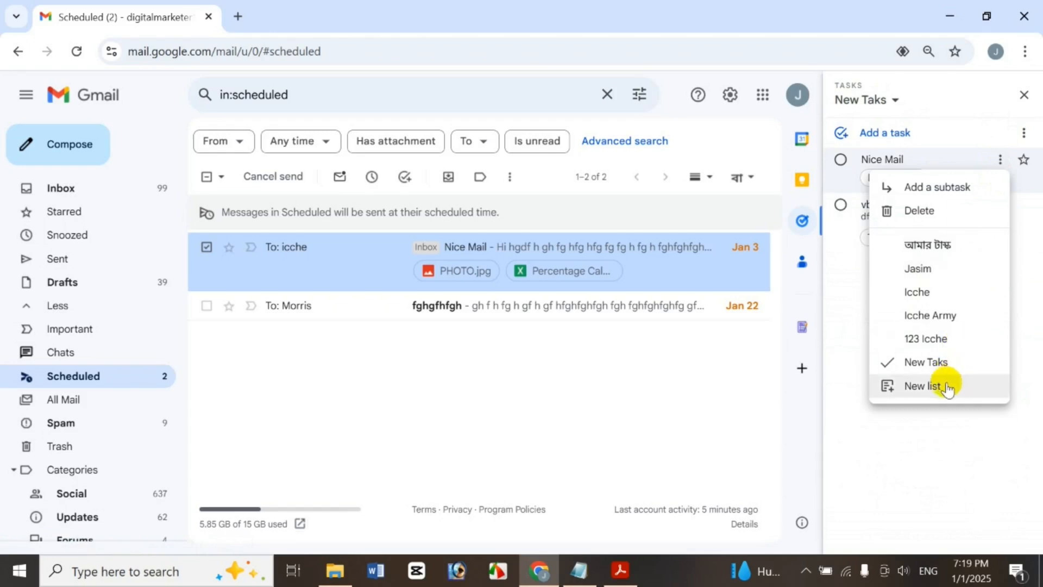
left_click(1029, 135)
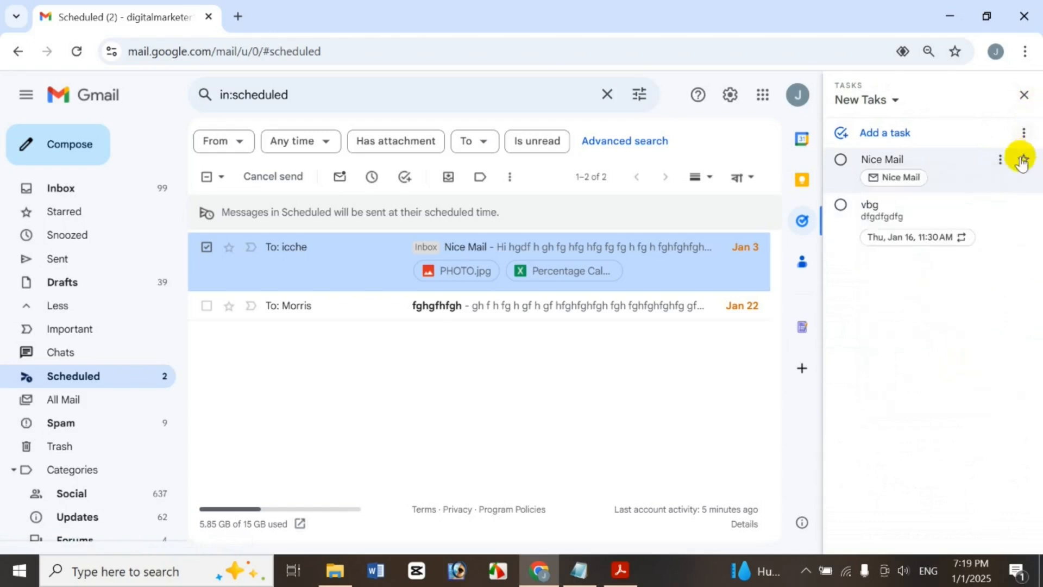
Rename the New Taks list to 'New Taks 230 859'
left_click(1026, 137)
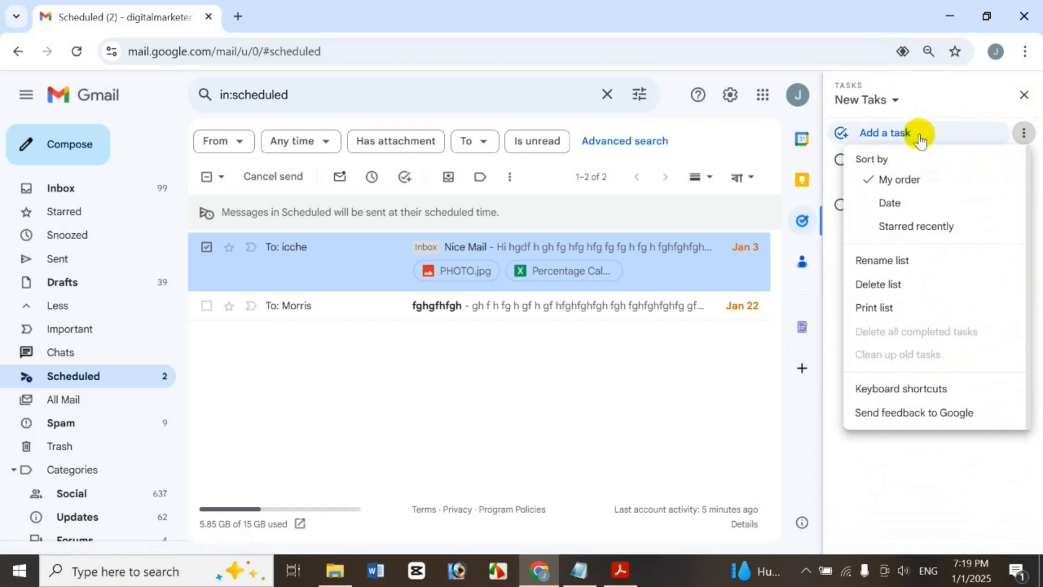
left_click(929, 263)
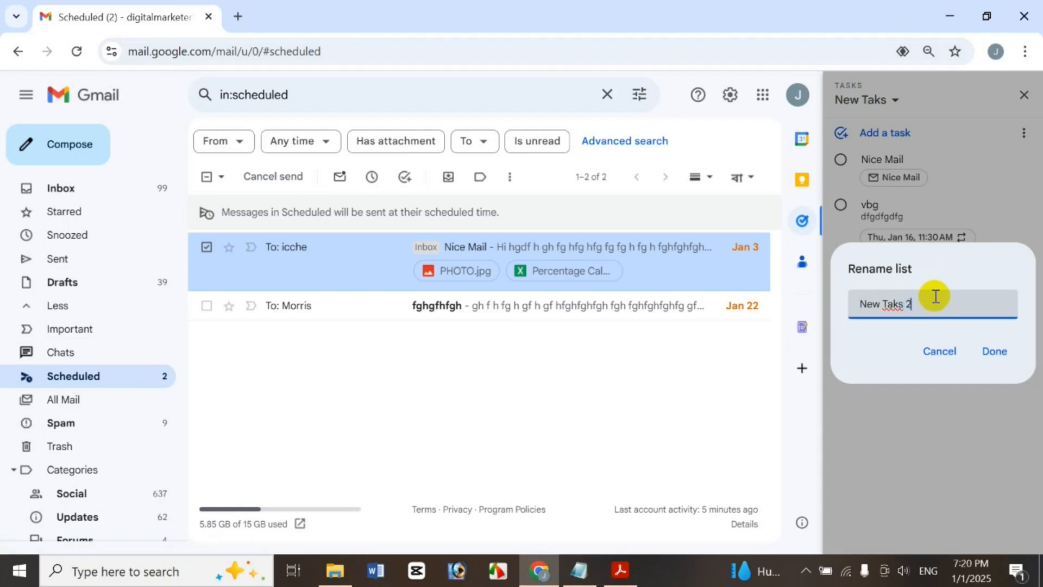
left_click(977, 366)
Delete the New Taks 230 859 list and close the Tasks panel
left_click(1024, 134)
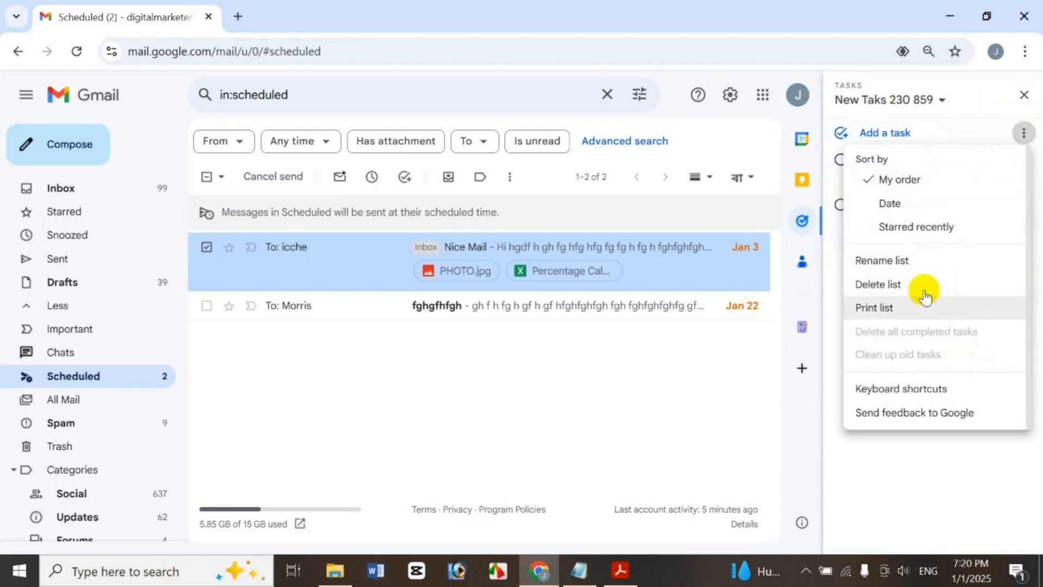
left_click(917, 285)
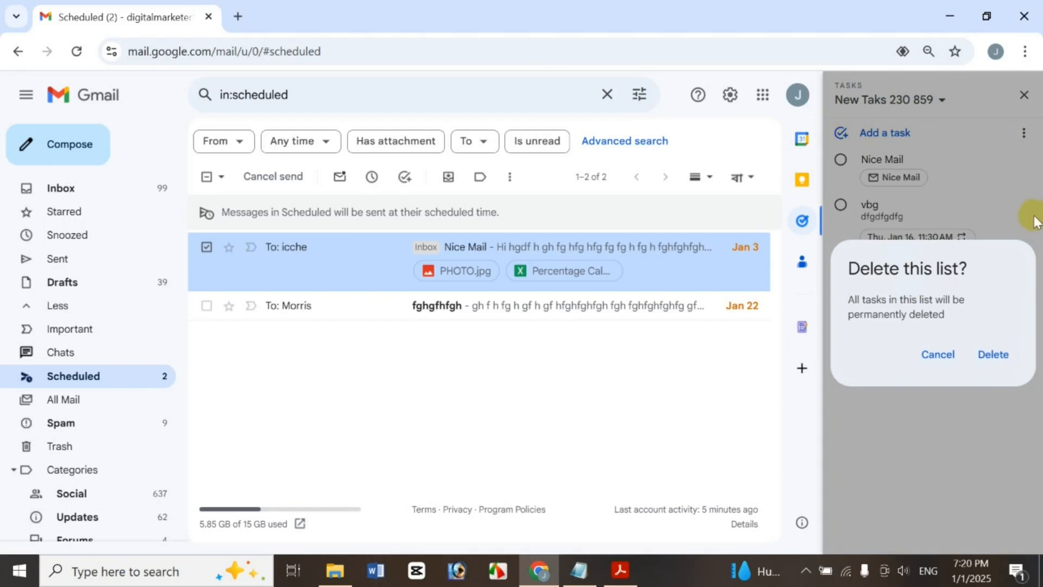
left_click(988, 356)
left_click(1024, 96)
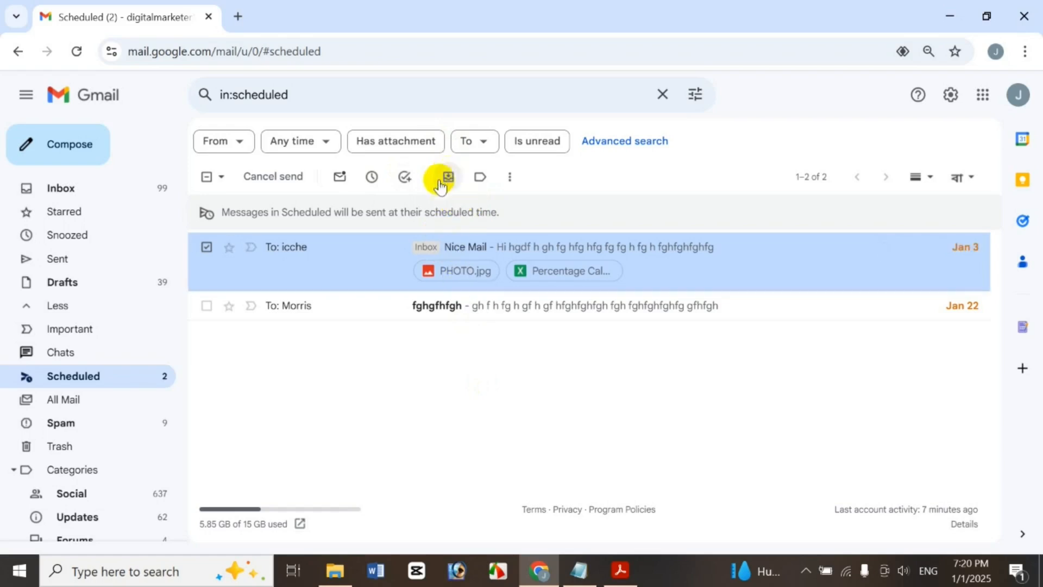
Start creating a new label for Nice Mail from Label as, then cancel the New label dialog
left_click(490, 174)
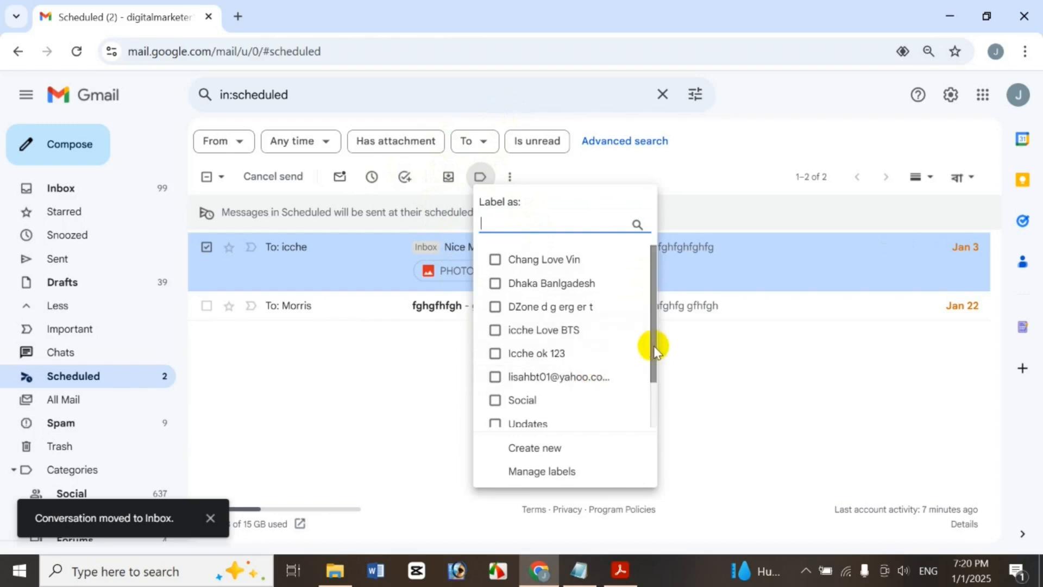
scroll(652, 364, "down", 2)
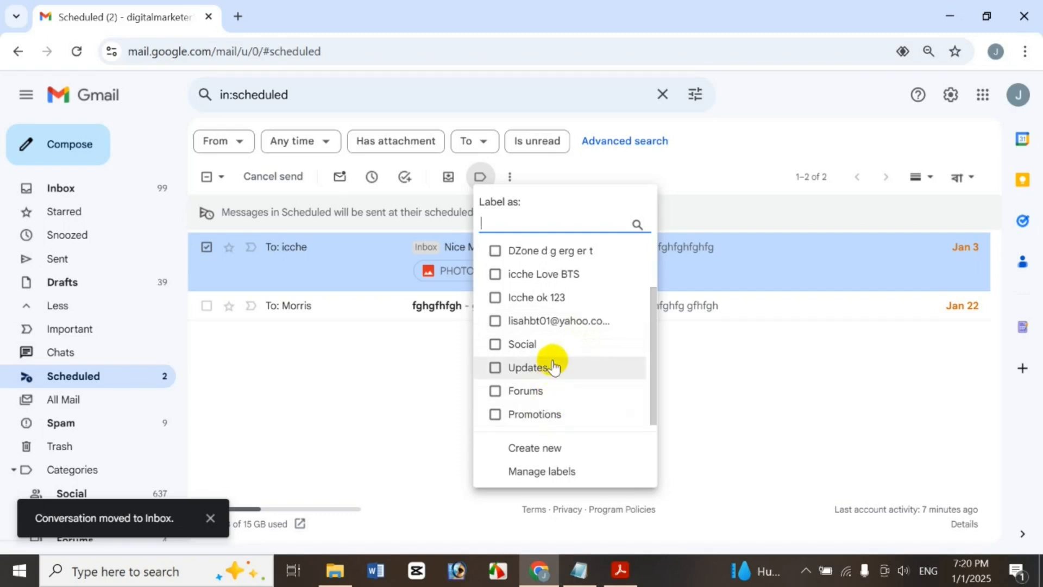
left_click(549, 449)
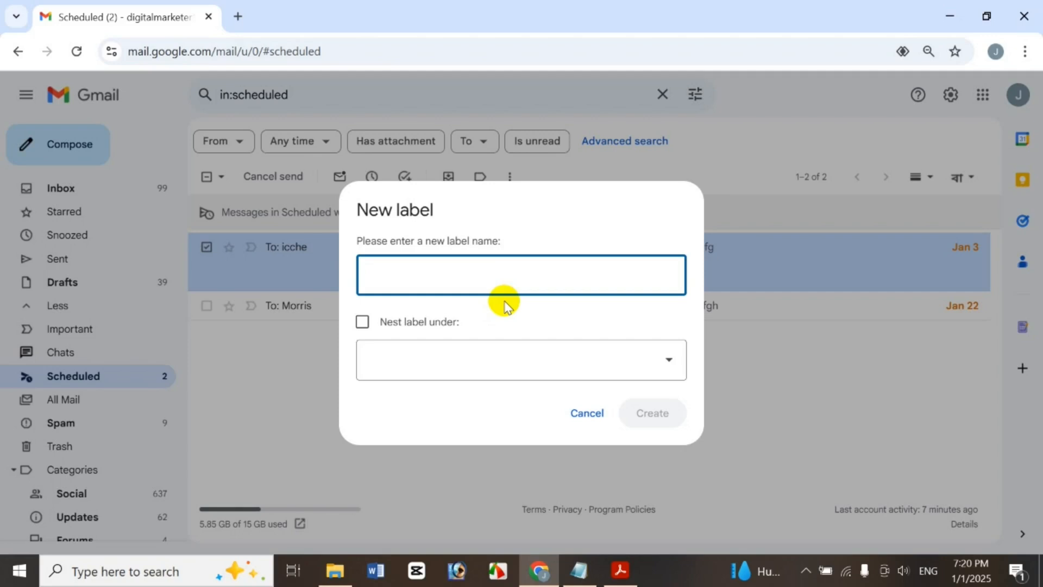
left_click(587, 414)
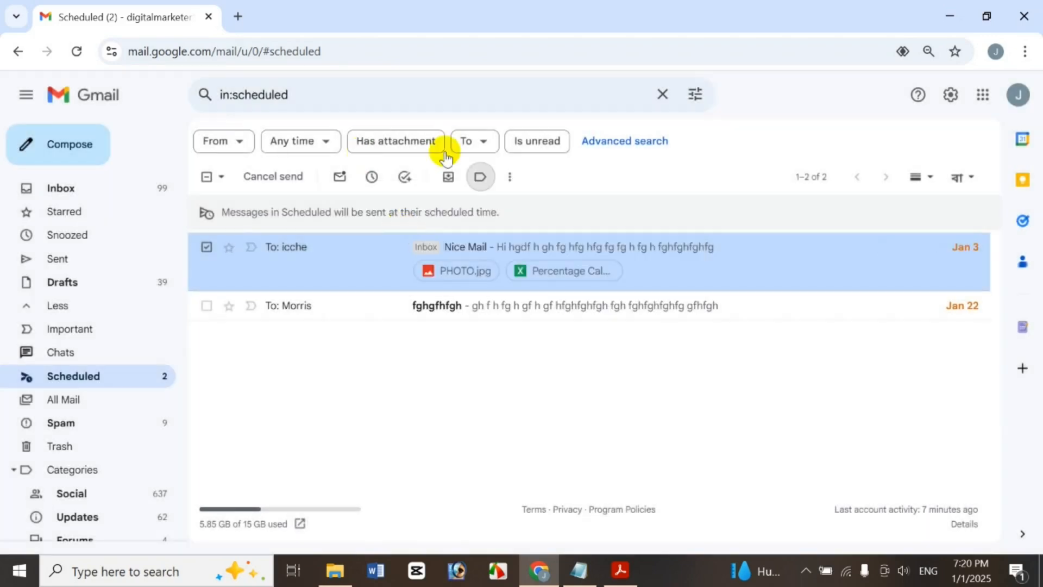
Mark Nice Mail as important, then as not important again
left_click(508, 178)
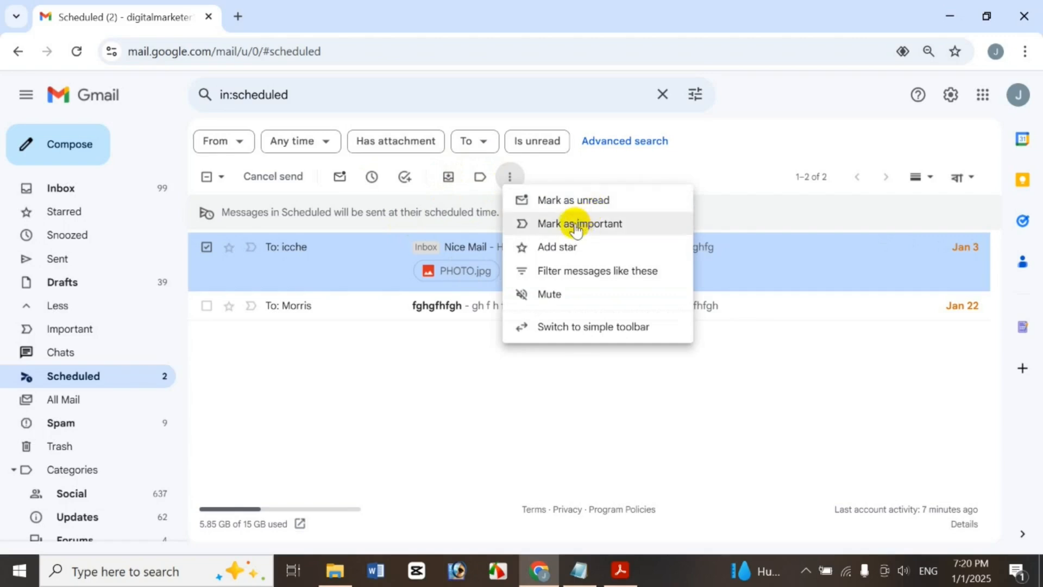
left_click(575, 227)
left_click(514, 178)
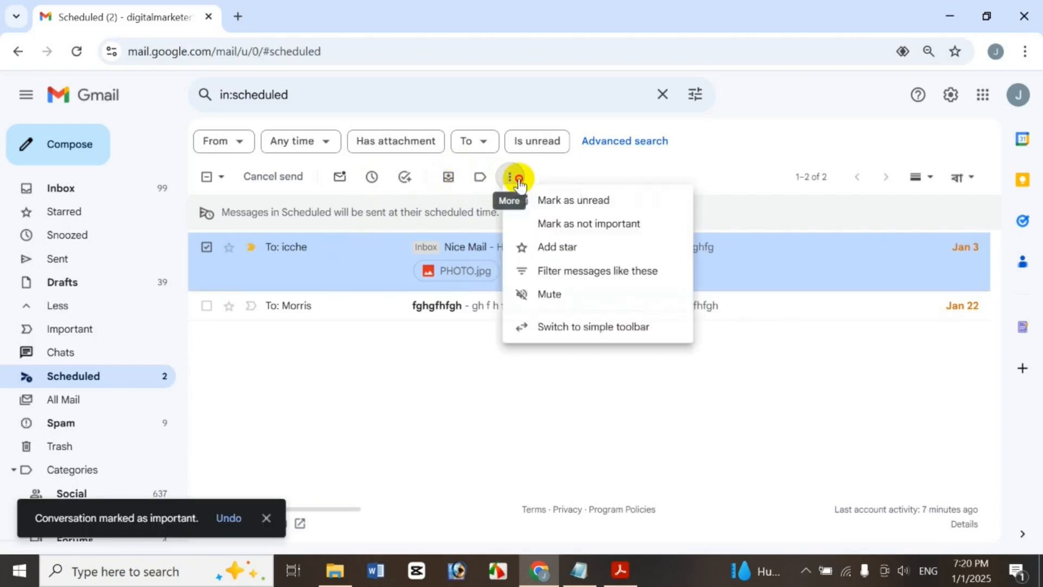
left_click(562, 228)
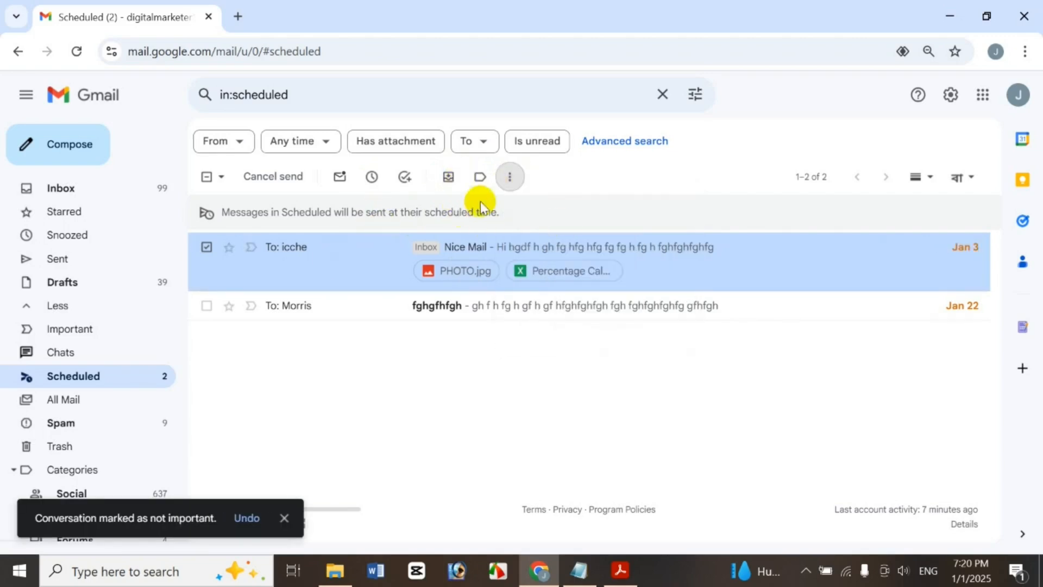
Star and unstar Nice Mail, then mute the conversation
left_click(509, 178)
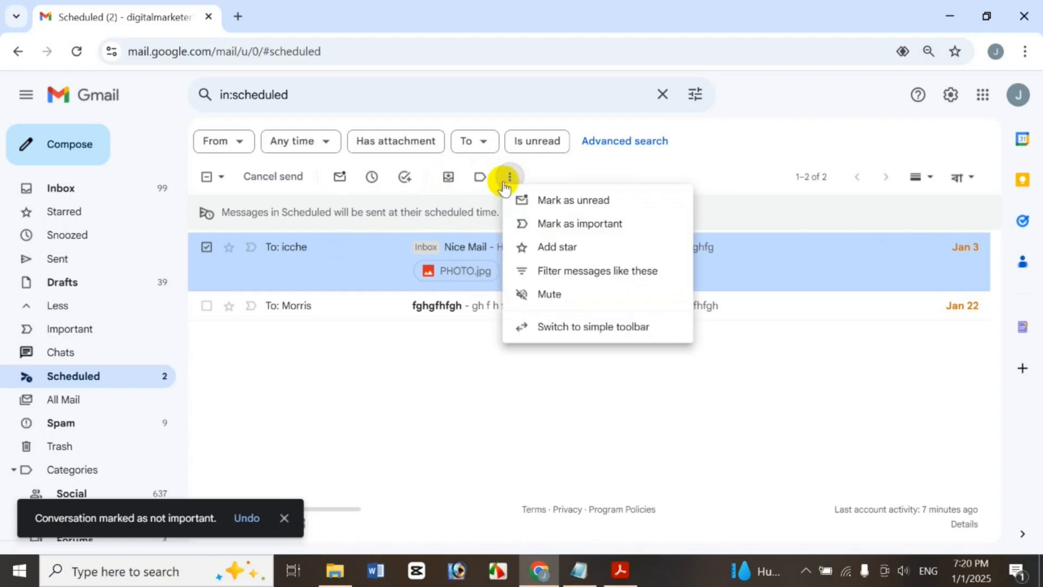
left_click(568, 250)
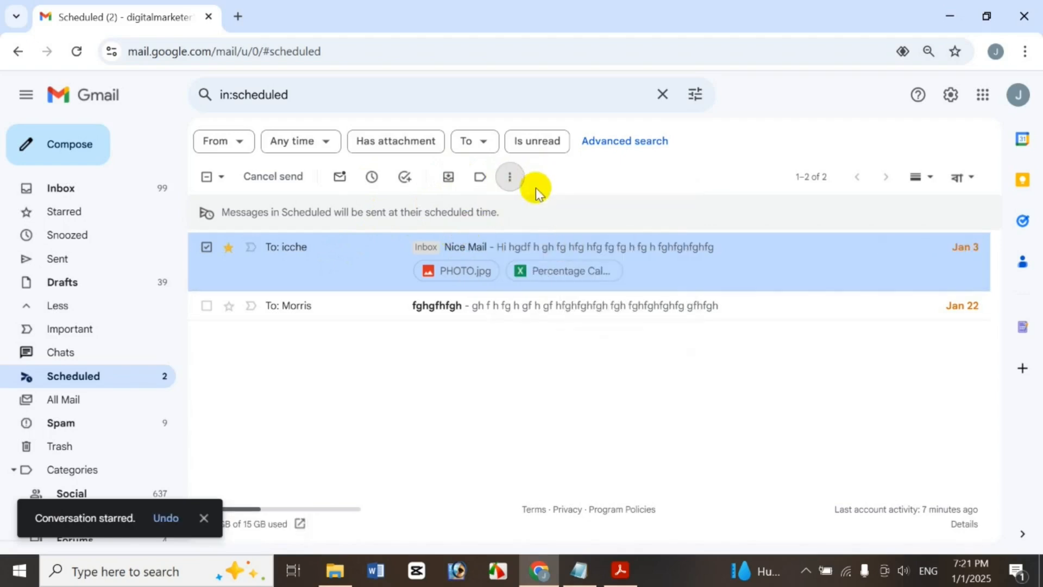
left_click(512, 179)
left_click(555, 246)
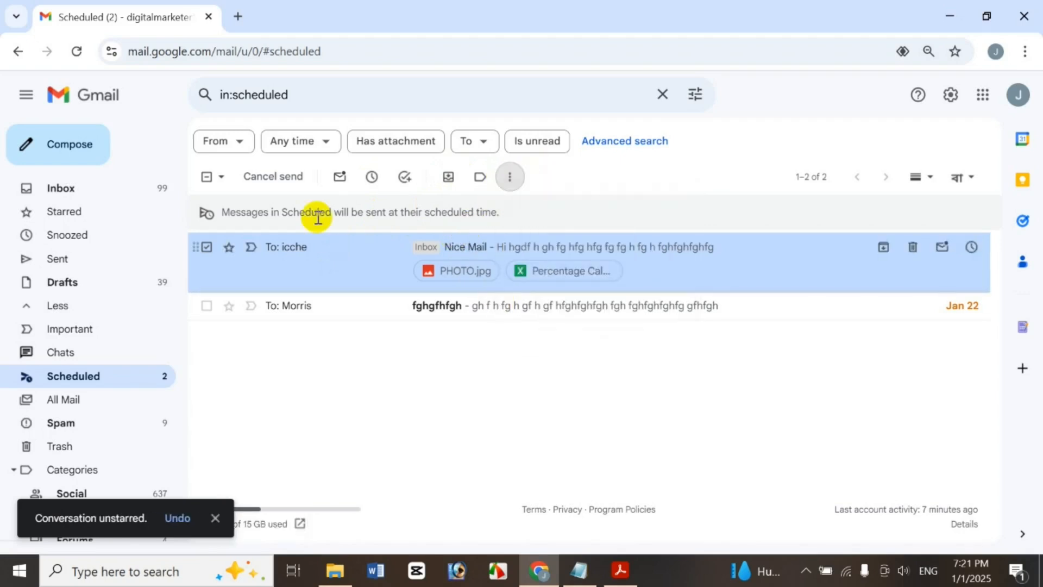
left_click(512, 174)
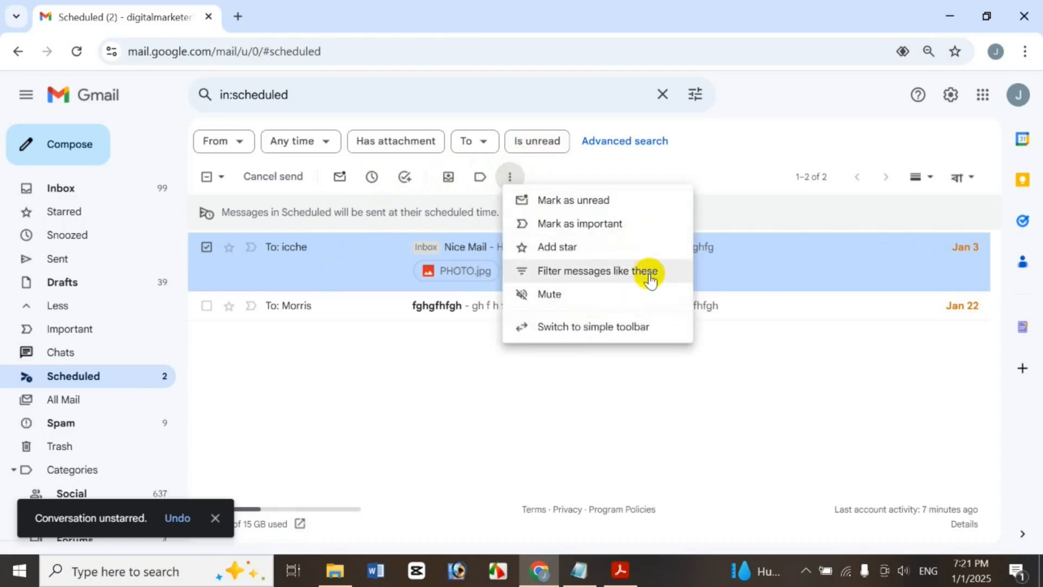
left_click(609, 300)
left_click(510, 177)
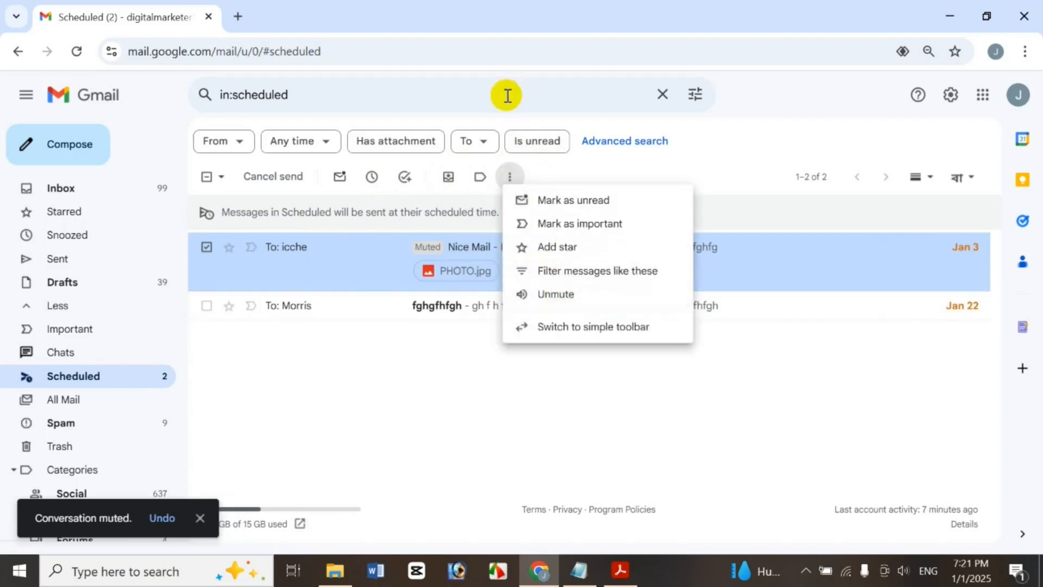
Search 'in:mute', unmute Nice Mail from its right-click menu, and return to Scheduled
left_click(526, 90)
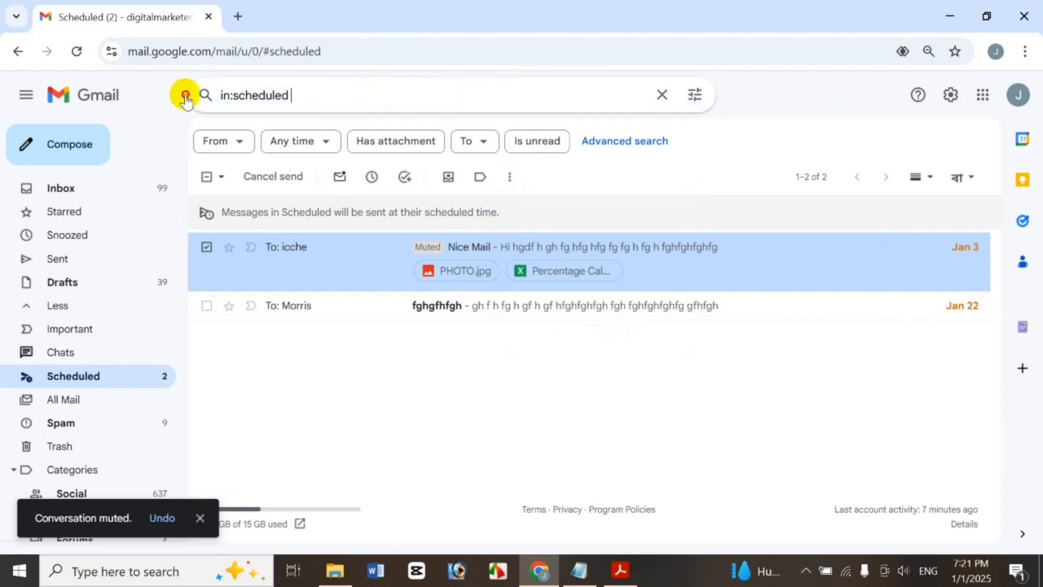
key("ctrl+a")
type("in:mute")
key("Return")
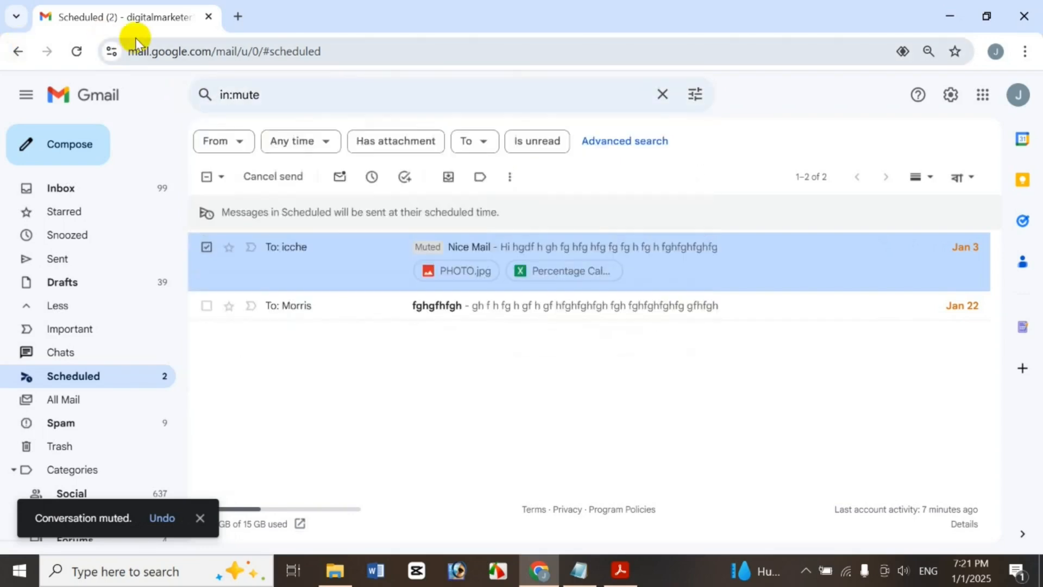
left_click(206, 167)
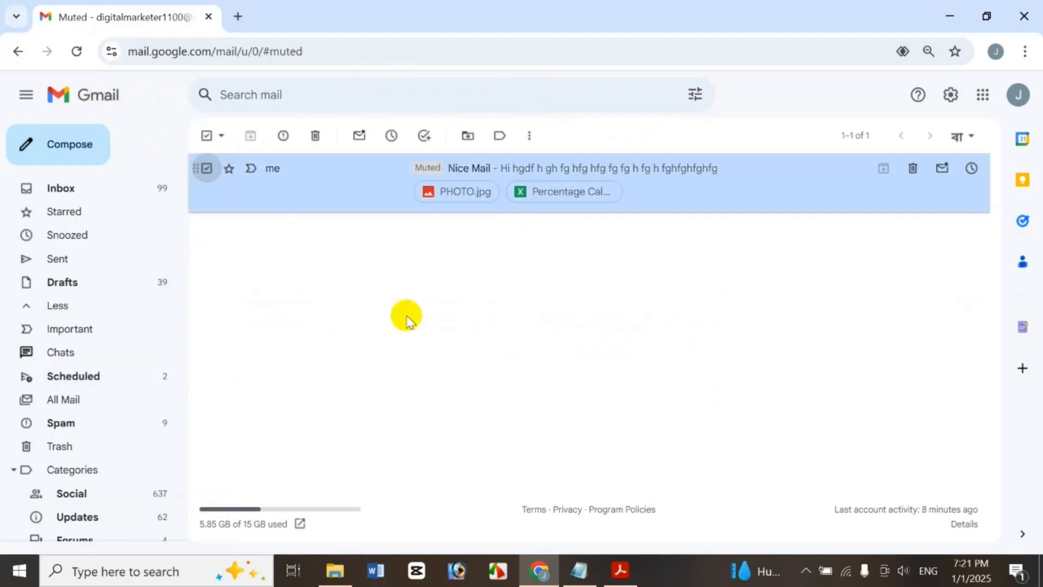
left_click(500, 136)
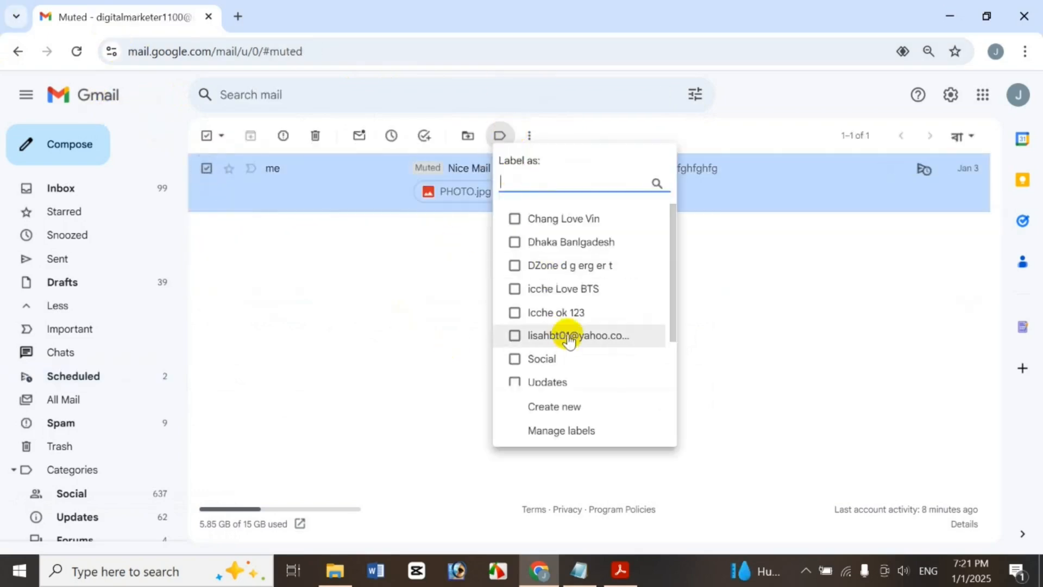
left_click(260, 339)
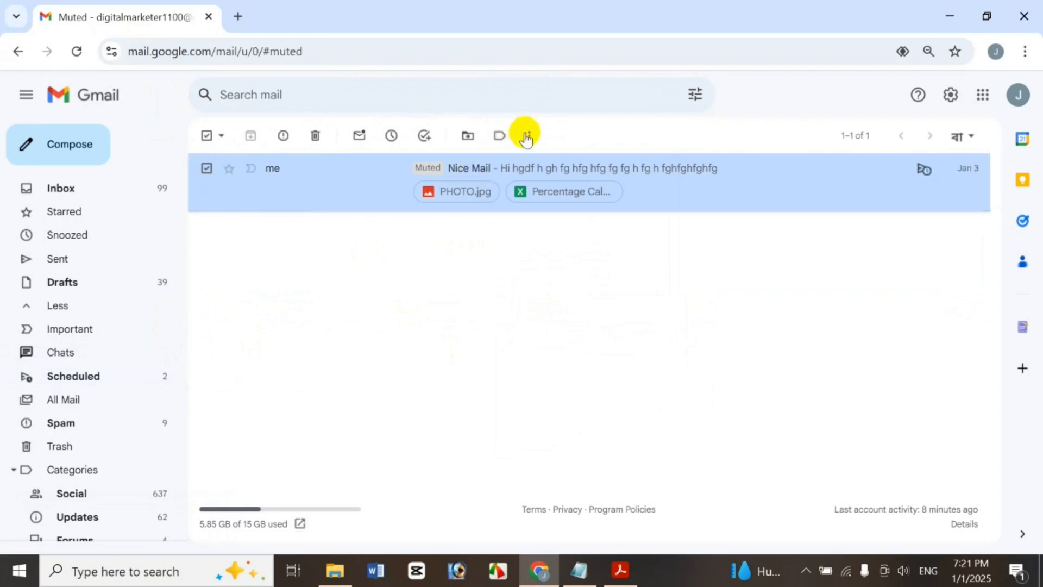
right_click(394, 174)
left_click(460, 359)
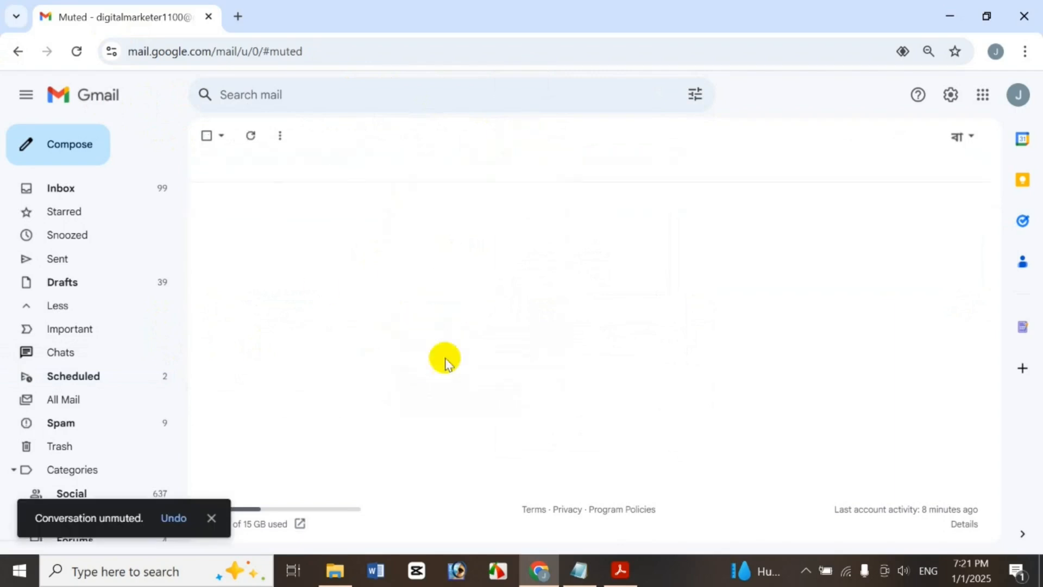
left_click(111, 376)
left_click(207, 246)
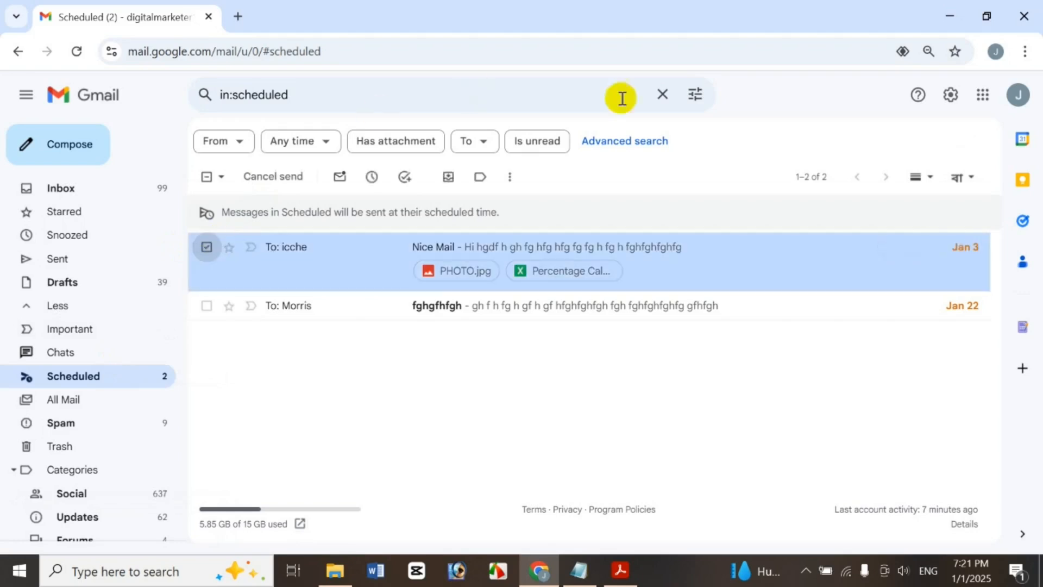
left_click(506, 177)
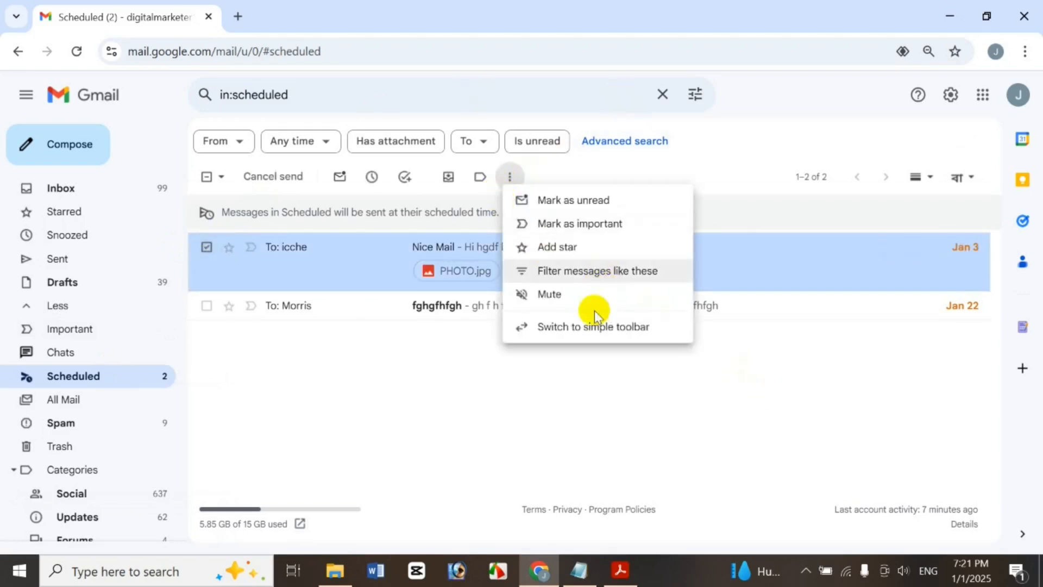
left_click(591, 338)
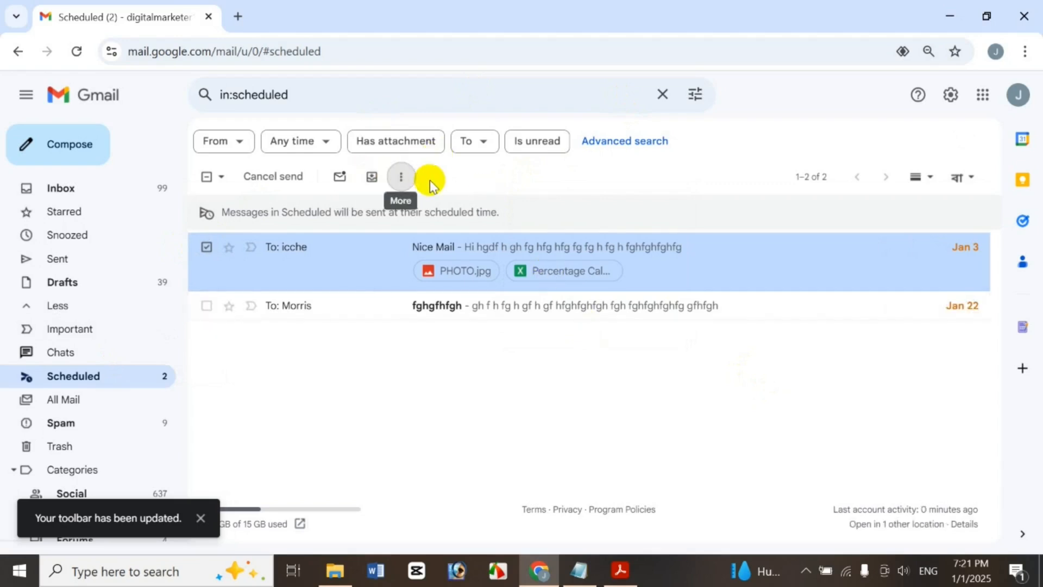
left_click(413, 185)
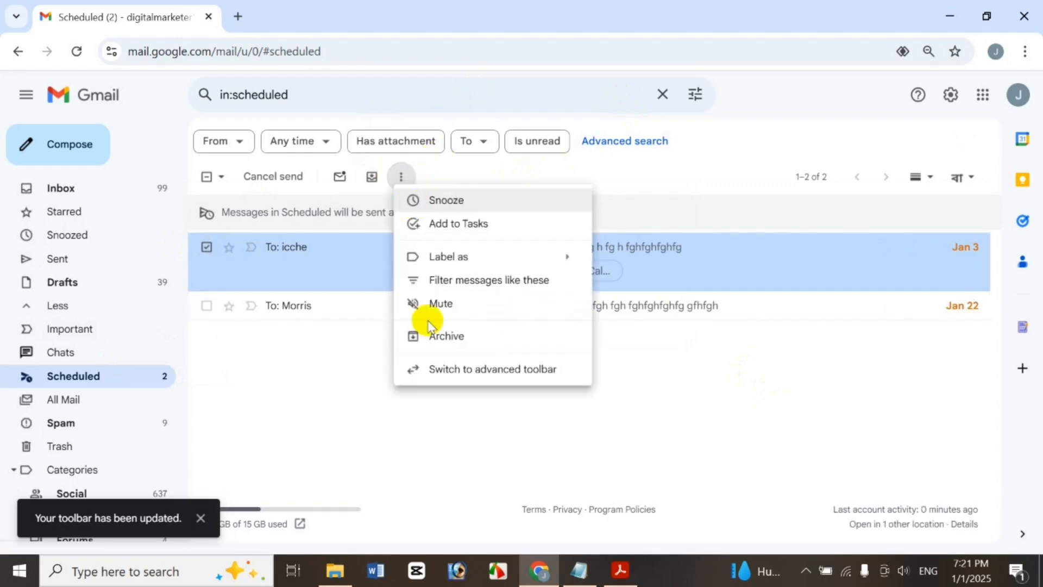
left_click(449, 369)
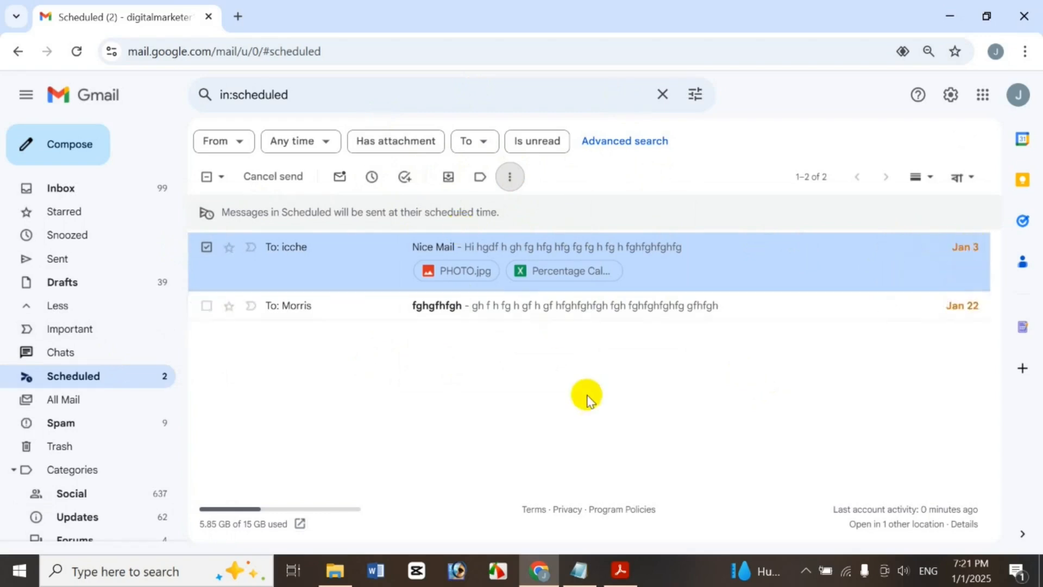
right_click(752, 251)
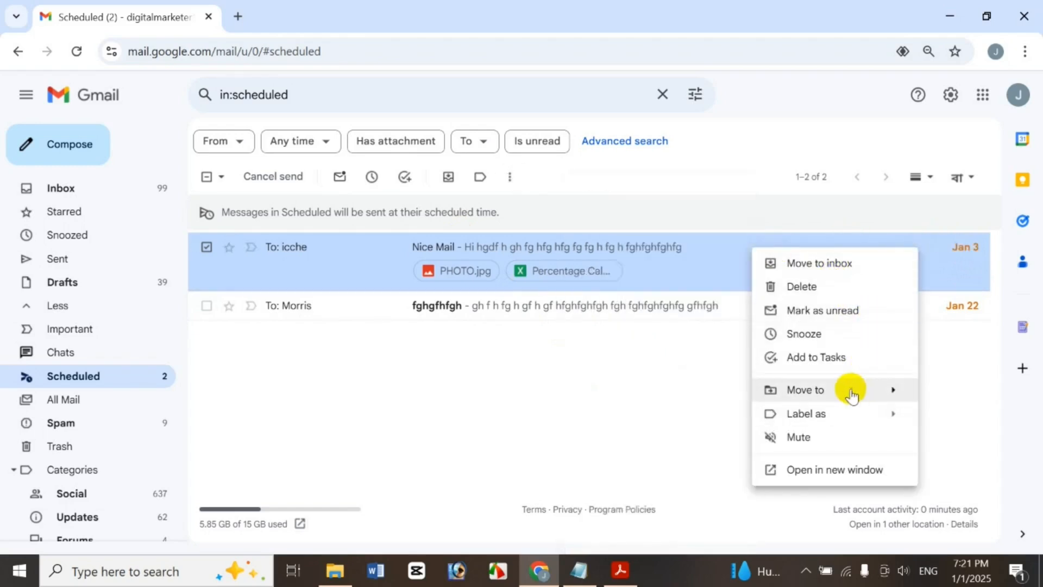
mouse_move(851, 395)
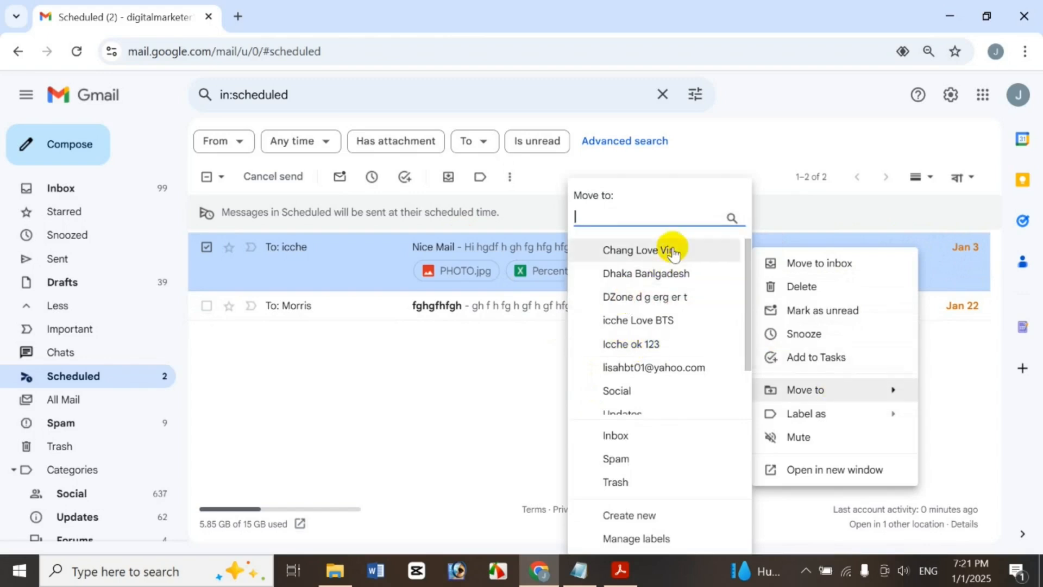
left_click(832, 470)
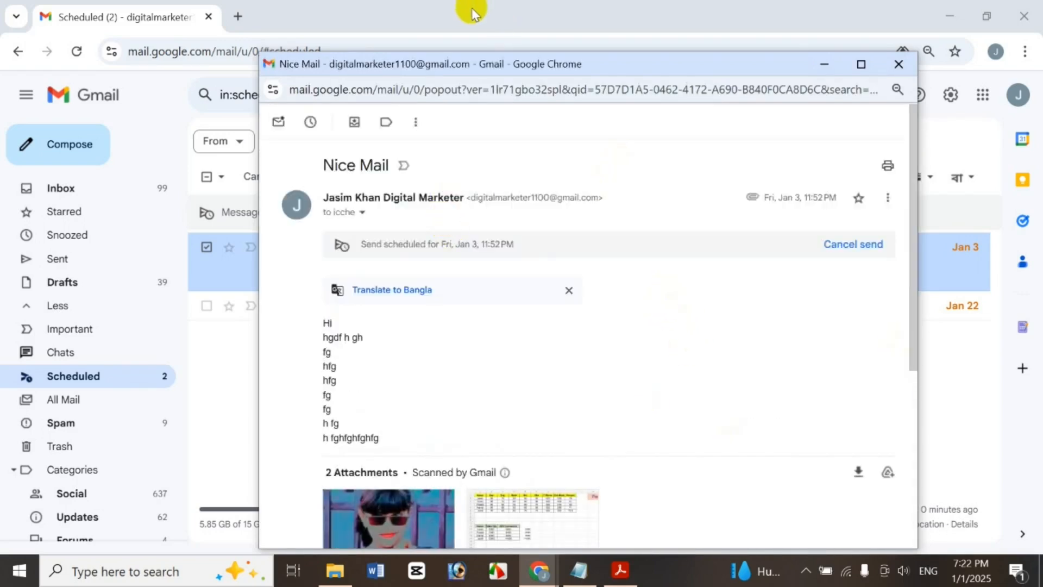
left_click(899, 64)
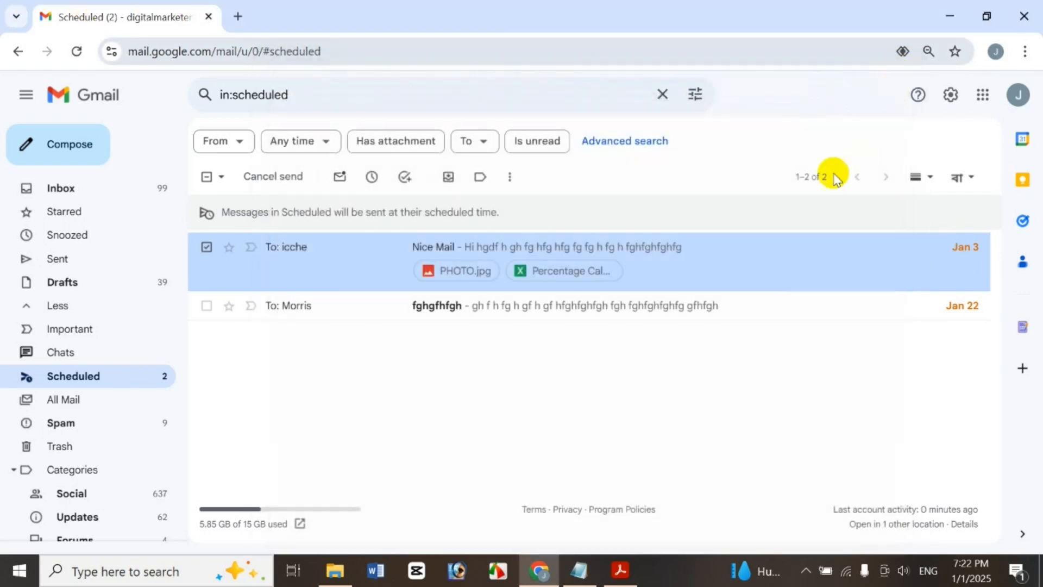
left_click(798, 263)
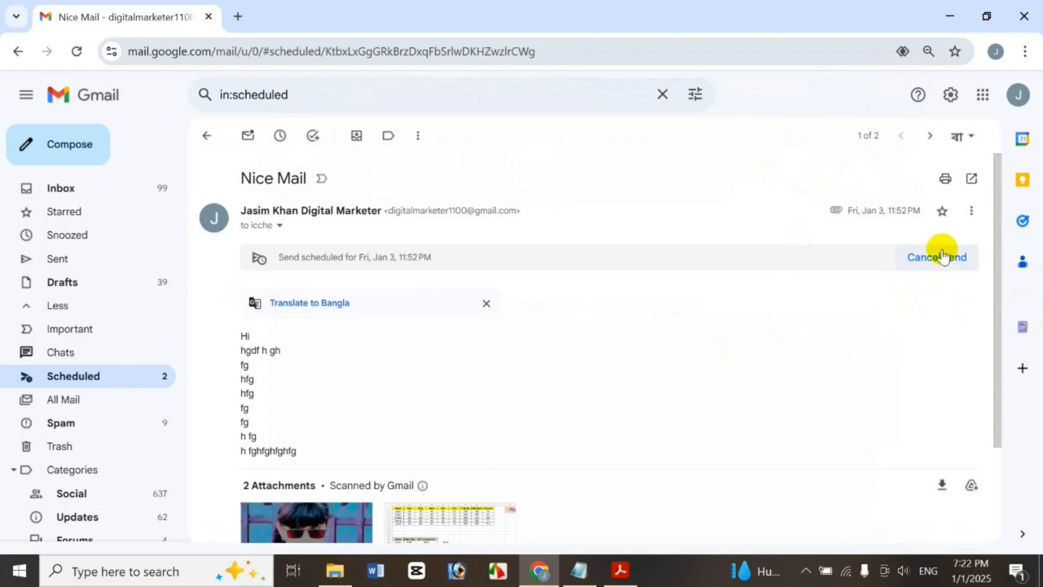
left_click(206, 136)
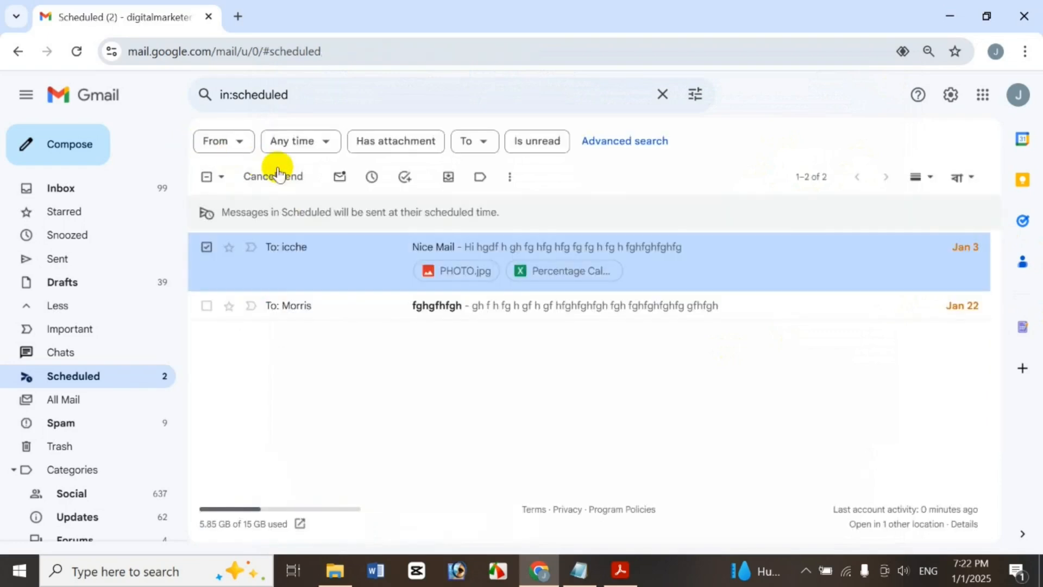
left_click(391, 258)
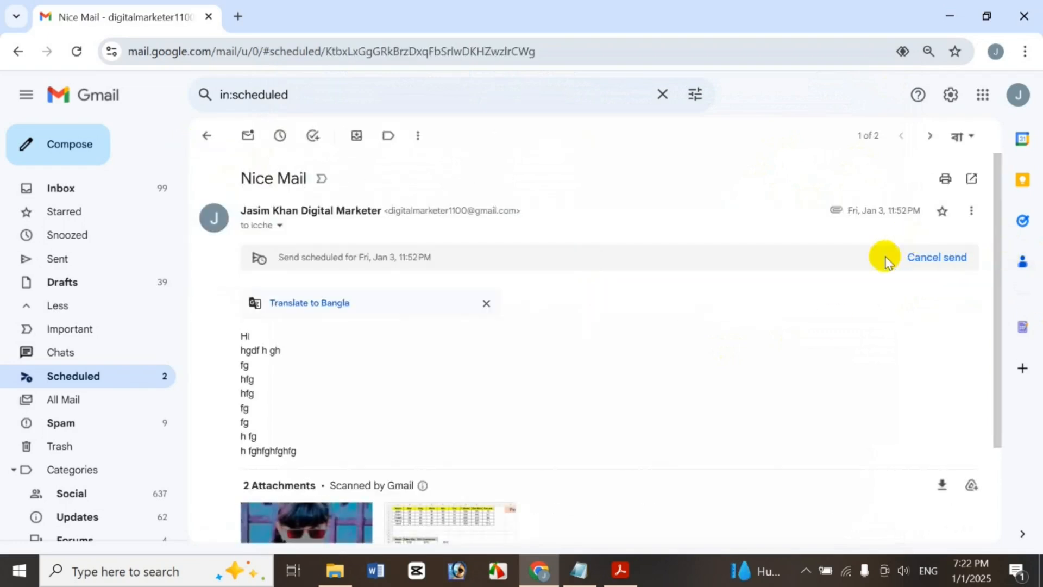
left_click(964, 220)
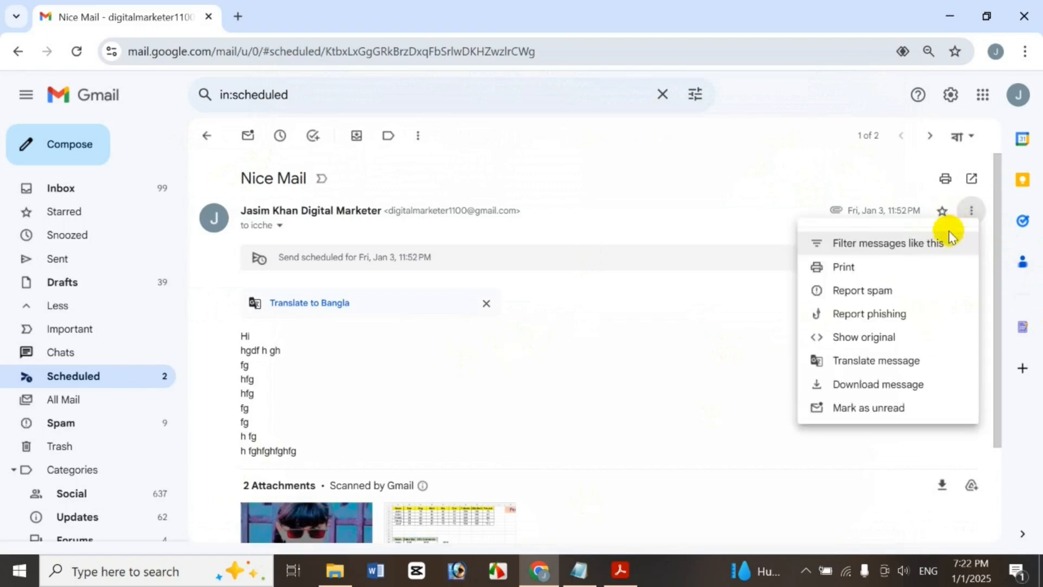
left_click(864, 265)
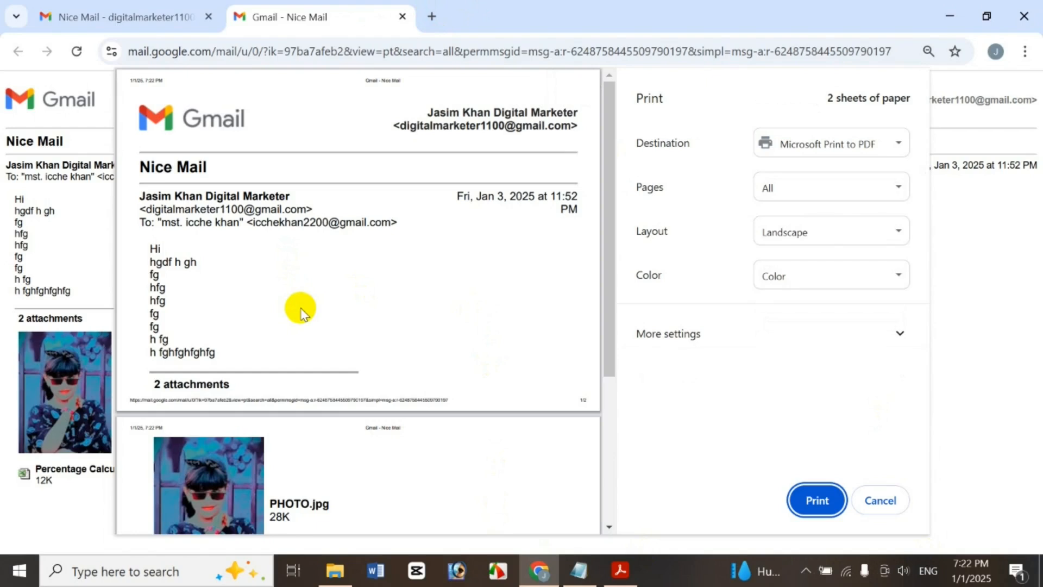
scroll(608, 280, "down", 4)
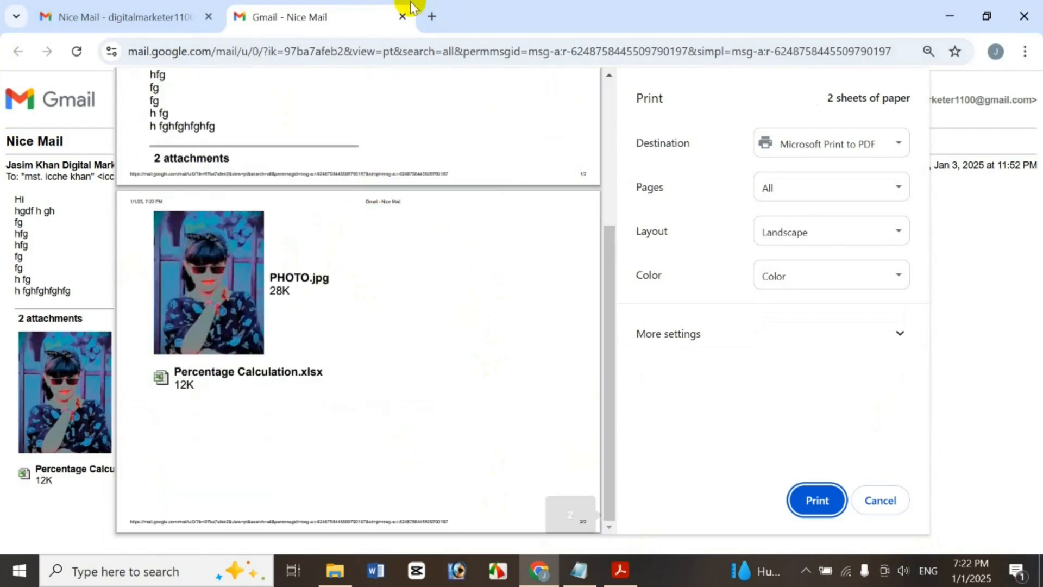
left_click(402, 16)
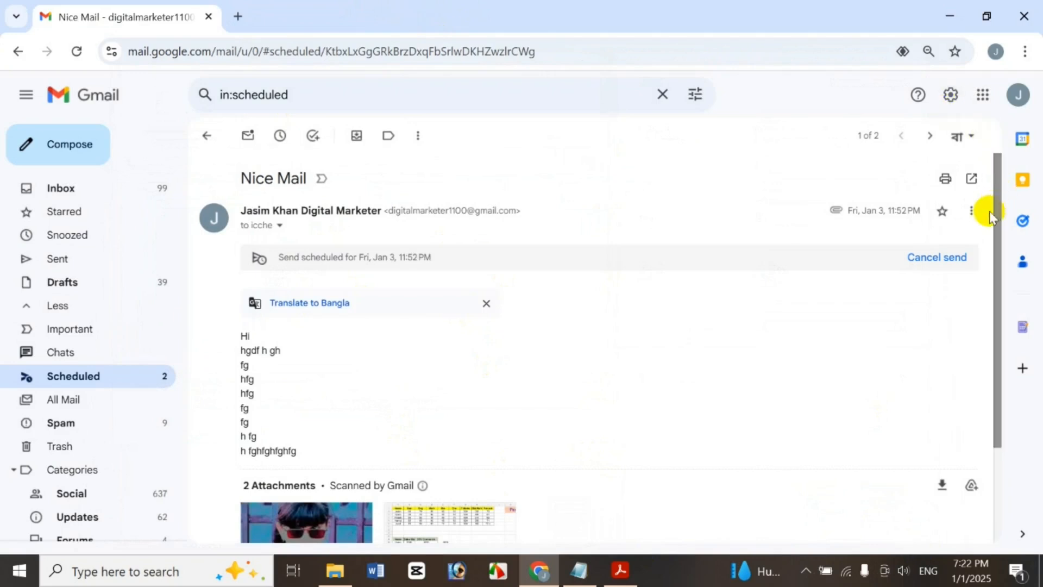
Translate Nice Mail into Bangla and cancel its scheduled send, leaving a minimized draft
left_click(971, 212)
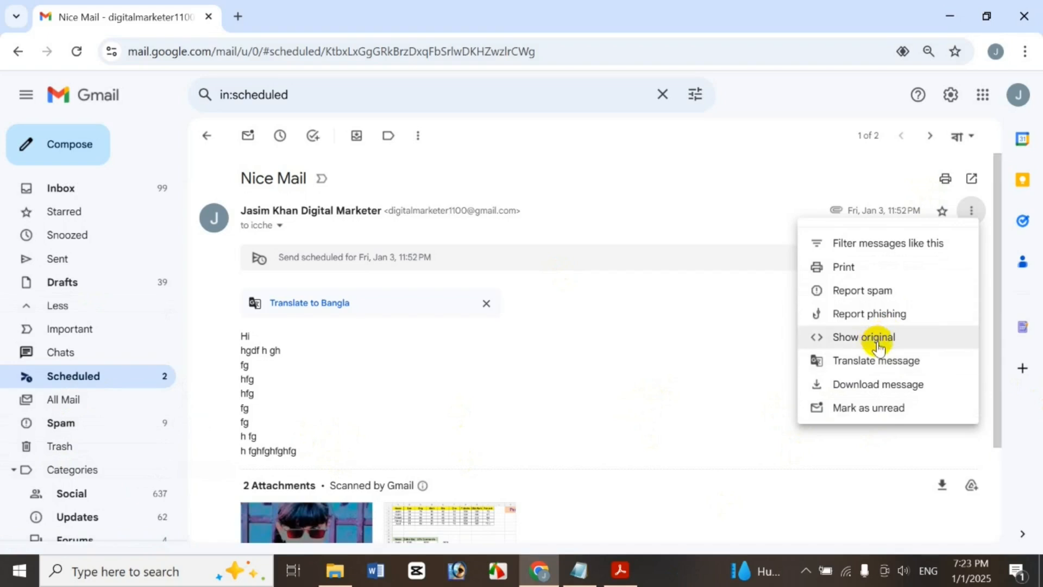
left_click(904, 363)
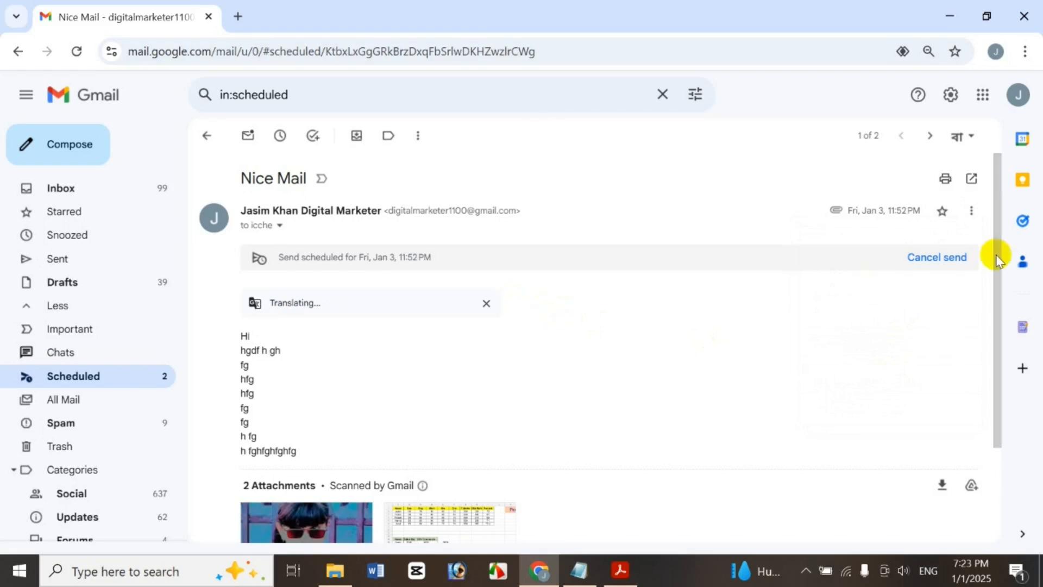
left_click(927, 270)
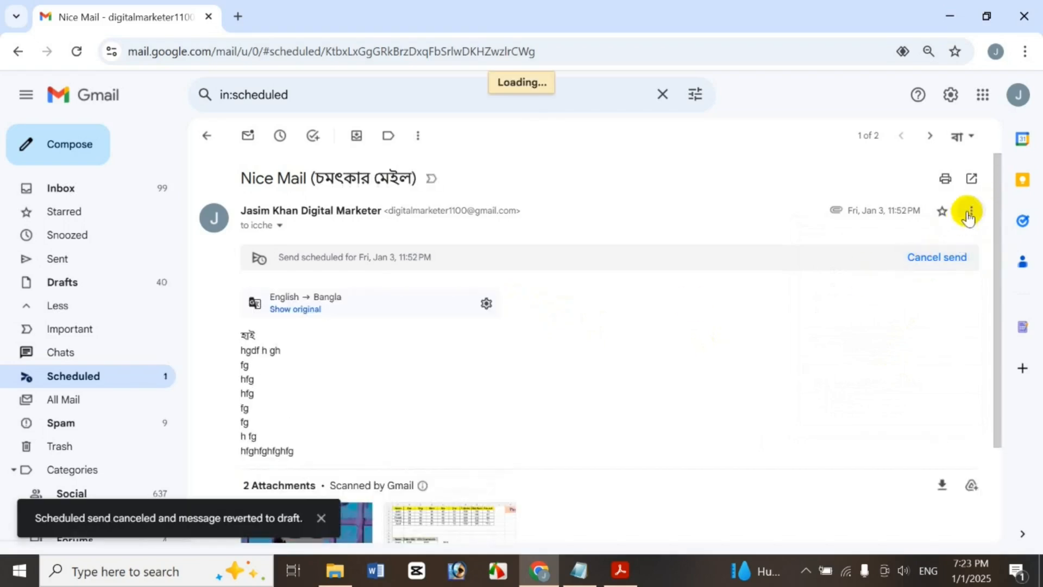
left_click(986, 207)
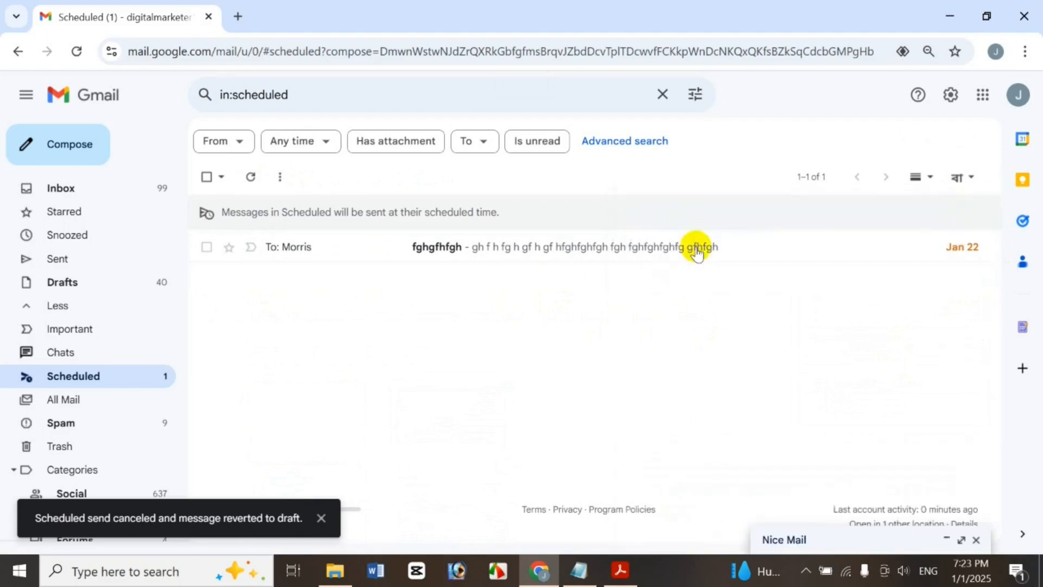
Open the scheduled fghgfhfgh message and dismiss its More actions menu
left_click(647, 250)
left_click(972, 214)
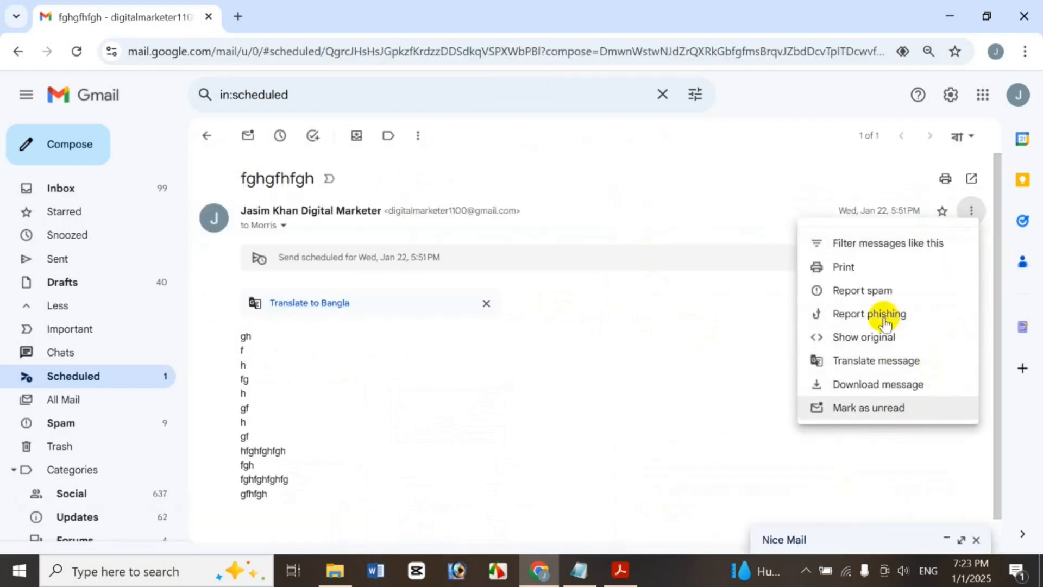
left_click(729, 422)
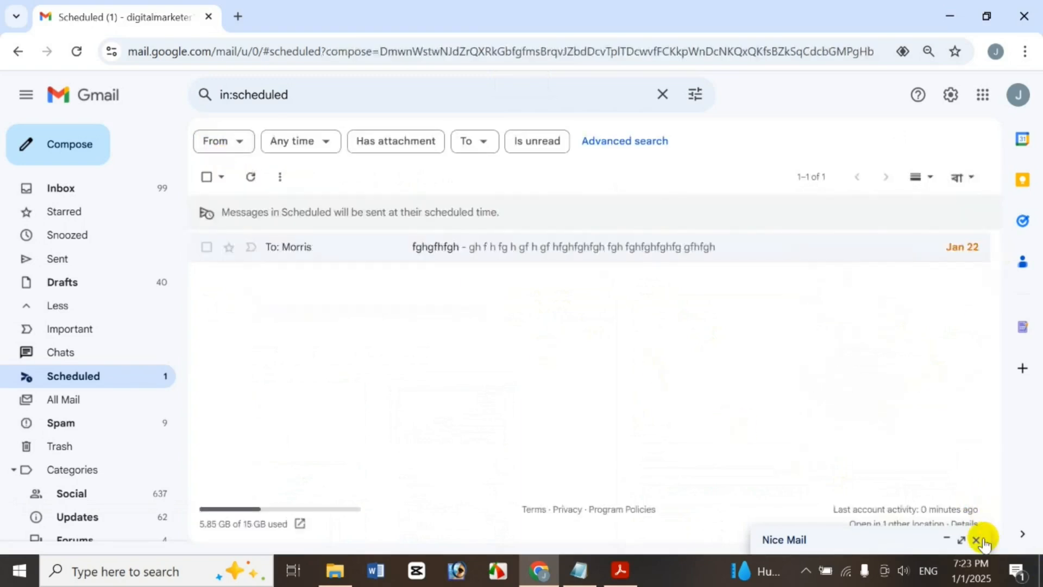
Close the Nice Mail draft and view the scheduled Morris message before returning to Scheduled
left_click(985, 541)
left_click(976, 205)
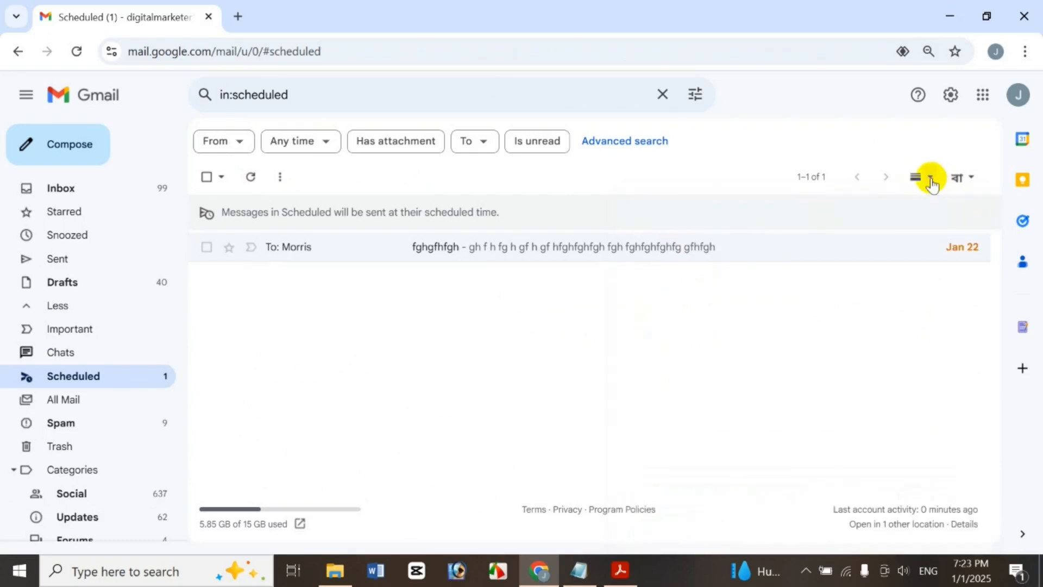
left_click(747, 249)
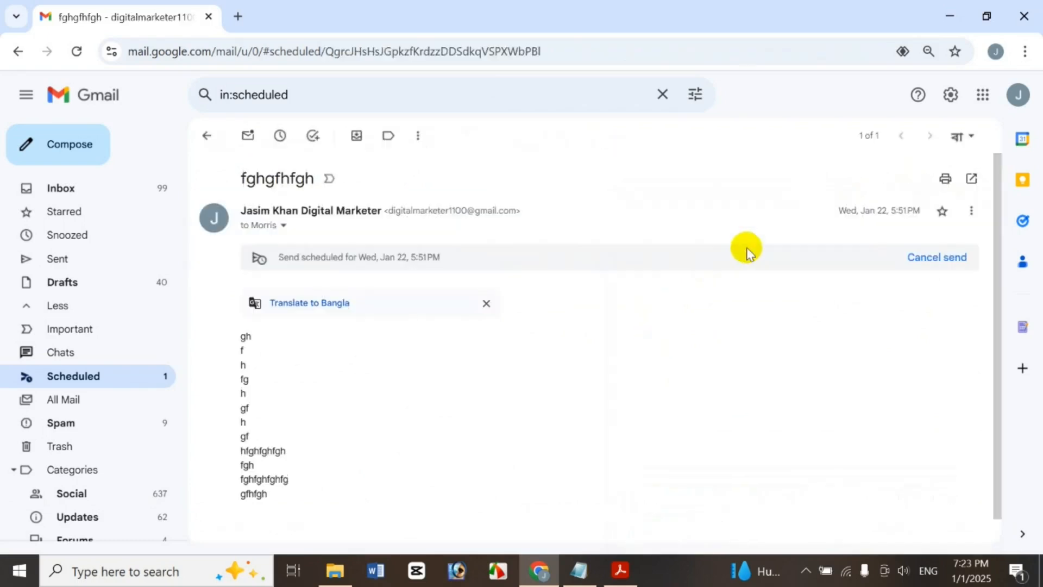
left_click(207, 136)
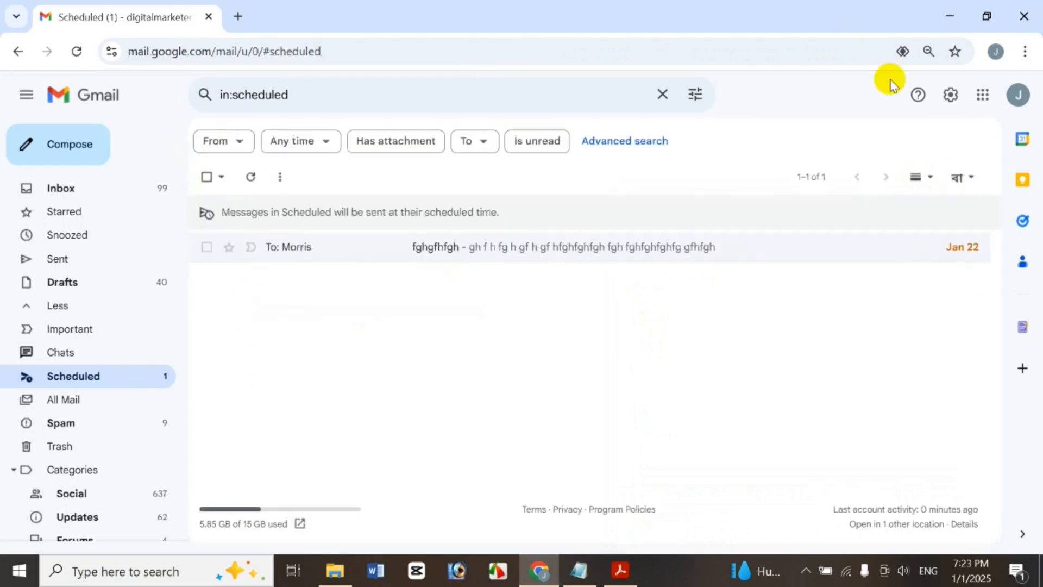
Switch the reading pane to Vertical split, then to Horizontal split
left_click(931, 178)
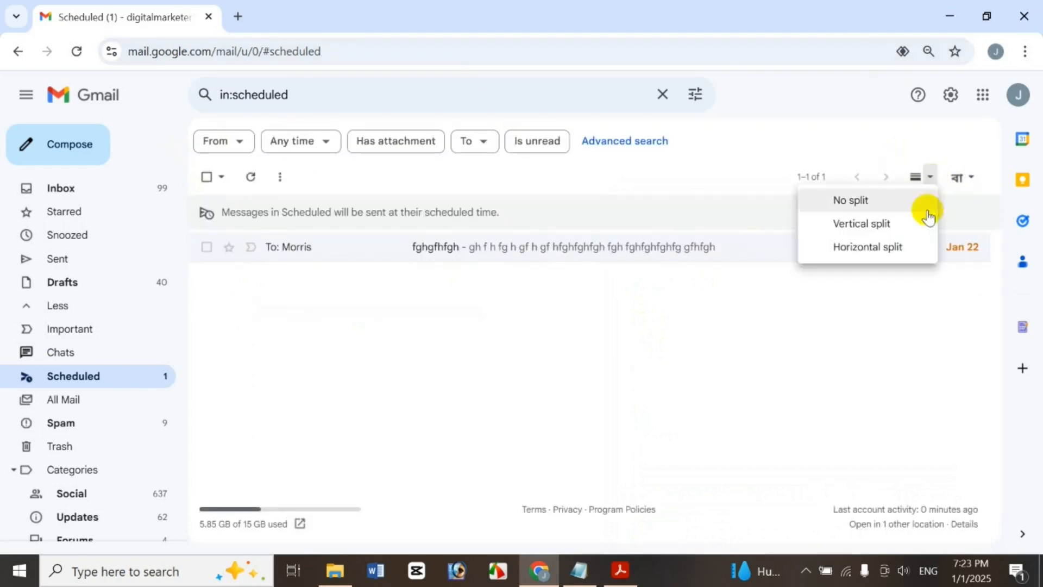
left_click(894, 224)
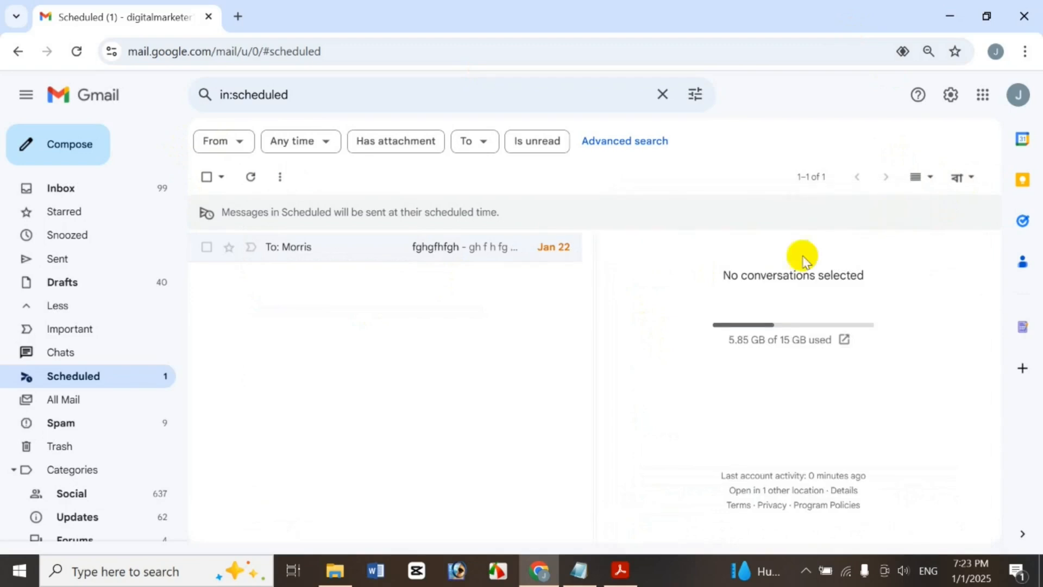
left_click(381, 251)
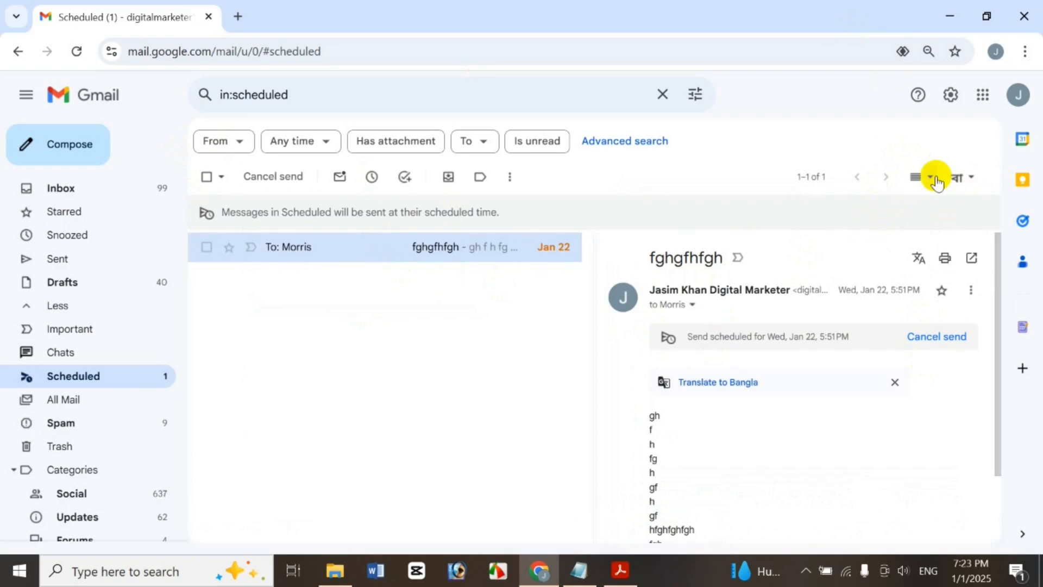
left_click(930, 177)
left_click(911, 248)
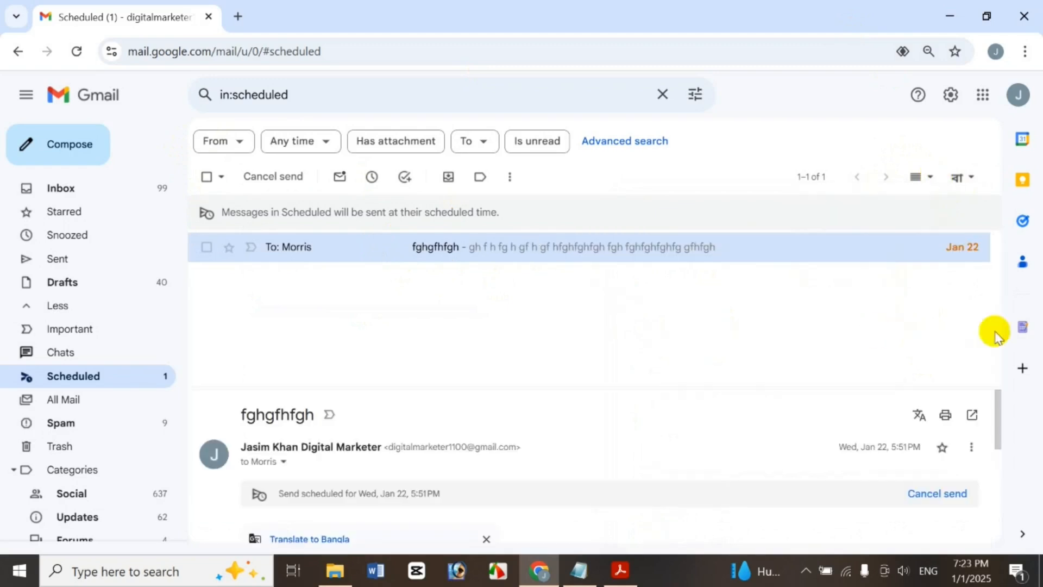
left_click_drag(999, 413, 1016, 400)
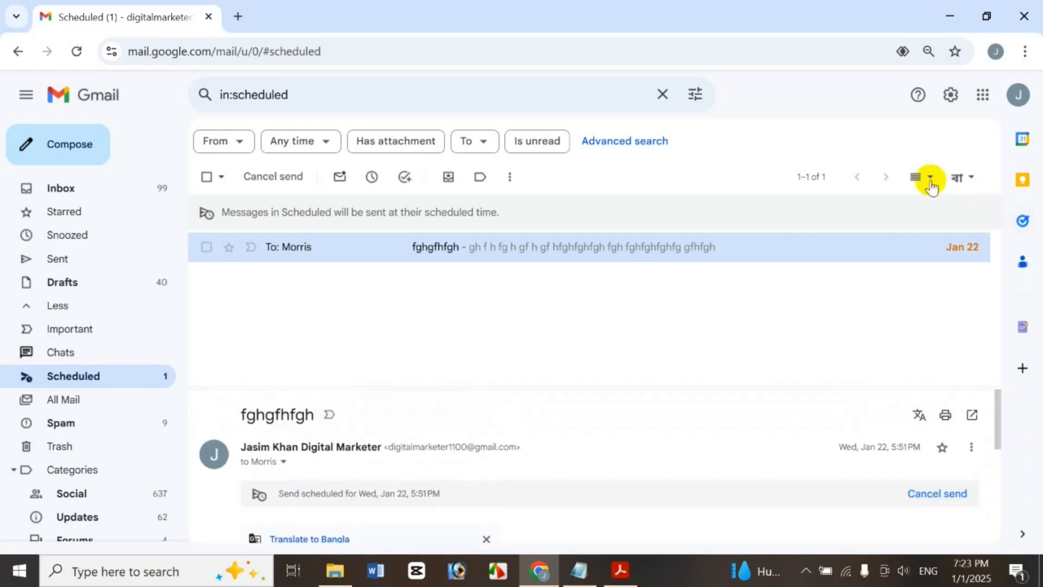
Set the reading pane to No split and view the Morris message full-screen
left_click(931, 186)
left_click(849, 200)
left_click(560, 256)
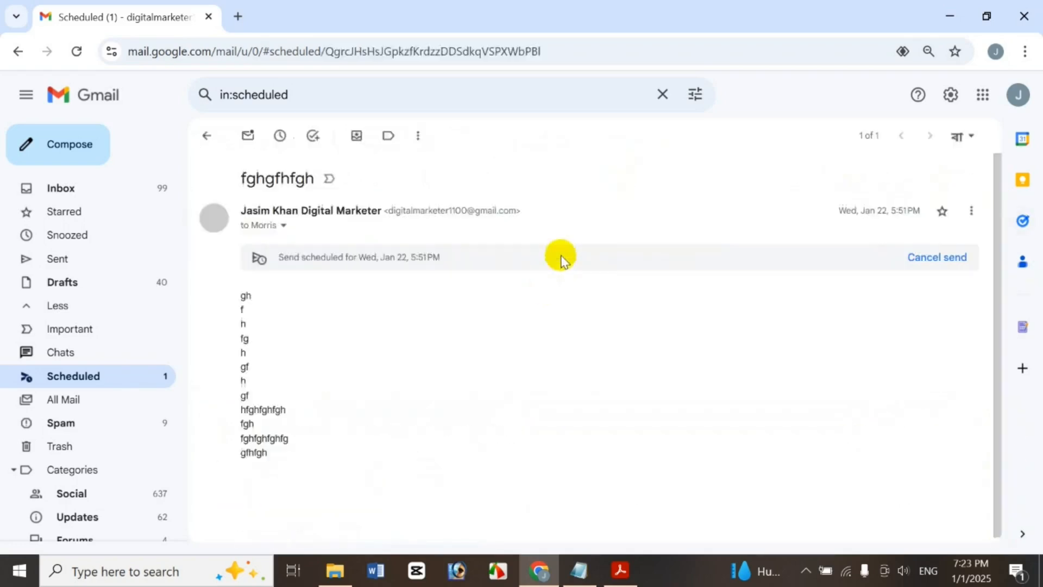
left_click(208, 138)
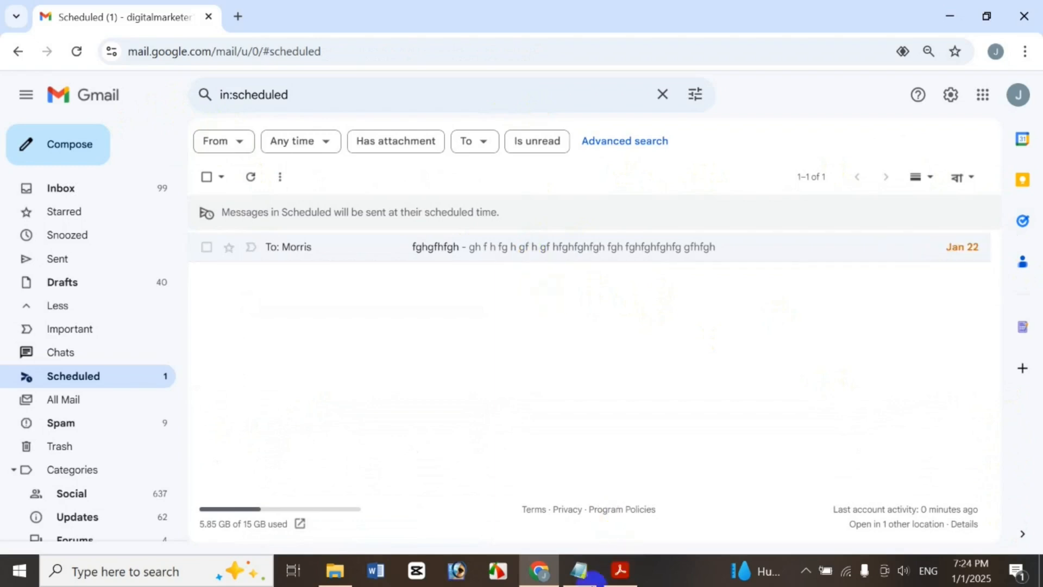
Show the Acrobat PDF titled 'Gmail Bangla: How To Use All Mail A To Z'
left_click(620, 570)
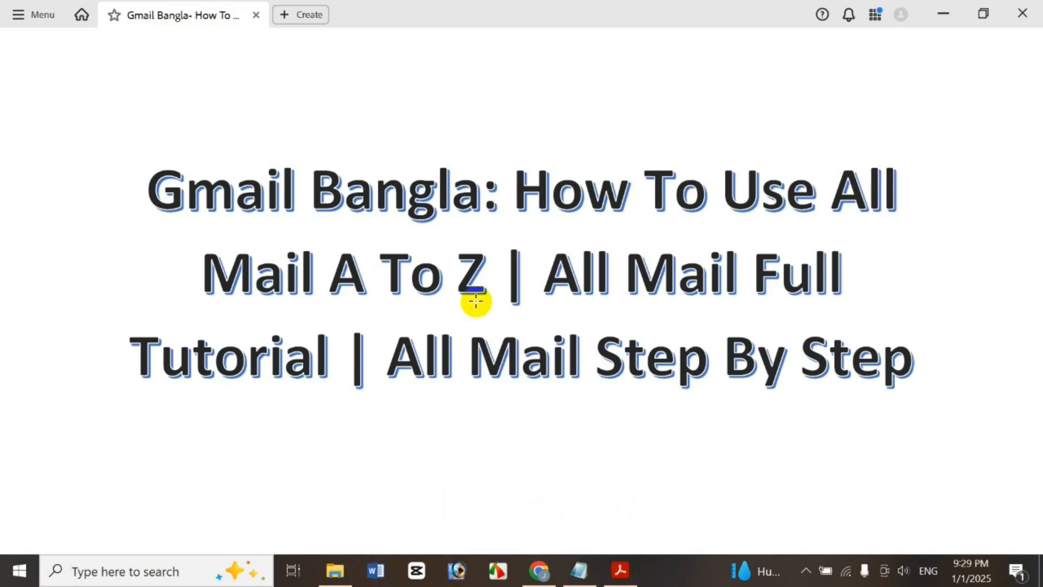
Minimize Acrobat, reach Gmail through the Google apps grid, and expand More in the sidebar
left_click(930, 7)
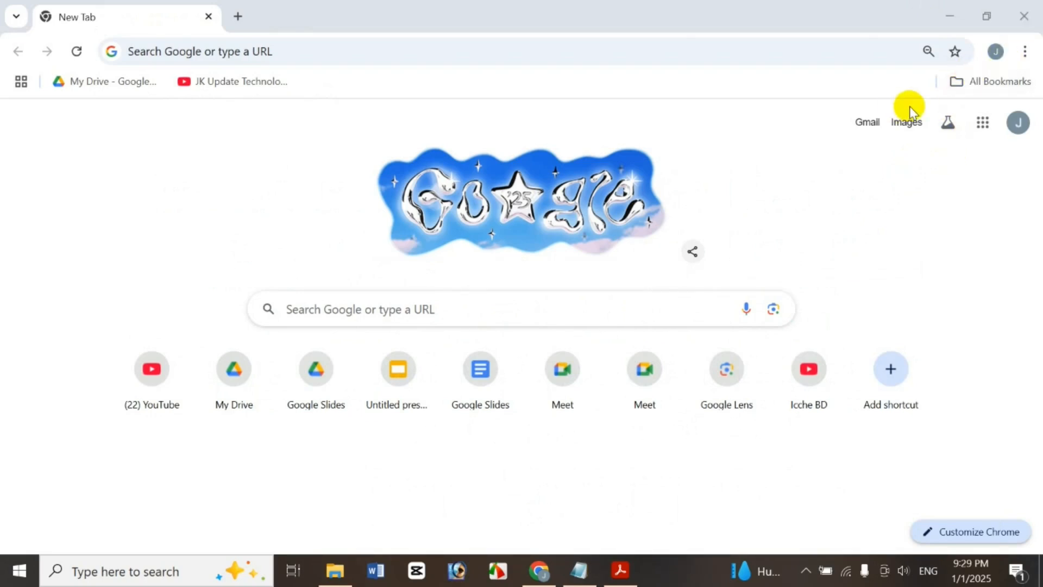
left_click(984, 121)
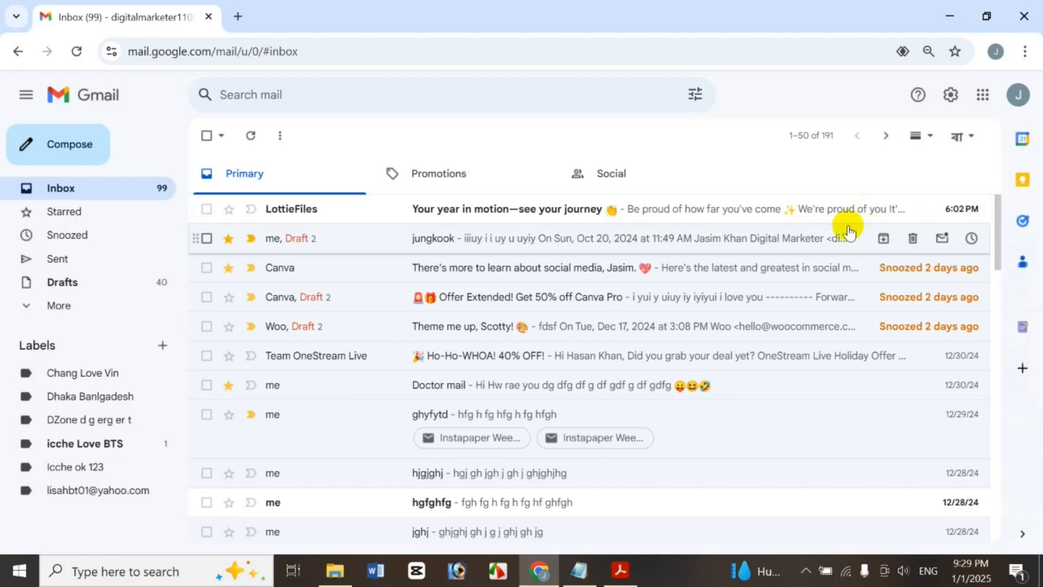
left_click(112, 317)
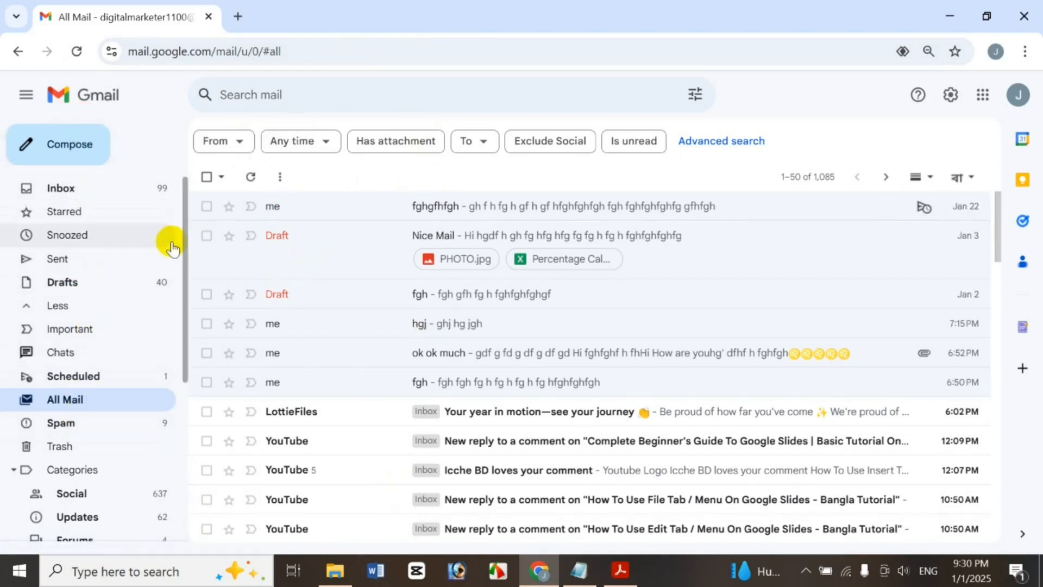
Return from page 51–100 to the first page of All Mail's 1,085 conversations
scroll(175, 348, "down", 1)
scroll(174, 348, "down", 5)
scroll(163, 365, "up", 5)
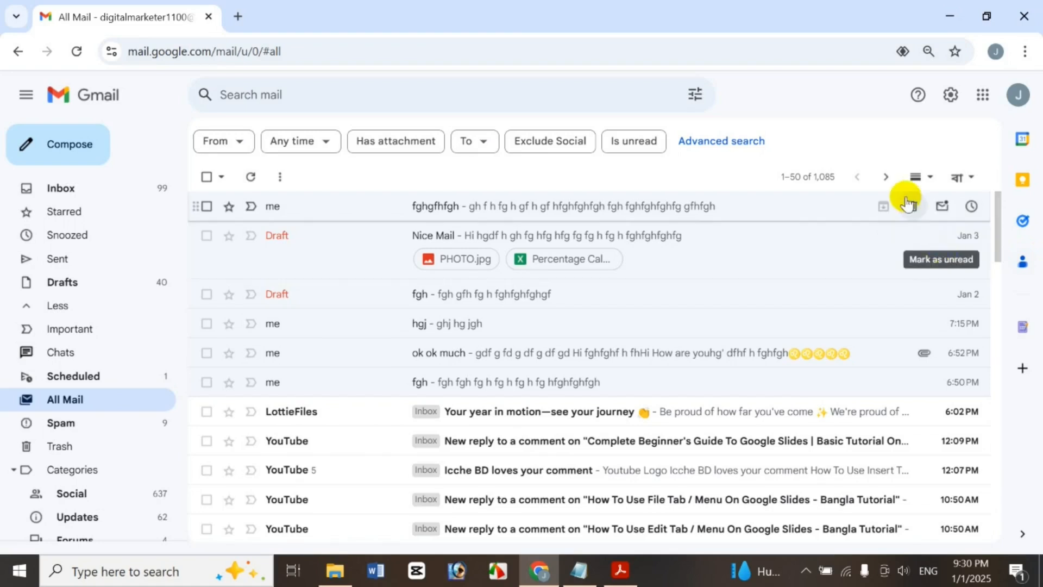
left_click(826, 182)
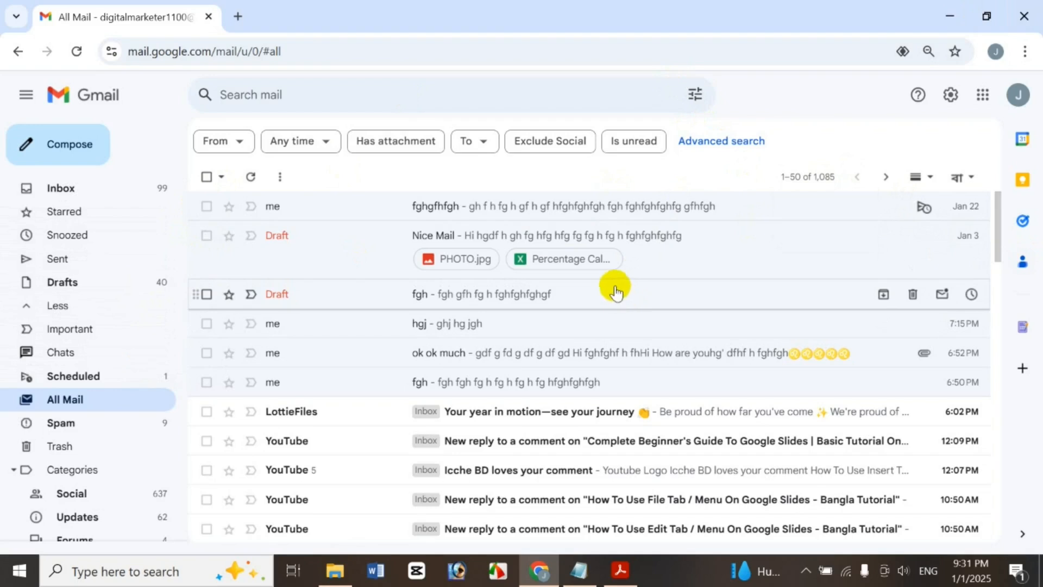
left_click_drag(999, 242, 997, 280)
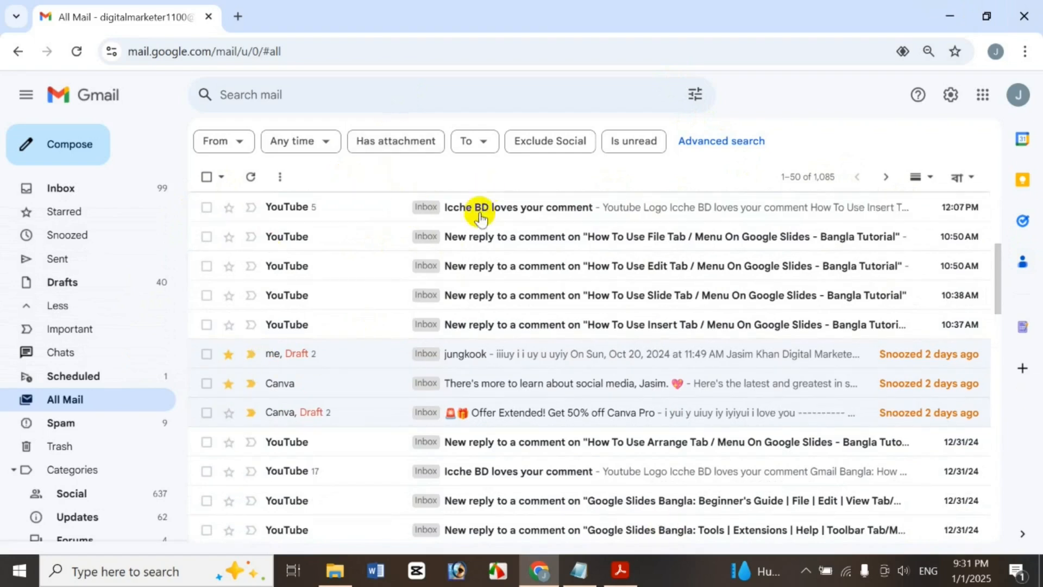
mouse_move(429, 324)
left_mouse_down()
mouse_move(410, 455)
mouse_move(419, 478)
mouse_move(426, 307)
mouse_move(428, 342)
left_mouse_up()
left_click_drag(999, 288, 947, 582)
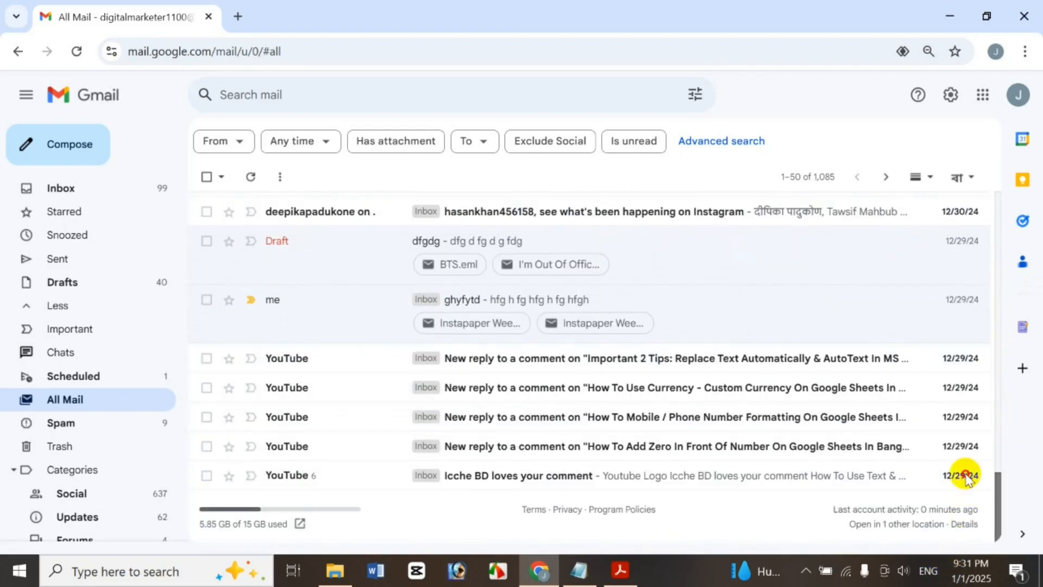
left_click_drag(966, 478, 931, 158)
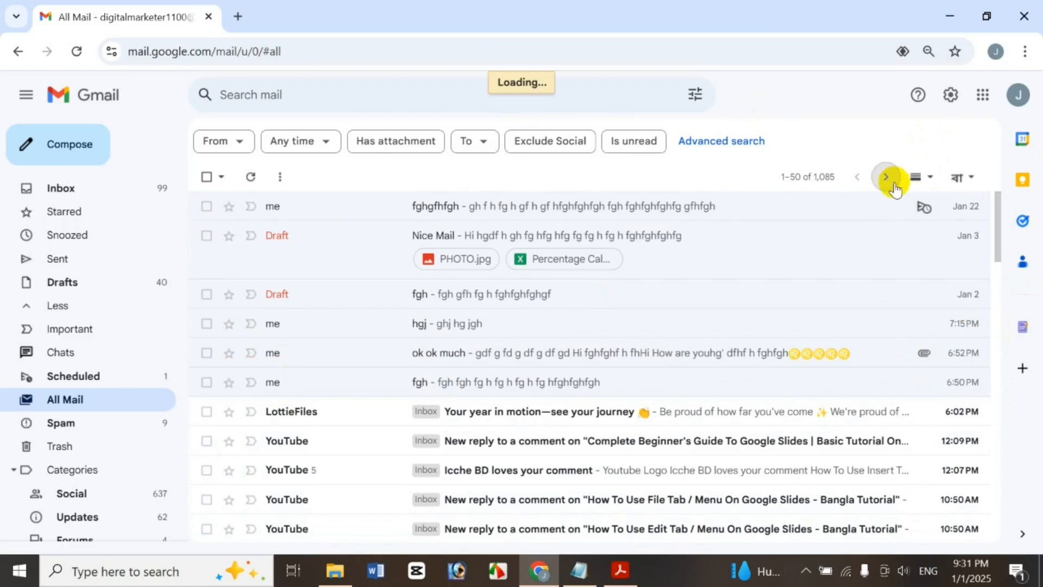
left_click_drag(1001, 223, 964, 443)
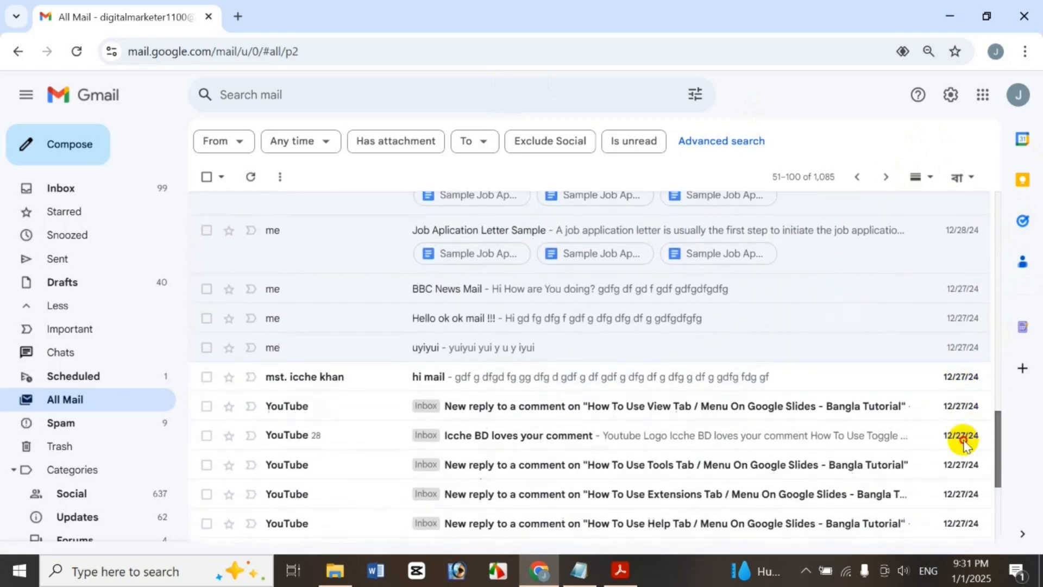
scroll(961, 473, "down", 5)
scroll(957, 482, "up", 20)
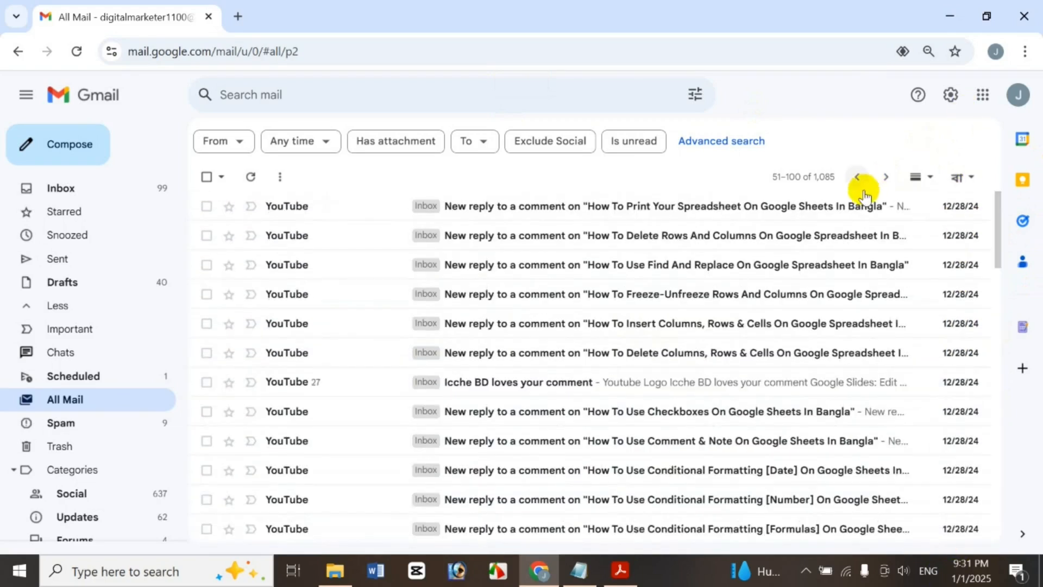
left_click(859, 177)
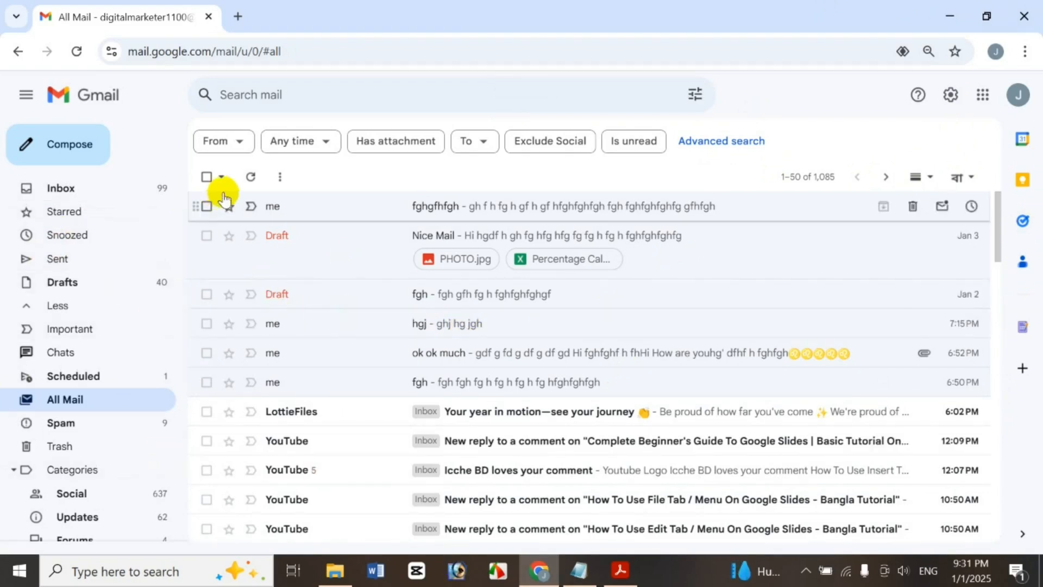
Tick and clear the Nice Mail and fgh drafts, then select all 1,085 conversations
left_click(206, 235)
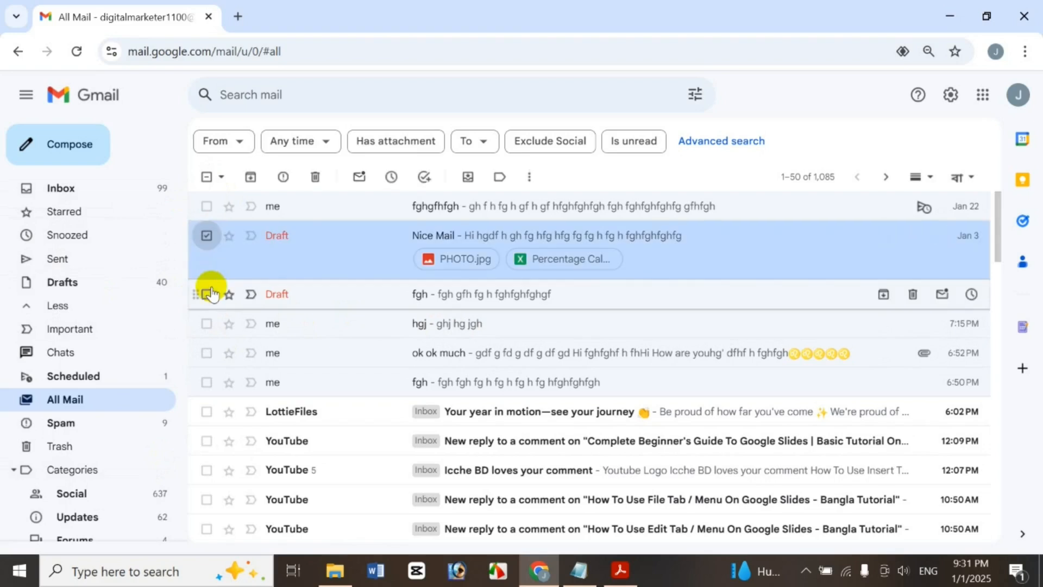
left_click(206, 294)
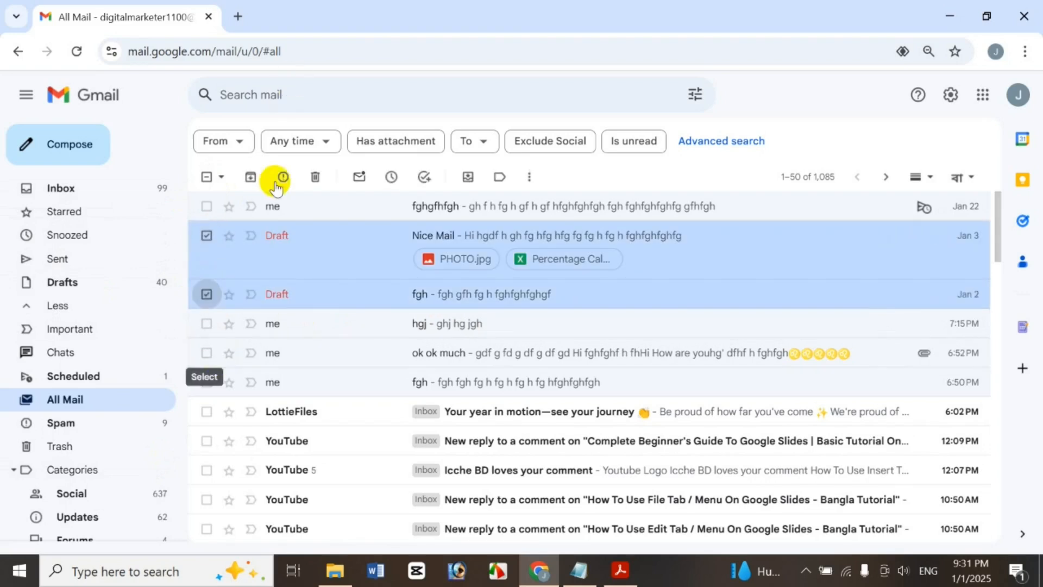
left_click(206, 178)
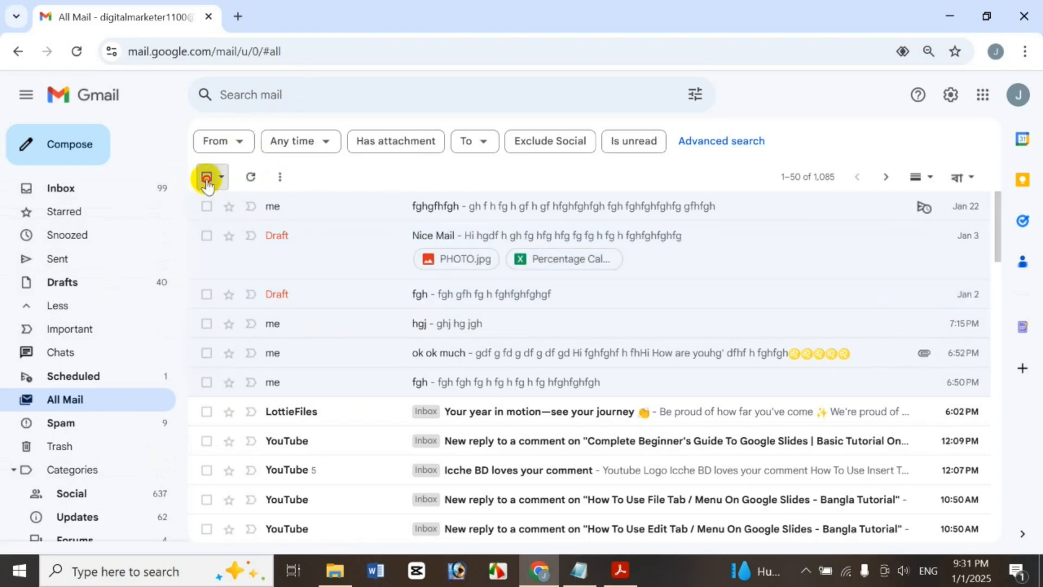
left_click(206, 178)
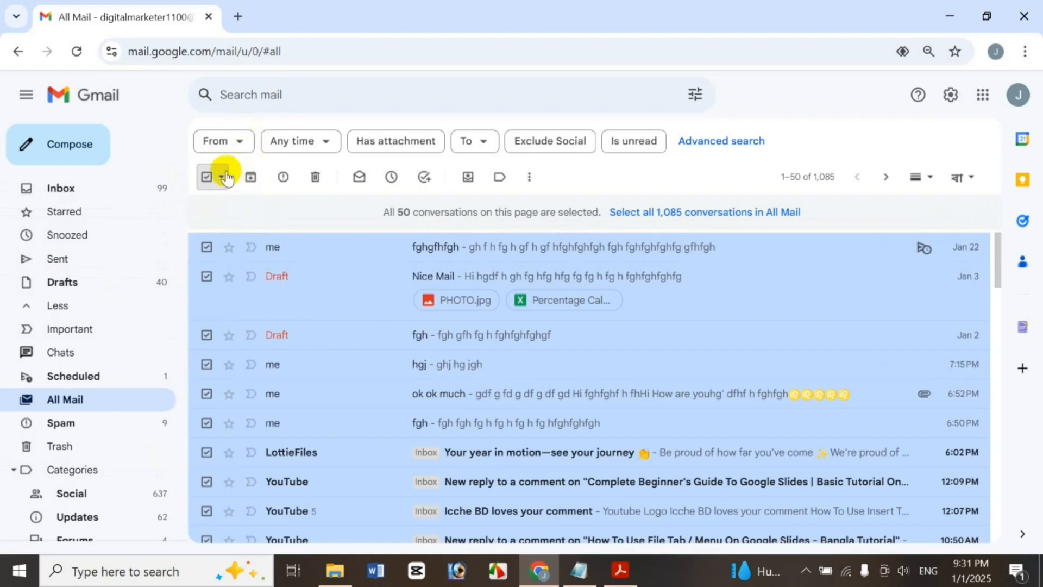
left_click(223, 177)
left_click(233, 199)
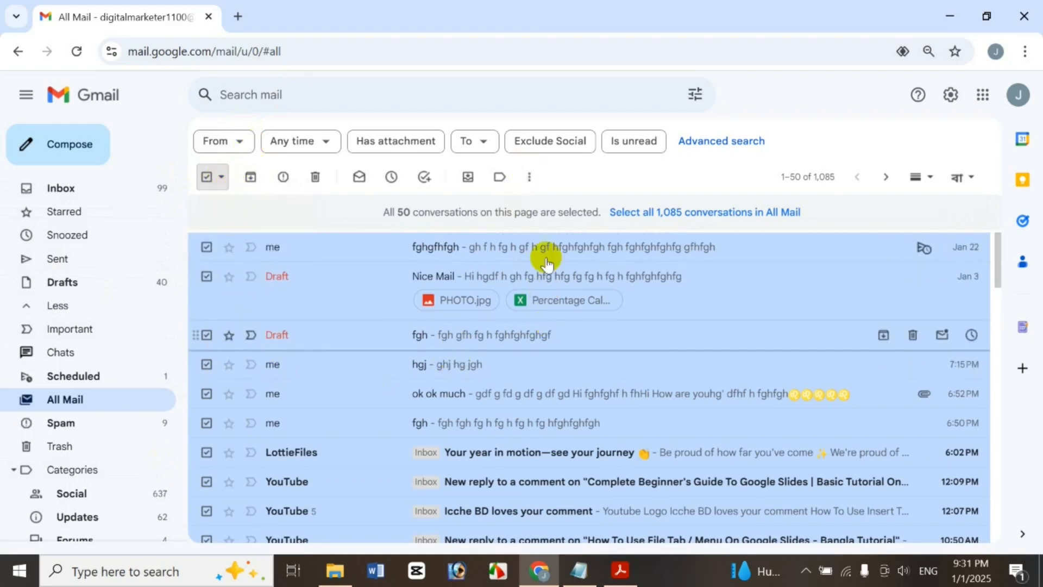
left_click(822, 175)
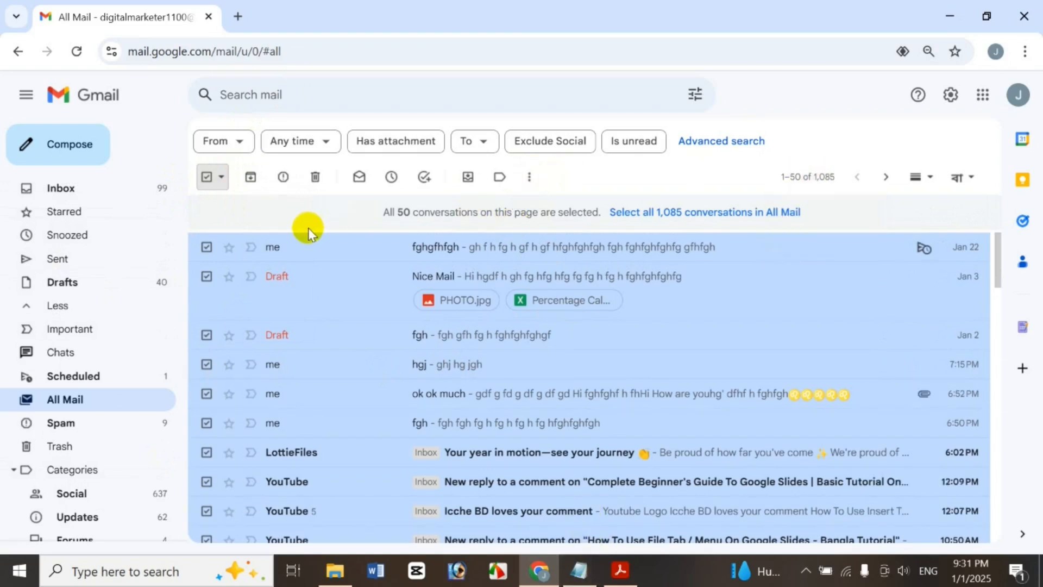
left_click(705, 213)
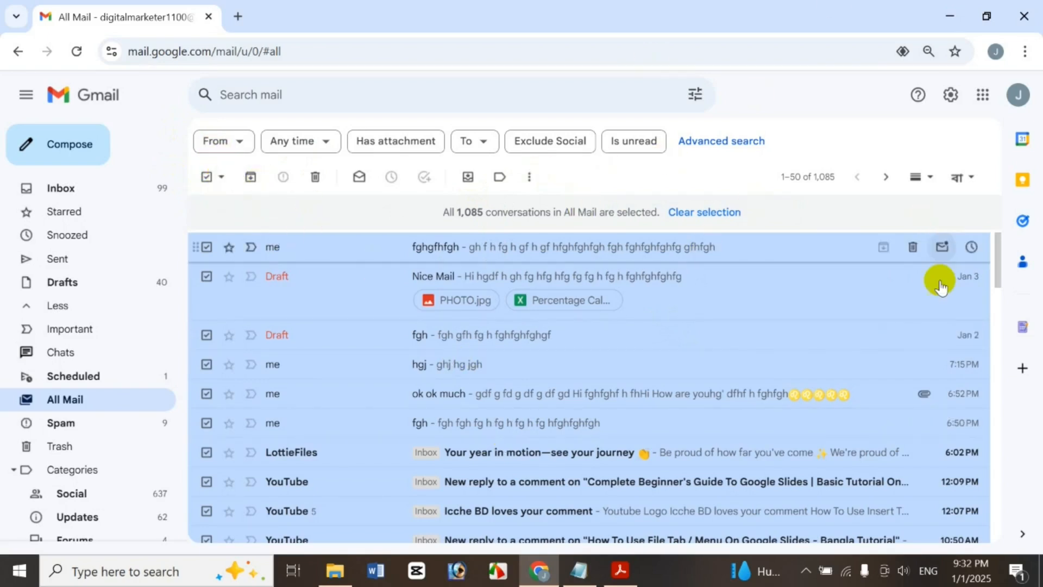
Select all conversations on the page, then none, then only the read ones
right_click(715, 296)
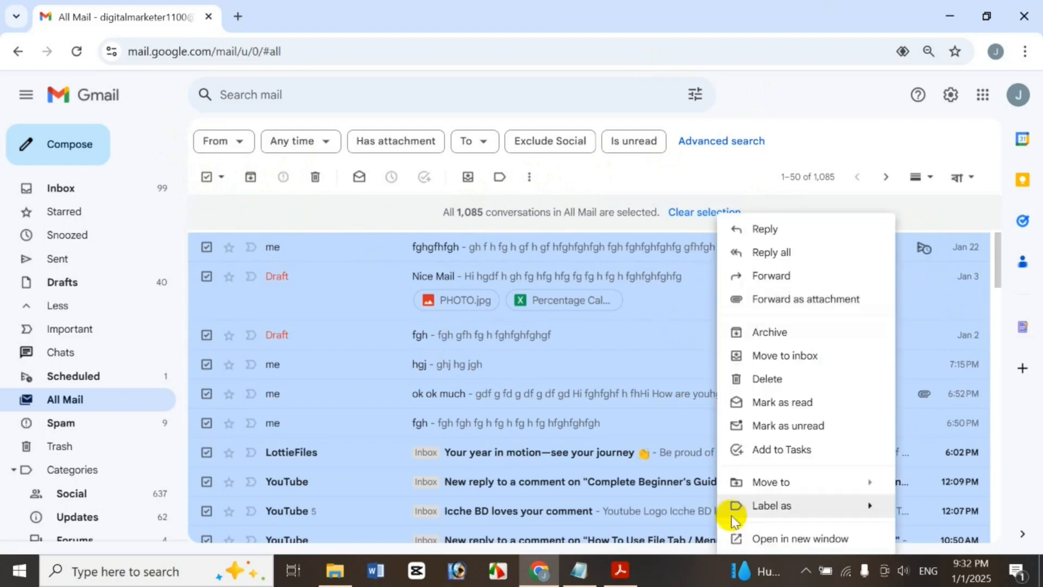
left_click(818, 140)
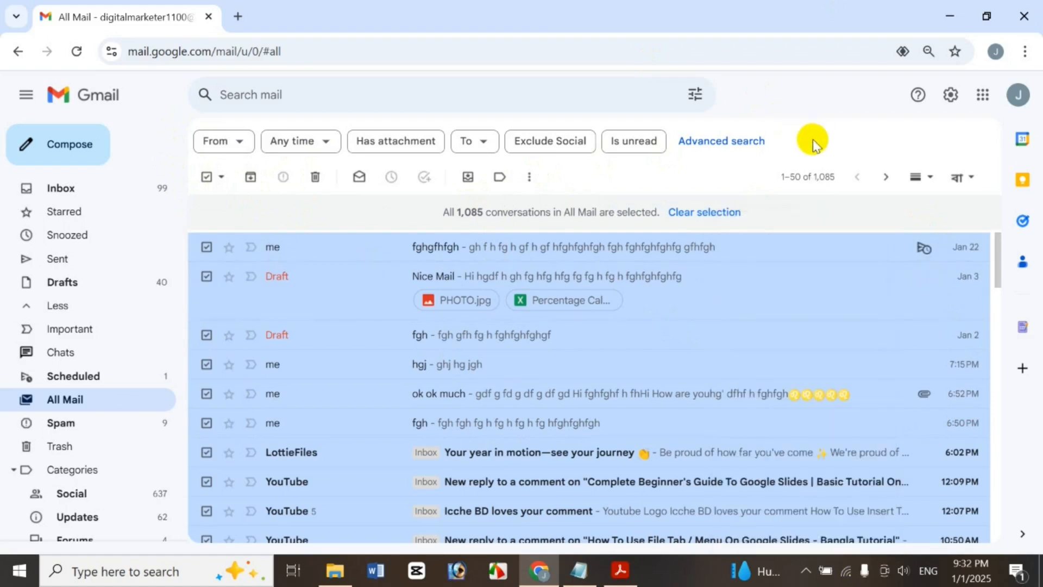
left_click(221, 178)
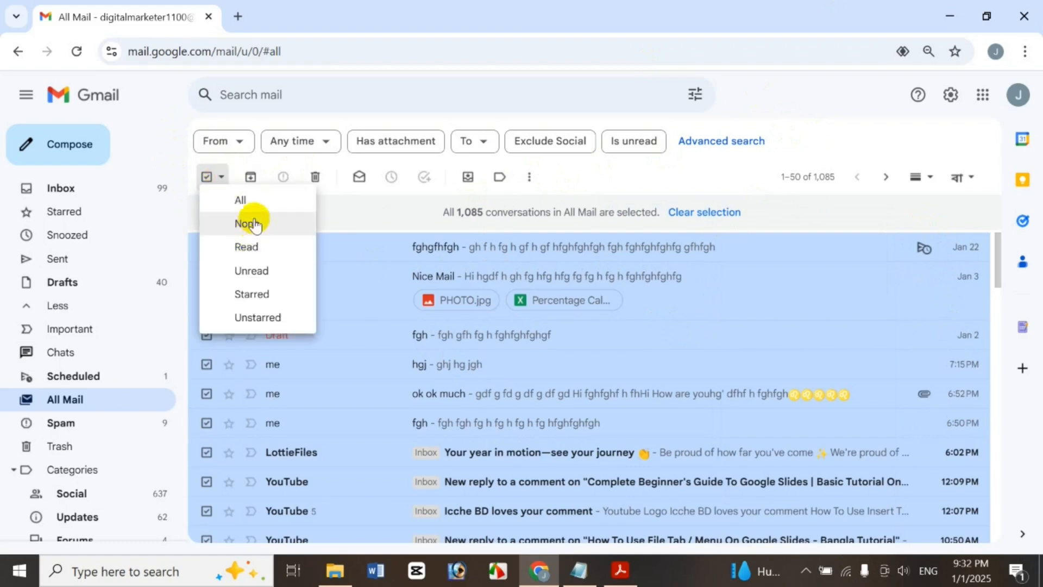
left_click(246, 200)
left_click(221, 177)
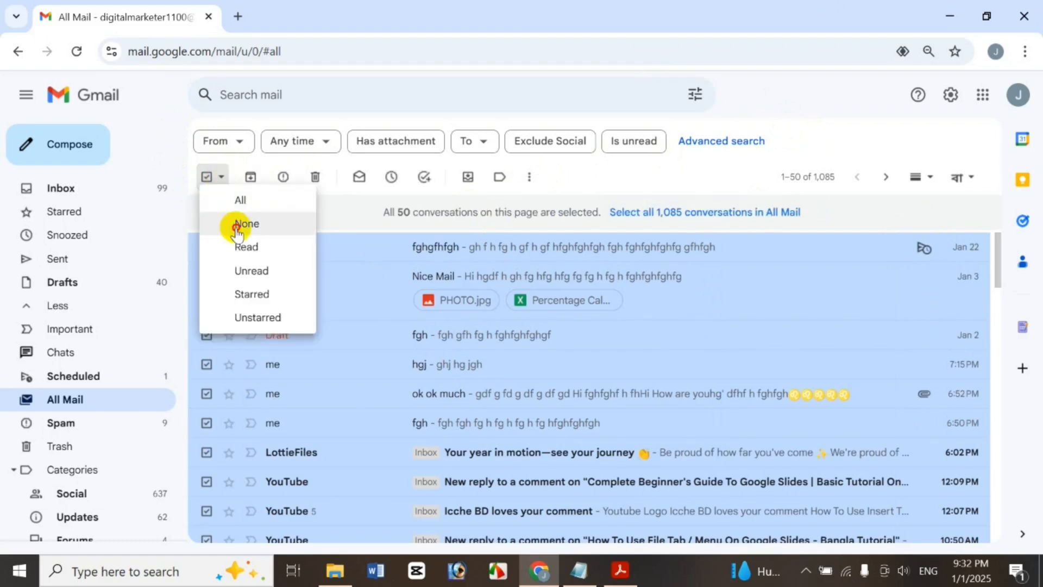
left_click(237, 226)
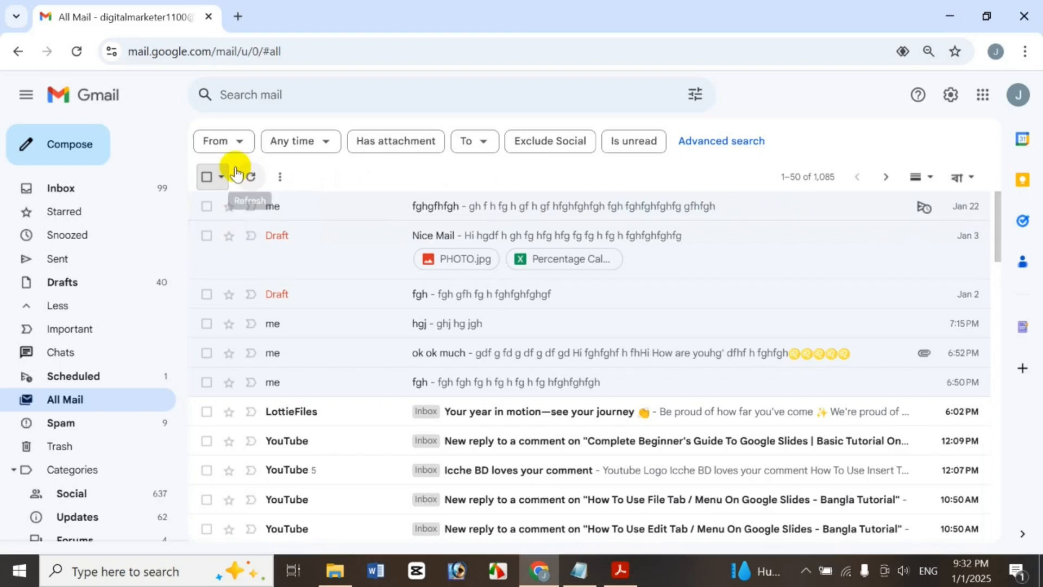
left_click(223, 177)
left_click(267, 250)
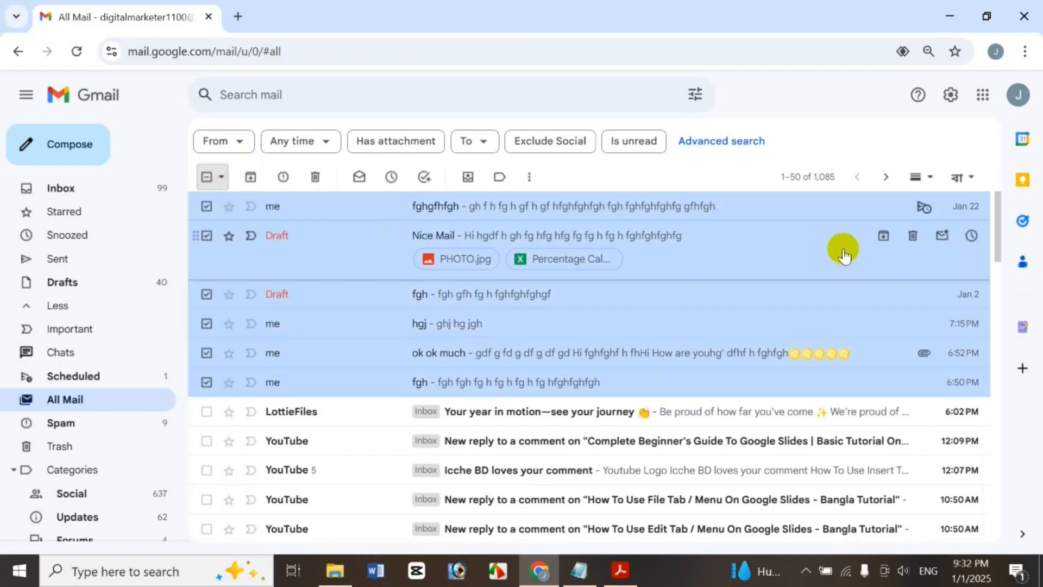
left_click_drag(1003, 234, 987, 210)
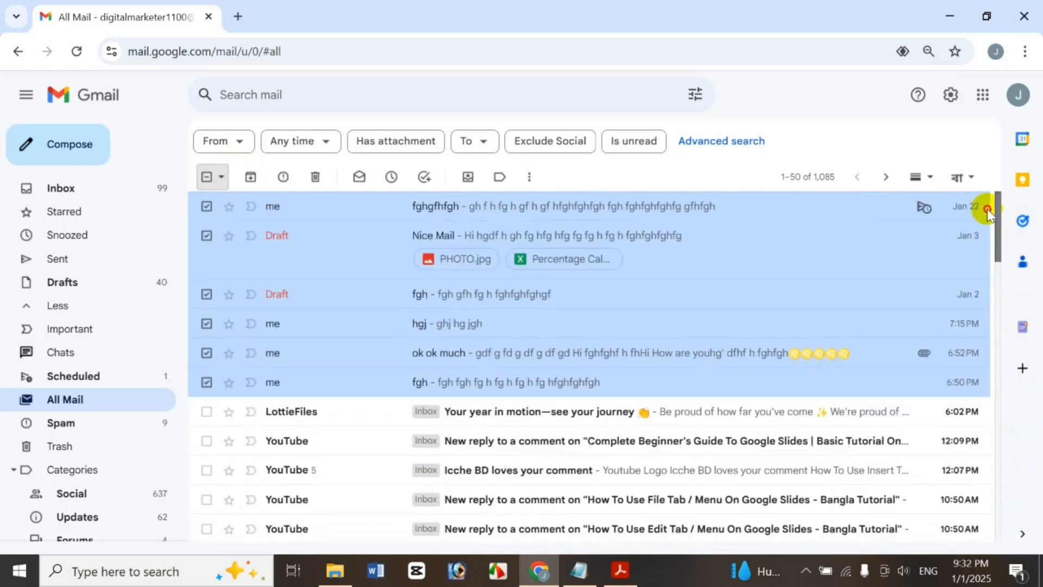
Select the unread, then starred, then unstarred conversations, scrolling the list to check each
left_click(221, 178)
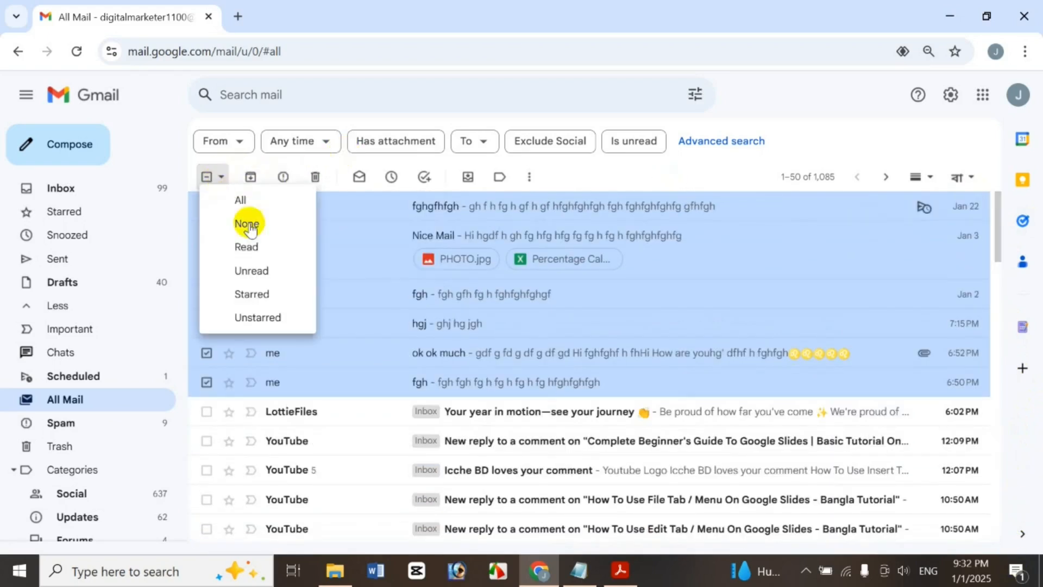
left_click(251, 271)
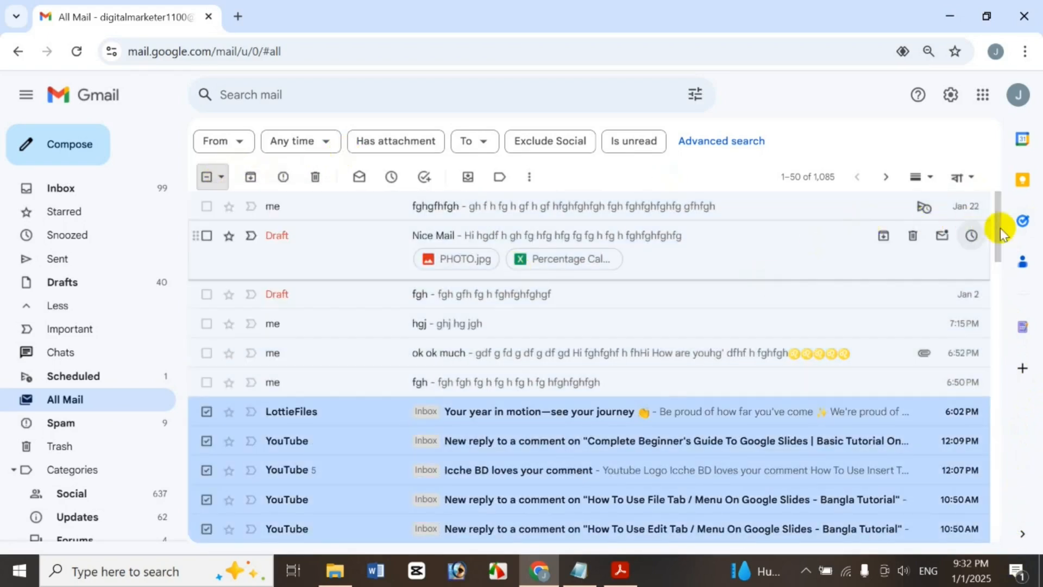
left_click_drag(999, 227, 1027, 179)
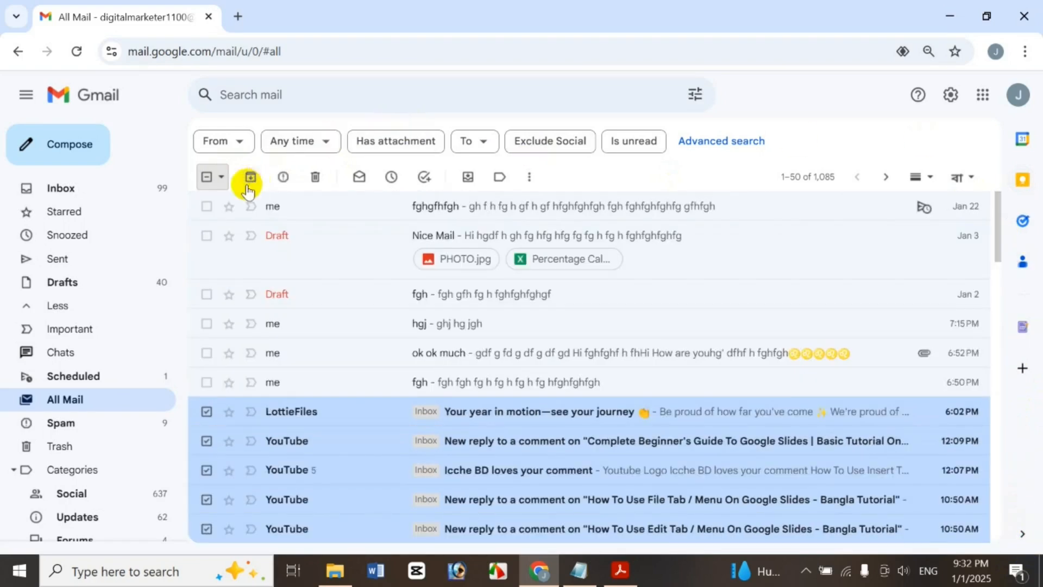
left_click(222, 177)
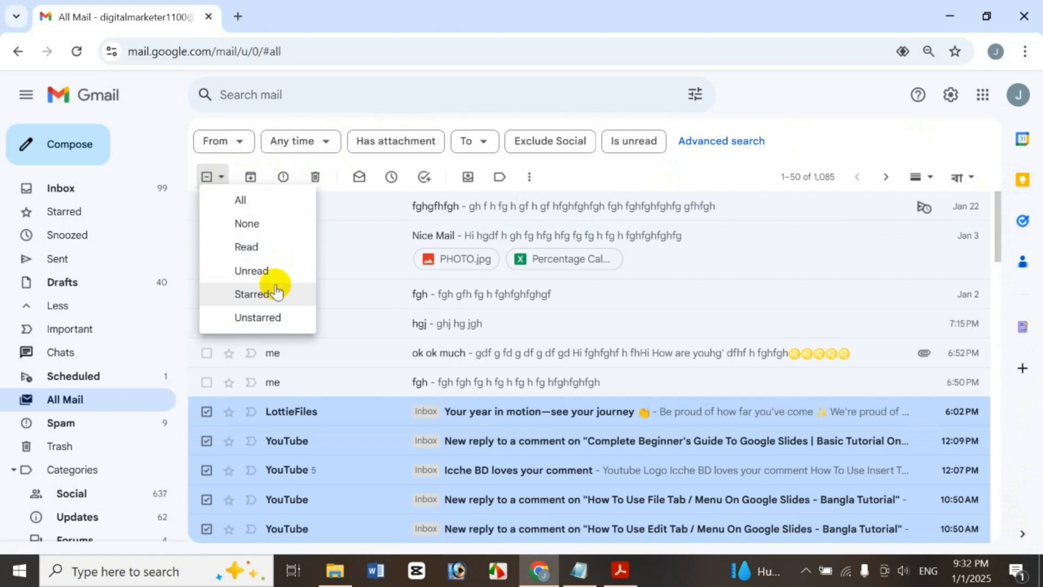
left_click(276, 291)
left_click_drag(999, 220, 940, 163)
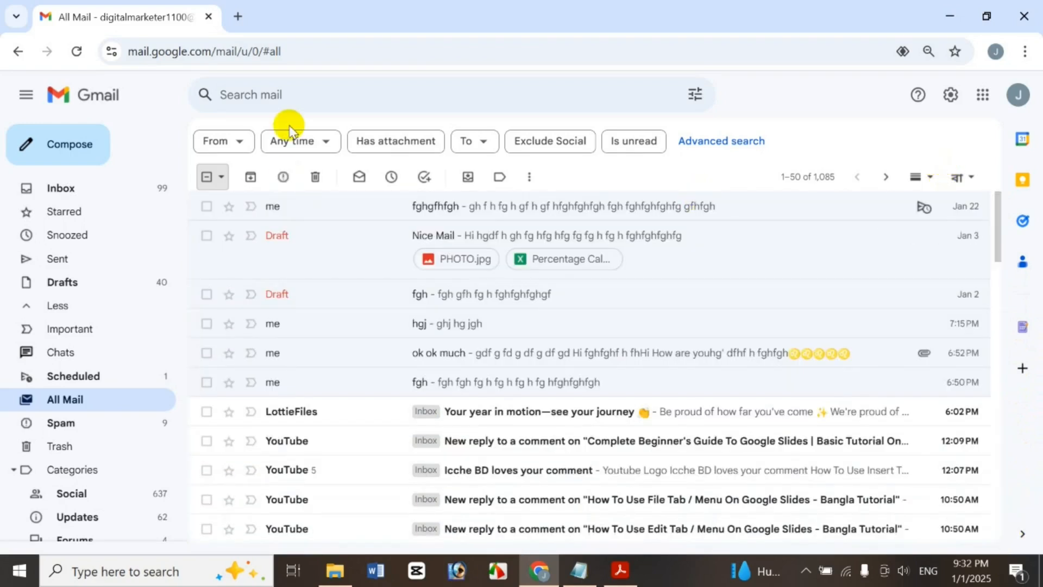
left_click(220, 181)
left_click(272, 316)
left_click_drag(1000, 210, 987, 133)
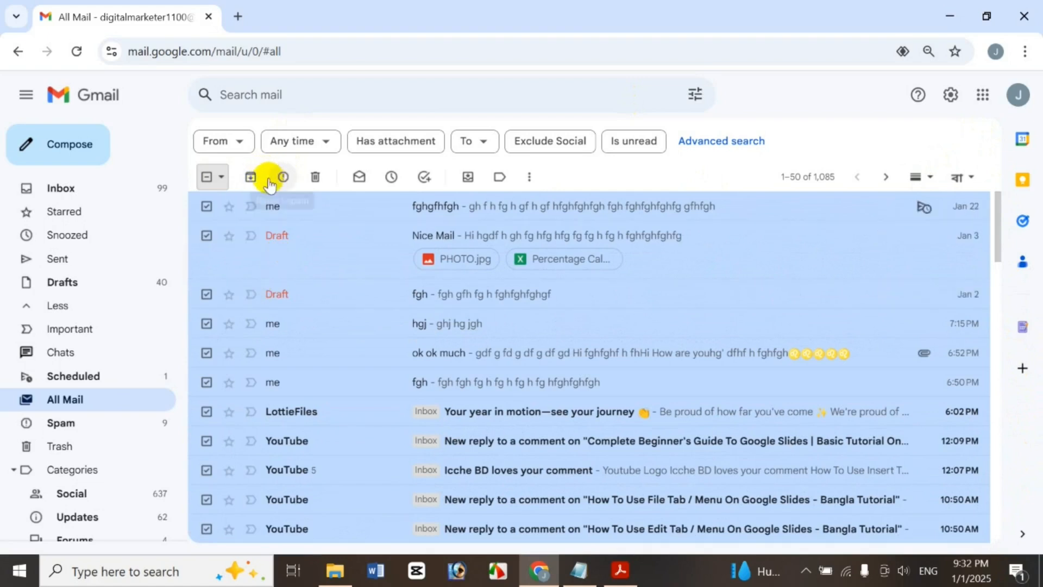
Clear the selection, tick the LottieFiles conversation and archive it
left_click(221, 176)
left_click(241, 225)
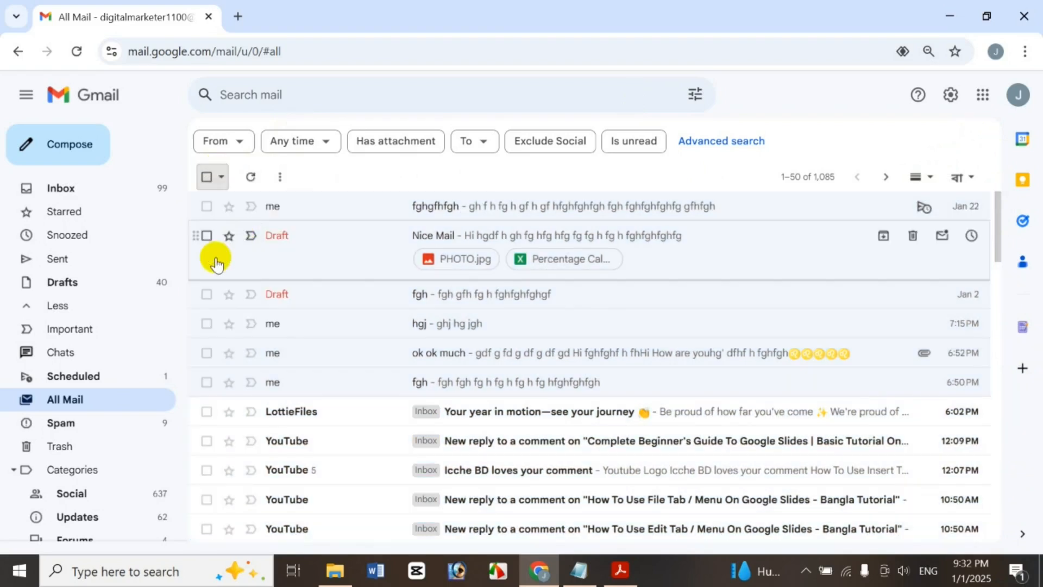
left_click(208, 206)
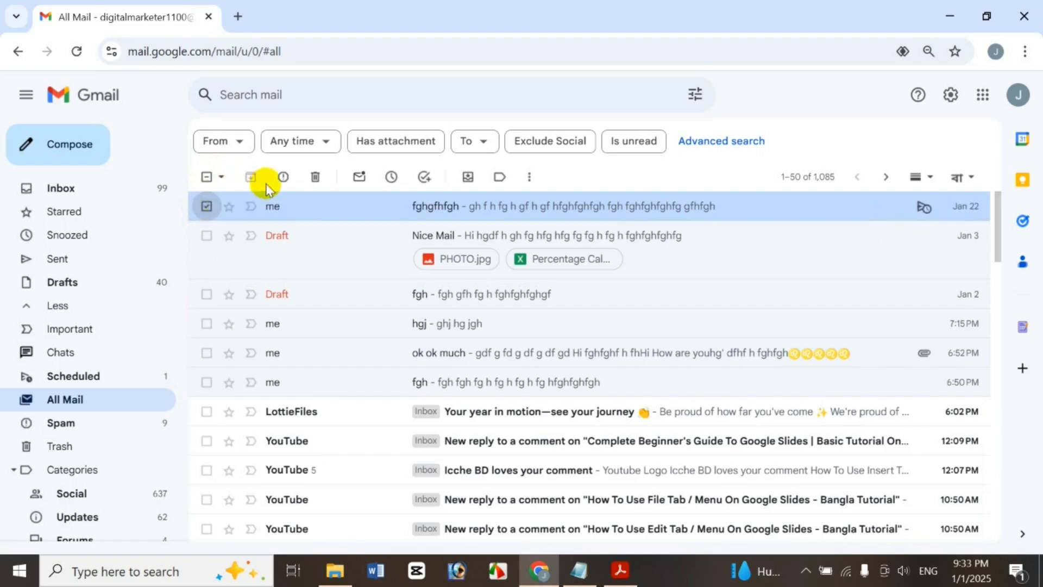
left_click(206, 206)
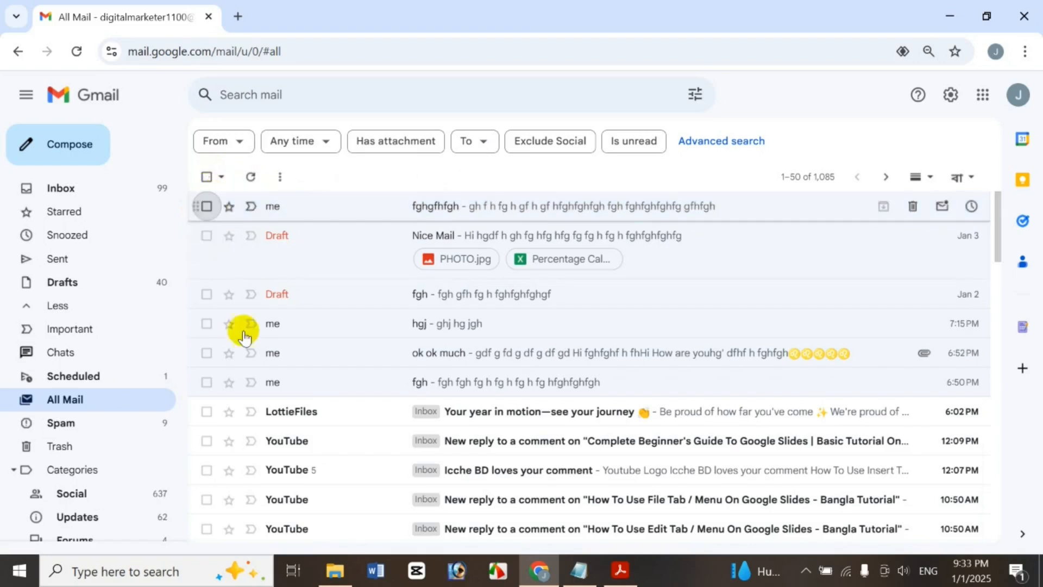
left_click(207, 412)
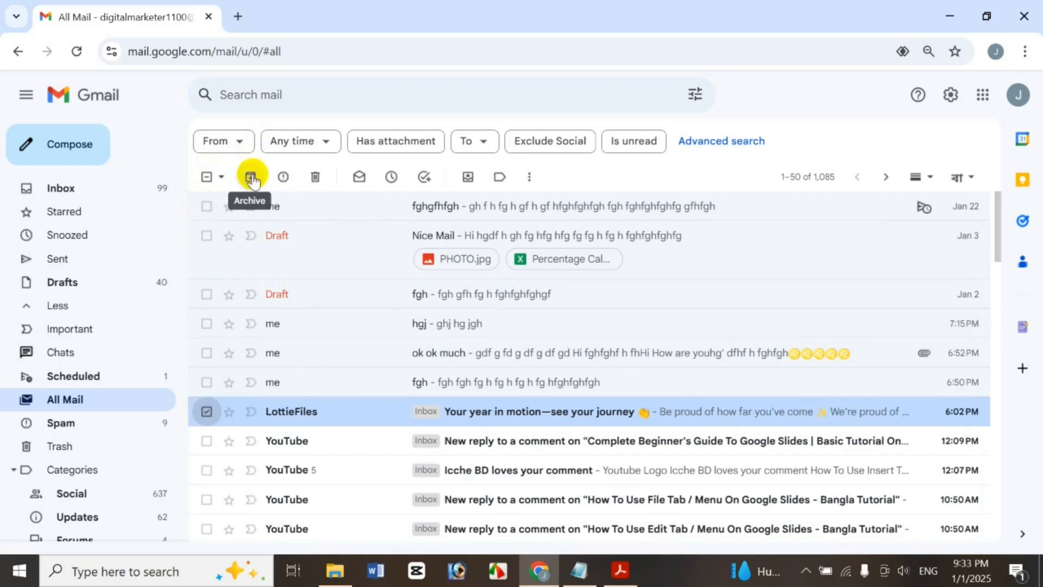
right_click(777, 402)
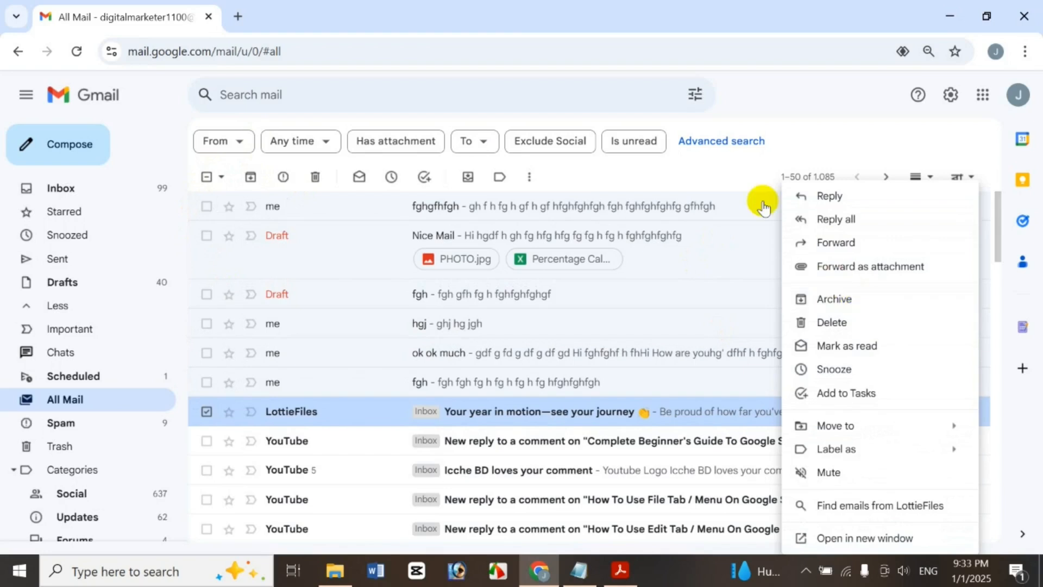
left_click(797, 152)
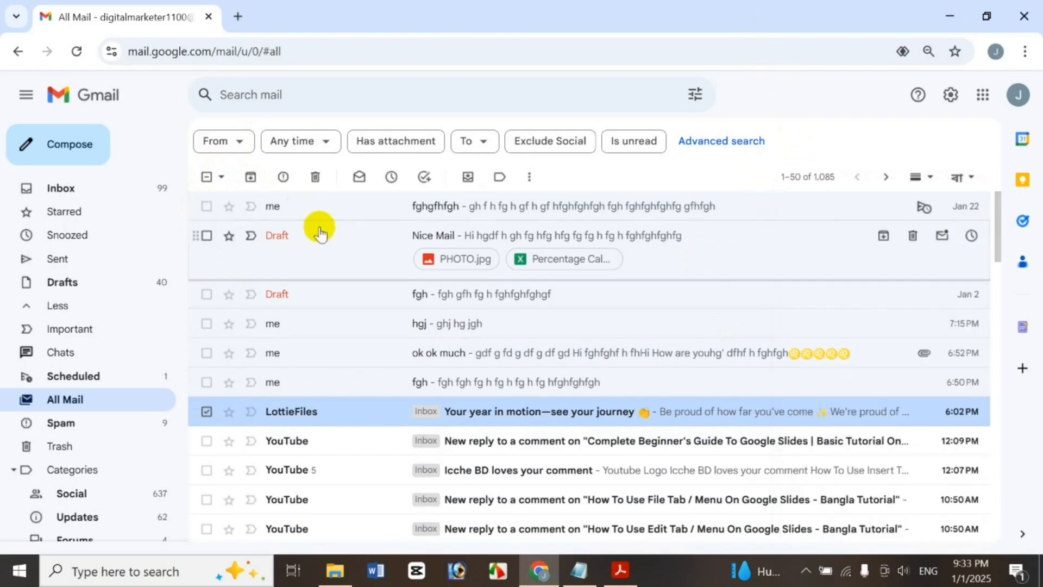
left_click(250, 176)
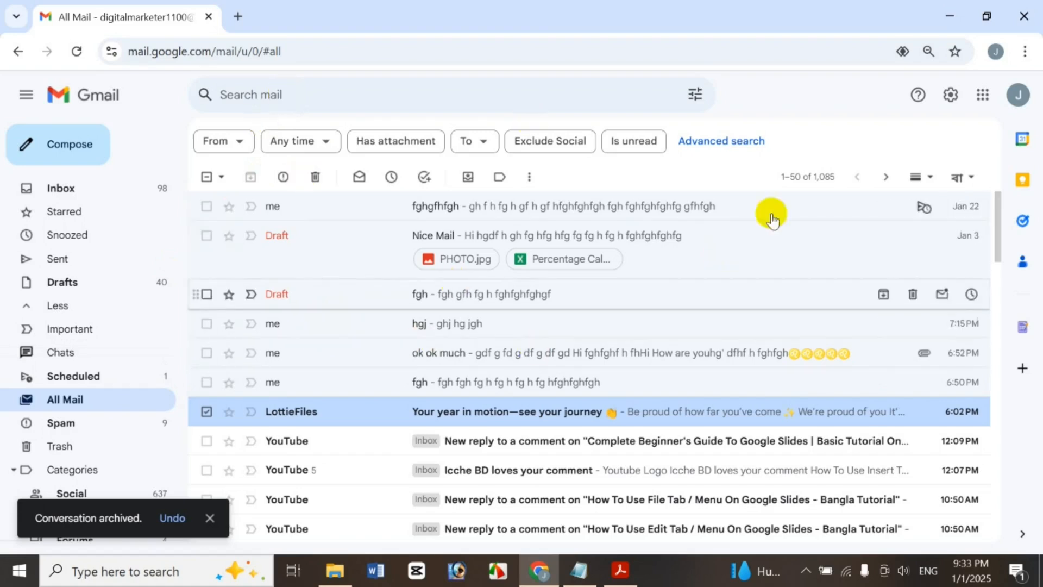
left_click(363, 89)
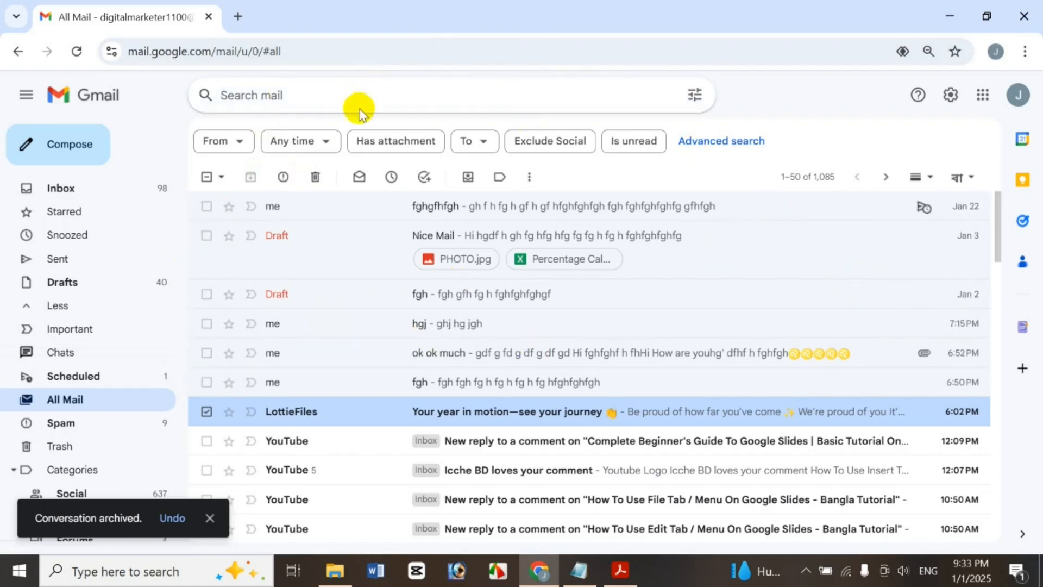
Search mail for 'in:archive', retrying from All Mail after a failed first attempt
left_click(359, 110)
type("in")
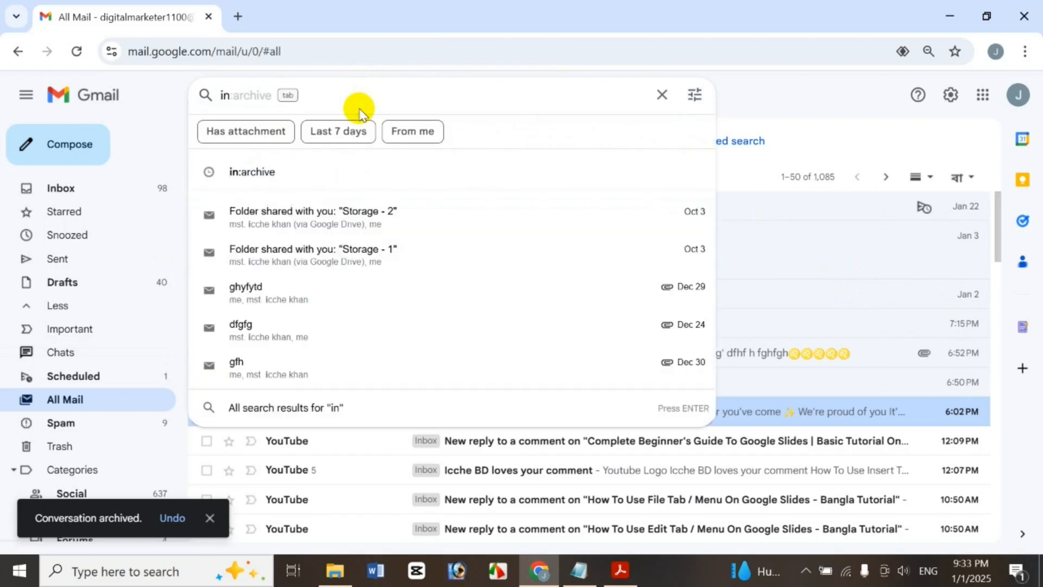
type(":arcihve")
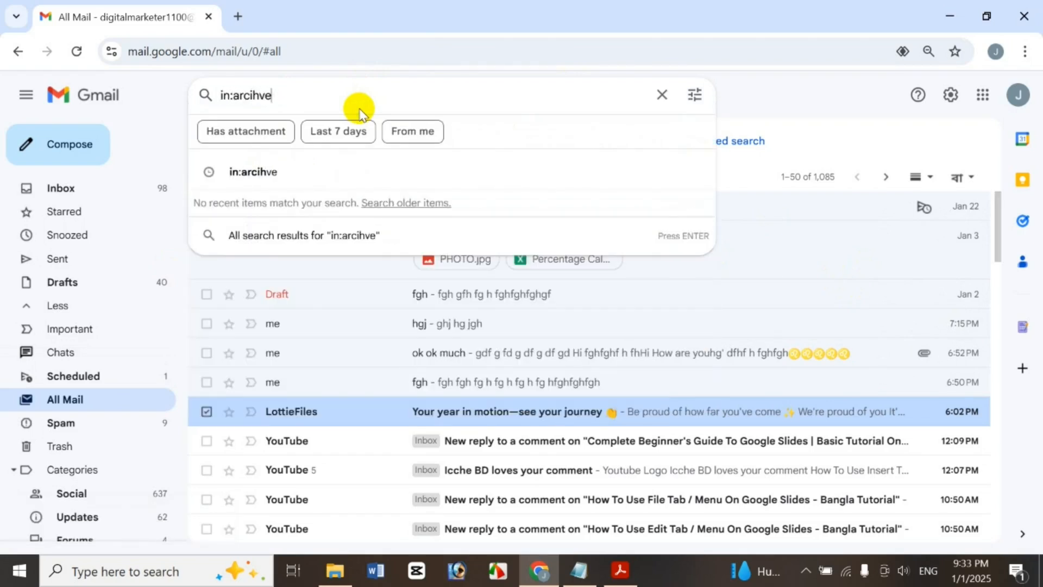
key("Return")
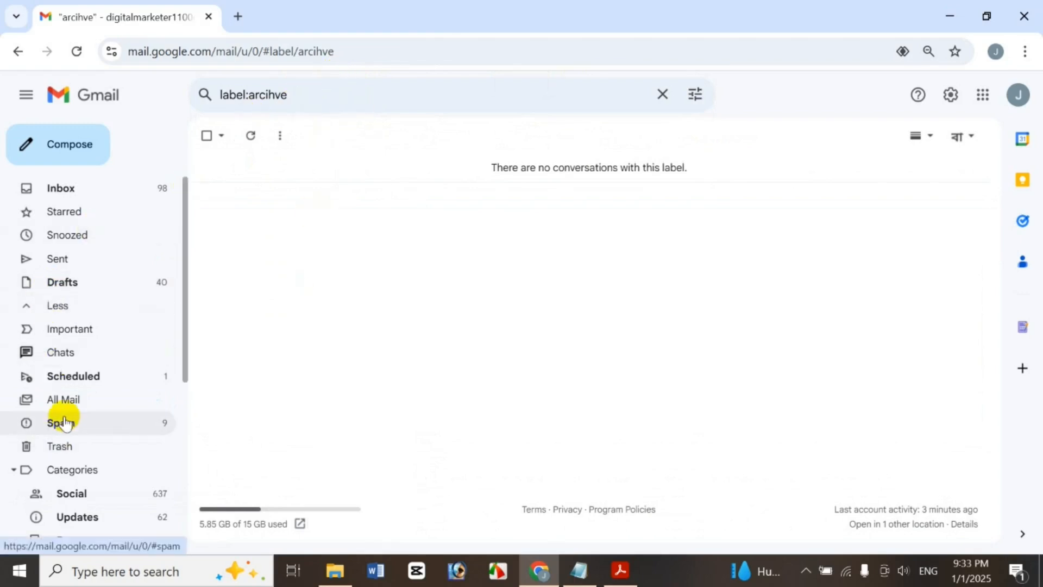
left_click(64, 400)
left_click(287, 96)
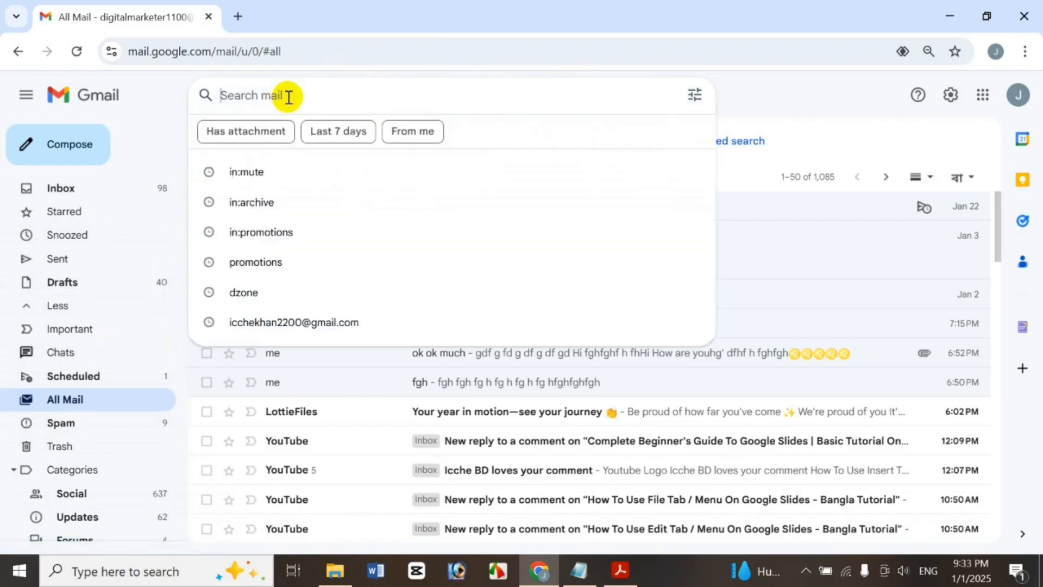
type("in")
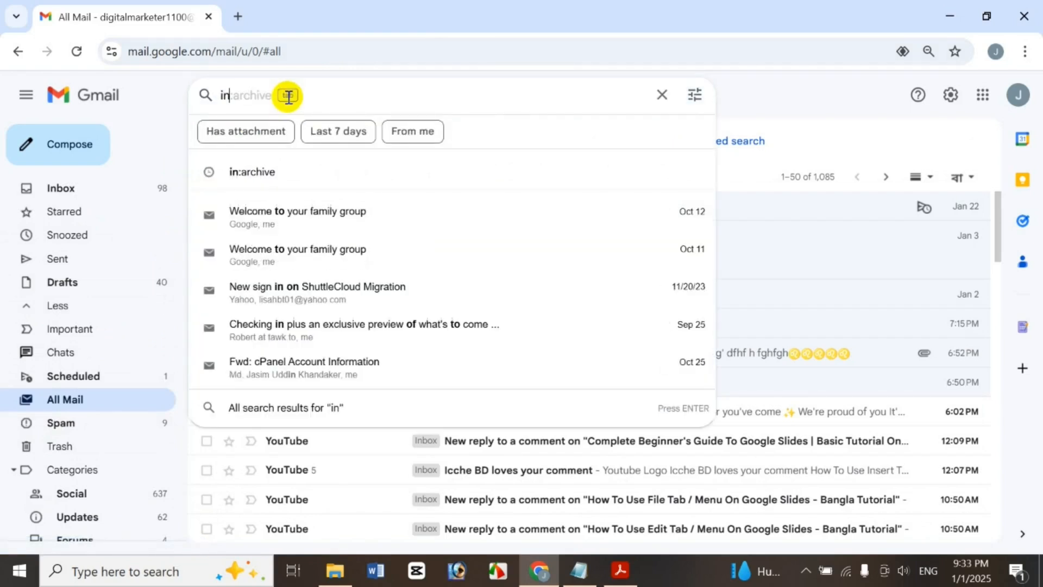
type(":arc")
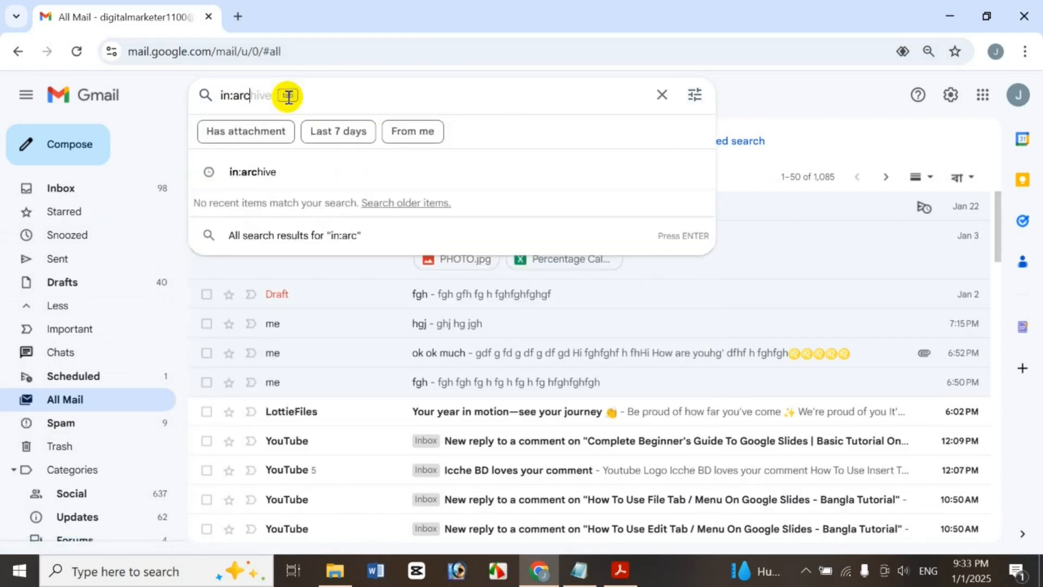
type("hive")
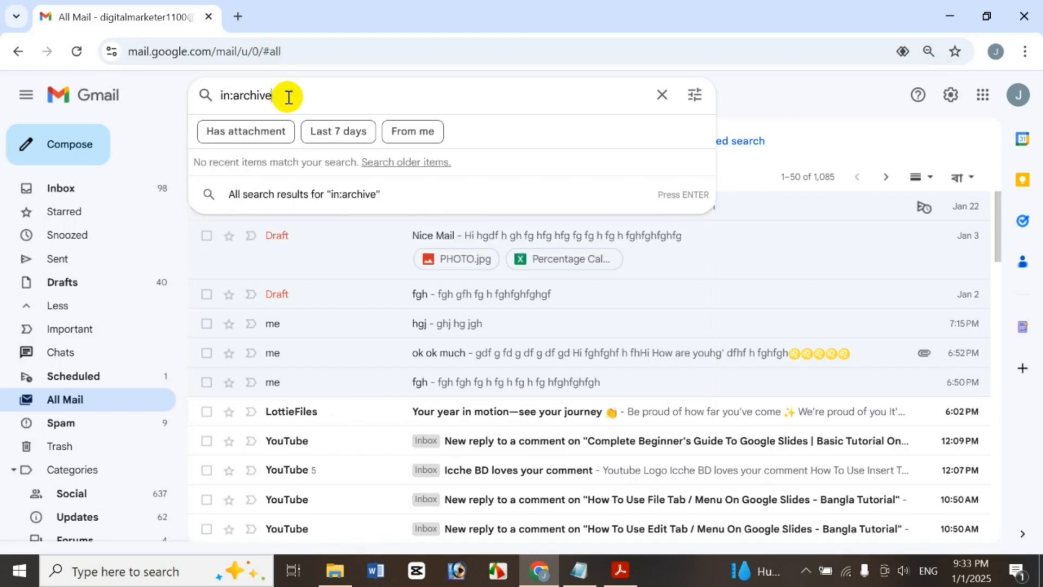
key("Return")
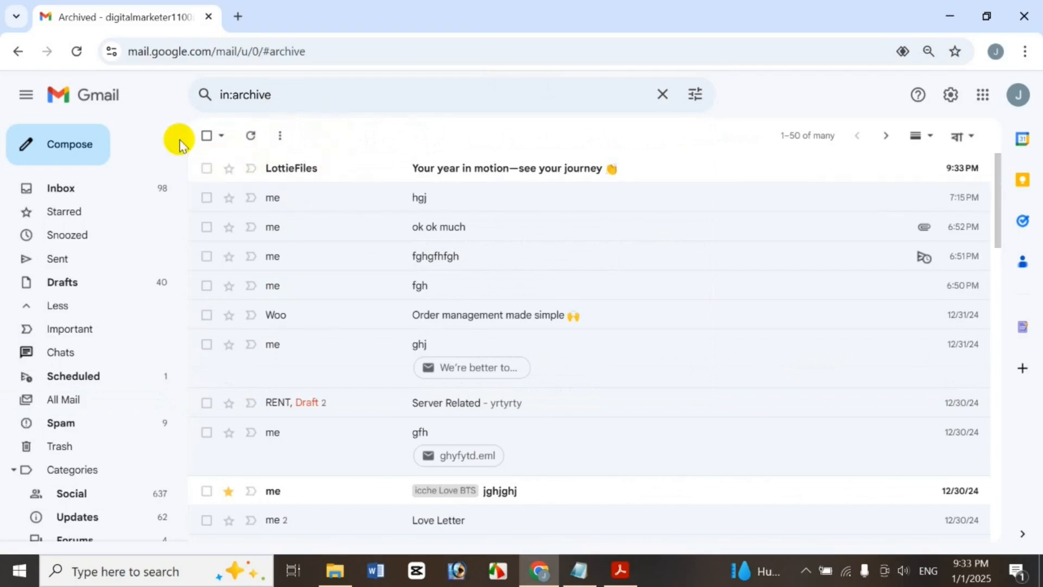
Move the archived LottieFiles conversation to Inbox, then return to All Mail
left_click(206, 166)
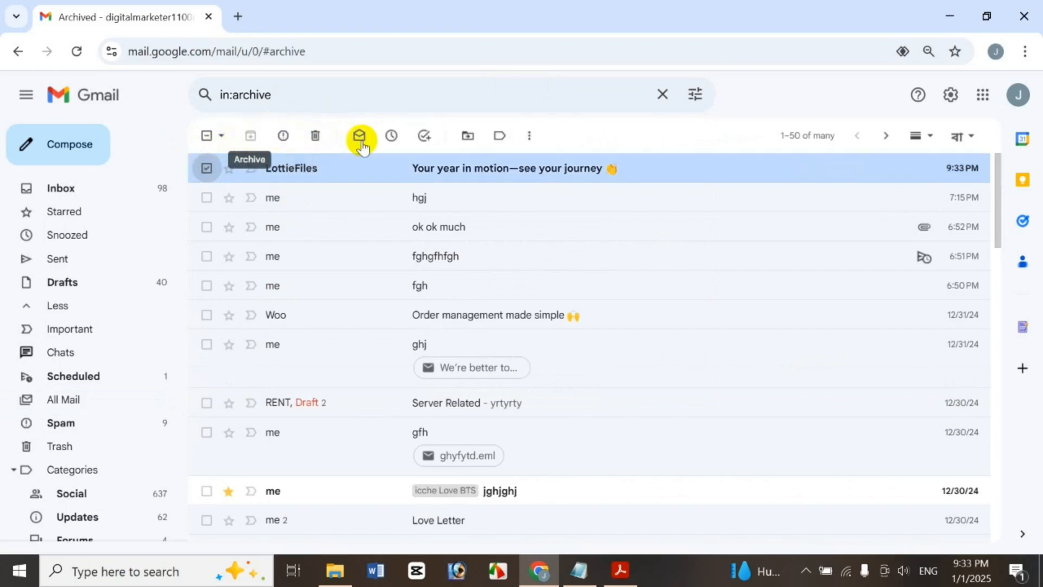
left_click(459, 143)
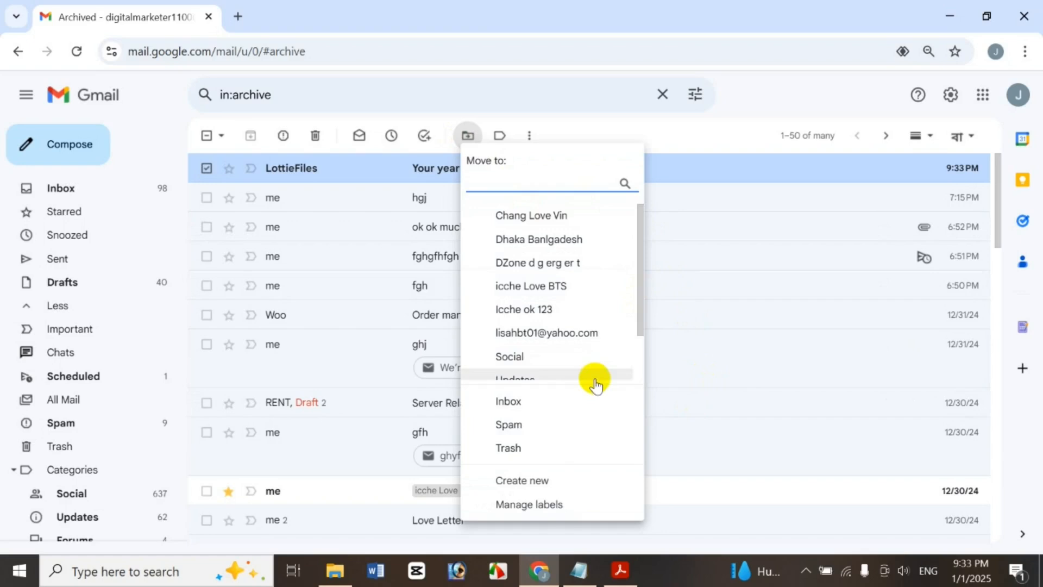
left_click(531, 404)
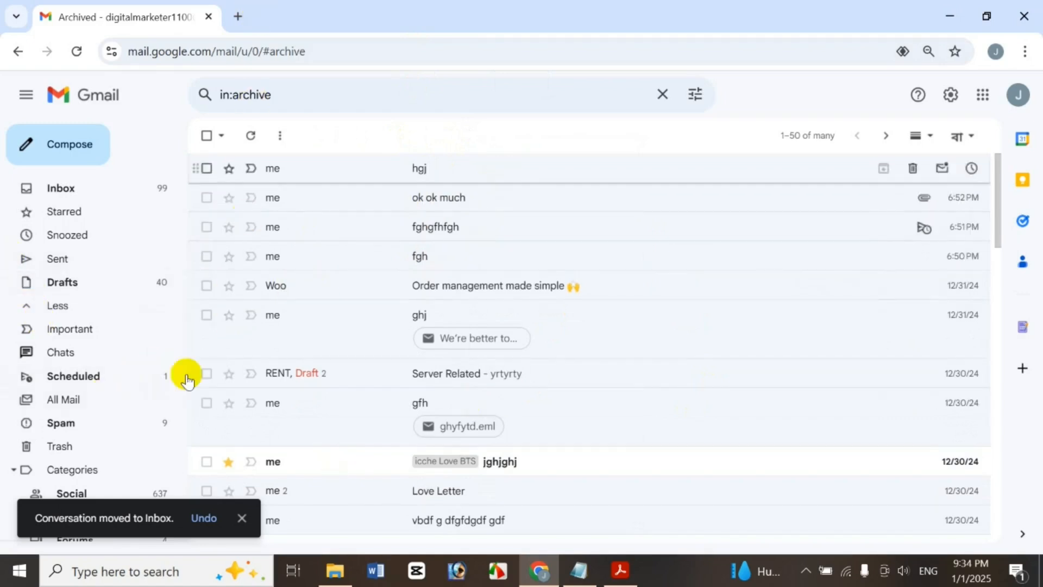
left_click(61, 401)
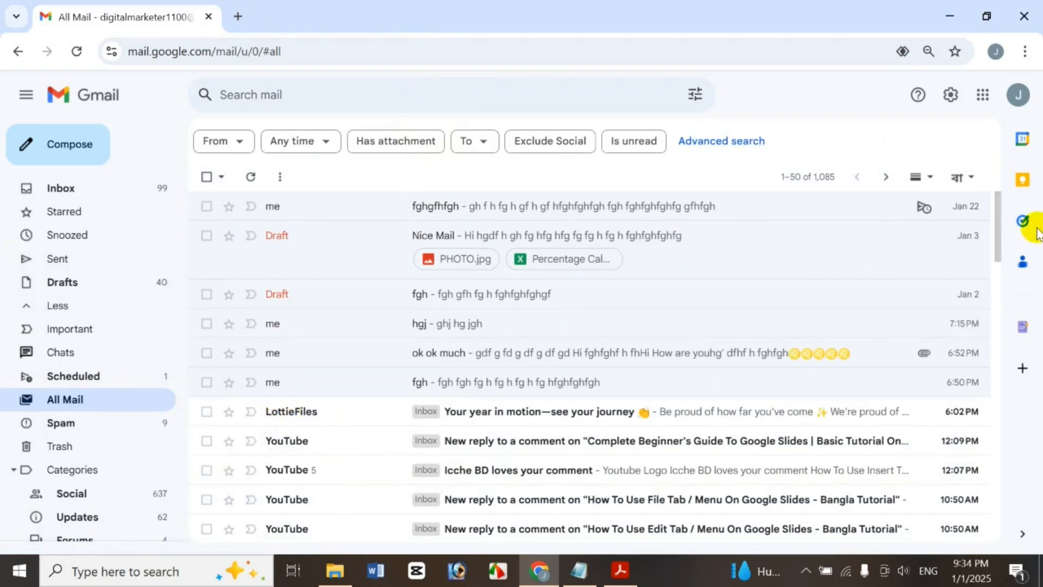
Report LottieFiles as spam with confirmation and delete the top YouTube comment-reply conversation
left_click(206, 411)
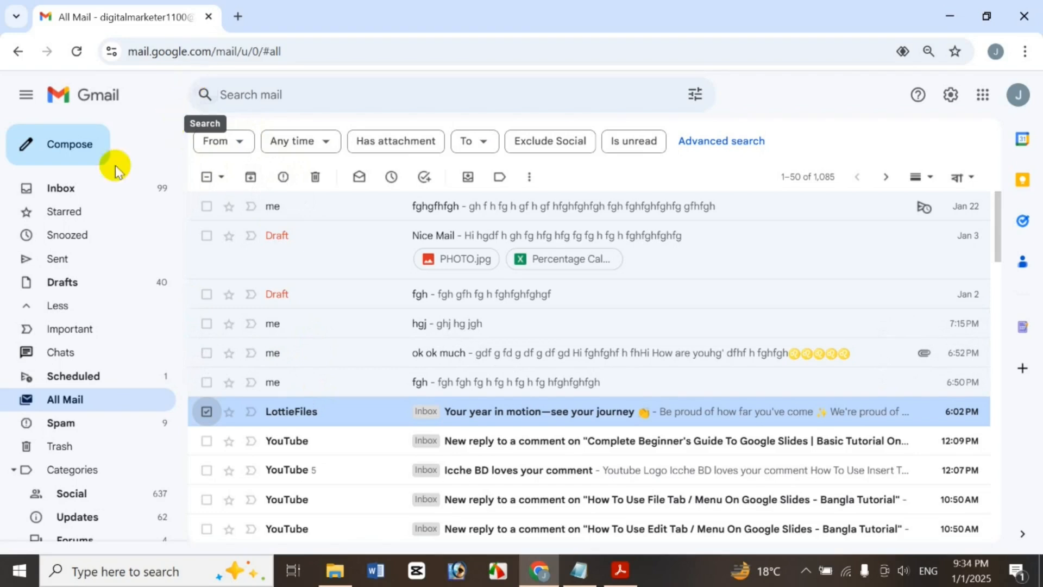
left_click(284, 177)
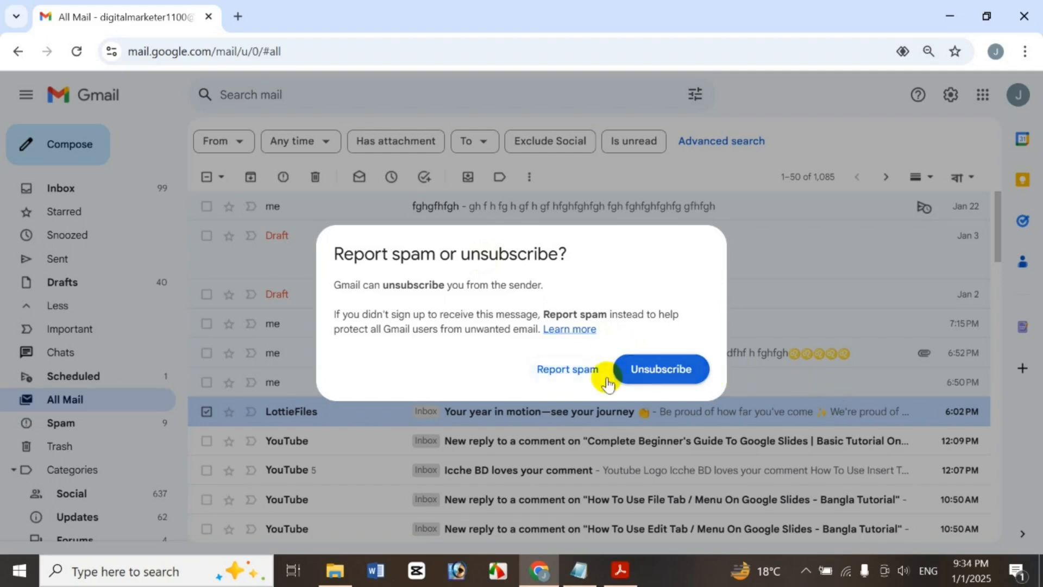
left_click(557, 374)
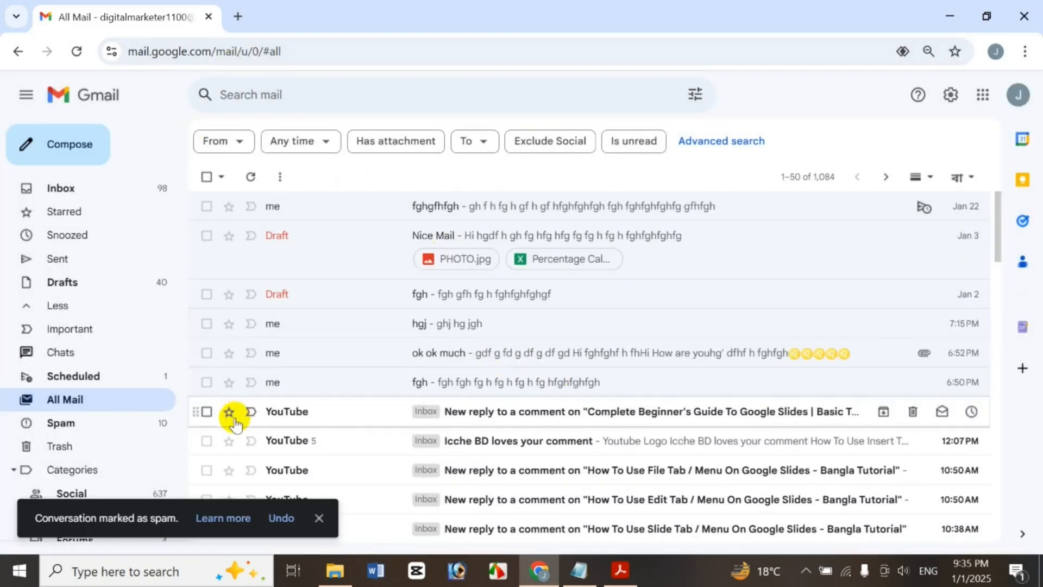
left_click(205, 411)
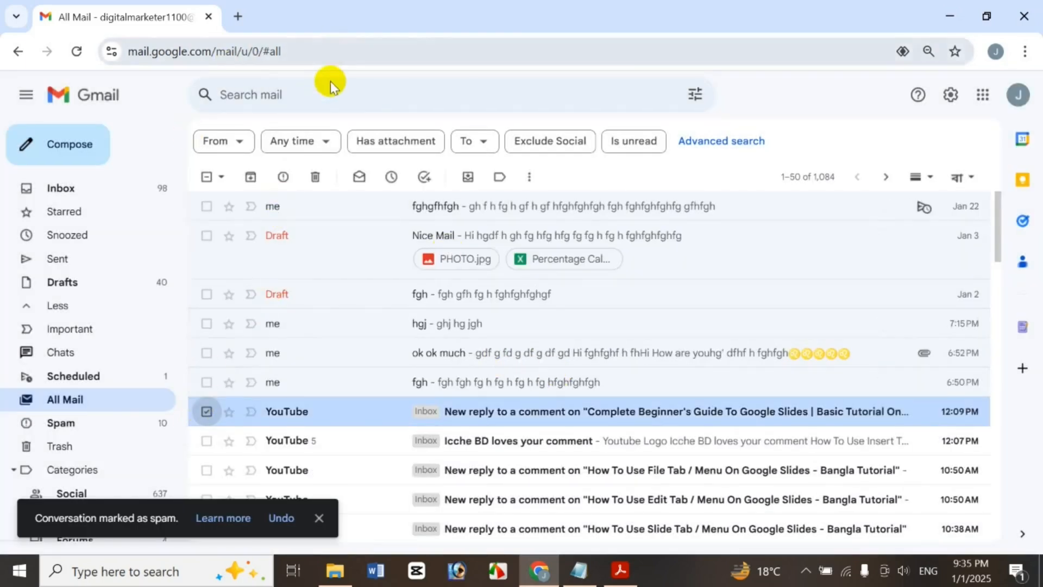
left_click(313, 182)
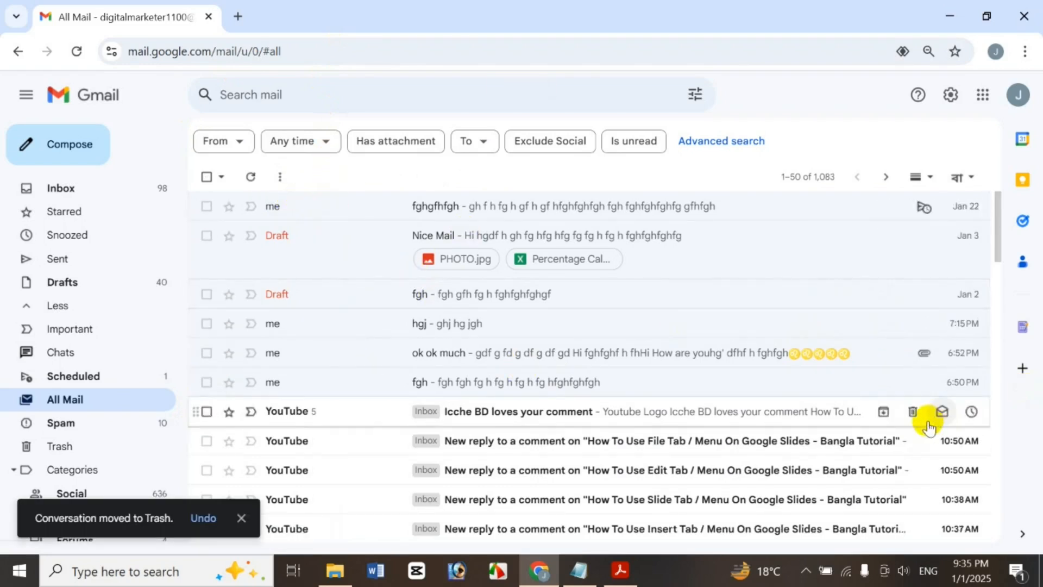
Mark the YouTube comment conversation unread, then read, then unread again
right_click(814, 424)
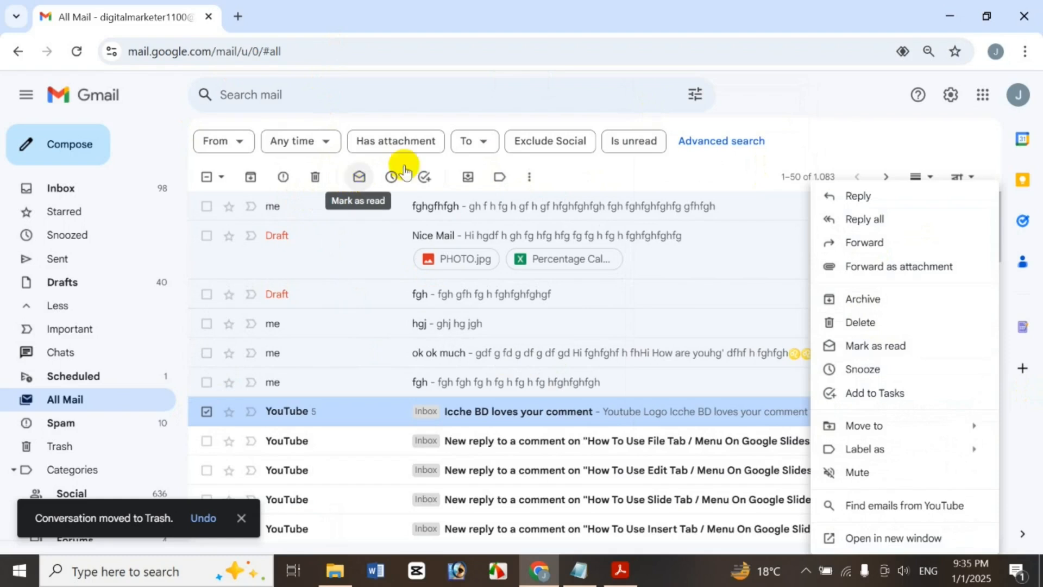
left_click(599, 158)
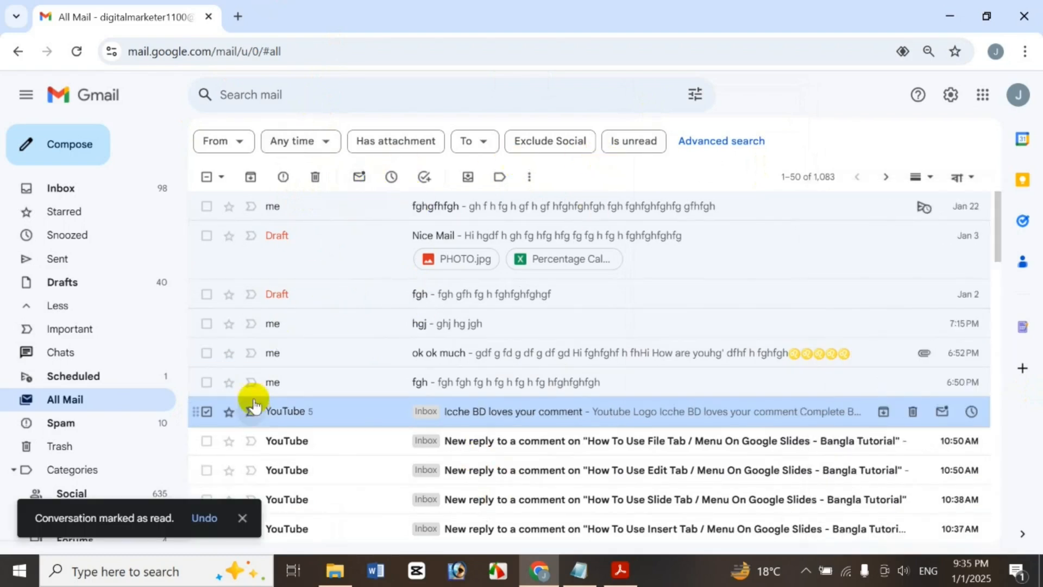
left_click(359, 177)
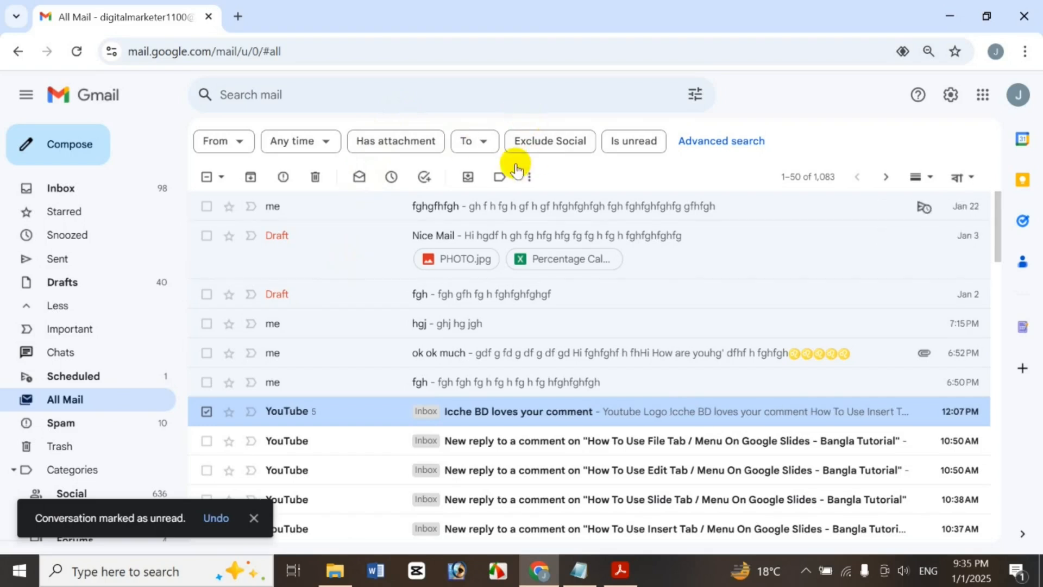
left_click(528, 176)
left_click(574, 201)
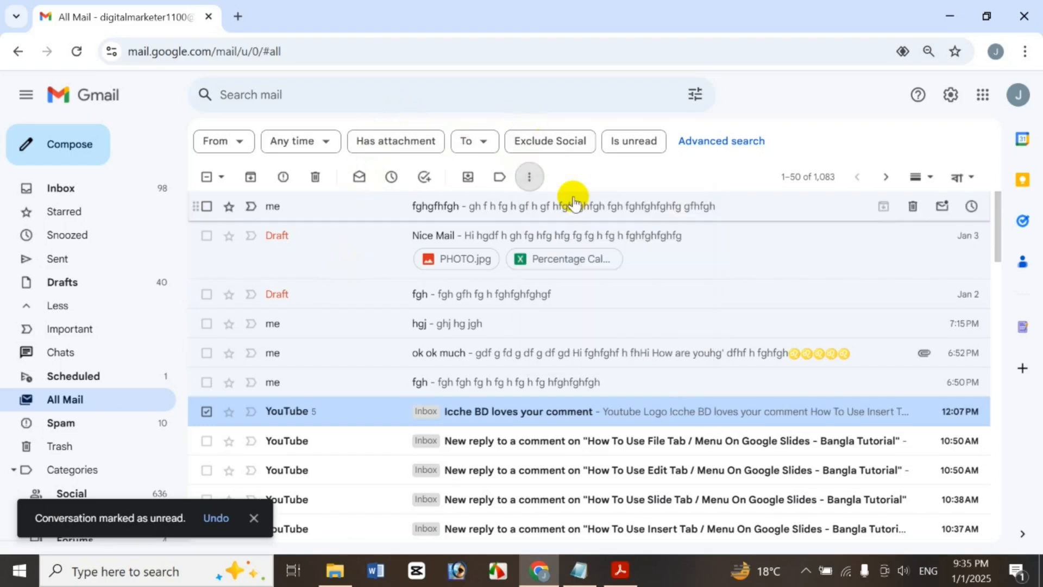
left_click(540, 176)
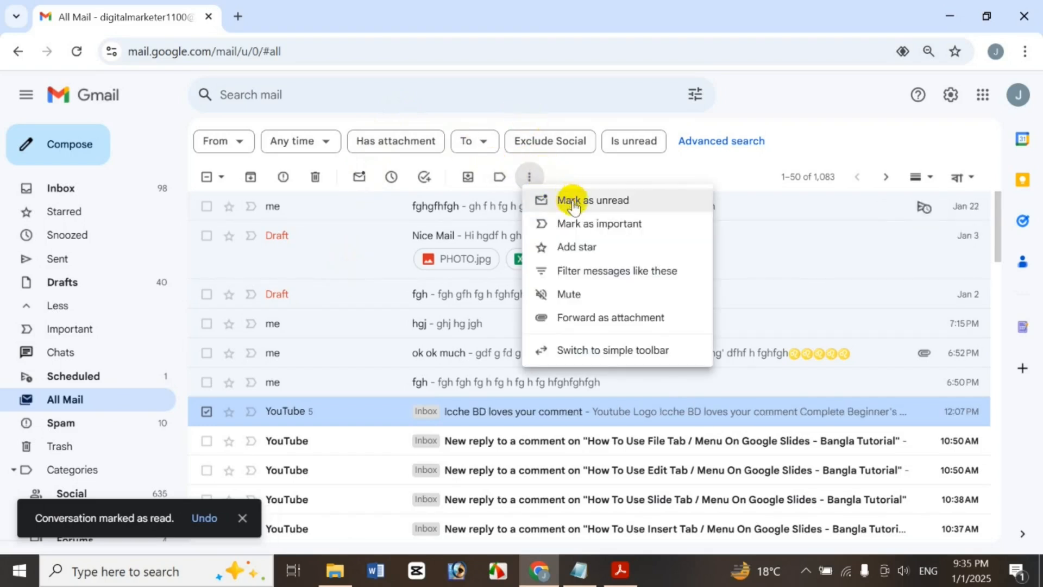
left_click(571, 199)
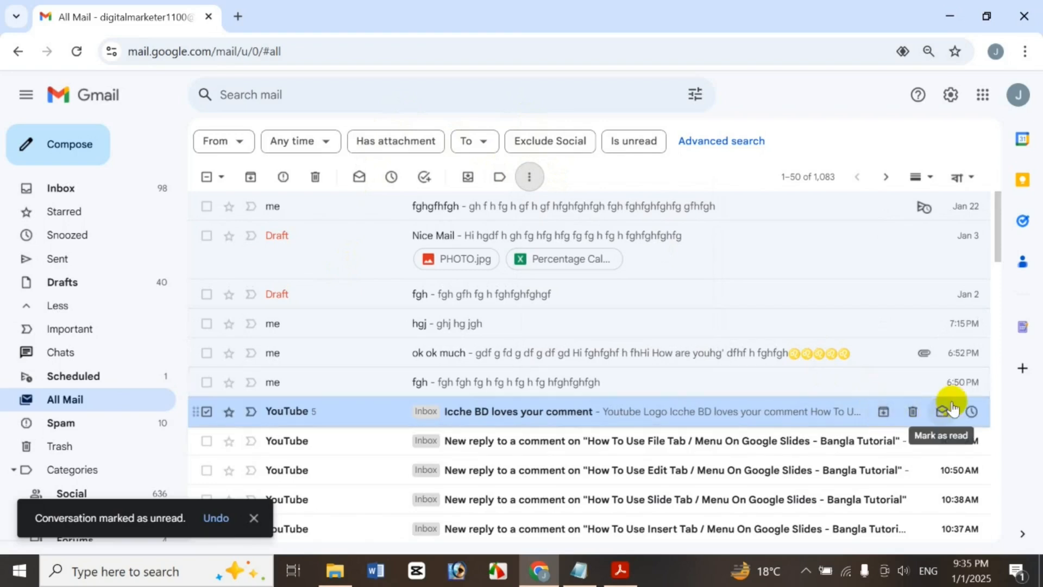
right_click(828, 421)
mouse_move(834, 418)
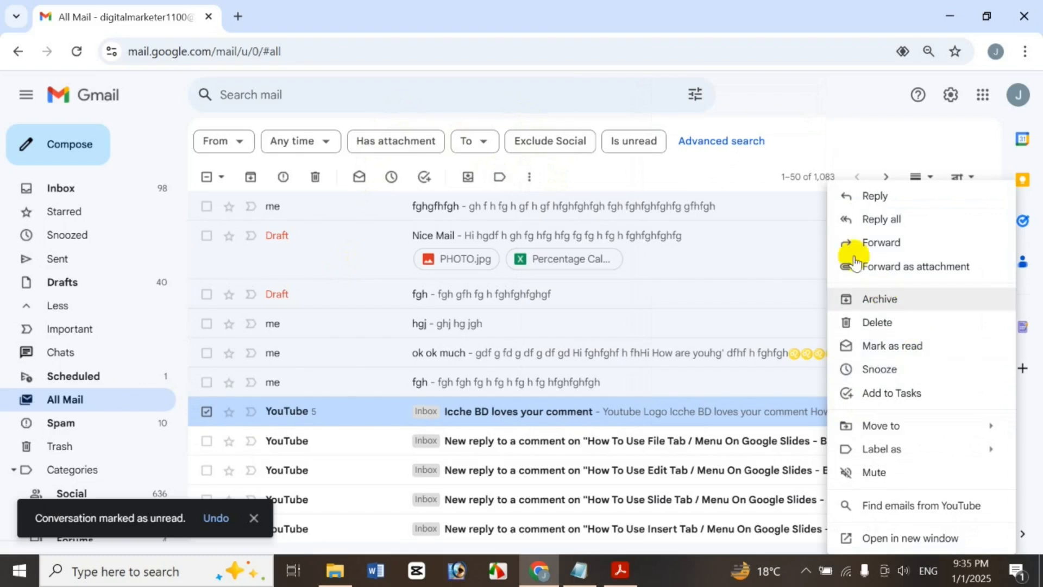
left_click(568, 167)
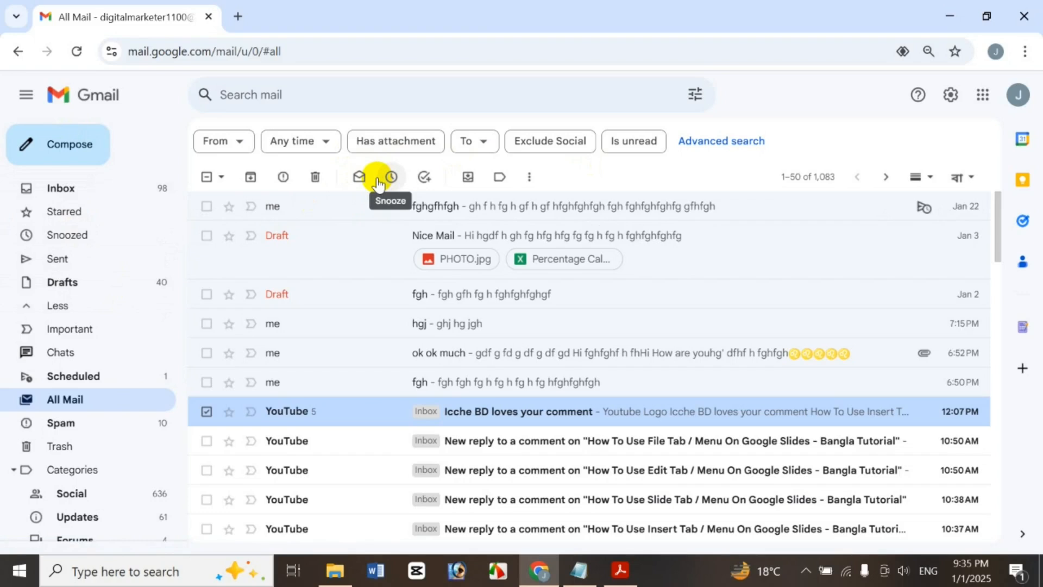
Snooze the YouTube conversation until Jan 4 at 9:00 AM and view the Snoozed folder
left_click(377, 181)
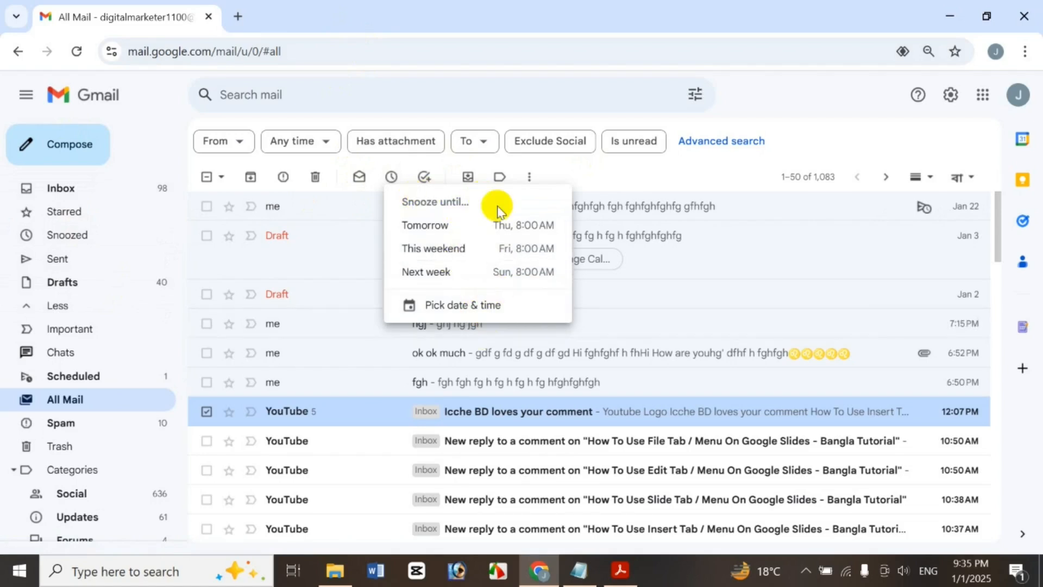
left_click(498, 305)
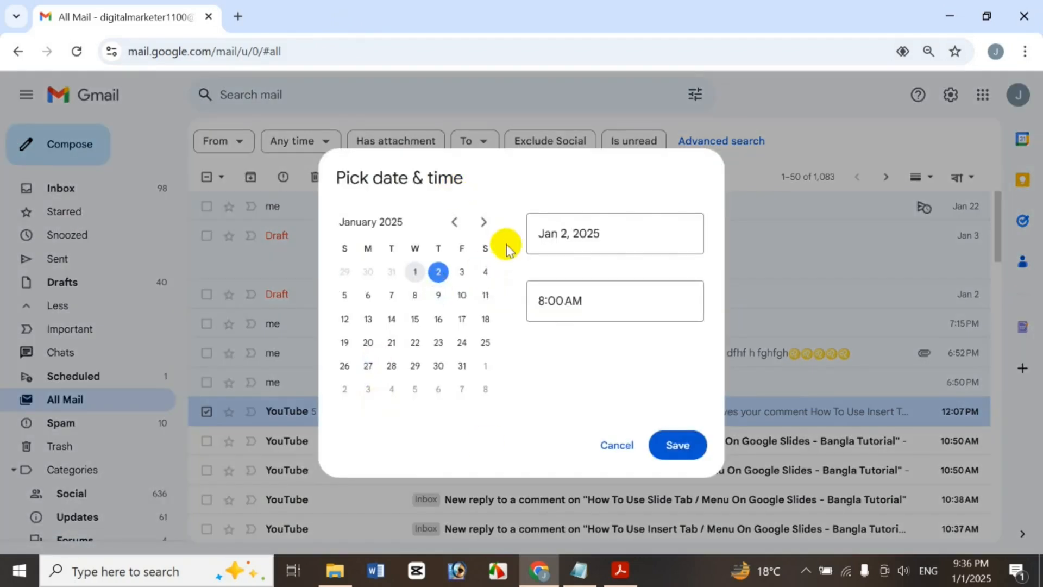
left_click(484, 271)
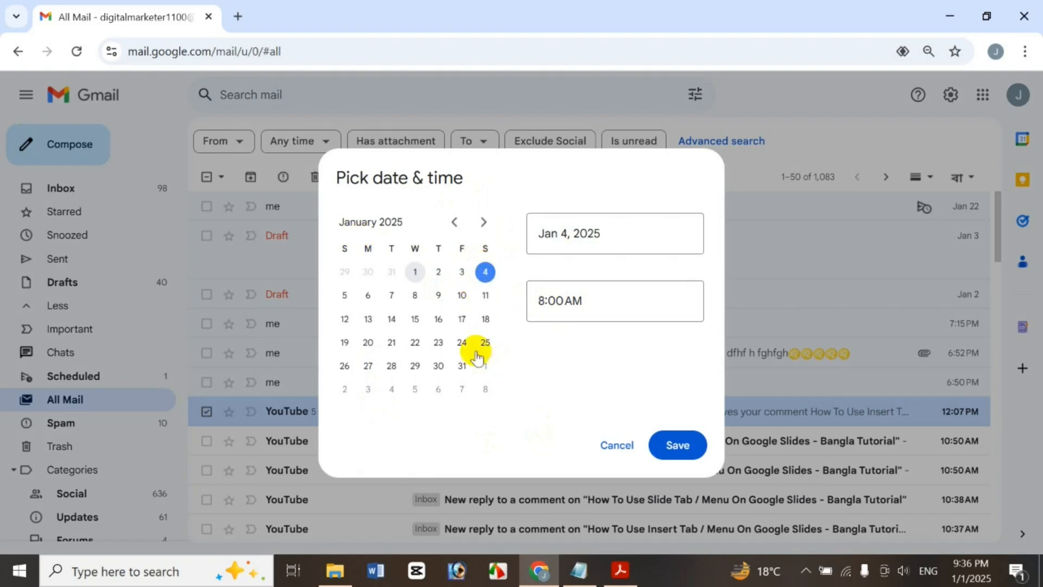
left_click(543, 299)
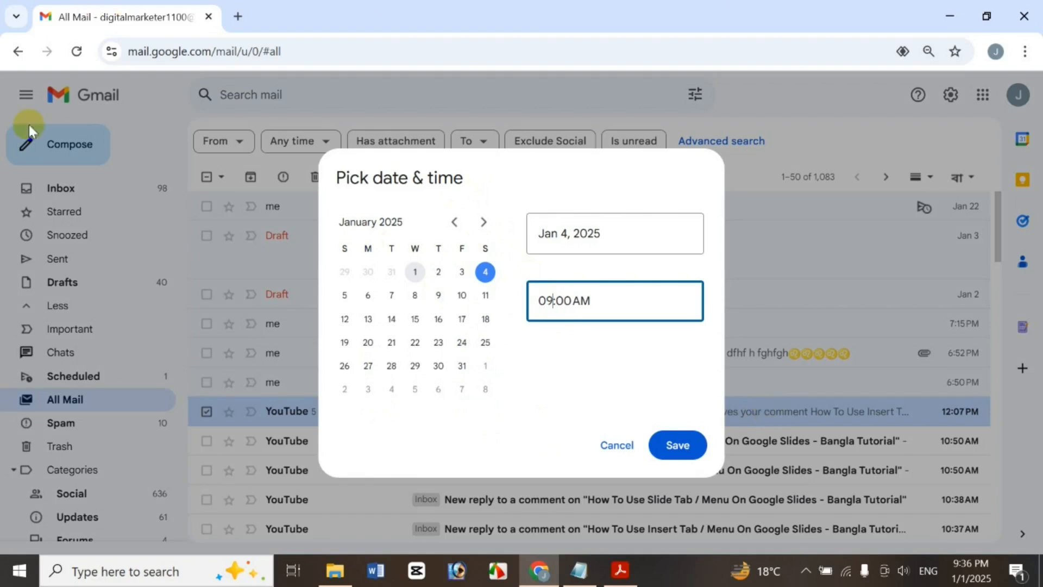
left_click(667, 443)
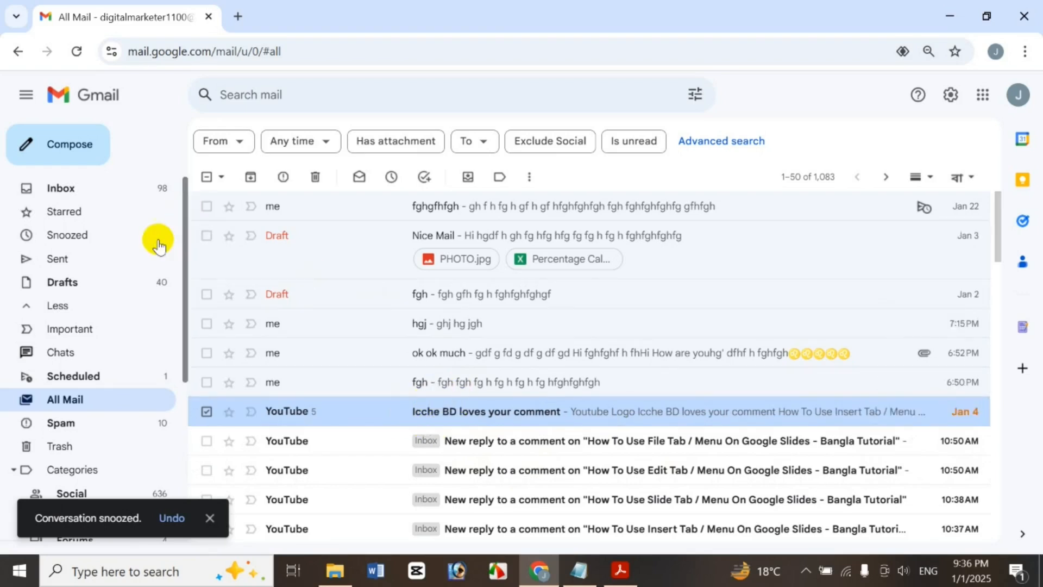
left_click(119, 239)
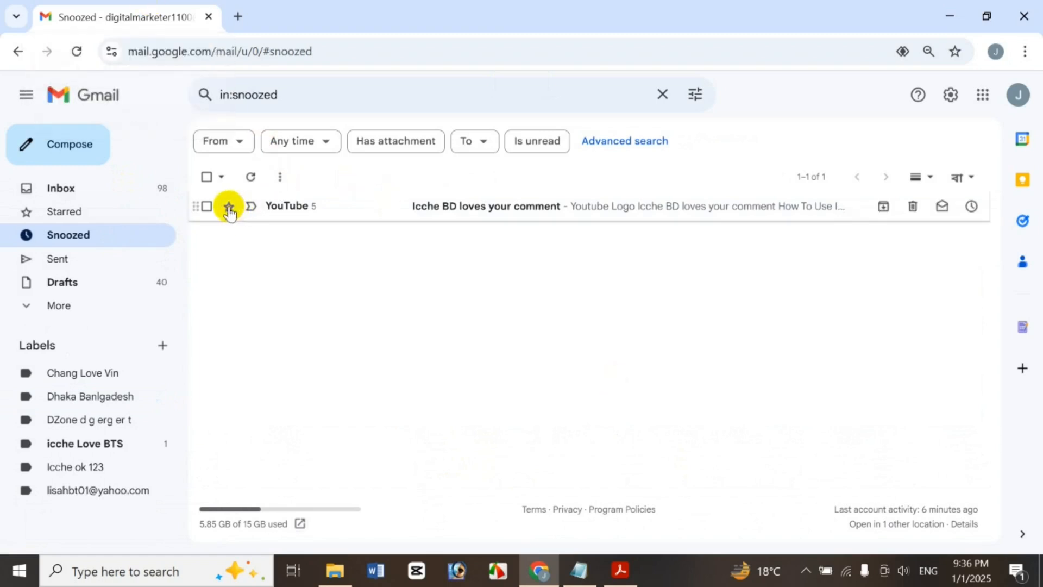
Unsnooze the YouTube conversation in the Snoozed folder
left_click(207, 207)
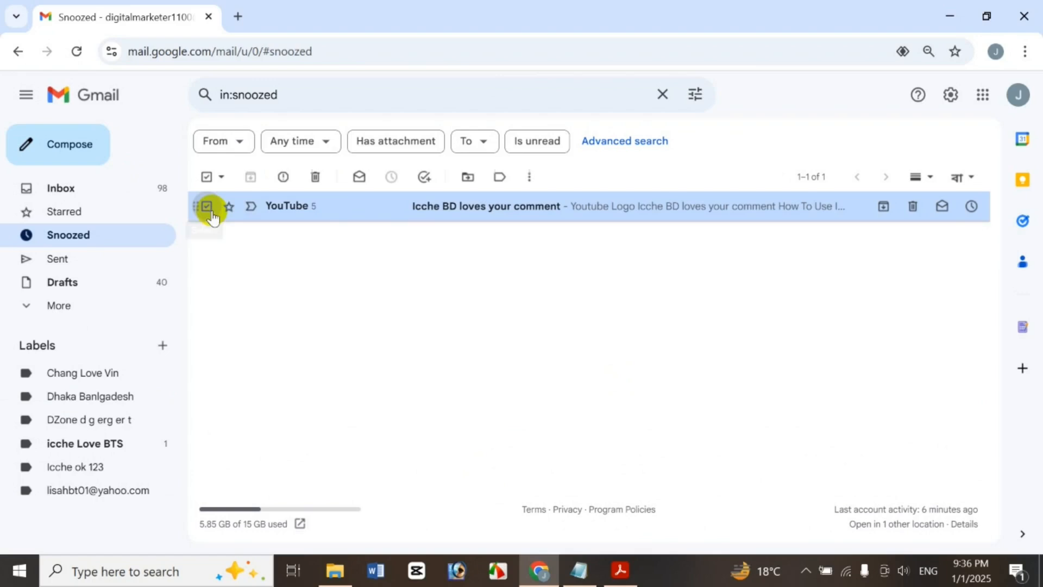
left_click(391, 178)
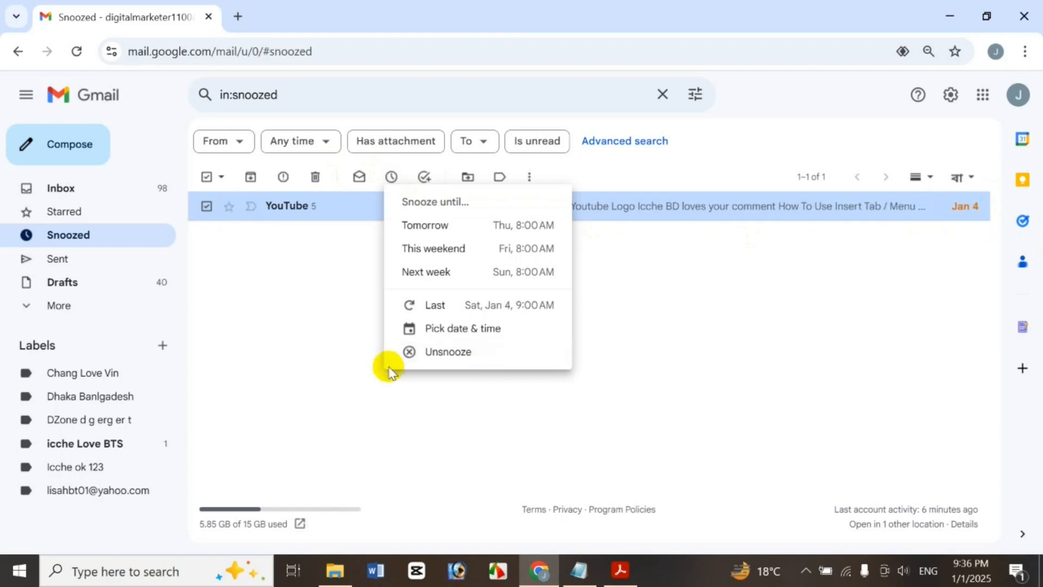
left_click(446, 351)
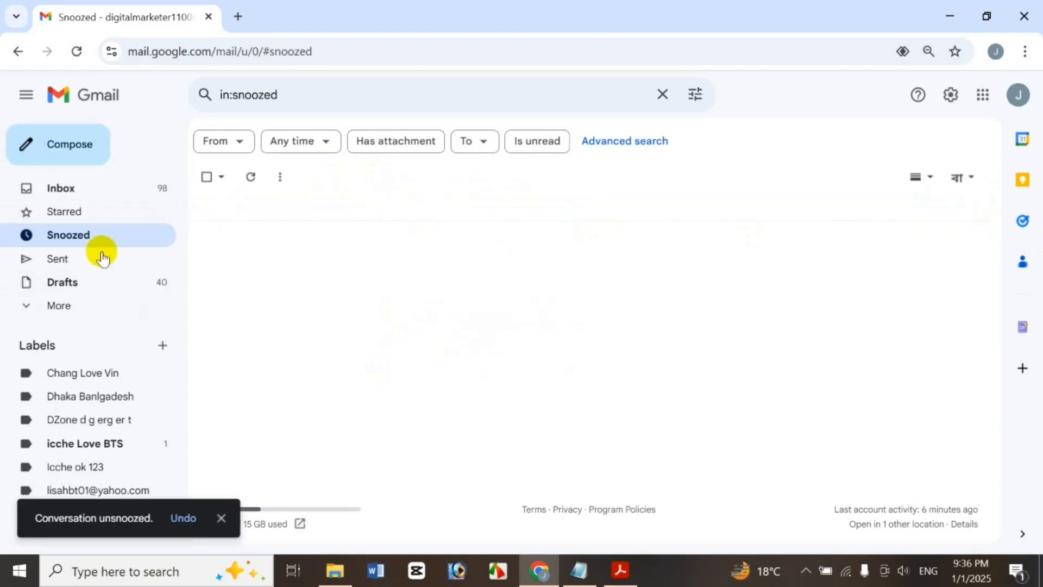
In All Mail, add the 'Icche BD loves your comment' conversation to Tasks
left_click(83, 311)
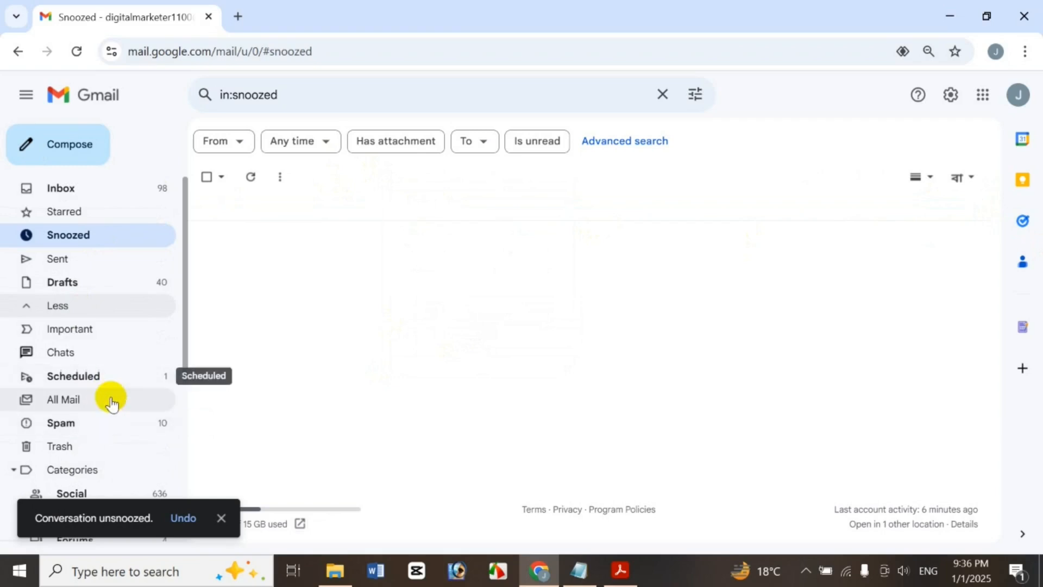
left_click(109, 398)
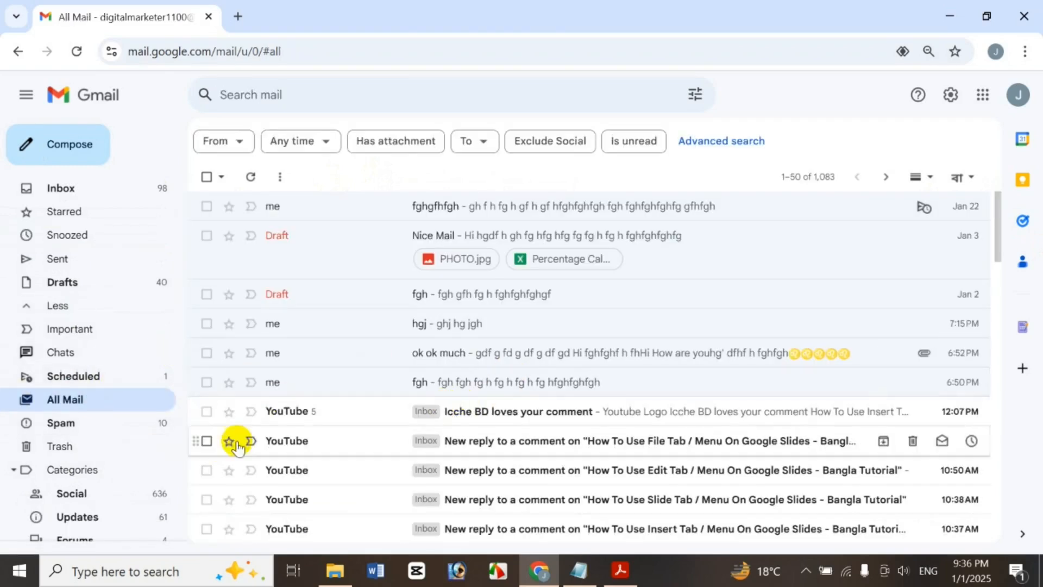
left_click(207, 412)
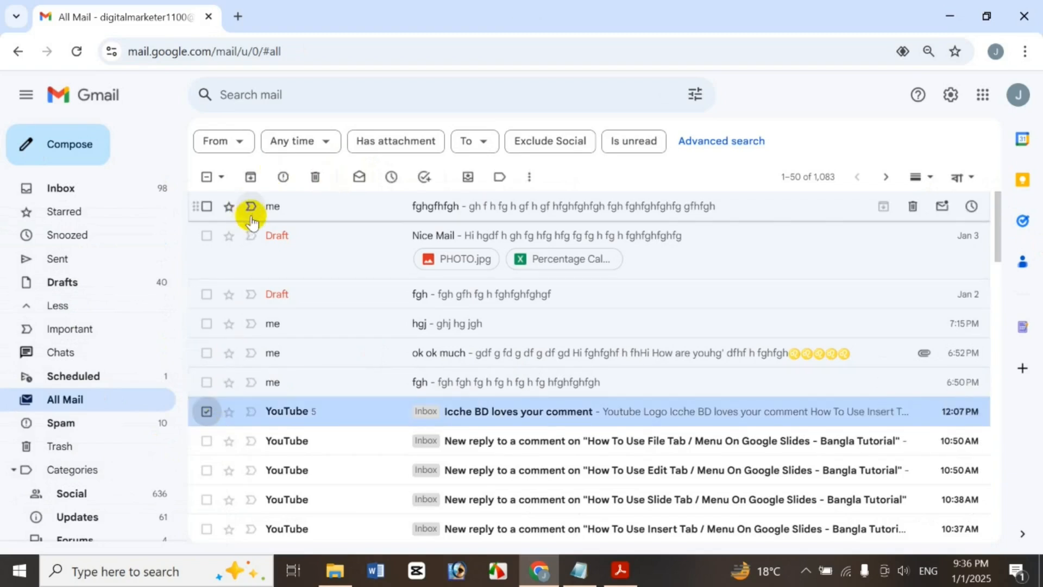
left_click(429, 177)
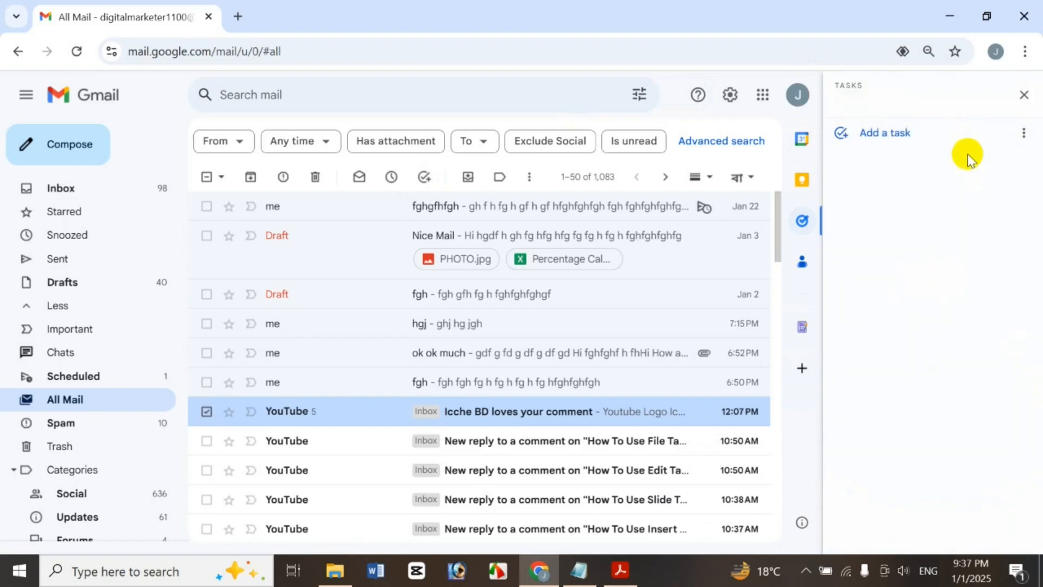
Create a new task list named 'Test Taks' in the Tasks panel
left_click_drag(1041, 215, 1038, 119)
left_click(852, 105)
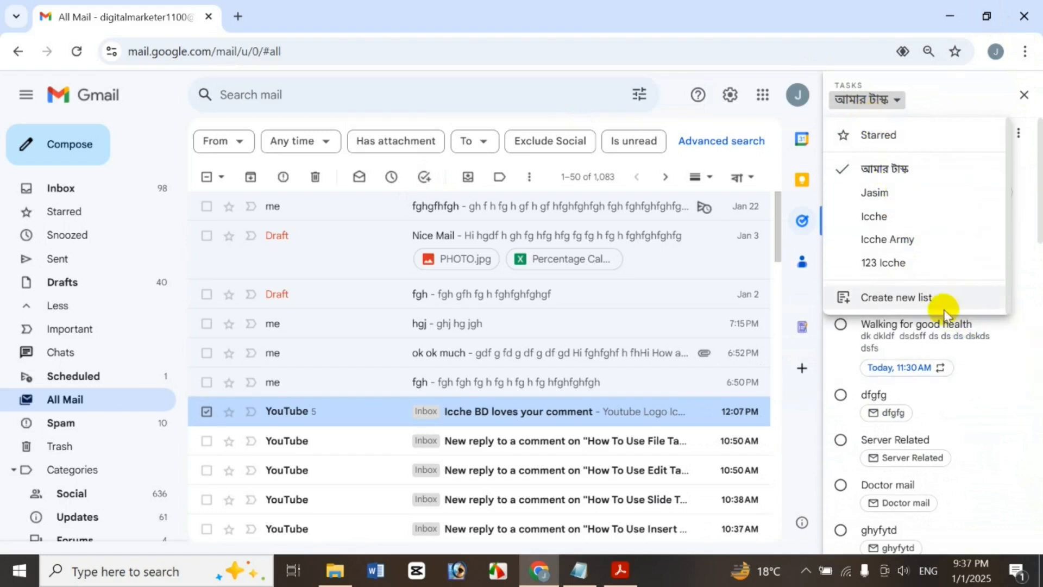
left_click(927, 298)
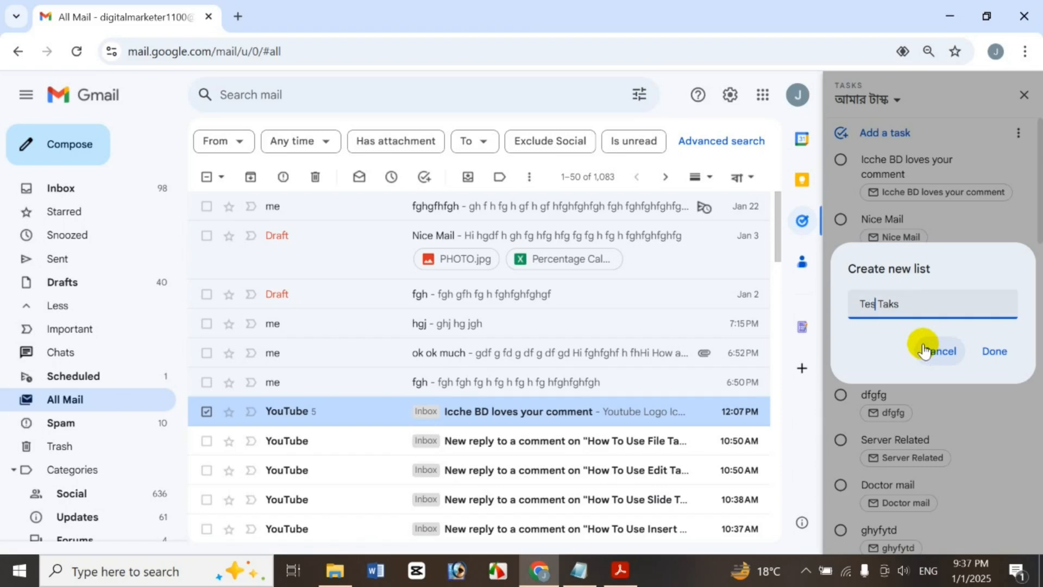
left_click(996, 351)
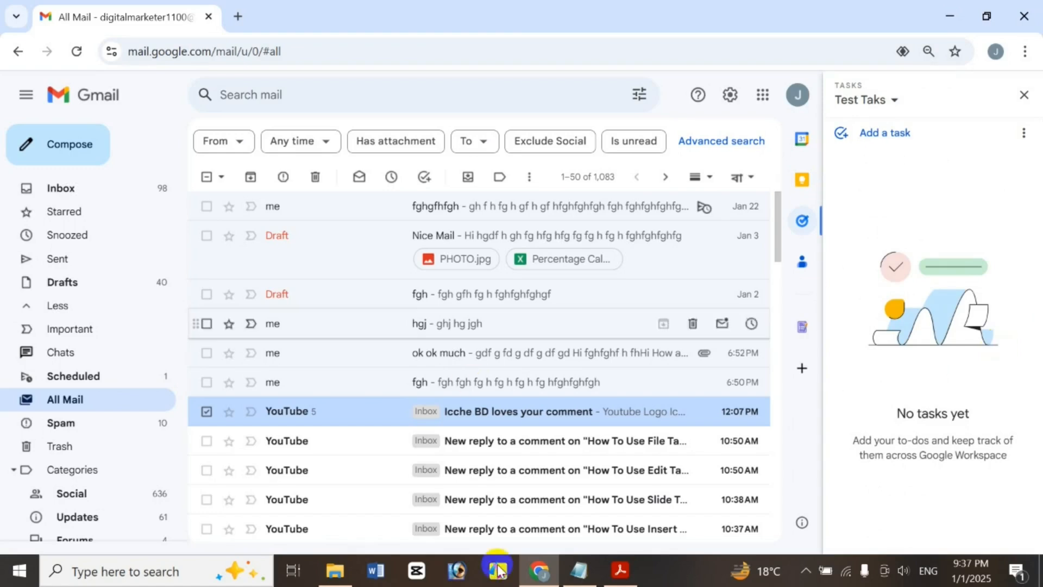
Drag the Icche BD, Edit Tab, Slide Tab and hgj emails into Test Taks as tasks
left_click_drag(396, 413, 924, 228)
left_click_drag(413, 471, 852, 351)
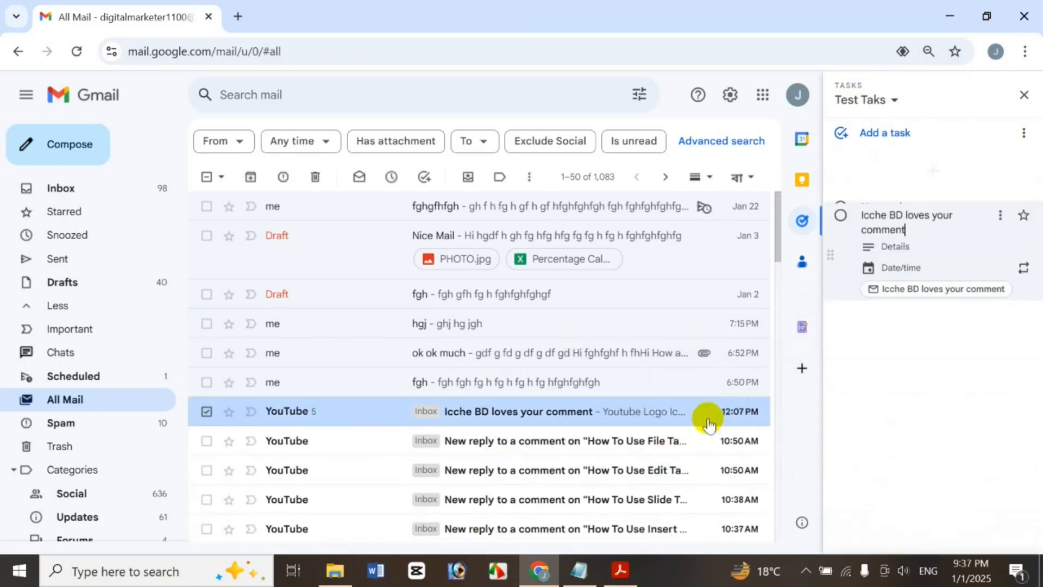
left_click_drag(391, 487, 878, 139)
left_click_drag(414, 438, 895, 150)
left_click(750, 408)
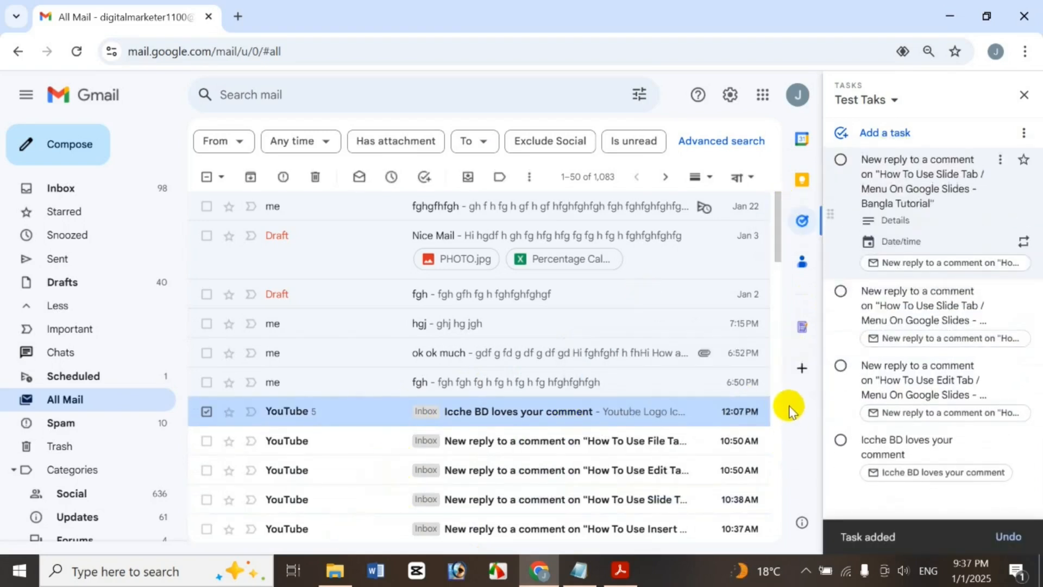
left_click_drag(603, 325, 872, 185)
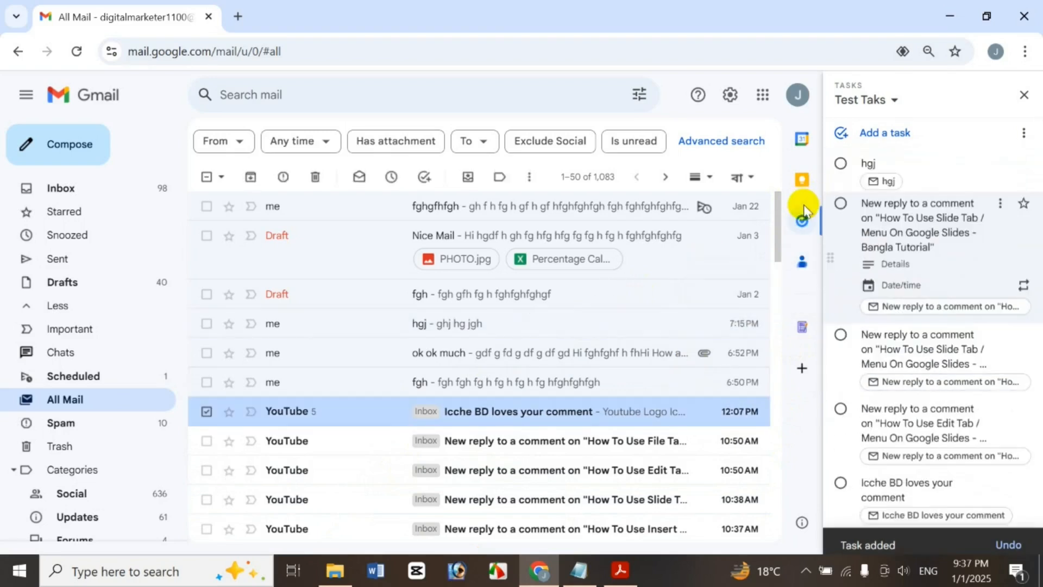
left_click_drag(694, 233, 870, 178)
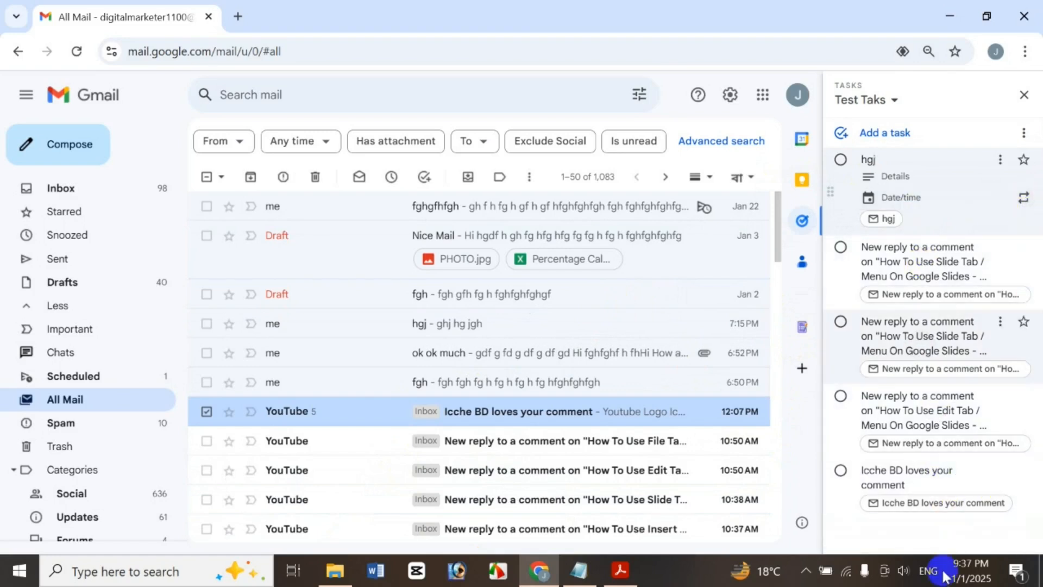
left_click(861, 533)
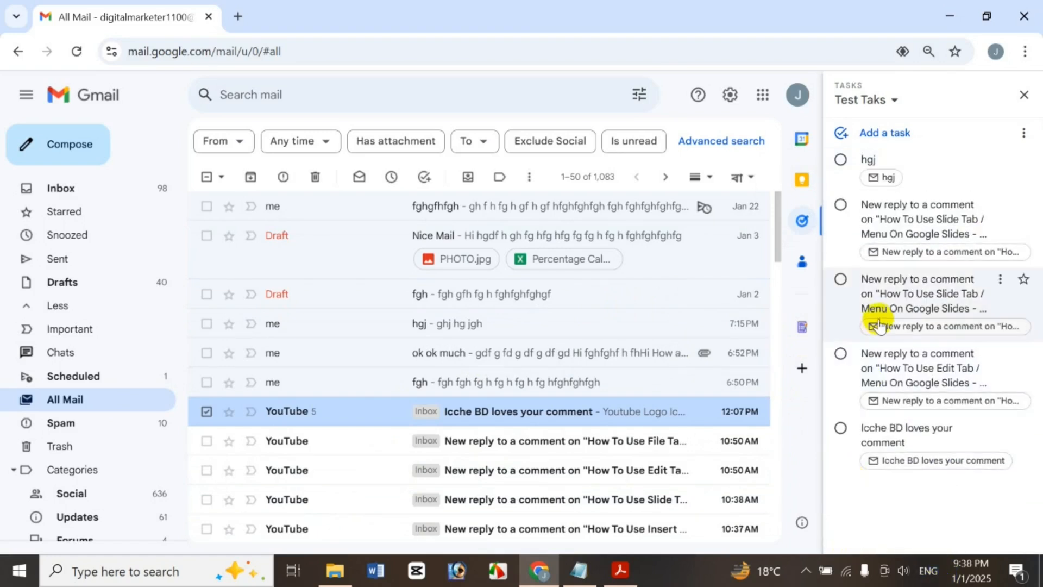
Add task 'fghfg' with details 'hfghgfh', due Thu, Jan 9 at 11:30 AM
left_click(936, 144)
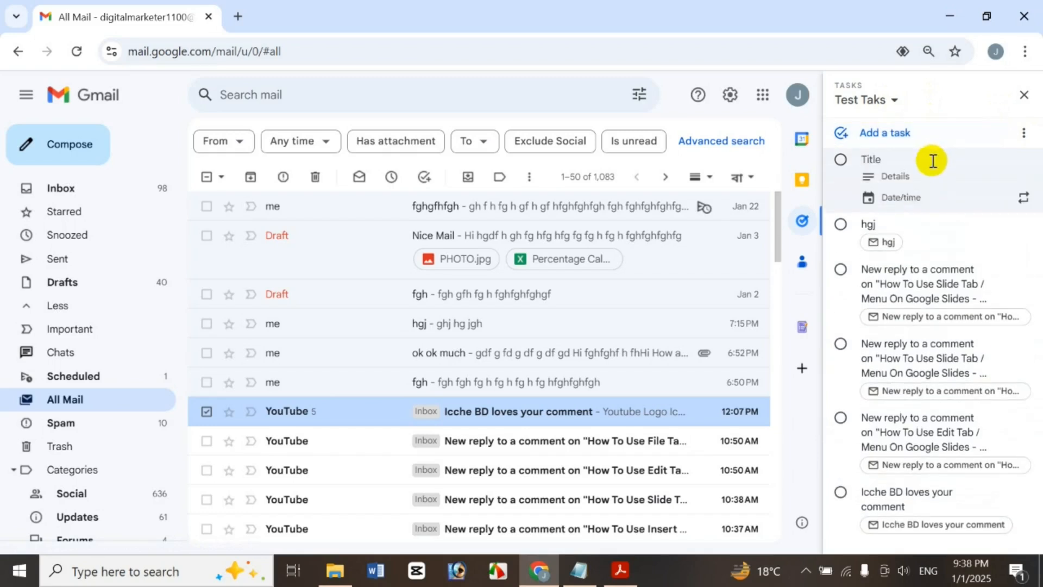
type("fghfg")
left_click(907, 177)
type("hfghgfh")
left_click(922, 199)
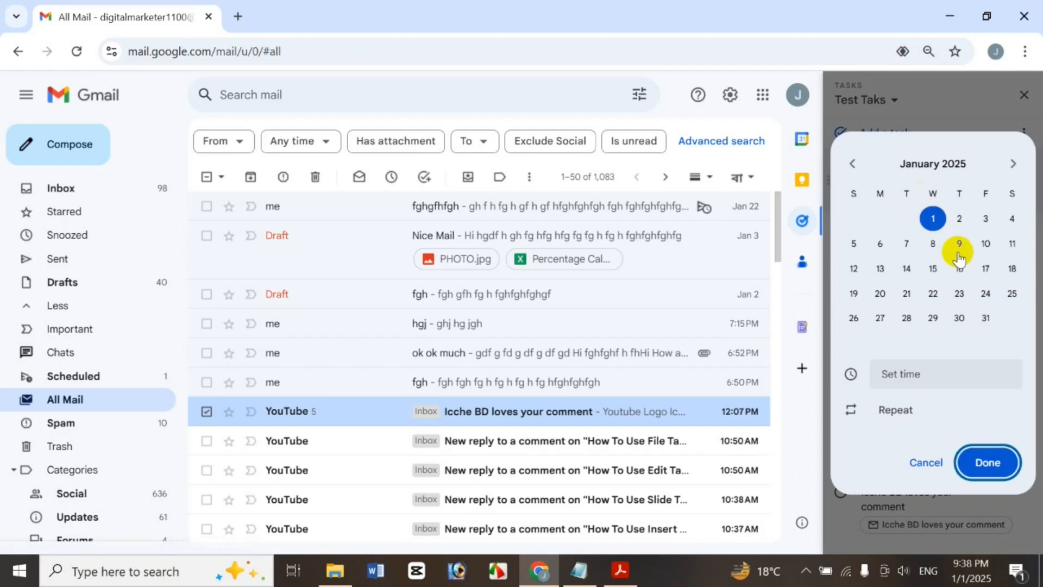
left_click(963, 382)
left_click(964, 289)
left_click(988, 462)
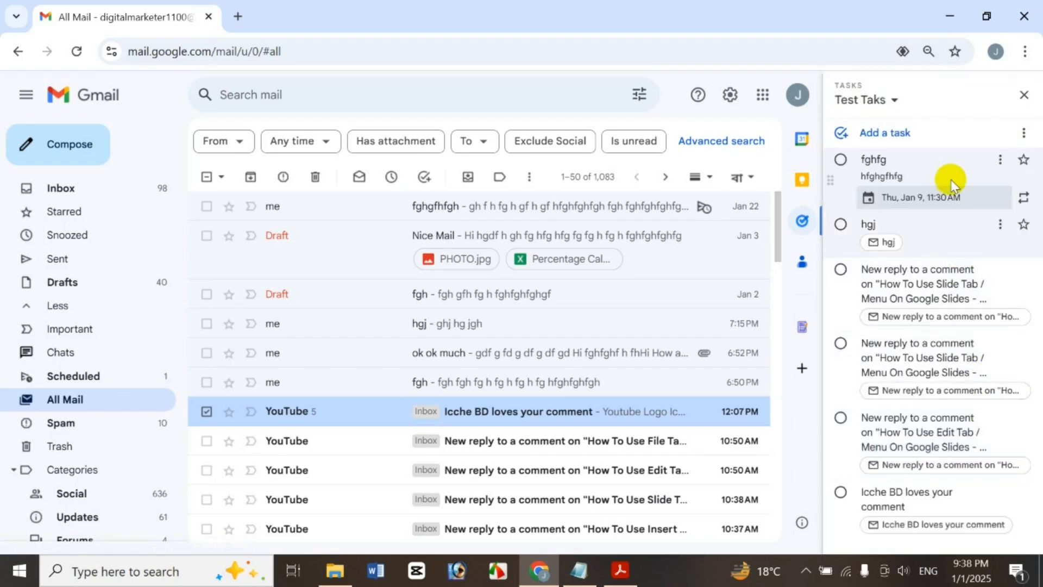
Star the hgj task and the first Slide Tab reply task
left_click(1023, 219)
left_click(1023, 264)
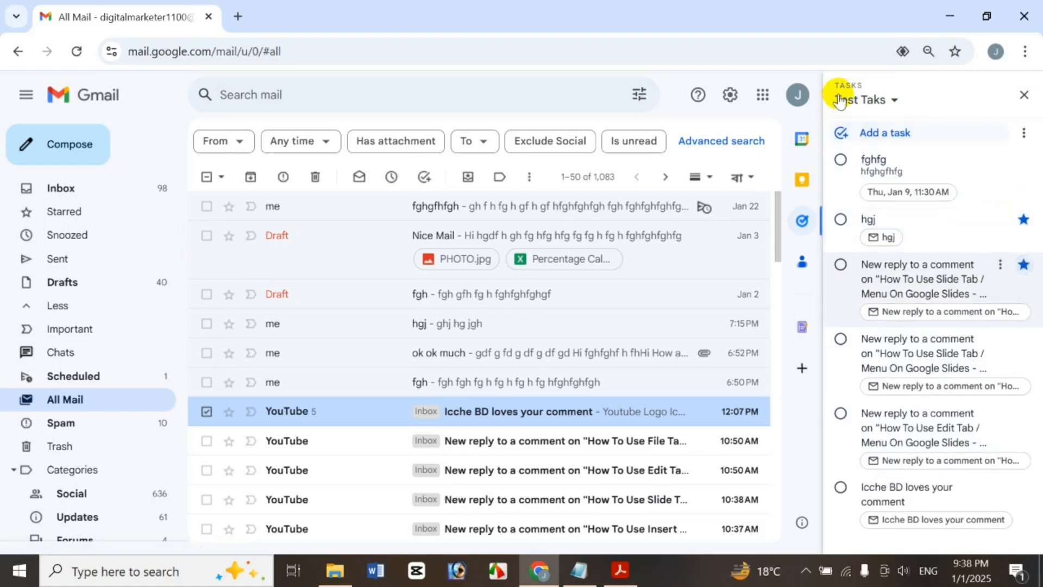
left_click(862, 100)
Move the hgj task to the top of the list, then delete it
left_click(948, 86)
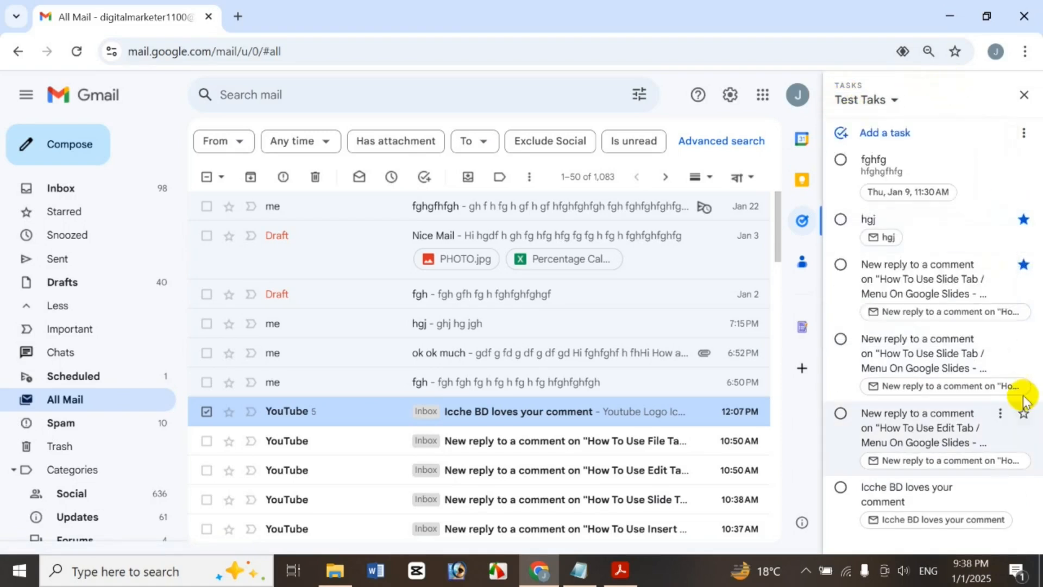
left_click(1001, 219)
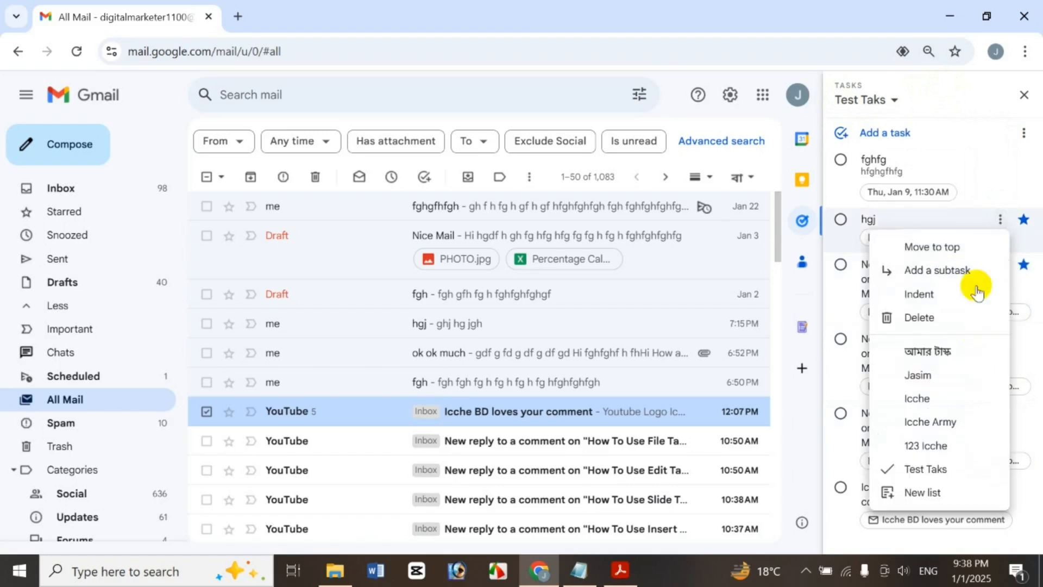
left_click(931, 246)
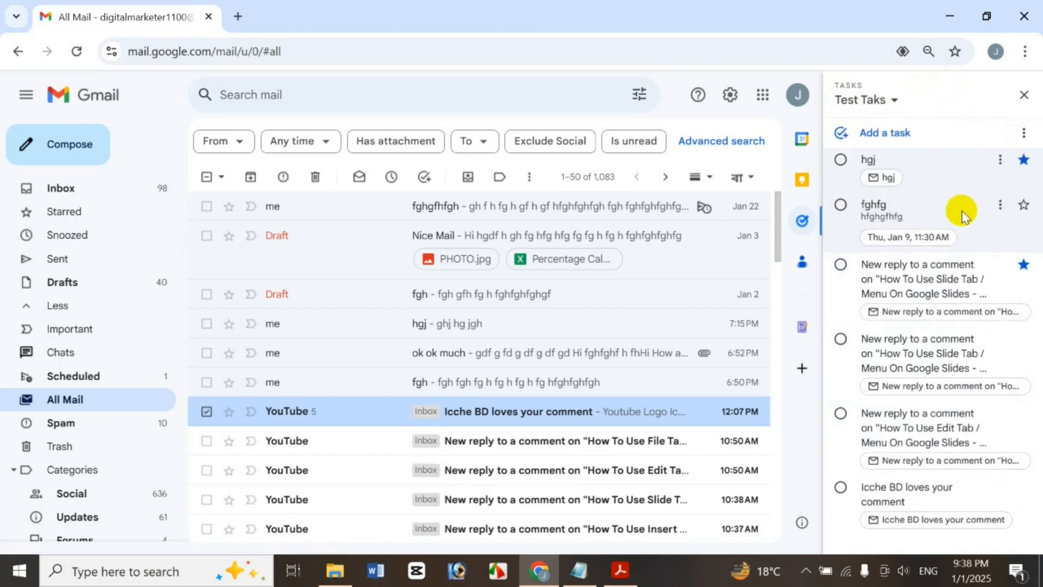
left_click(1000, 159)
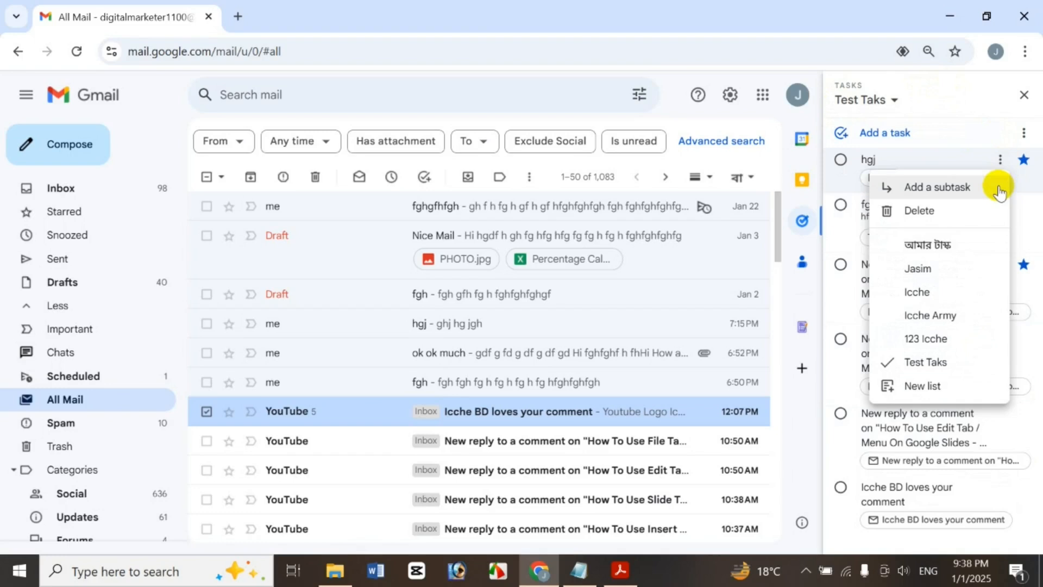
left_click(946, 223)
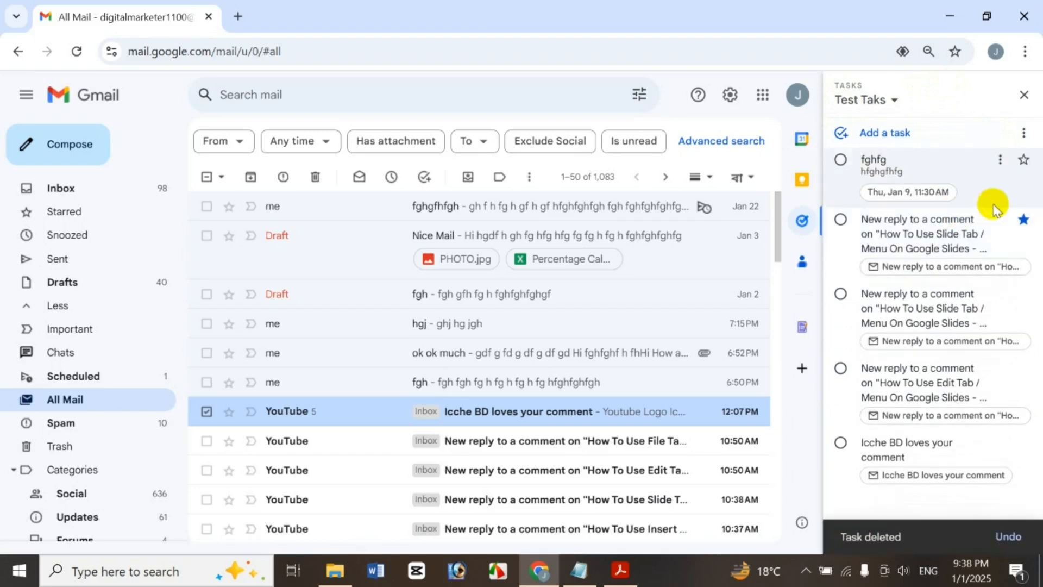
Indent the starred Slide Tab task under fghfg, then move that subtask into the Icche list
left_click(1002, 221)
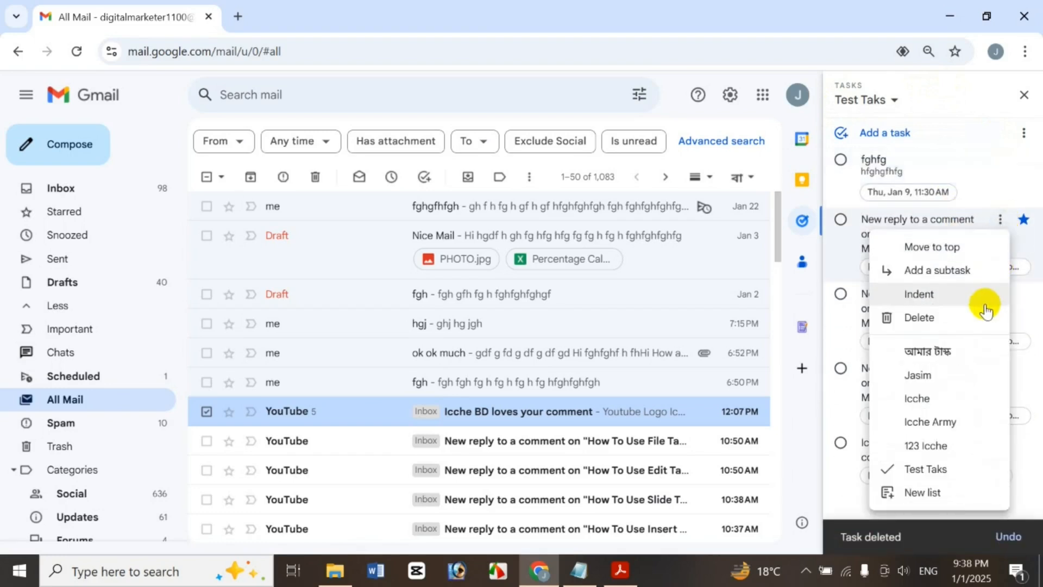
left_click(983, 311)
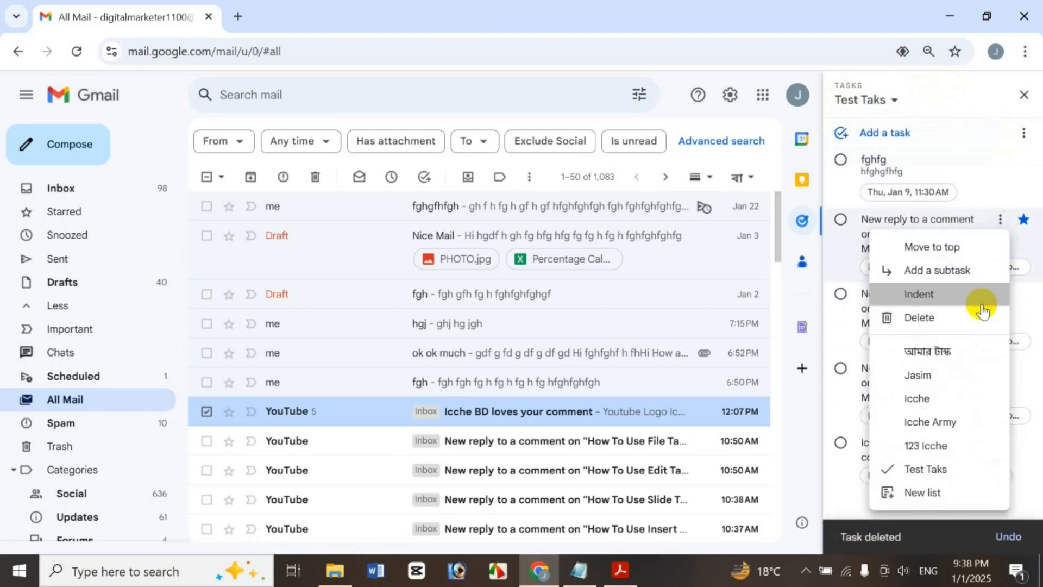
left_click(995, 217)
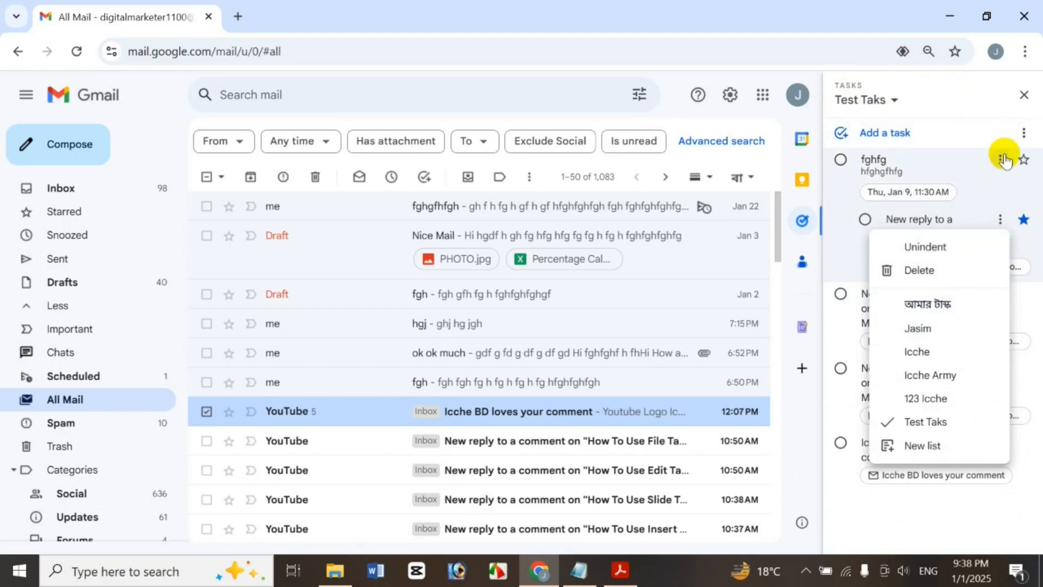
left_click(1002, 159)
left_click(978, 537)
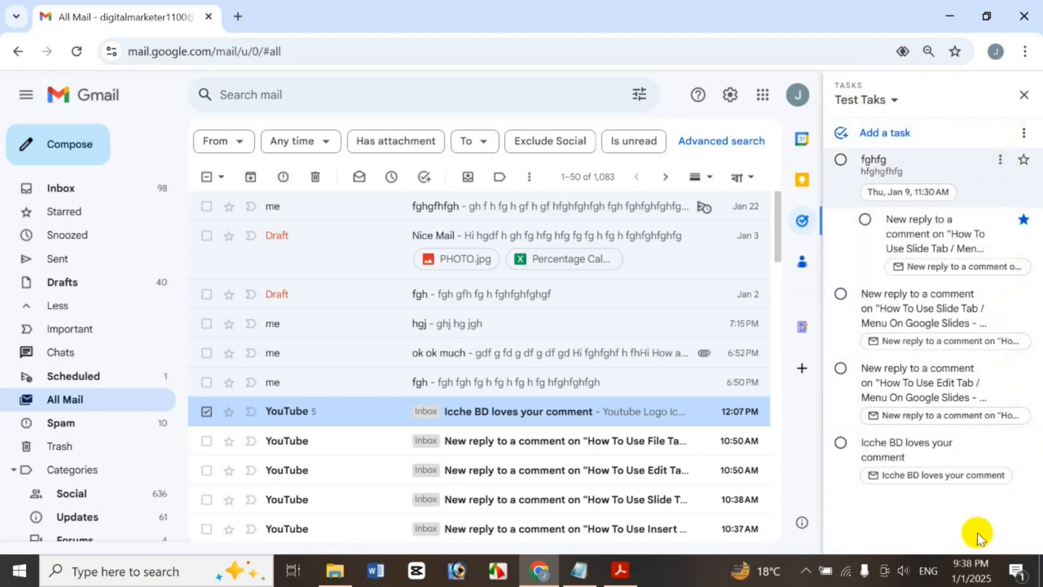
left_click(1001, 222)
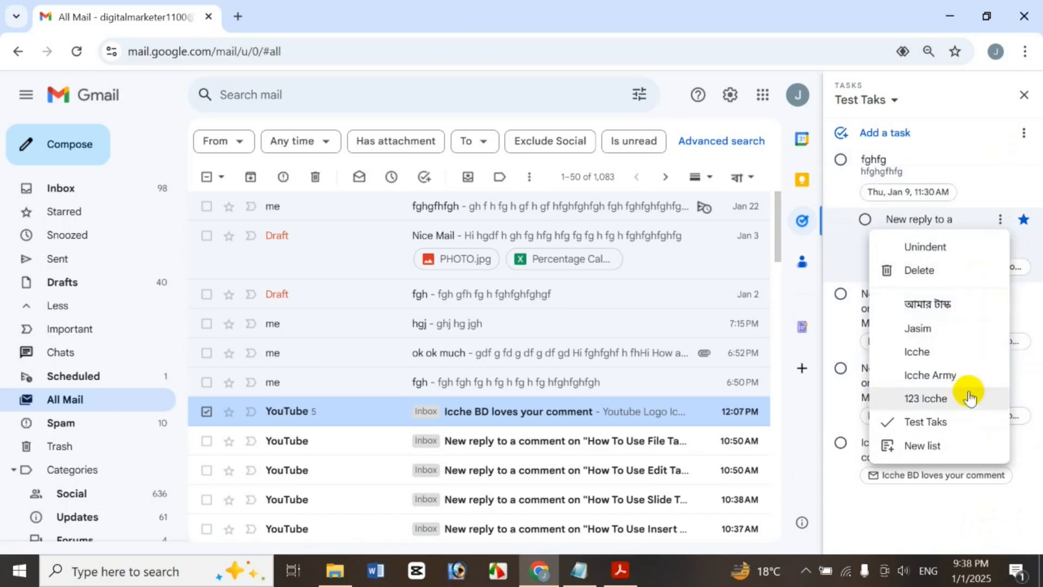
left_click(948, 350)
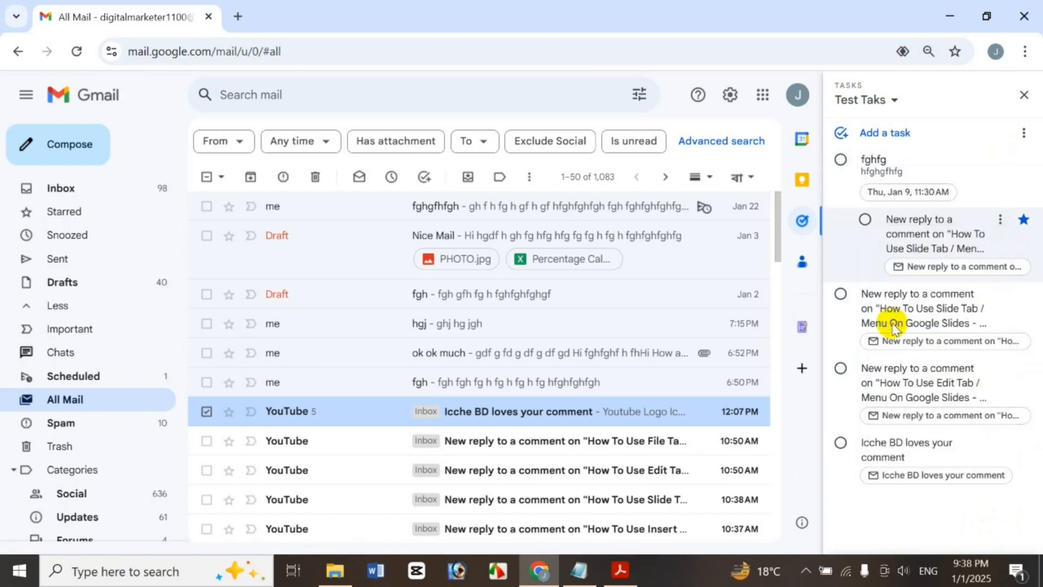
Switch to the Icche task list and bring up the Slide Tab comment task's options
left_click(864, 100)
left_click(884, 215)
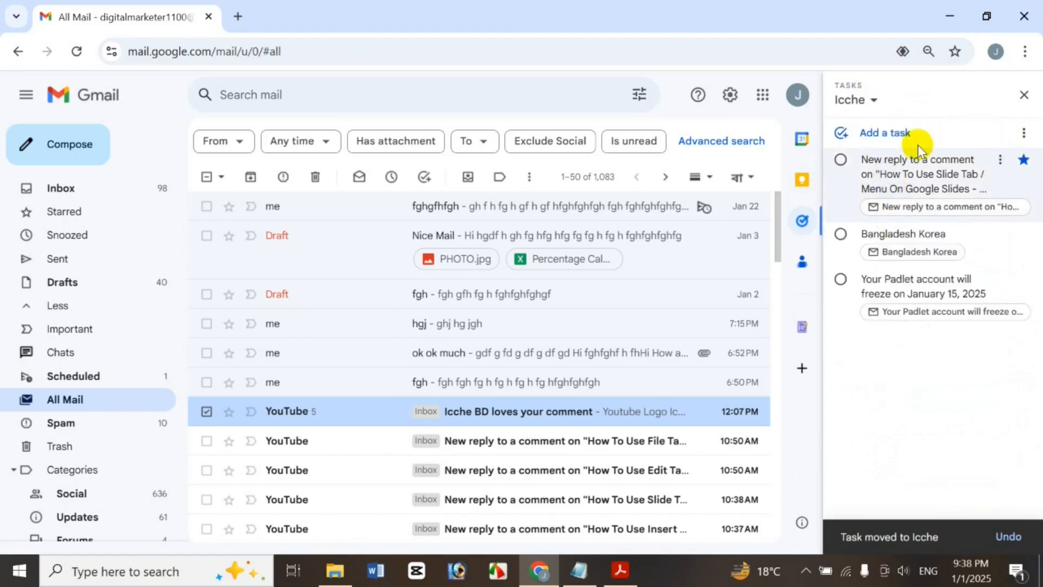
left_click(1001, 163)
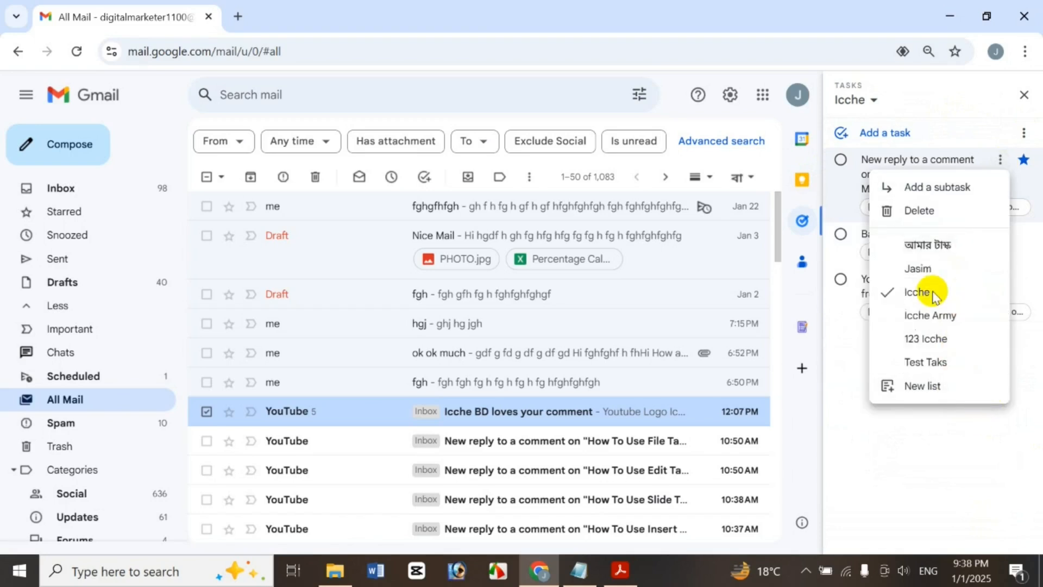
Move the Slide Tab task back to Test Taks and switch to that list
left_click(943, 361)
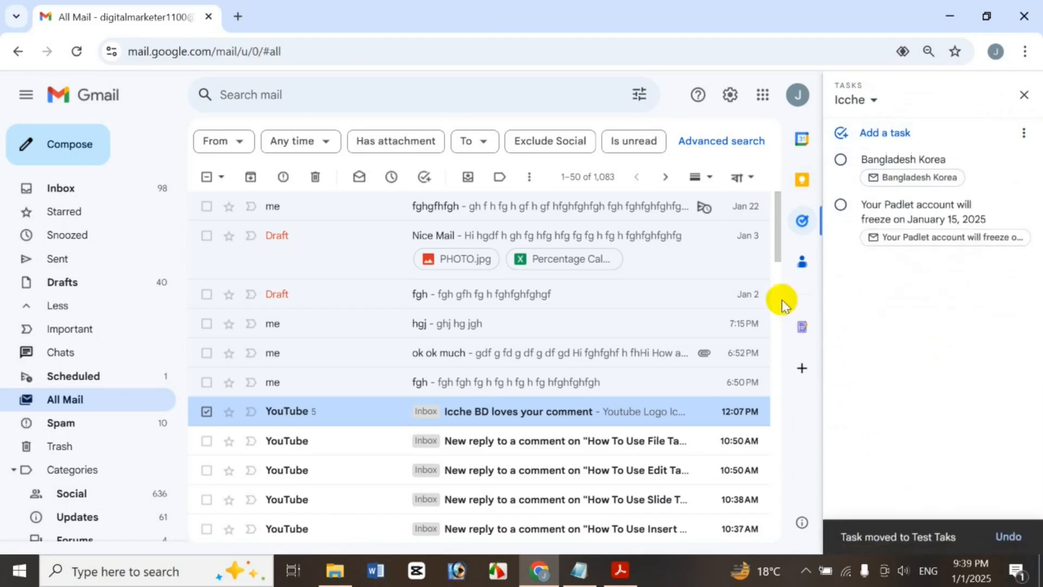
left_click(873, 101)
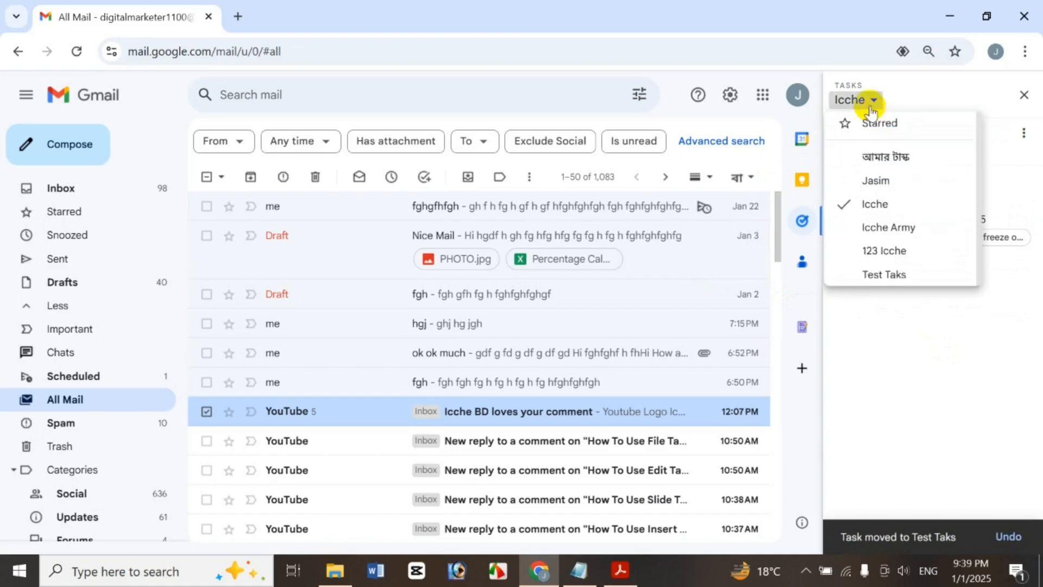
left_click(882, 288)
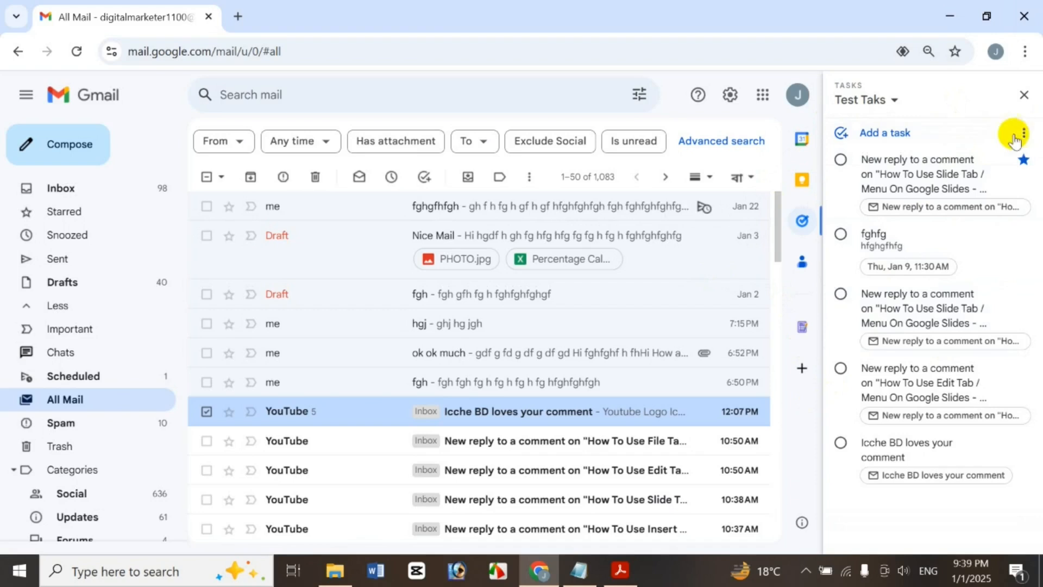
Add subtask hgj under the first Test Taks task, due Thursday, January 16
left_click(1001, 159)
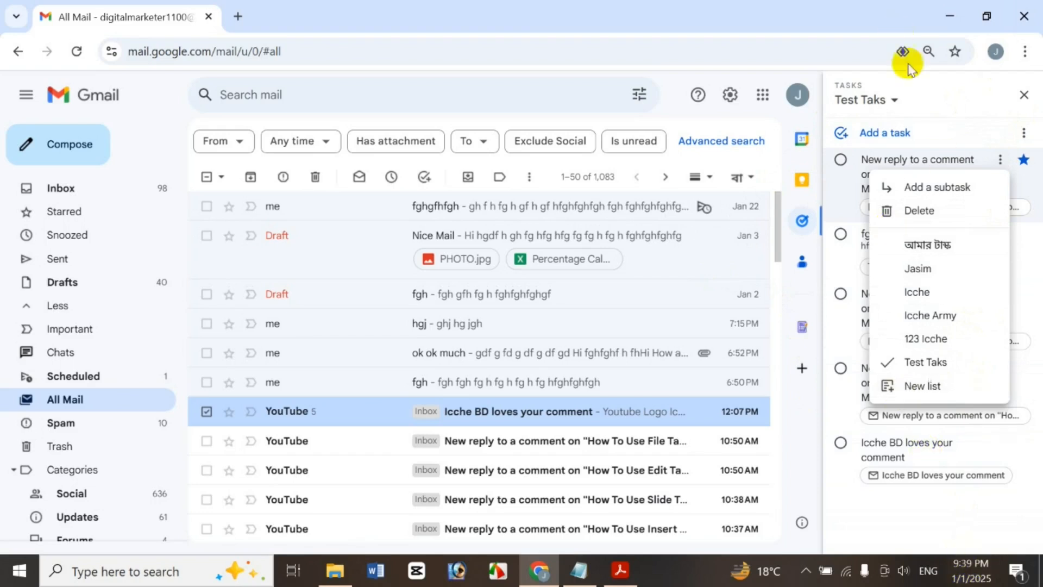
left_click(968, 189)
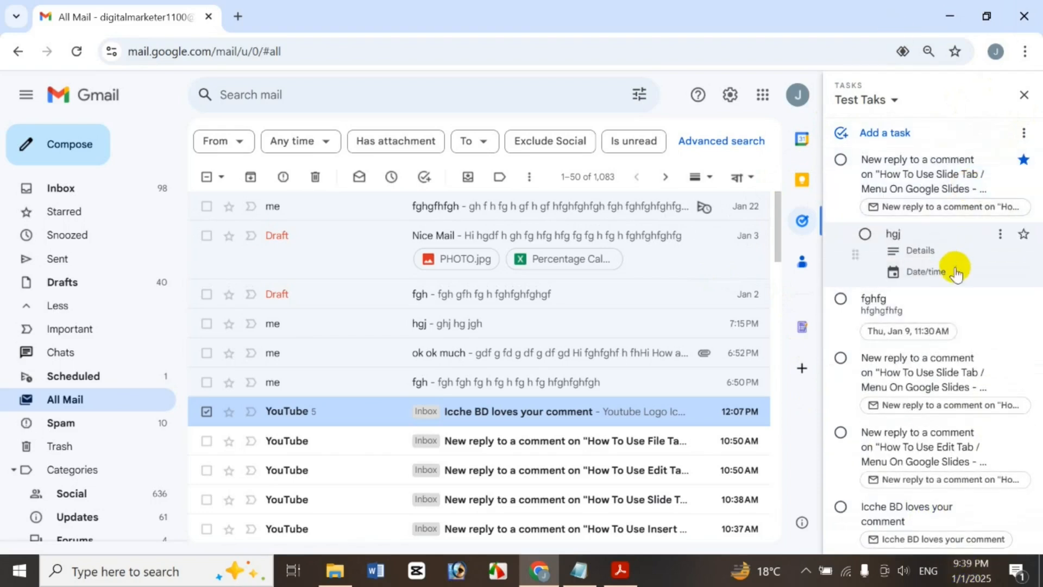
left_click(955, 273)
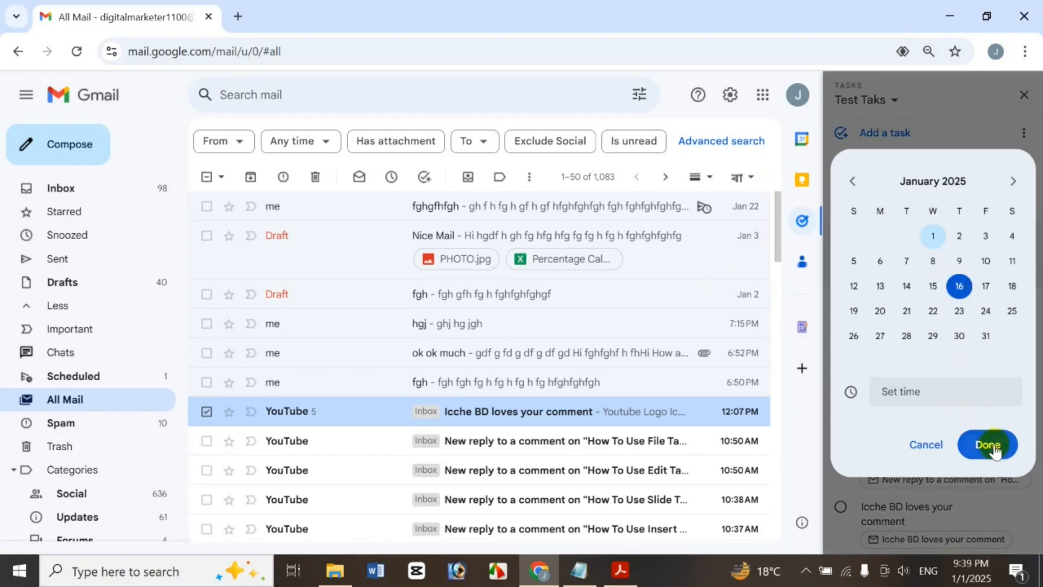
left_click(992, 446)
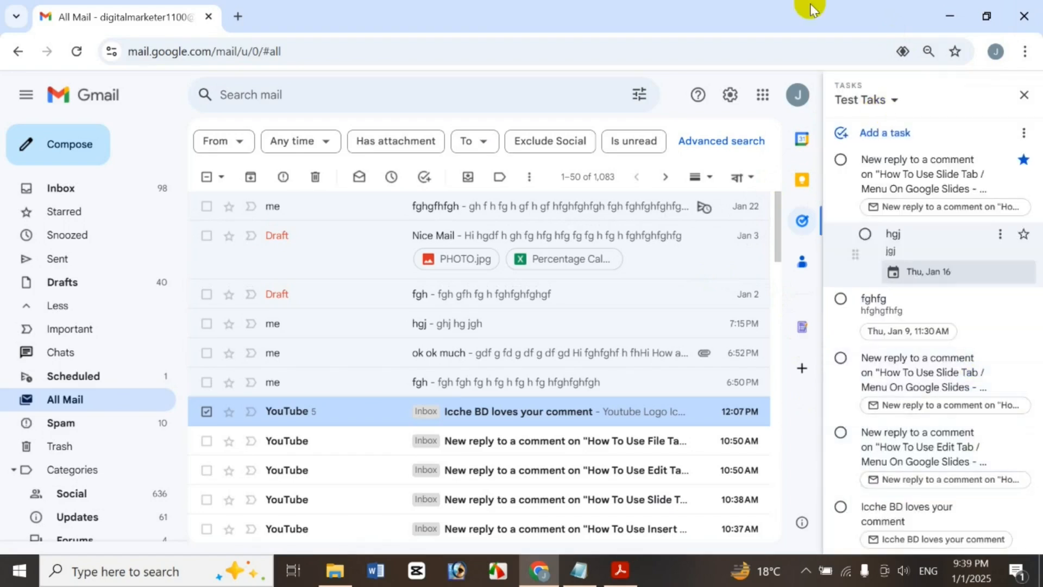
left_click(925, 98)
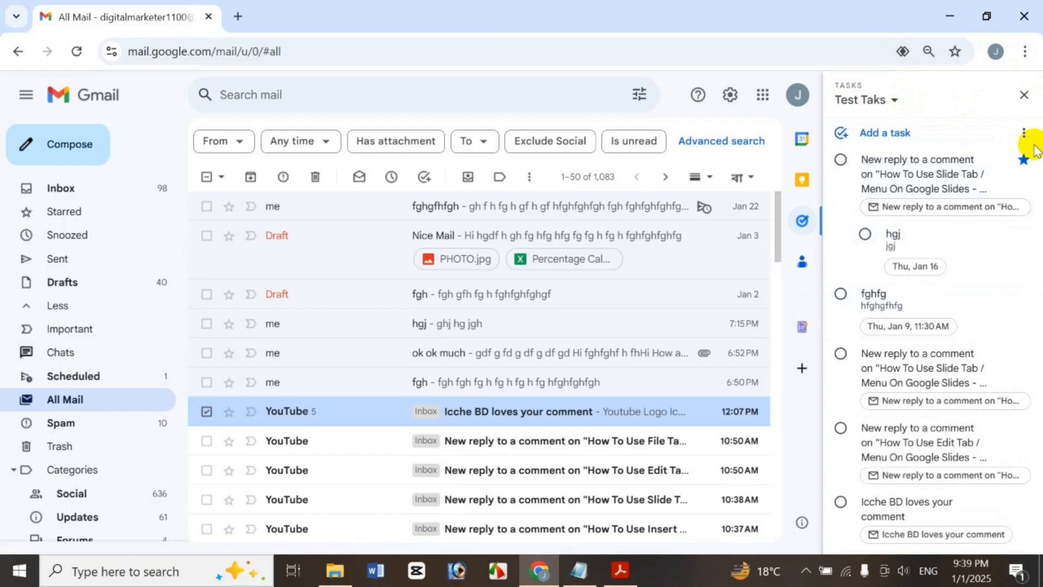
Rename the Test Taks list to Test Taks Hi, then to Test Taks Hi 546
left_click(1021, 130)
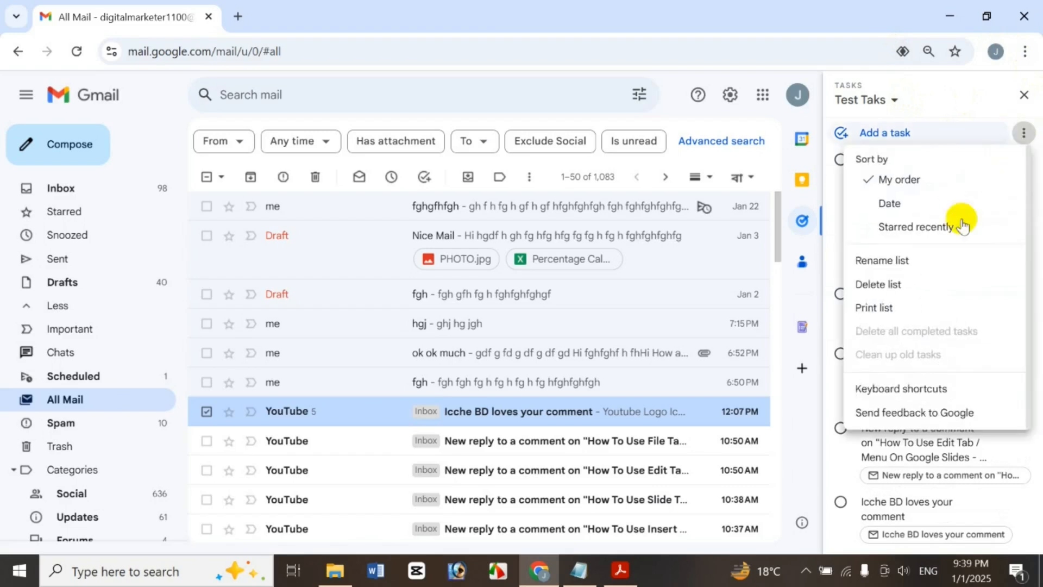
left_click(884, 263)
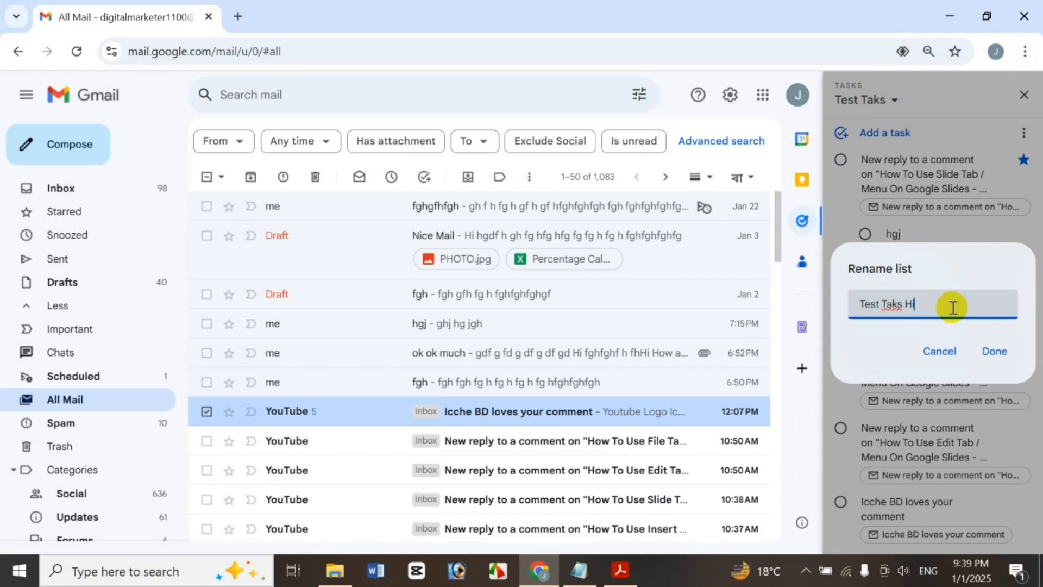
key("Return")
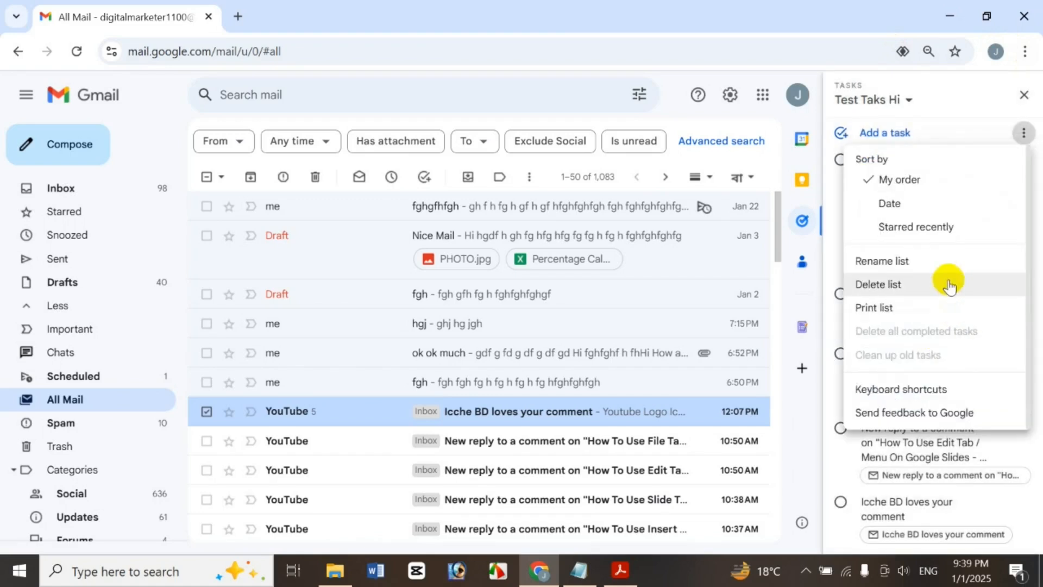
left_click(934, 261)
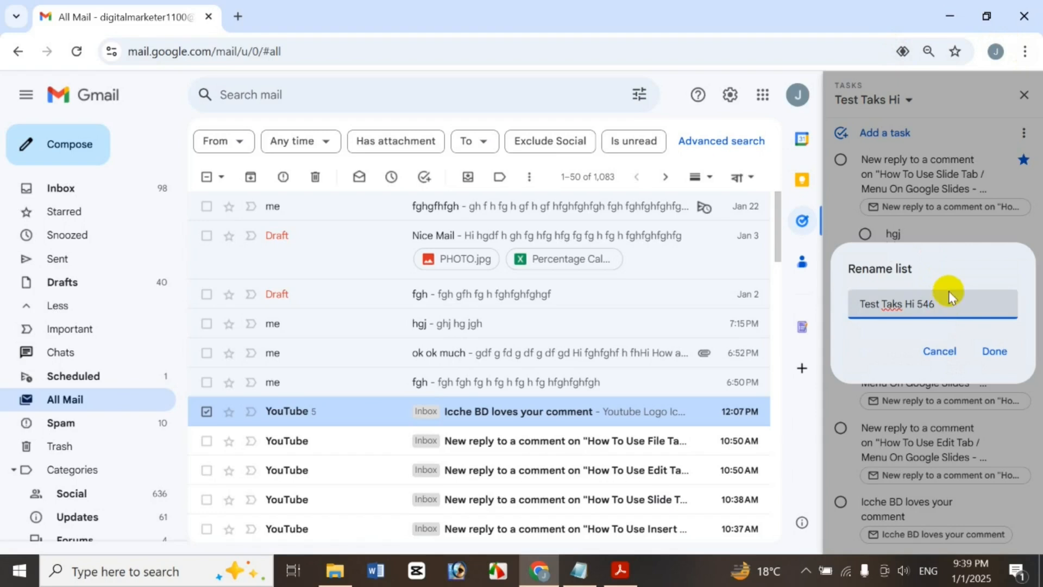
left_click(996, 364)
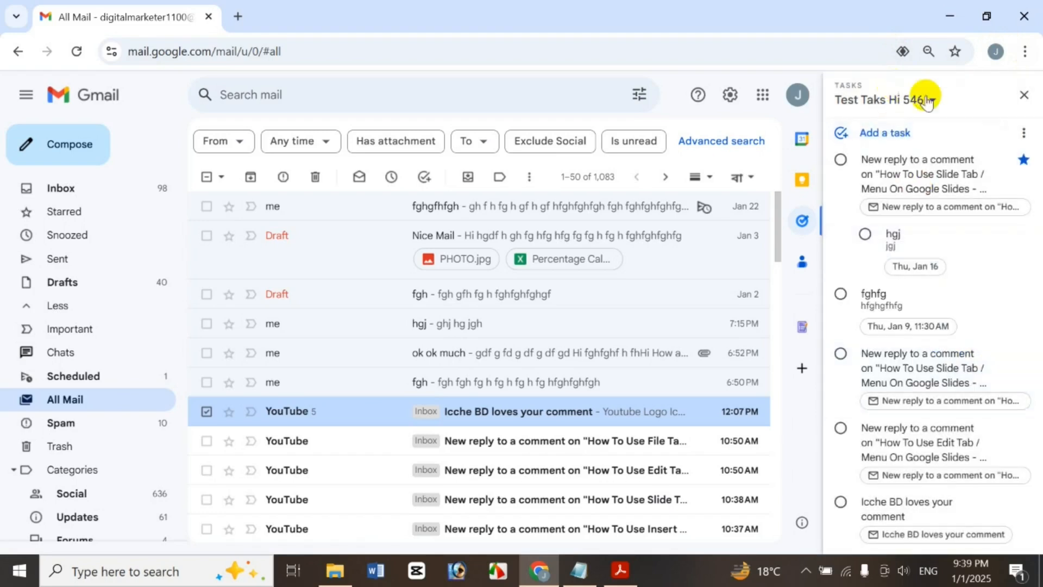
Permanently delete the Test Taks Hi 546 list and close the Tasks panel
left_click(1031, 135)
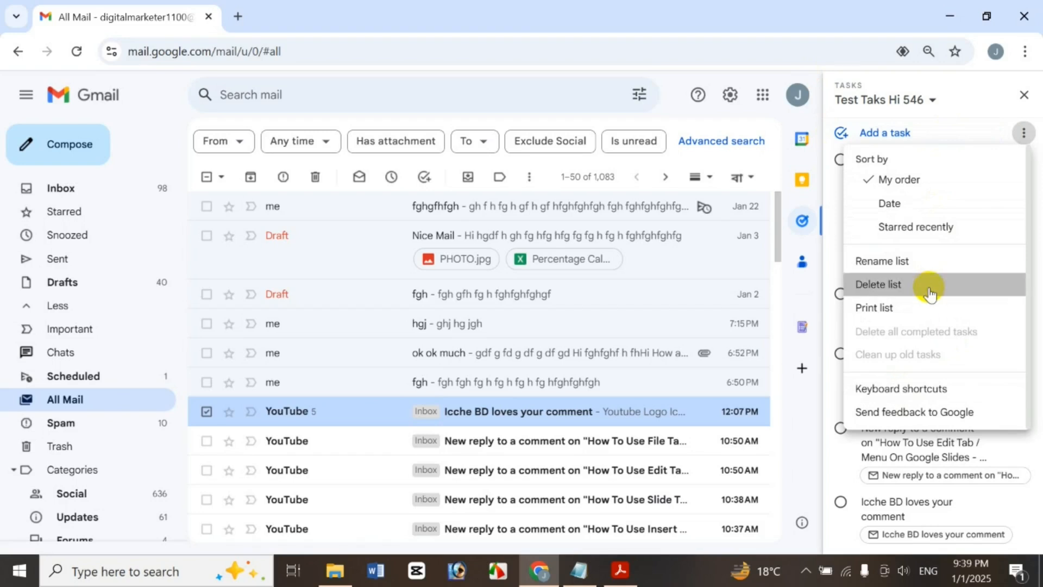
left_click(930, 288)
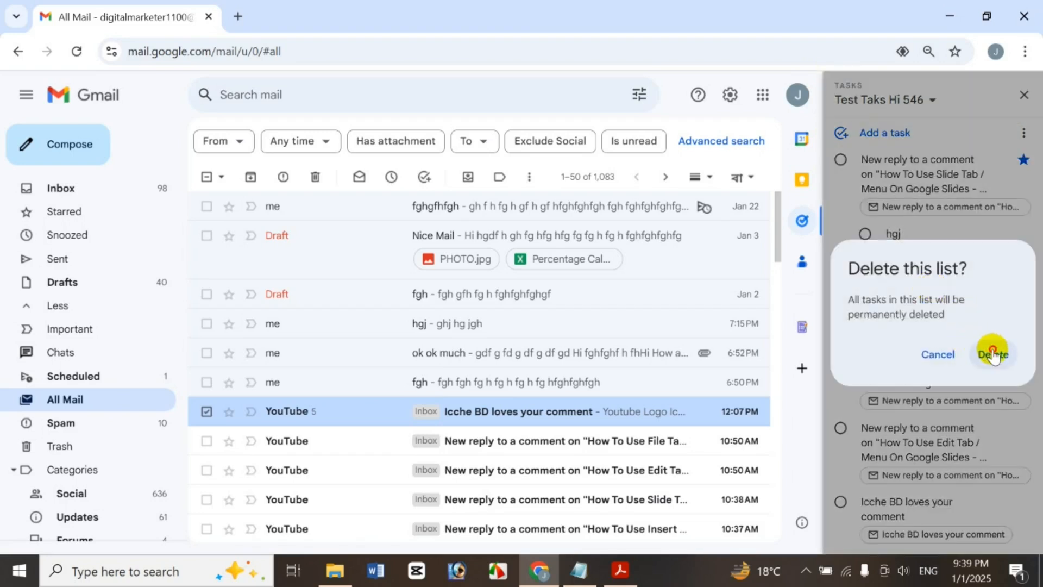
left_click(993, 355)
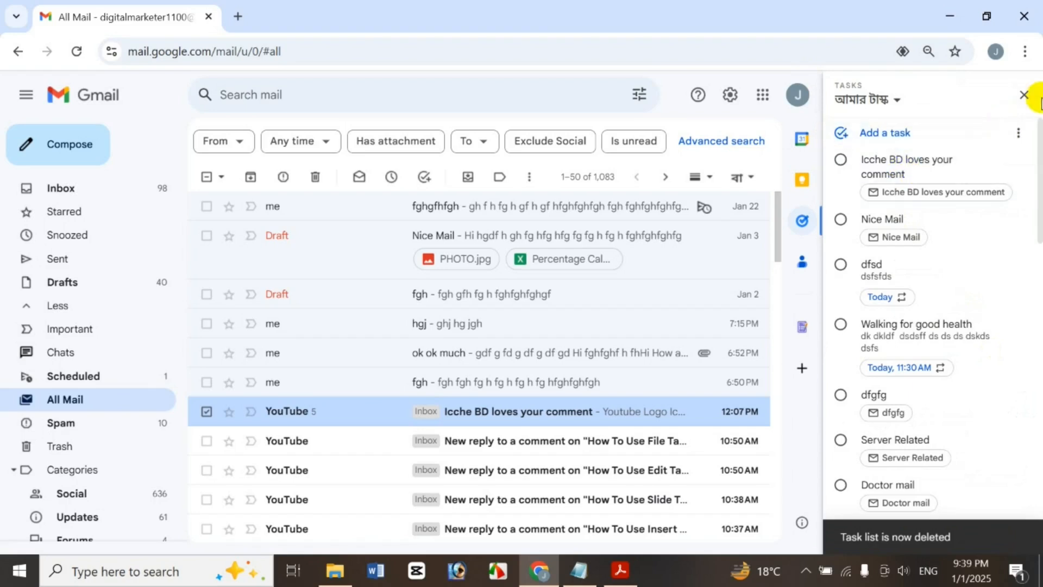
left_click(896, 101)
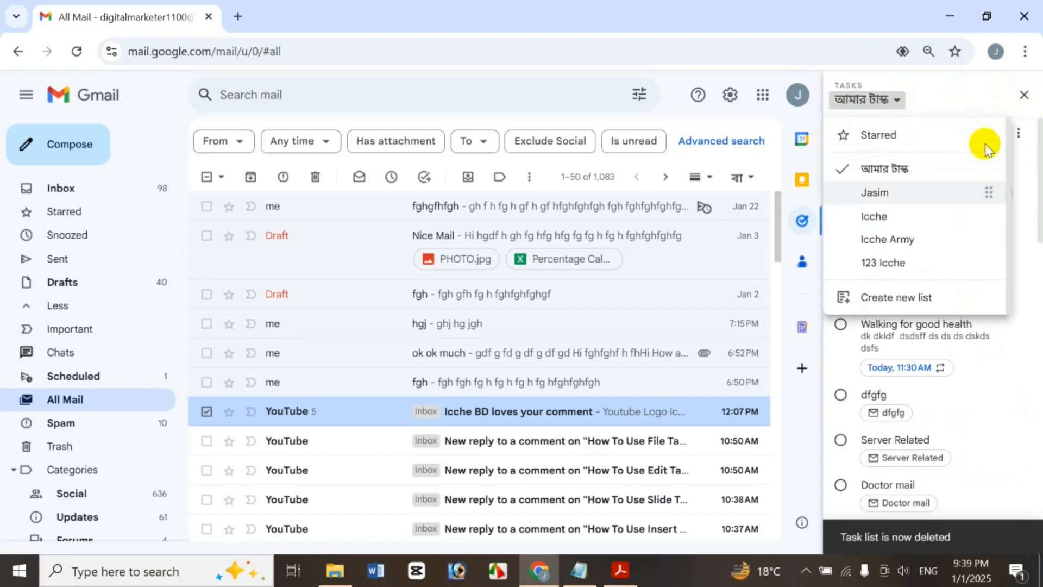
left_click(1013, 93)
left_click(1014, 94)
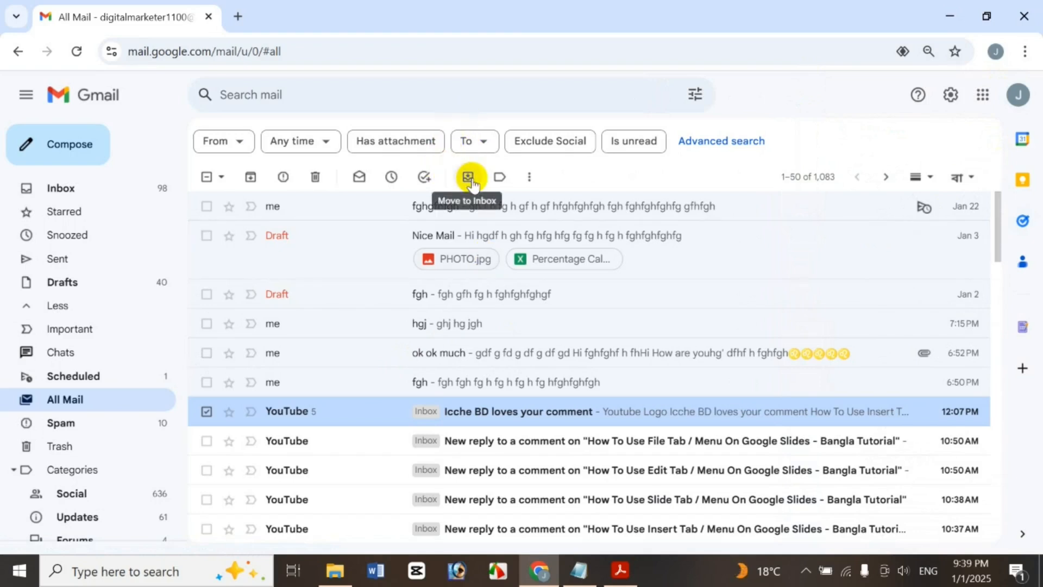
Select only the hgj conversation, move it to the Inbox and label it Updates
left_click(206, 411)
left_click(209, 324)
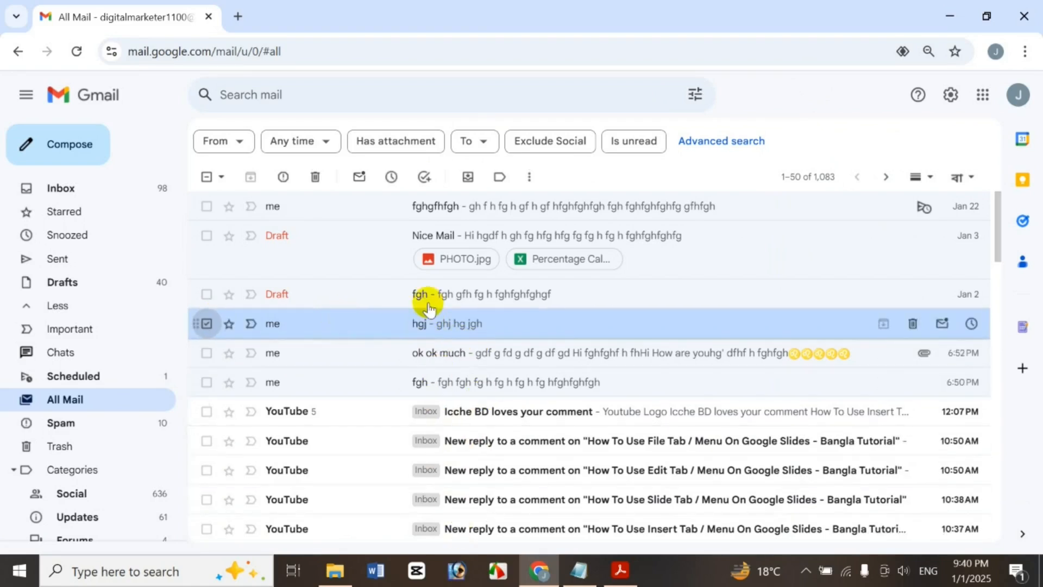
left_click(468, 178)
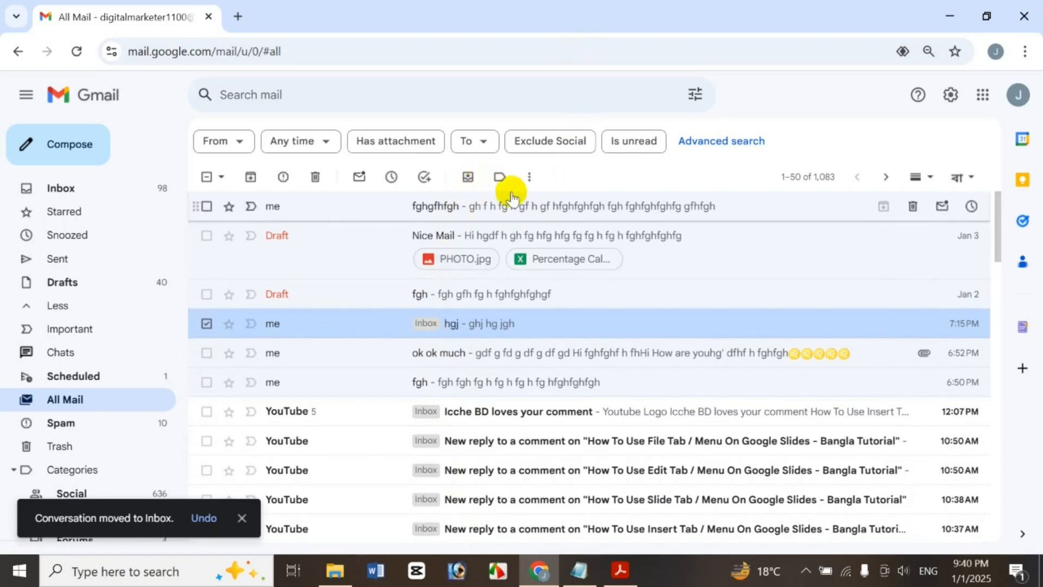
left_click(500, 180)
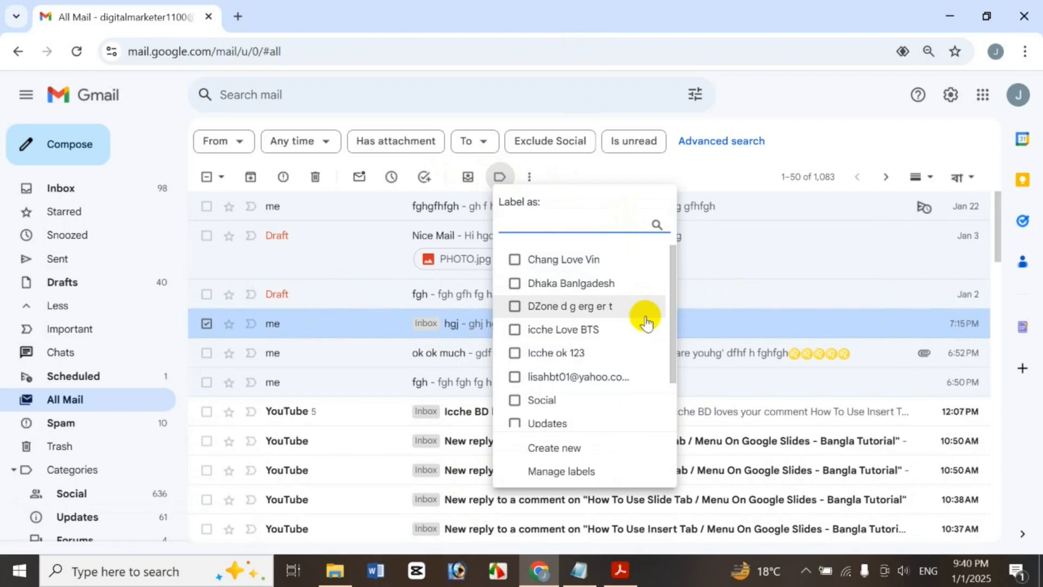
left_click_drag(670, 308, 661, 387)
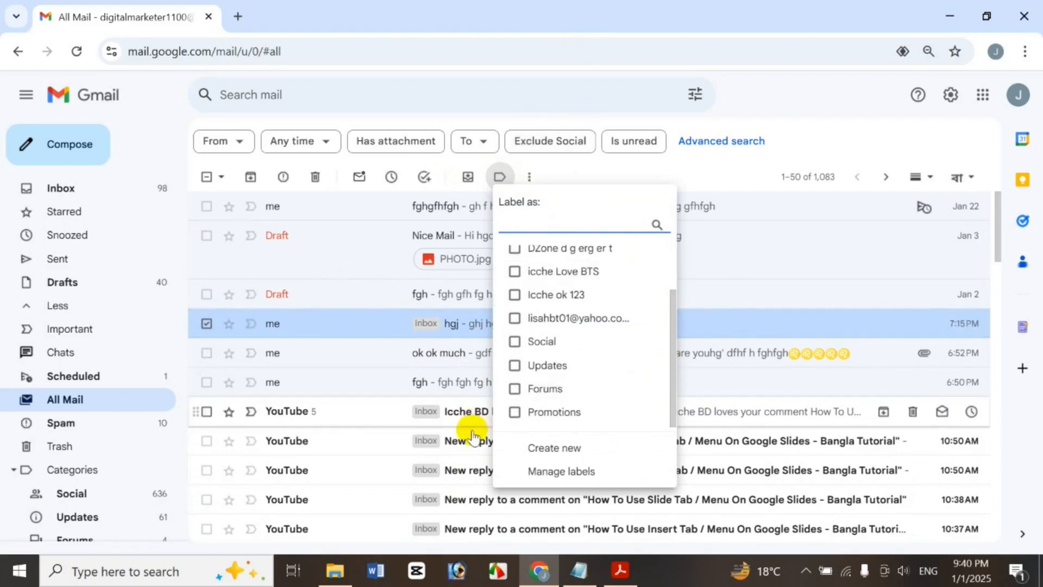
left_click(595, 374)
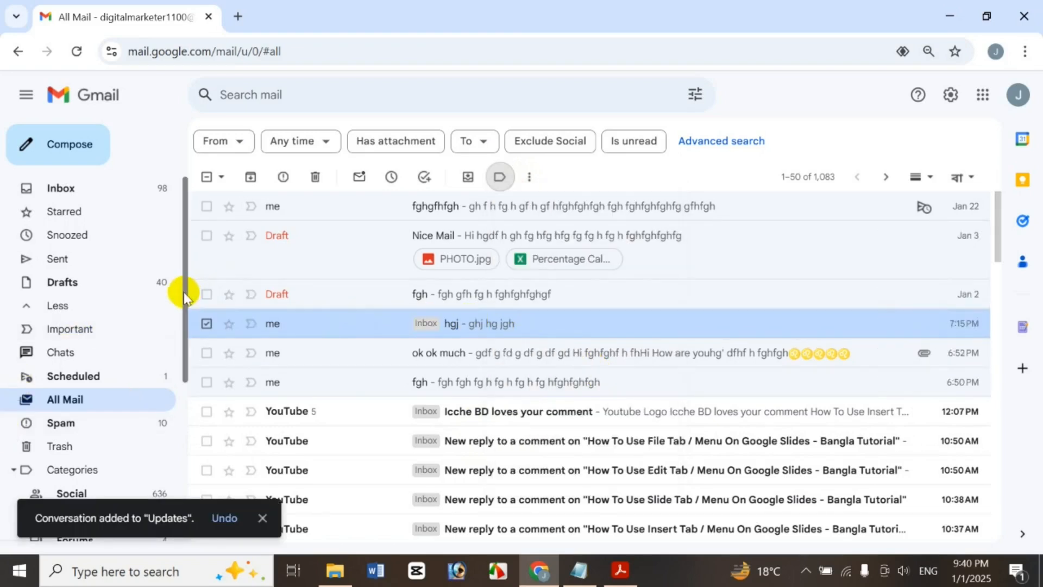
Check hgj in the Updates category, then return to All Mail and reselect it
scroll(174, 370, "down", 3)
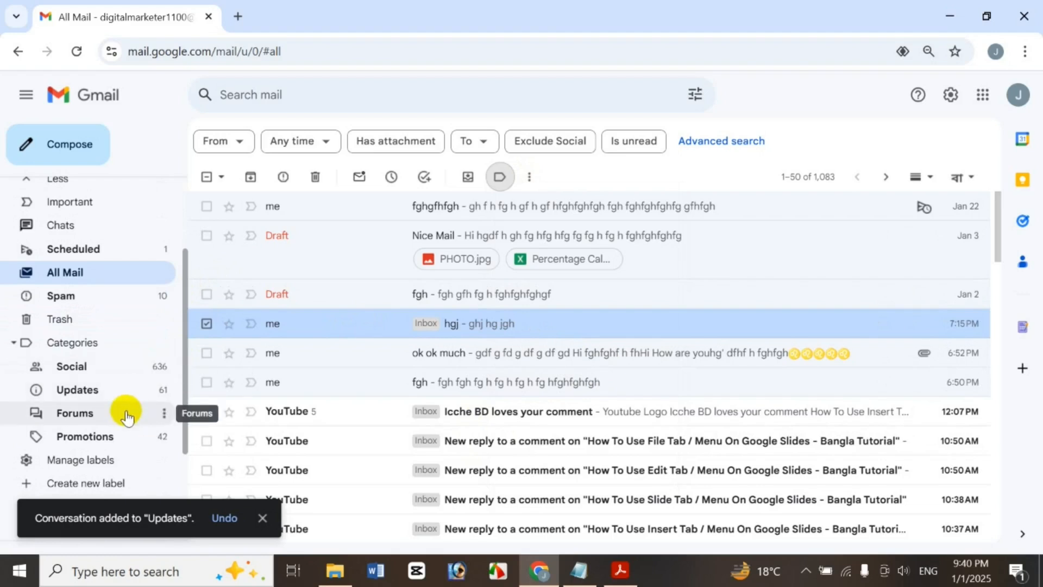
left_click(123, 392)
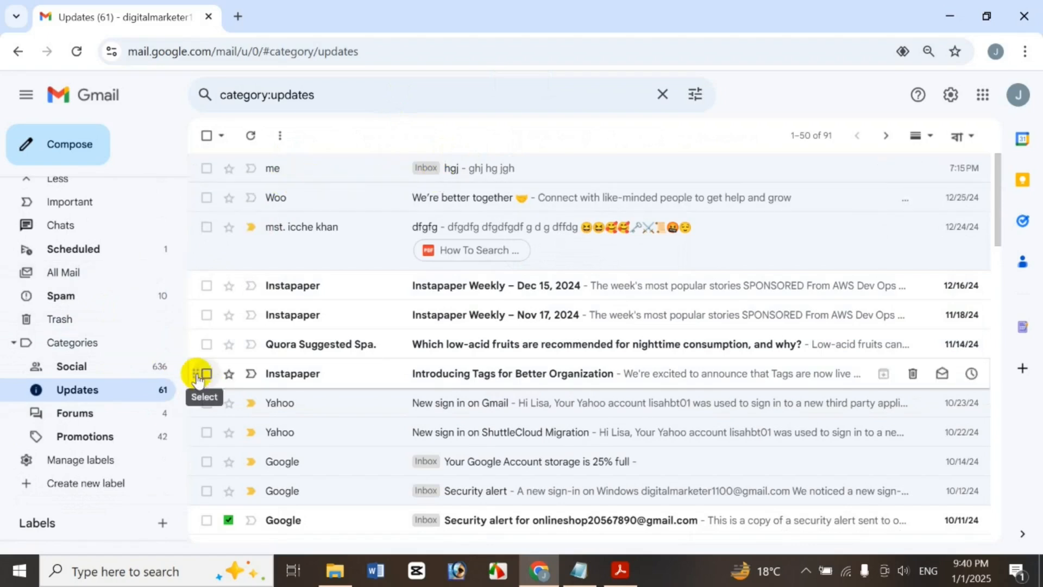
left_click(112, 275)
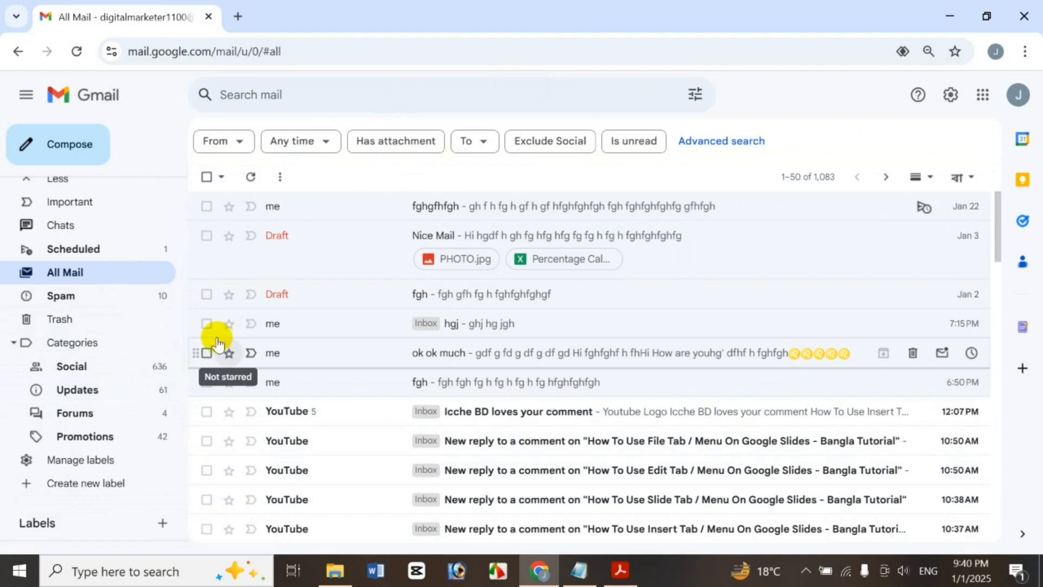
left_click(207, 324)
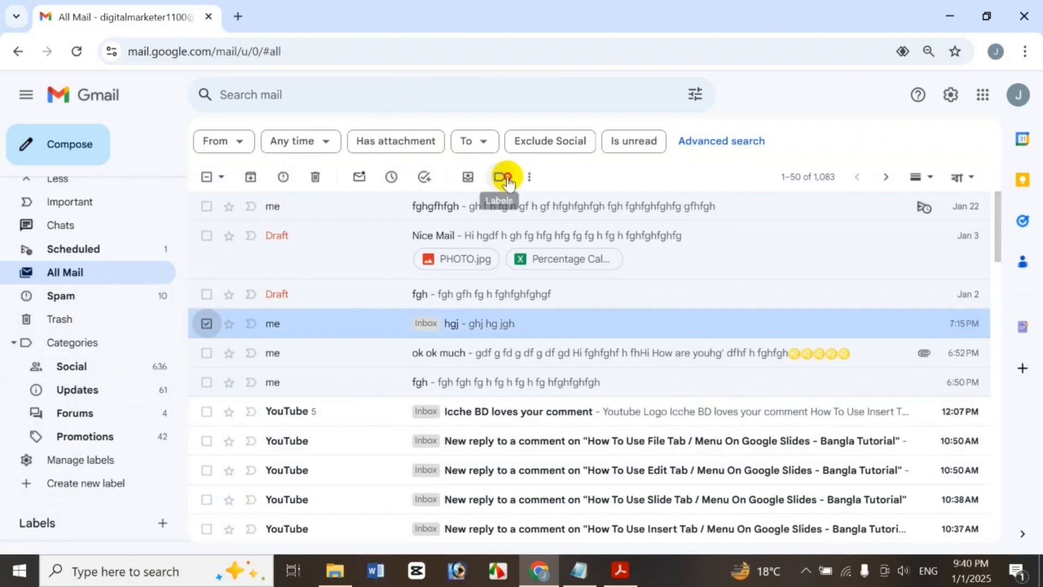
Create a new label jj and apply it to the hgj conversation
left_click(500, 176)
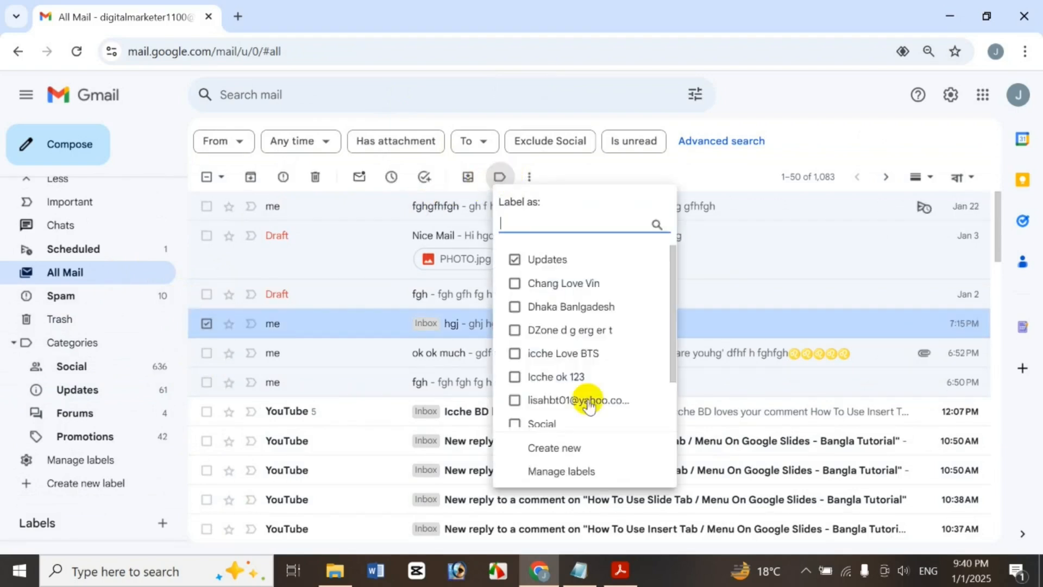
left_click(560, 447)
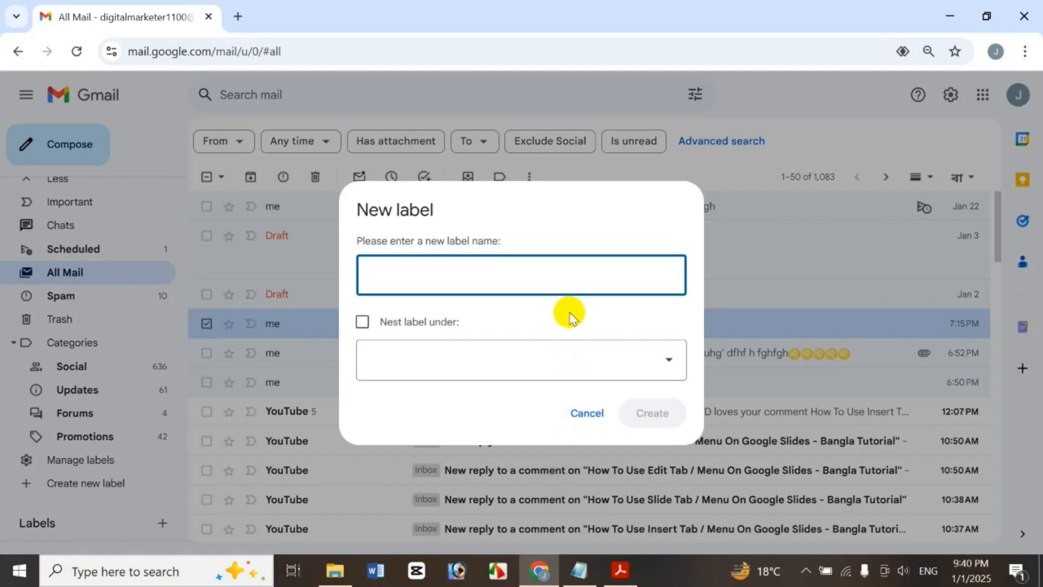
left_click(520, 364)
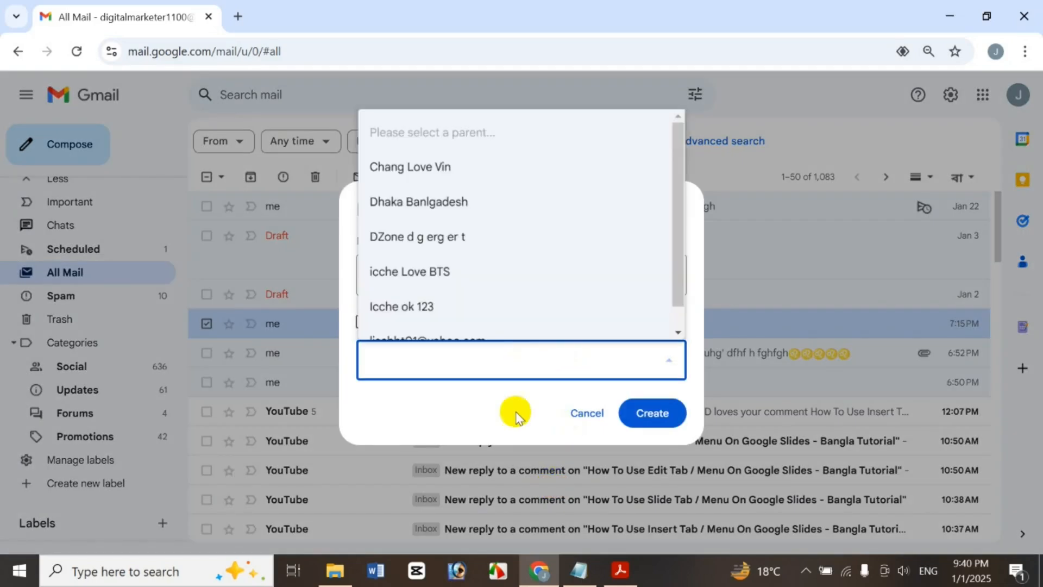
left_click(662, 421)
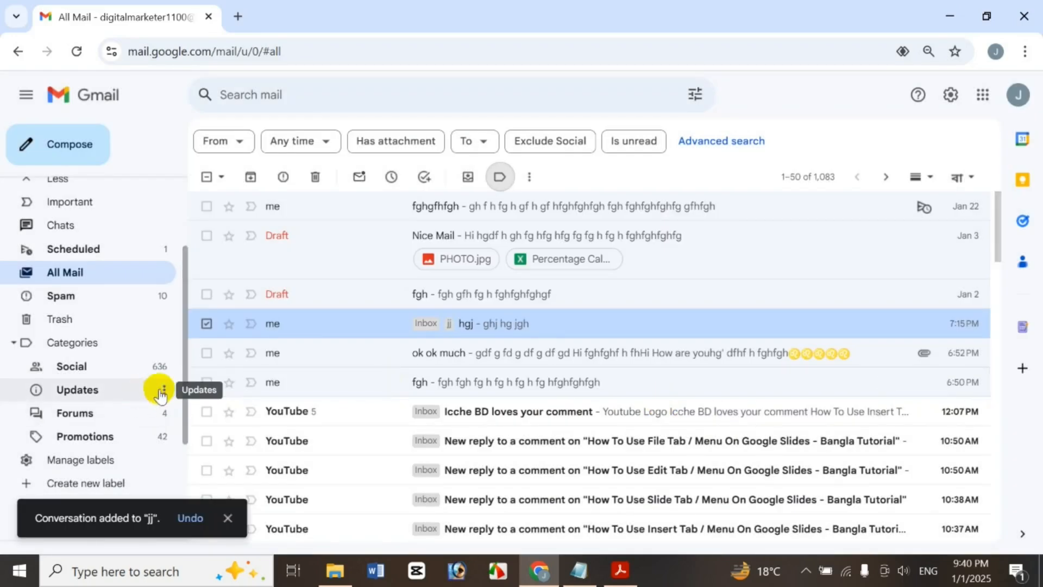
Open the jj label from the sidebar and delete it
left_click_drag(185, 396, 183, 494)
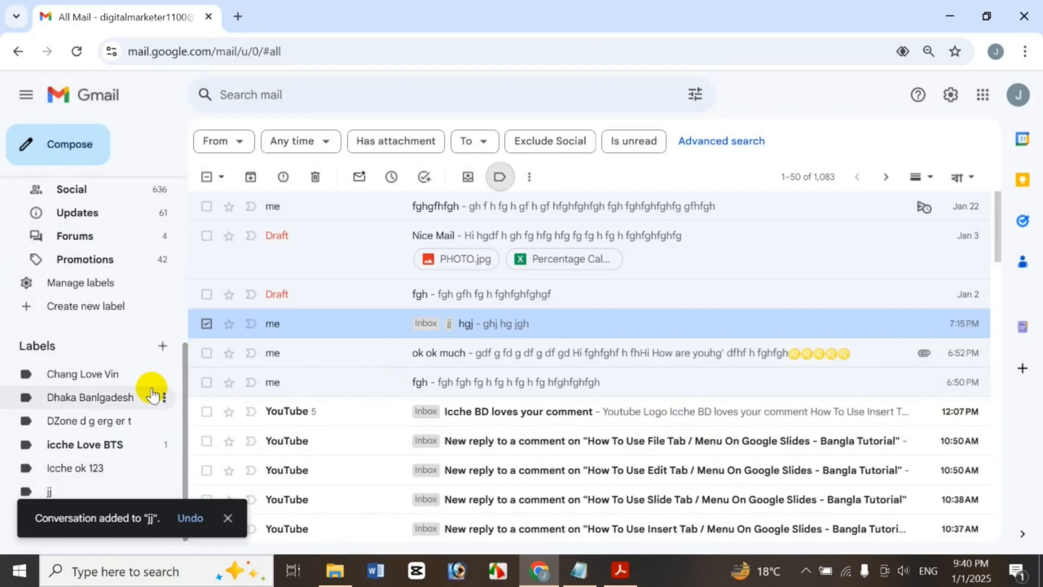
left_click(89, 492)
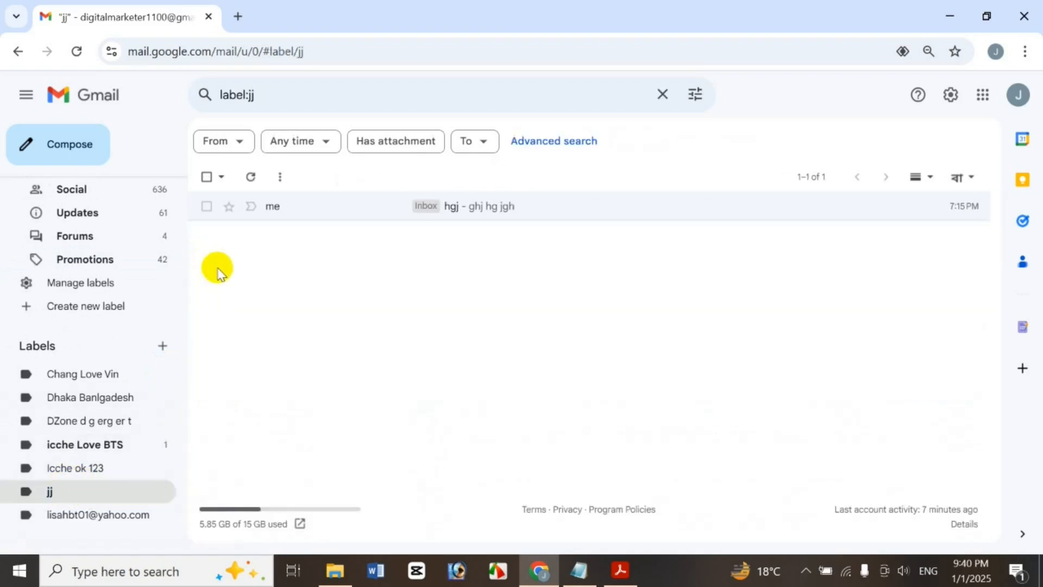
left_click(165, 489)
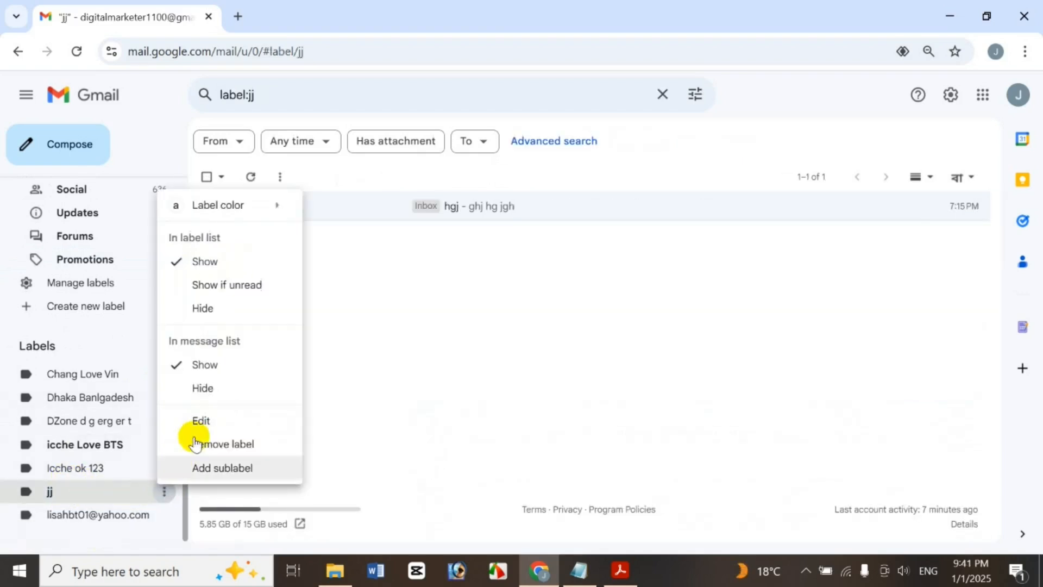
left_click(252, 450)
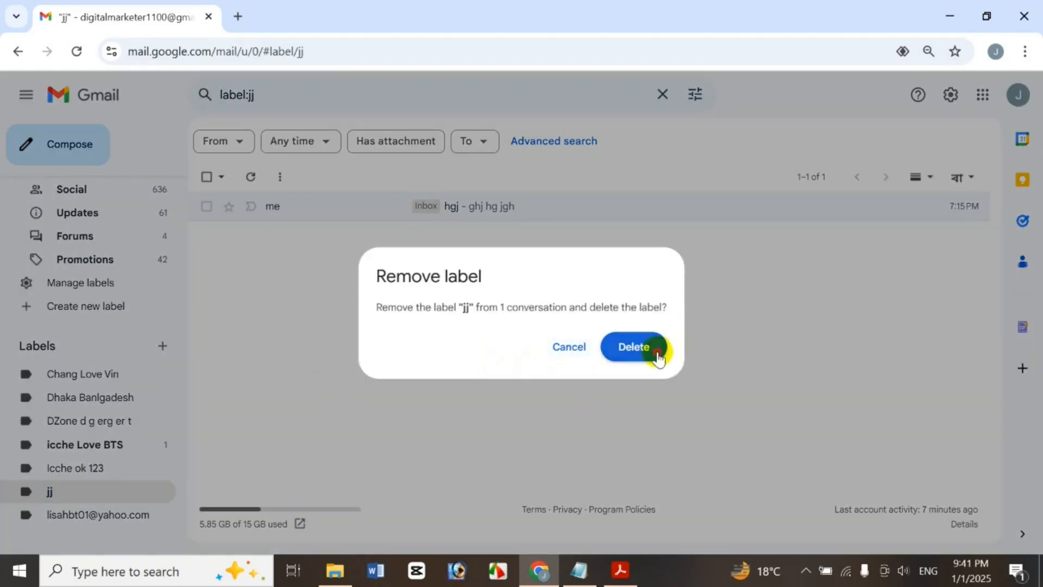
left_click(654, 349)
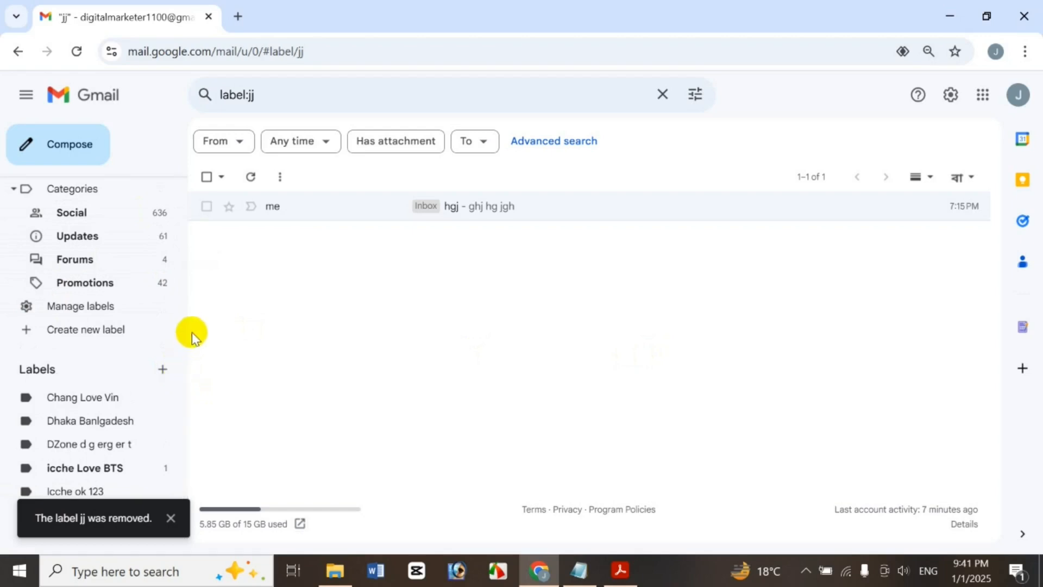
left_click_drag(189, 353, 170, 299)
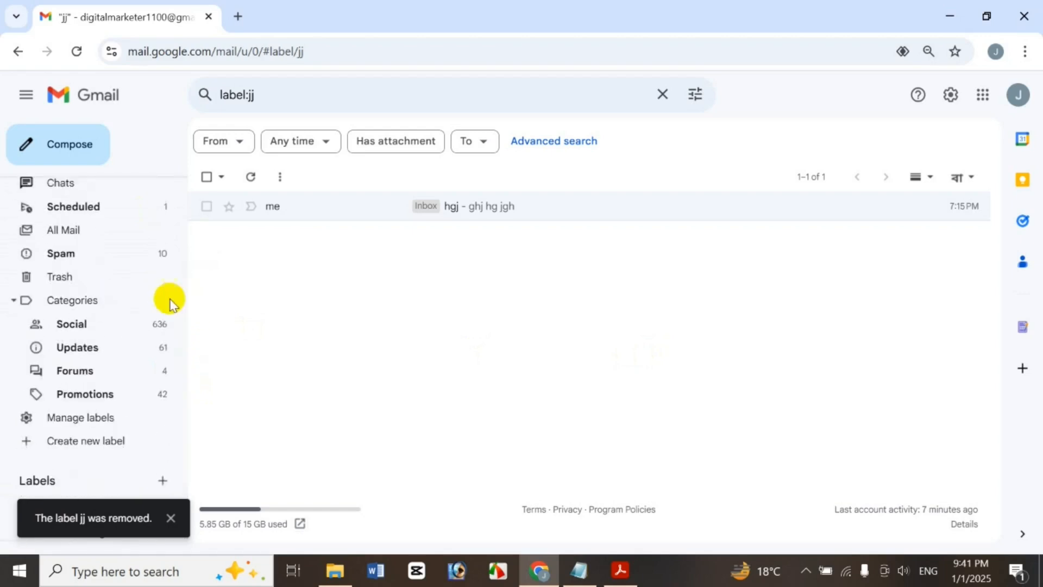
In All Mail, mark the ok ok much conversation important, then not important
left_click(93, 235)
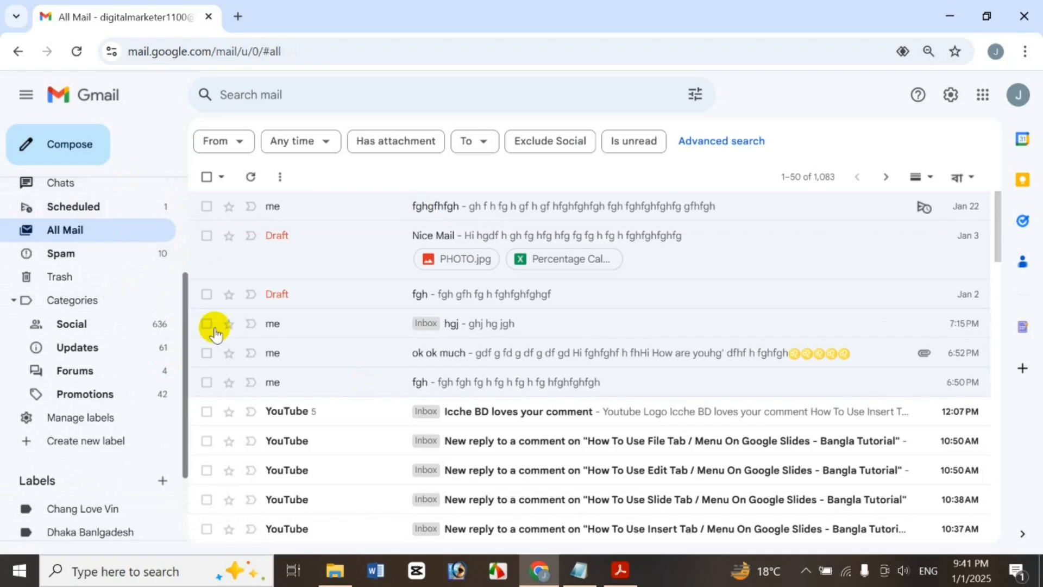
left_click(206, 353)
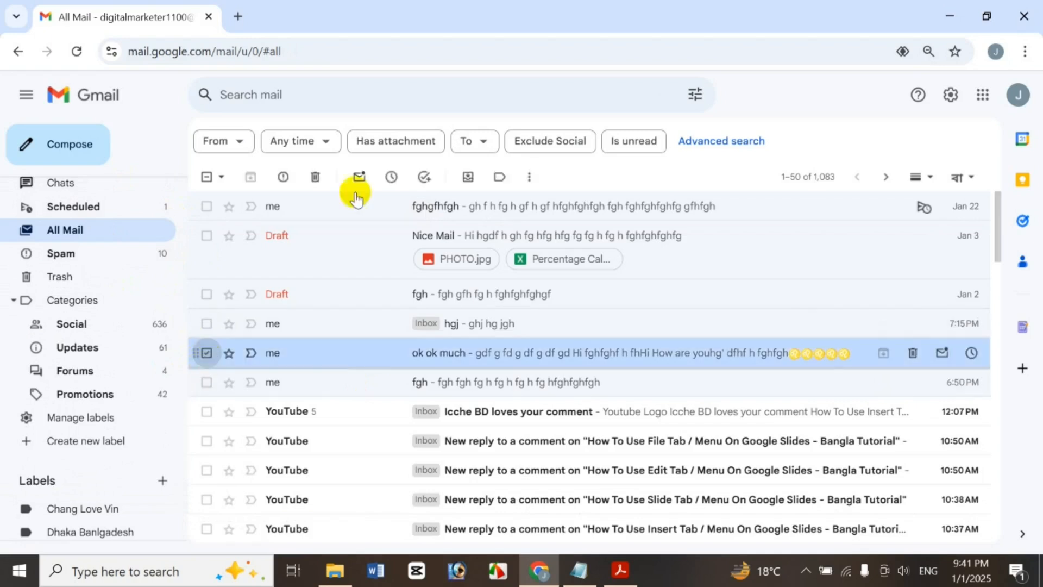
left_click(530, 175)
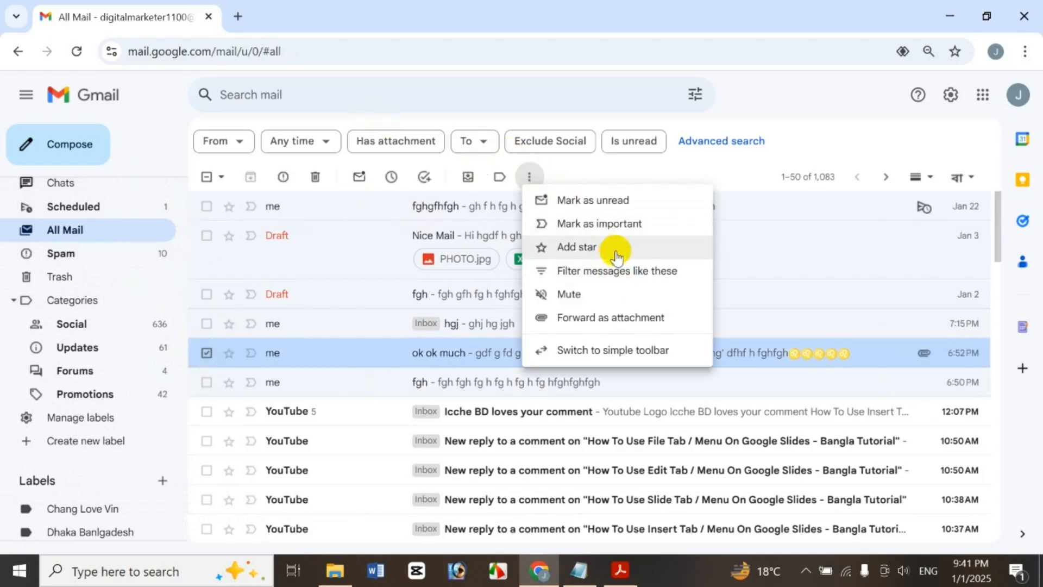
left_click(596, 223)
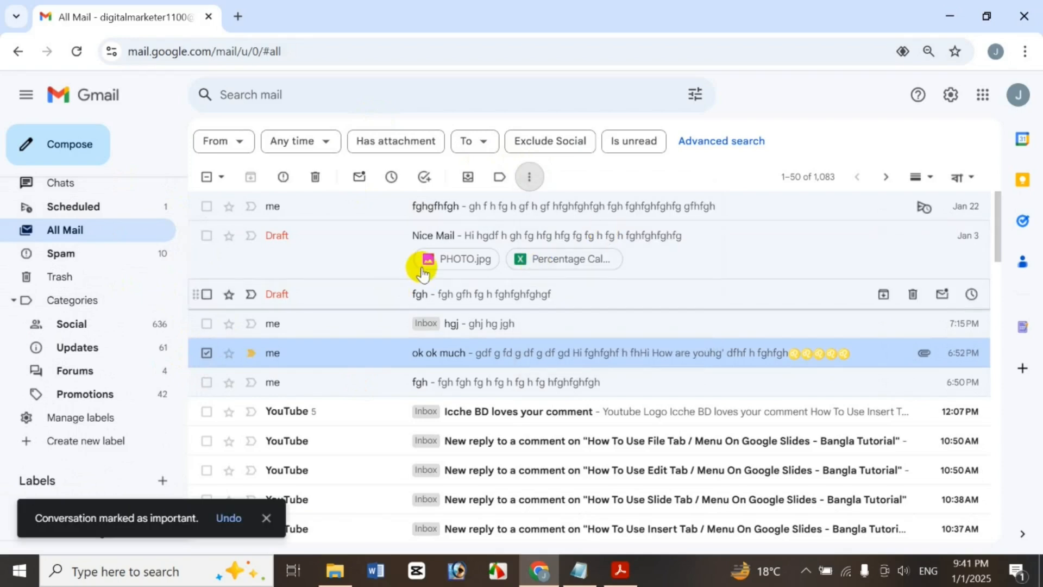
left_click(543, 179)
left_click(581, 223)
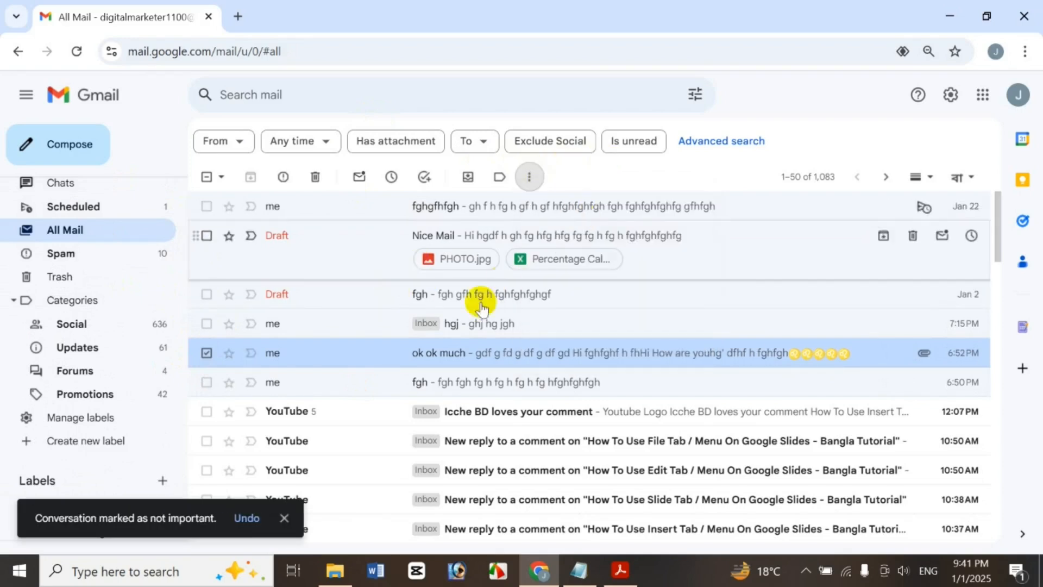
Star the ok ok much conversation, then remove the star
left_click(526, 175)
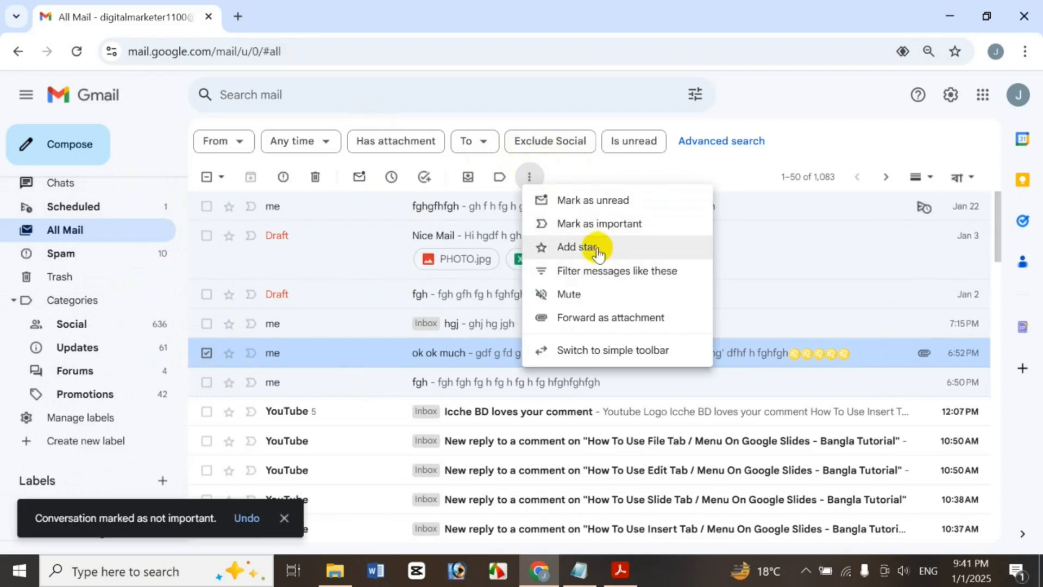
left_click(591, 247)
left_click(523, 176)
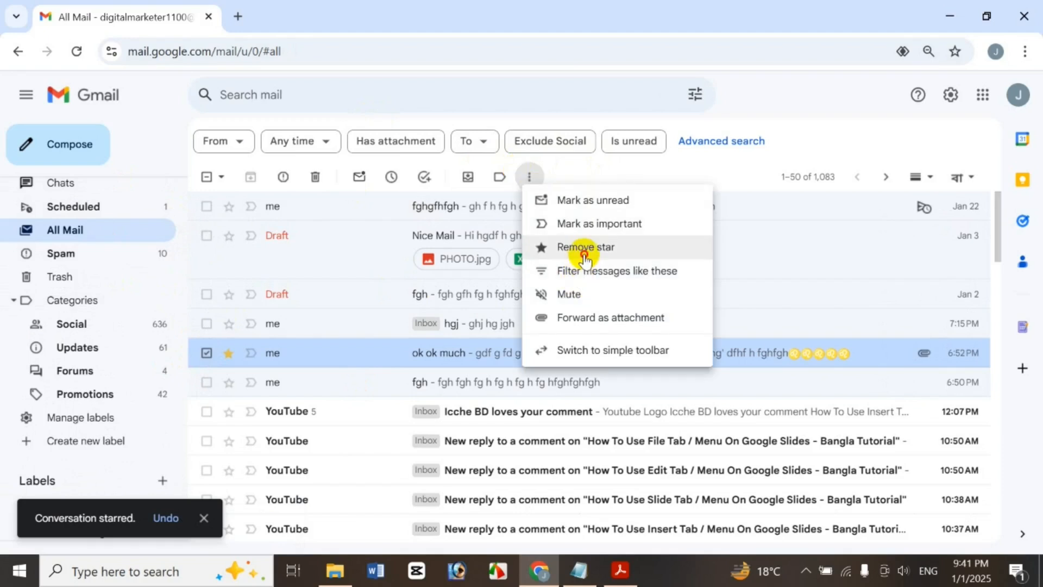
left_click(586, 248)
left_click(541, 181)
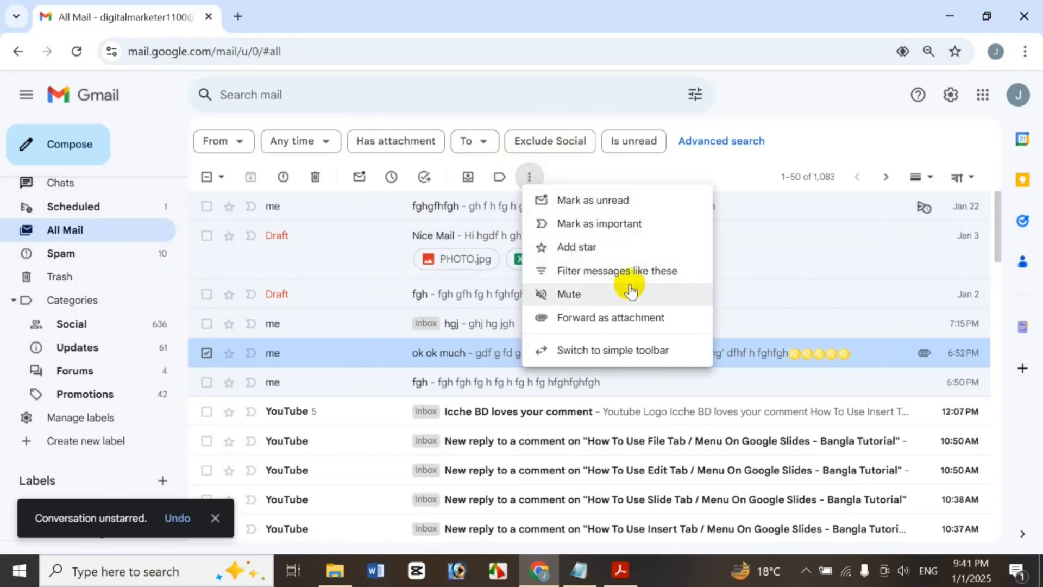
Start a filter for messages like the selected one, then close the filter setup
left_click(616, 266)
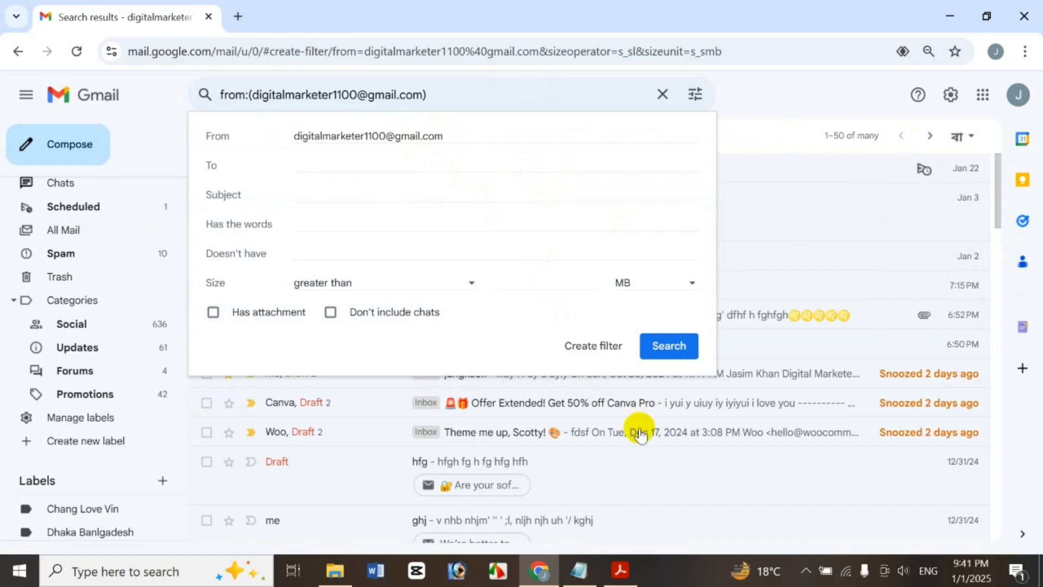
left_click(610, 347)
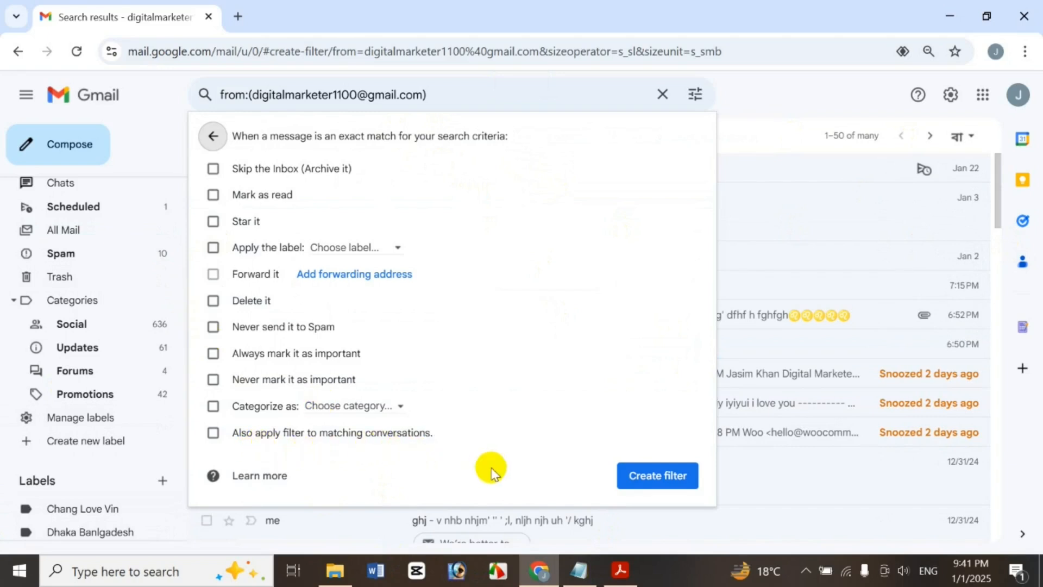
left_click(768, 134)
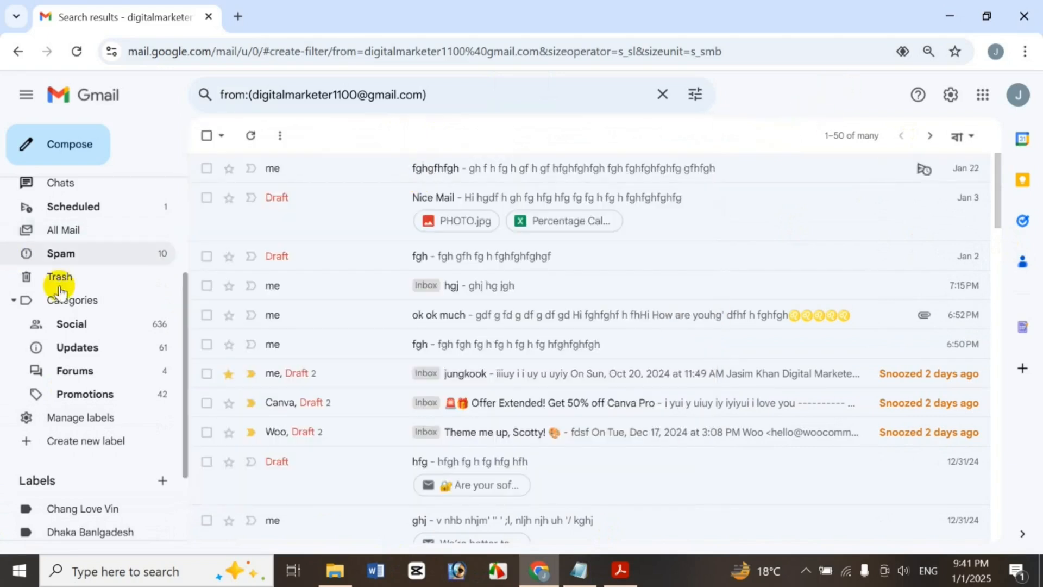
From All Mail, start a filter on the YouTube conversation and show its filter actions
left_click(89, 232)
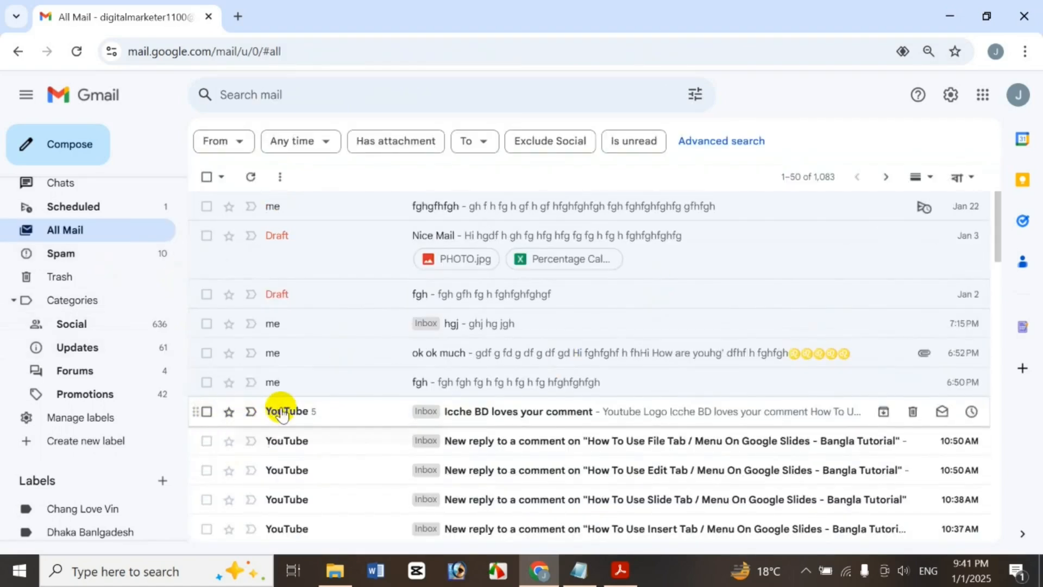
left_click(207, 413)
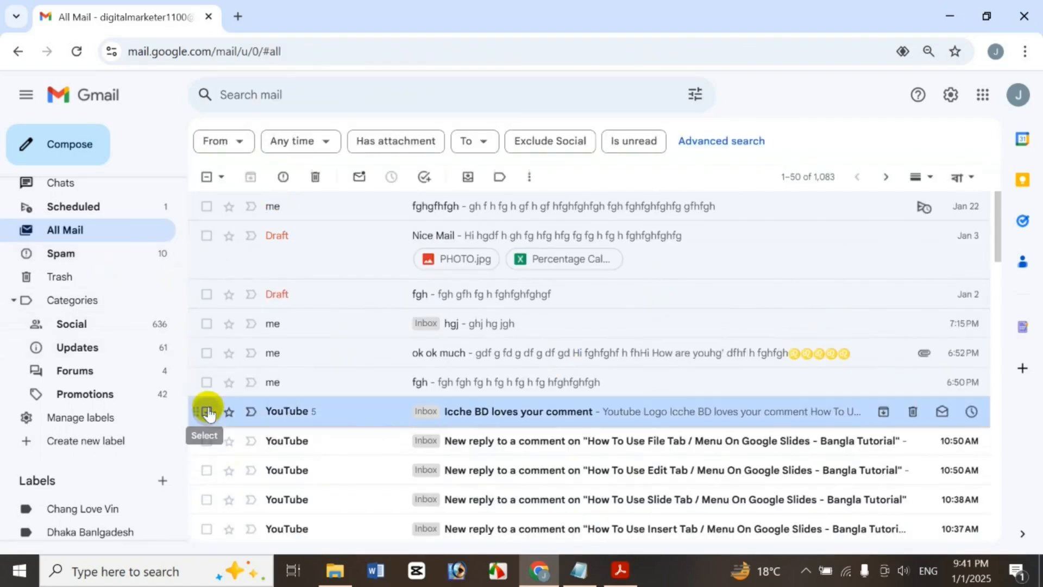
left_click(530, 176)
left_click(603, 270)
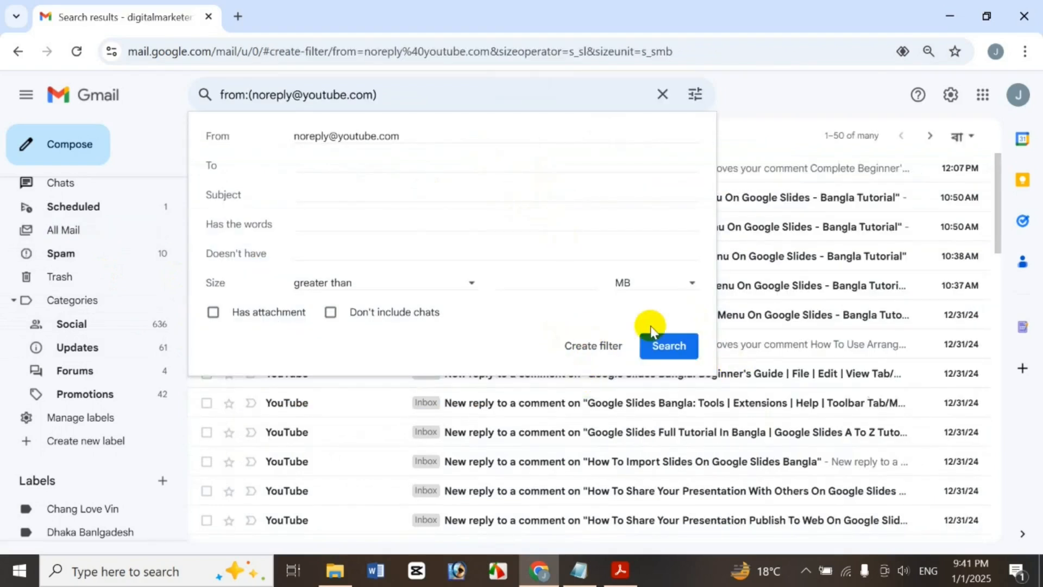
left_click(596, 346)
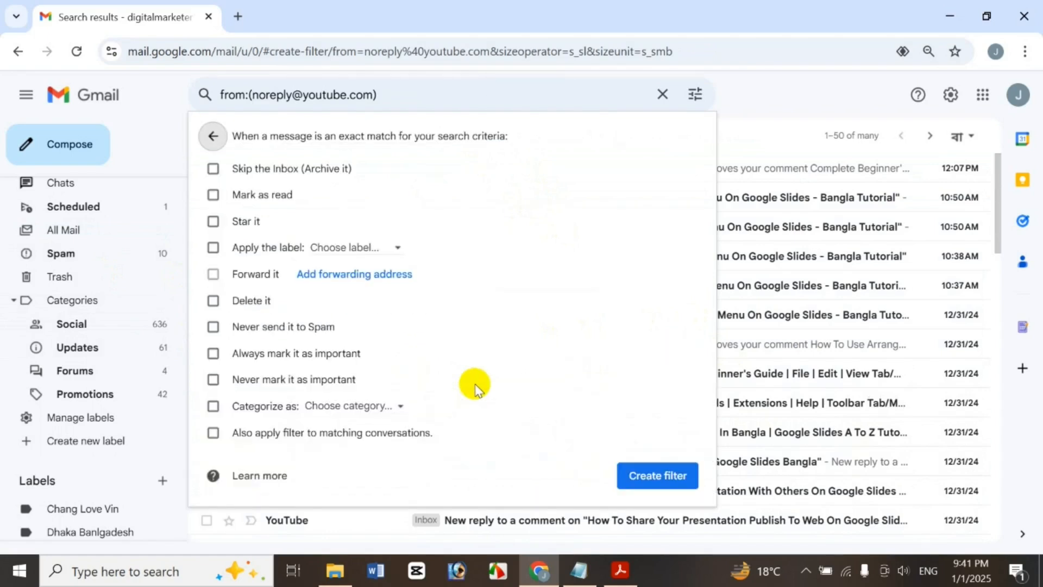
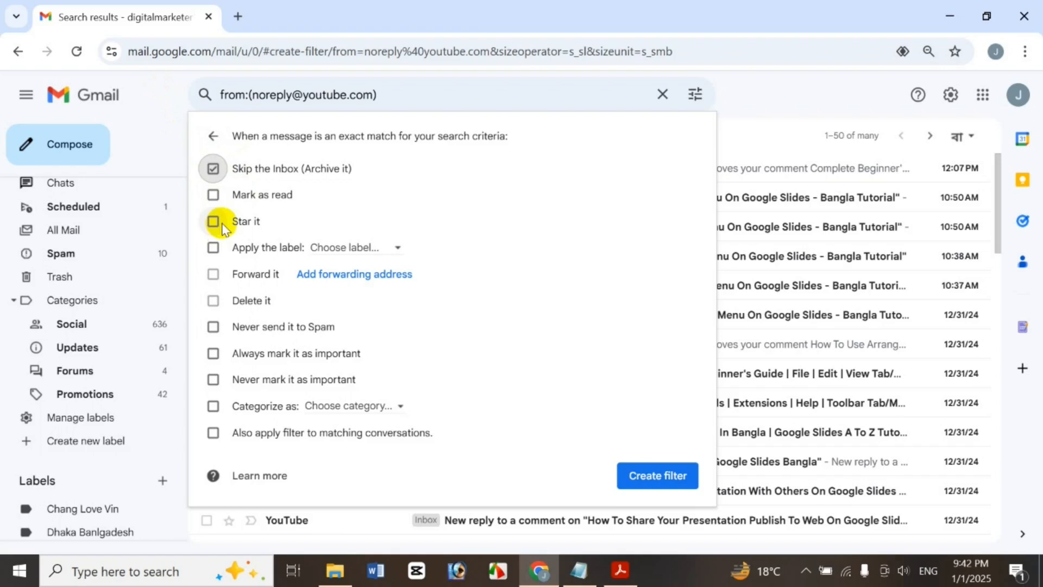
Have the YouTube no-reply filter apply a new label named Youtube, and create the filter
left_click(210, 248)
left_click(356, 250)
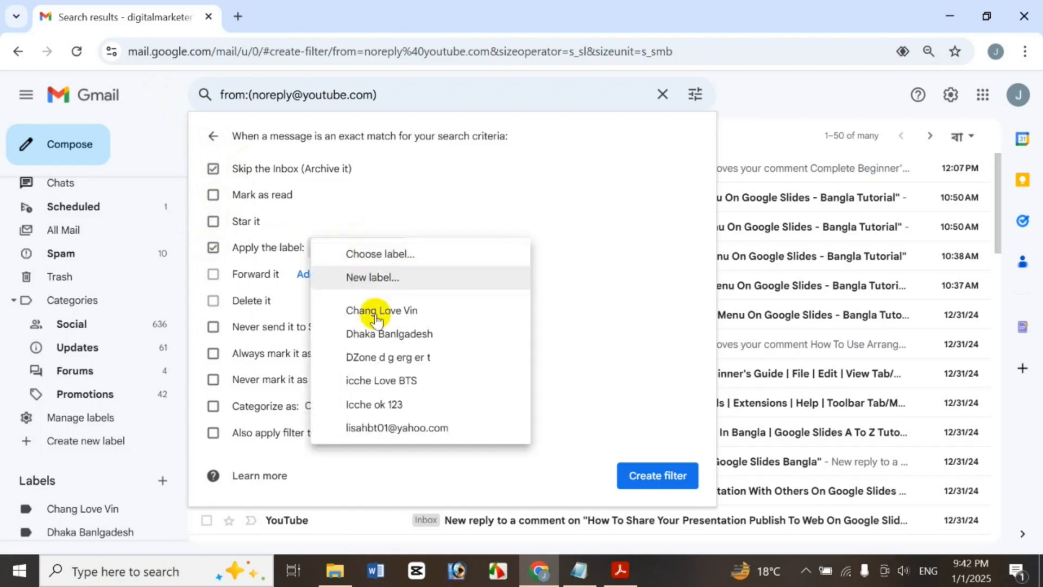
left_click(393, 255)
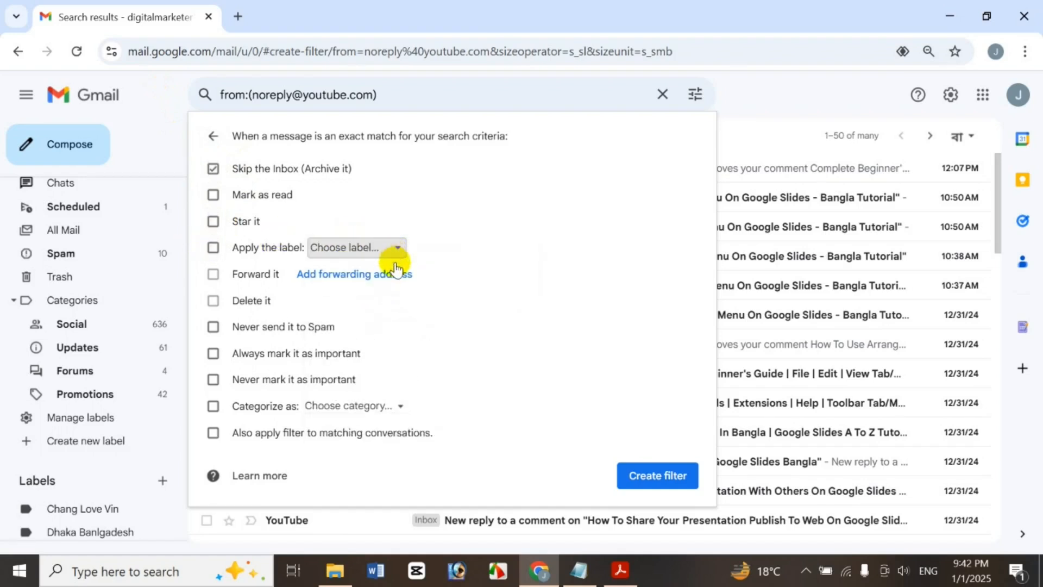
left_click(401, 246)
left_click(401, 277)
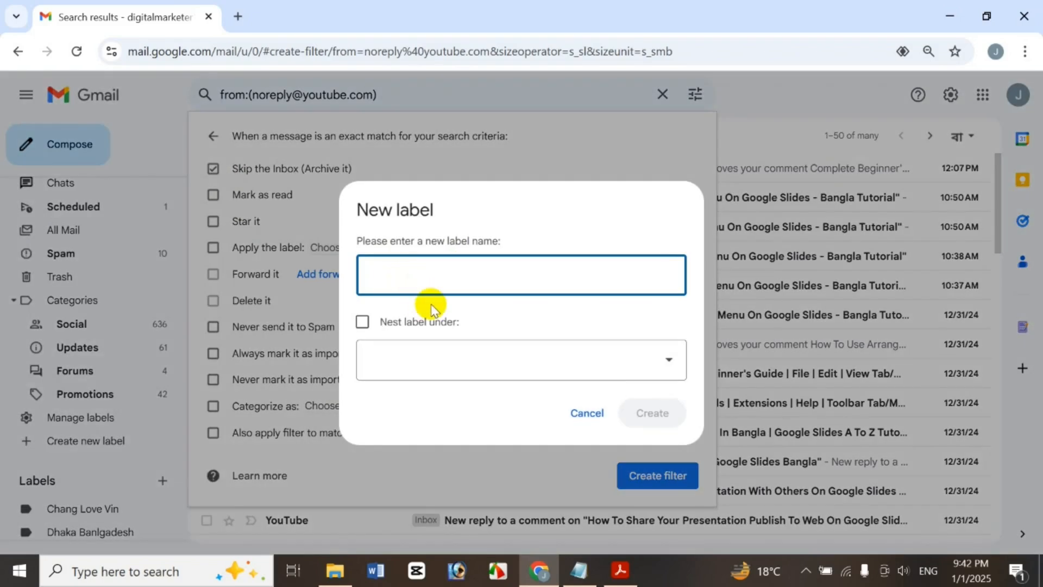
type("Youtube")
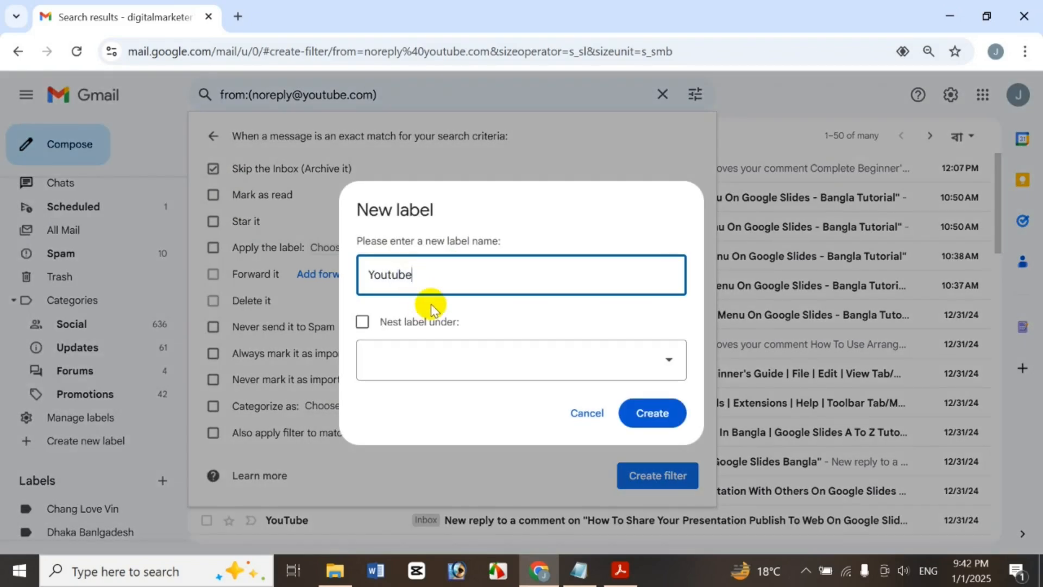
left_click(629, 356)
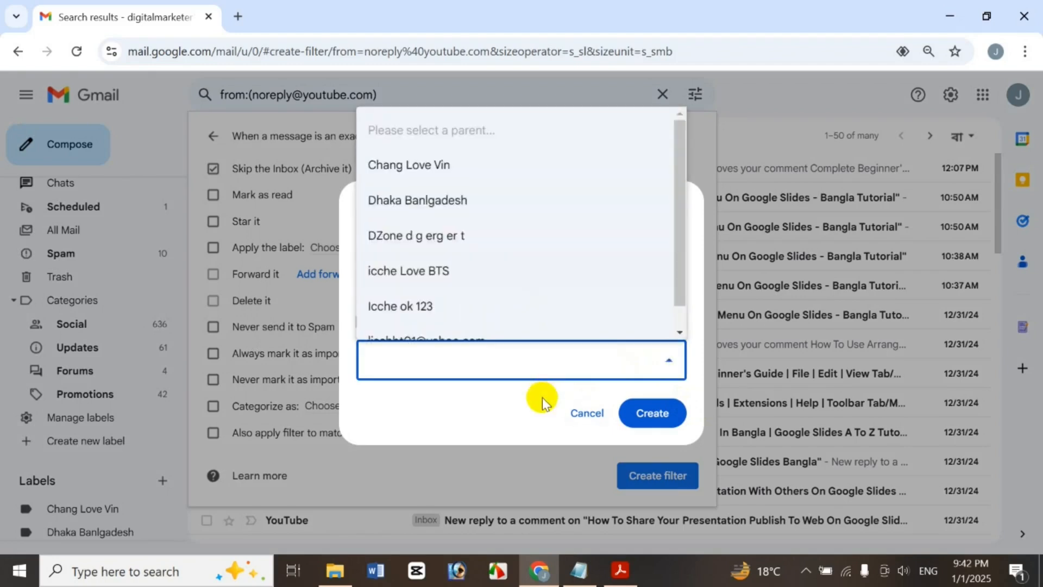
left_click(603, 416)
left_click(652, 421)
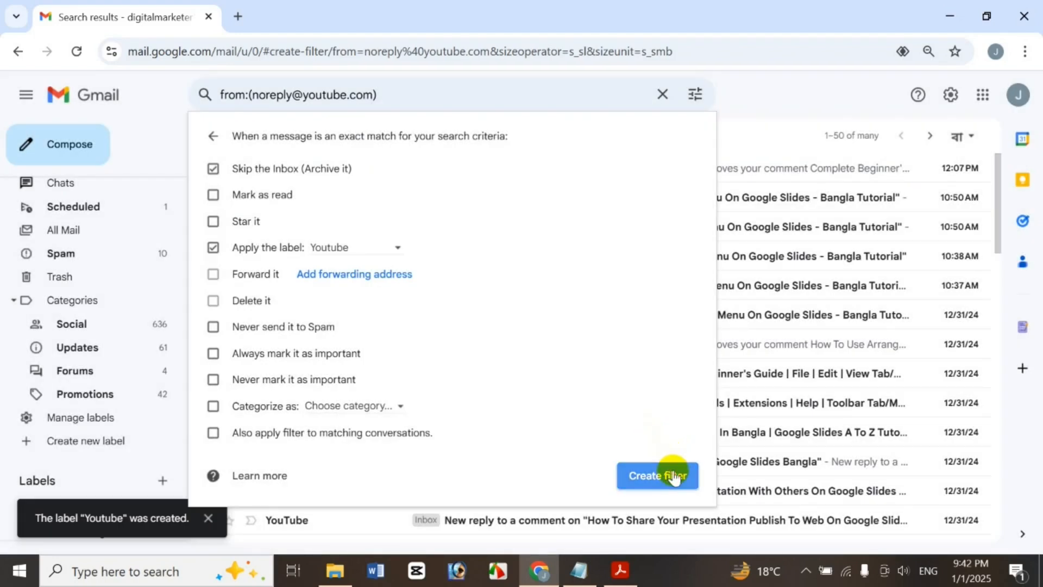
left_click(674, 476)
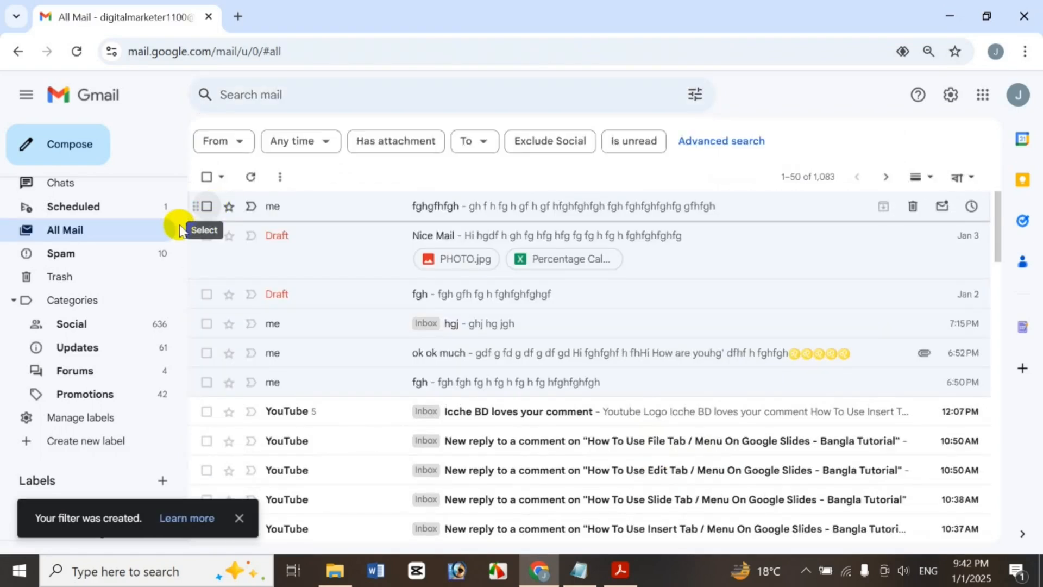
Dismiss the filter-created notice, check the Youtube label, then return to the Inbox
left_click_drag(183, 282, 181, 370)
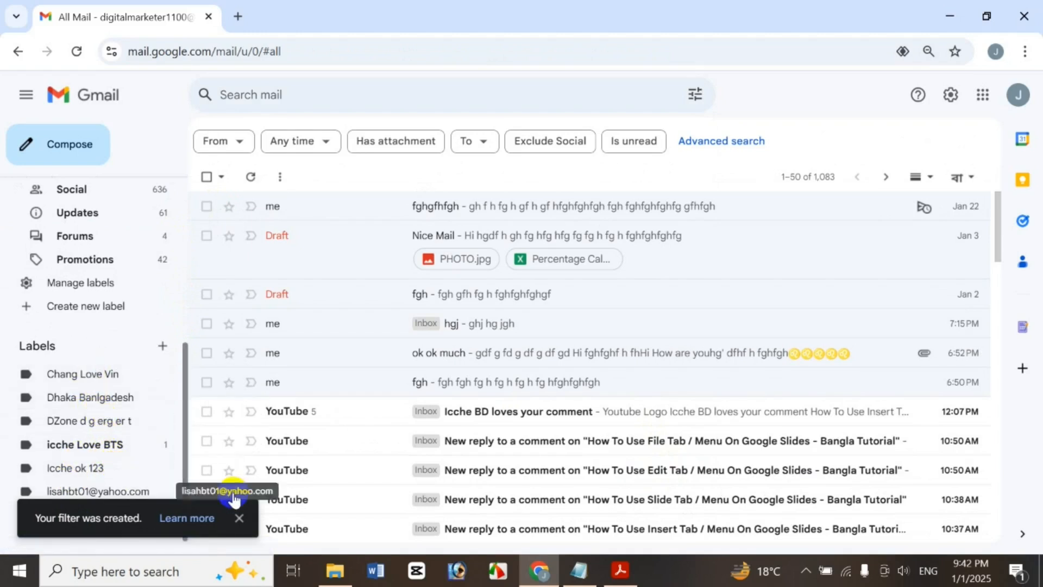
left_click(239, 518)
left_click(133, 515)
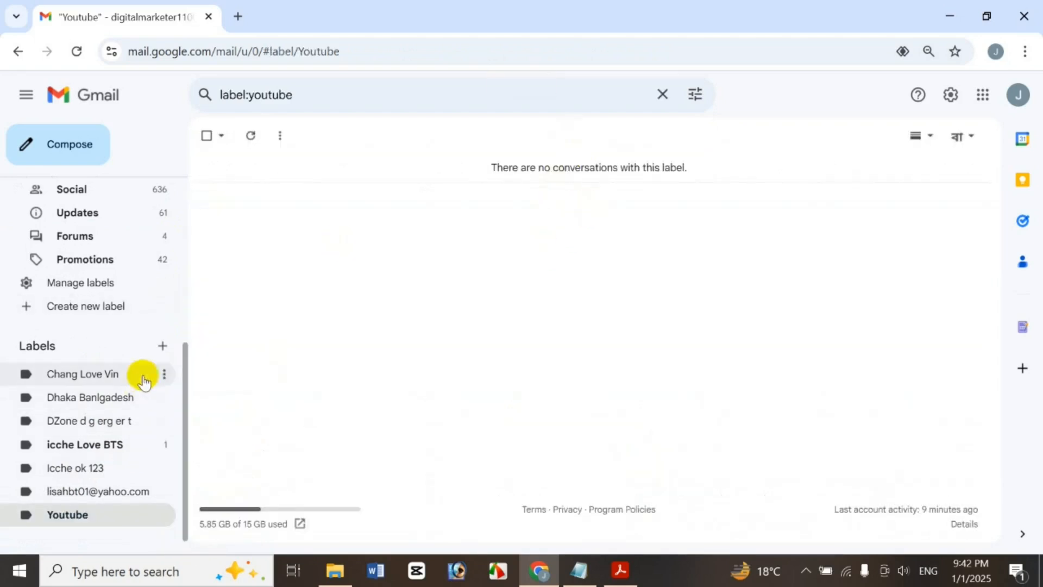
left_click_drag(185, 365, 169, 184)
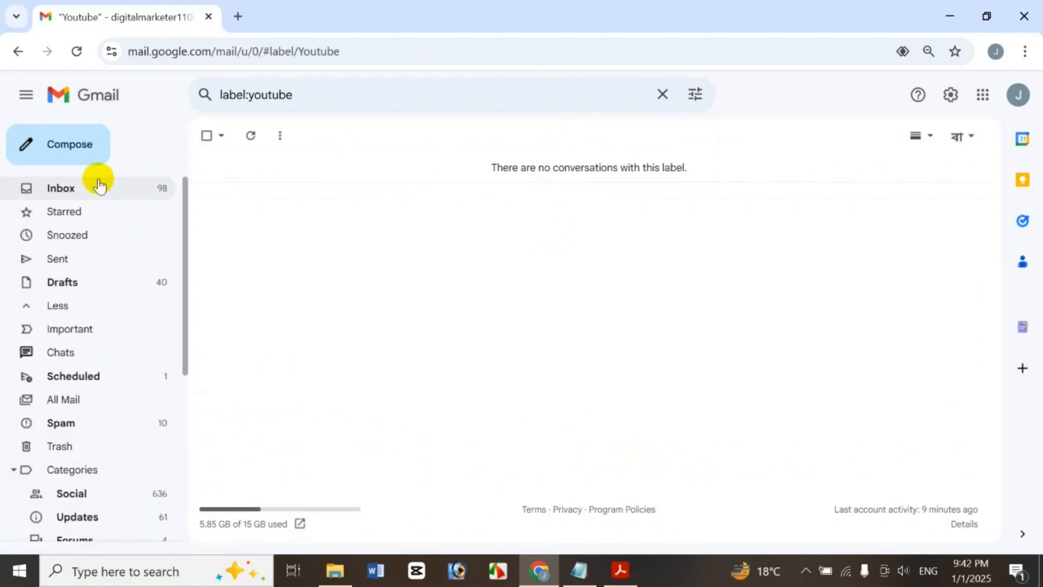
left_click(98, 185)
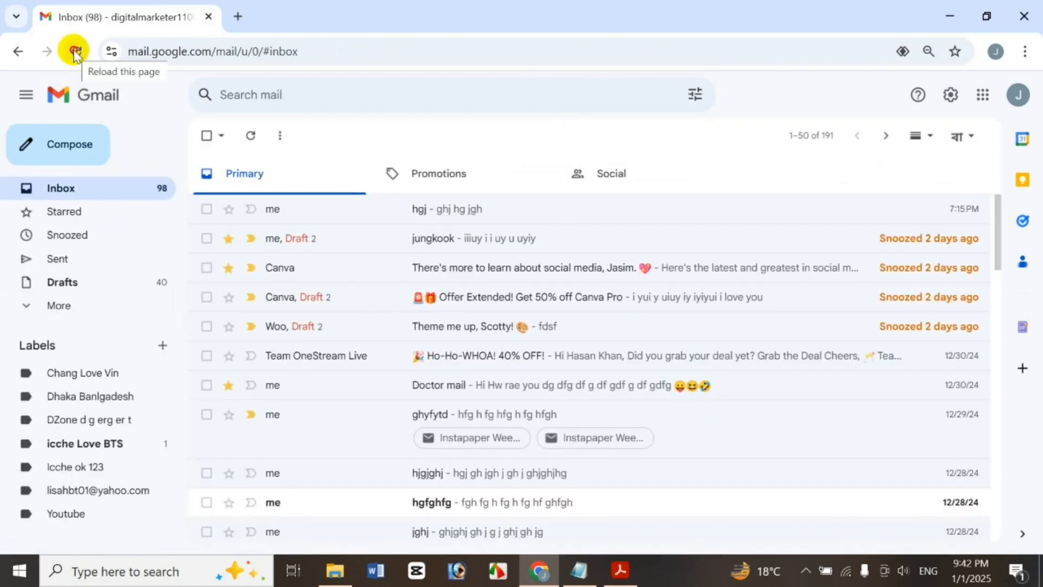
Reload Gmail, confirm the Youtube label now holds the 47 YouTube messages, then open All Mail
left_click(75, 53)
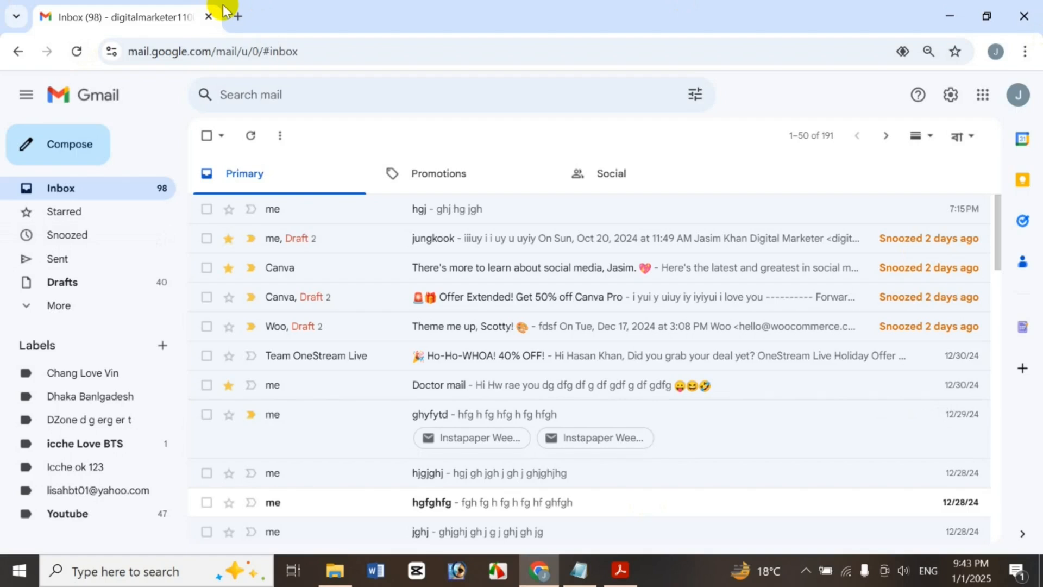
left_click(91, 513)
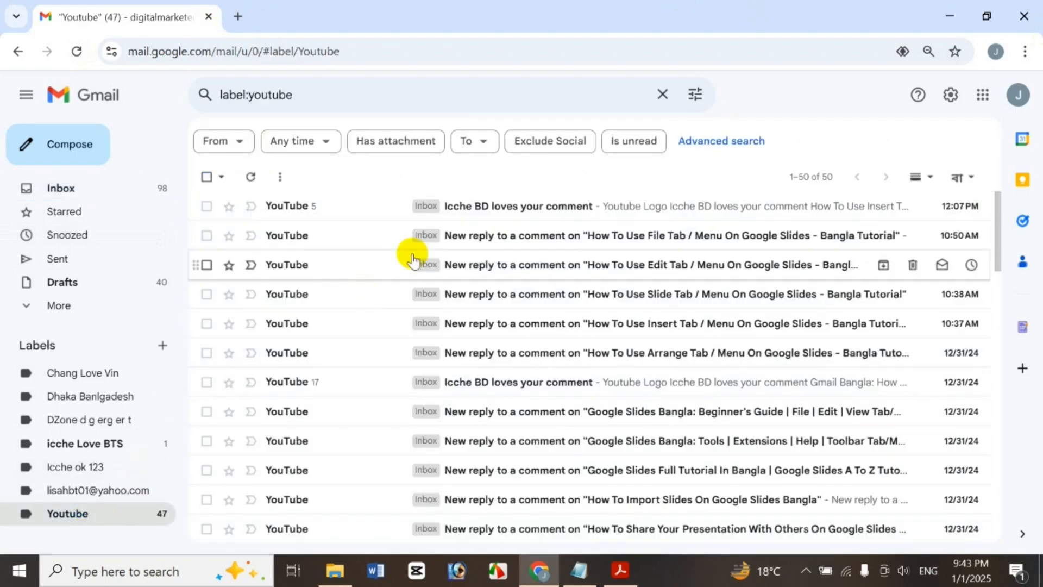
left_click(81, 185)
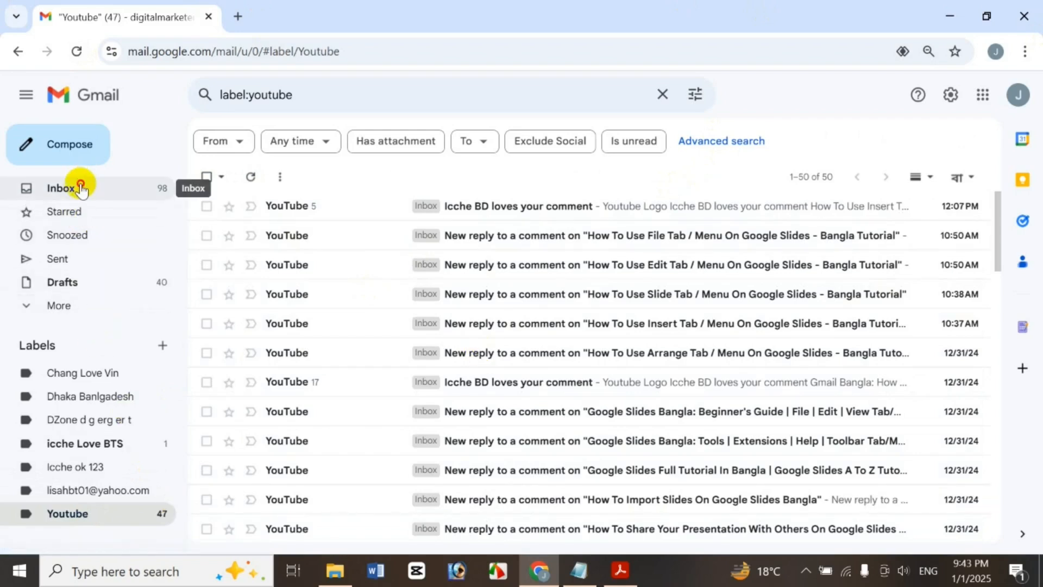
left_click(54, 304)
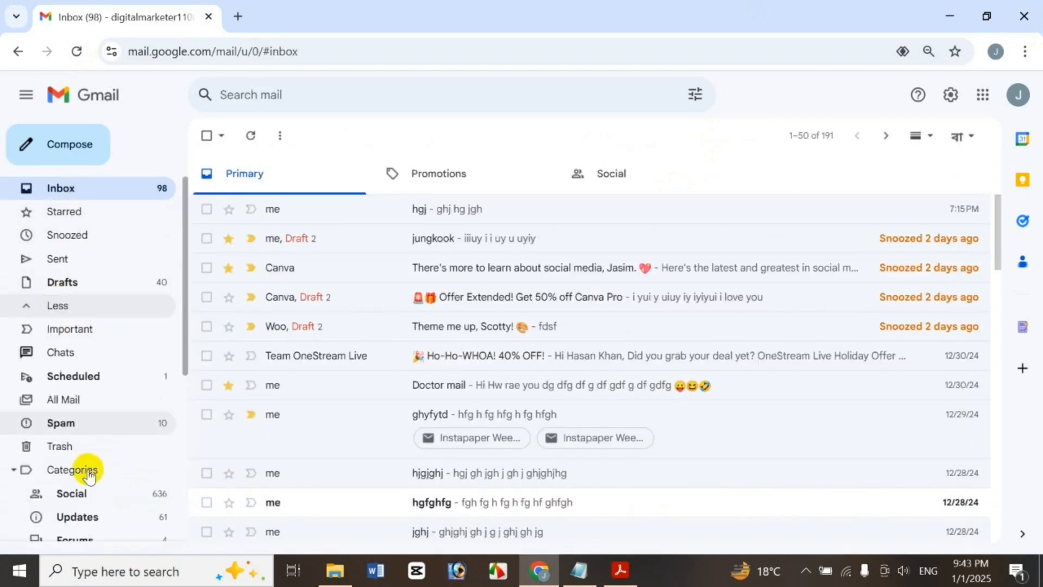
left_click(80, 408)
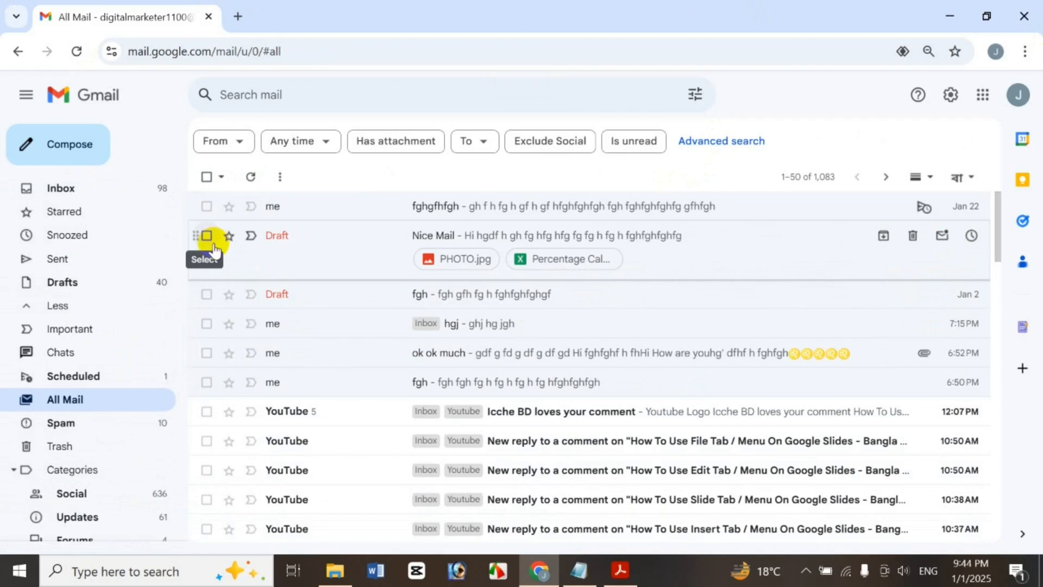
Mute the fgh draft conversation from the More actions menu
left_click(207, 294)
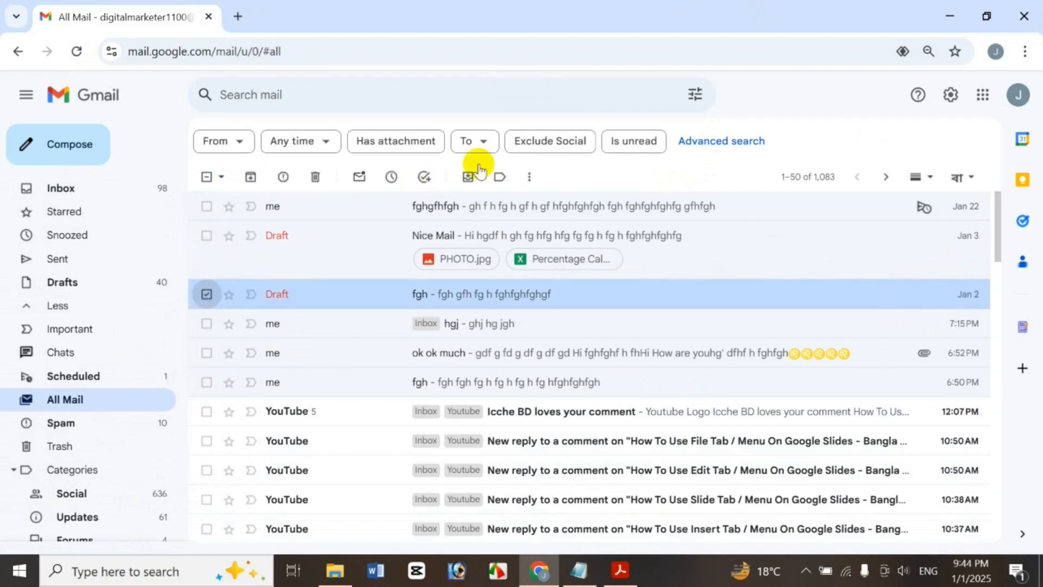
left_click(529, 176)
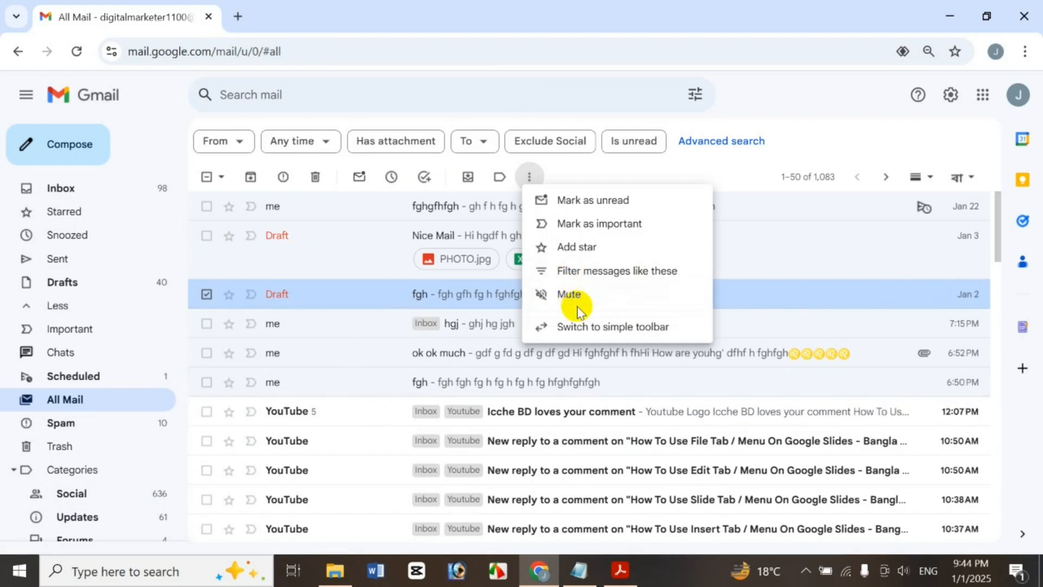
left_click(592, 303)
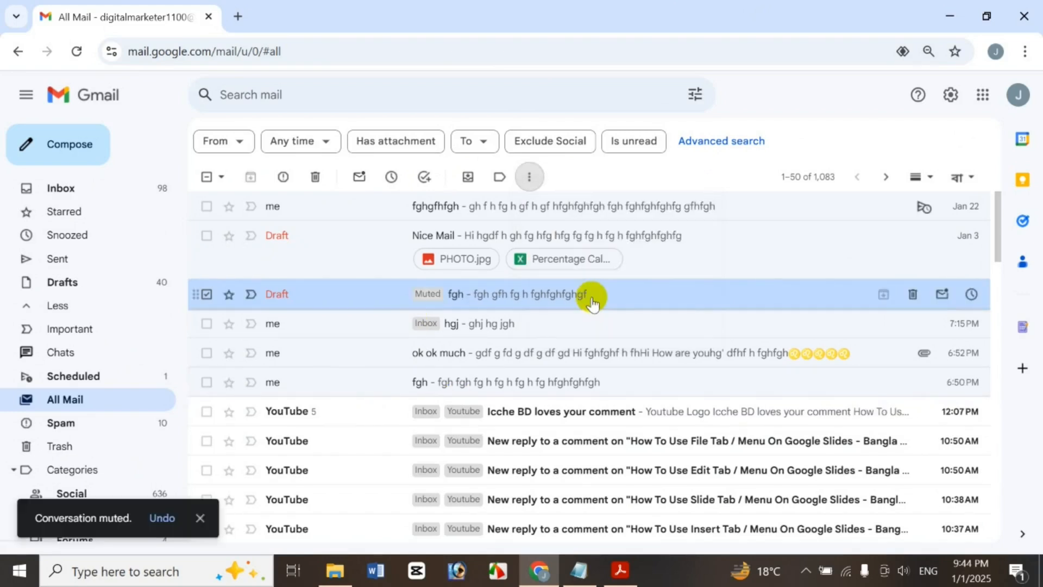
Search for in:mute, correcting the typo, to list muted conversations
left_click(489, 102)
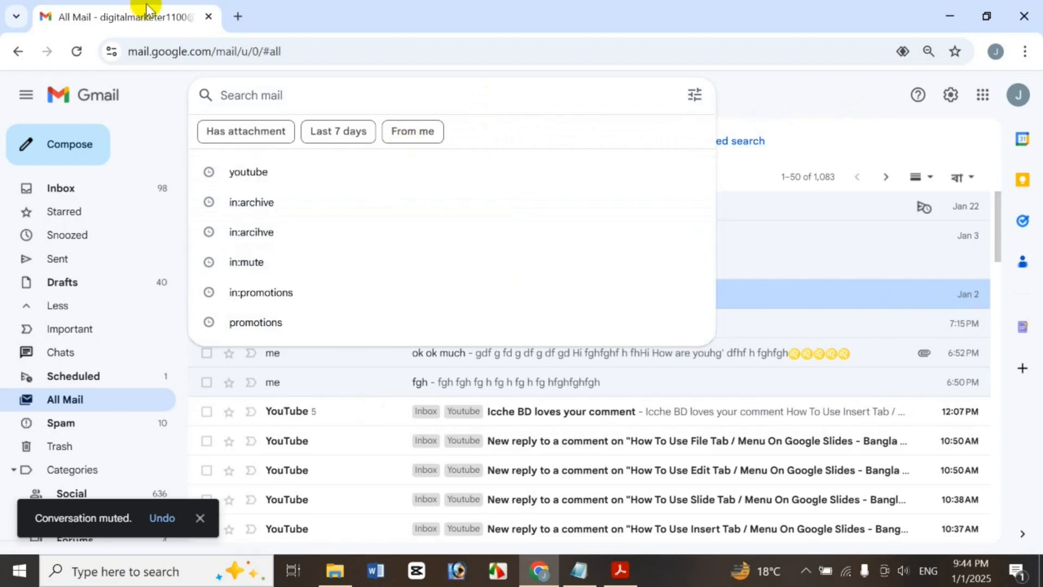
type("i;")
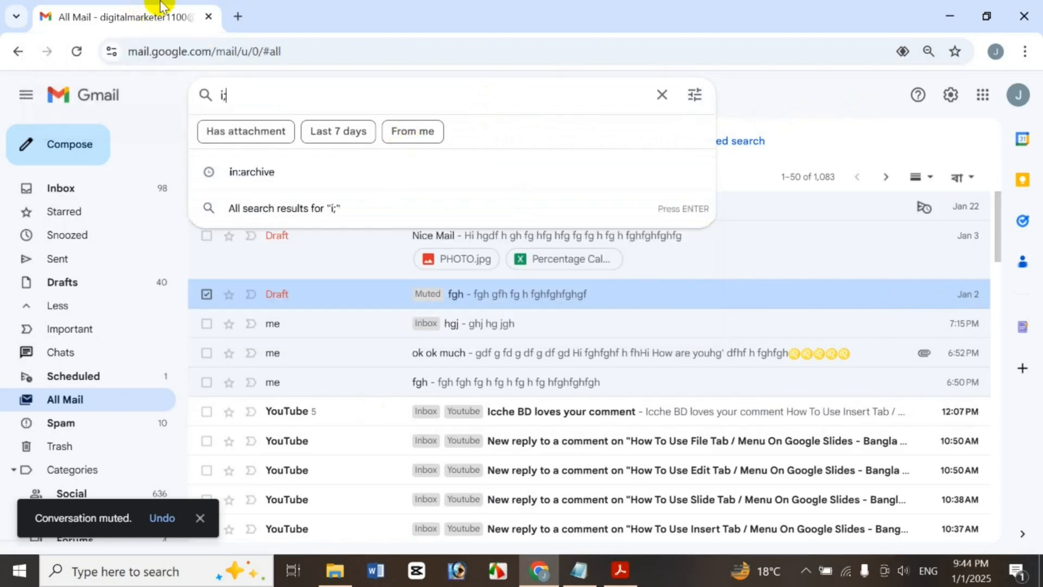
type("n:mute")
key("Return")
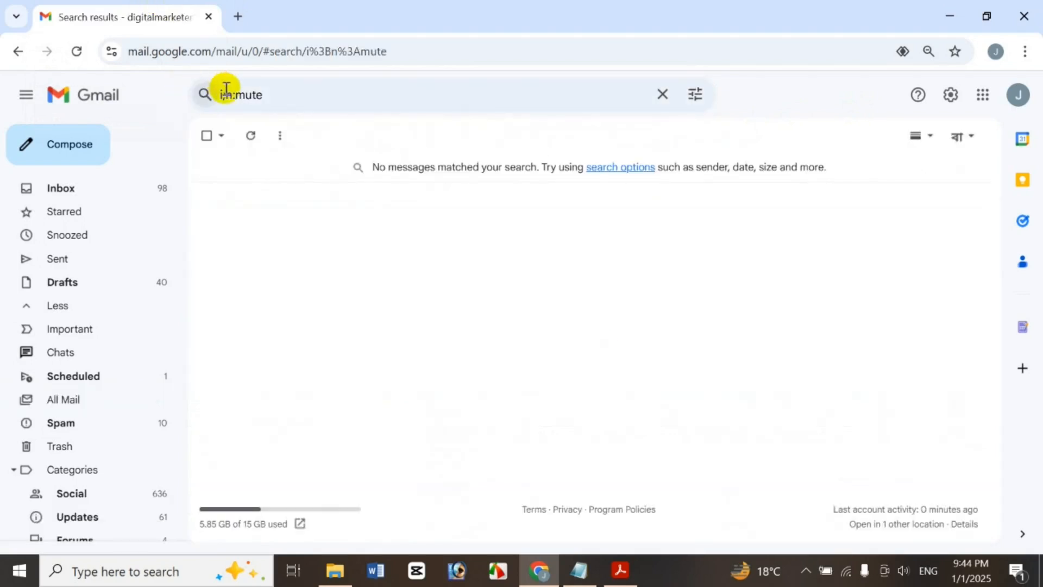
left_click(224, 94)
key("BackSpace")
key("Return")
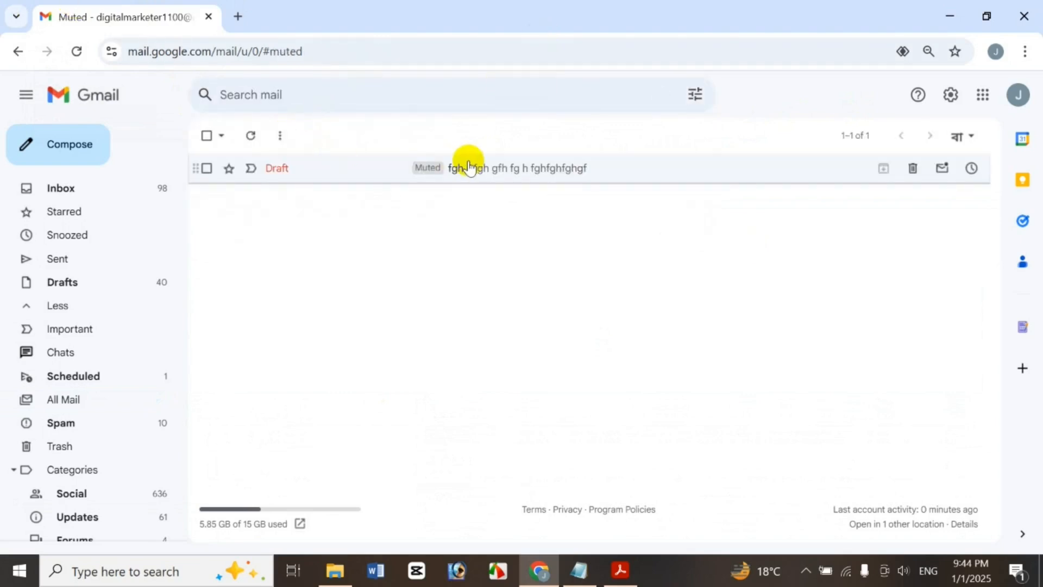
Unmute the fgh draft from its right-click menu, then select the ok ok much conversation
left_click(207, 169)
left_click(531, 135)
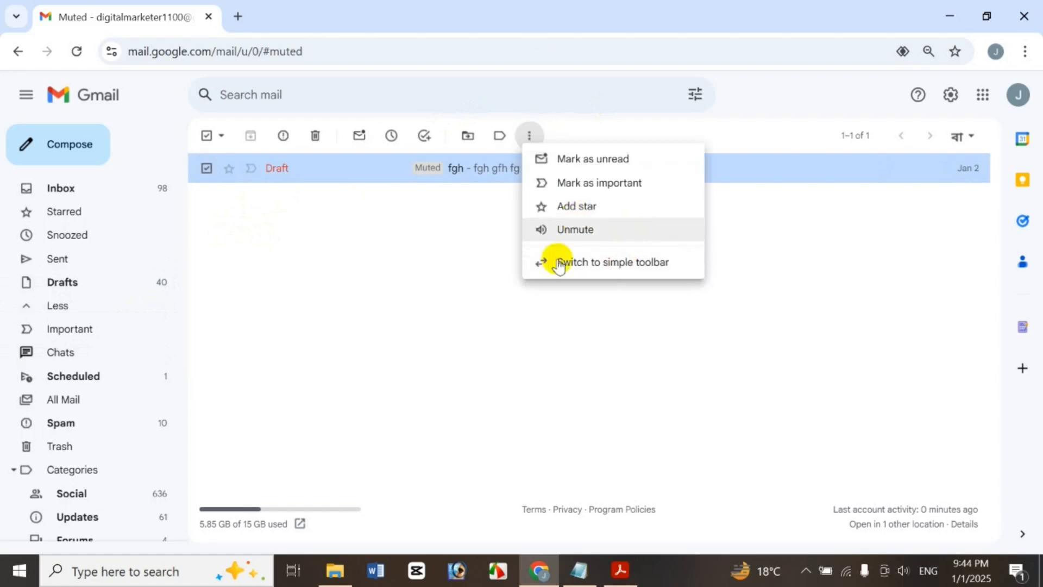
left_click(398, 217)
right_click(412, 187)
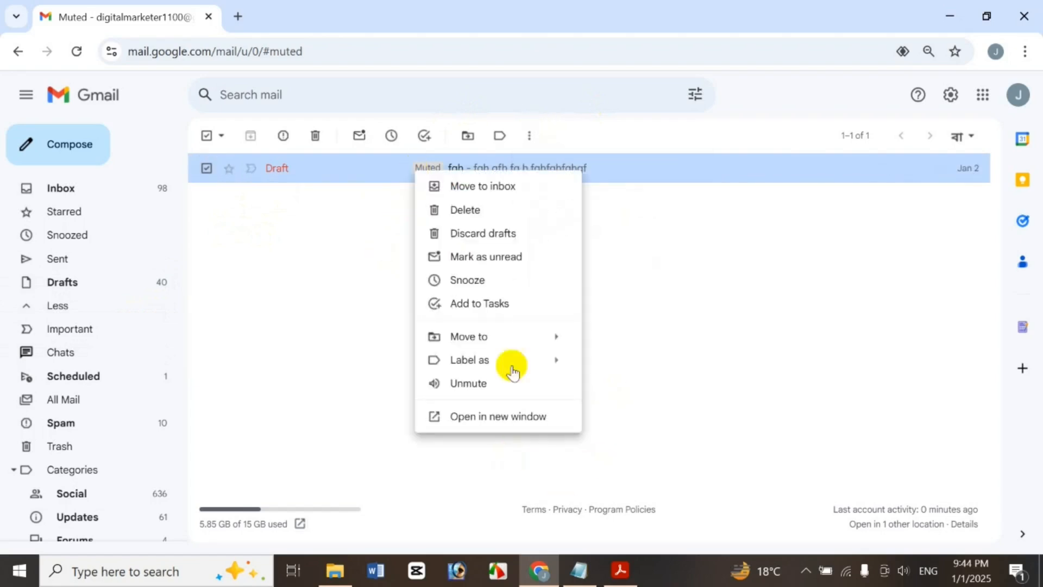
left_click(447, 382)
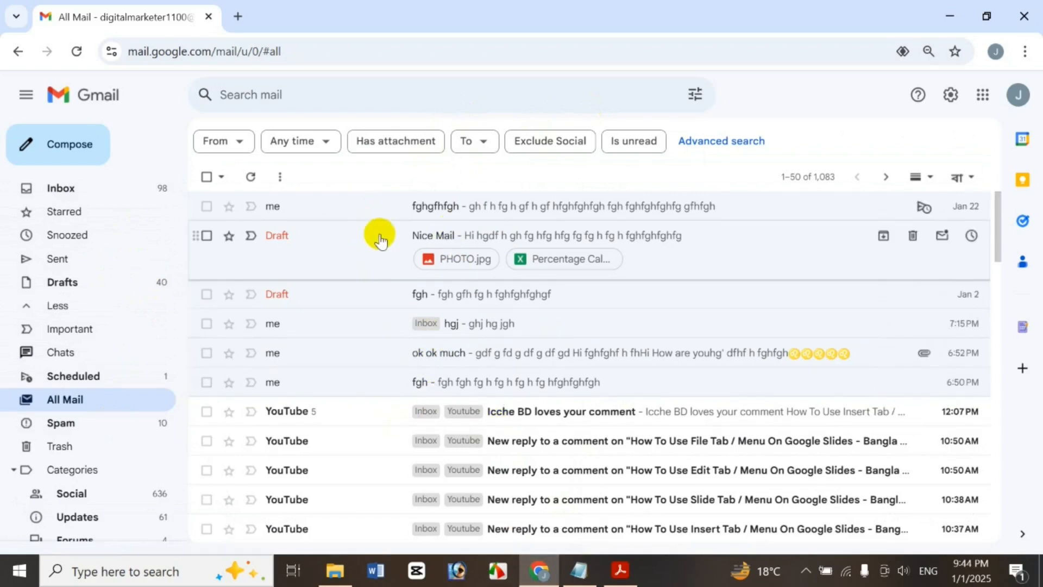
left_click(206, 352)
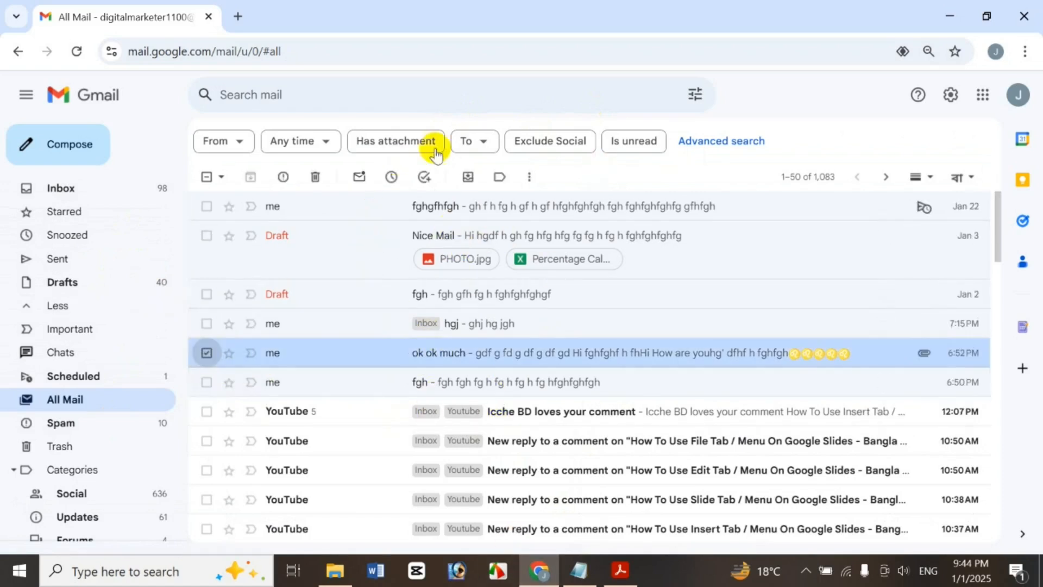
Forward ok ok much as an attachment to a suggested contact with subject 'kjhk' and short body text, then close the draft
left_click(529, 177)
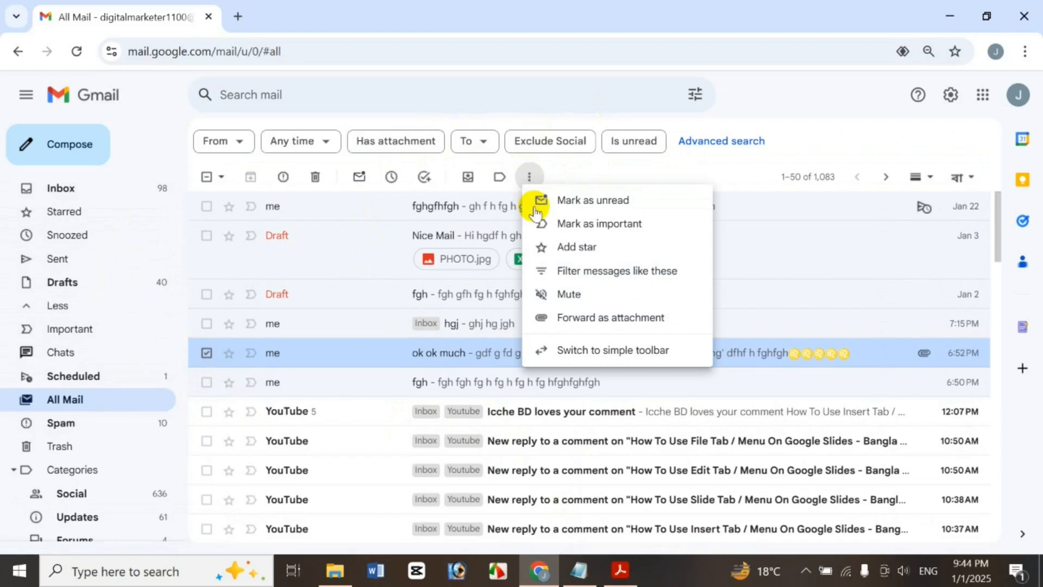
left_click(580, 328)
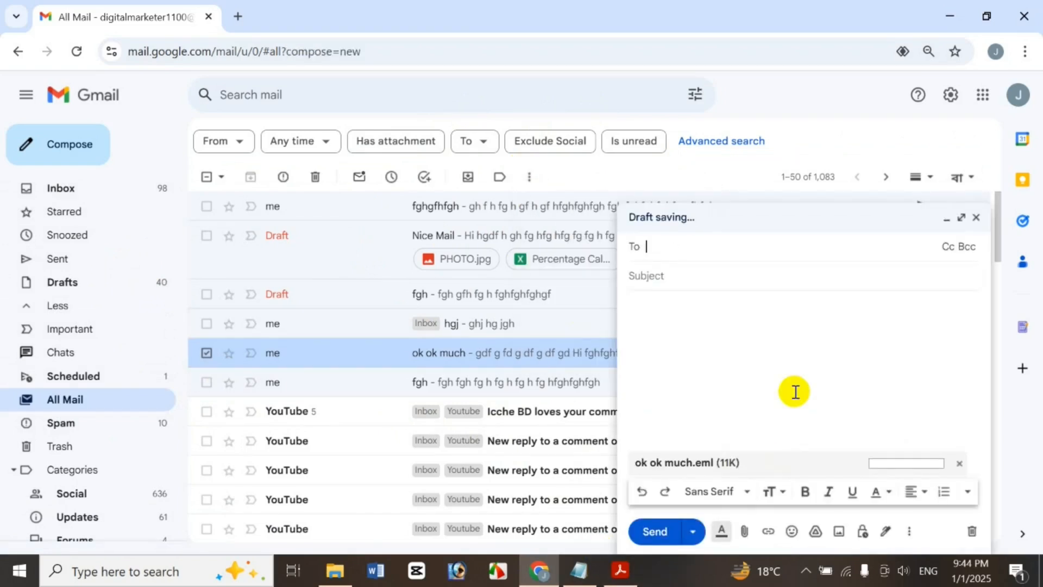
type("m")
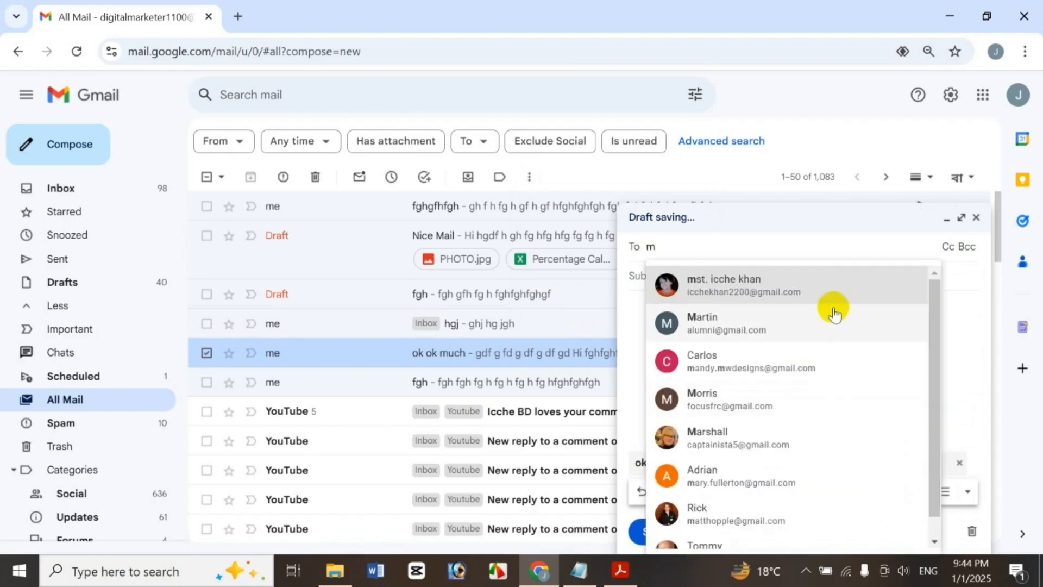
left_click(855, 275)
left_click(856, 288)
type("kjhk")
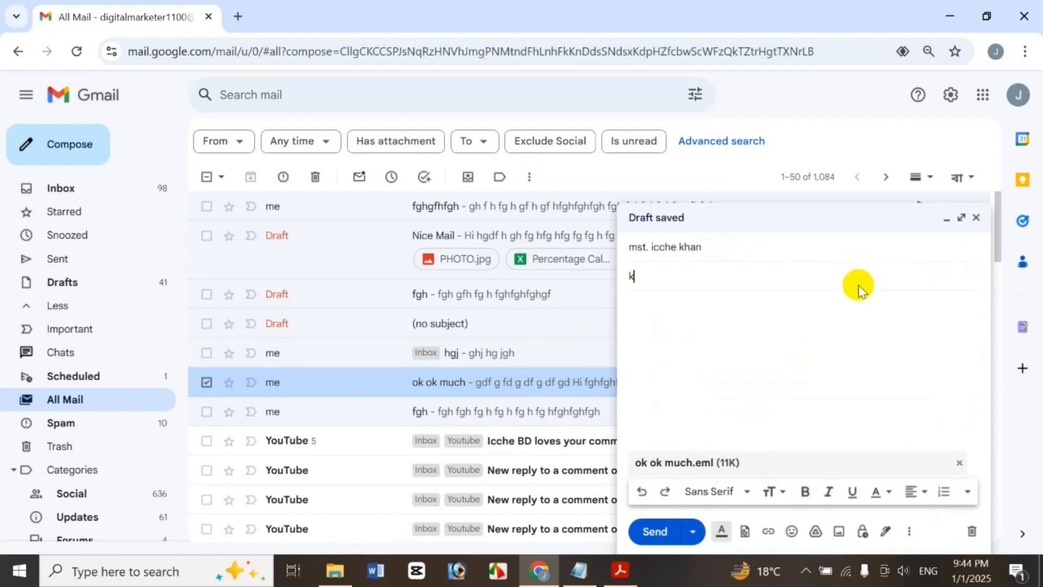
left_click(870, 353)
type("h")
key("Return")
type("kjh")
key("Return")
type("khjk")
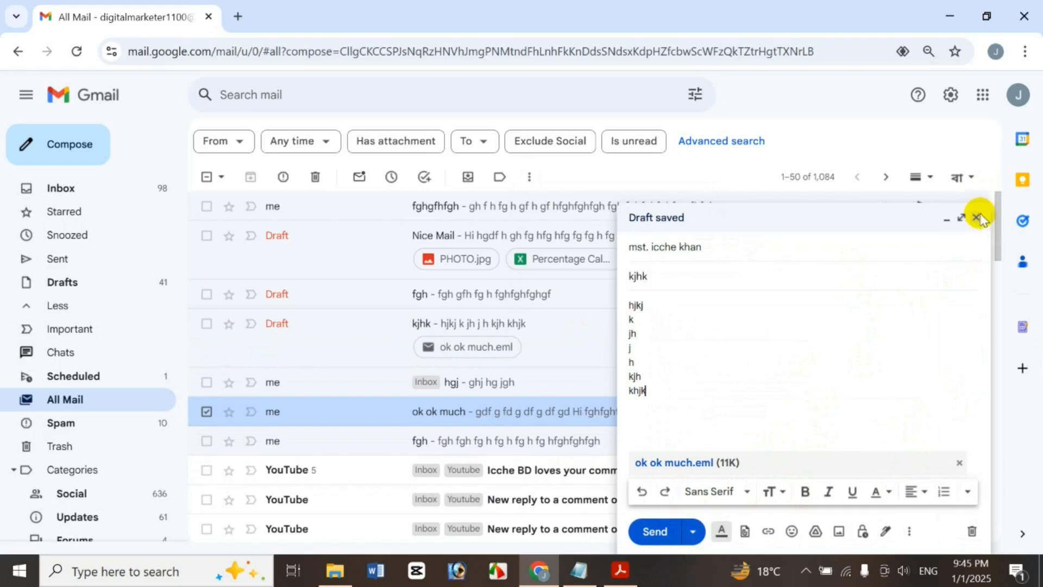
left_click(977, 218)
Switch to the simple toolbar, back to the advanced toolbar, and deselect the message
left_click(530, 177)
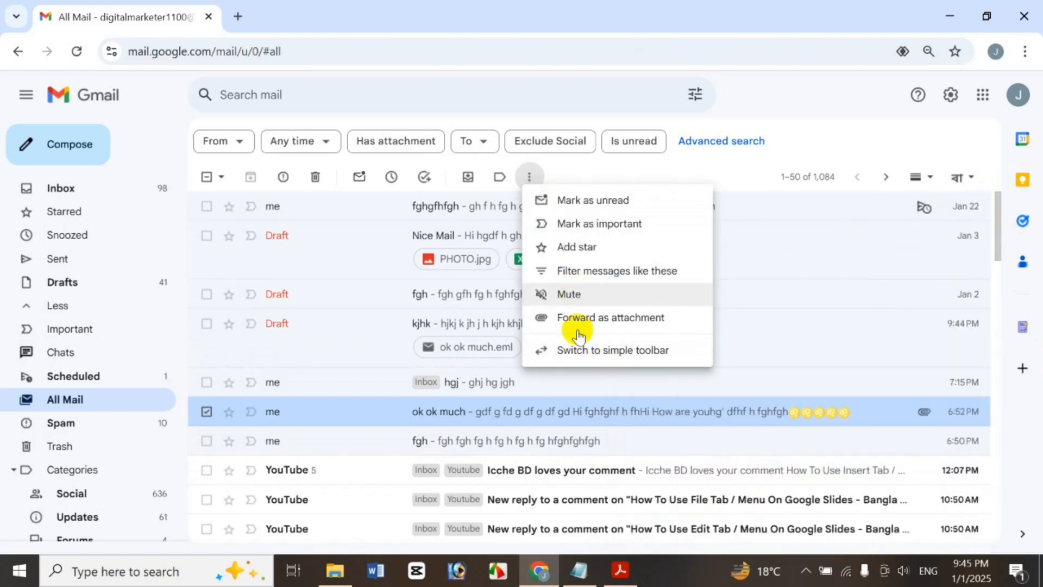
left_click(583, 348)
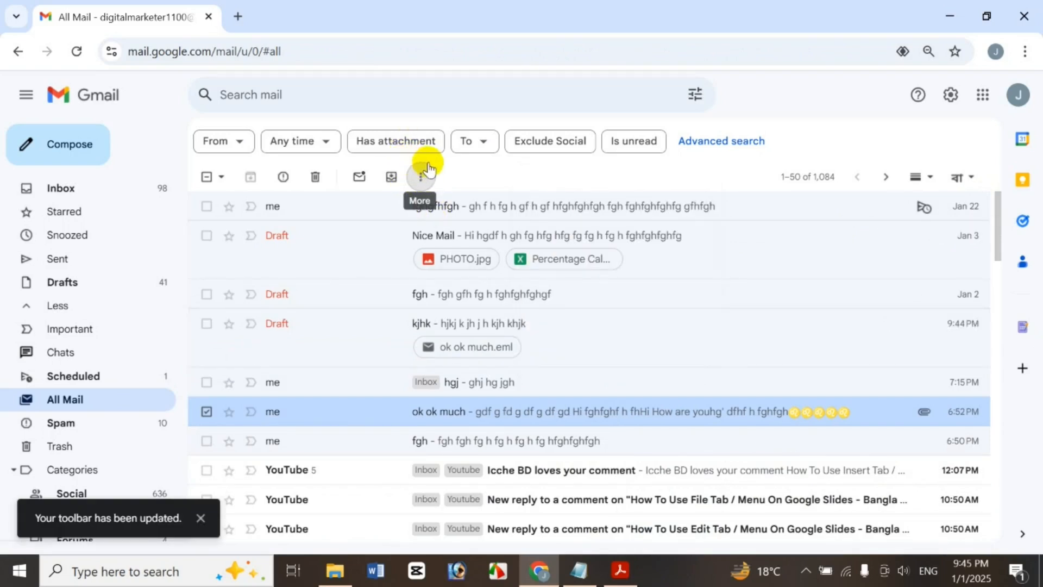
left_click(422, 175)
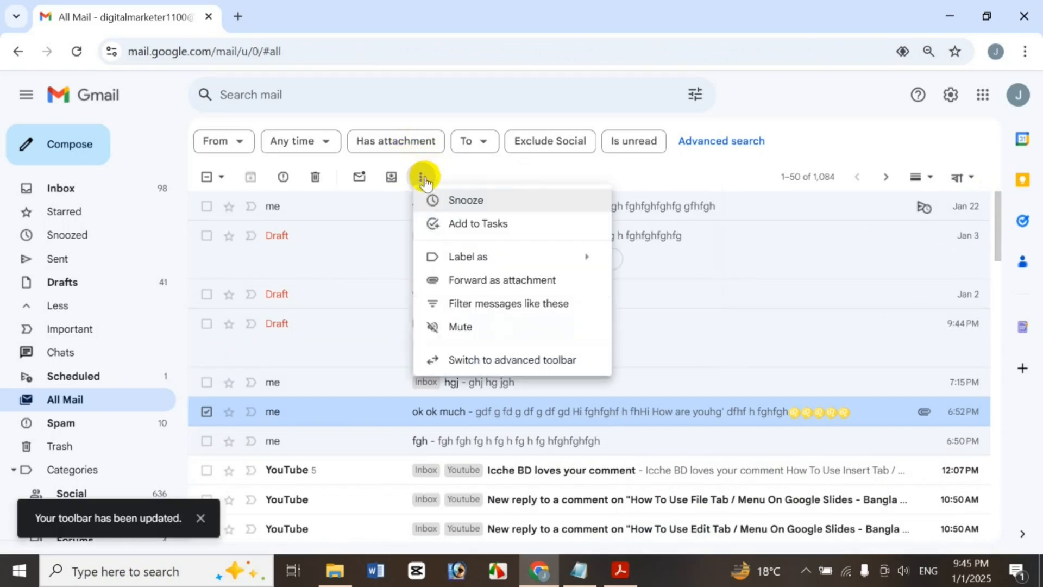
left_click(492, 366)
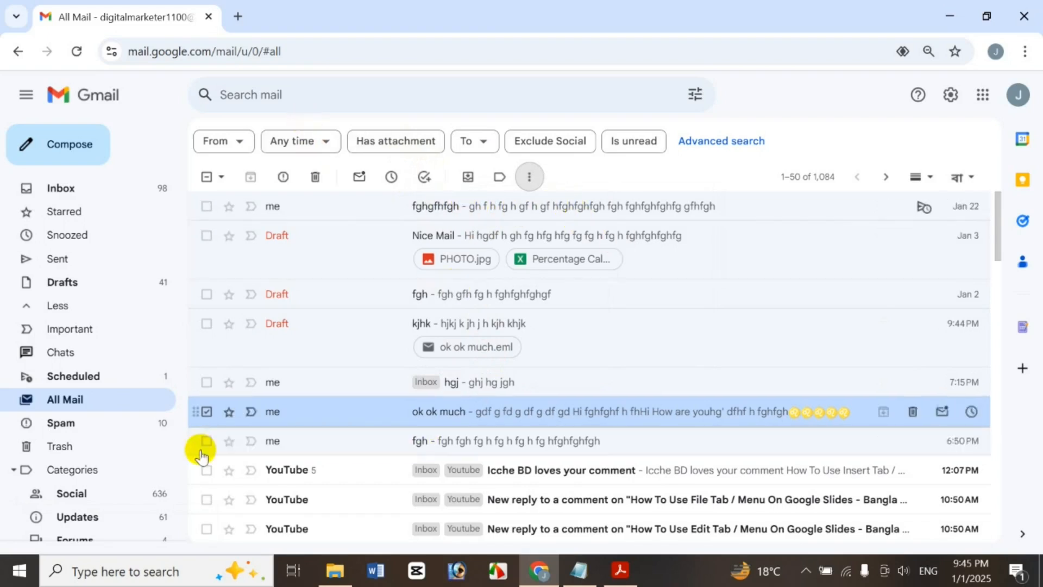
left_click(206, 411)
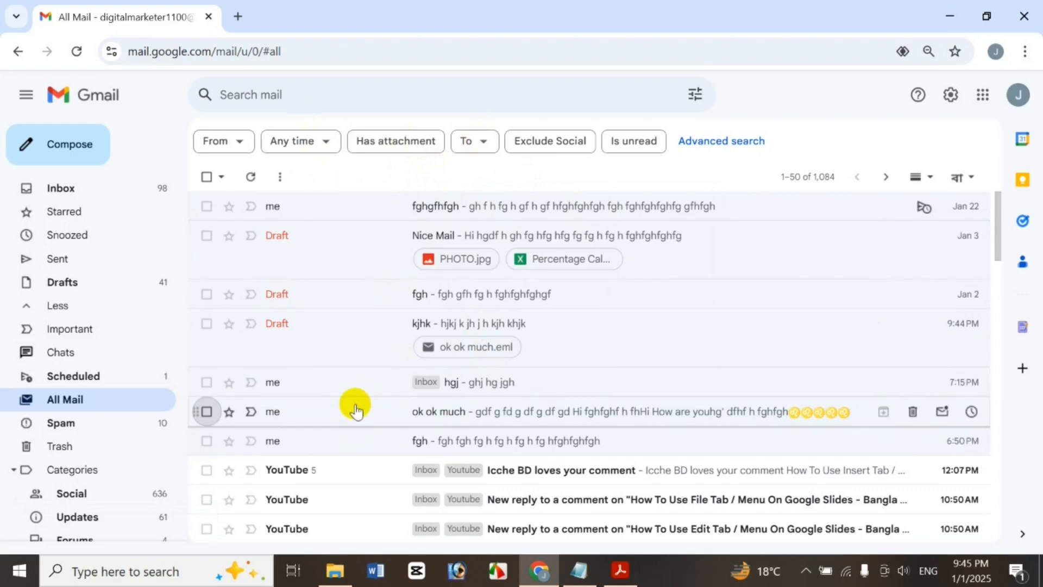
right_click(352, 418)
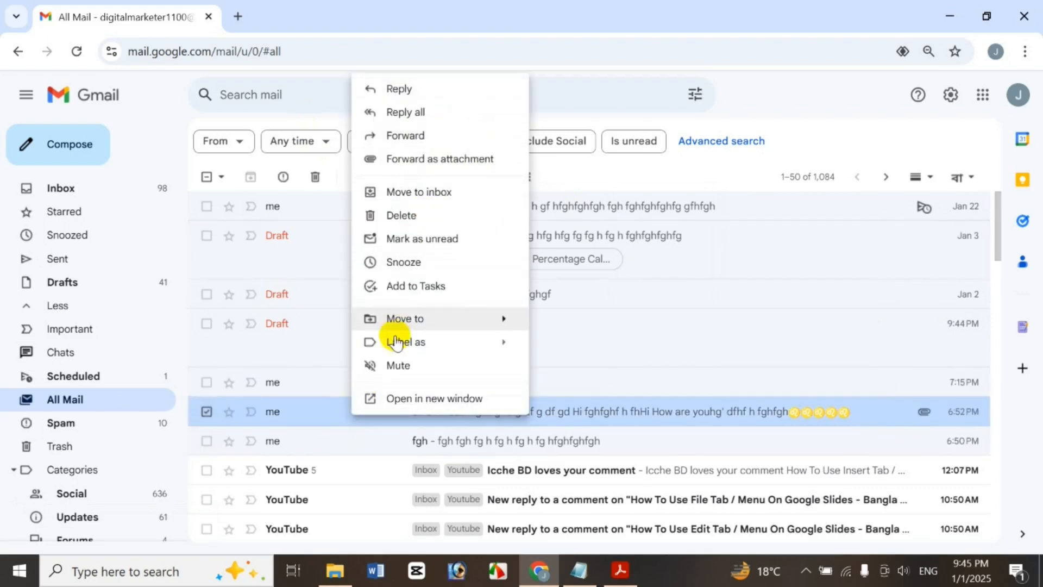
left_click(414, 400)
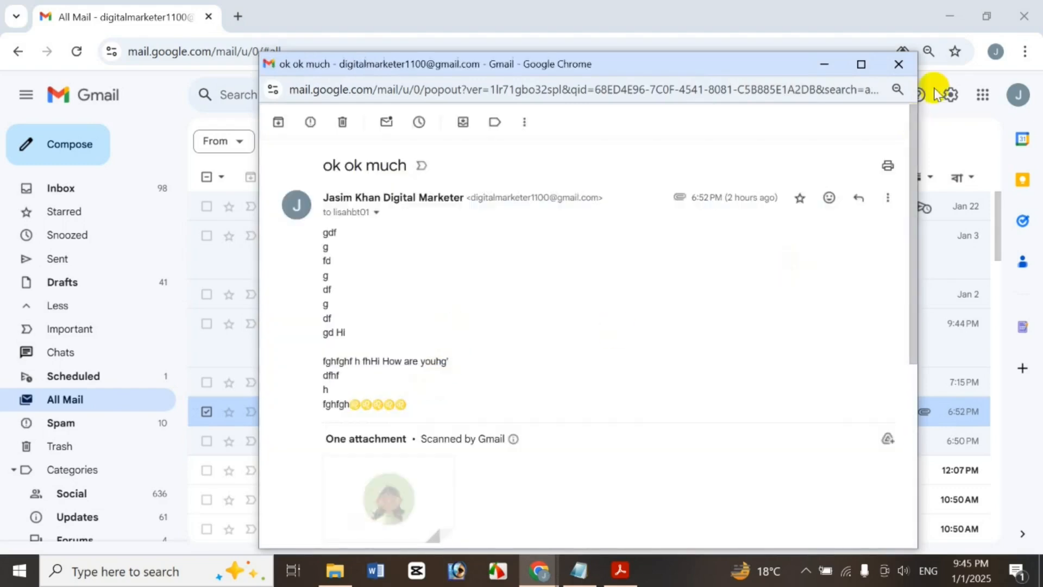
mouse_move(913, 356)
left_mouse_down()
mouse_move(913, 389)
mouse_move(915, 342)
left_mouse_up()
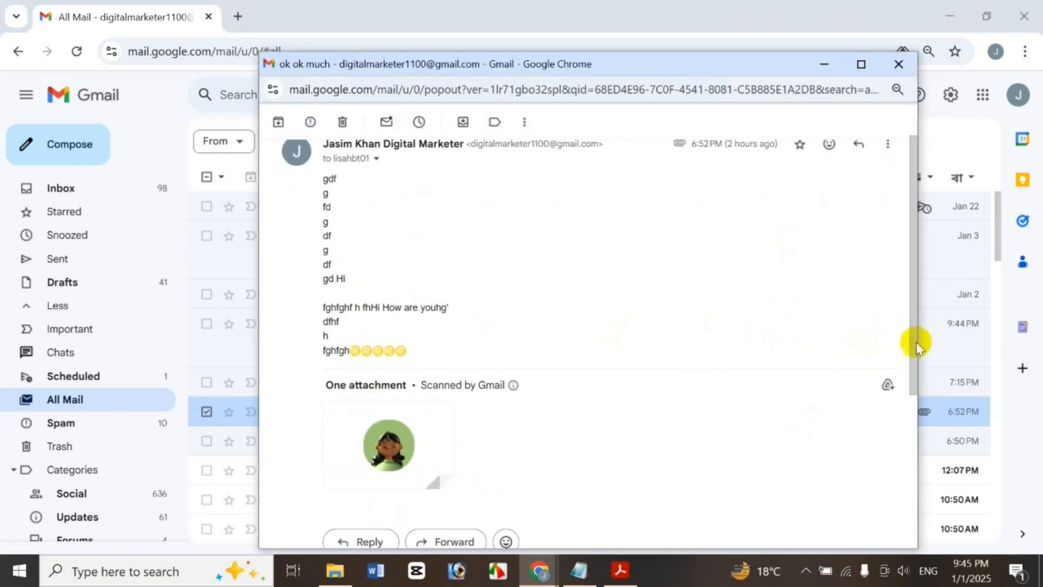
left_click(899, 63)
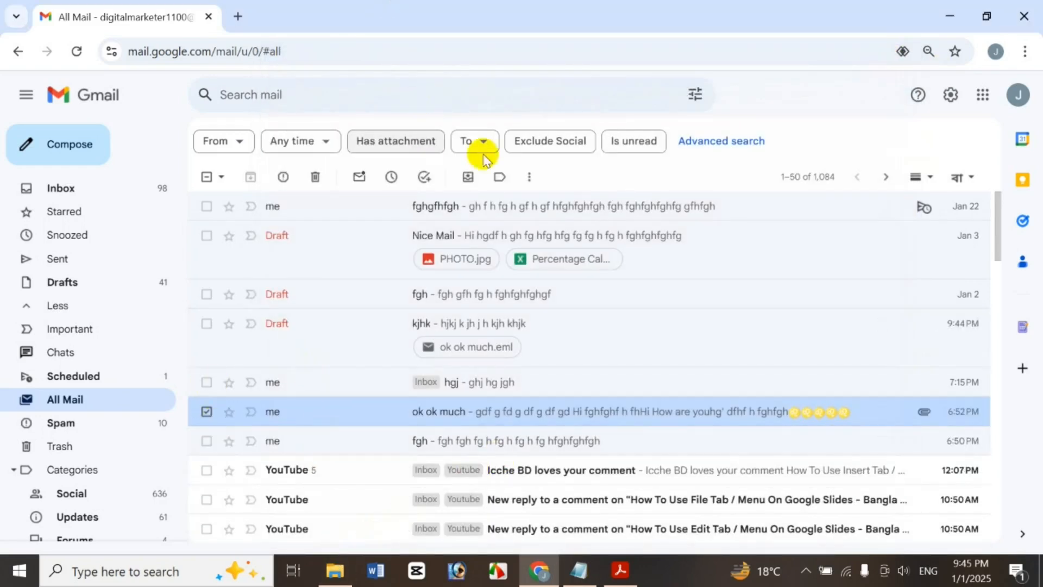
left_click(528, 179)
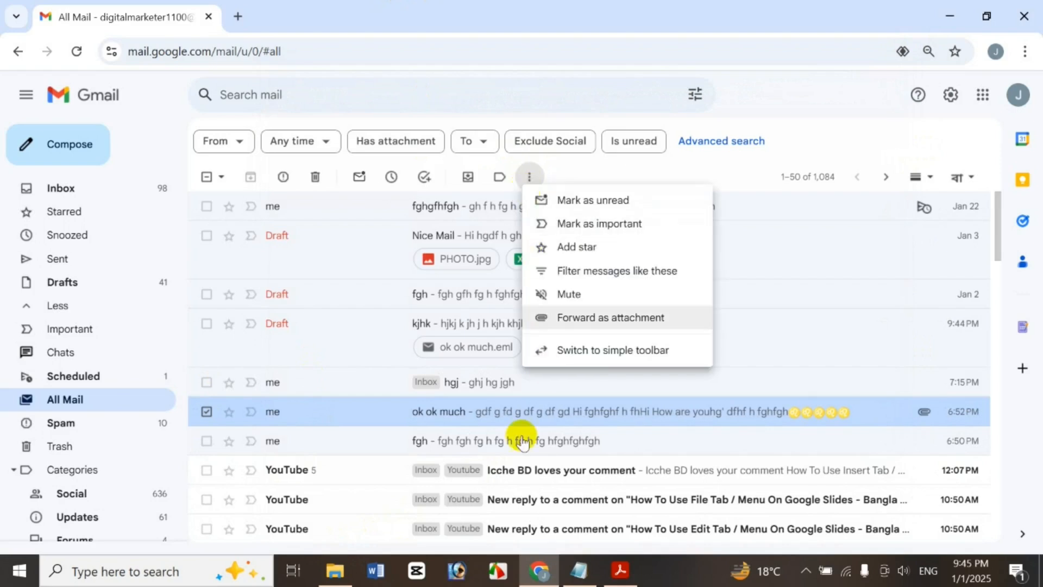
right_click(498, 412)
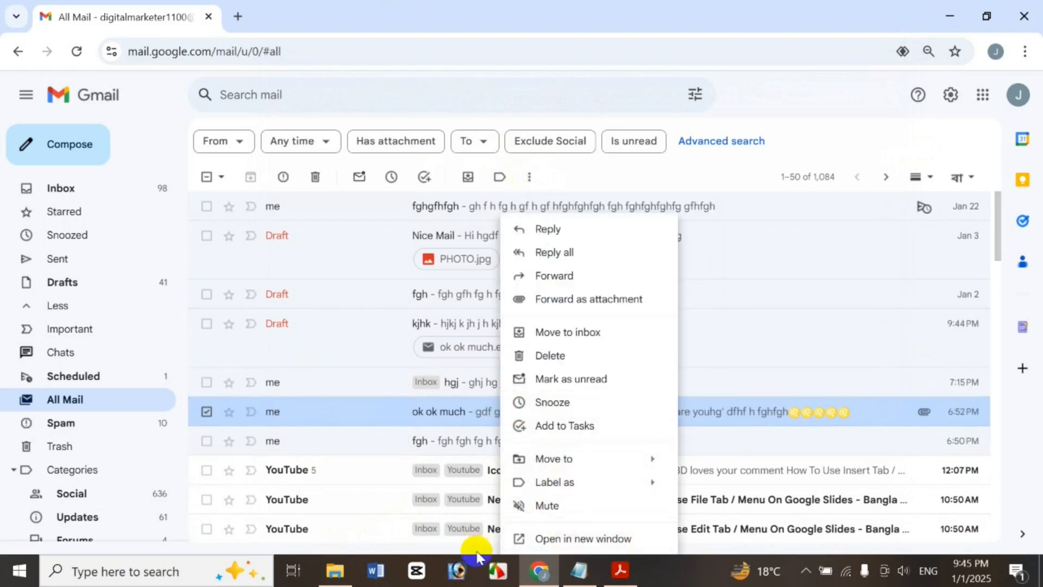
left_click(582, 178)
left_click(206, 411)
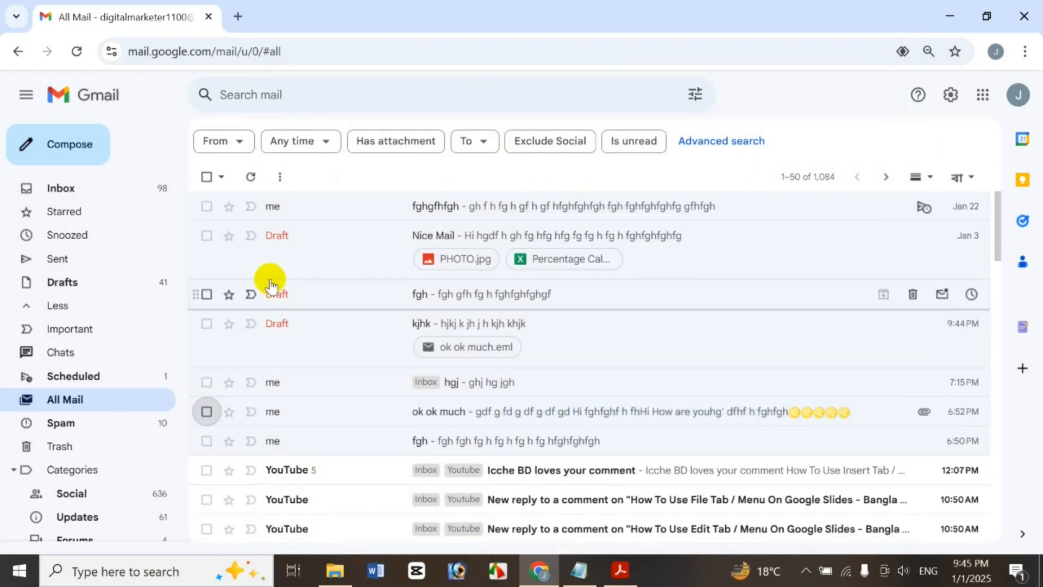
left_click(305, 90)
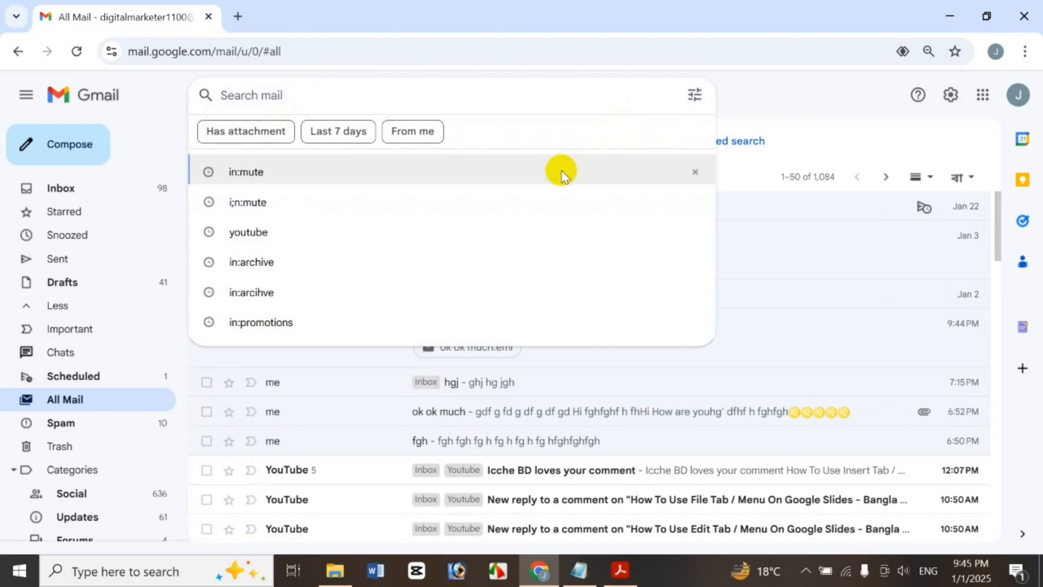
type("youtube")
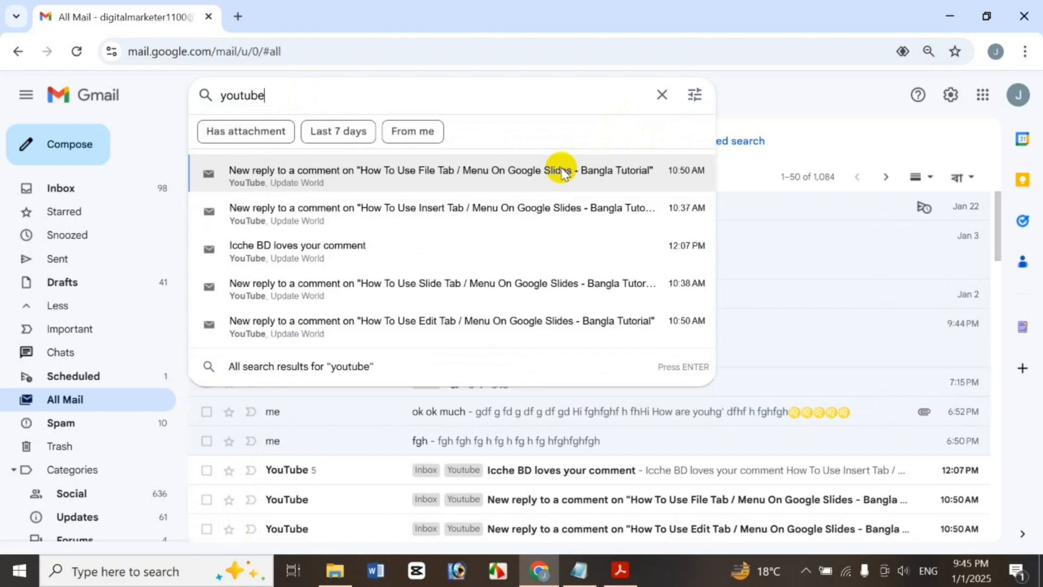
key("Return")
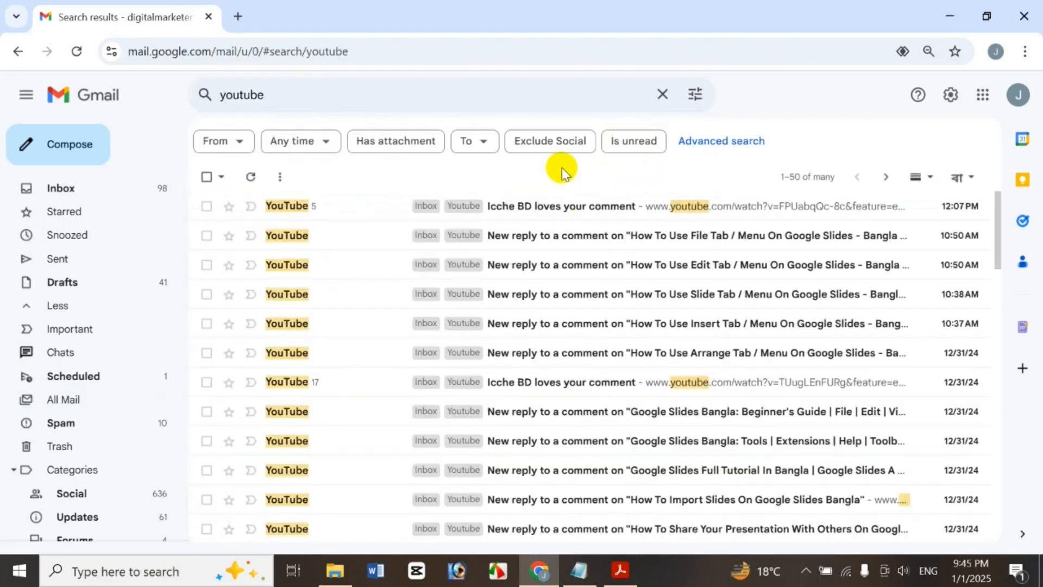
left_click(116, 398)
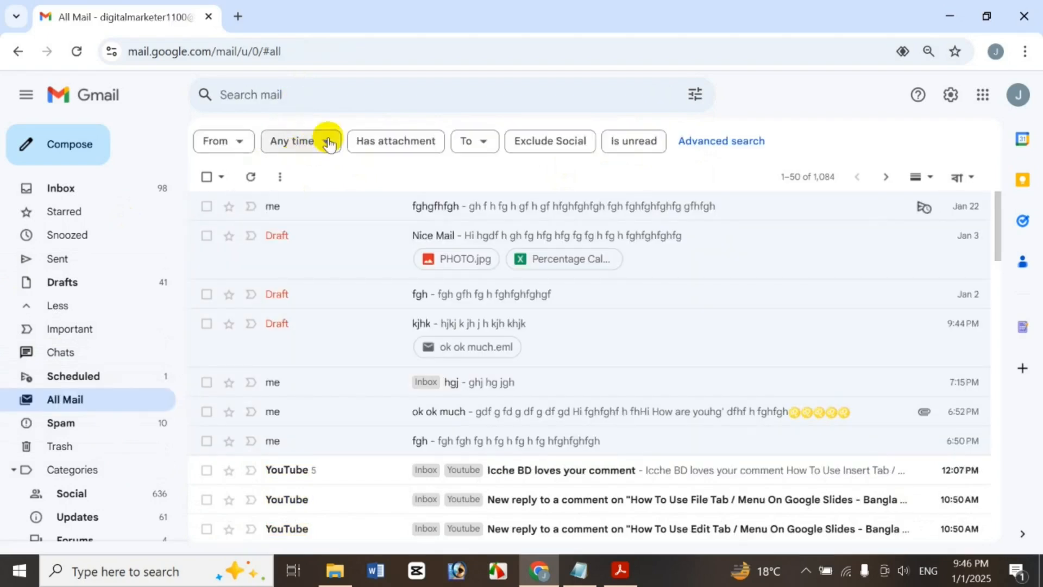
left_click(250, 134)
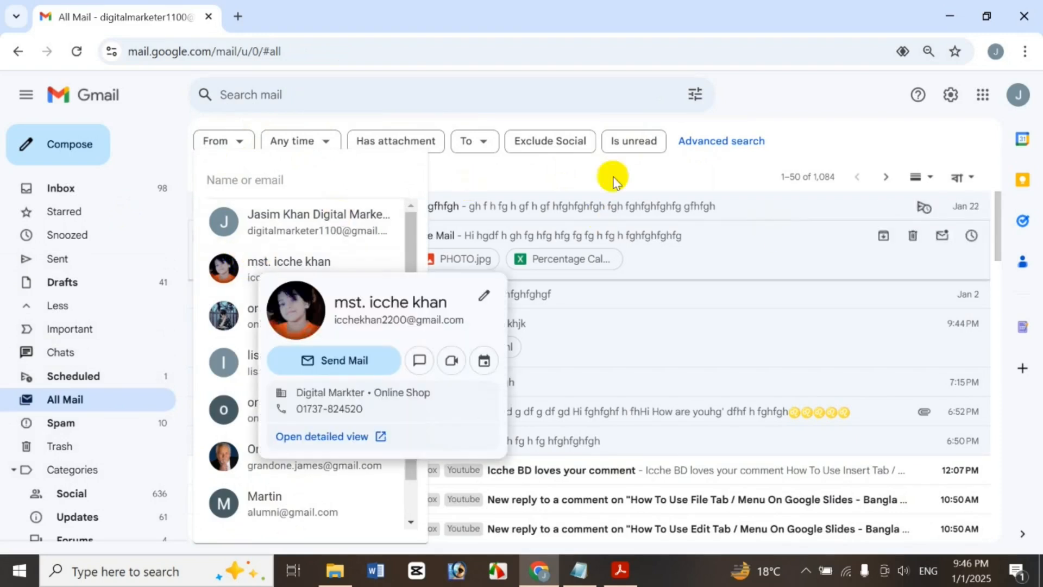
left_click(355, 284)
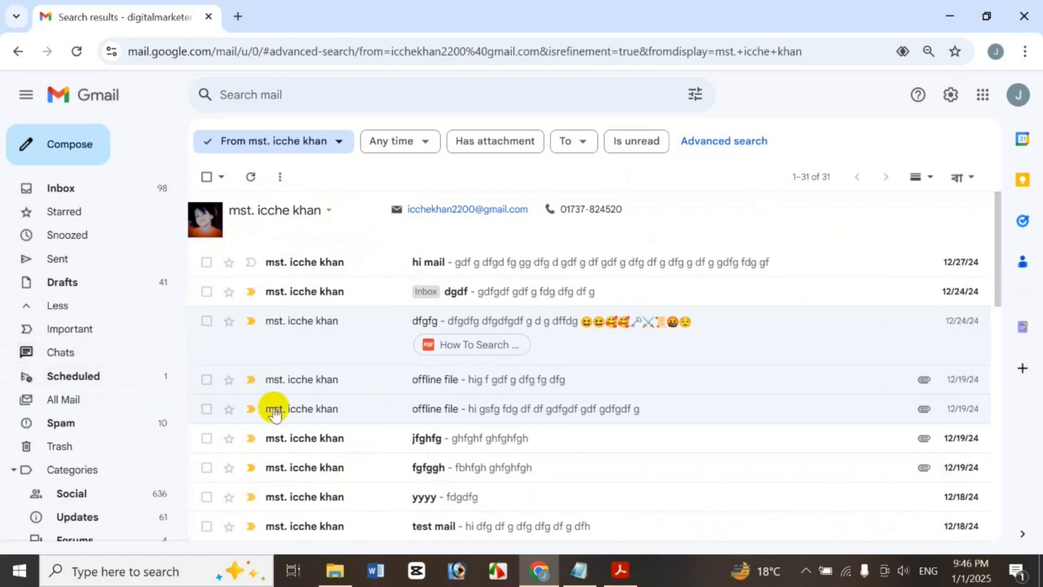
left_click(340, 140)
left_click(322, 175)
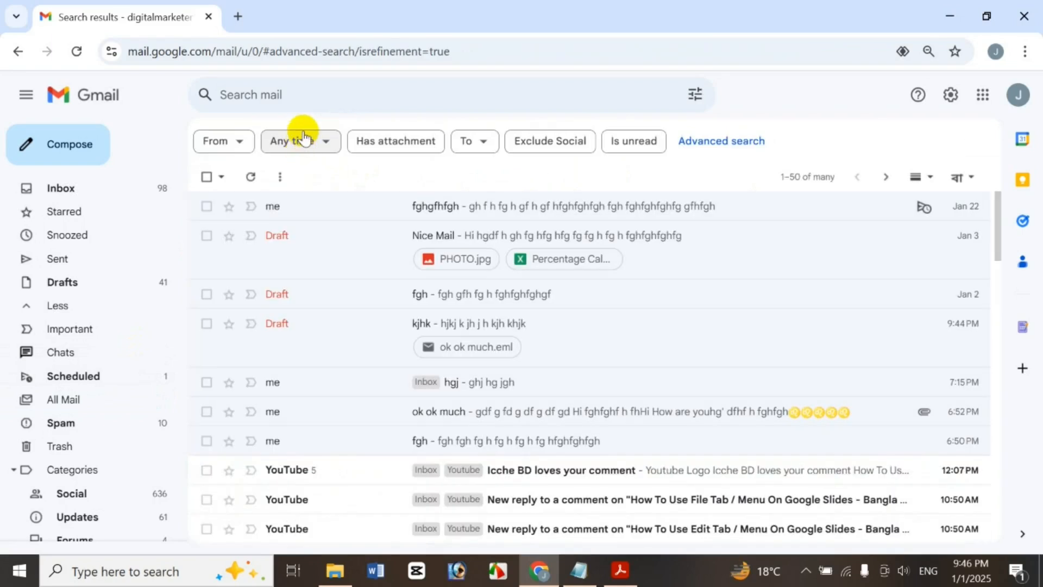
left_click(305, 139)
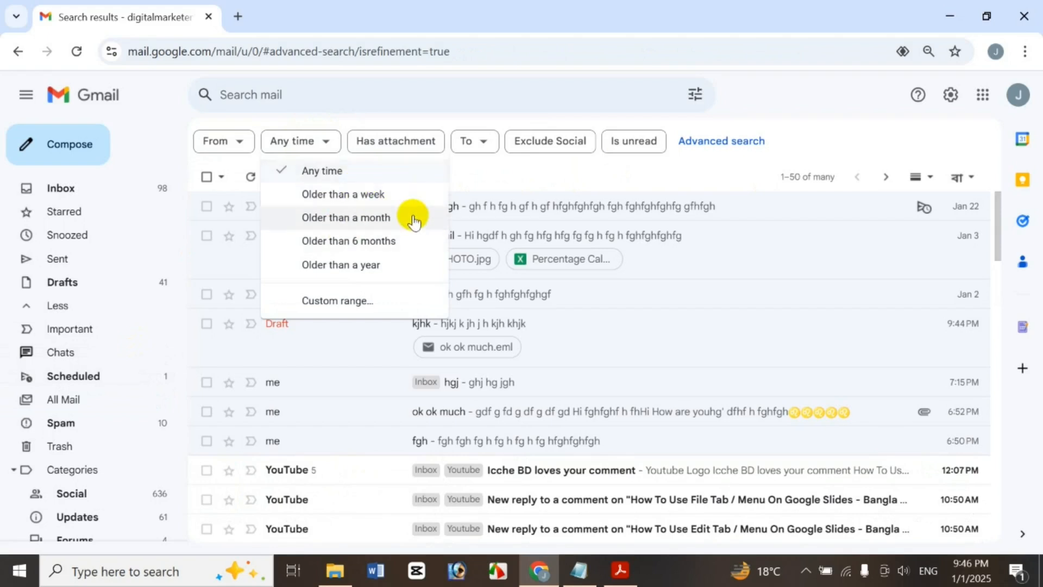
left_click(399, 194)
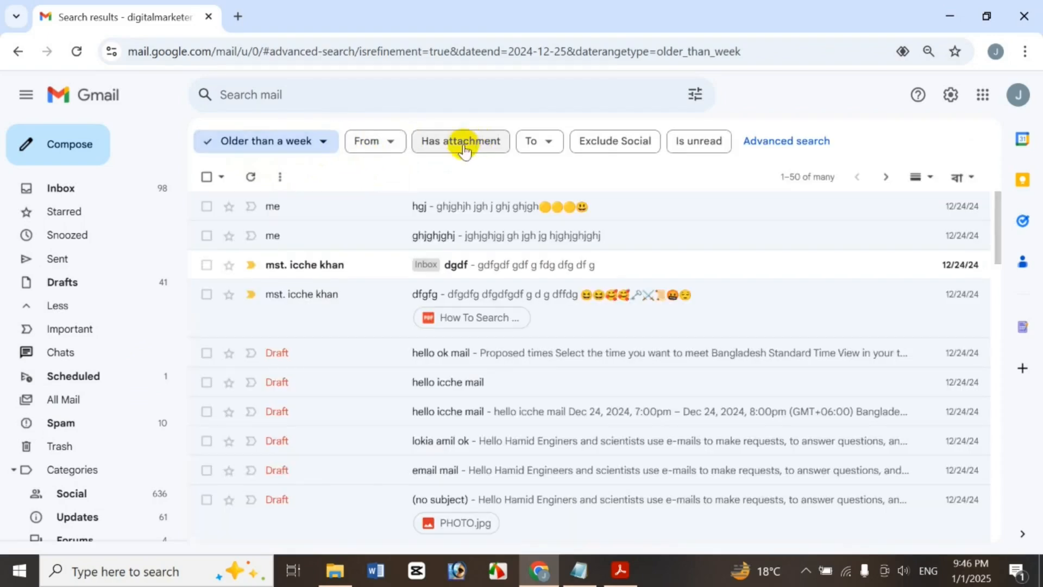
left_click(325, 143)
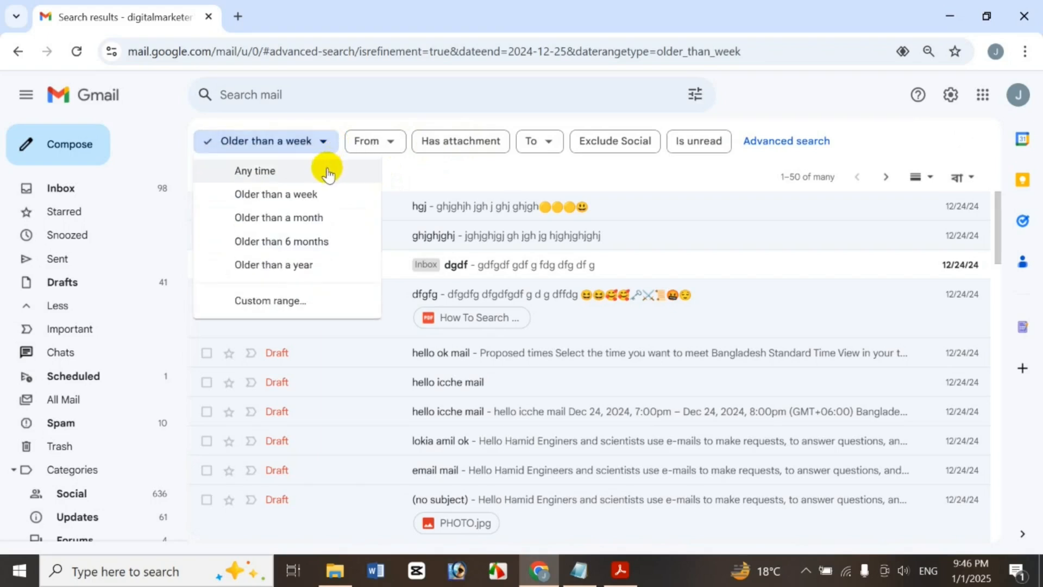
left_click(328, 173)
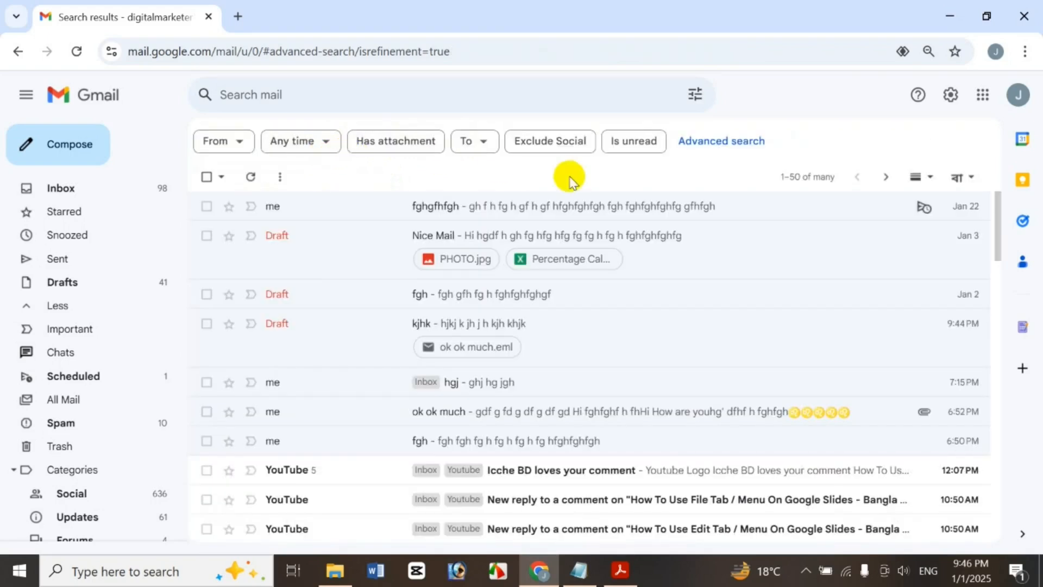
left_click(480, 142)
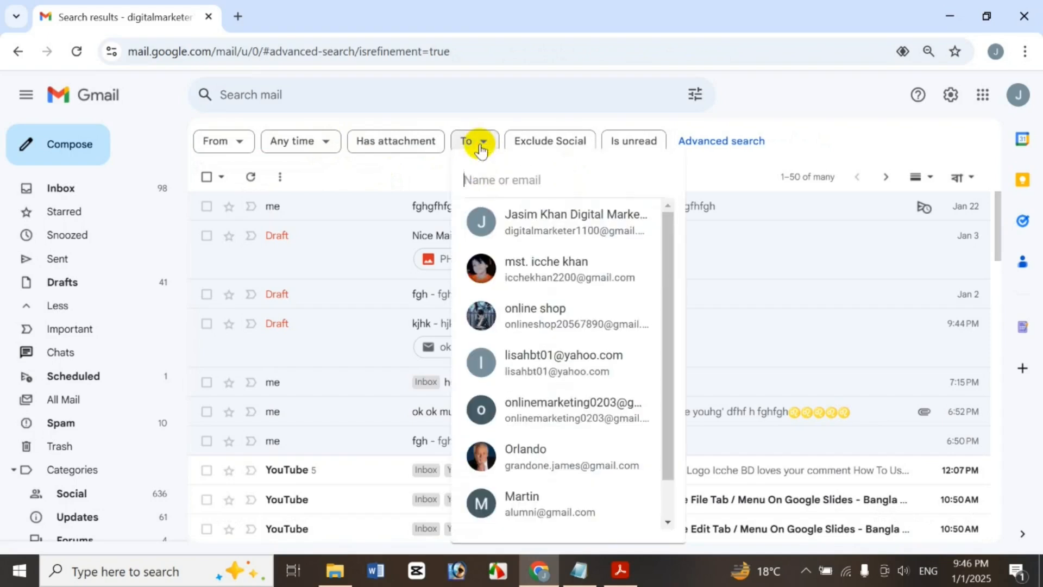
left_click(517, 270)
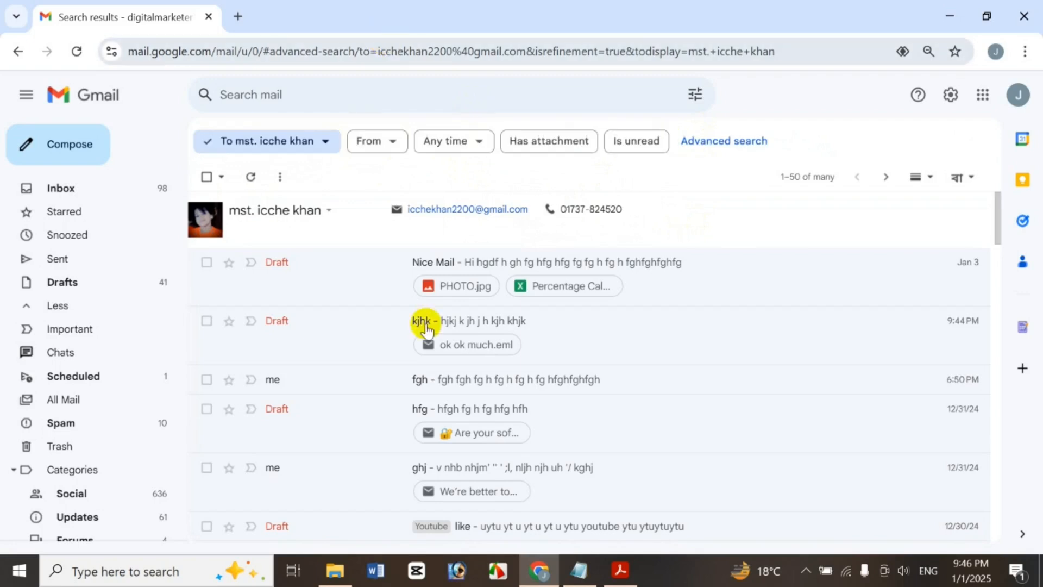
left_click(325, 143)
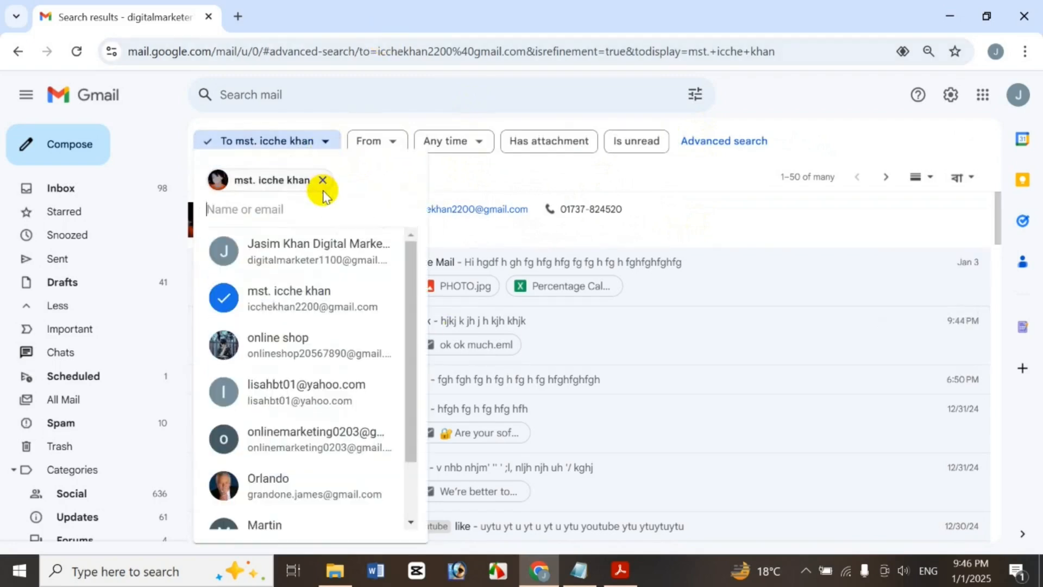
left_click(322, 177)
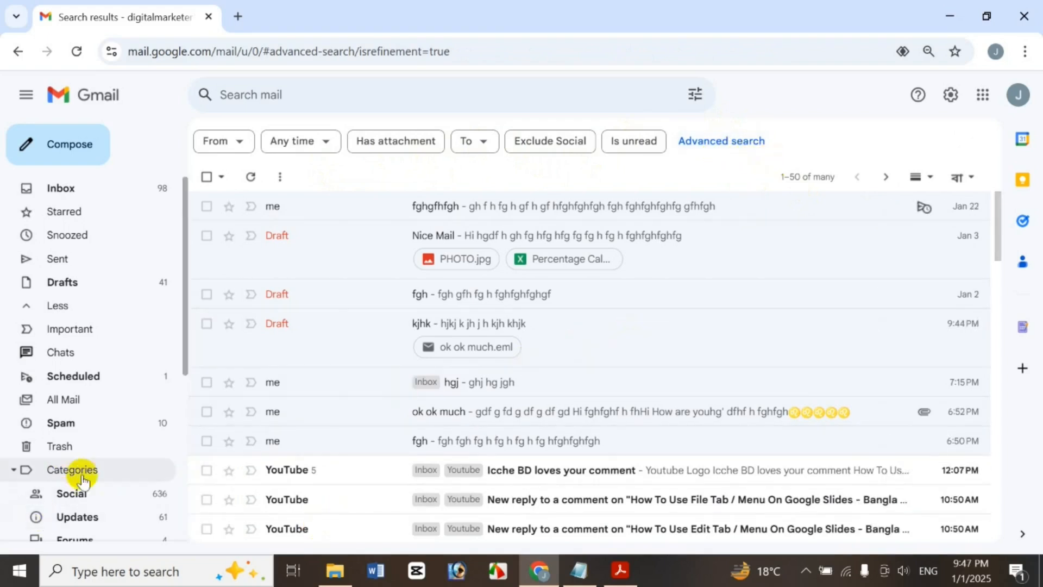
Start two minimized replies to the YouTube comment email, then discard both reply drafts
left_click(206, 471)
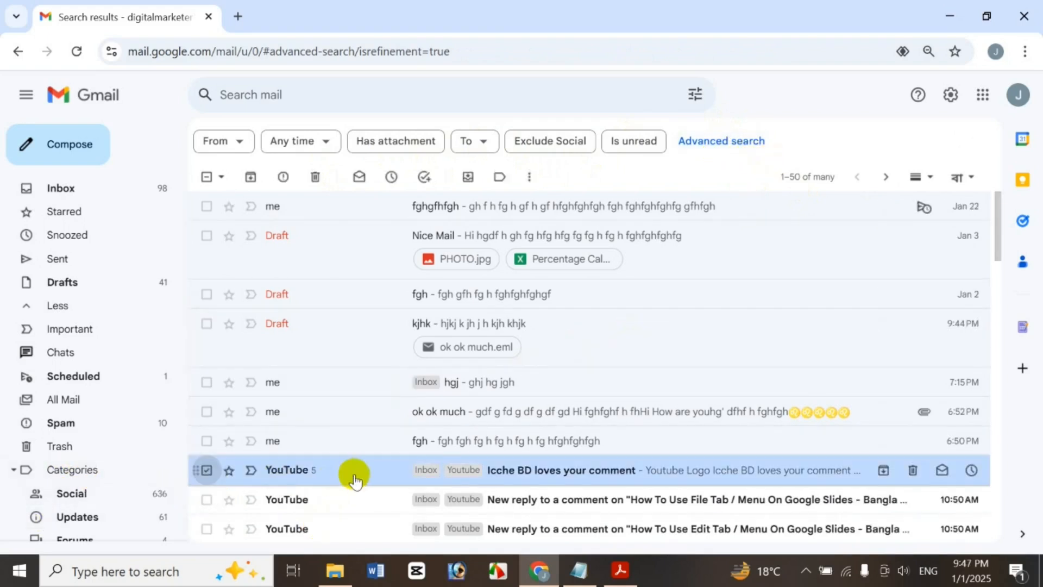
right_click(354, 481)
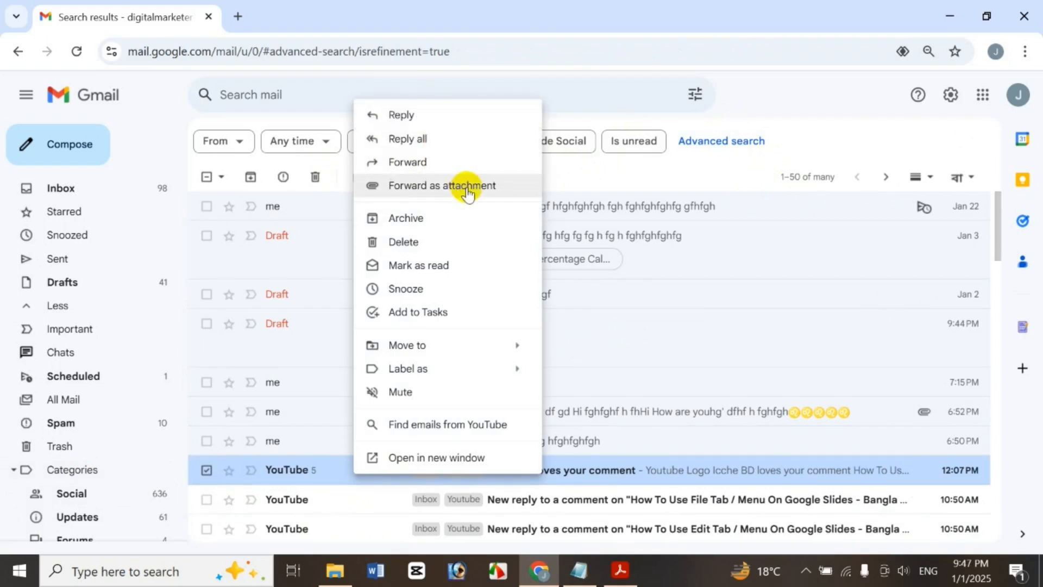
left_click(451, 114)
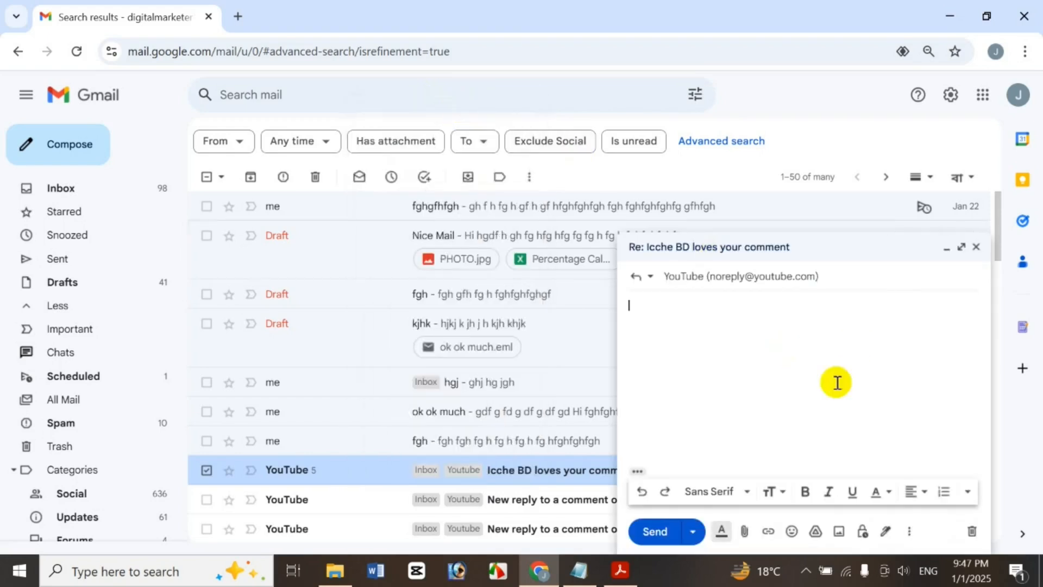
left_click(947, 248)
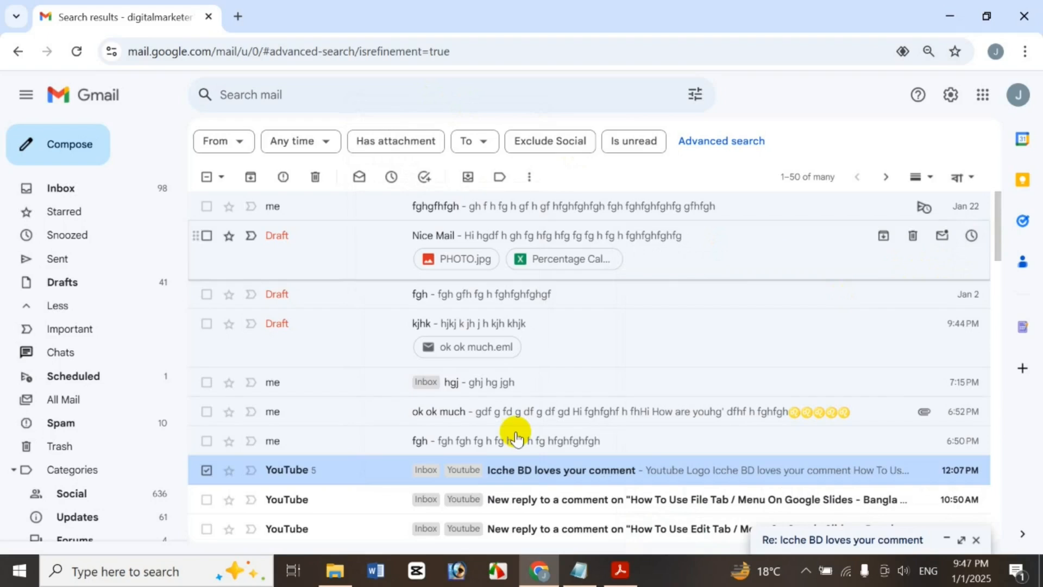
right_click(473, 467)
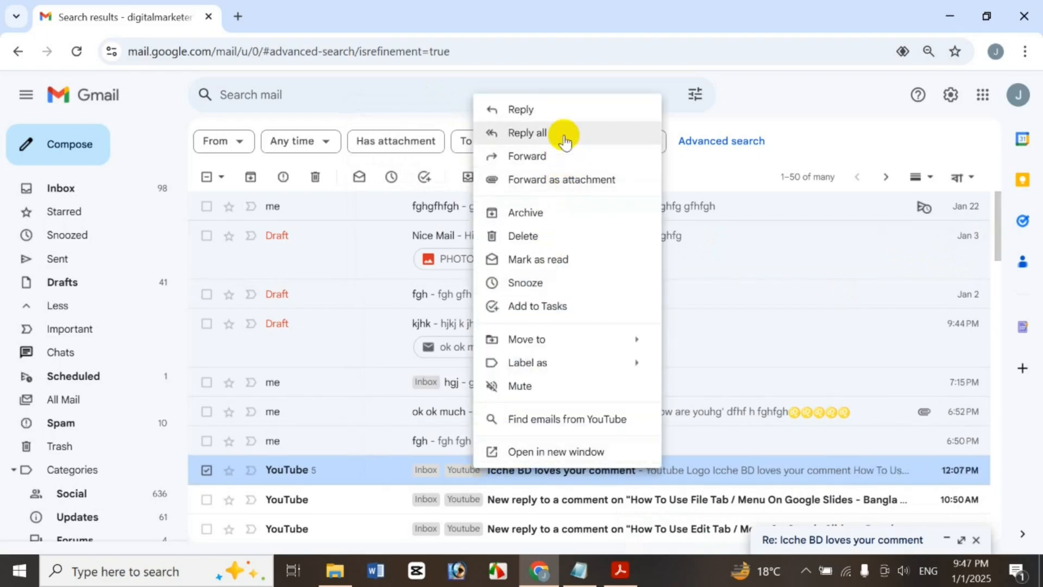
left_click(522, 109)
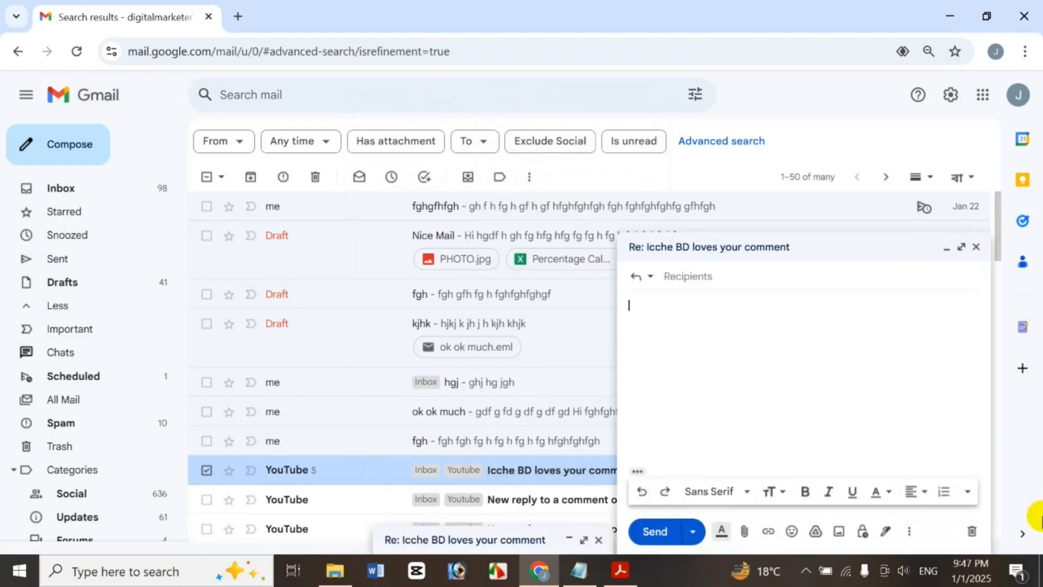
left_click(984, 246)
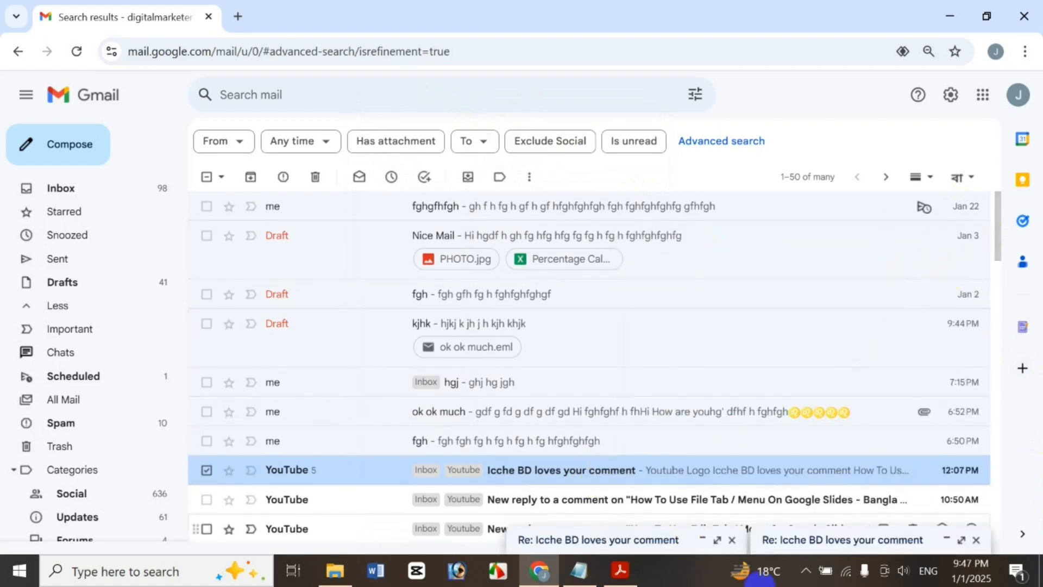
left_click(733, 541)
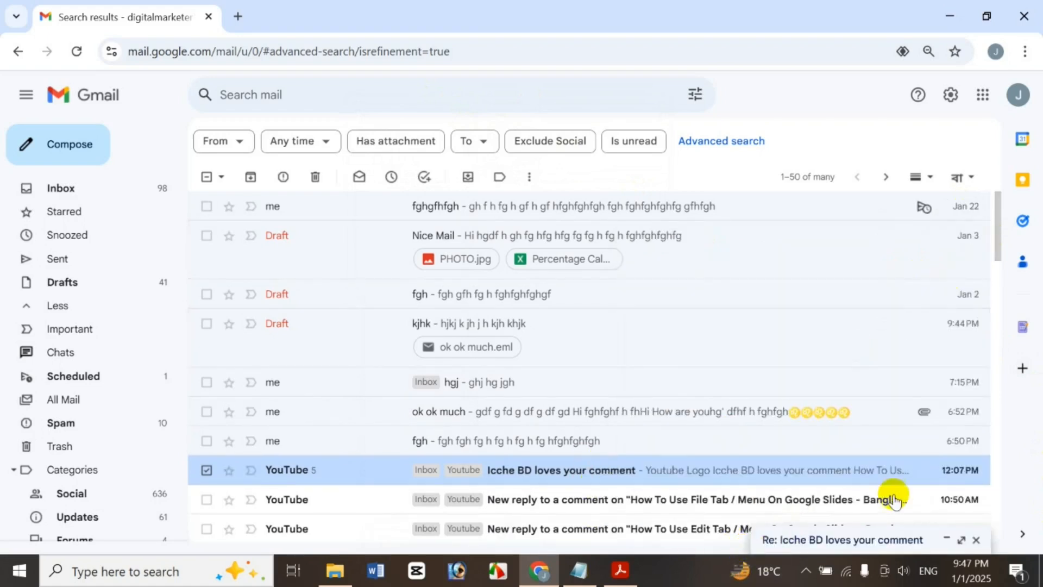
left_click(976, 540)
Start forwarding the YouTube email and minimize the Fwd draft
right_click(786, 468)
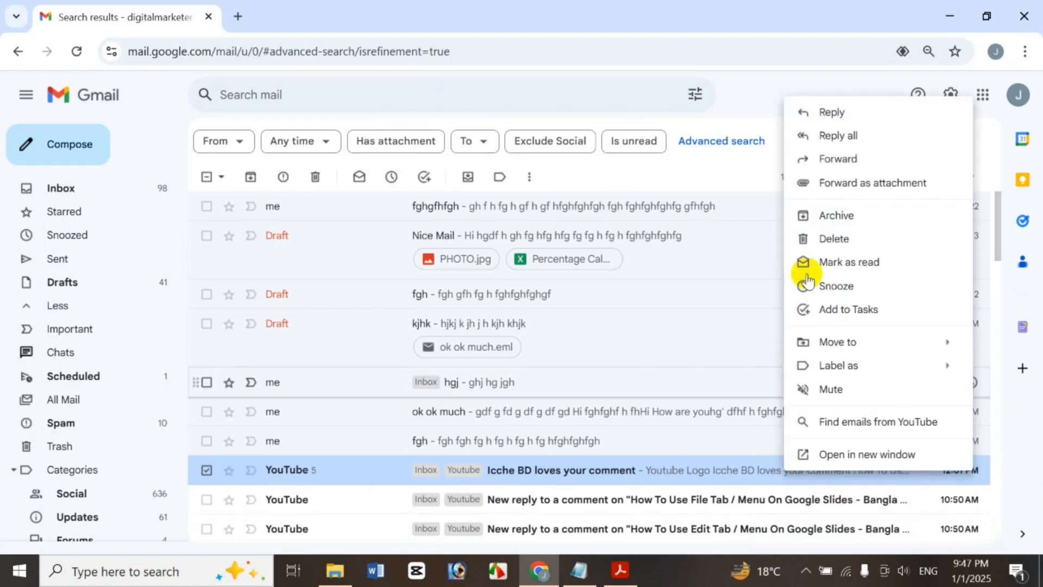
left_click(868, 159)
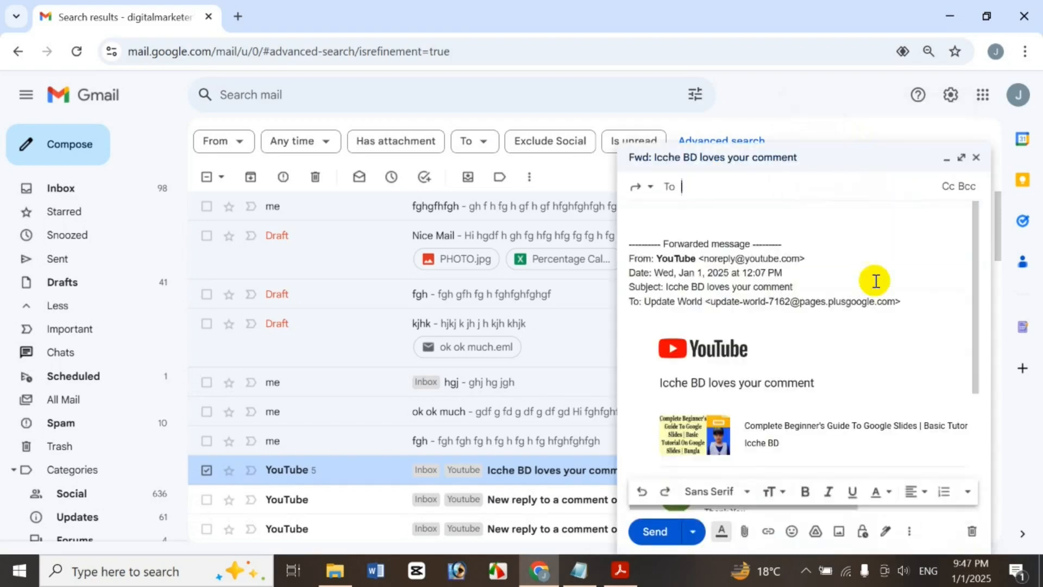
left_click(981, 152)
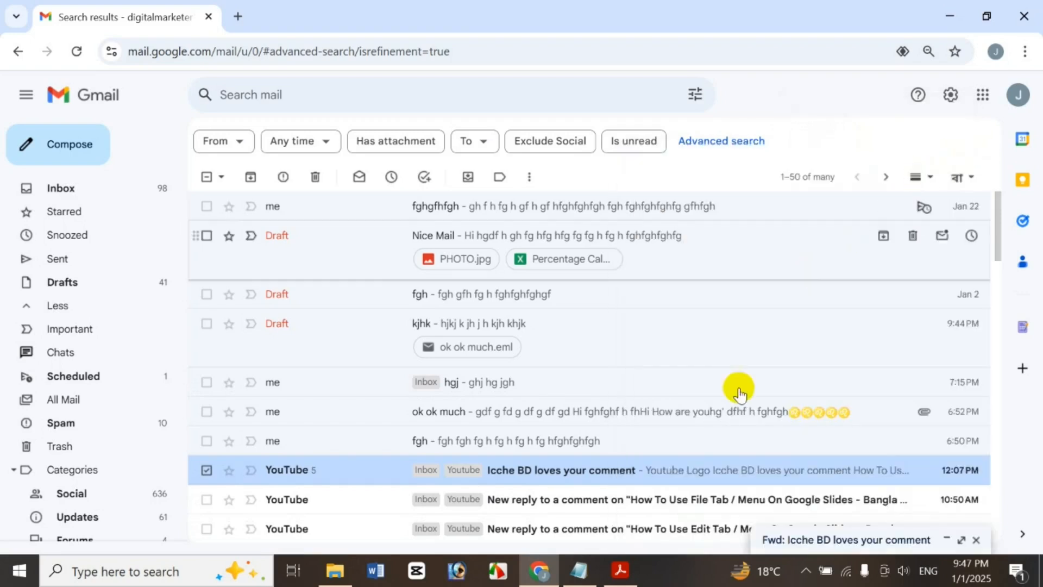
right_click(732, 468)
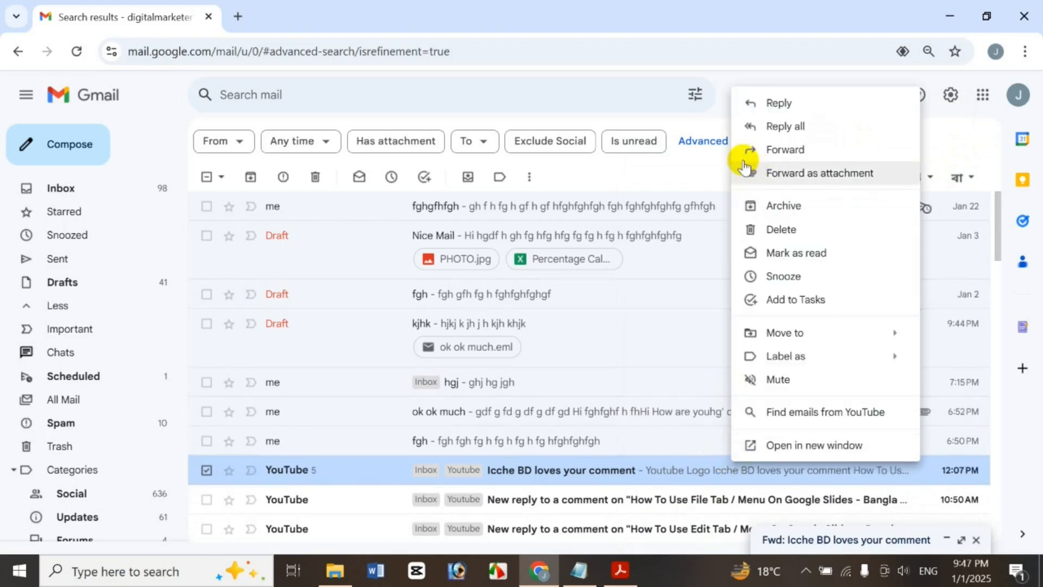
Open the Icche BD loves your comment email, view its print preview, then close that tab
left_click(663, 472)
left_click(663, 472)
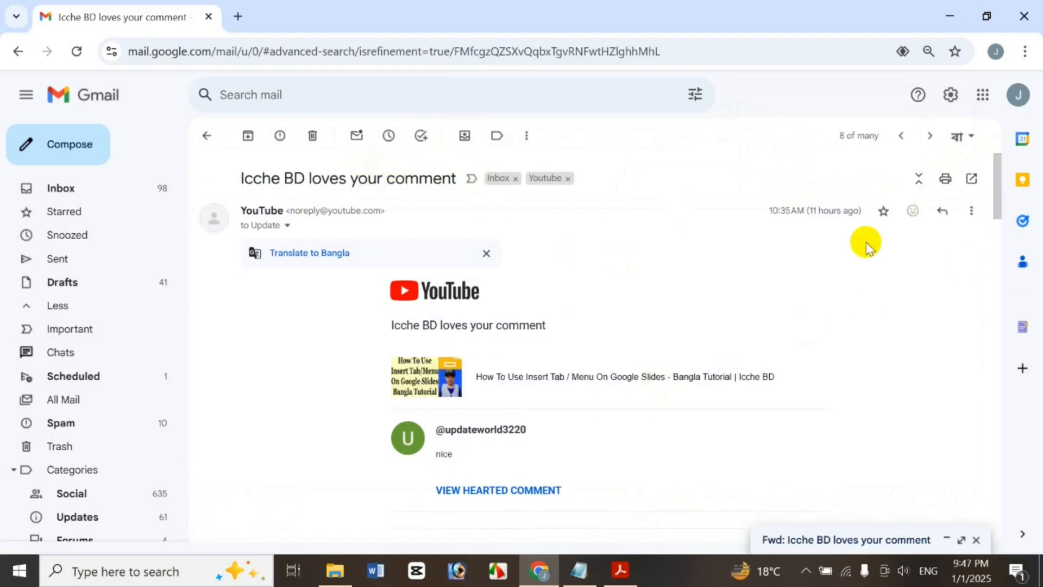
left_click(972, 211)
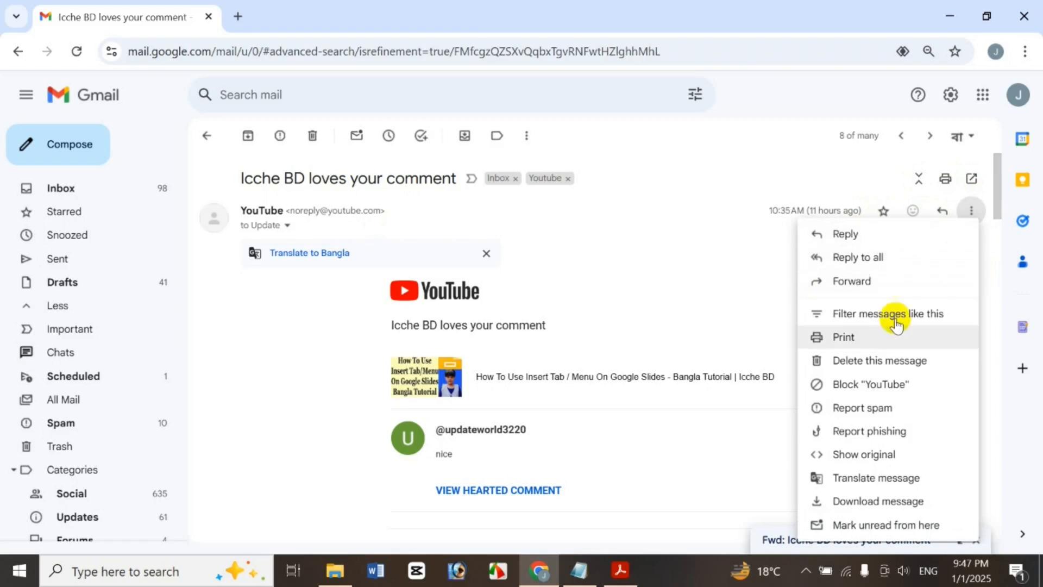
left_click(893, 338)
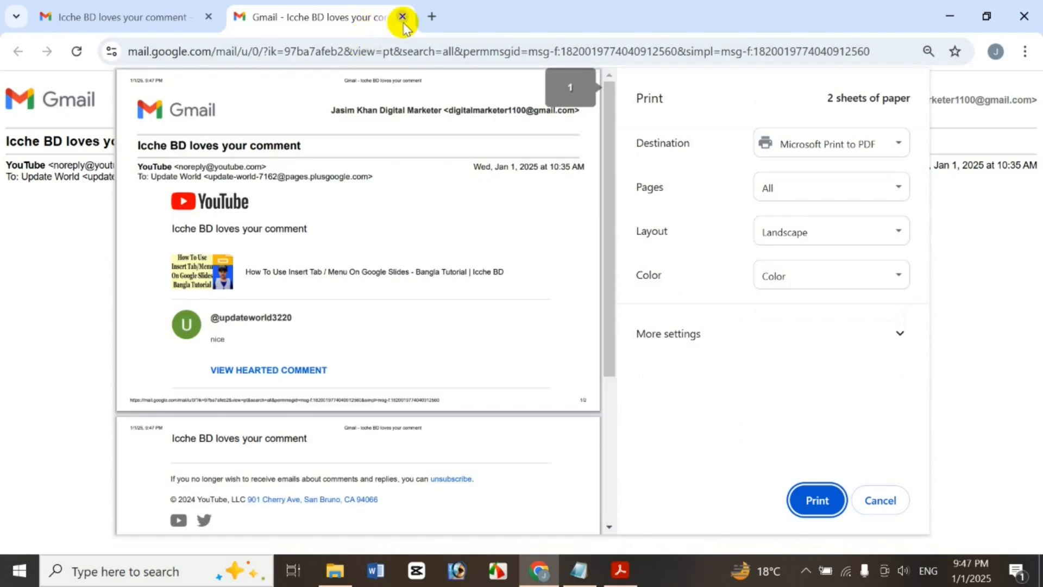
left_click(402, 17)
Show the message's original source in a new tab and scroll through it
left_click(972, 211)
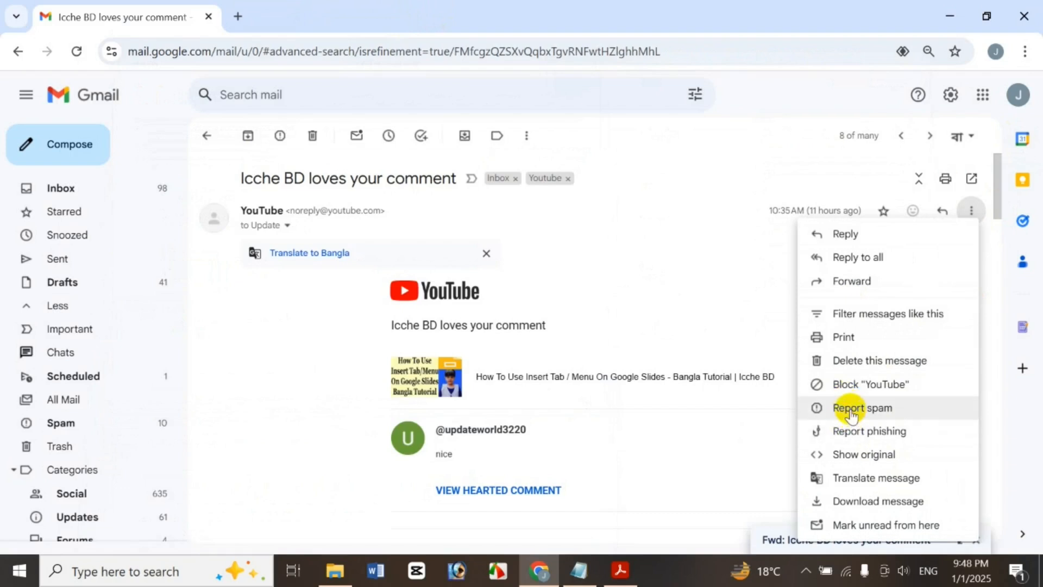
left_click(880, 456)
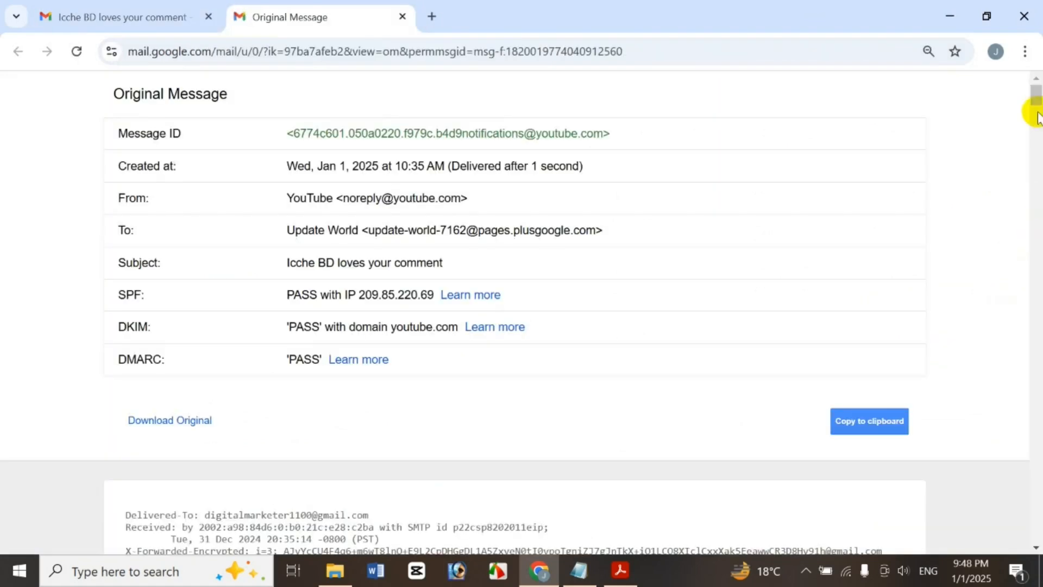
mouse_move(1036, 98)
left_mouse_down()
mouse_move(1037, 544)
mouse_move(1031, 89)
left_mouse_up()
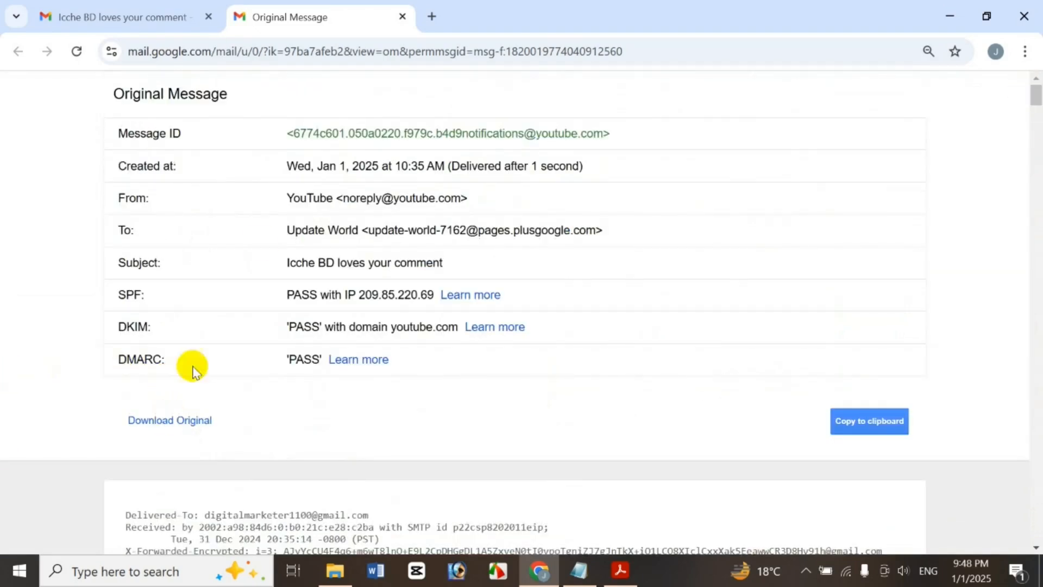
Translate the email into Bangla, then change the target language to Armenian
left_click(406, 18)
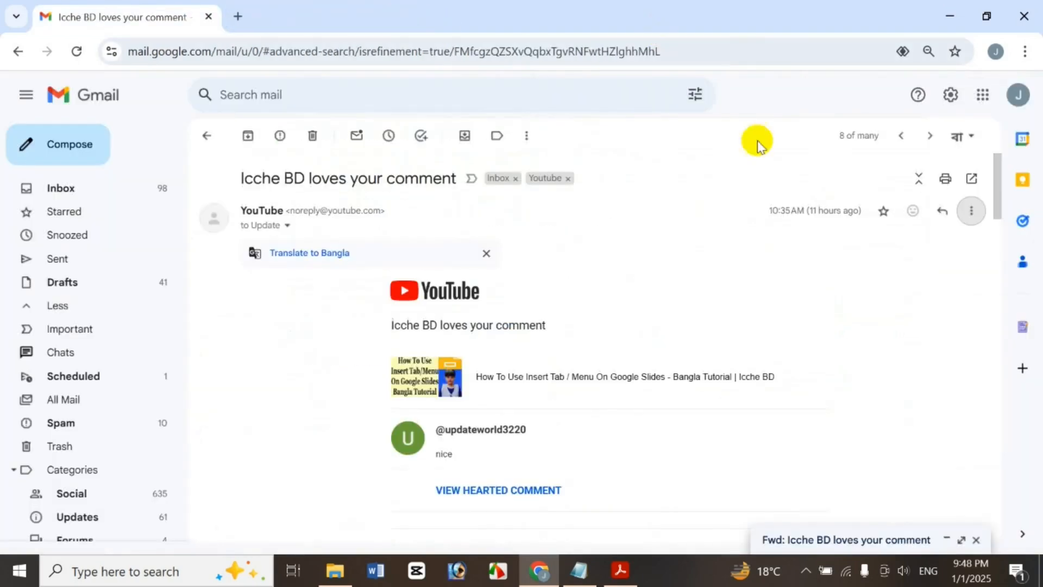
left_click(970, 210)
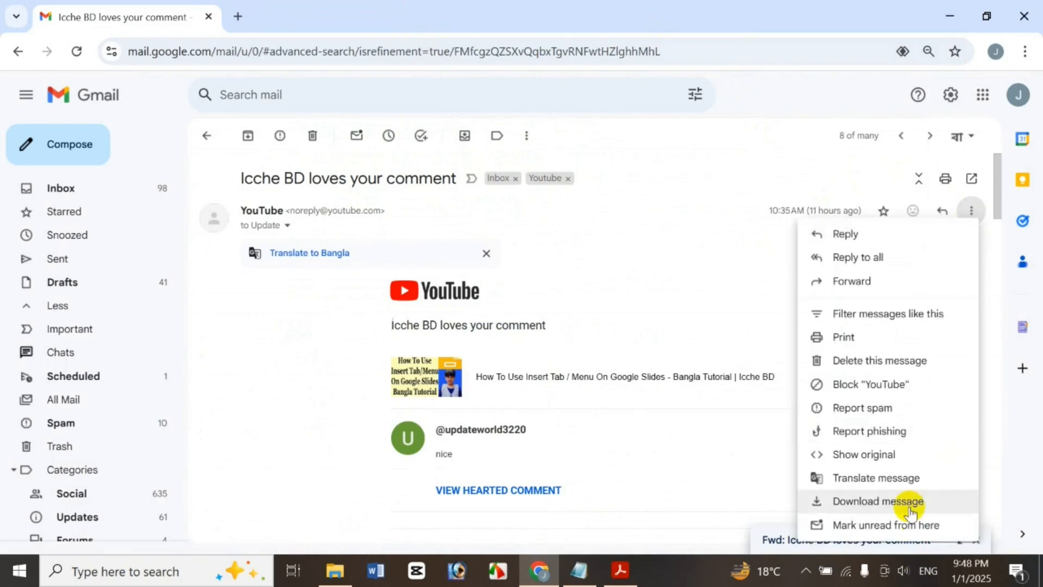
left_click(925, 485)
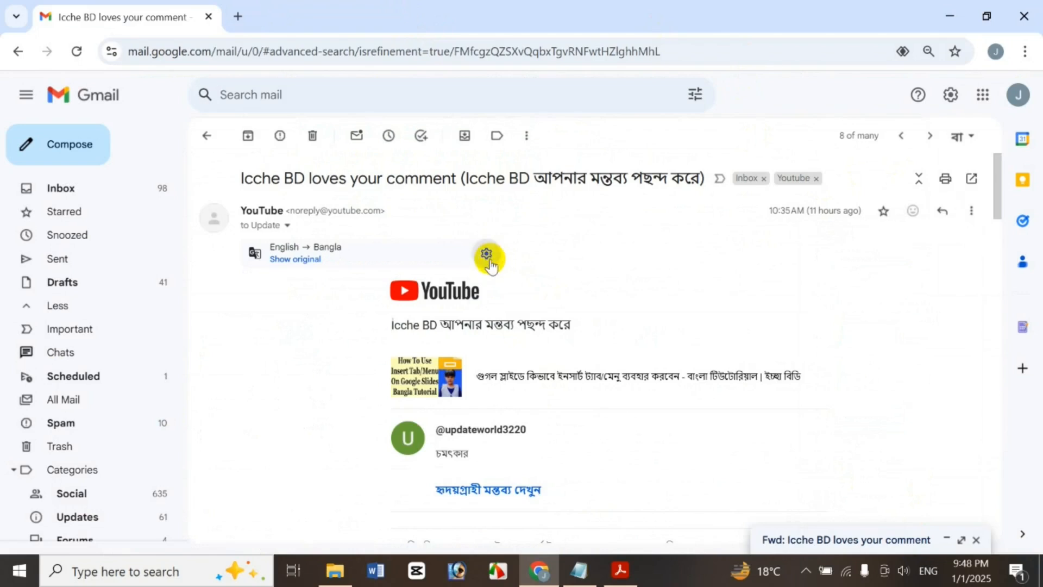
left_click(486, 254)
left_click(690, 302)
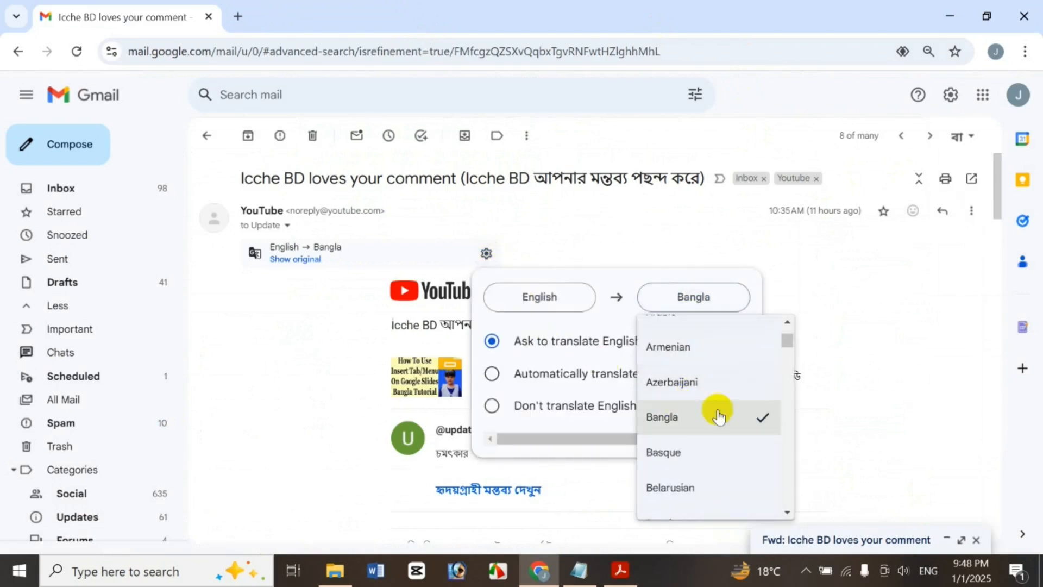
left_click(727, 346)
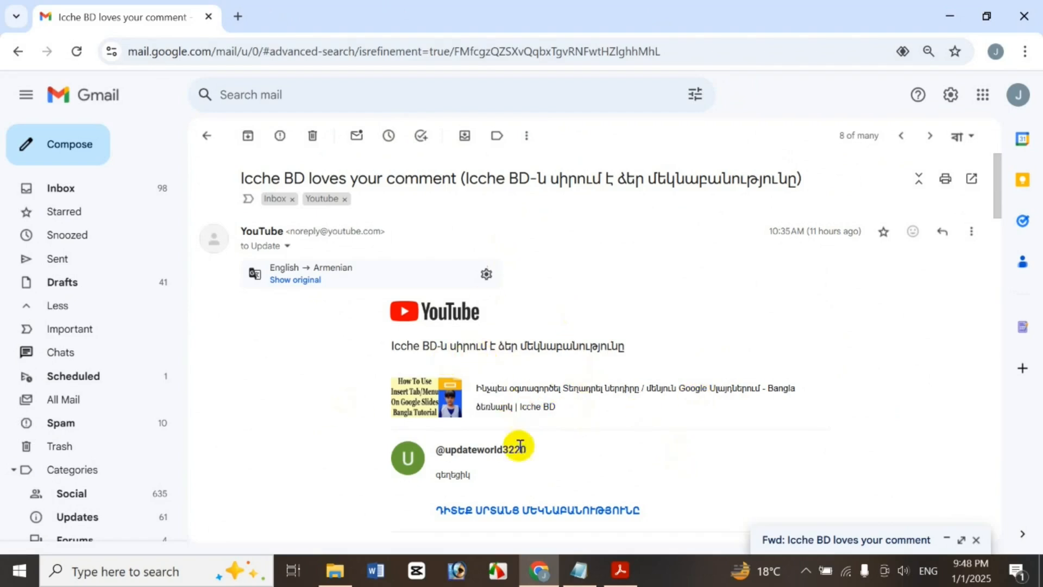
Restore the email's original English text
left_click(487, 275)
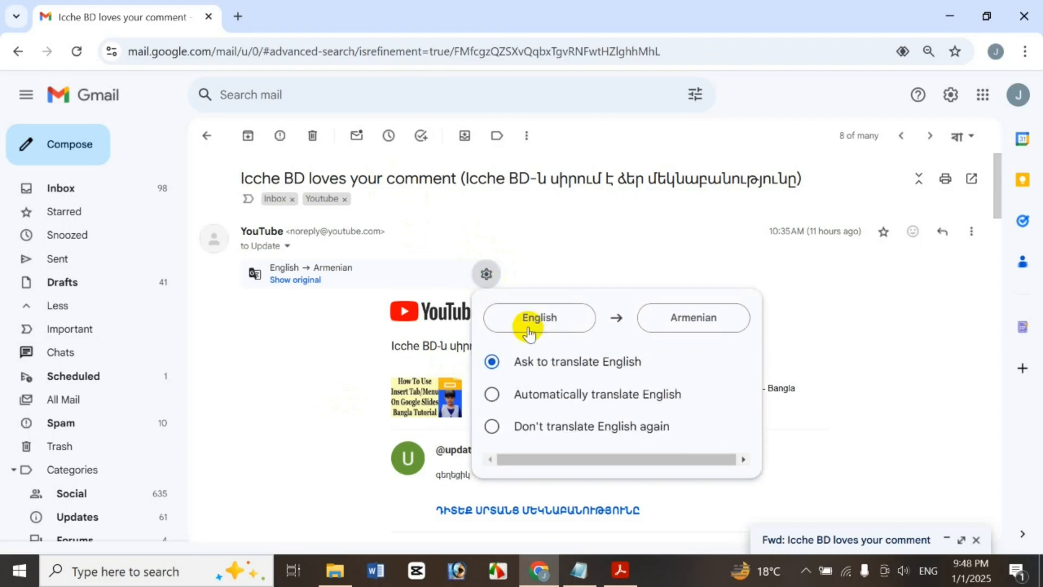
left_click(307, 280)
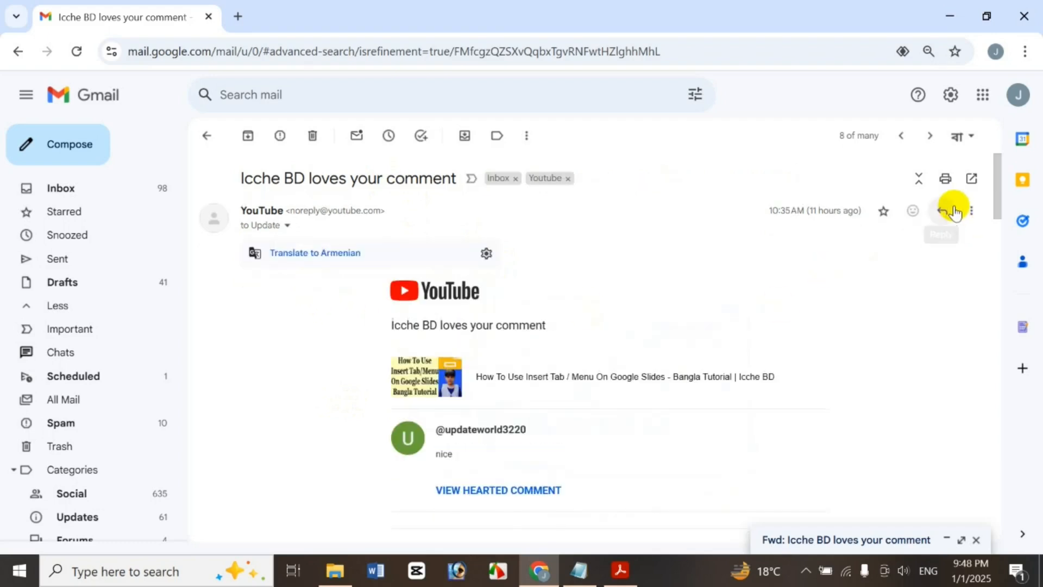
left_click(971, 210)
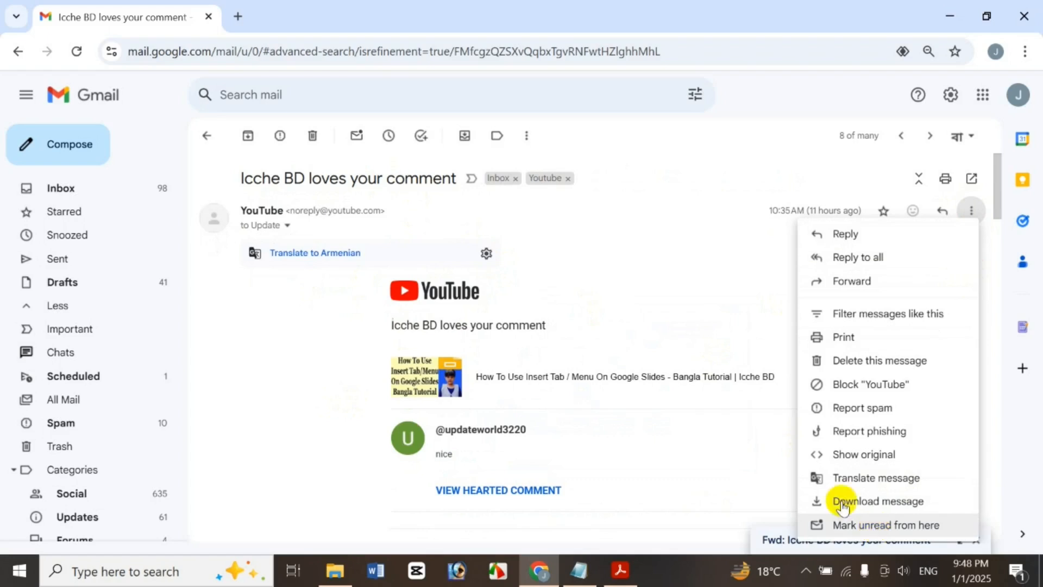
Open the email's YouTube link and close it, collapse the 10:35 message, and return to search results
left_click(683, 306)
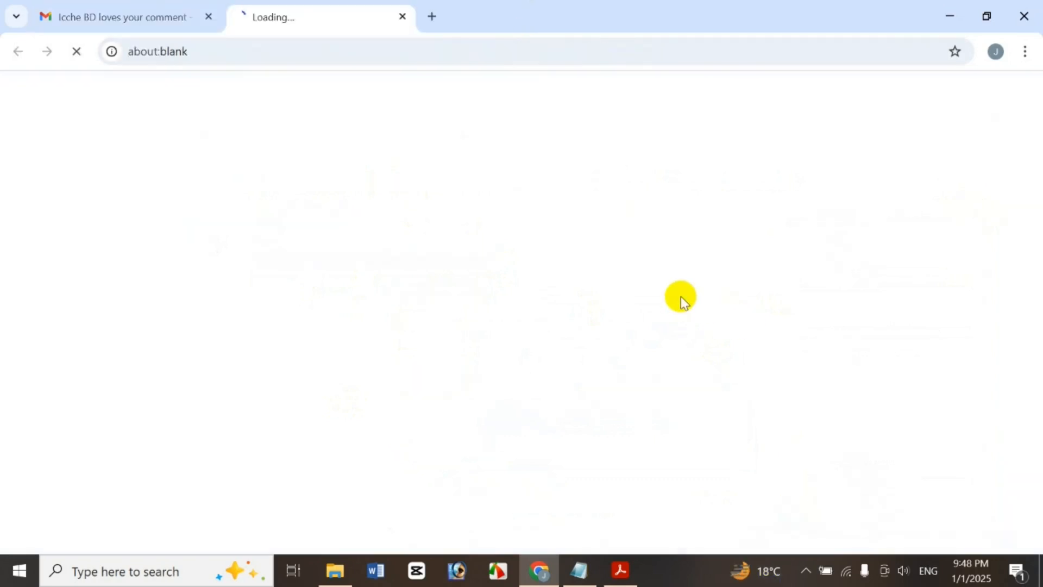
left_click(402, 18)
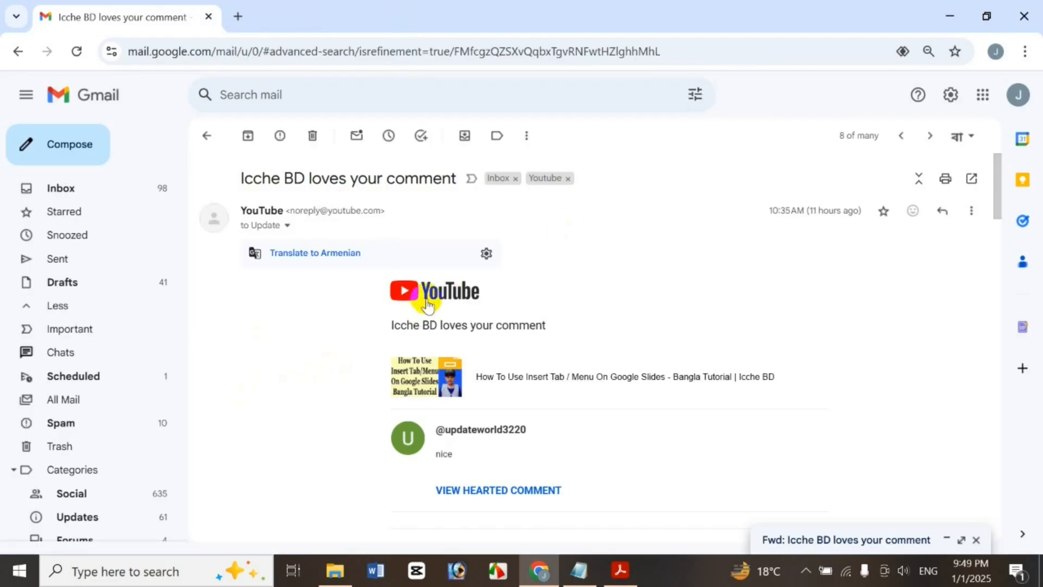
left_click(970, 212)
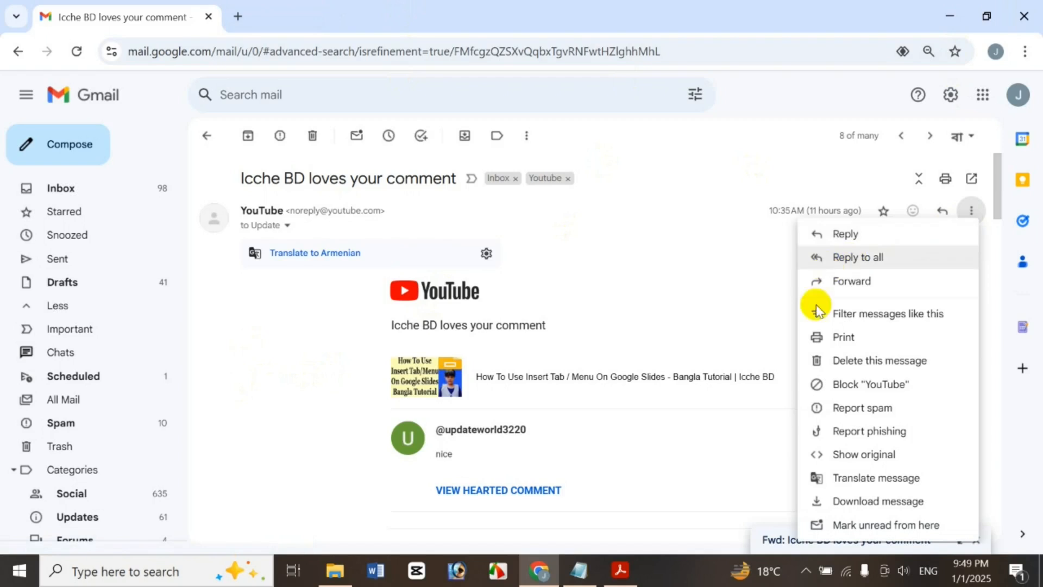
left_click(679, 218)
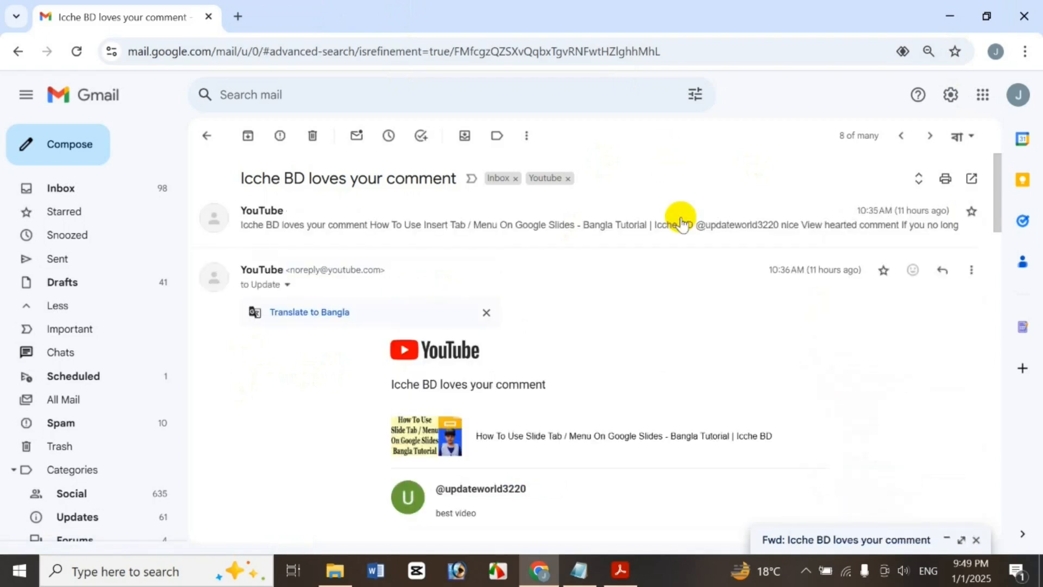
left_click(211, 136)
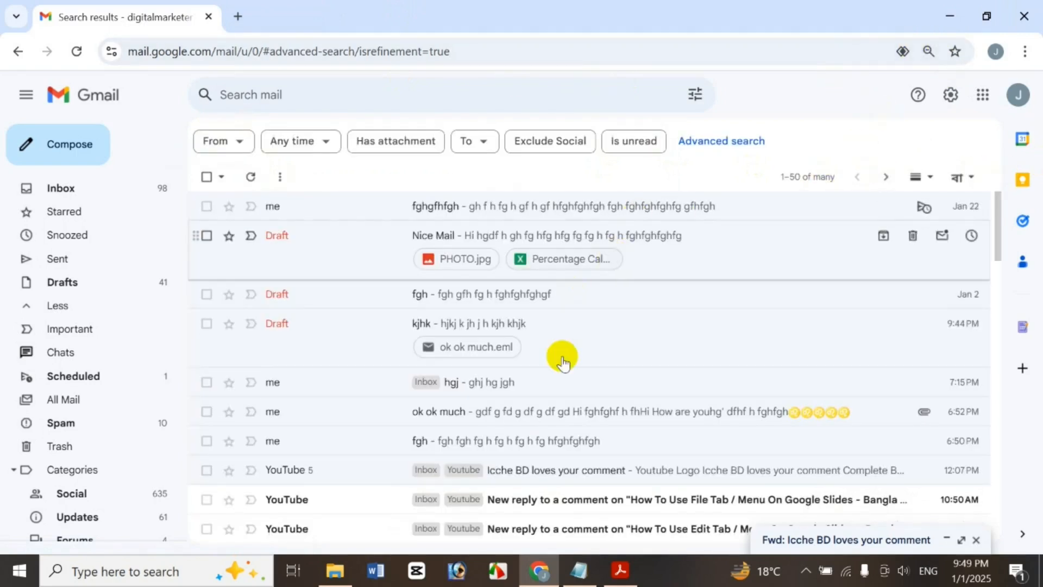
Page forward to the third results page and back to the first, then open the full Settings page
left_click(886, 176)
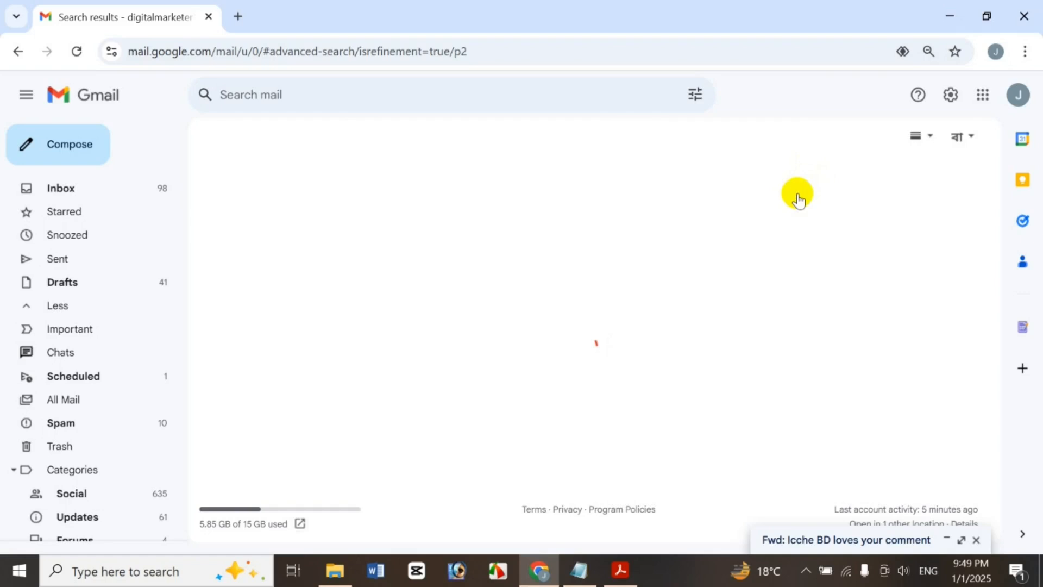
left_click(820, 181)
left_click(882, 175)
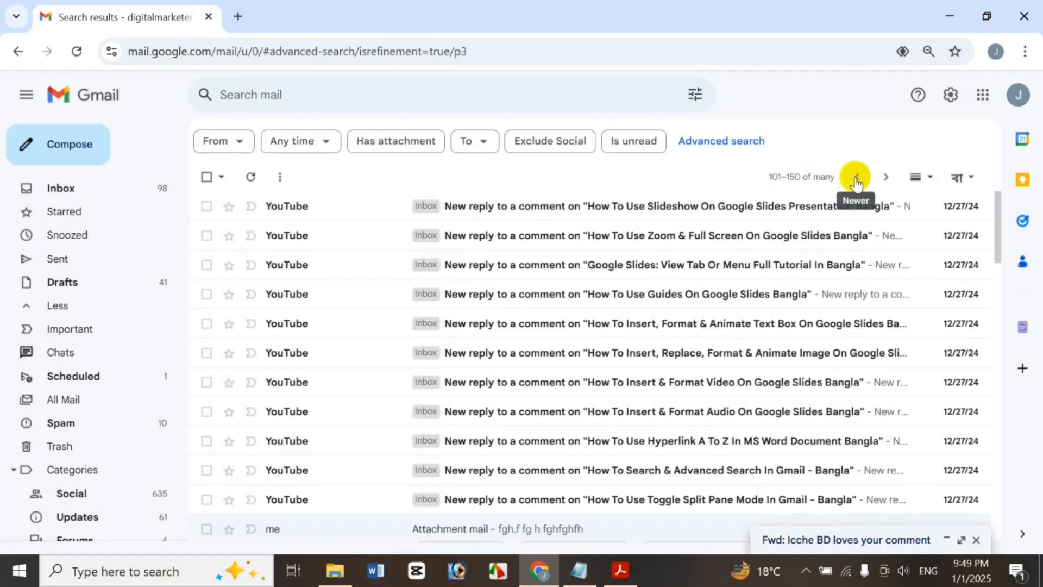
left_click(856, 179)
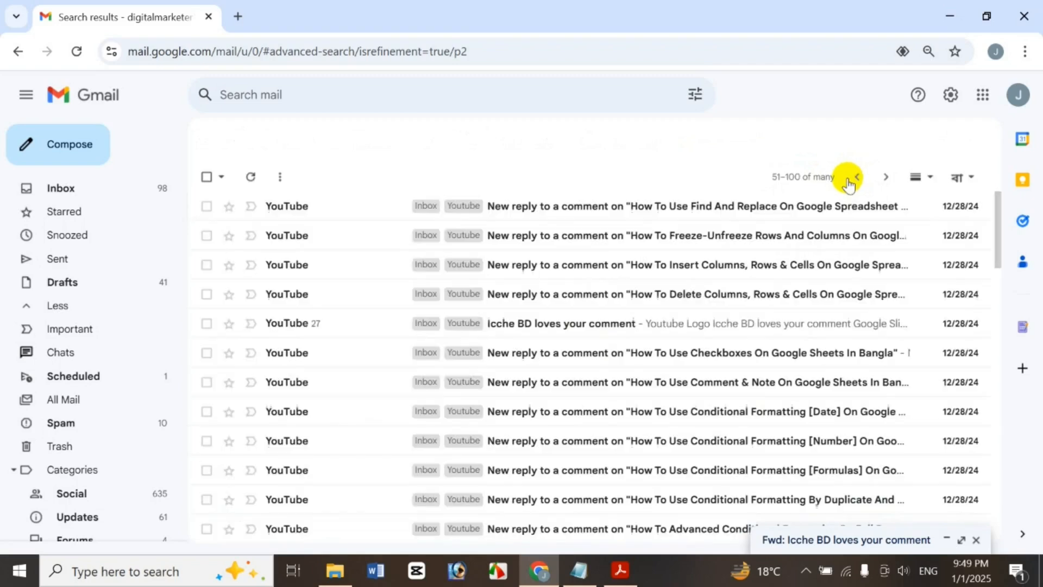
left_click(864, 179)
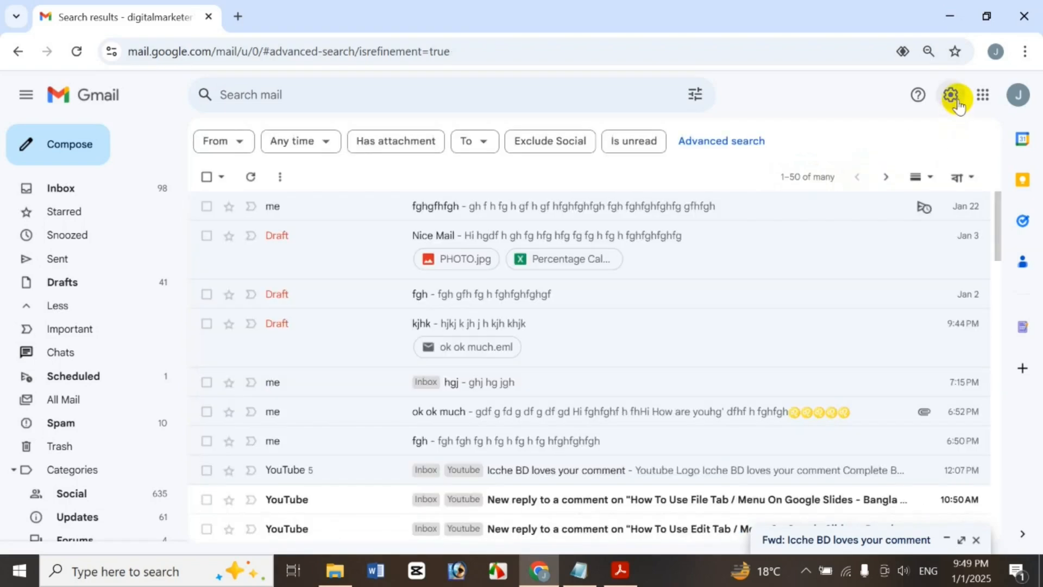
left_click(958, 104)
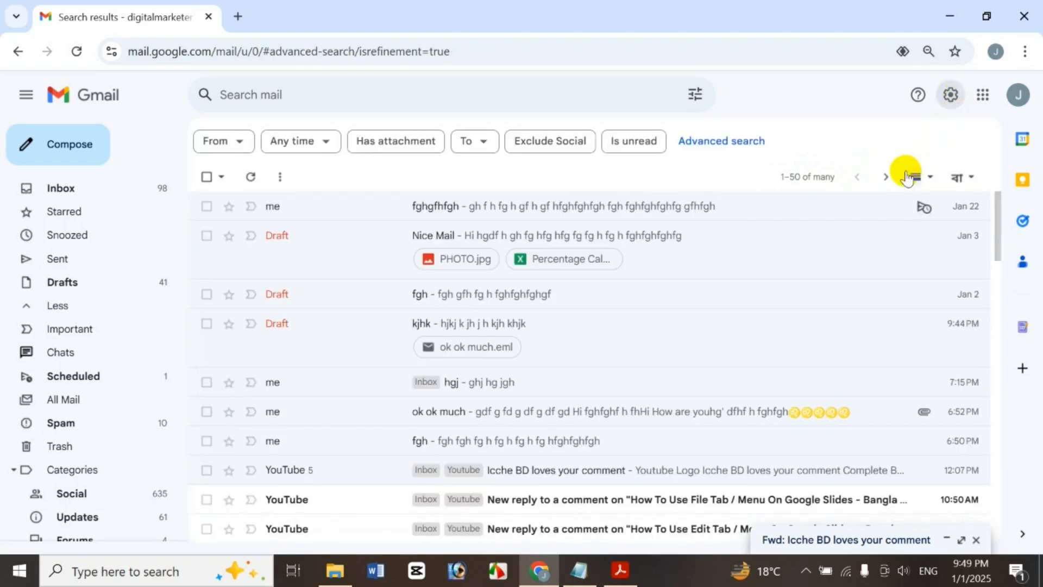
left_click(890, 181)
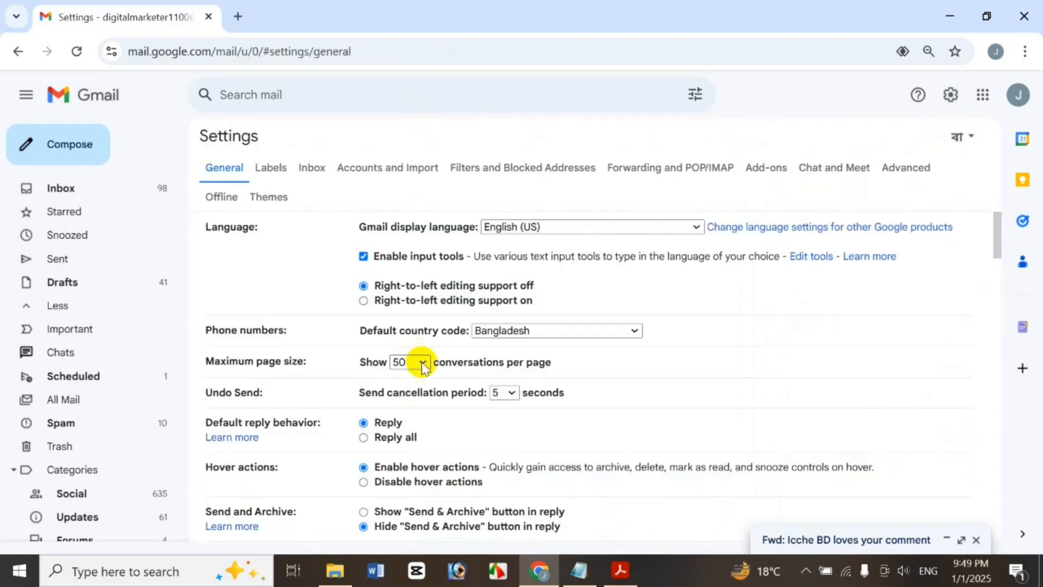
Set the maximum page size to 20, then leave for All Mail, discarding the unsaved change
left_click(423, 363)
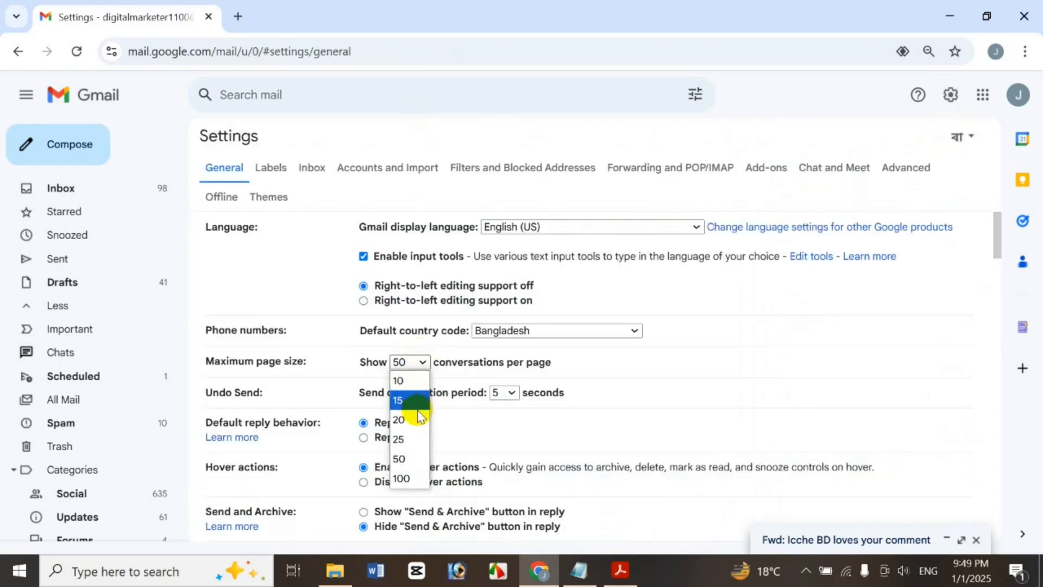
left_click(419, 420)
left_click_drag(997, 242, 821, 581)
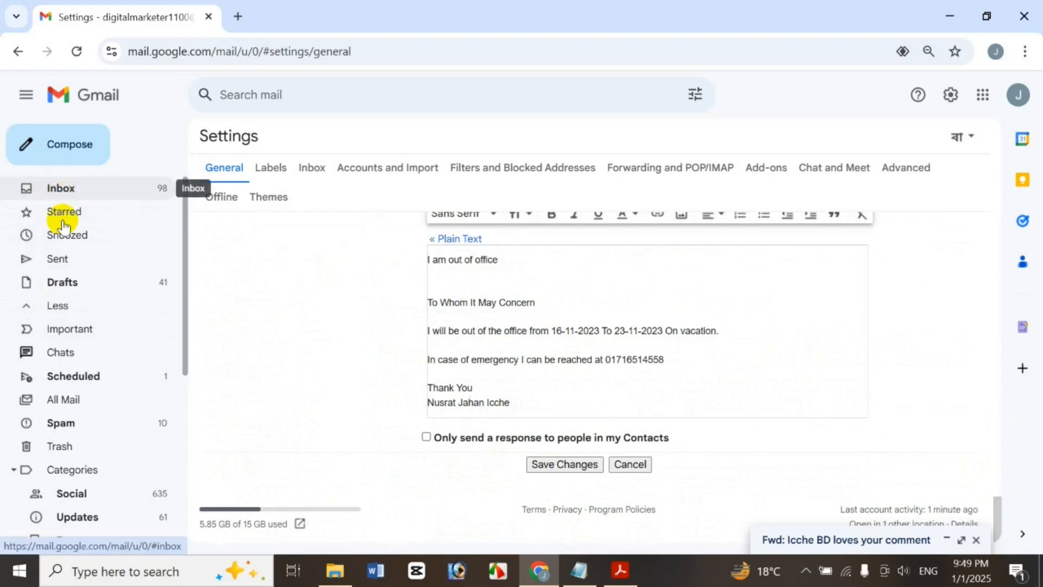
left_click(65, 403)
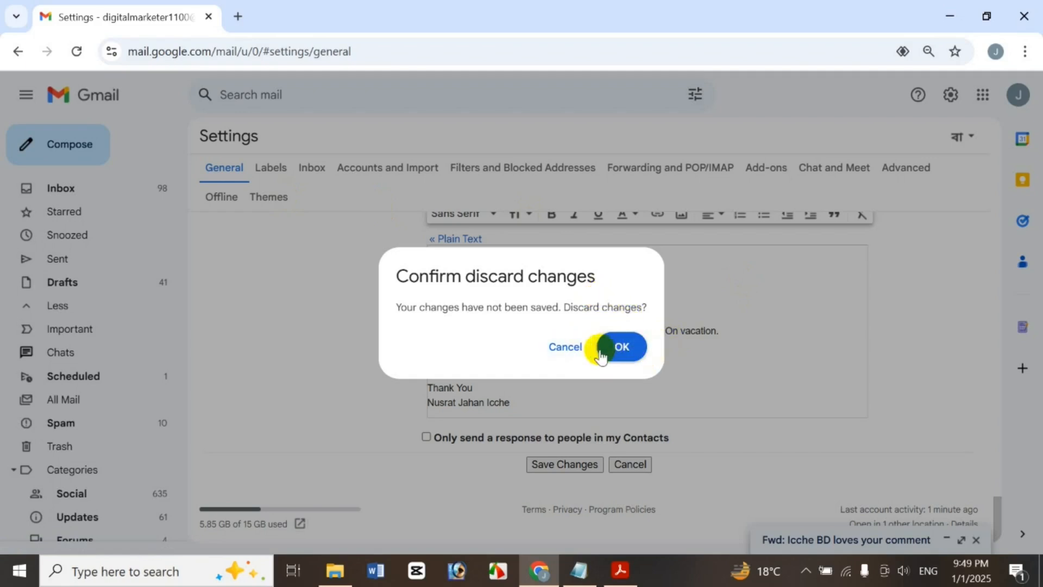
left_click(565, 347)
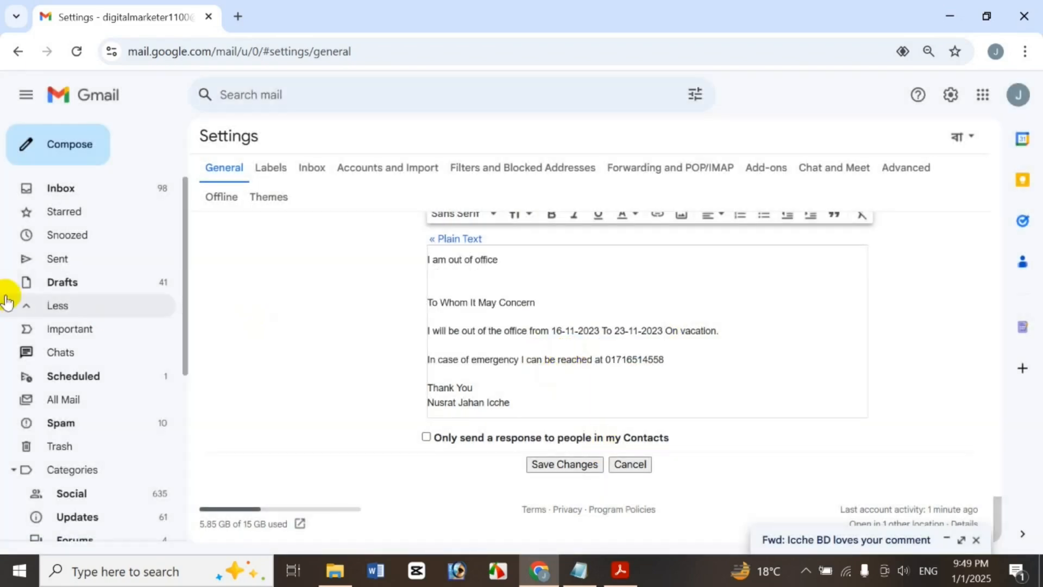
left_click(79, 401)
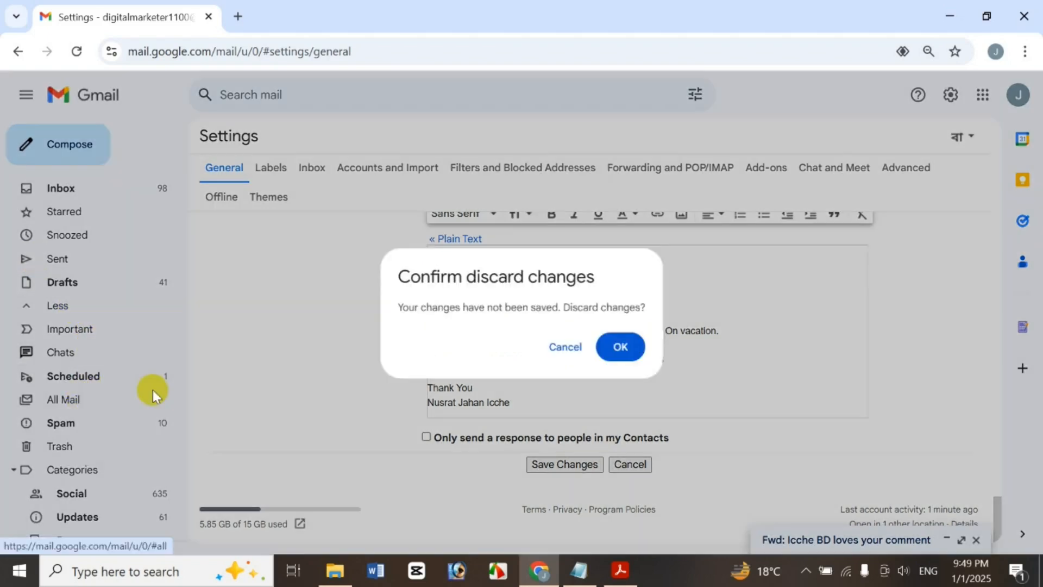
left_click(634, 352)
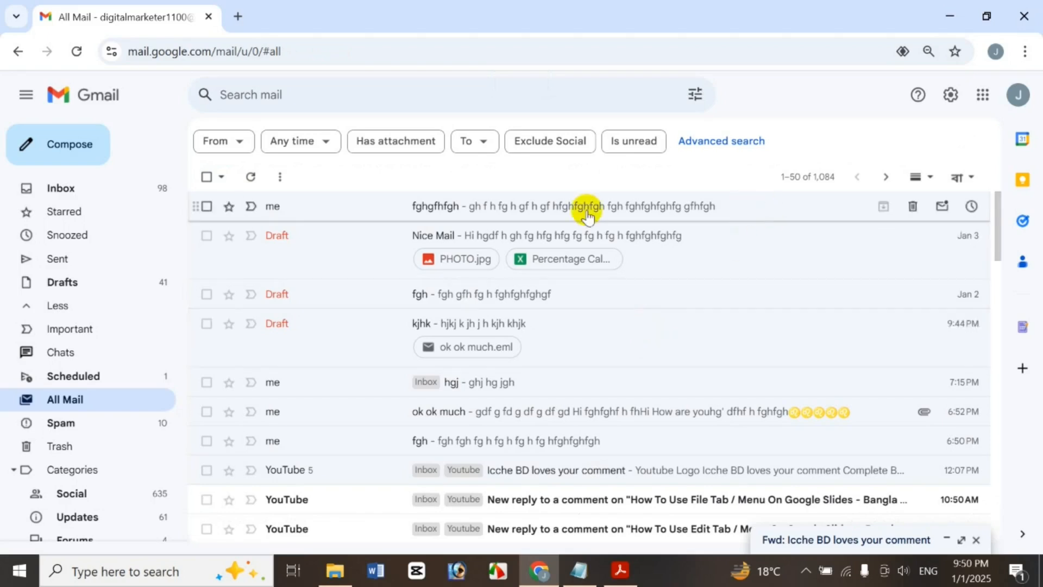
Open and close the Nice Mail draft, then view the hgj message and return to All Mail
left_click(510, 231)
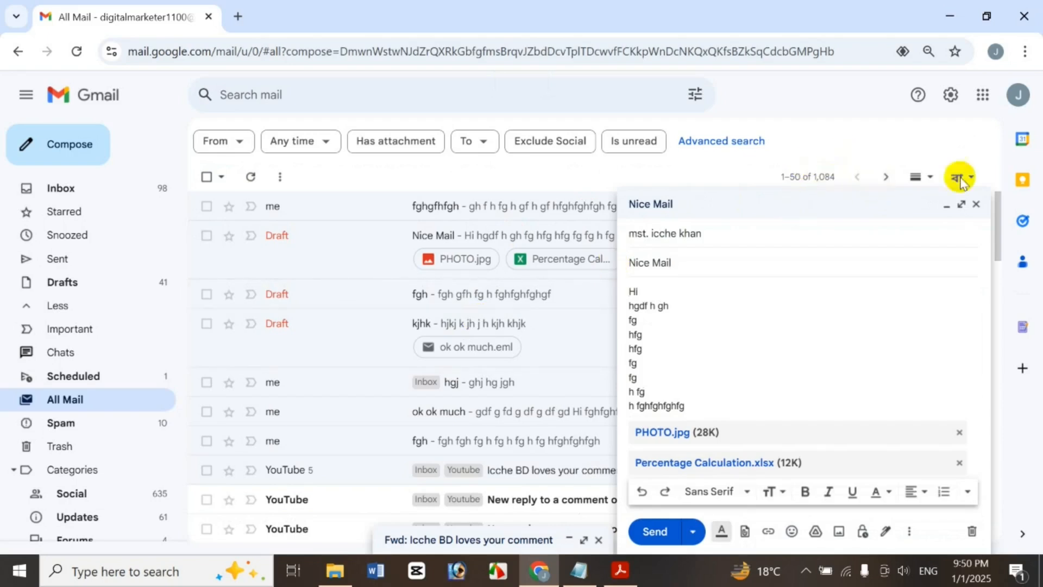
left_click(976, 217)
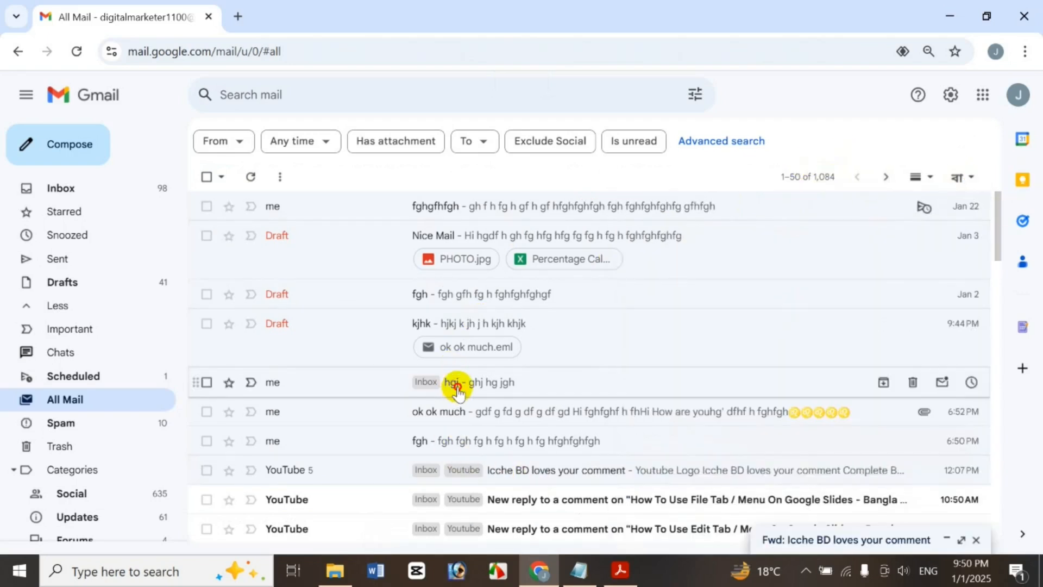
left_click(455, 384)
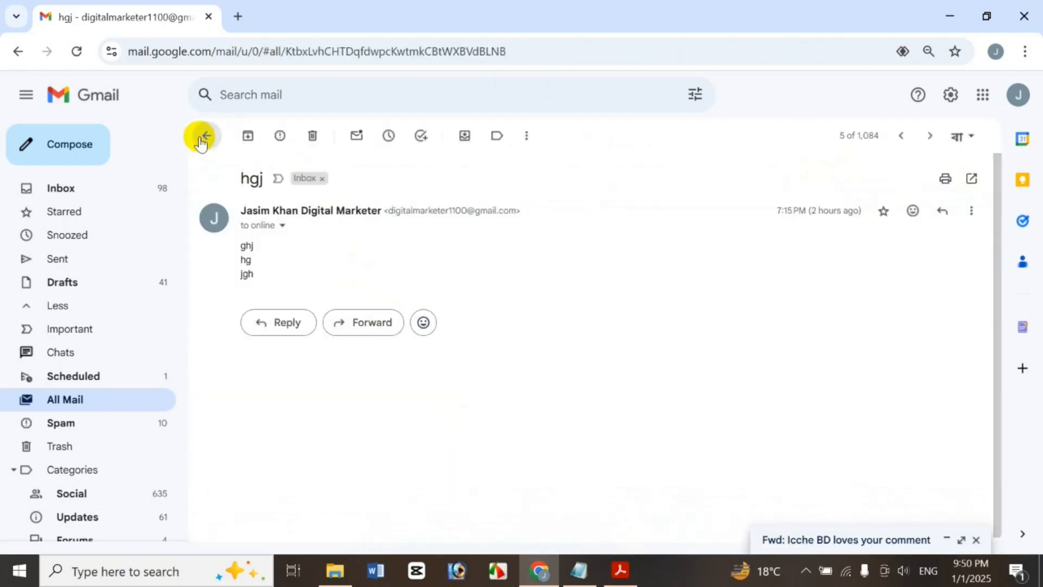
left_click(201, 140)
Try the vertical split reading pane with 'ok ok much', then the horizontal split with fghgfhfgh
left_click(932, 177)
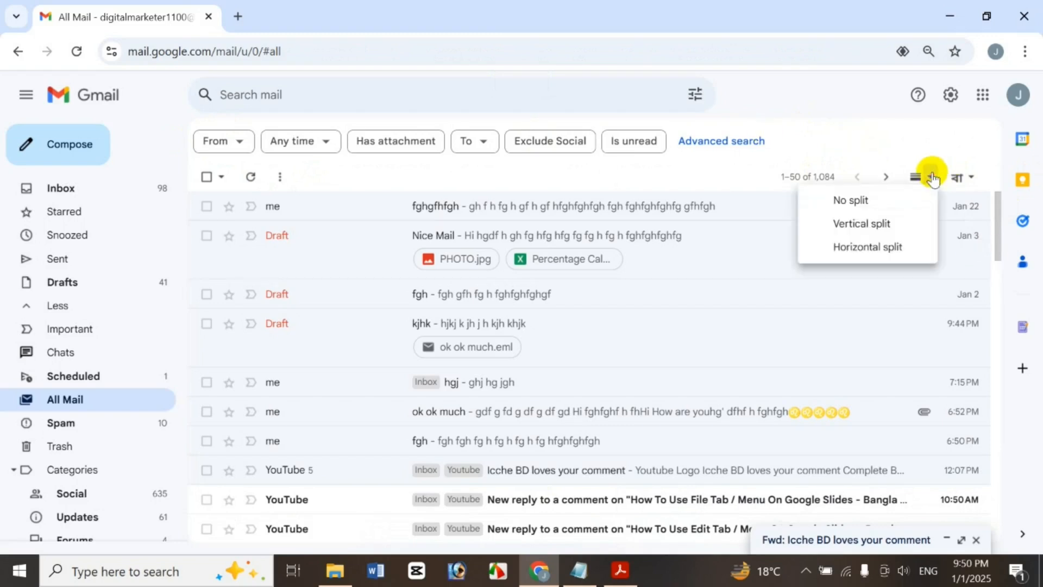
left_click(884, 228)
left_click(478, 411)
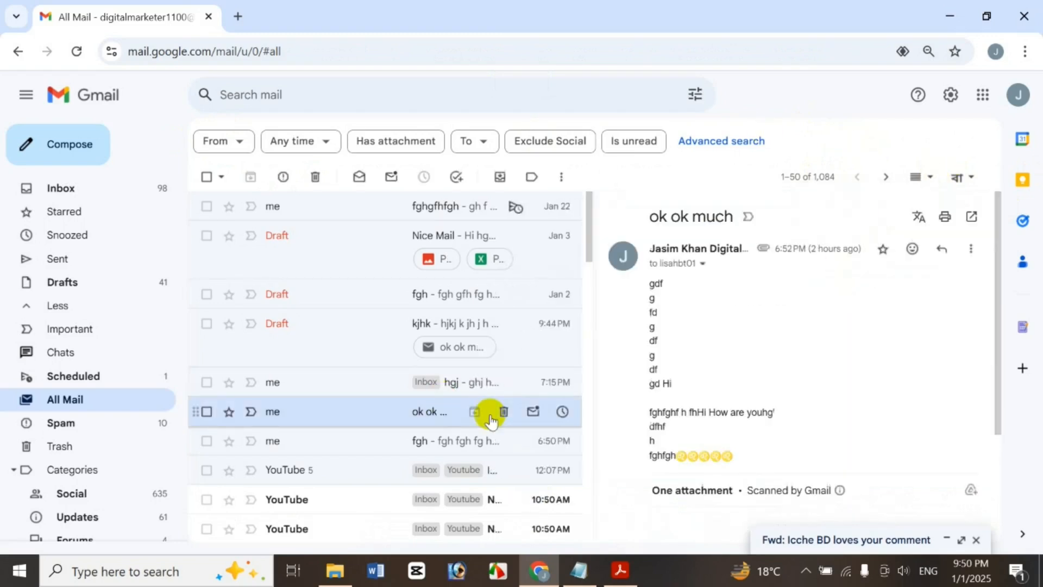
left_click(930, 177)
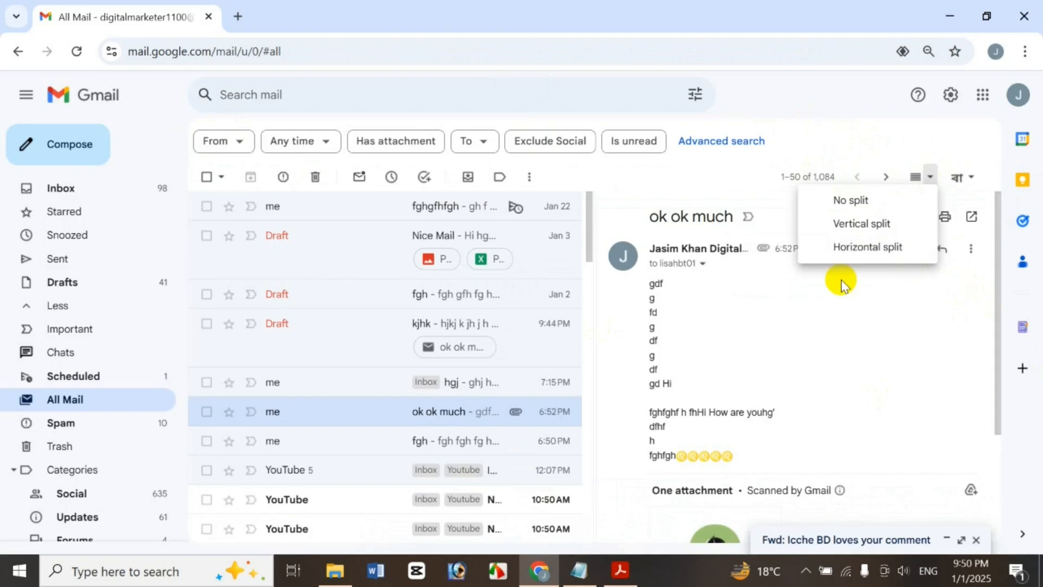
left_click(853, 247)
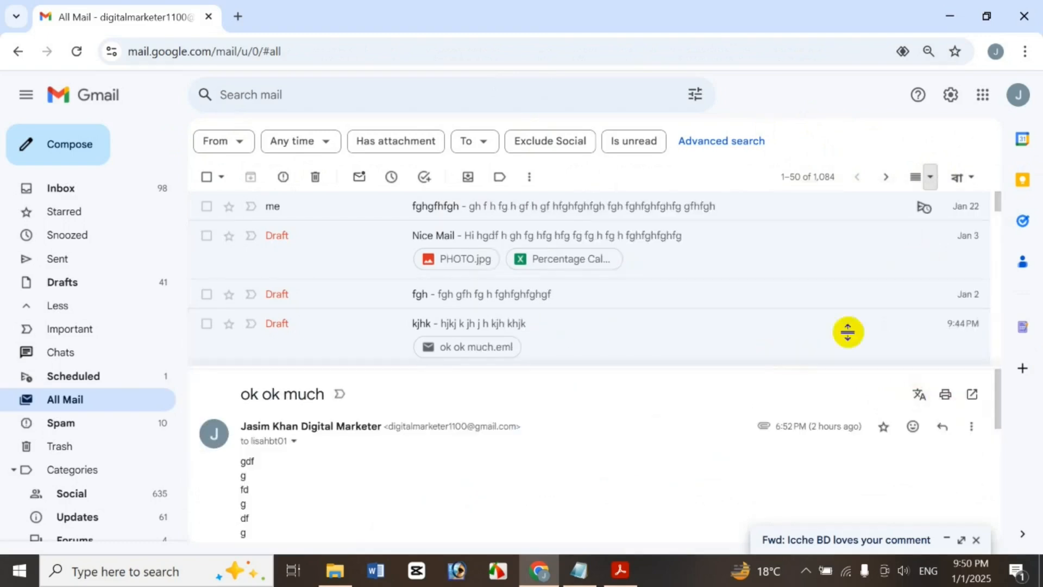
left_click(636, 213)
left_click_drag(995, 416, 972, 441)
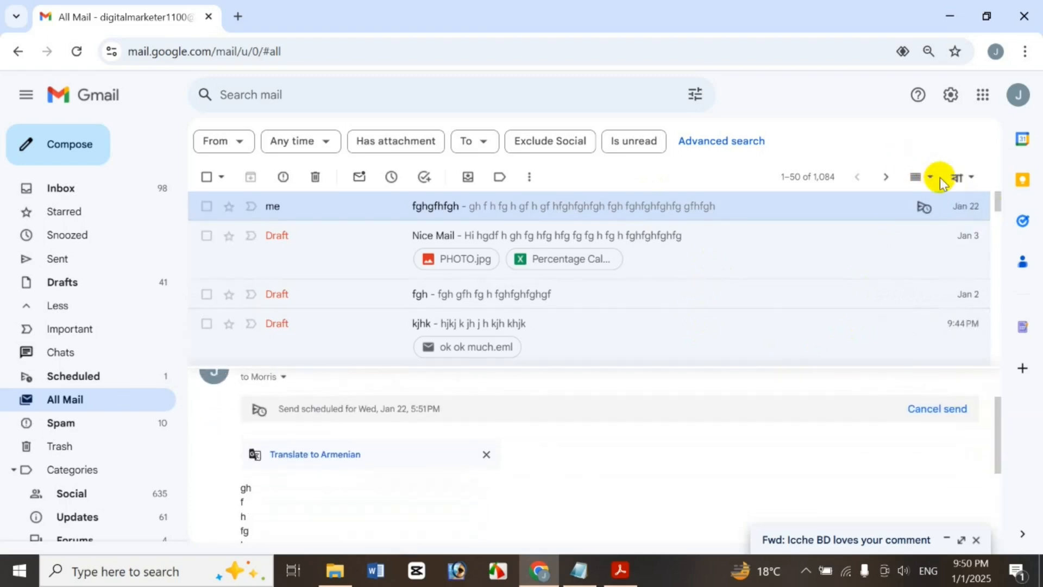
Switch back to No split, close the forward draft to Drafts, and bring up Acrobat
left_click(930, 177)
left_click(851, 199)
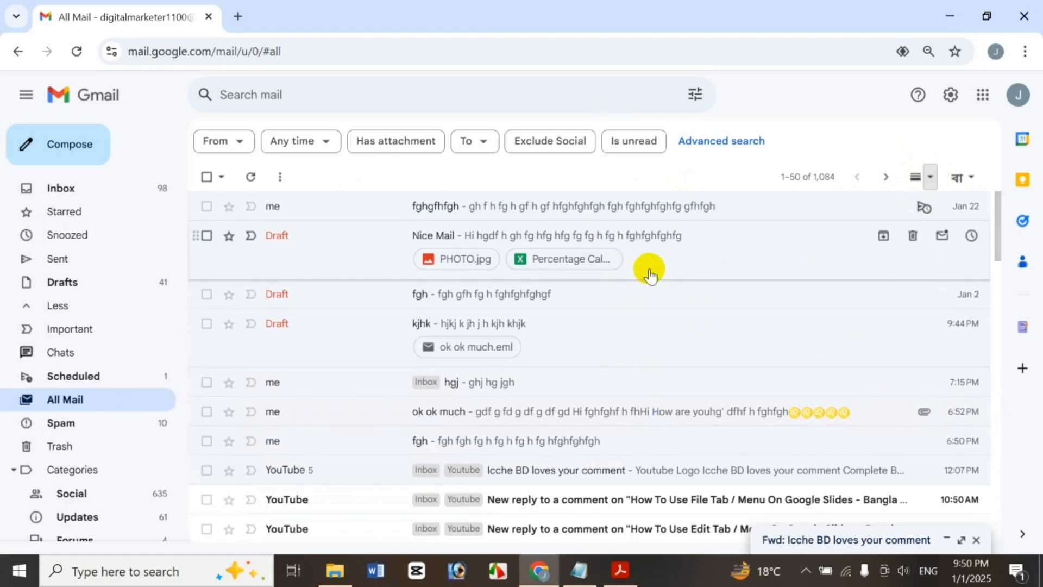
left_click(976, 540)
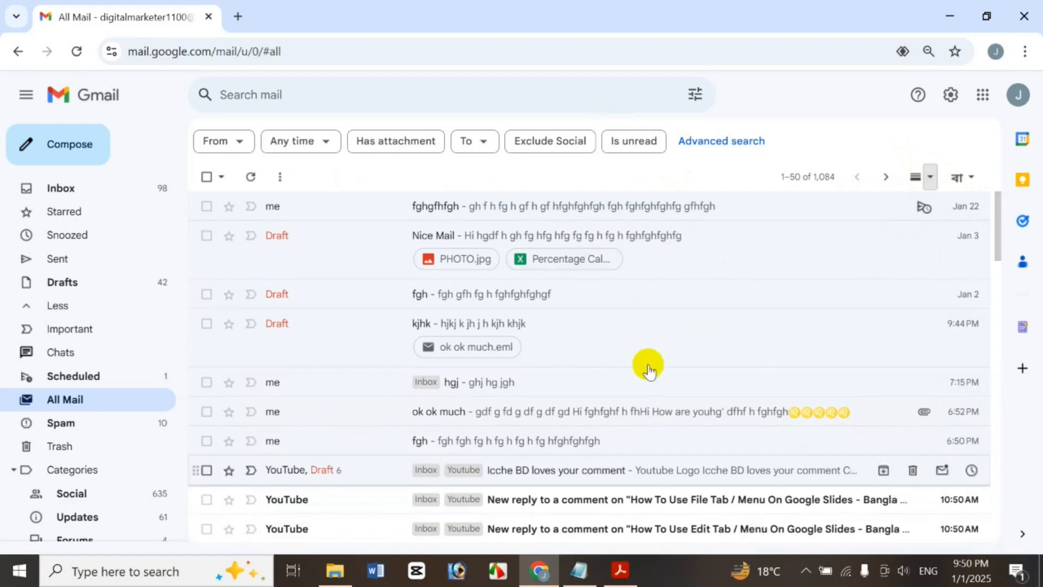
left_click(620, 571)
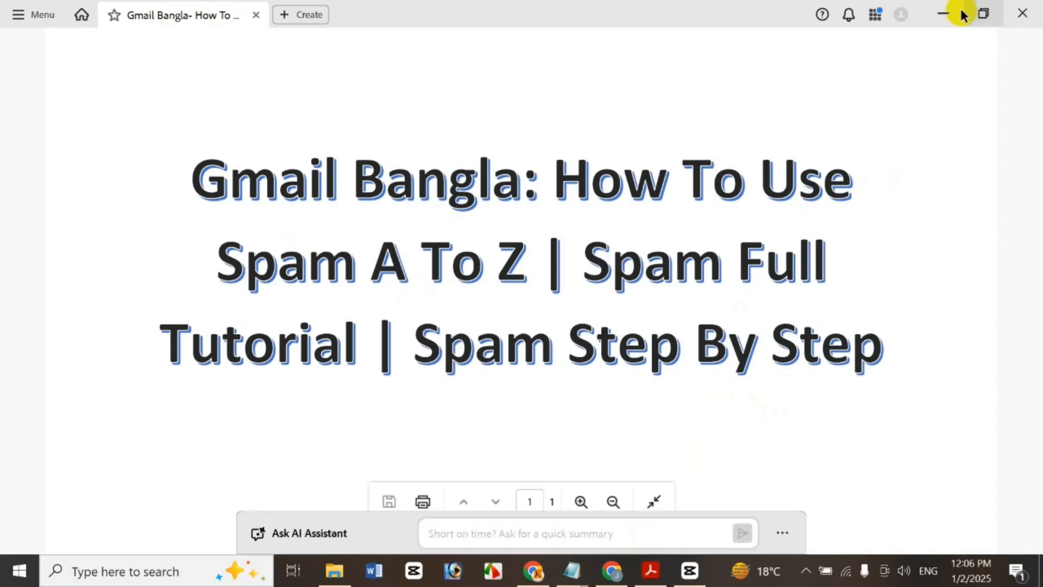
Minimize the Acrobat window with the Spam tutorial title page to reveal the browser
left_click(943, 13)
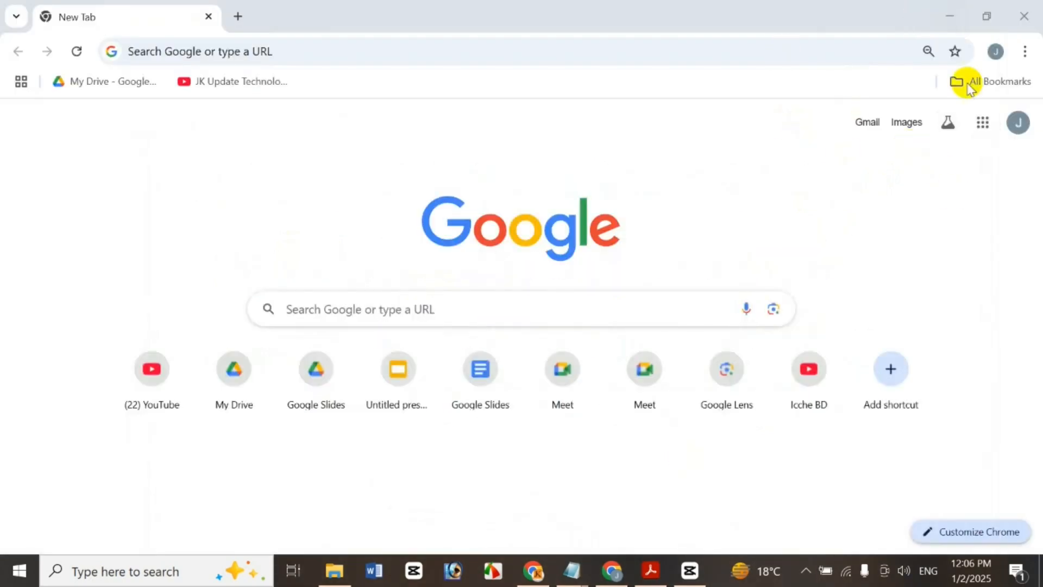
Launch Gmail from the Google apps grid and expand the More folders in the sidebar
left_click(983, 122)
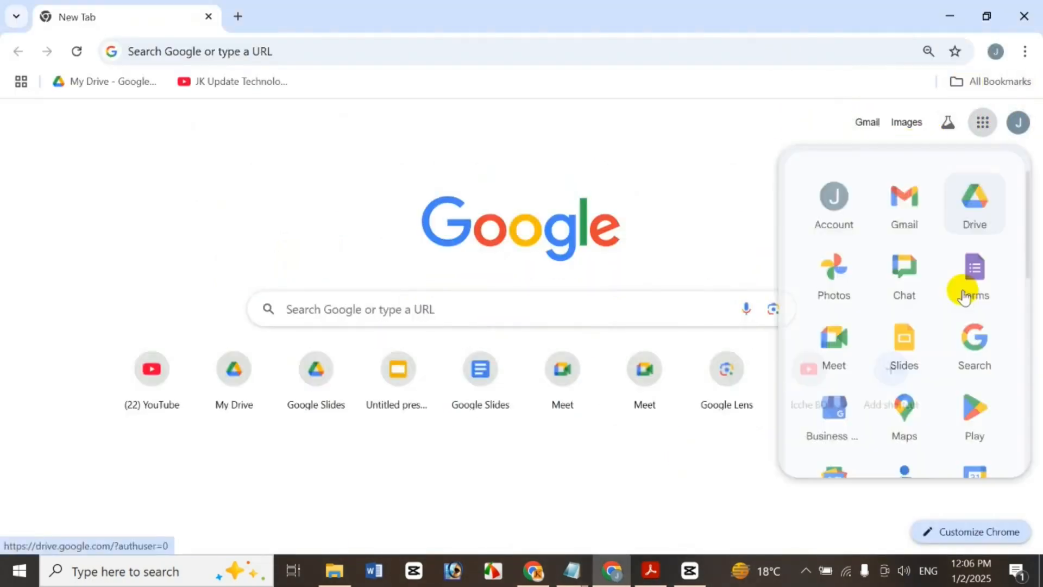
left_click(930, 202)
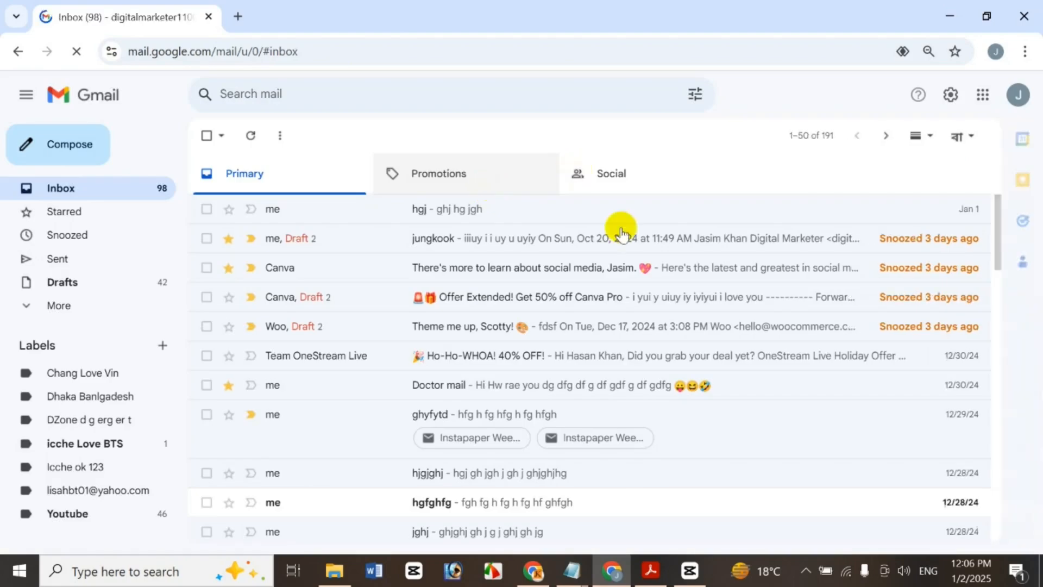
left_click(54, 306)
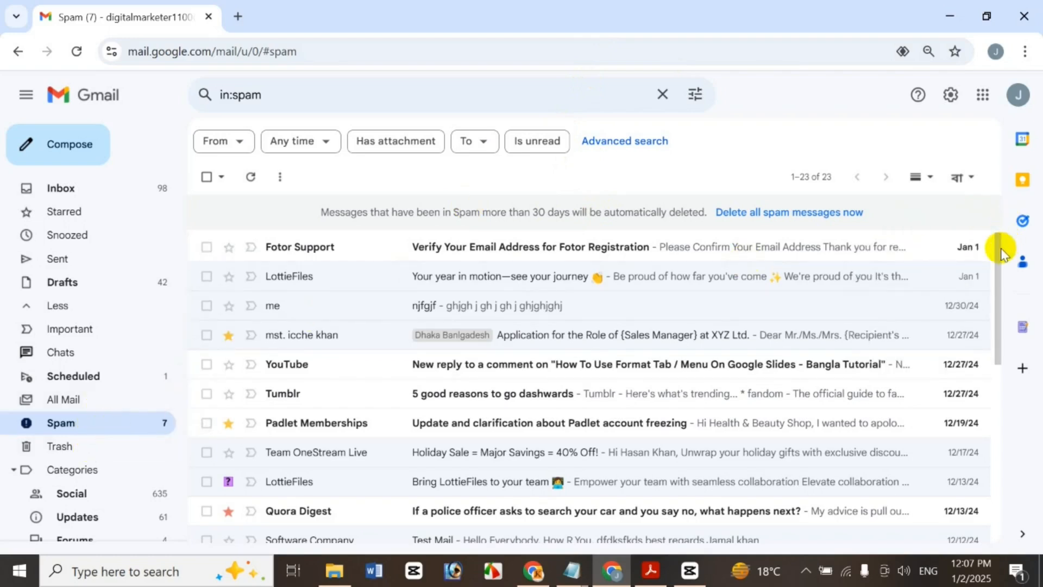
Tick the checkbox of the Fotor Support message in the Spam list
scroll(962, 413, "down", 8)
scroll(961, 457, "up", 8)
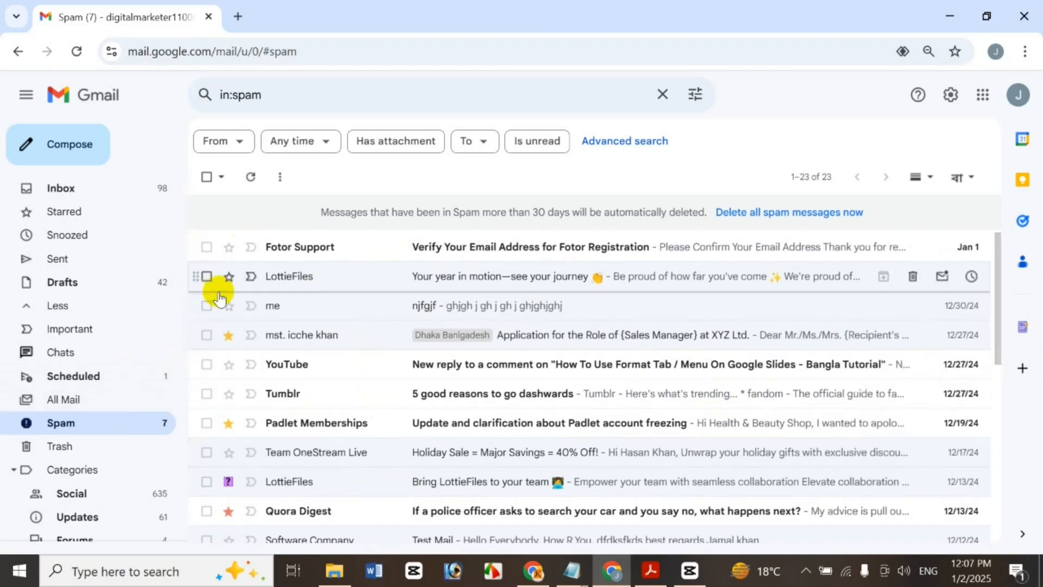
left_click(206, 246)
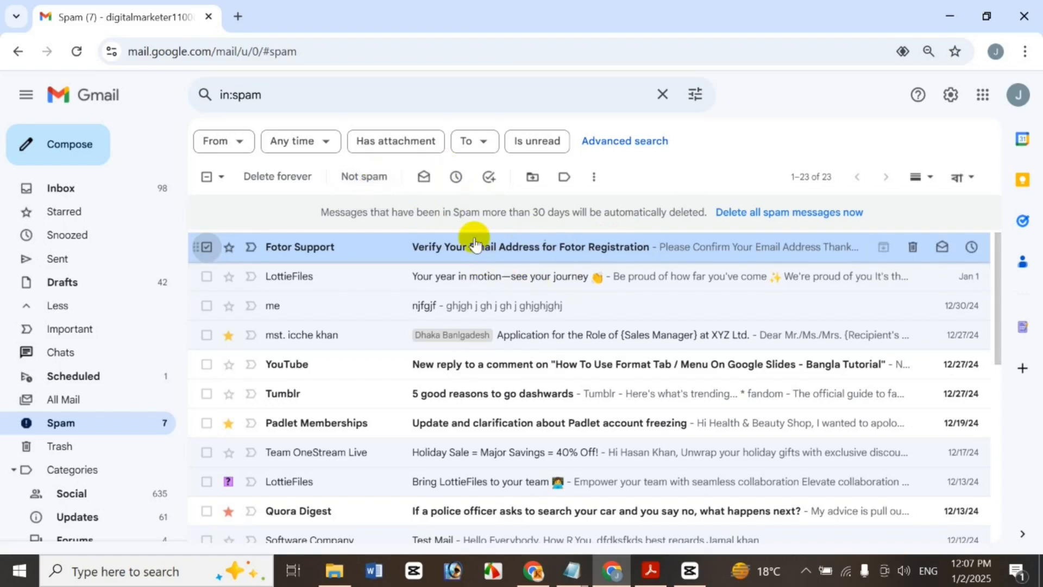
Open the Fotor Support message, report it as not spam, and go to the Inbox
right_click(338, 245)
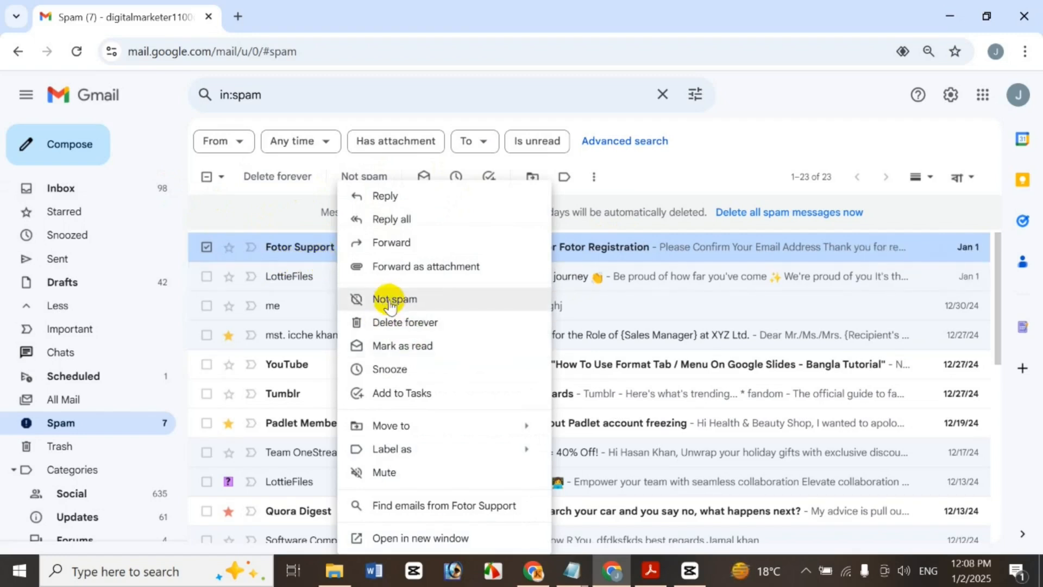
left_click(410, 118)
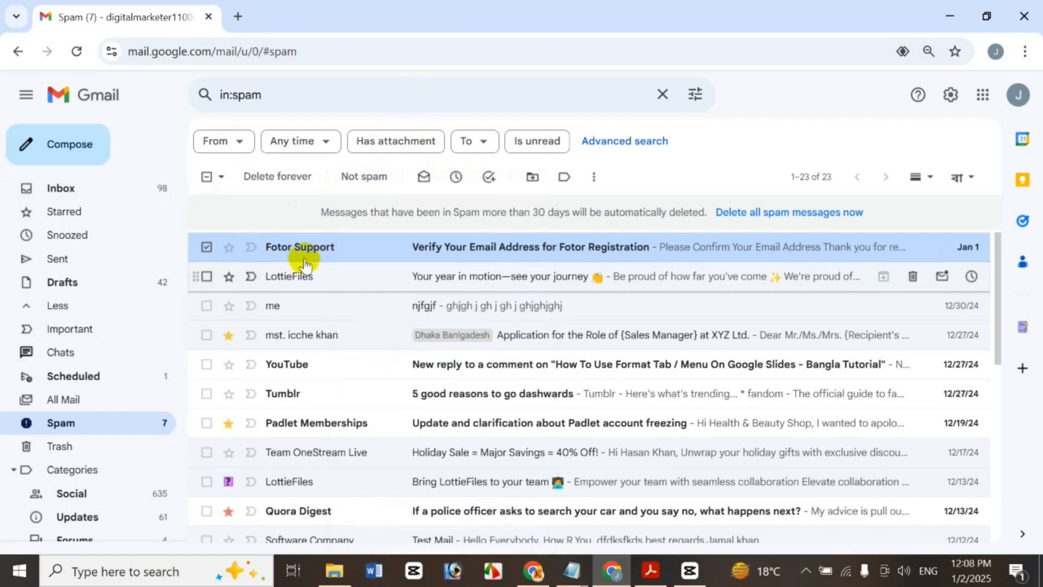
left_click(320, 248)
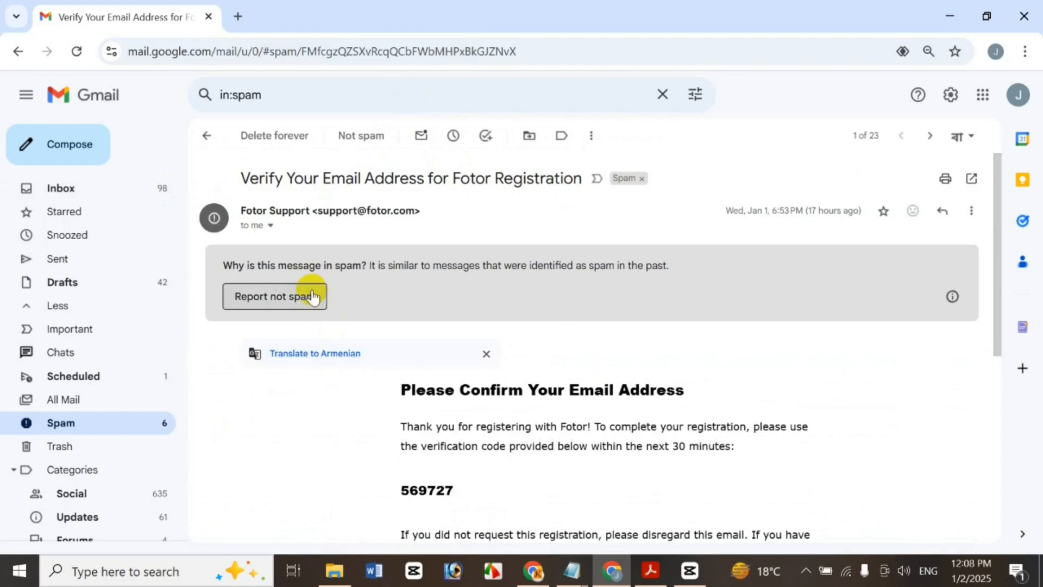
left_click(295, 285)
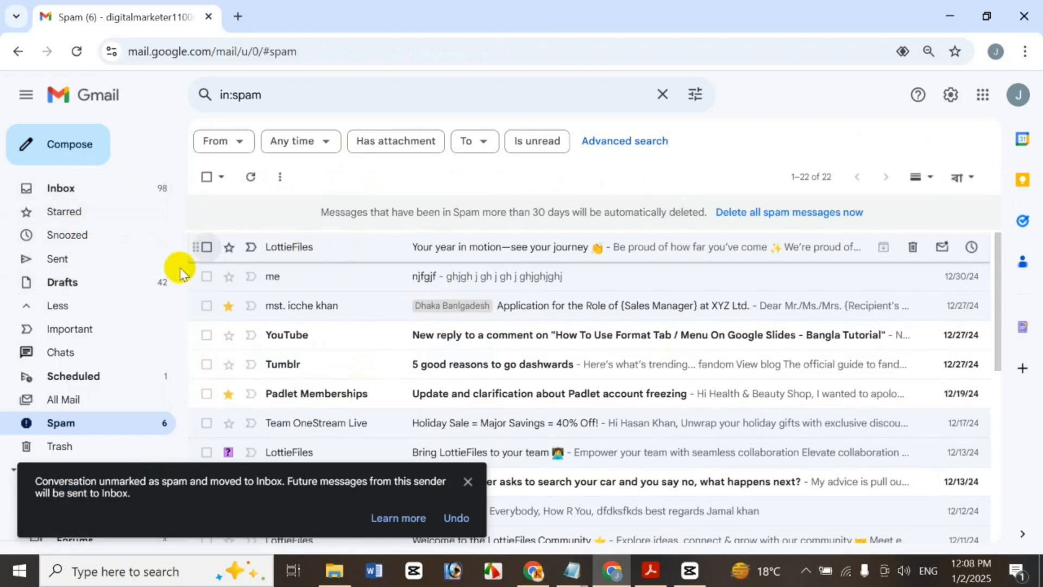
left_click(145, 194)
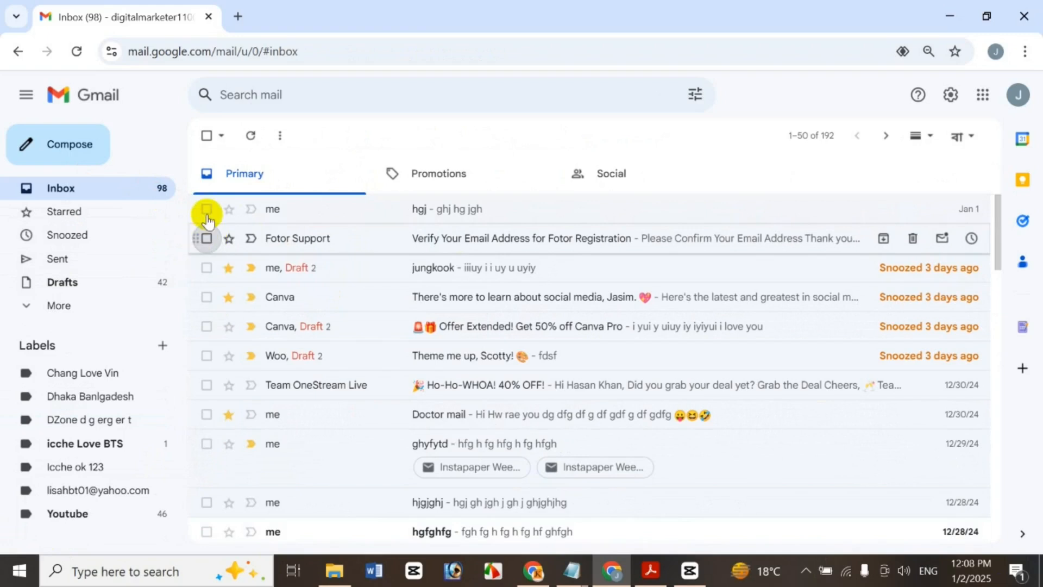
Report the Fotor Support message as spam, block its sender, and reopen the Spam folder
left_click(307, 239)
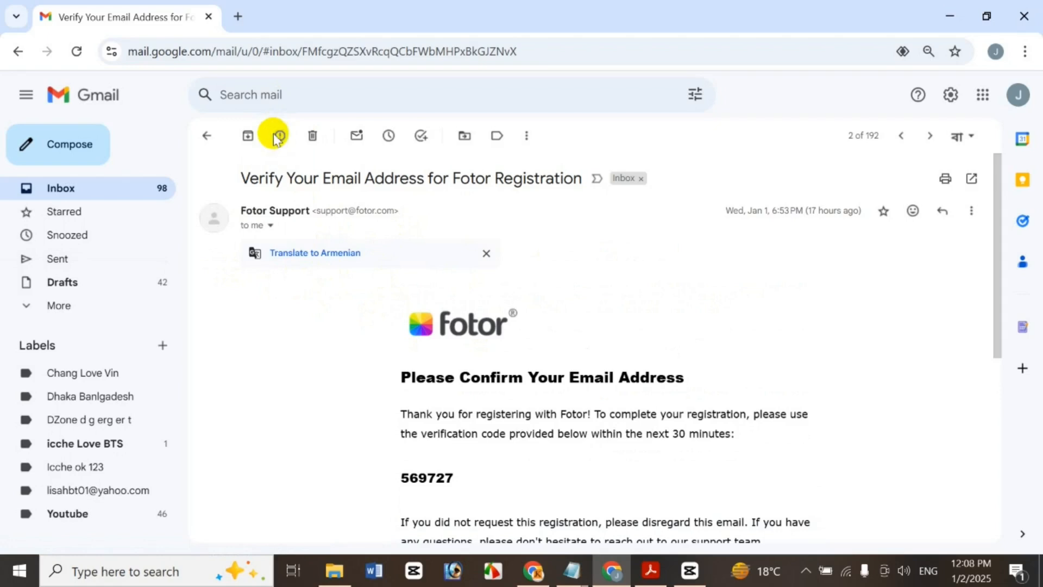
left_click(277, 137)
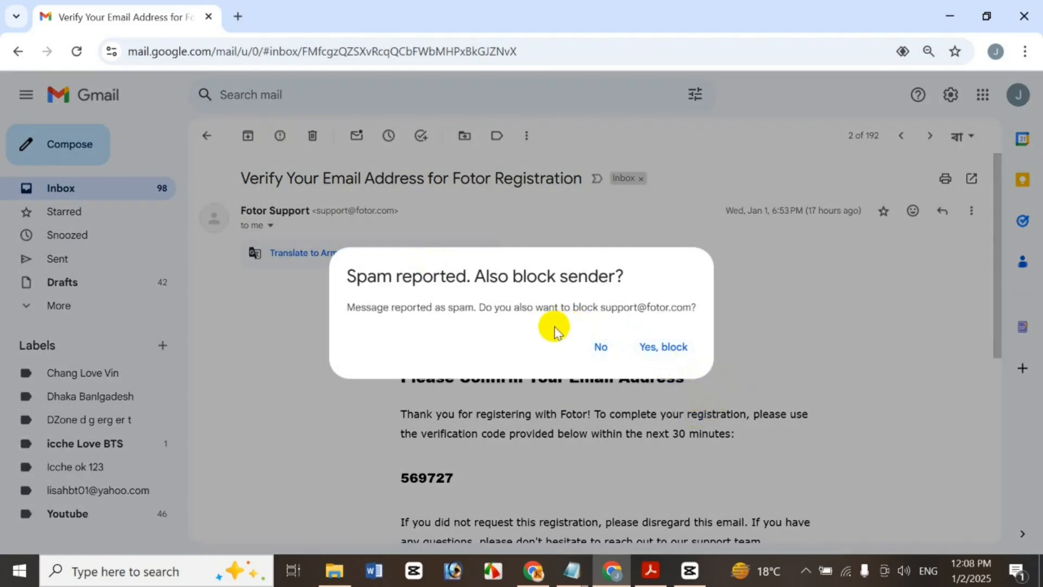
left_click(664, 347)
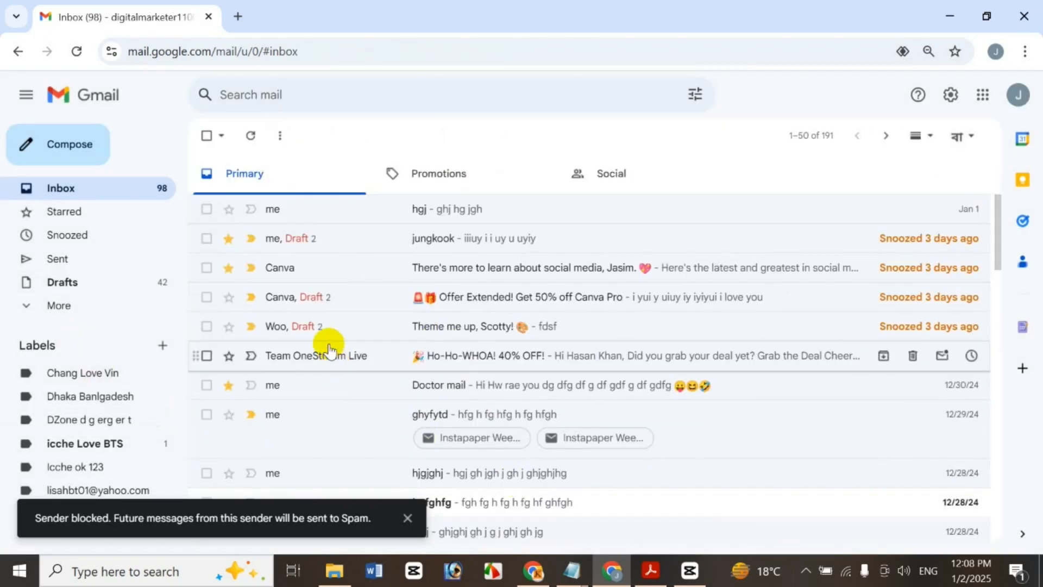
left_click(50, 311)
left_click(103, 426)
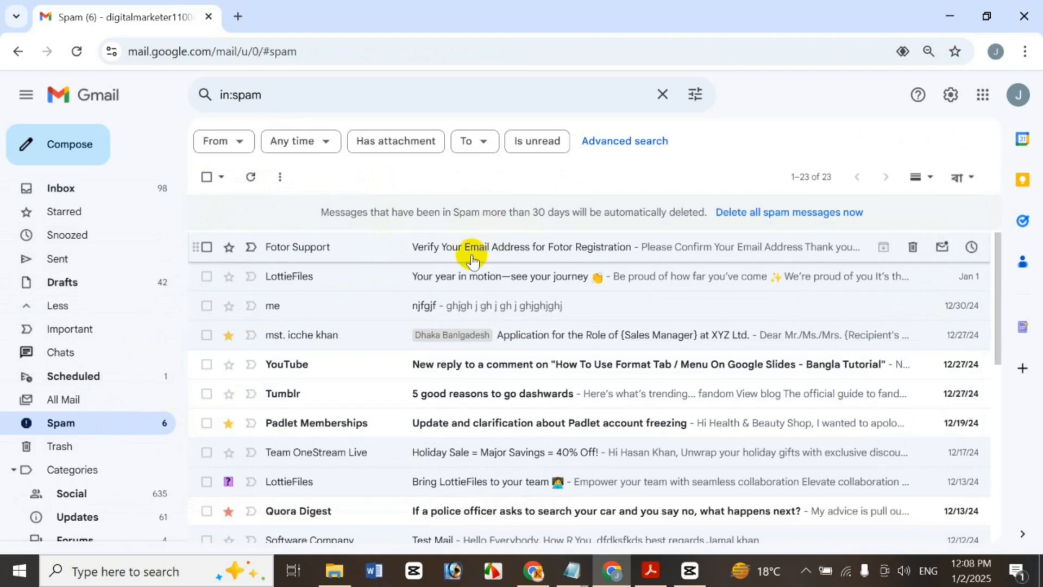
left_click(540, 245)
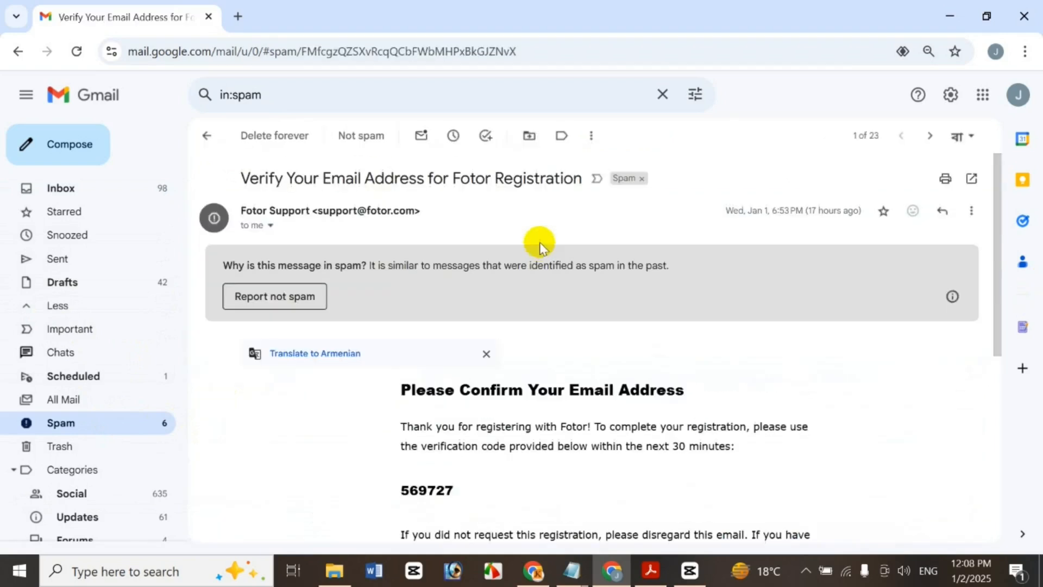
scroll(1015, 380, "down", 7)
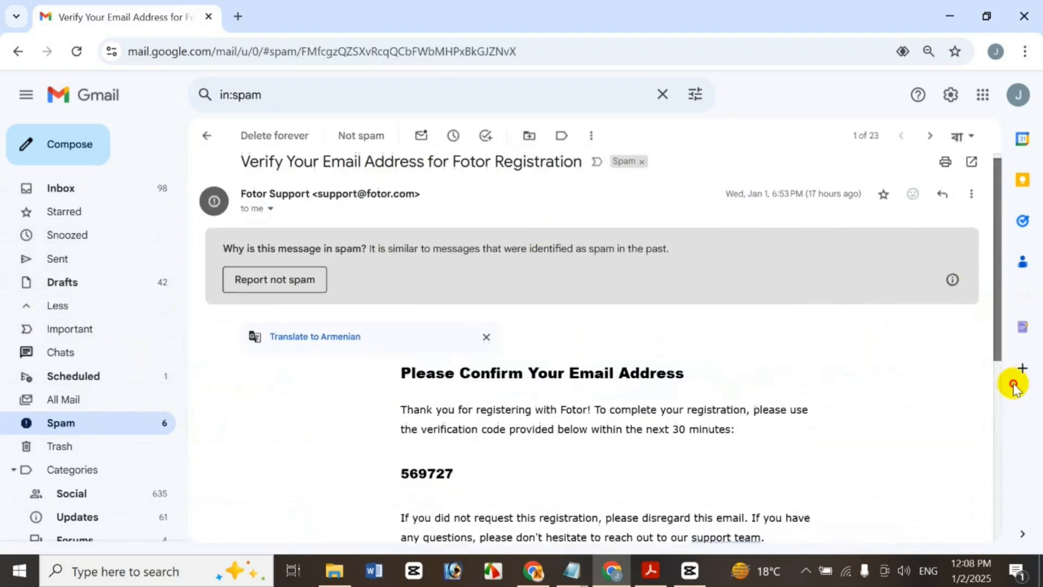
scroll(1027, 413, "up", 5)
scroll(1033, 320, "up", 2)
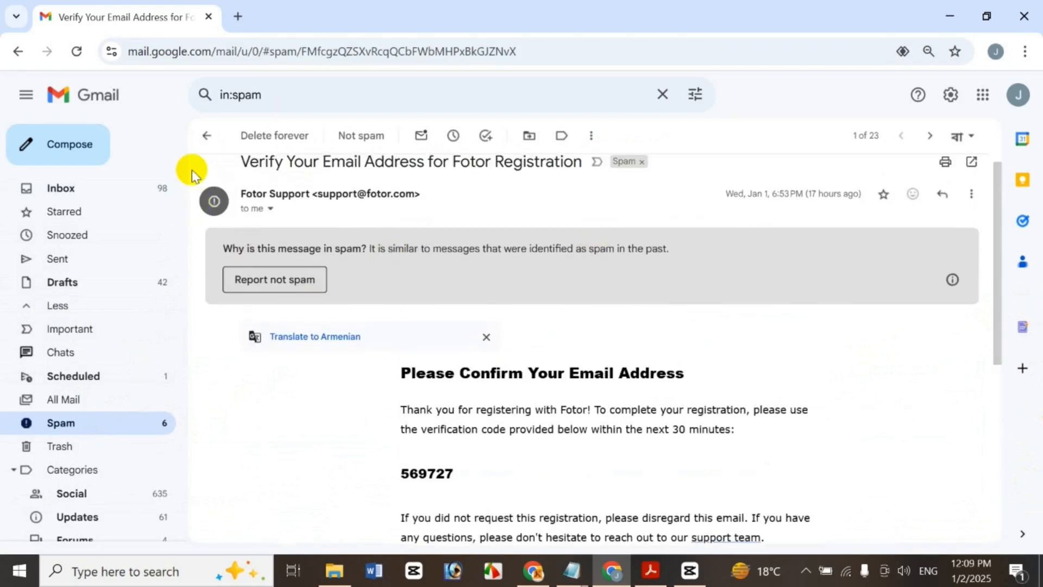
left_click(207, 129)
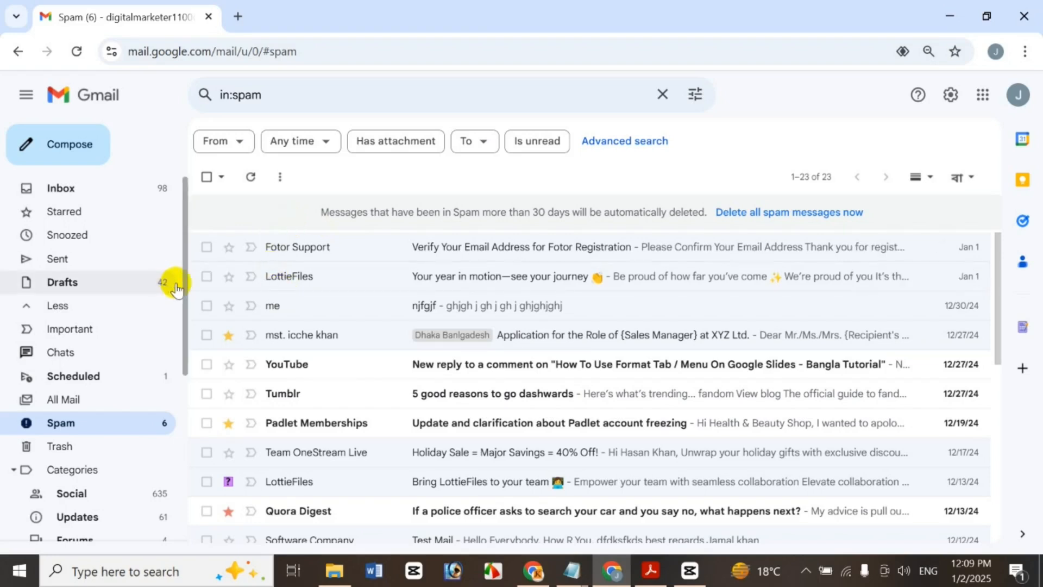
left_click(206, 276)
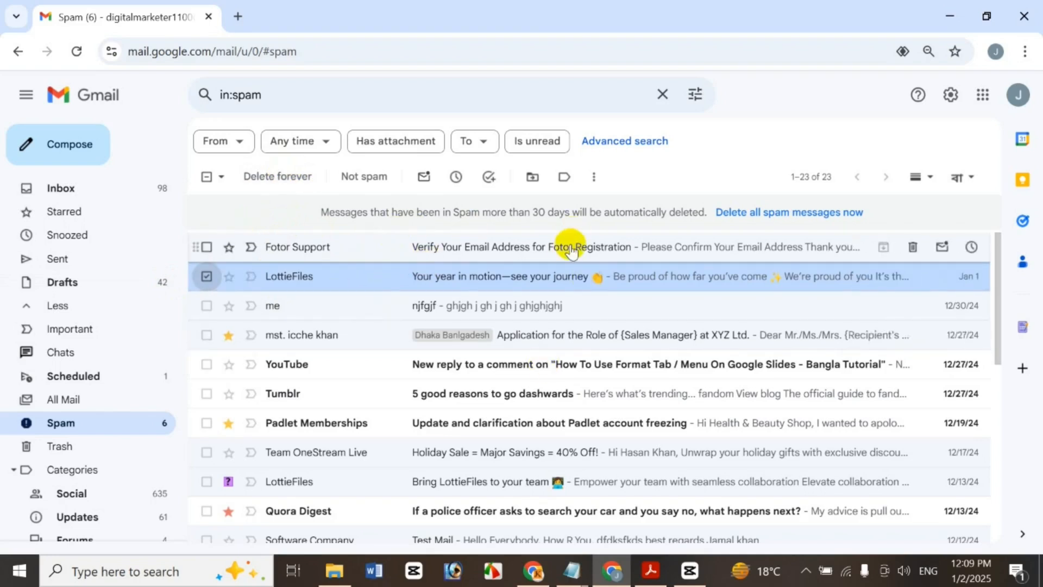
Delete the LottieFiles message forever, then select njfgjf and glance at its actions menu
left_click(289, 185)
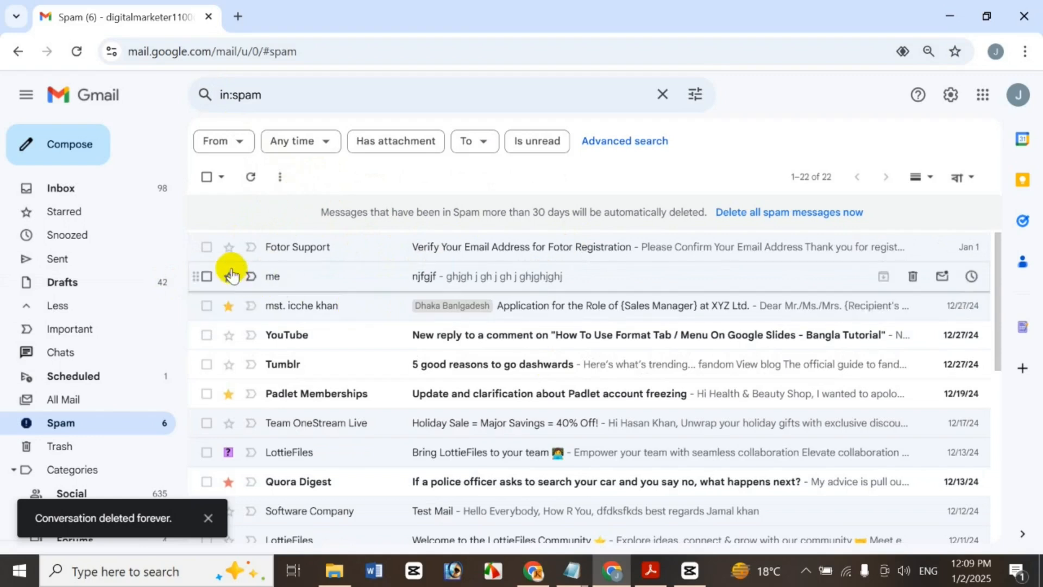
left_click(204, 277)
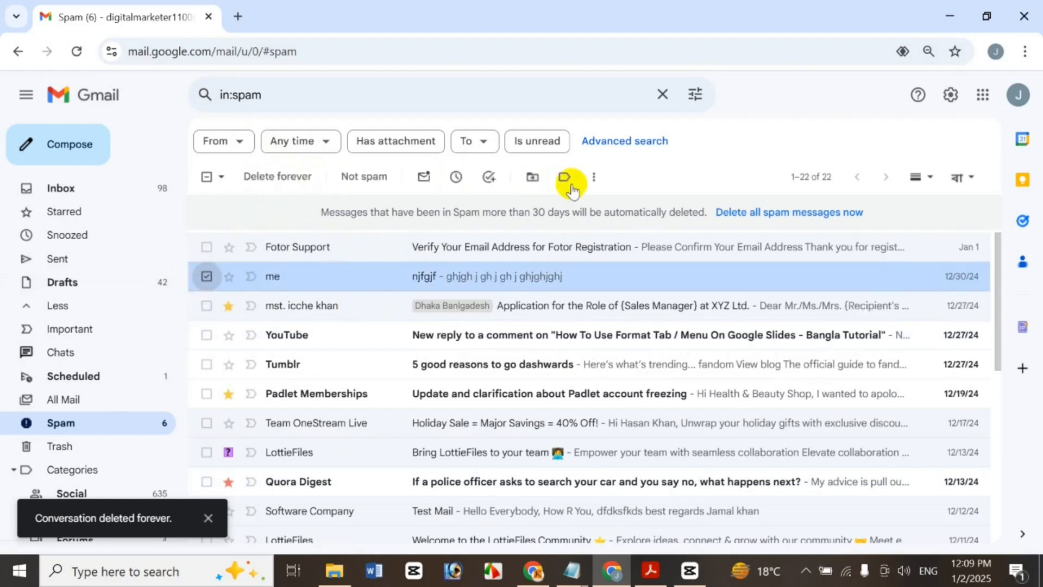
right_click(310, 272)
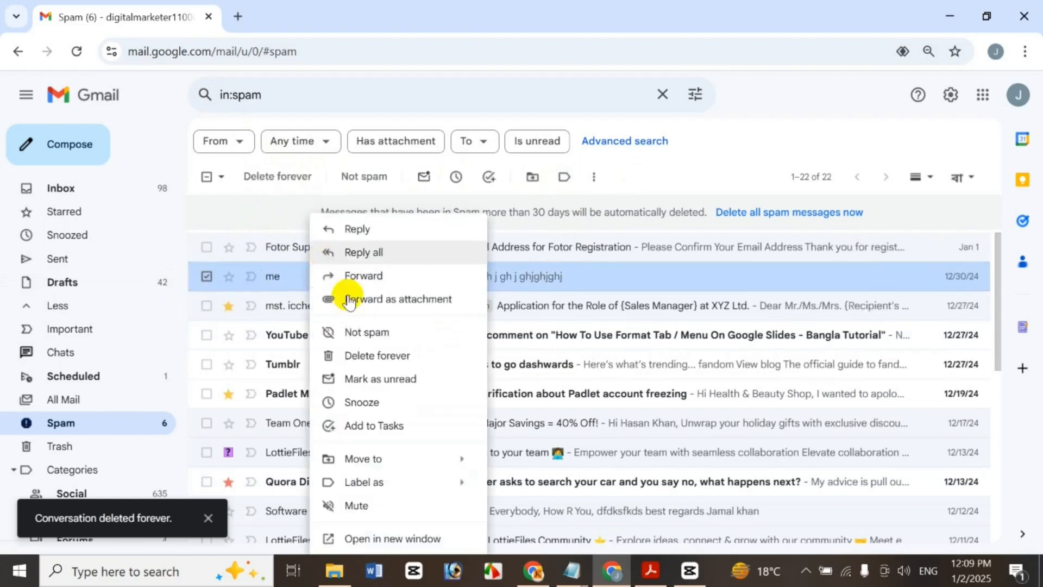
left_click(728, 138)
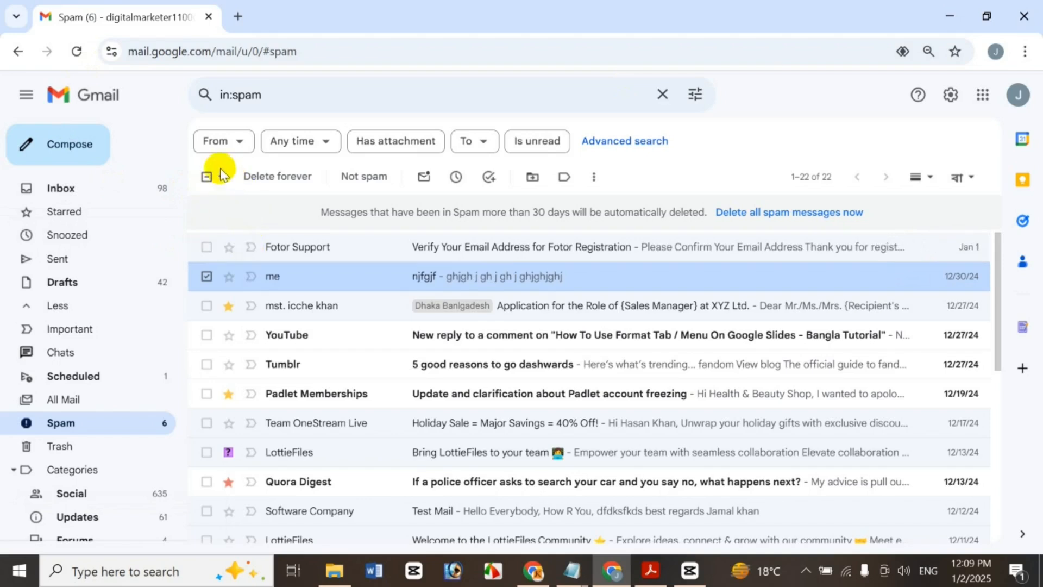
left_click(199, 178)
left_click(207, 176)
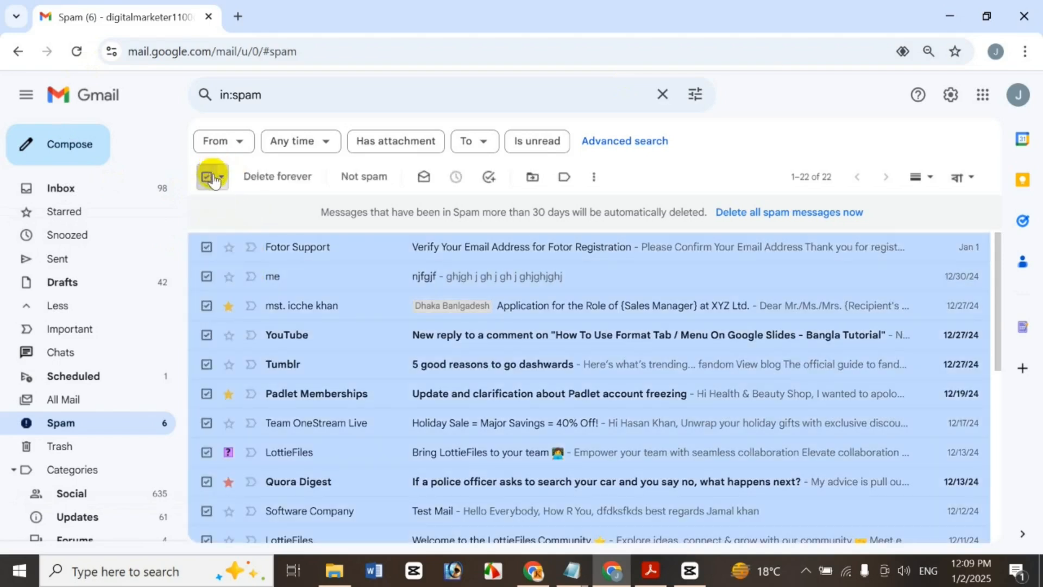
left_click(208, 178)
left_click(220, 178)
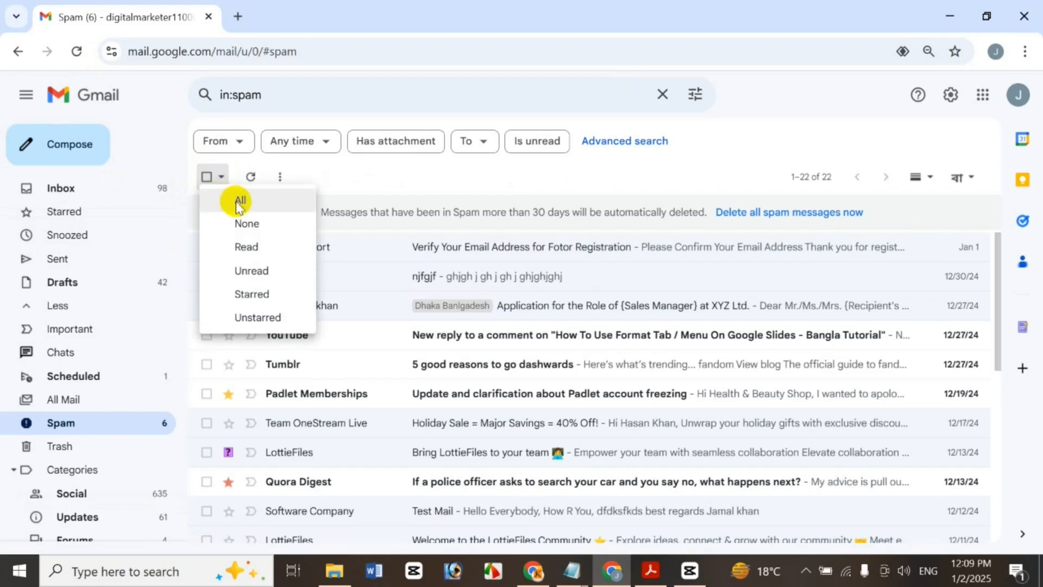
left_click(235, 200)
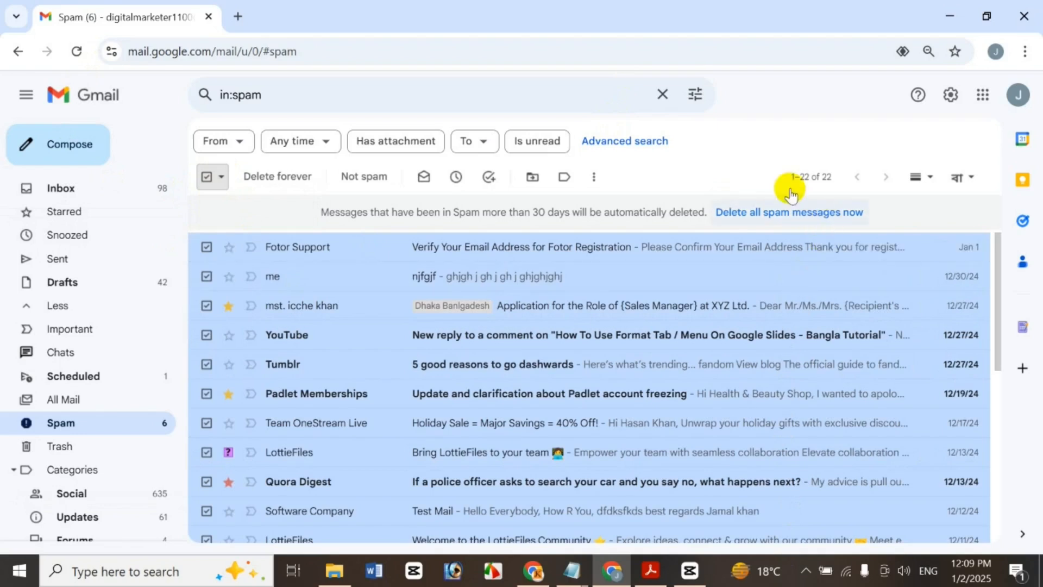
left_click(222, 177)
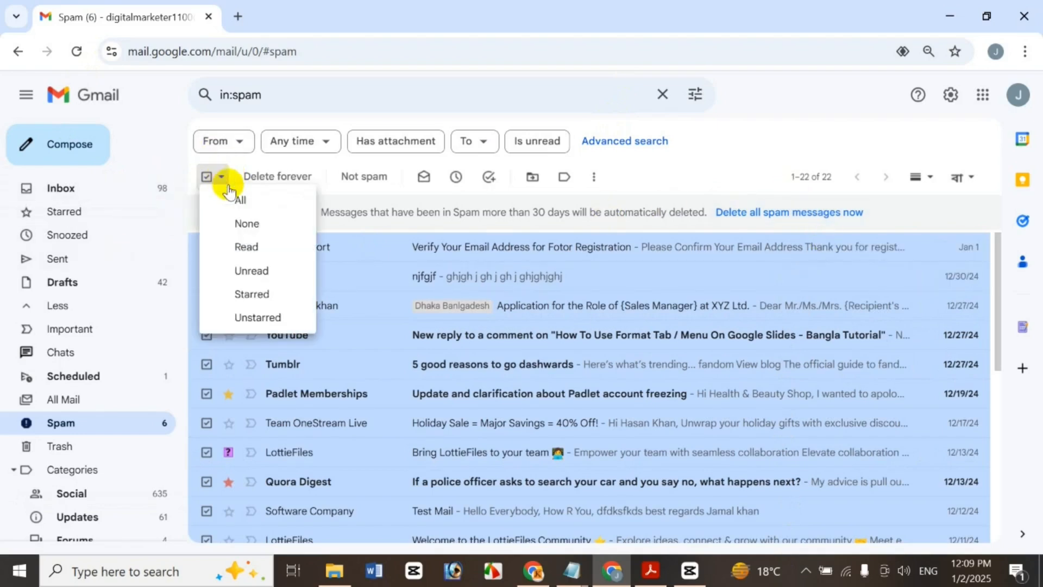
left_click(252, 219)
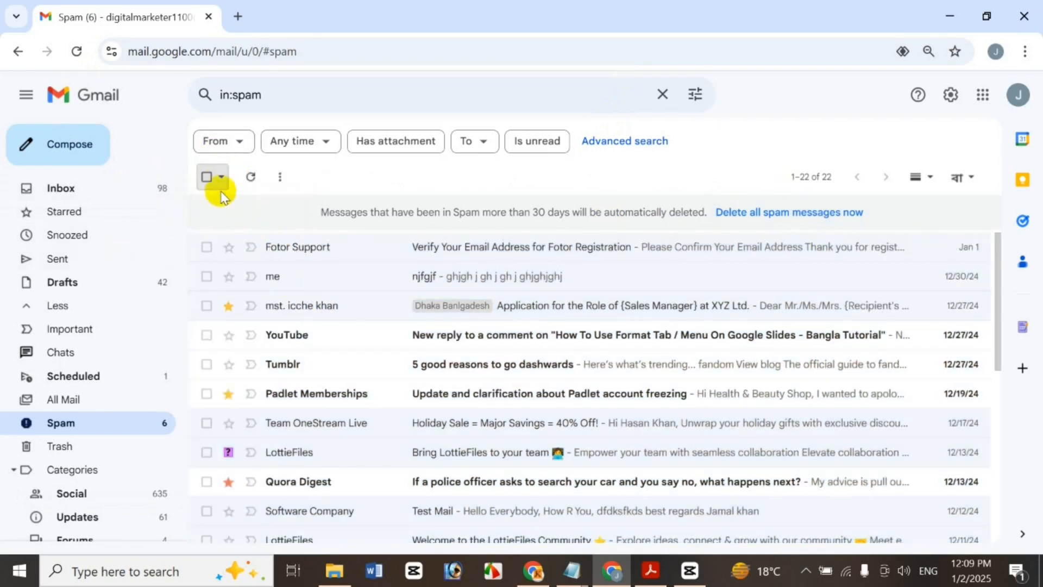
left_click(224, 178)
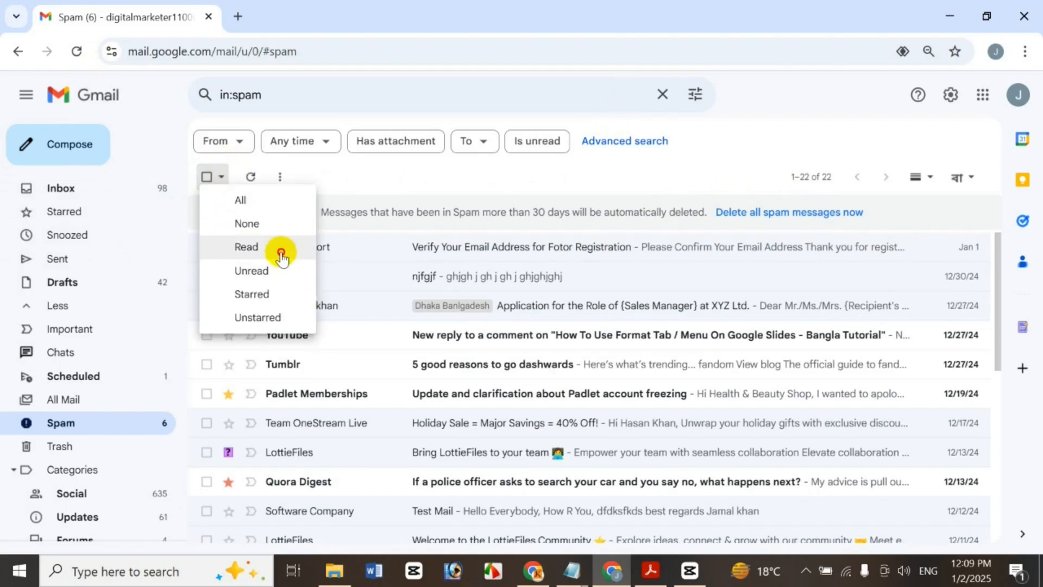
left_click(280, 246)
left_click_drag(997, 325, 969, 287)
left_click(225, 178)
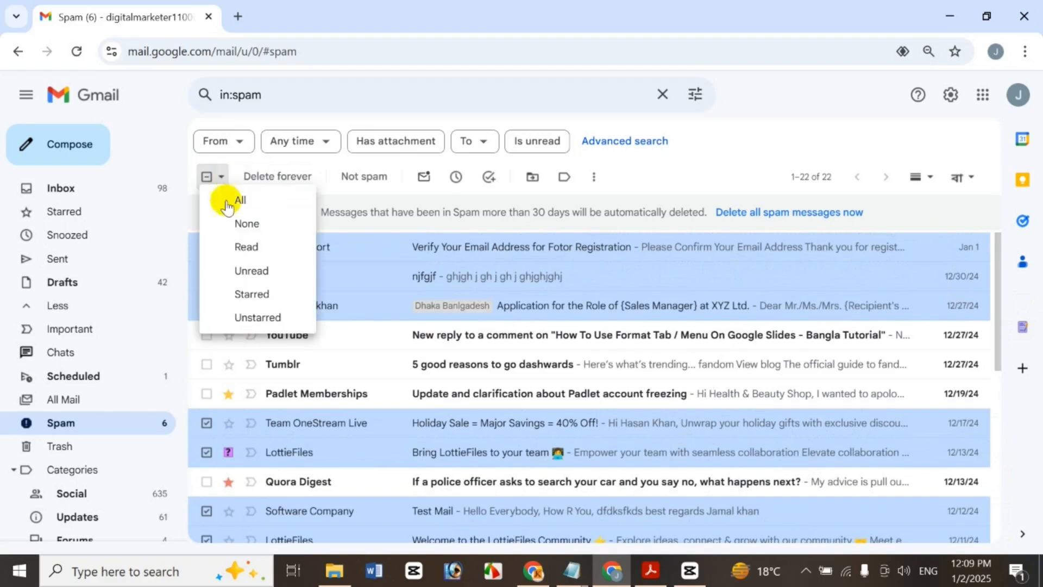
left_click(255, 270)
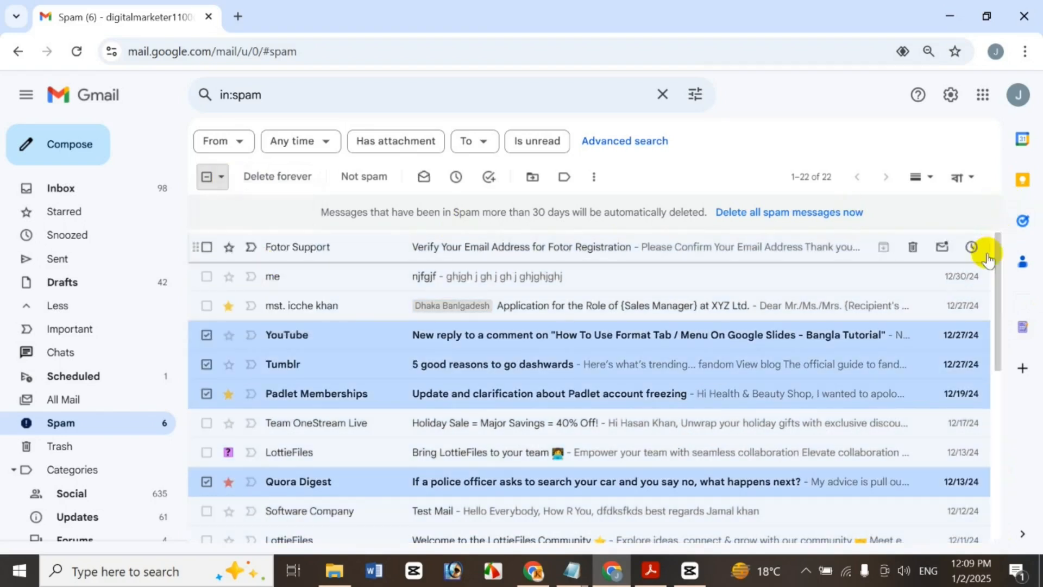
left_click_drag(995, 256, 992, 197)
left_click(220, 183)
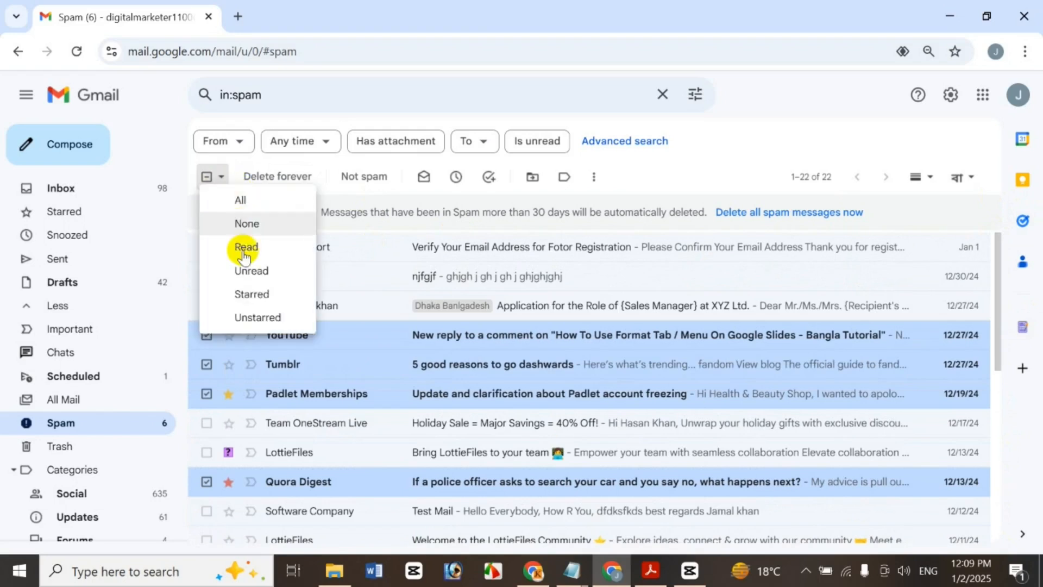
left_click(274, 300)
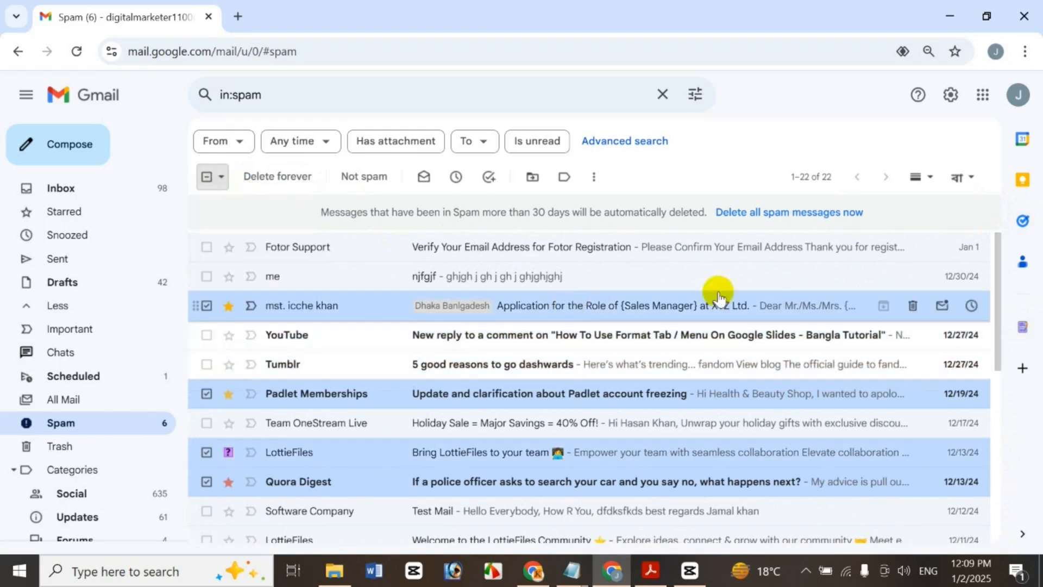
left_click_drag(993, 330, 978, 261)
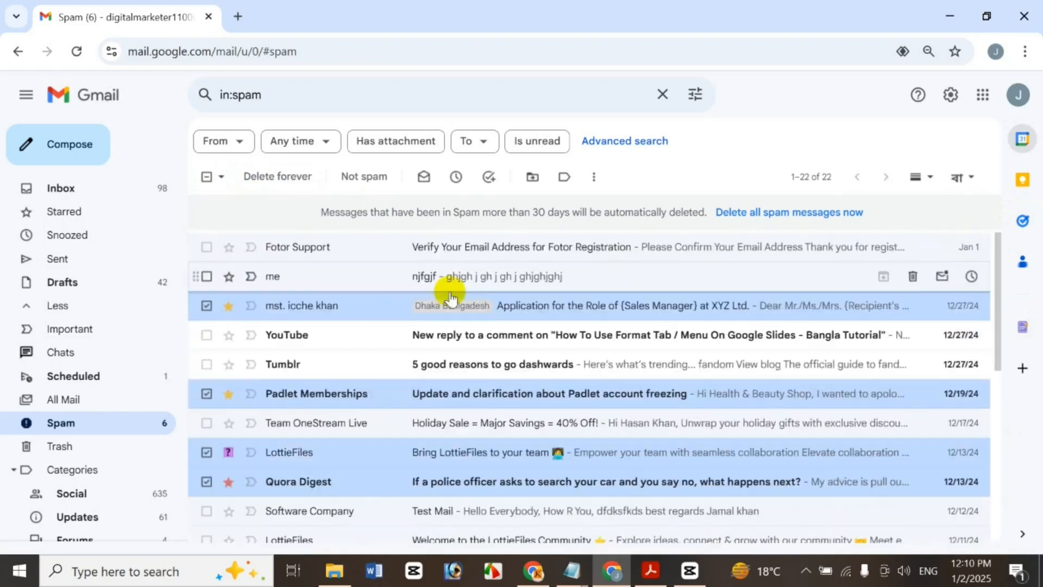
left_click(220, 178)
left_click(271, 319)
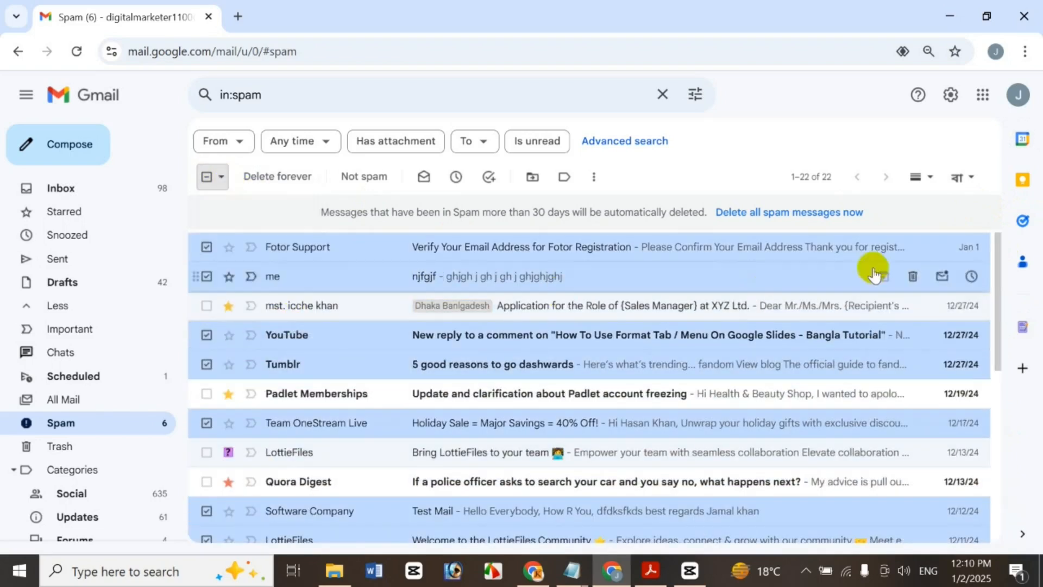
left_click_drag(996, 302, 986, 258)
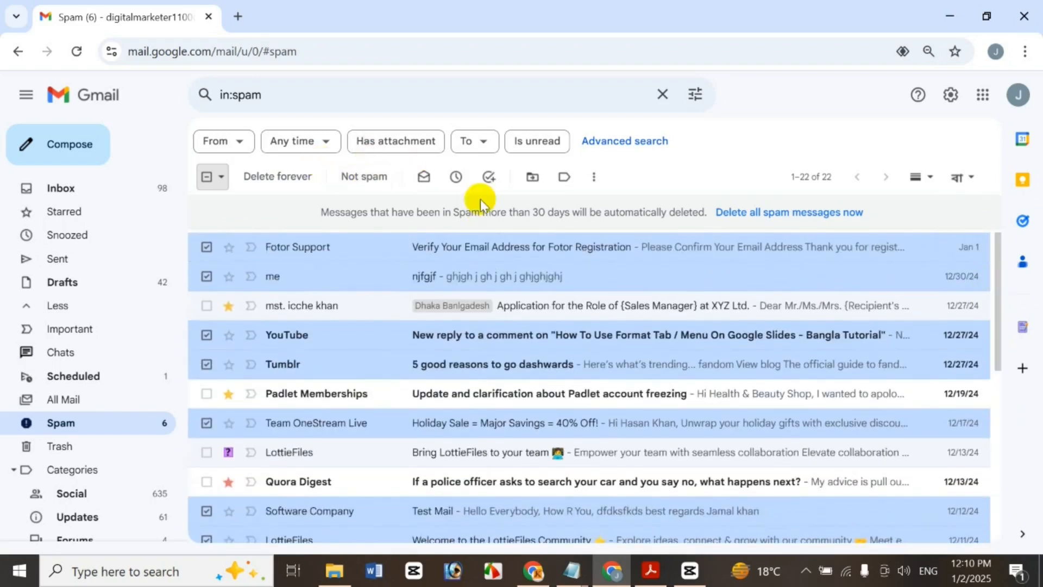
left_click(223, 176)
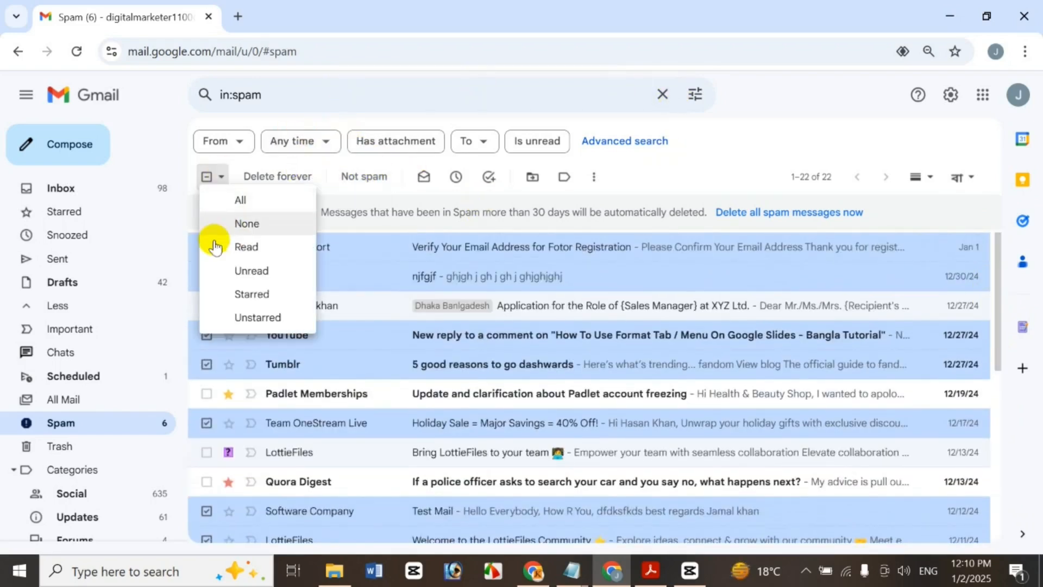
left_click(272, 222)
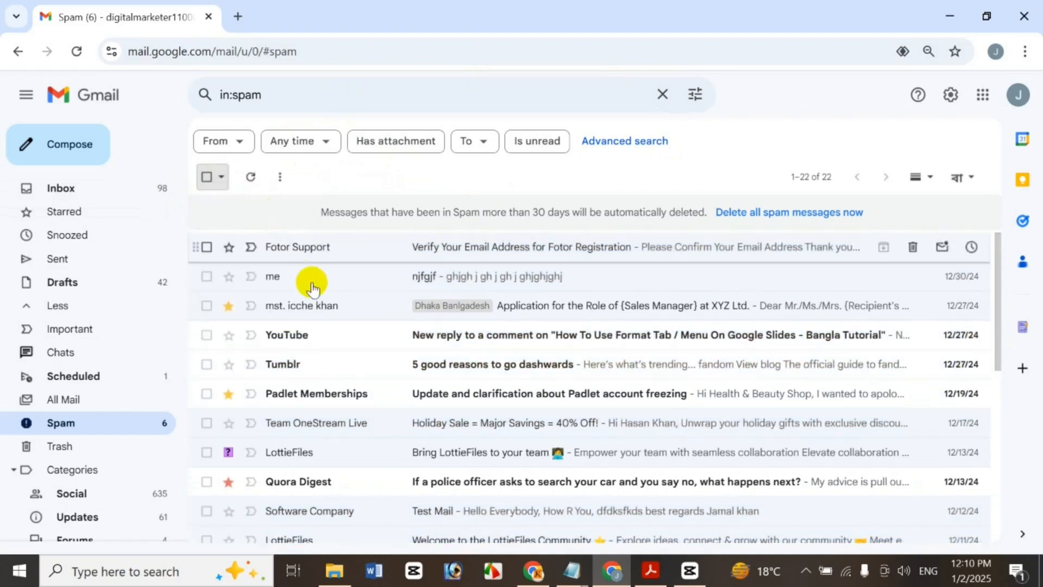
left_click(206, 278)
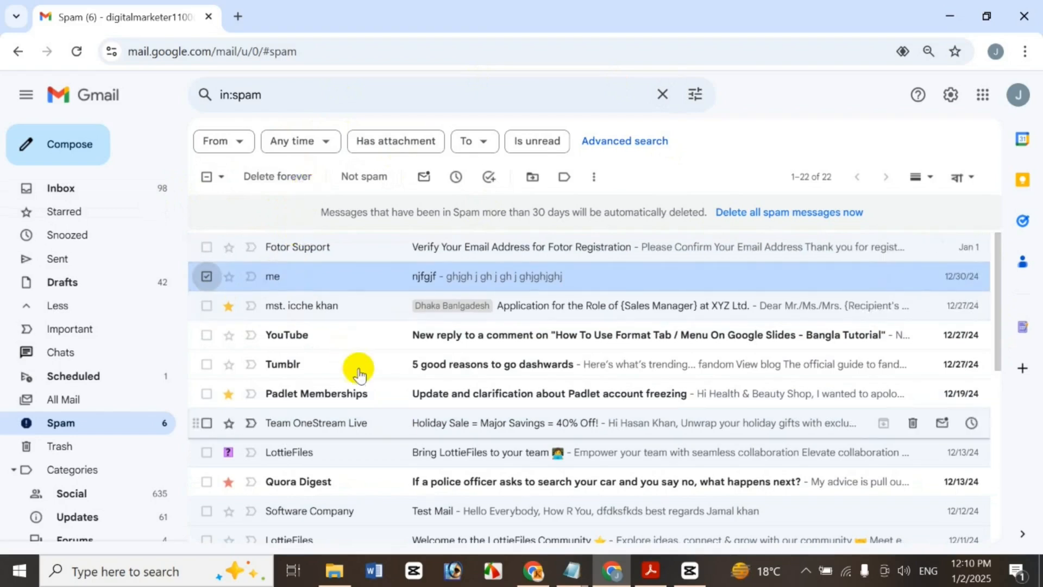
Check the njfgjf message's actions menu twice, then also select the Sales Manager application message
right_click(365, 277)
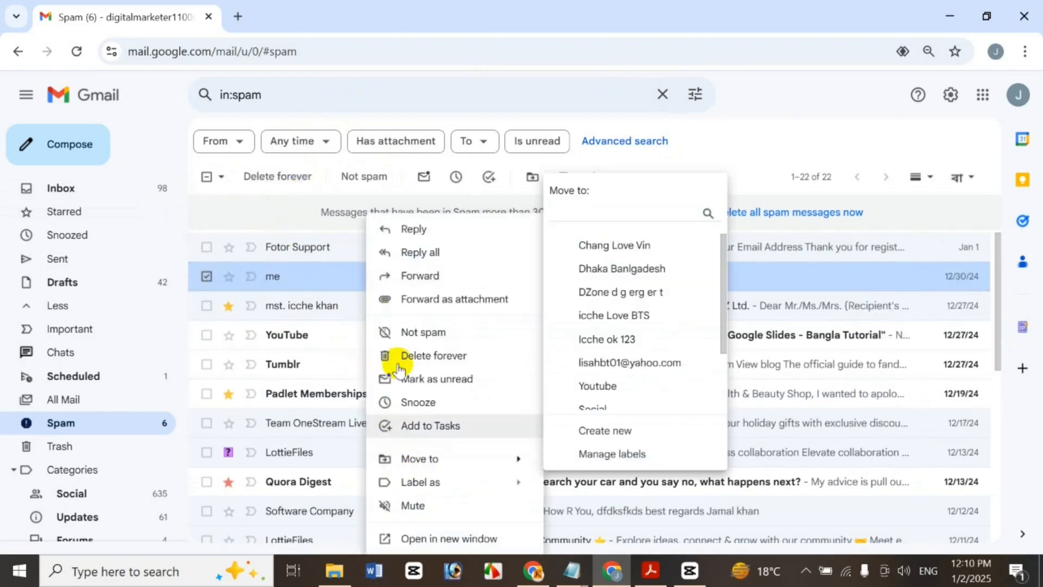
left_click(660, 214)
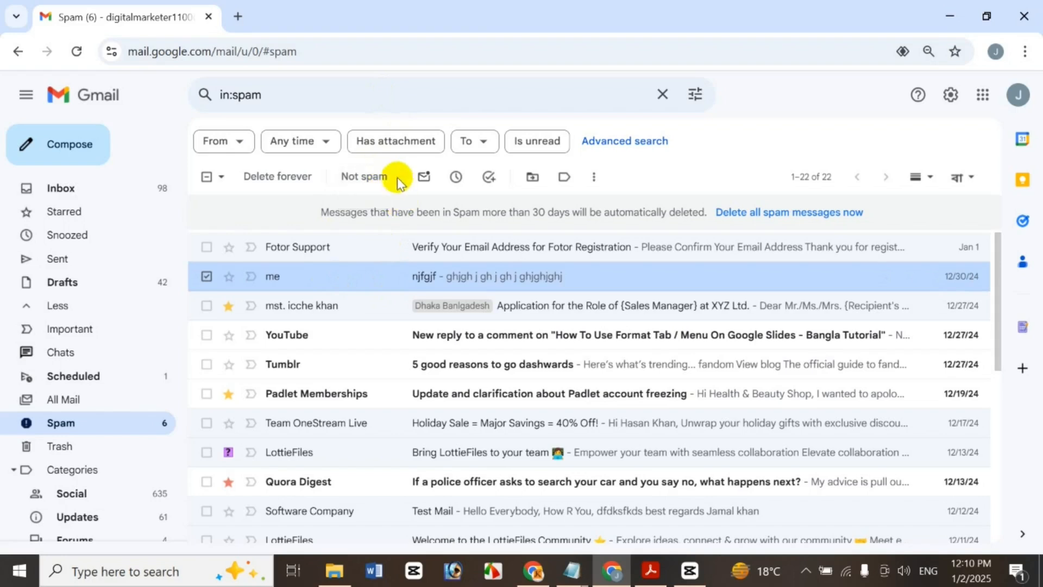
right_click(742, 276)
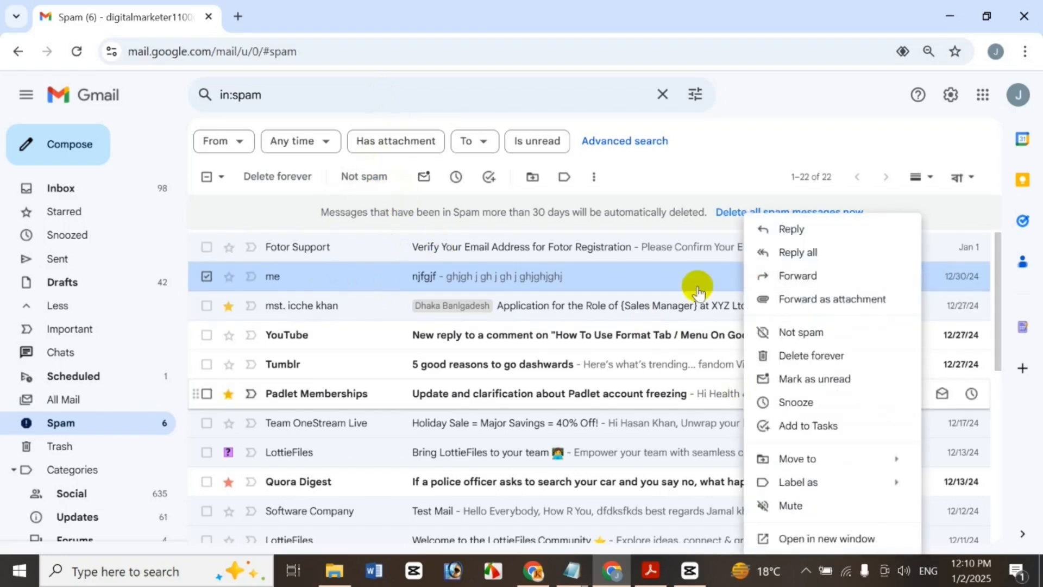
left_click(742, 168)
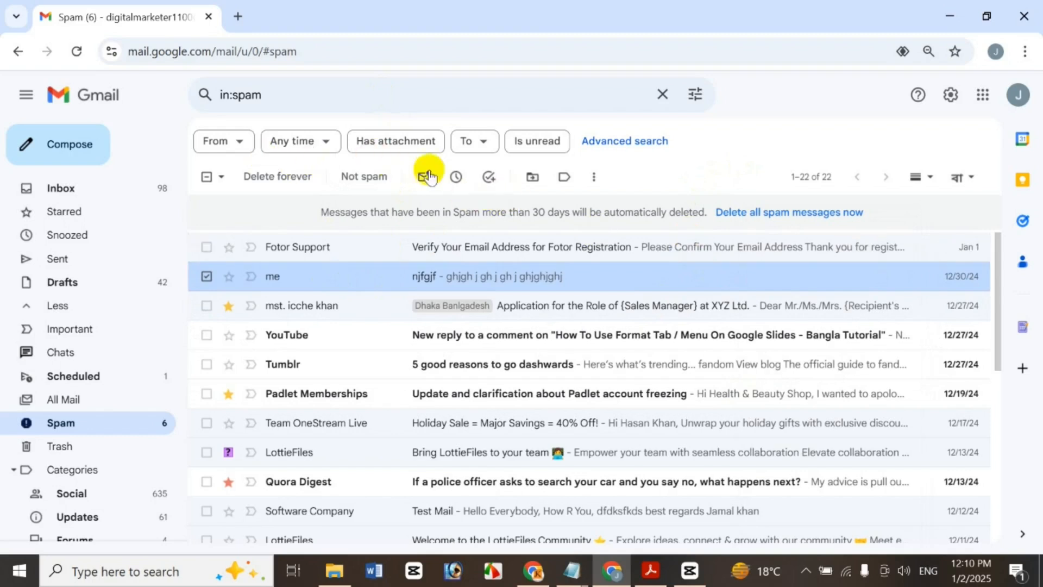
left_click(205, 306)
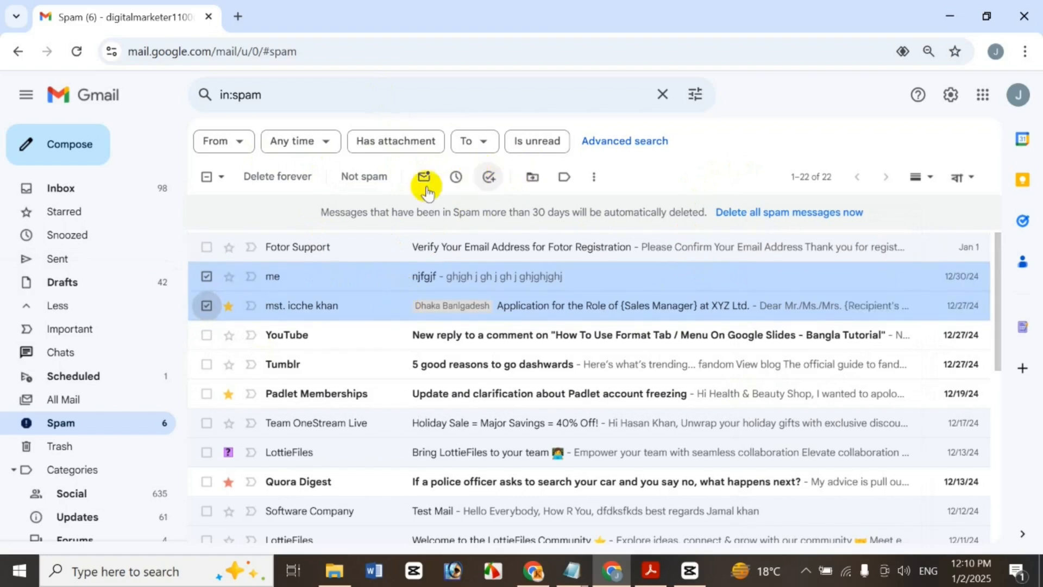
Mark the two selected messages unread and back to read, then select all Read conversations
left_click(425, 177)
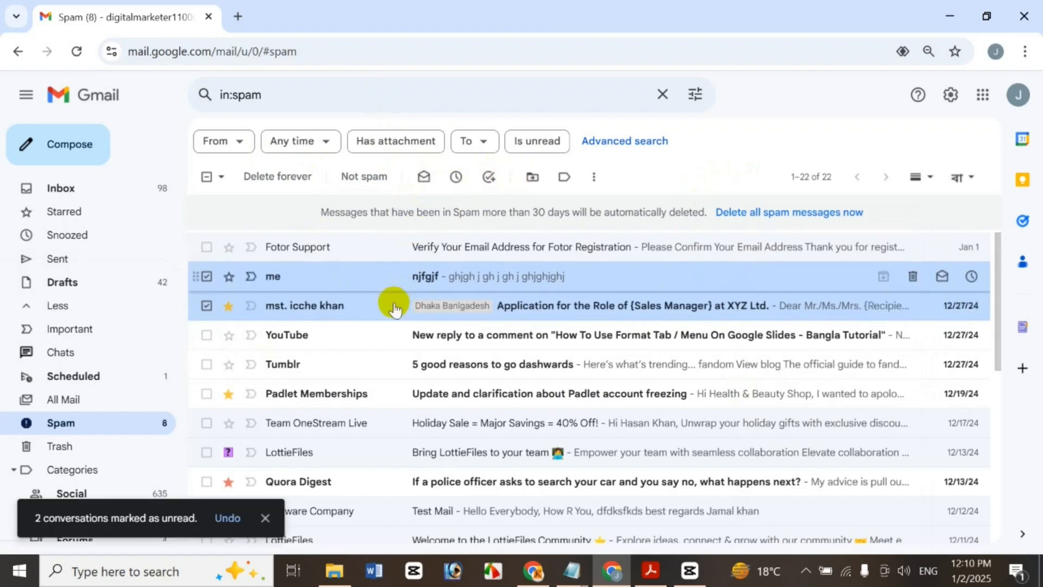
left_click(424, 178)
left_click(223, 186)
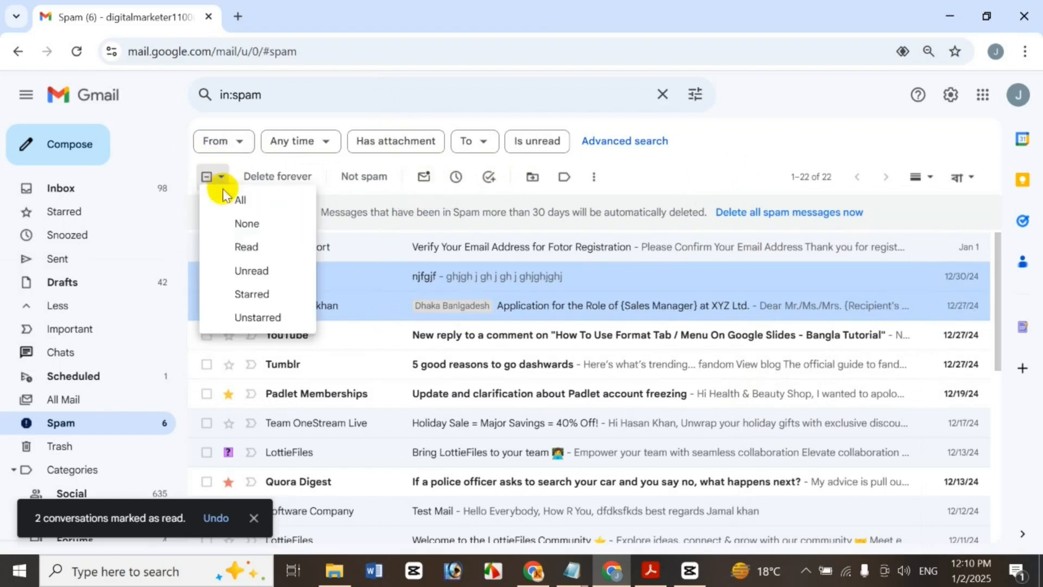
left_click(267, 251)
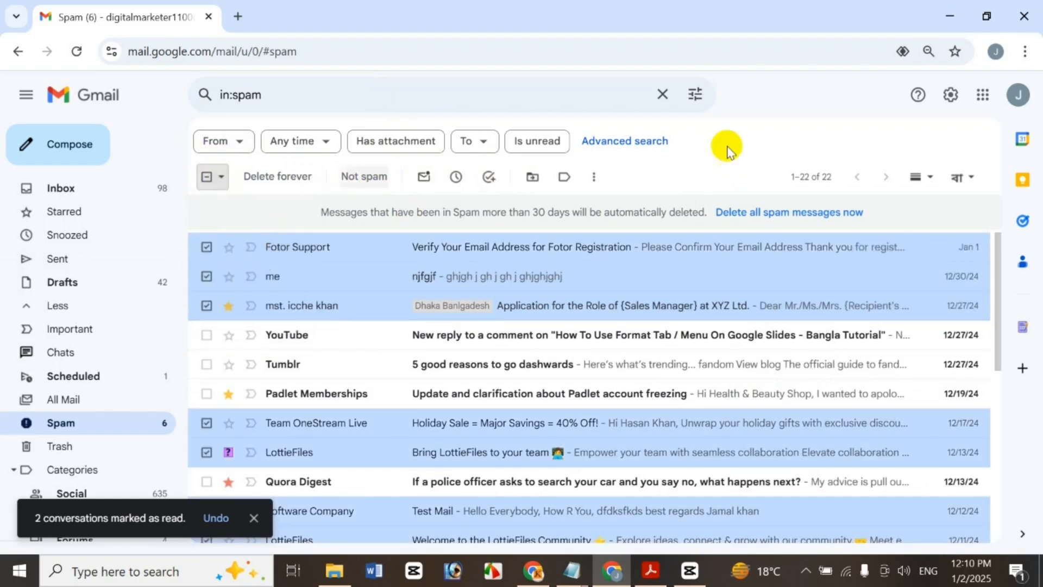
Mark the 16 read conversations unread and read again, then select only njfgjf from me
left_click_drag(997, 269, 978, 252)
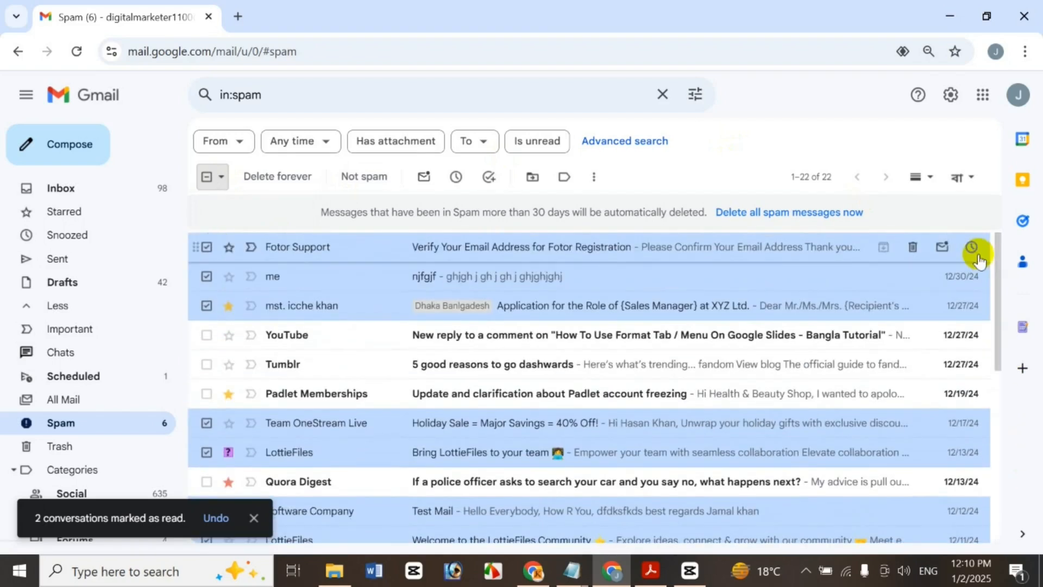
left_click(423, 179)
left_click(423, 179)
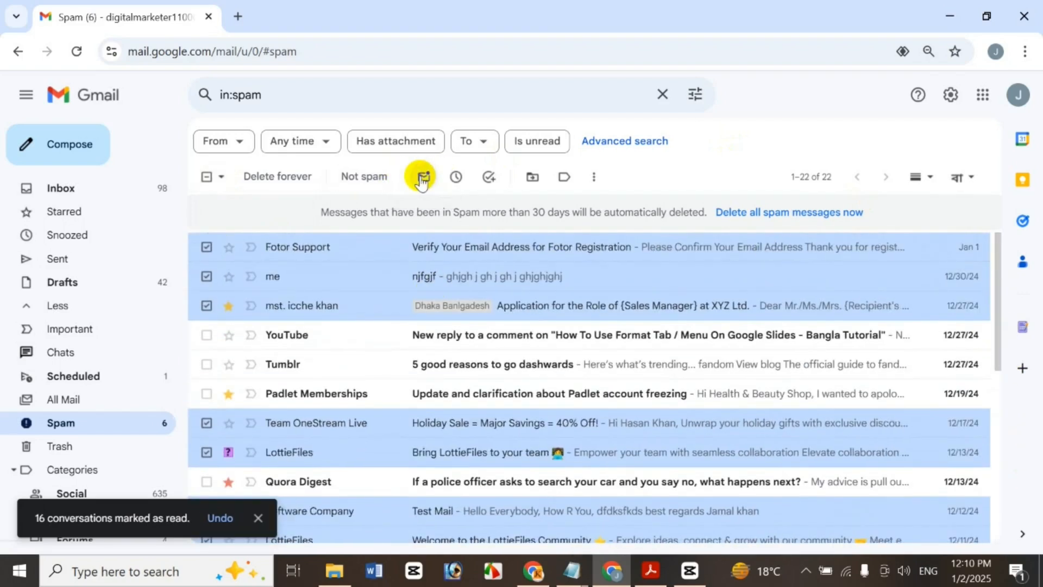
left_click(208, 179)
left_click(207, 276)
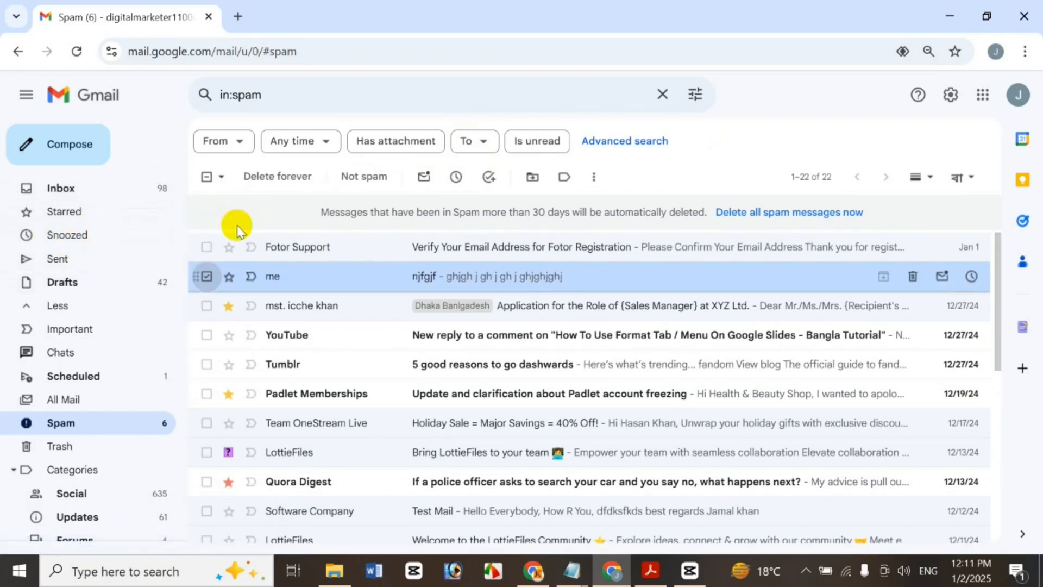
Preview the Snooze options and njfgjf's actions menu unused, then add njfgjf to Tasks
left_click(464, 184)
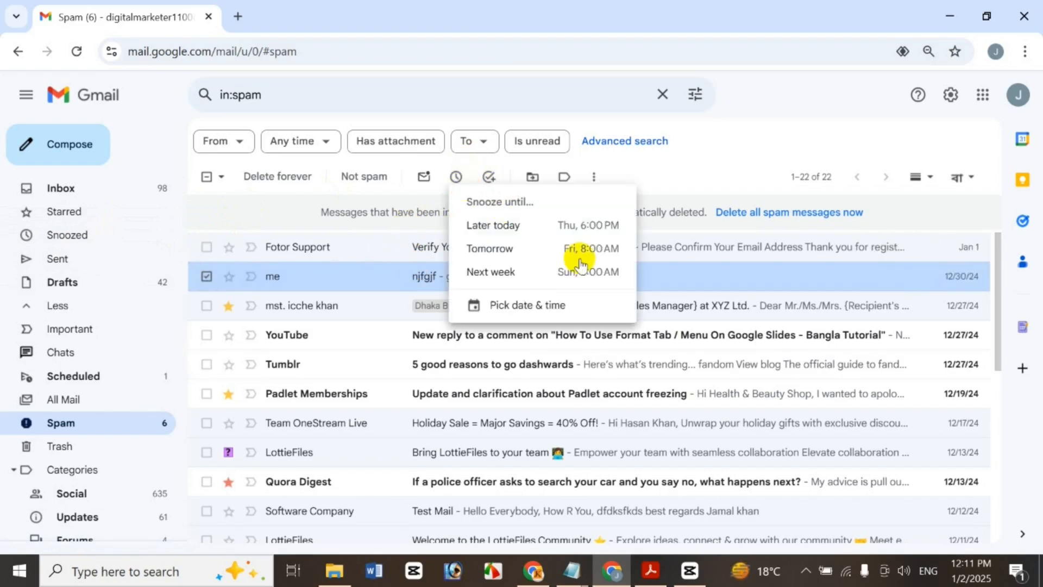
left_click(674, 163)
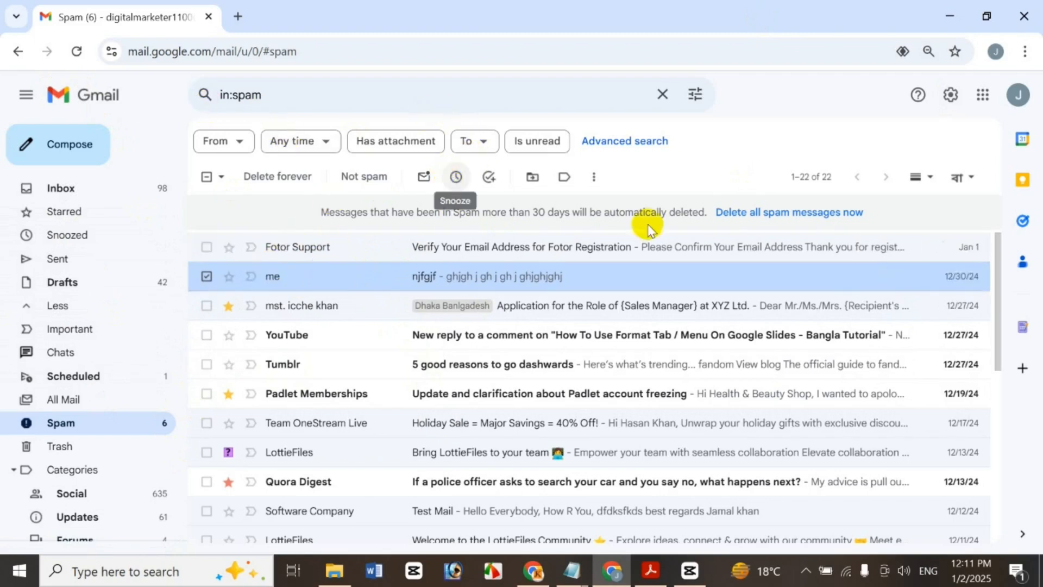
right_click(626, 283)
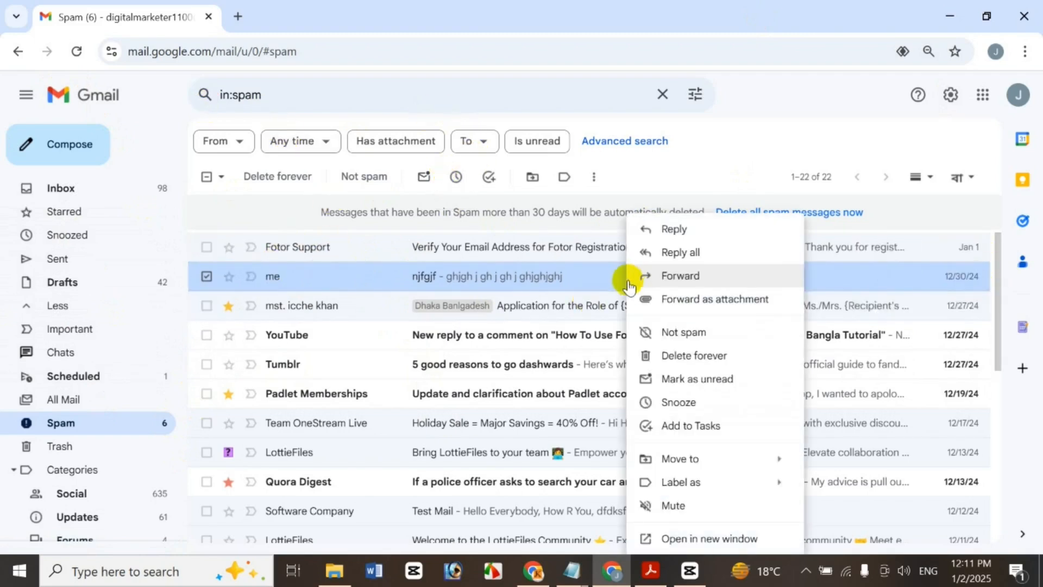
left_click(651, 180)
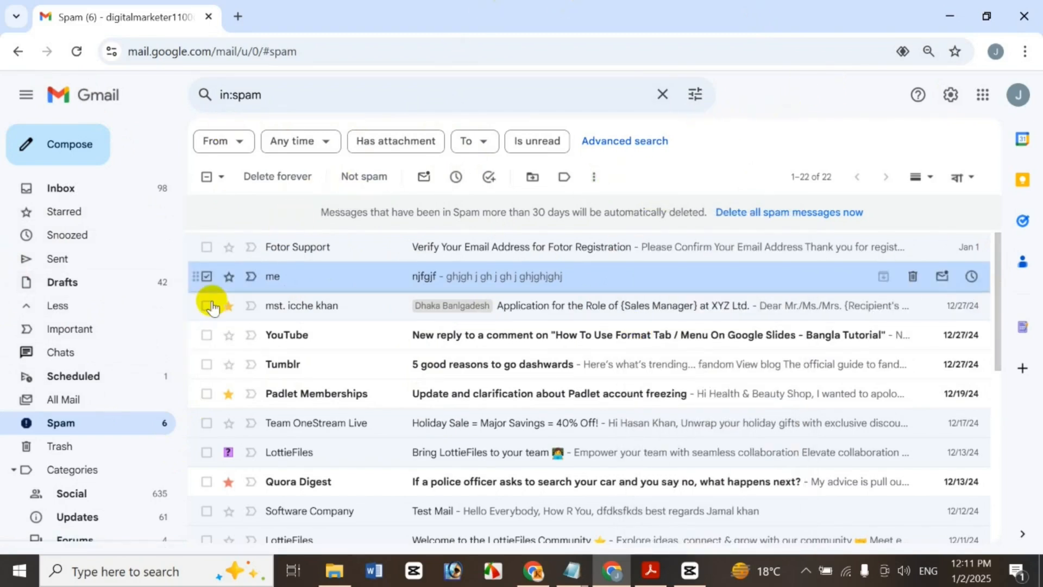
left_click(490, 177)
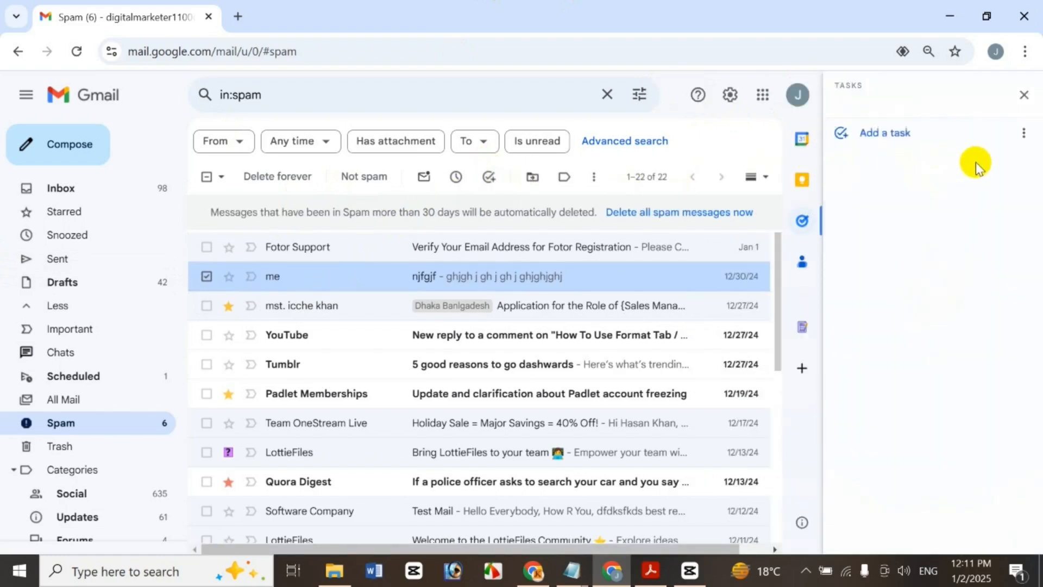
Create a new task list named hgh in the Tasks panel
left_click_drag(1038, 131, 1038, 81)
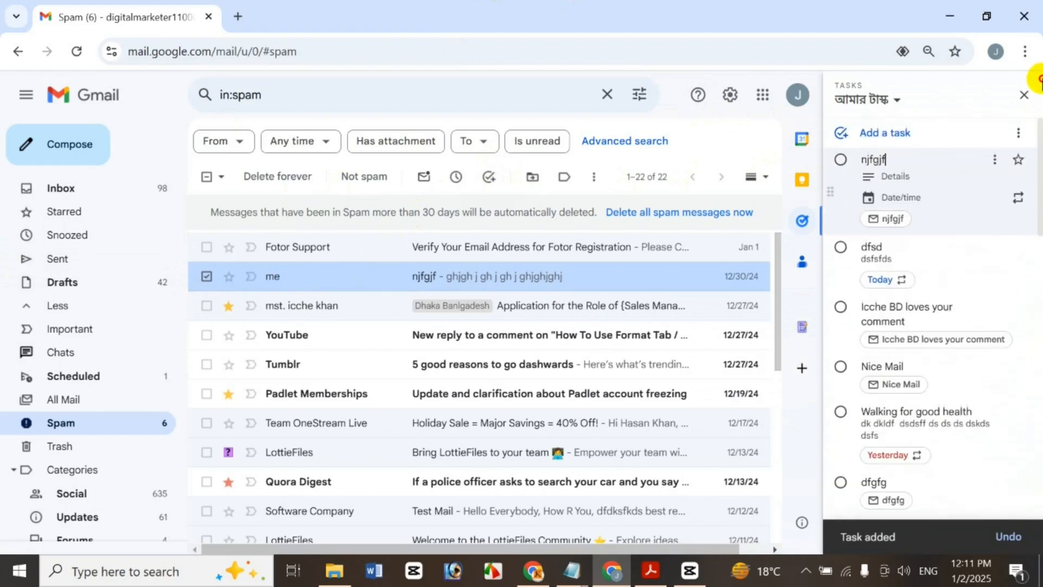
left_click(875, 100)
left_click(891, 296)
type("hgh")
key("Return")
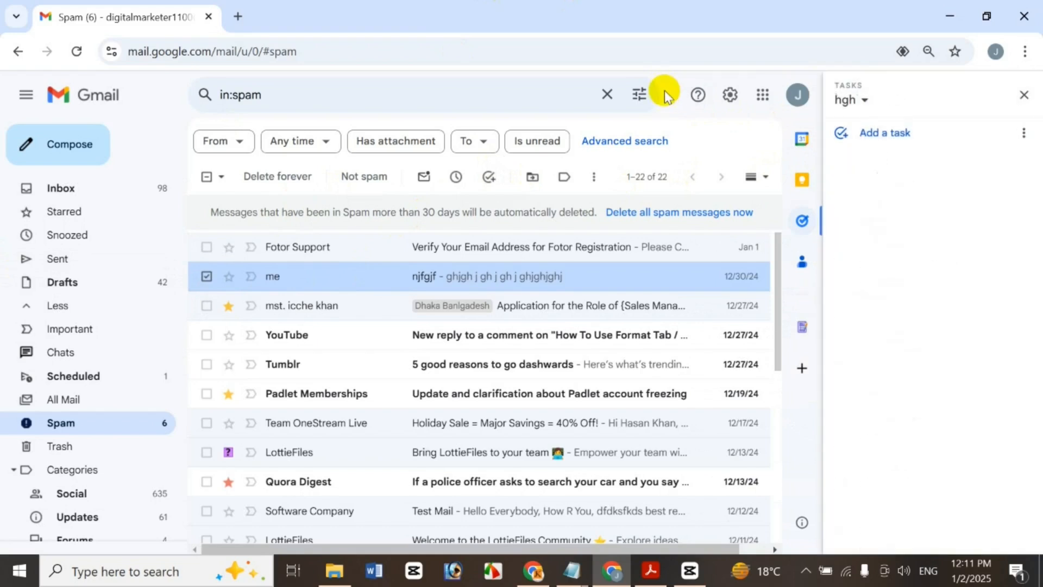
Turn the njfgjf, 5 good reasons, LottieFiles, Test Mail and Padlet account-freezing emails into hgh tasks
left_click_drag(573, 276, 995, 229)
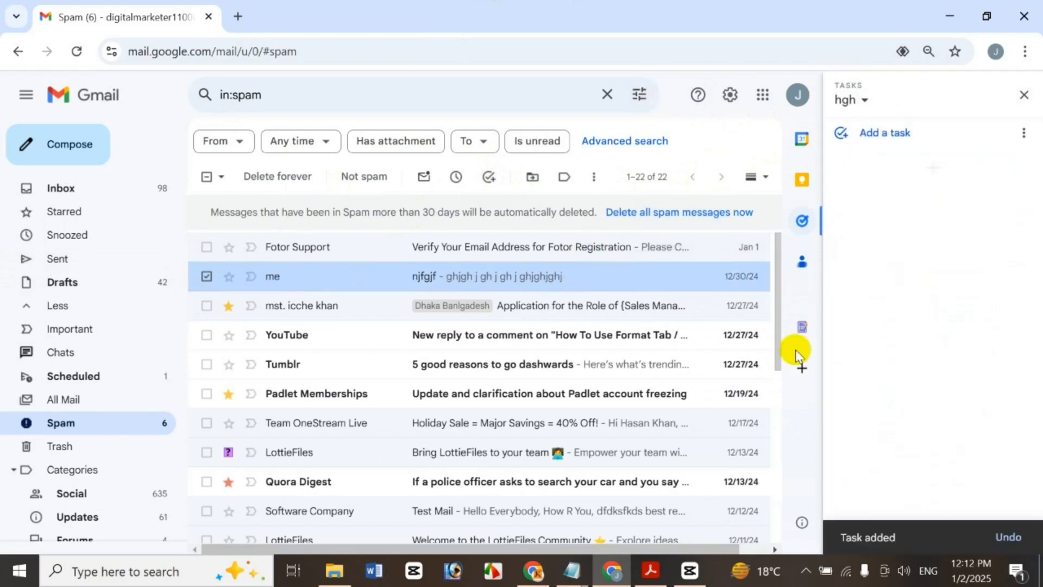
left_click_drag(429, 367, 1026, 174)
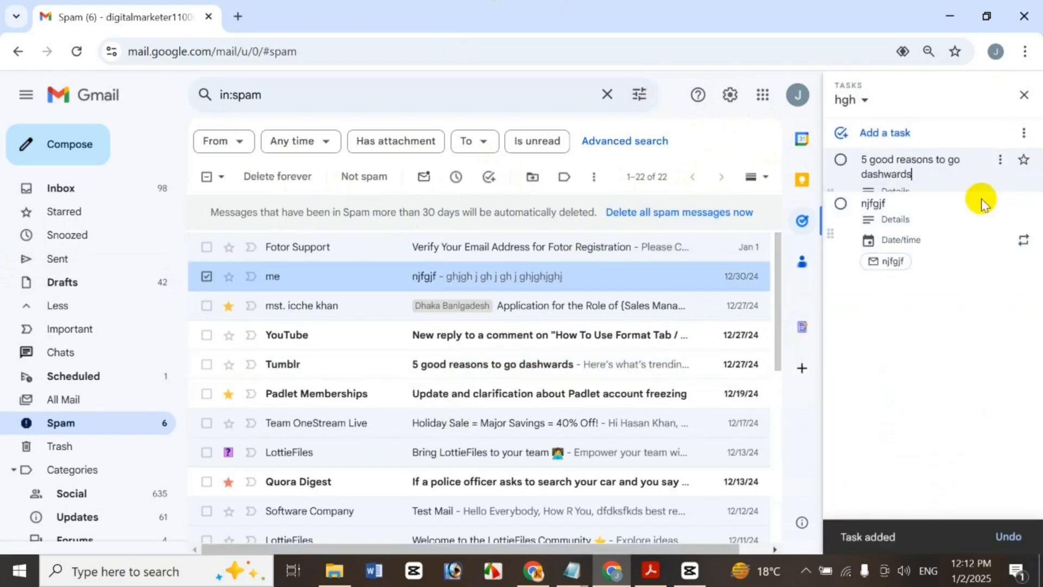
left_click_drag(531, 461, 819, 277)
left_click_drag(997, 174, 992, 180)
left_click_drag(528, 510, 918, 177)
left_click_drag(618, 341, 958, 142)
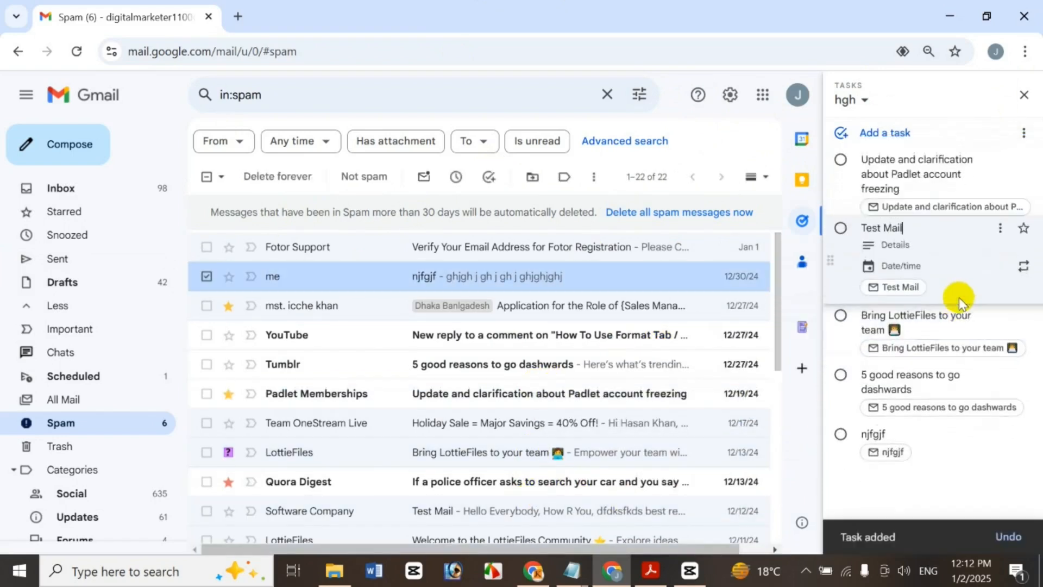
Star the Padlet account-freezing task and start a new blank task in hgh
left_click(943, 479)
left_click(1024, 159)
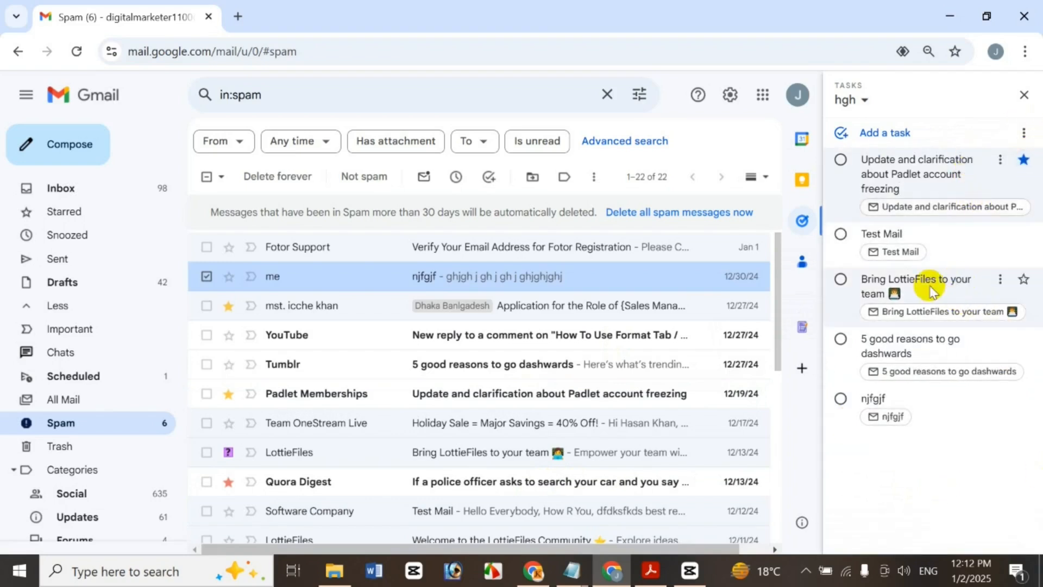
left_click(857, 101)
left_click(907, 113)
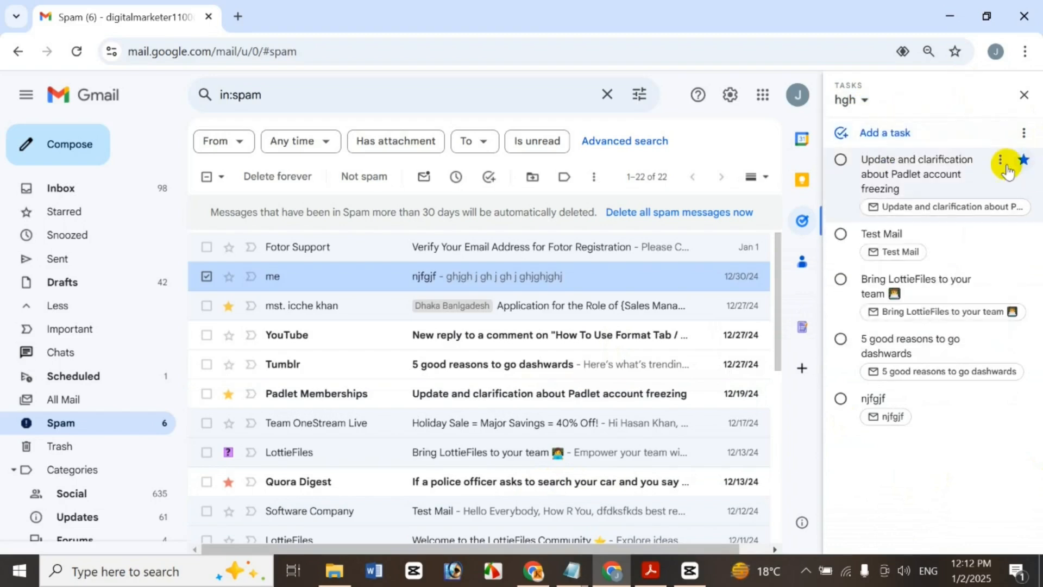
left_click(902, 133)
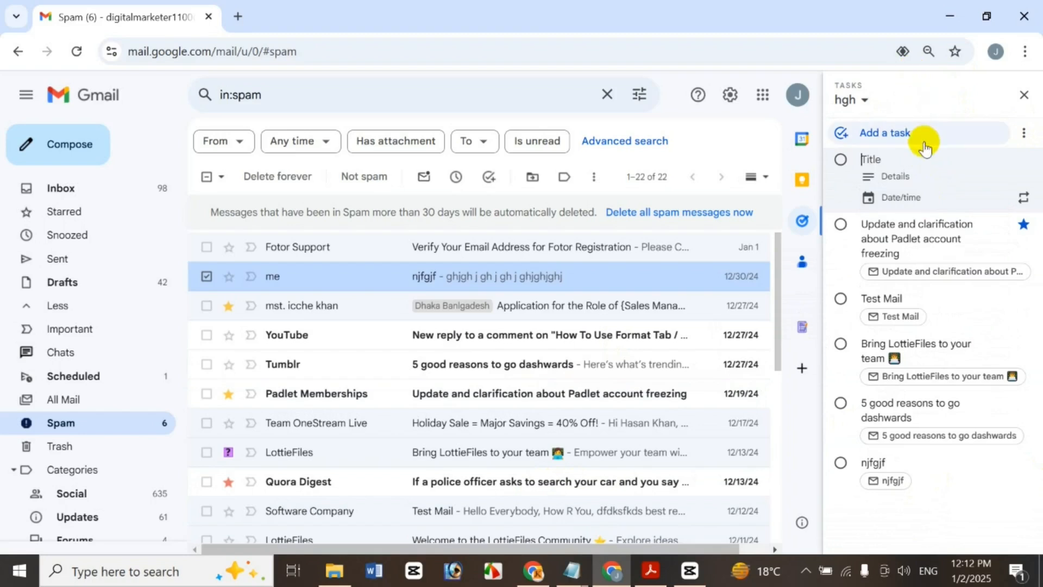
Add a task 'Hh' due the 16th at 11:00 AM, then delete it
type("Hh")
left_click(915, 199)
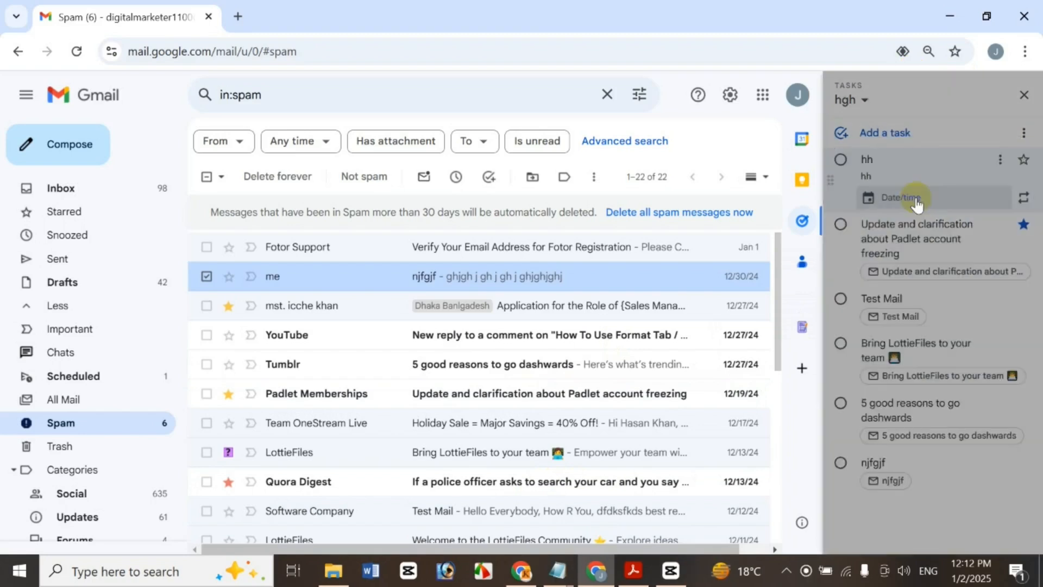
left_click(961, 267)
left_click(959, 368)
left_click(920, 269)
left_click(988, 463)
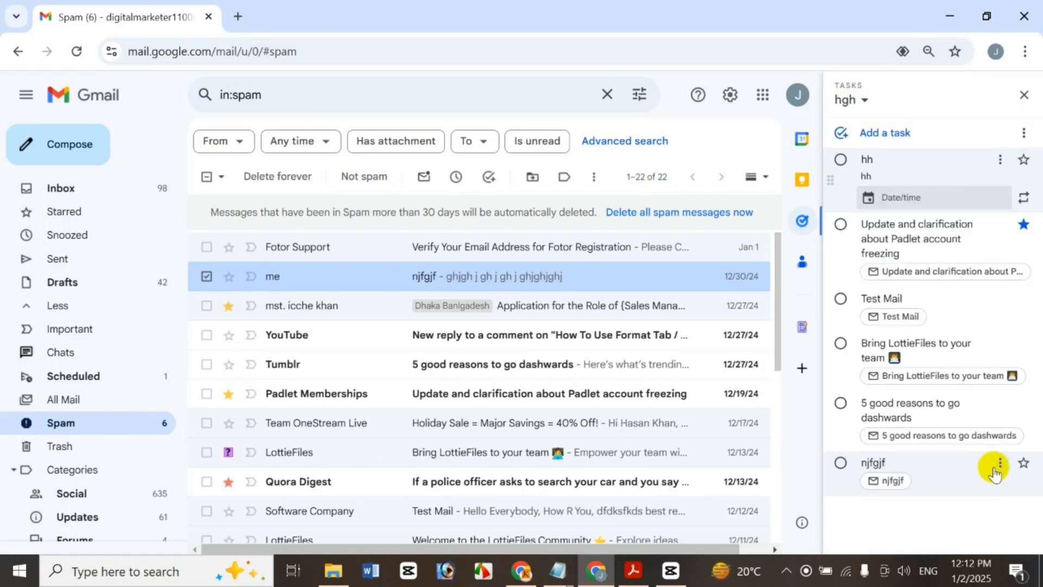
left_click(967, 101)
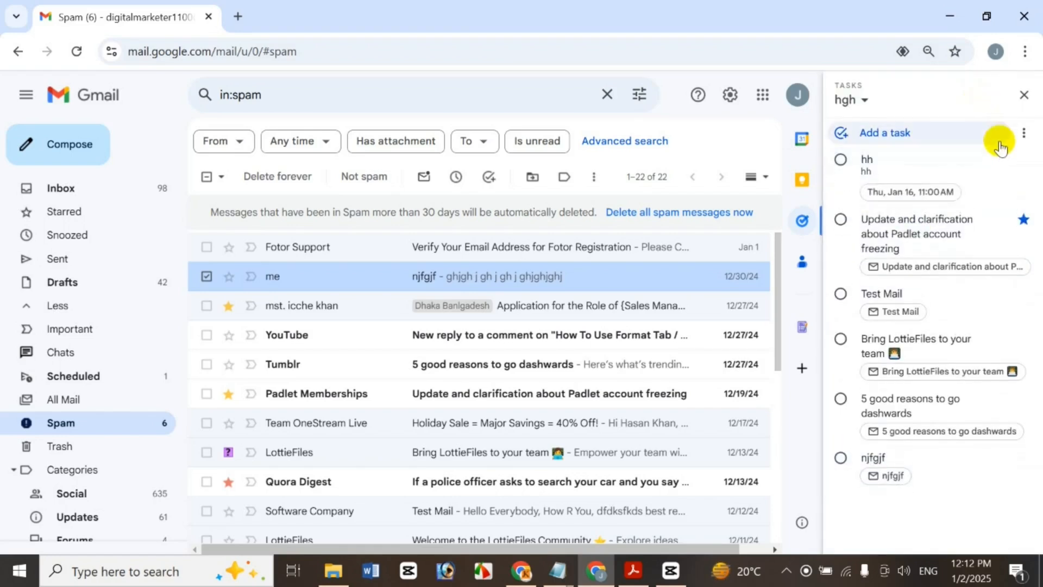
left_click(998, 160)
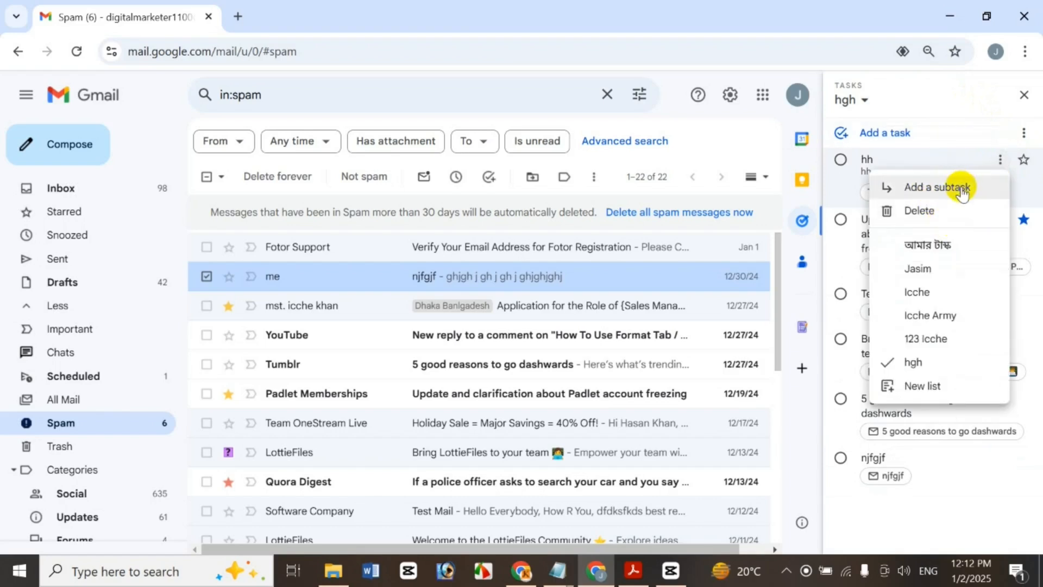
left_click(967, 214)
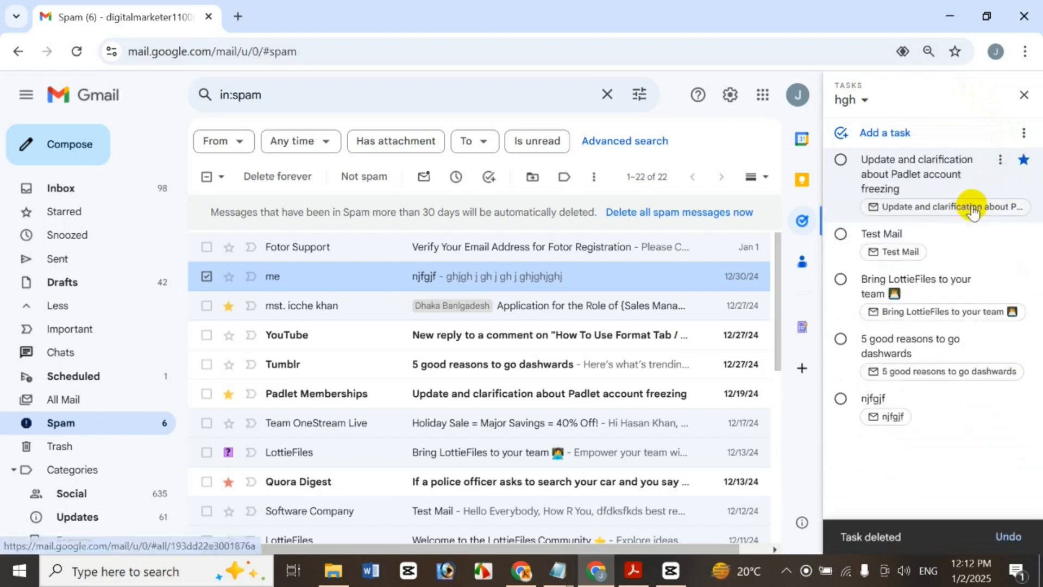
Add a '..' subtask dated Jan 23 under the Padlet task, then delete the subtask
left_click(997, 158)
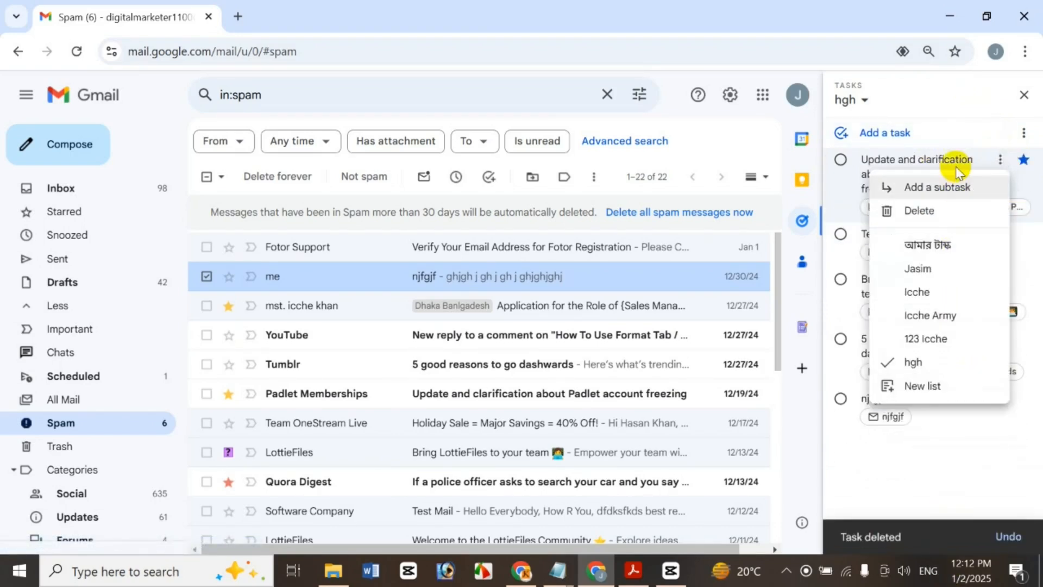
left_click(955, 192)
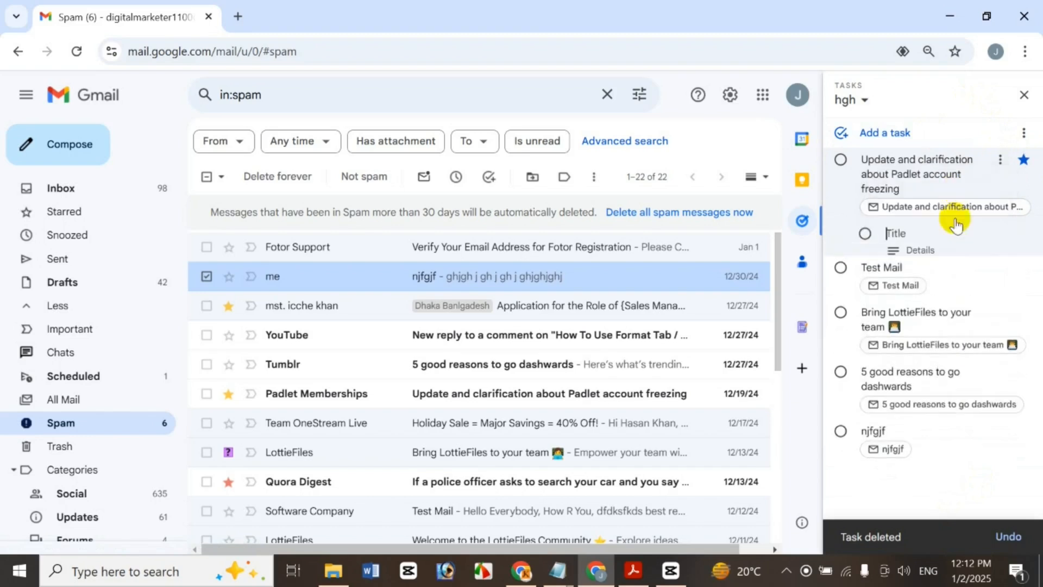
type("...")
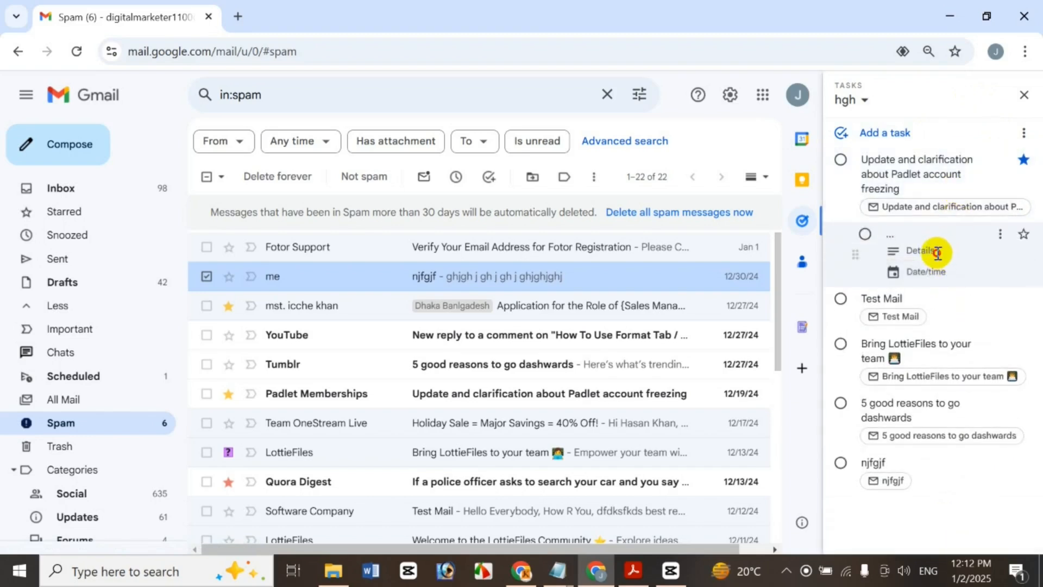
left_click(938, 252)
left_click(936, 274)
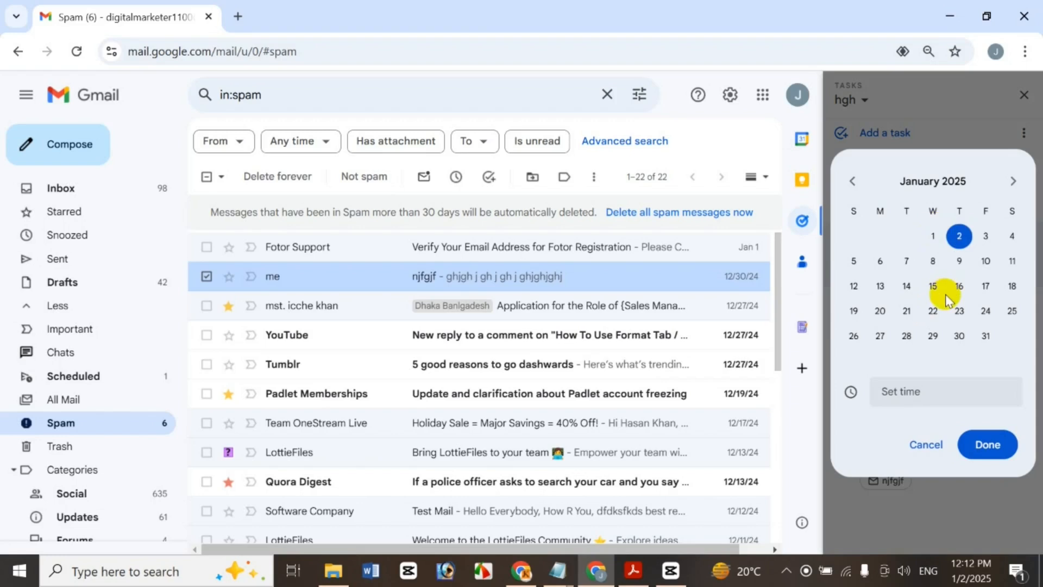
left_click(992, 449)
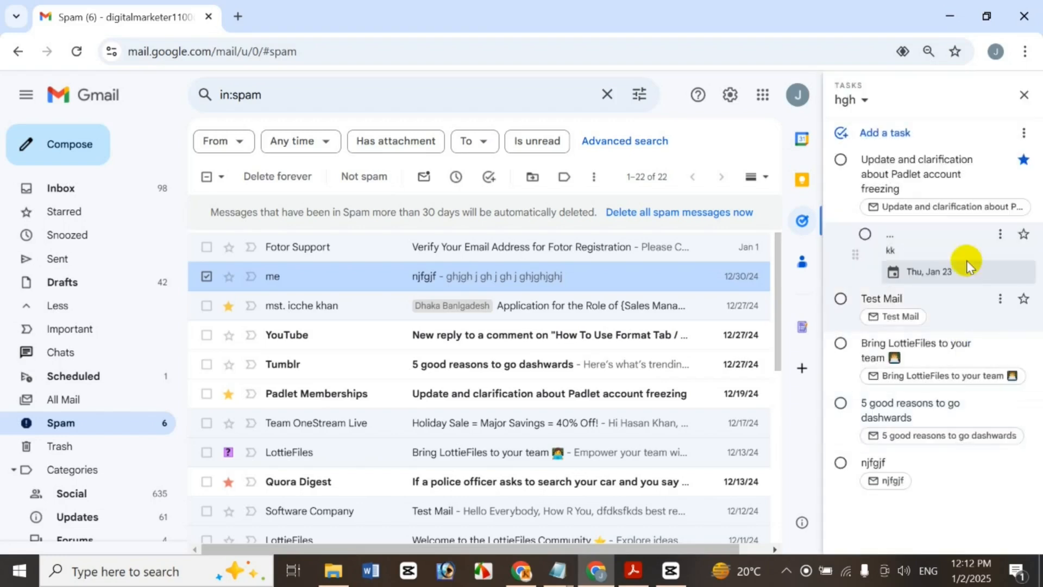
left_click(999, 235)
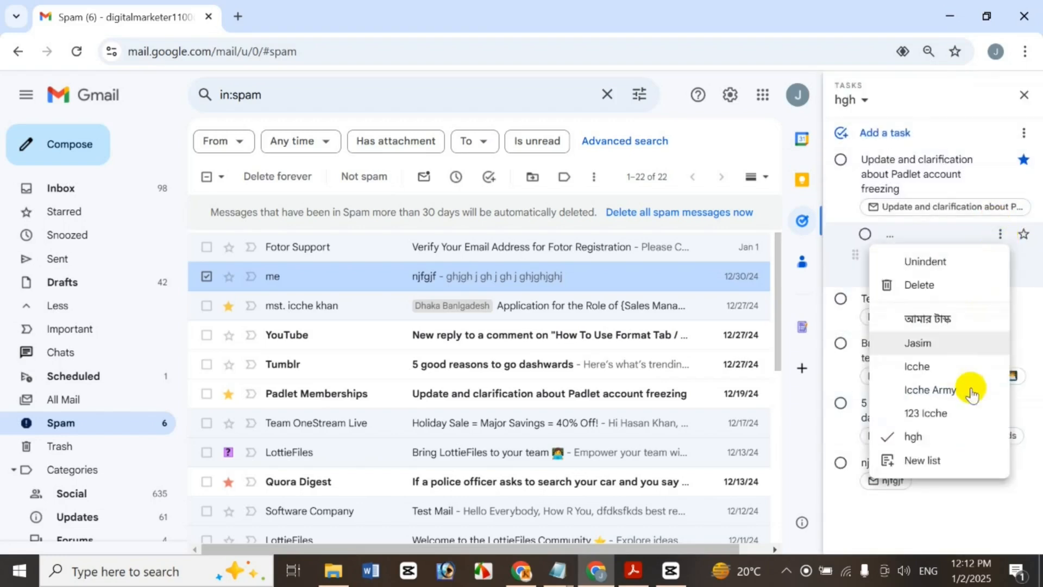
left_click(934, 285)
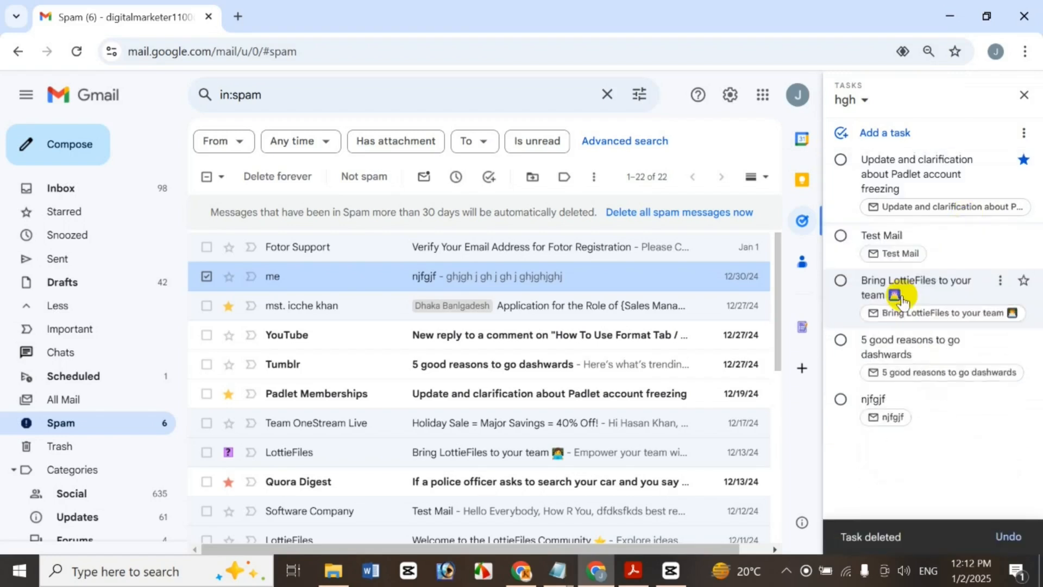
Delete the Padlet task and move the Test Mail task to the আমার টাস্ক list
left_click(1000, 160)
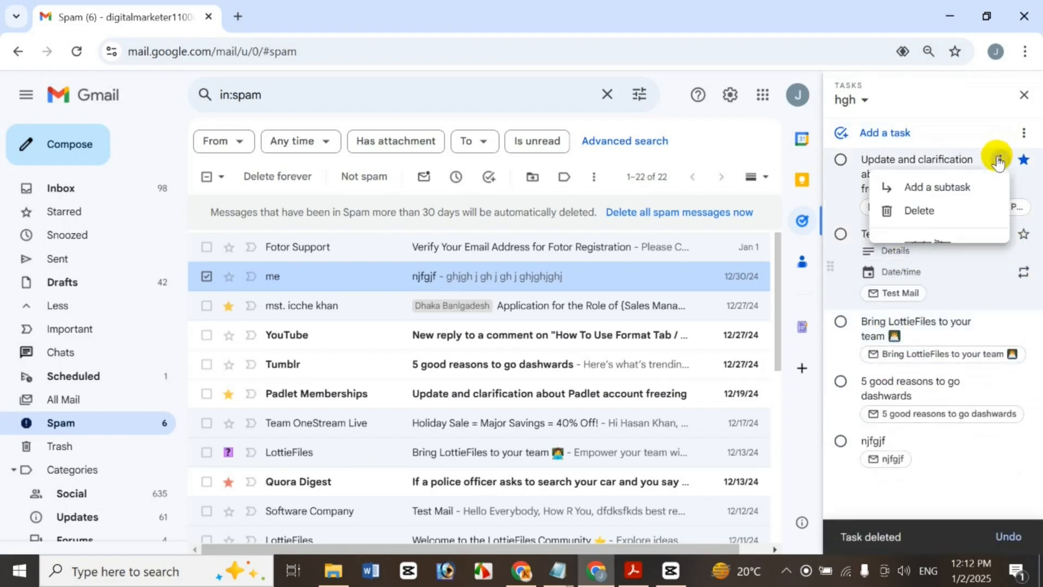
left_click(961, 212)
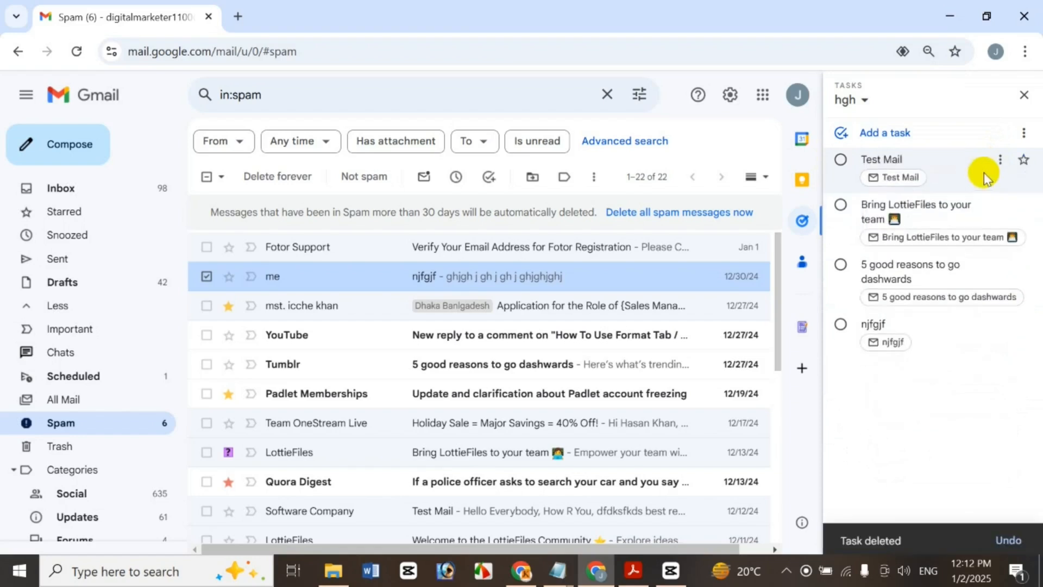
left_click(1000, 161)
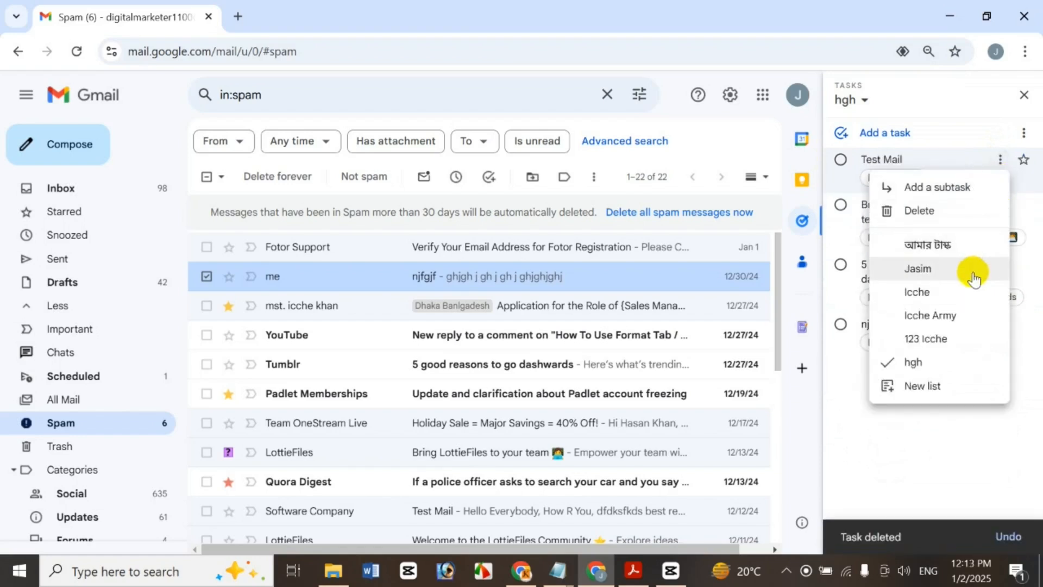
left_click(973, 248)
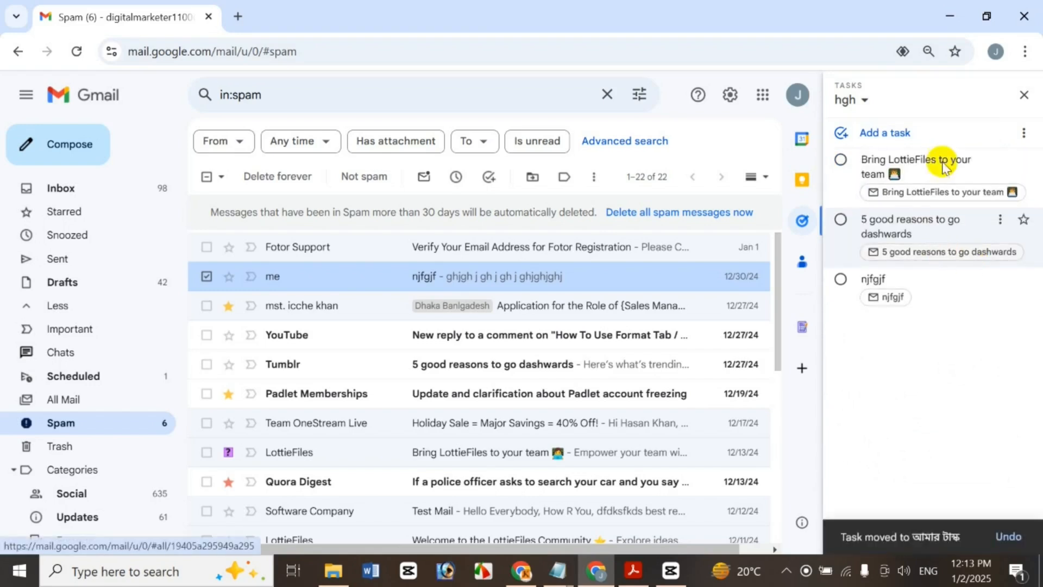
left_click(864, 100)
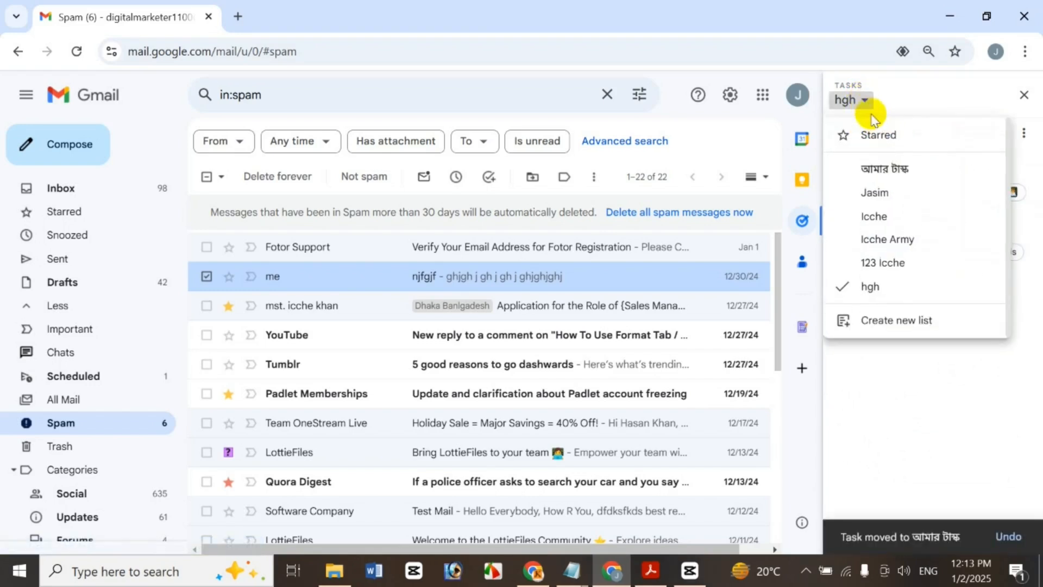
left_click(893, 173)
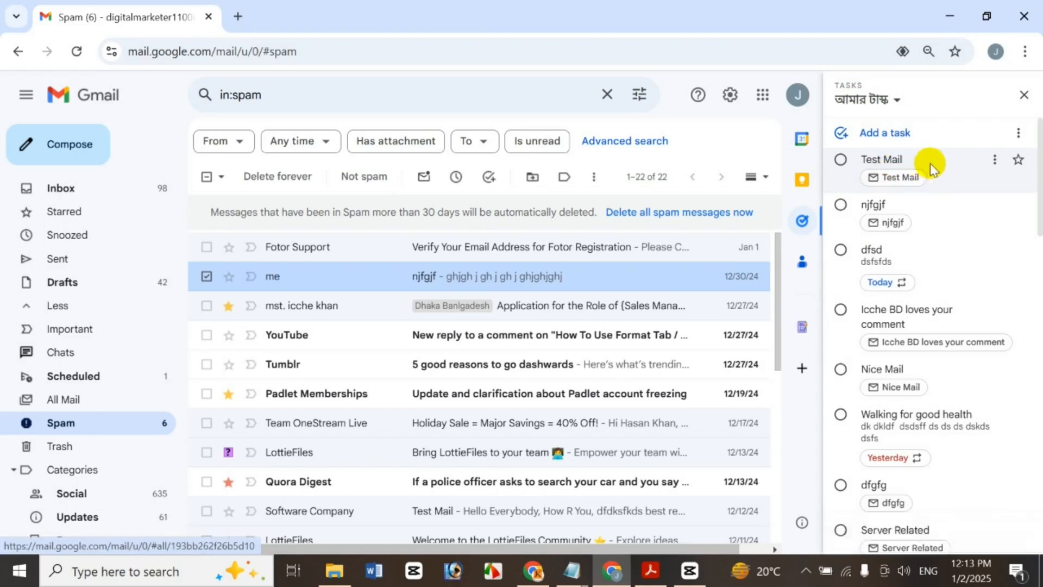
Move the Test Mail task back to hgh, then delete it there
left_click(995, 160)
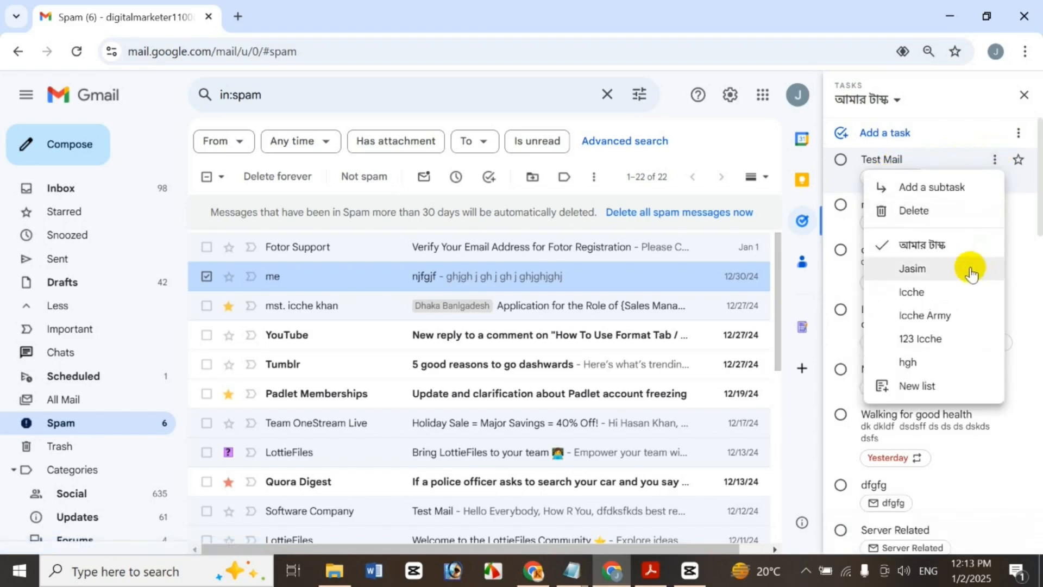
left_click(935, 365)
left_click(894, 102)
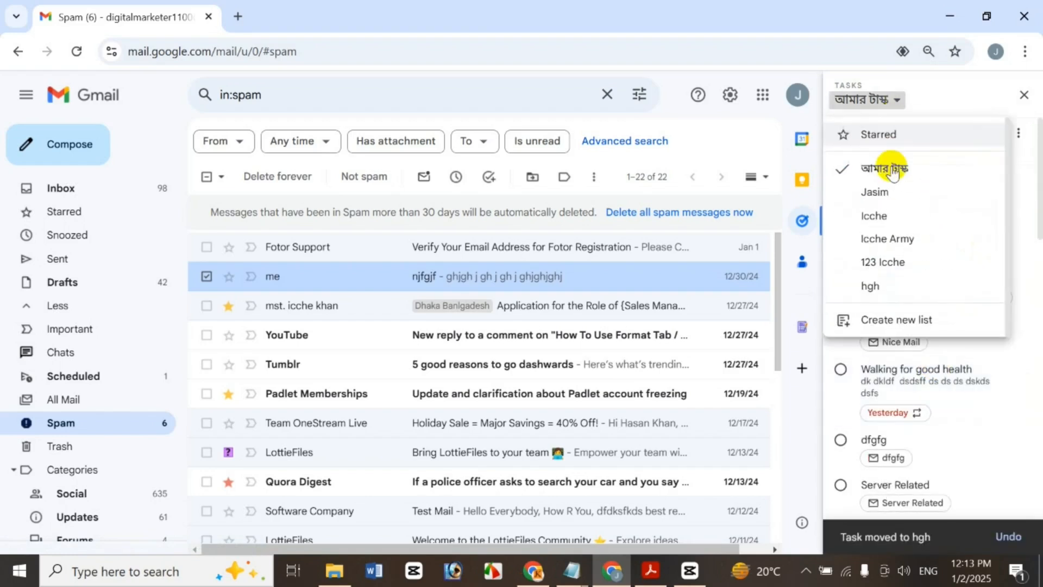
left_click(888, 286)
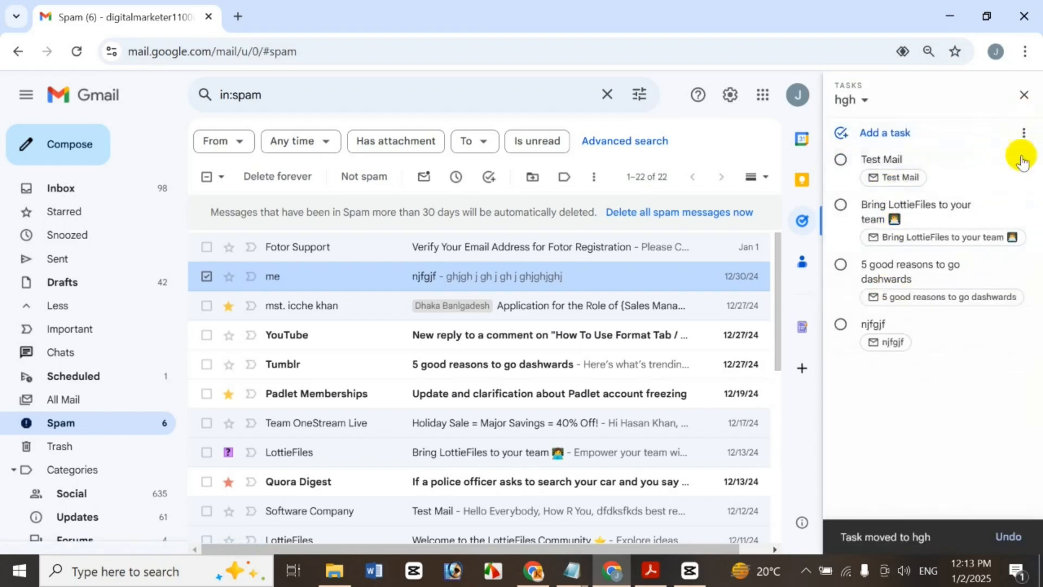
left_click(1001, 159)
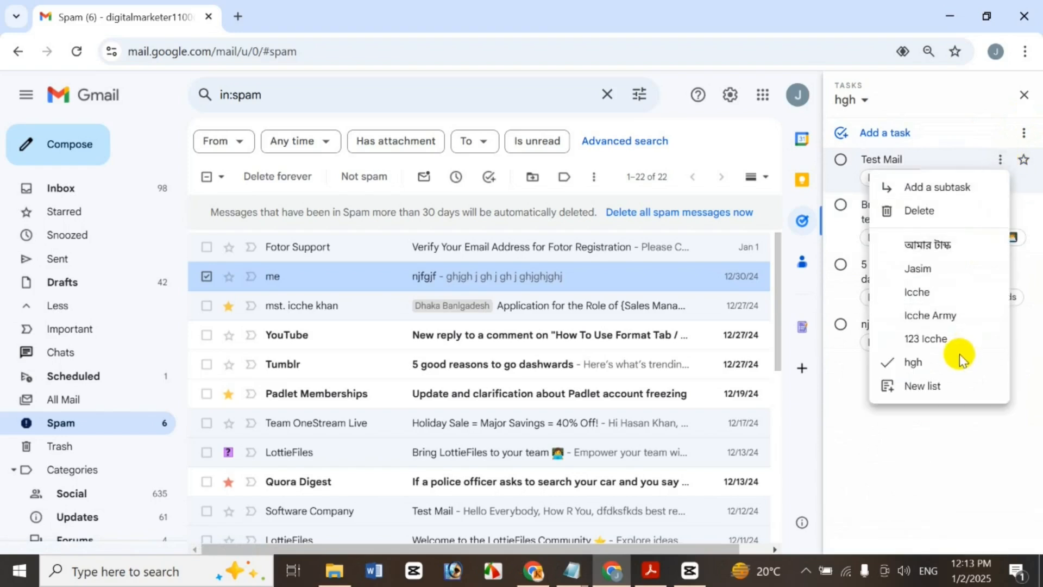
left_click(945, 213)
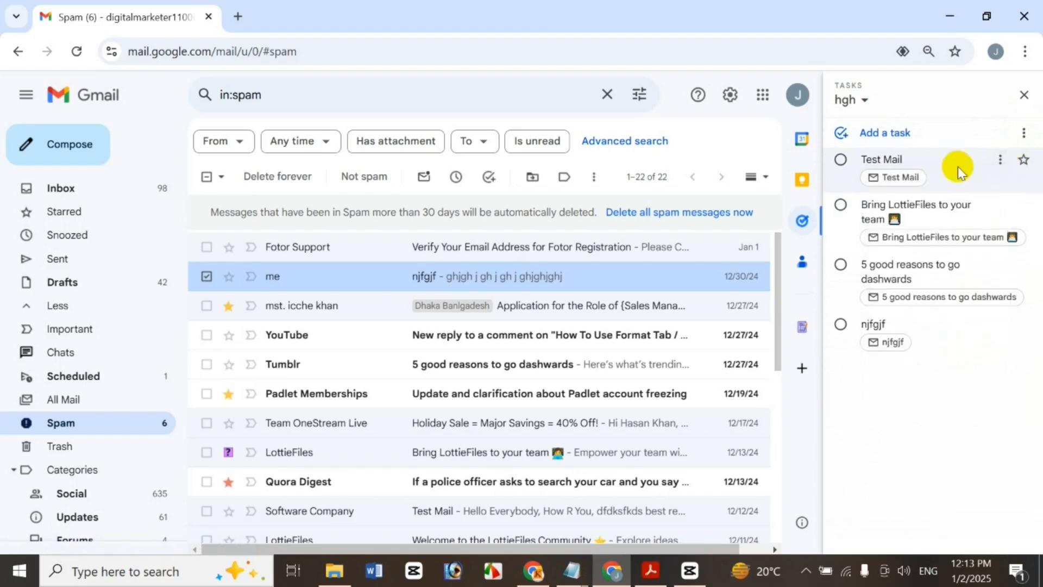
Rename the hgh task list to Icche
left_click(1021, 133)
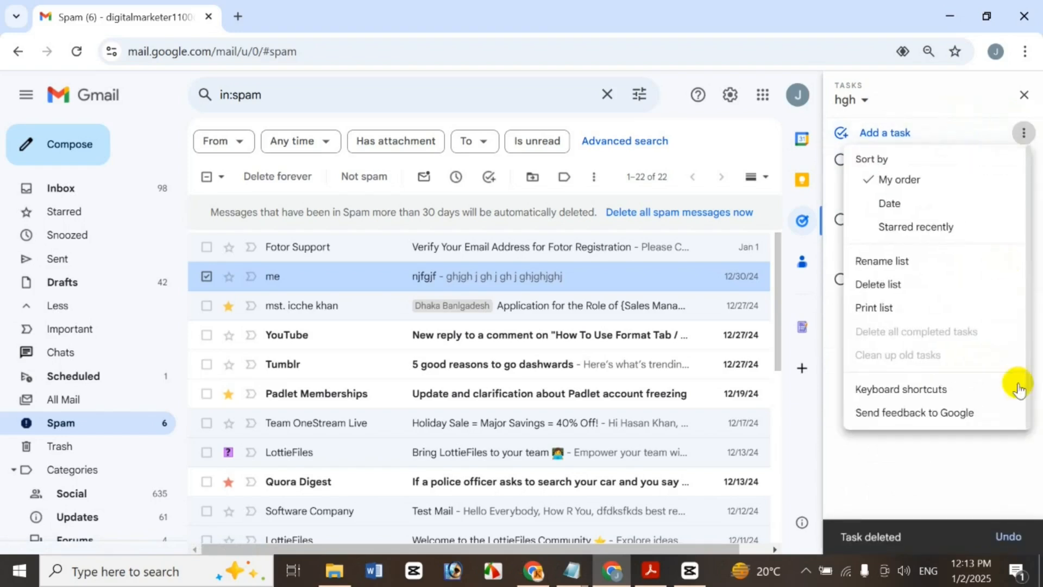
left_click(910, 263)
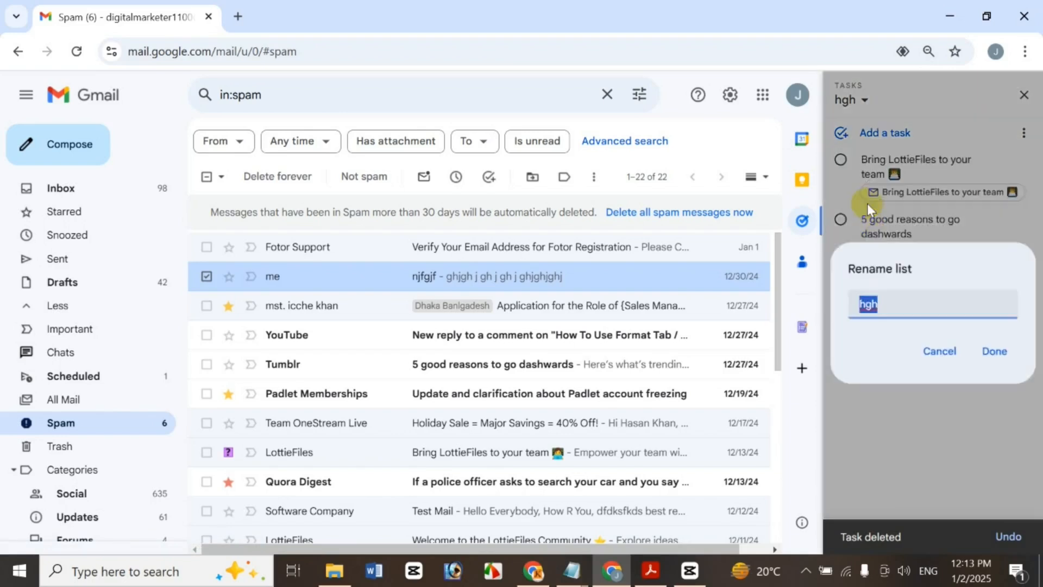
key("BackSpace")
type("lcc")
type("he")
key("Return")
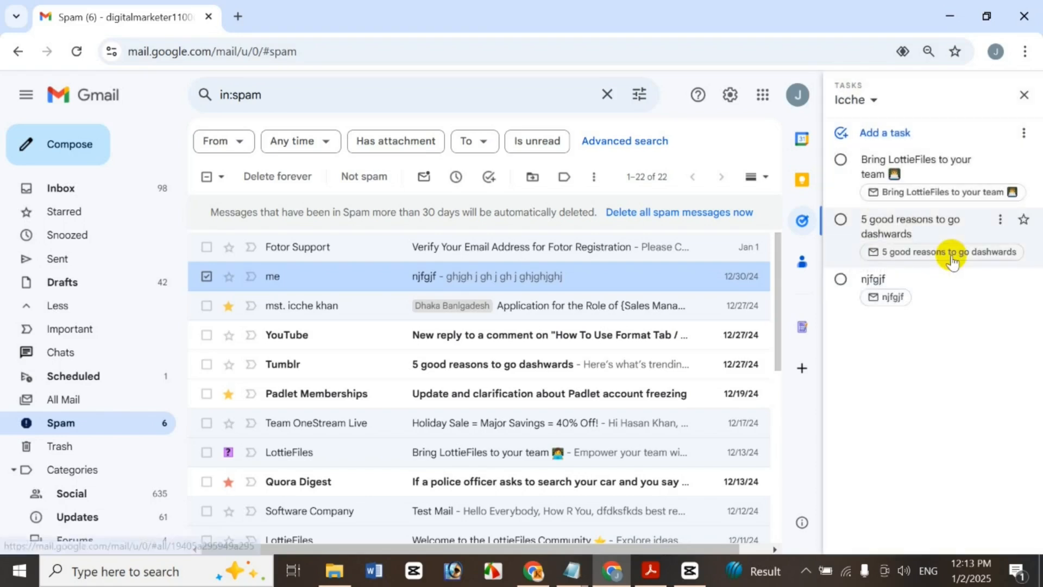
Permanently delete the Icche task list and close the Tasks side panel
left_click(1022, 135)
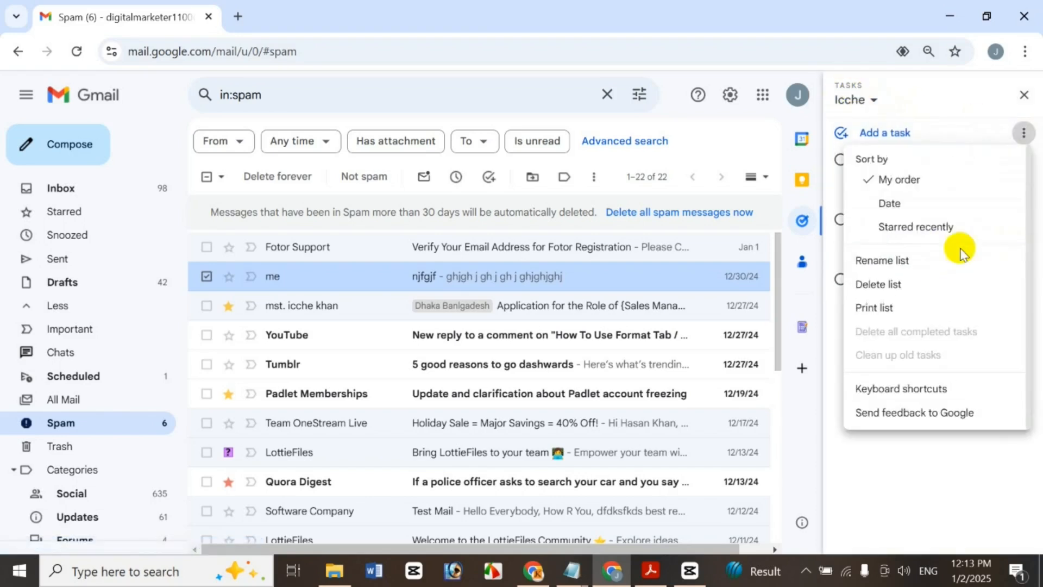
left_click(904, 293)
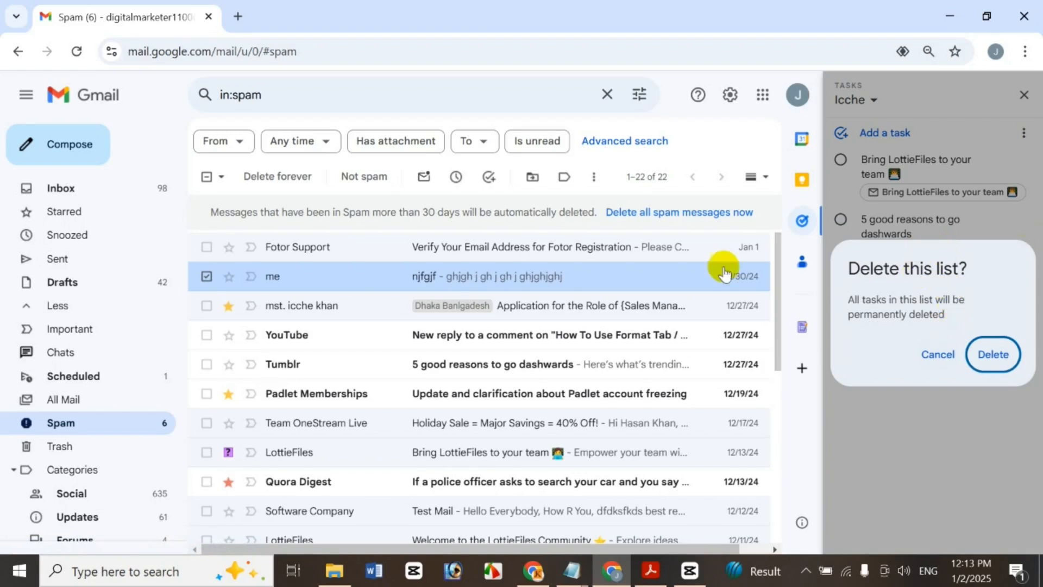
left_click(994, 356)
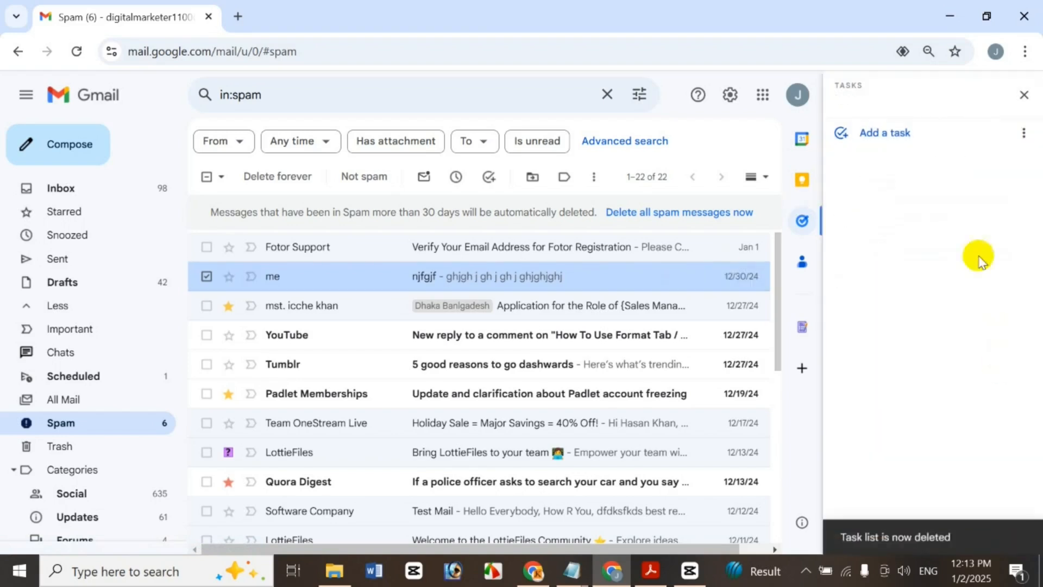
left_click(1022, 97)
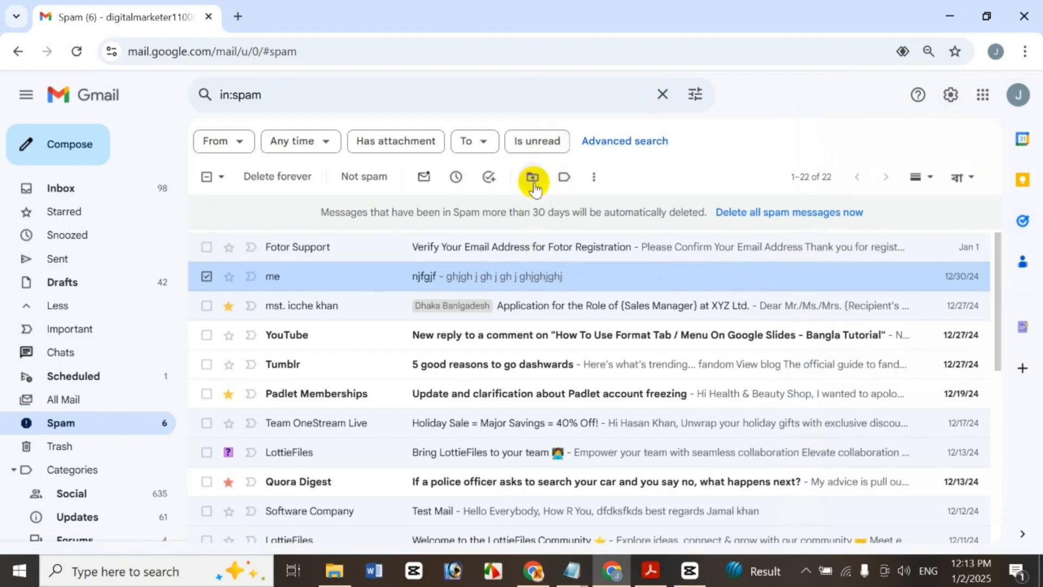
left_click(533, 176)
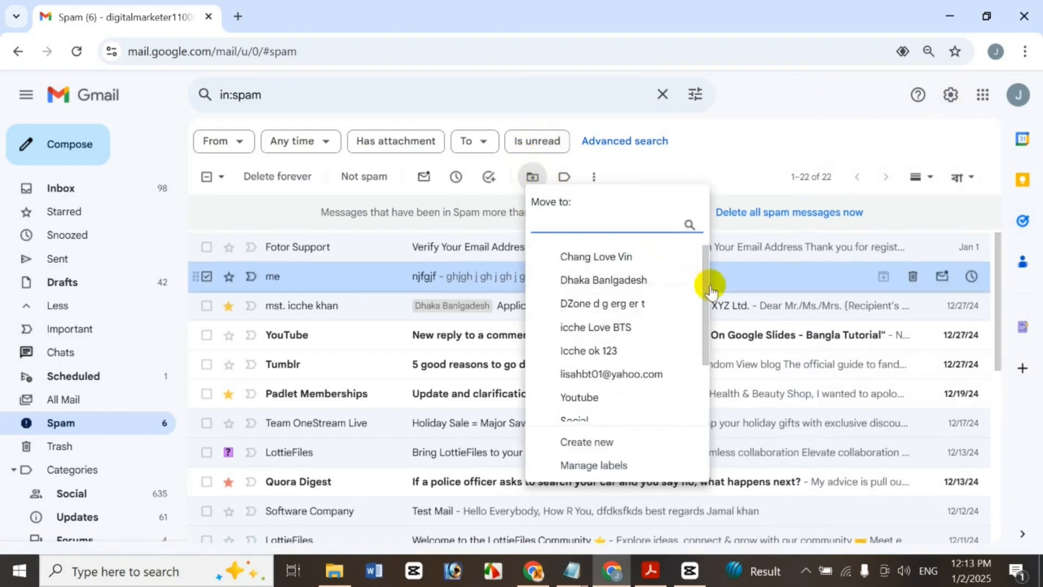
scroll(696, 304, "down", 3)
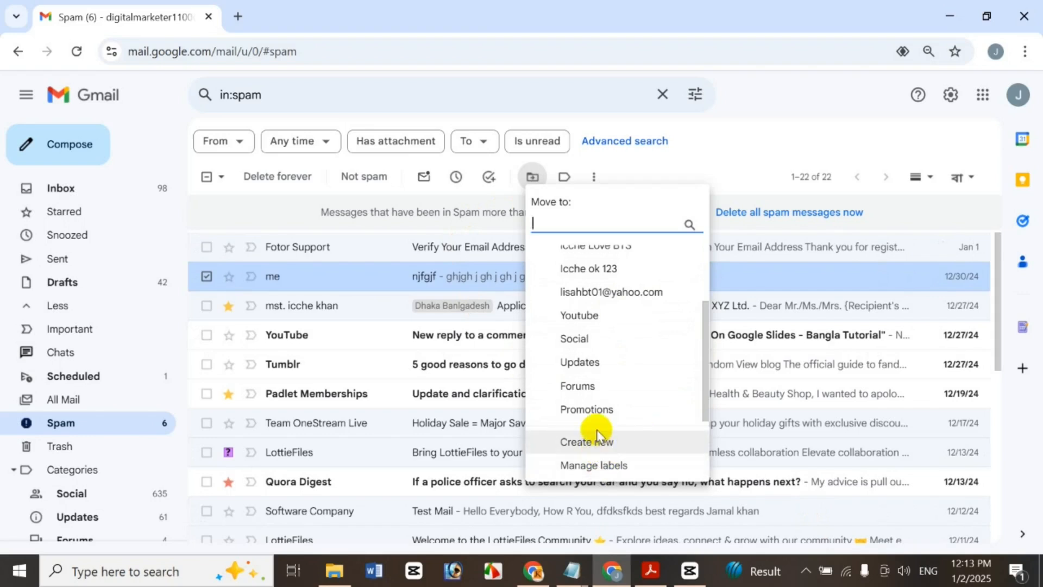
left_click_drag(702, 361, 701, 315)
left_click(563, 183)
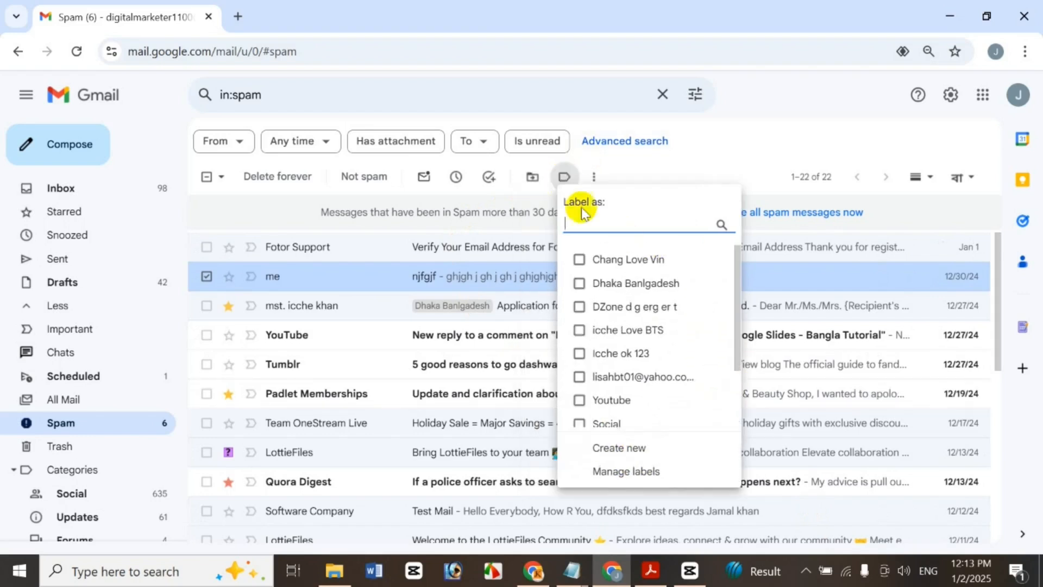
left_click_drag(736, 344, 705, 292)
left_click(675, 180)
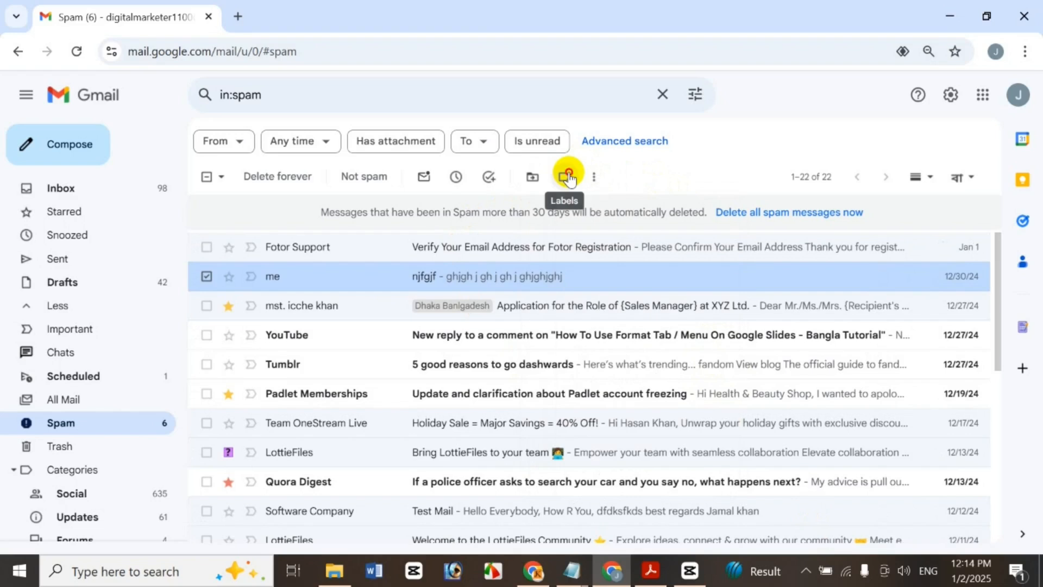
Create a new label MM and apply it to the njfgjf message
left_click(568, 177)
left_click(625, 446)
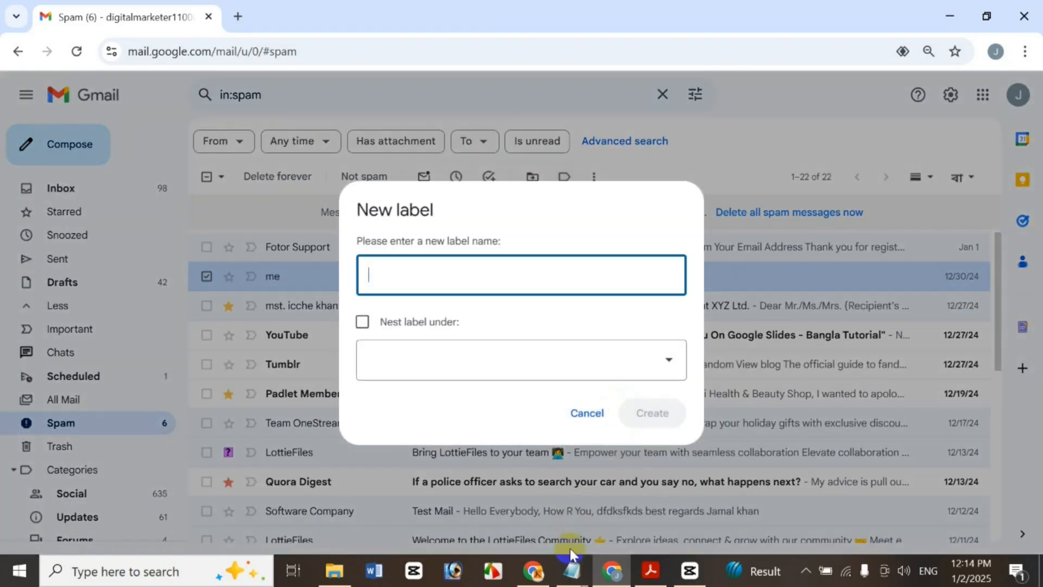
type("MM")
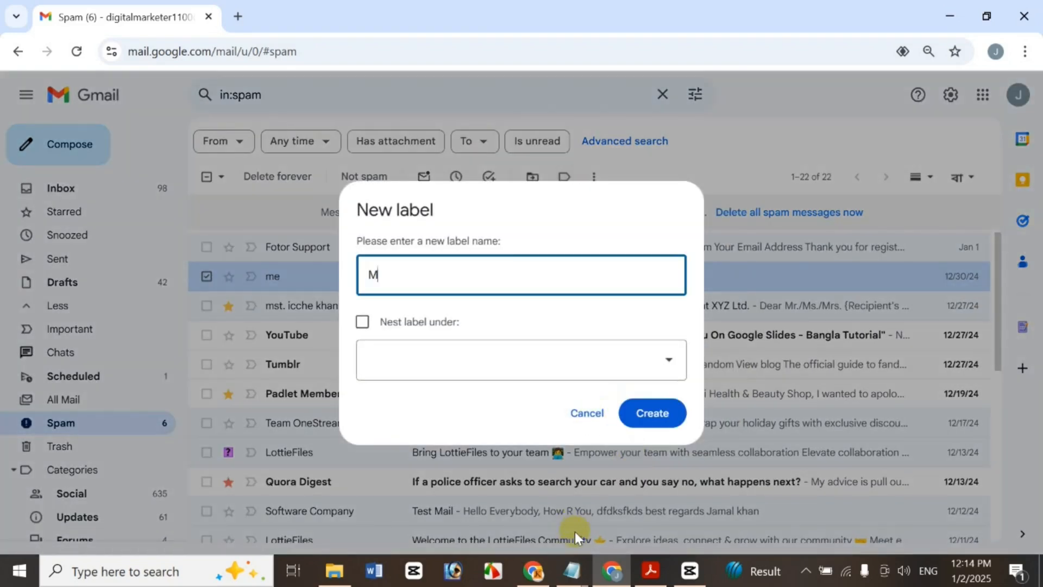
left_click(647, 417)
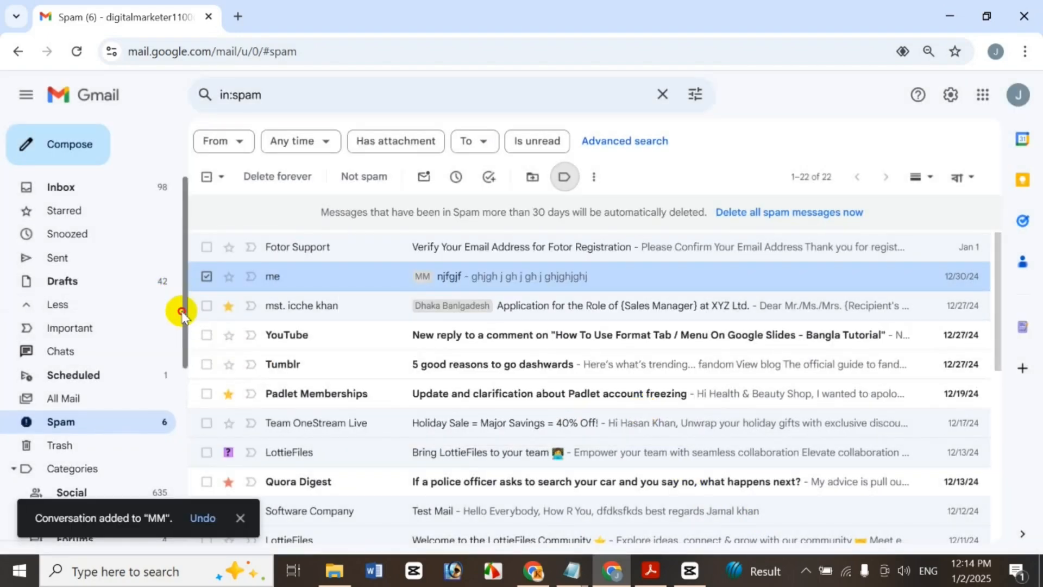
Scroll the sidebar and view the conversations under the MM label
left_click_drag(179, 310, 178, 395)
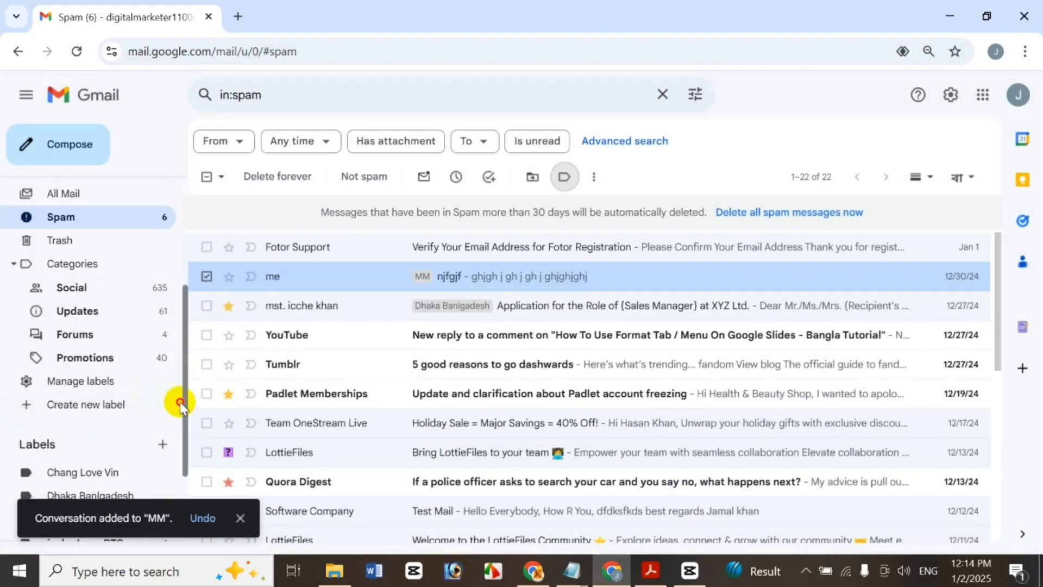
scroll(163, 418, "down", 2)
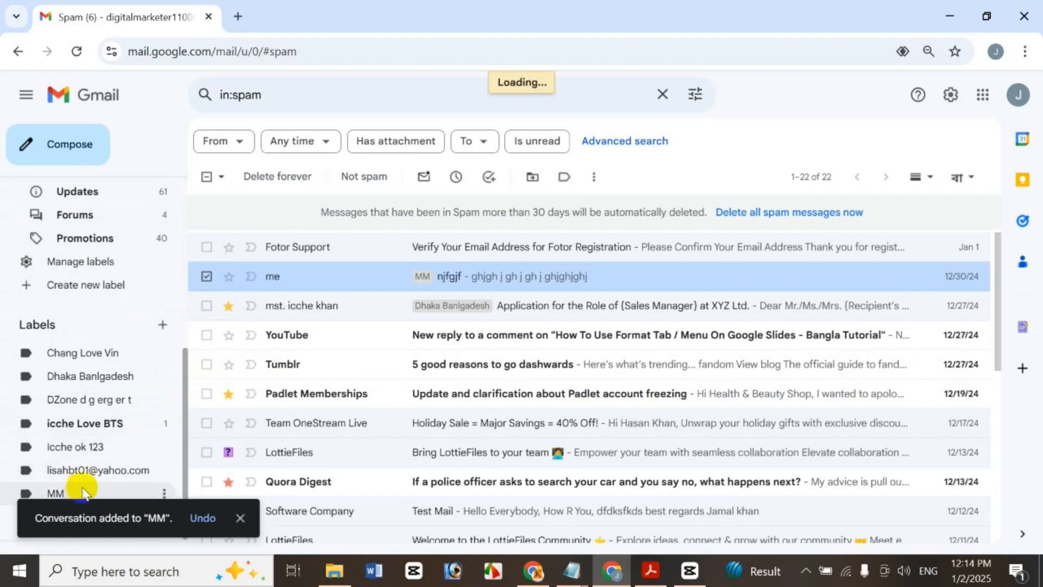
left_click(82, 492)
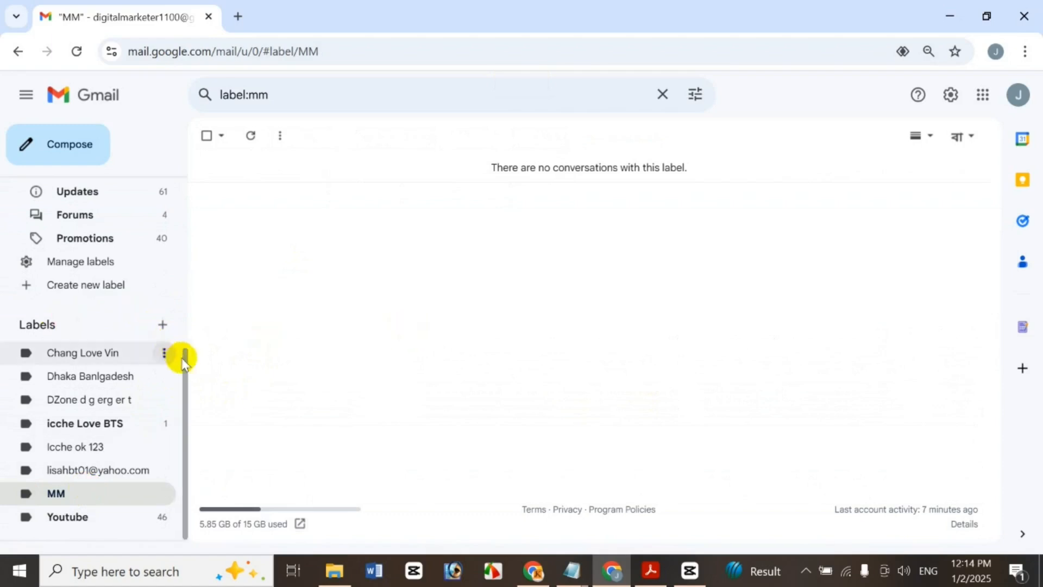
scroll(180, 348, "up", 1)
scroll(174, 244, "up", 5)
Go back to the Inbox, reload Gmail, and delete the MM label
left_click(116, 190)
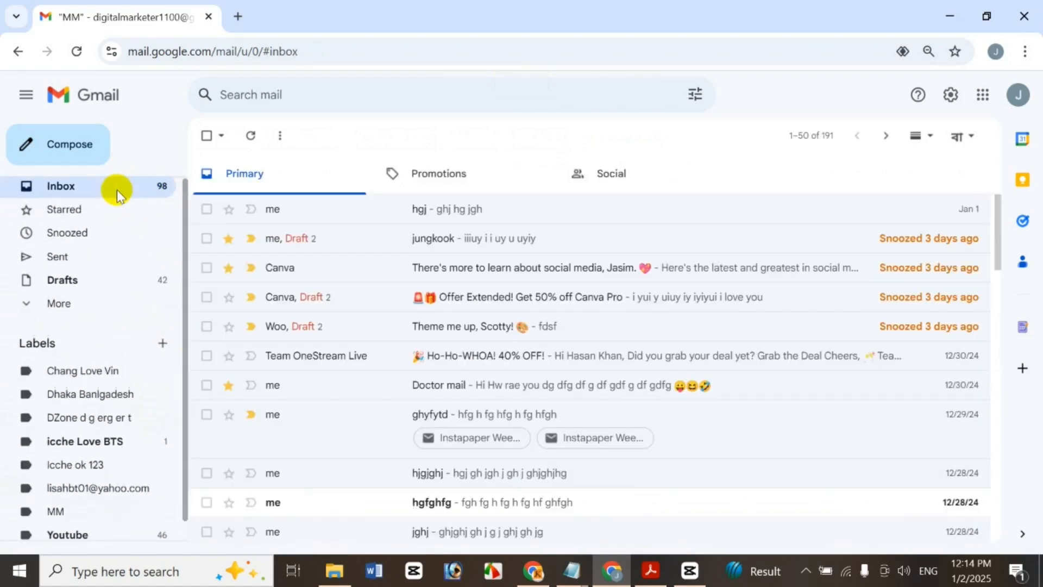
left_click(80, 57)
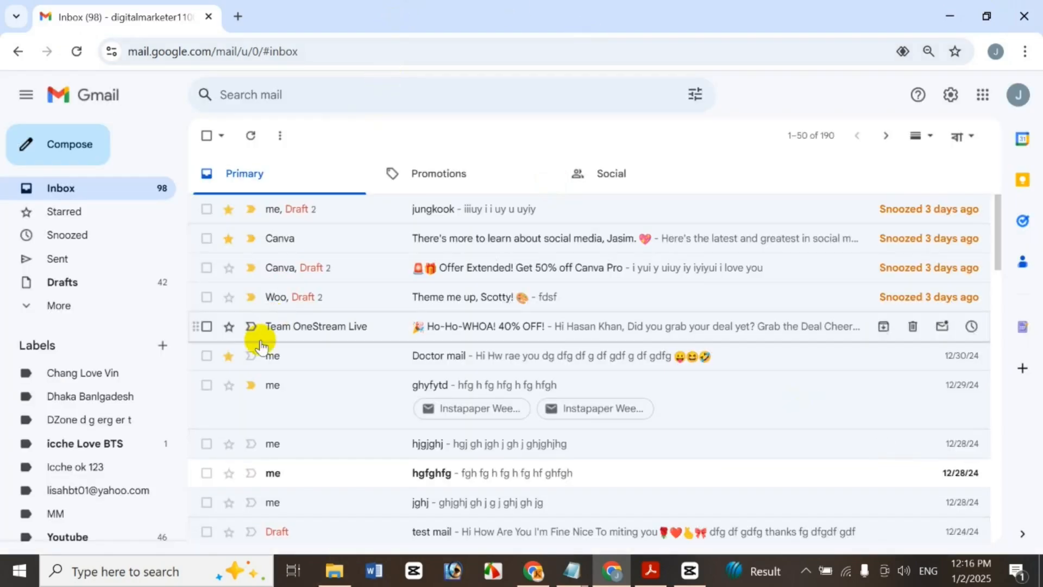
left_click(115, 518)
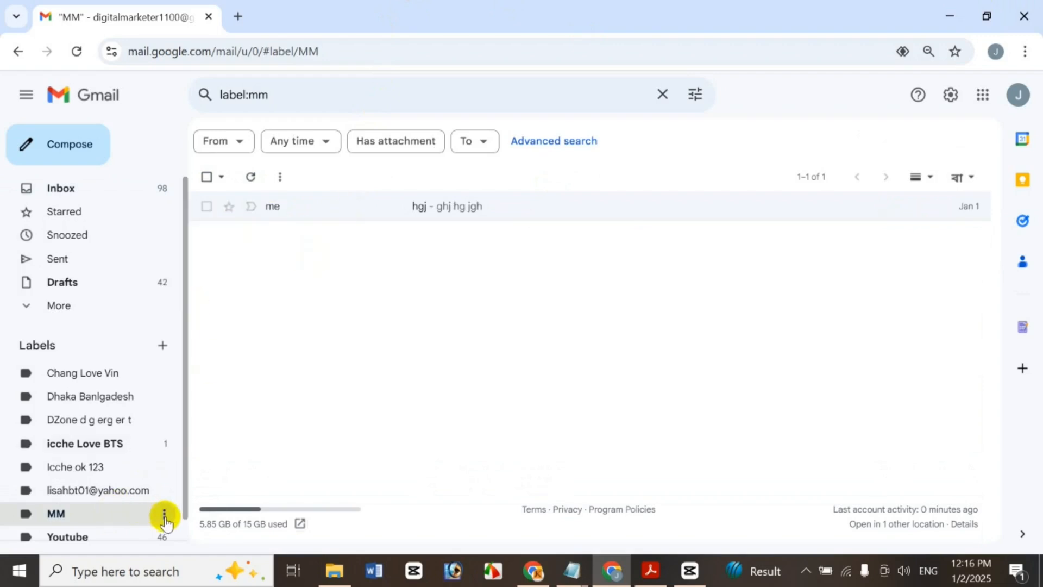
left_click(165, 520)
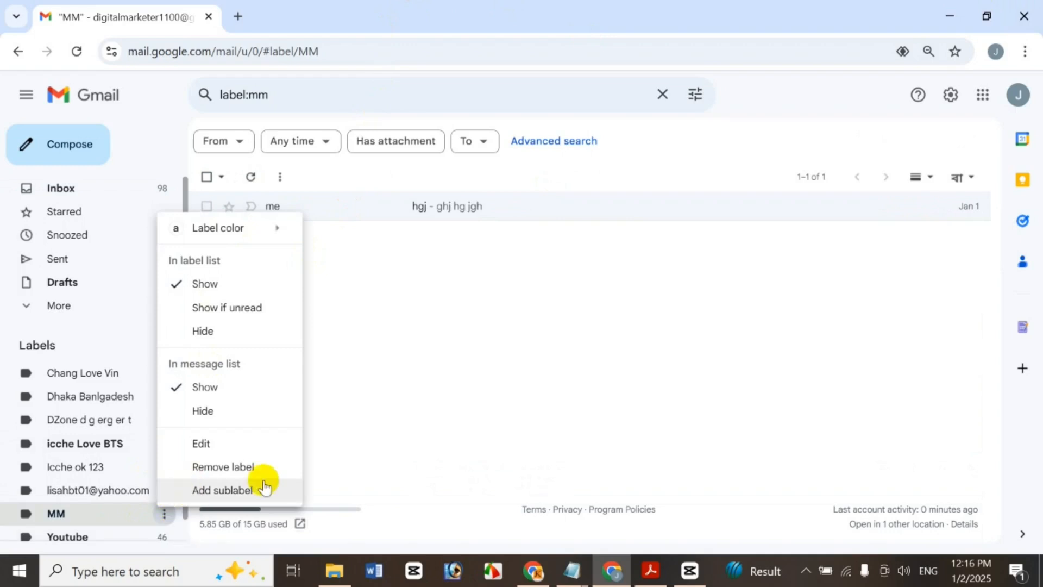
left_click(230, 469)
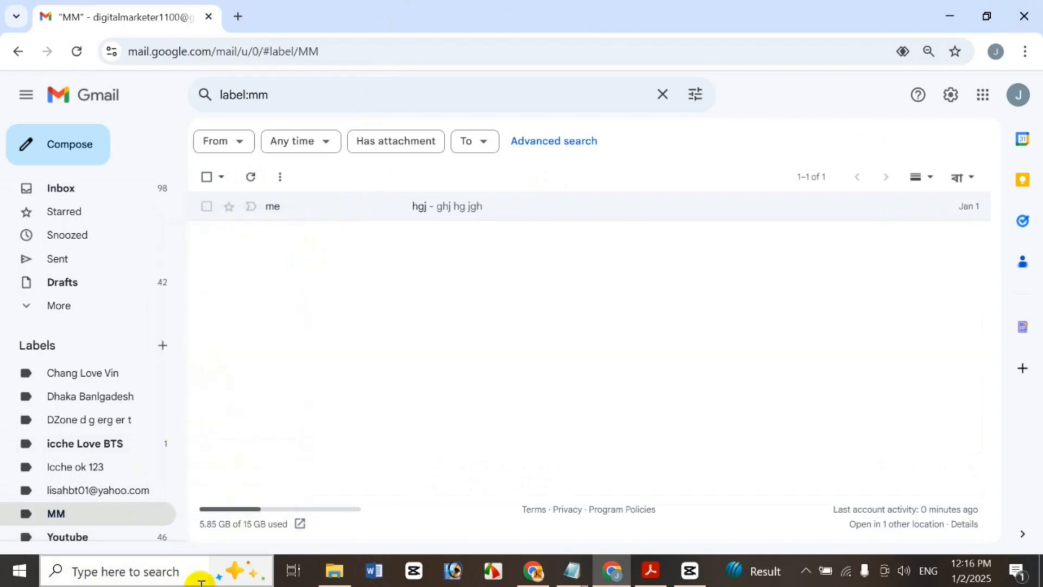
left_click(640, 348)
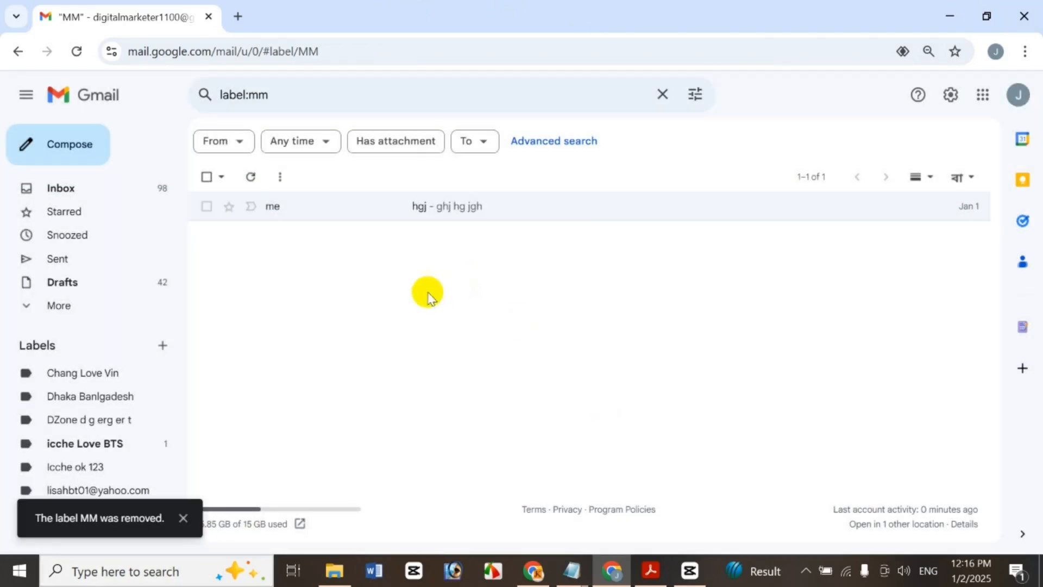
left_click(184, 515)
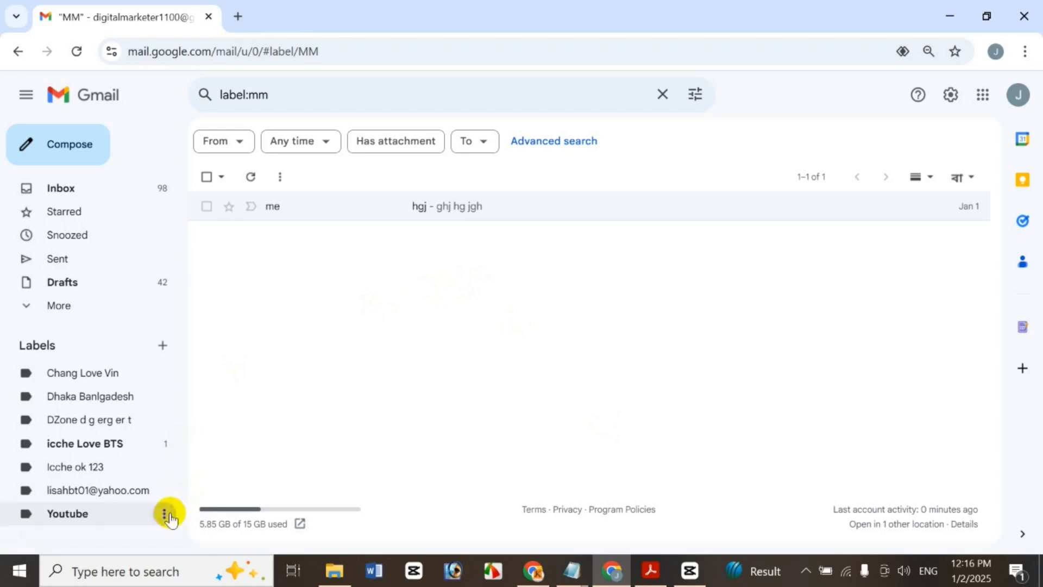
Delete the Youtube label, then expand the folder list and open Spam
left_click(165, 514)
left_click(216, 469)
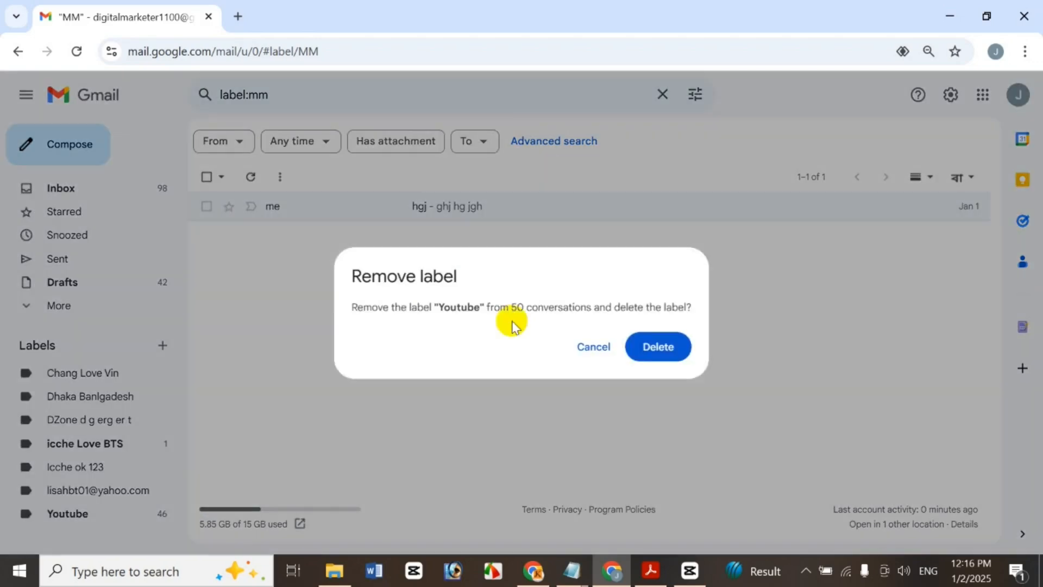
left_click(660, 346)
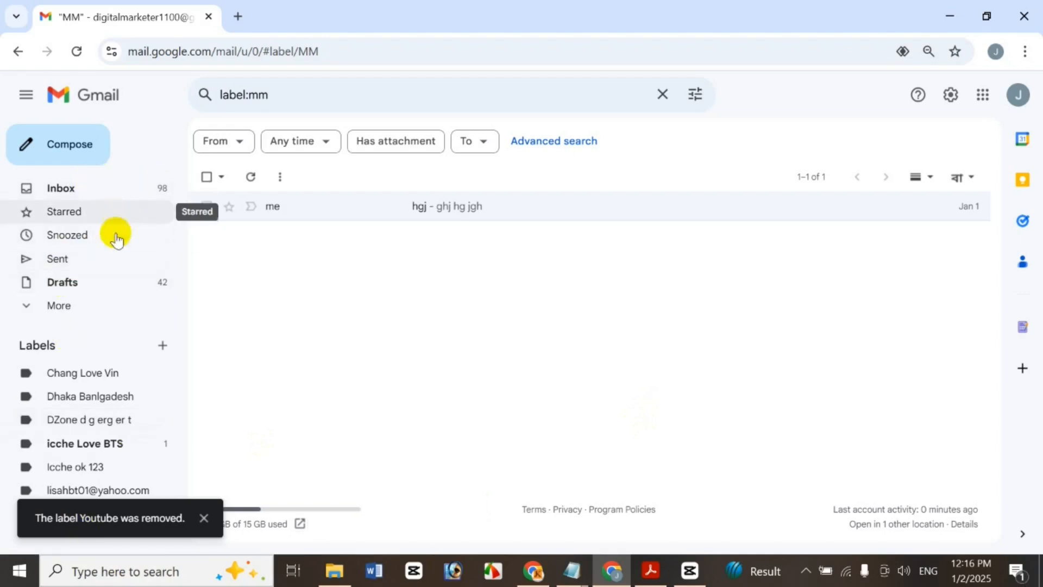
left_click(102, 304)
left_click(97, 418)
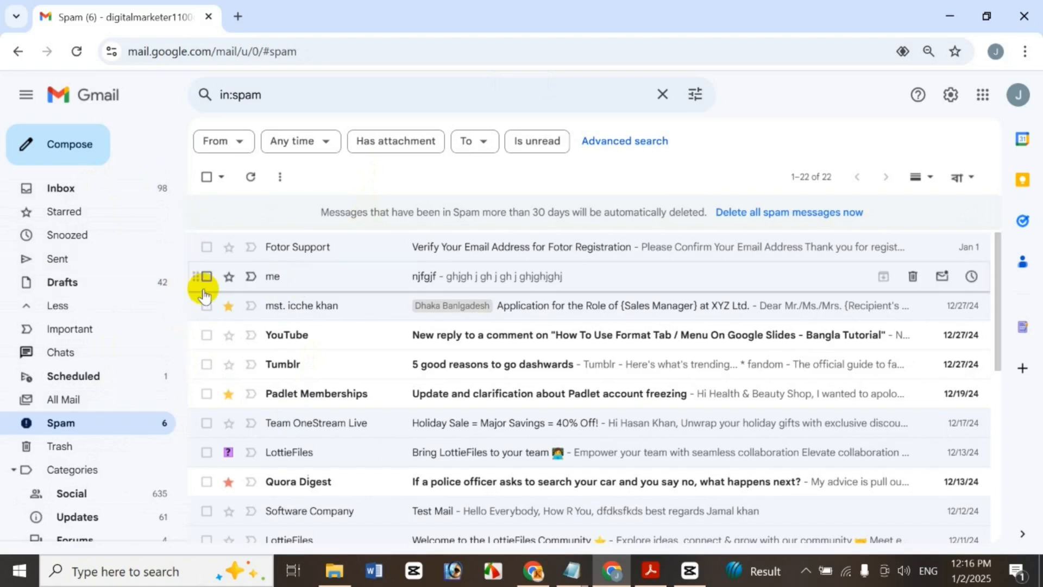
Mark the njfgjf conversation as important, then as not important
left_click(206, 276)
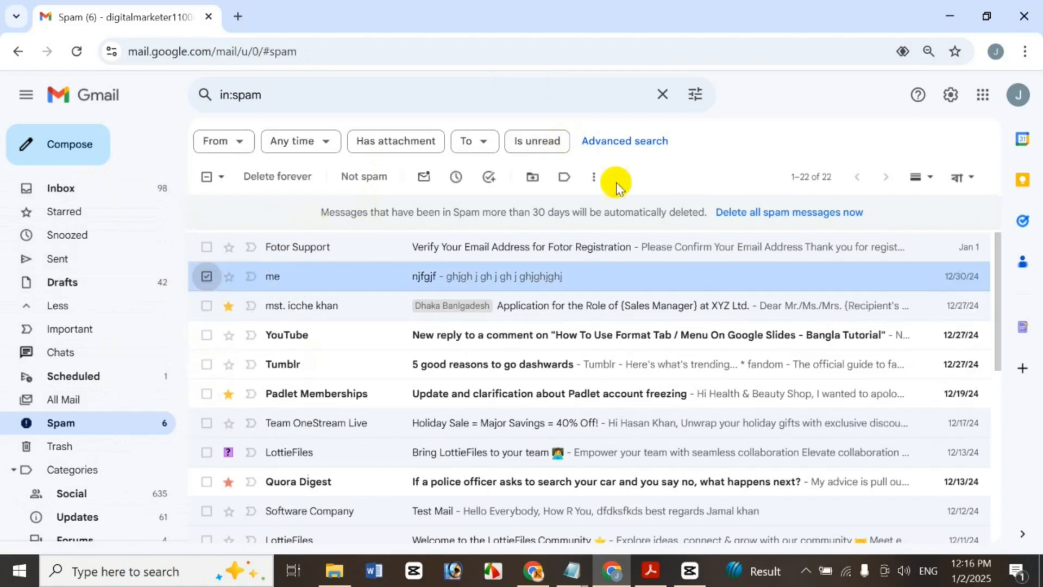
left_click(594, 177)
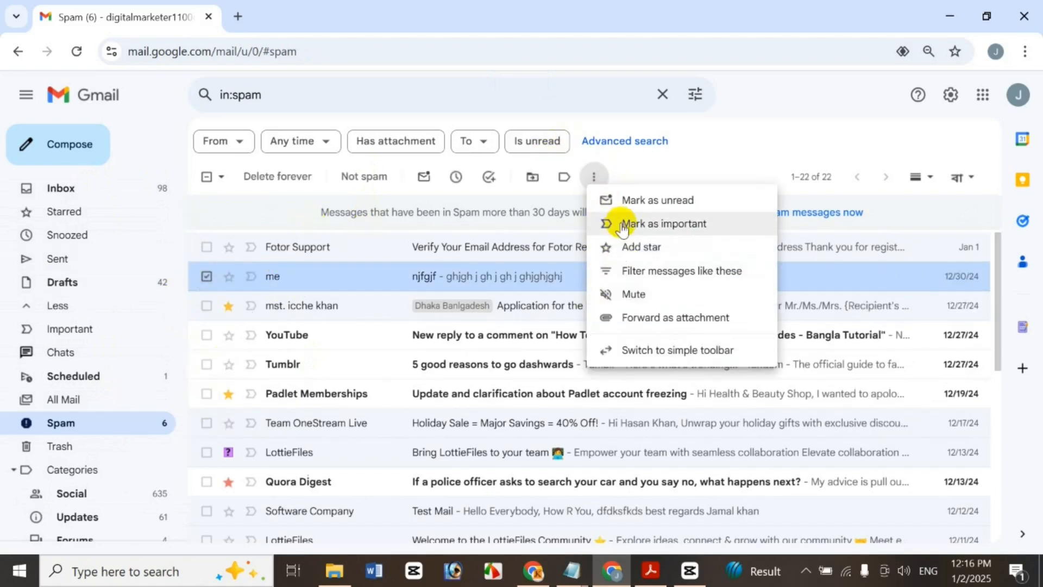
left_click(628, 224)
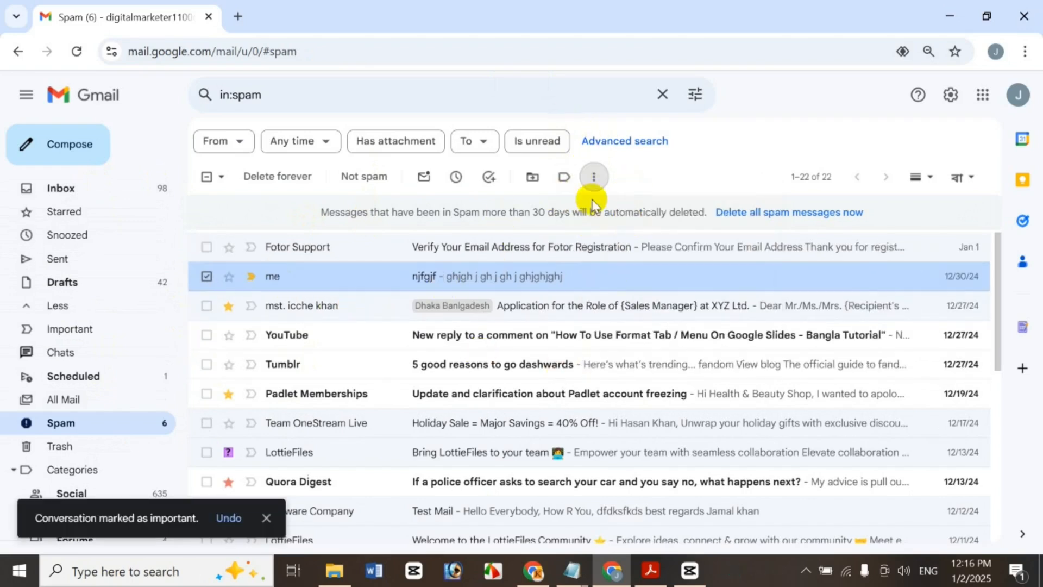
left_click(596, 179)
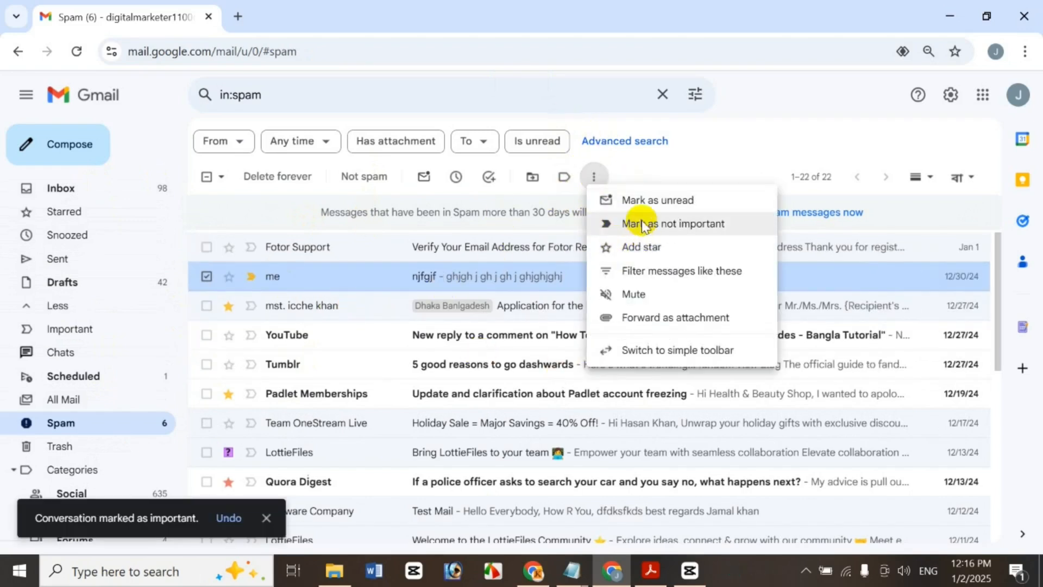
left_click(623, 223)
Star then unstar the njfgjf conversation, and start a filter for messages like it
left_click(598, 178)
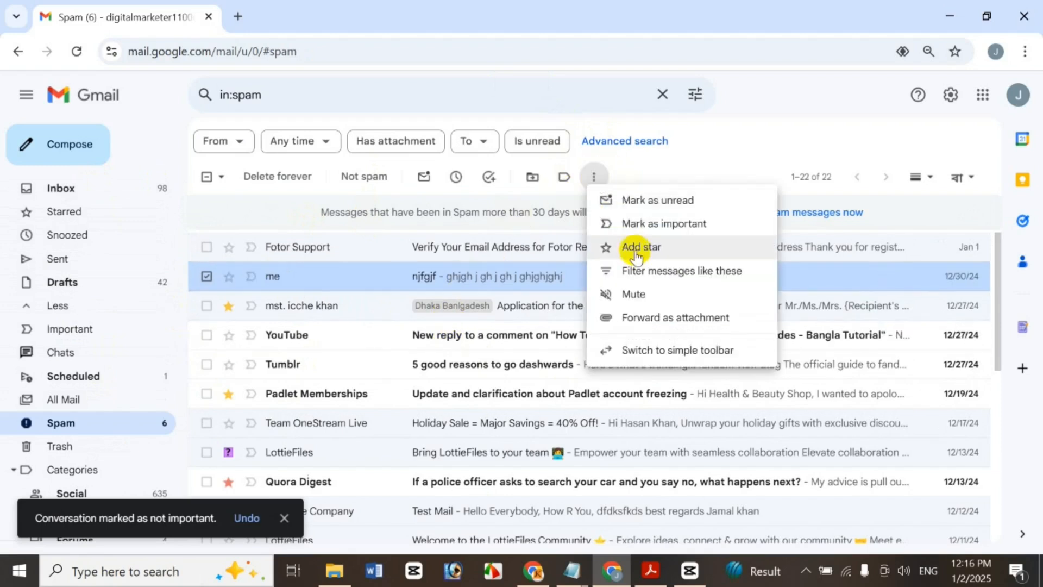
left_click(634, 242)
left_click(596, 177)
left_click(619, 245)
left_click(596, 177)
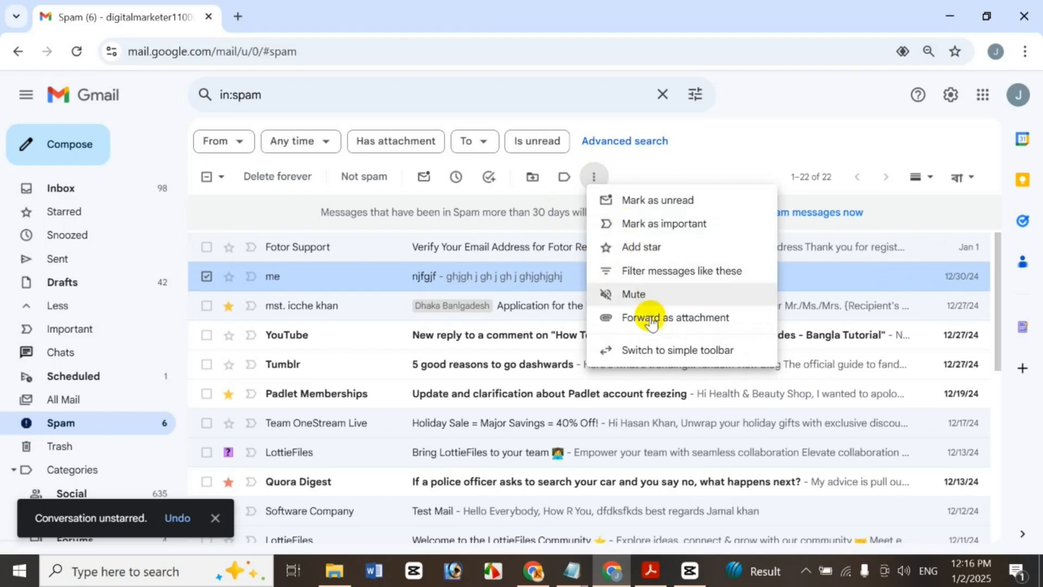
left_click(727, 270)
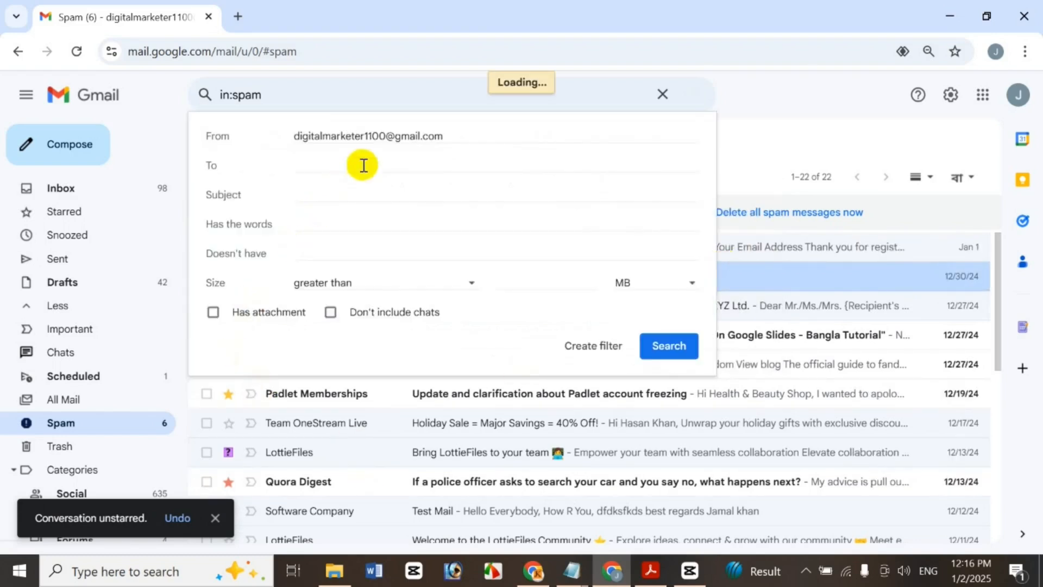
Close the filter options without creating the filter and return to Spam
left_click(588, 346)
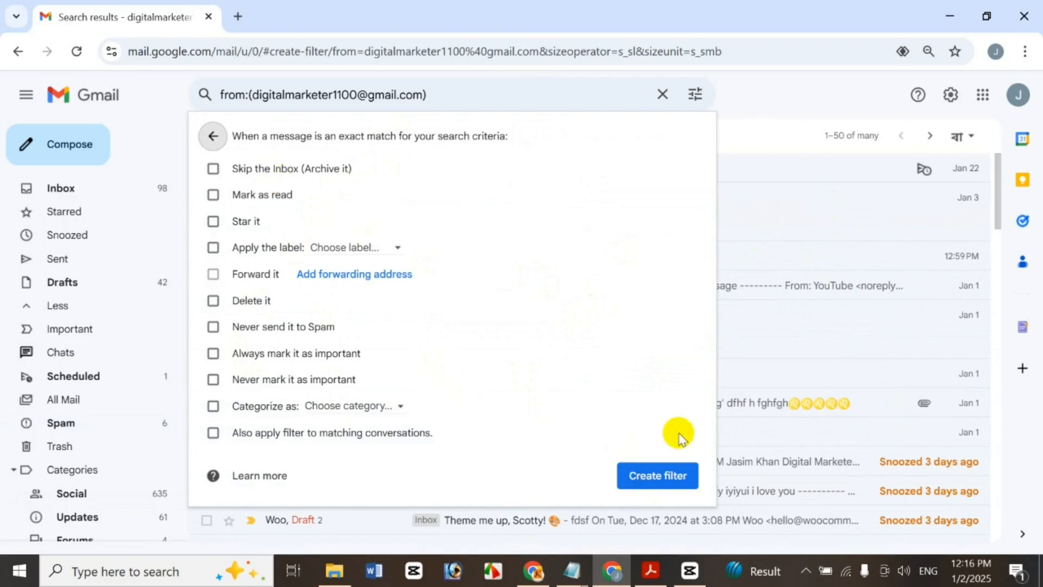
left_click(799, 126)
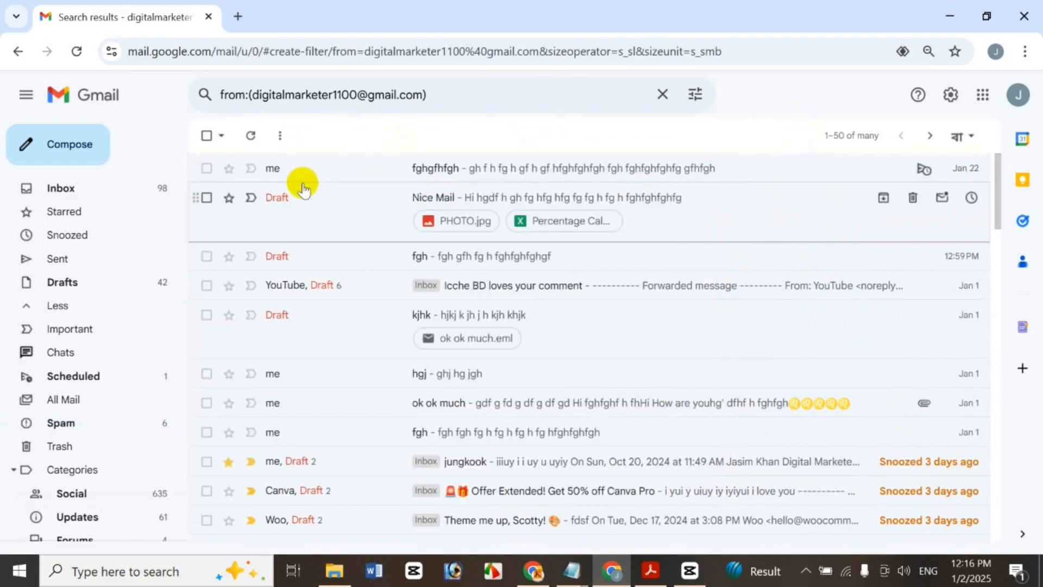
left_click(86, 413)
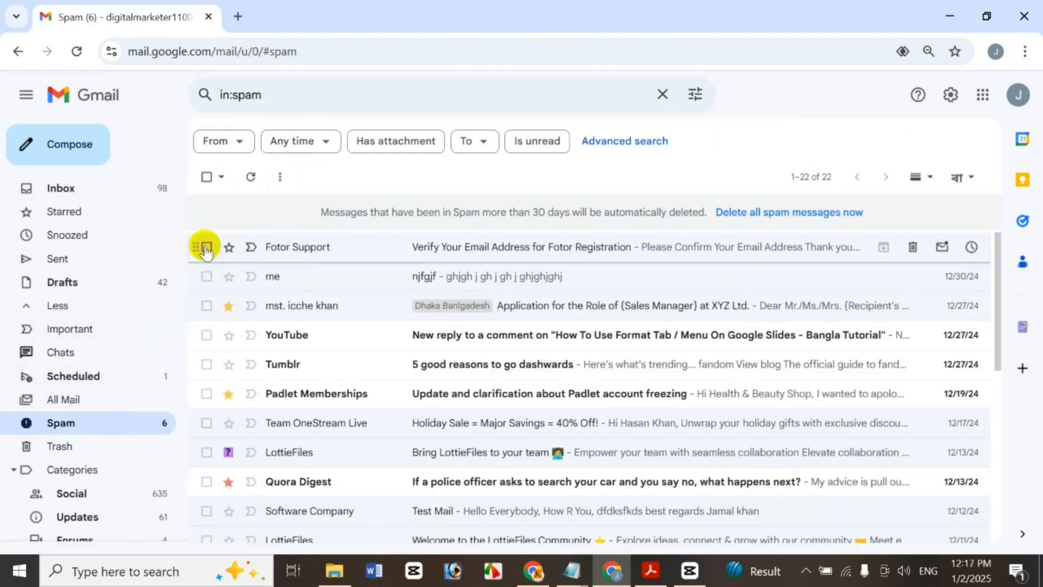
Mute the Fotor Support conversation in Spam
left_click(205, 247)
left_click(598, 178)
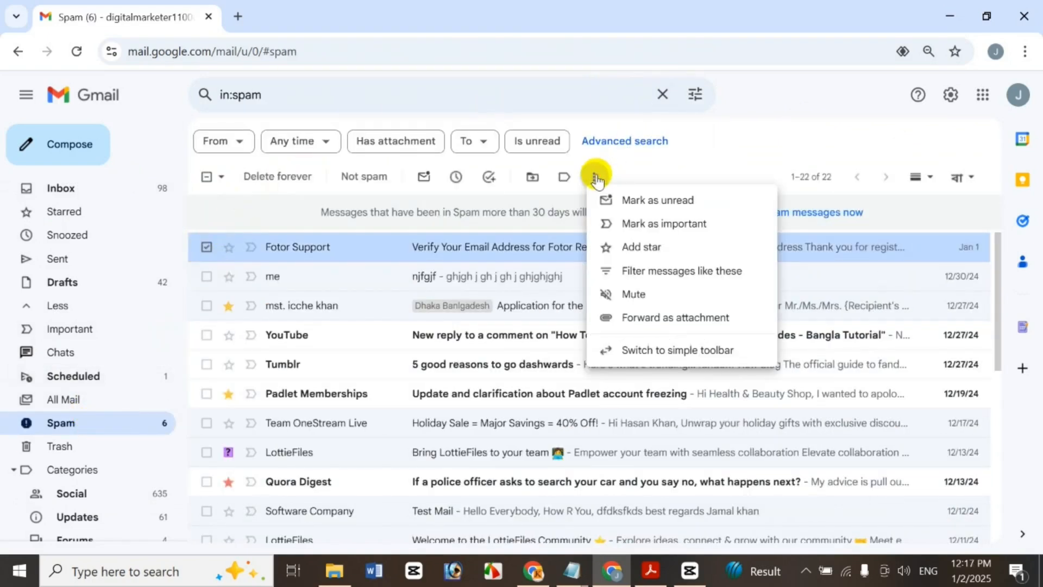
left_click(651, 294)
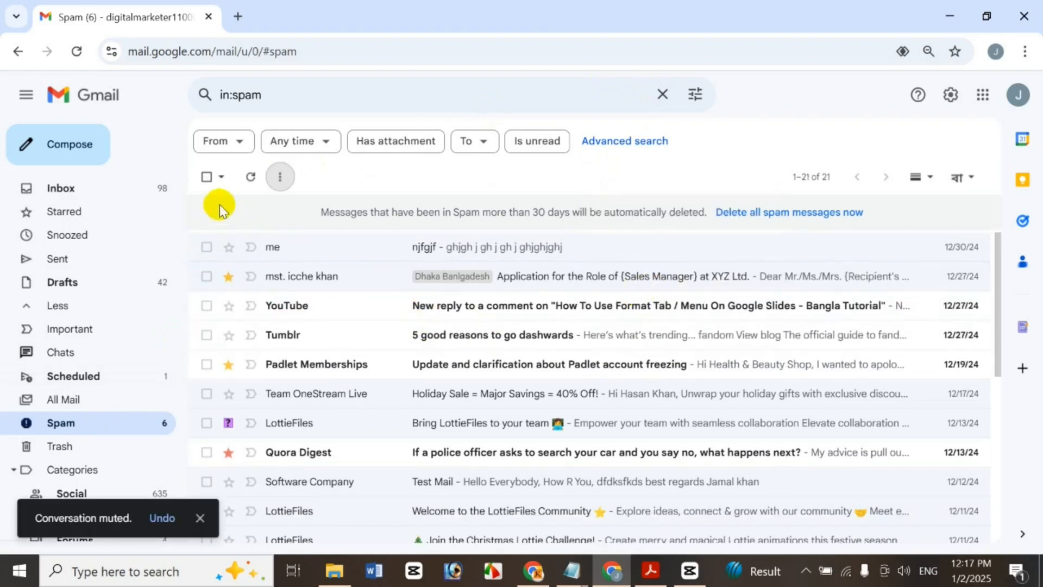
left_click(323, 92)
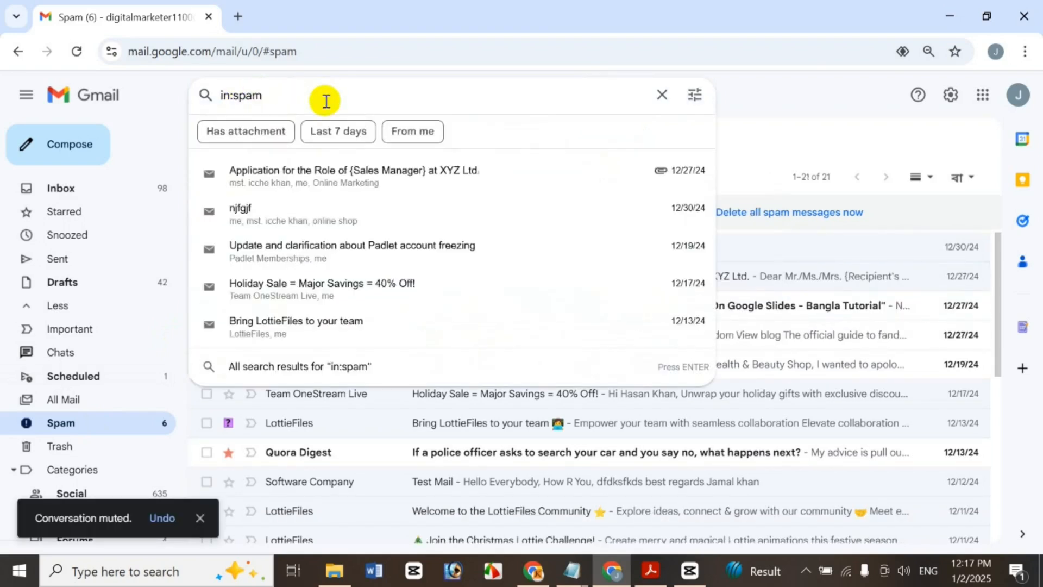
Search for muted conversations with in:mute
key("BackSpace")
key("BackSpace")
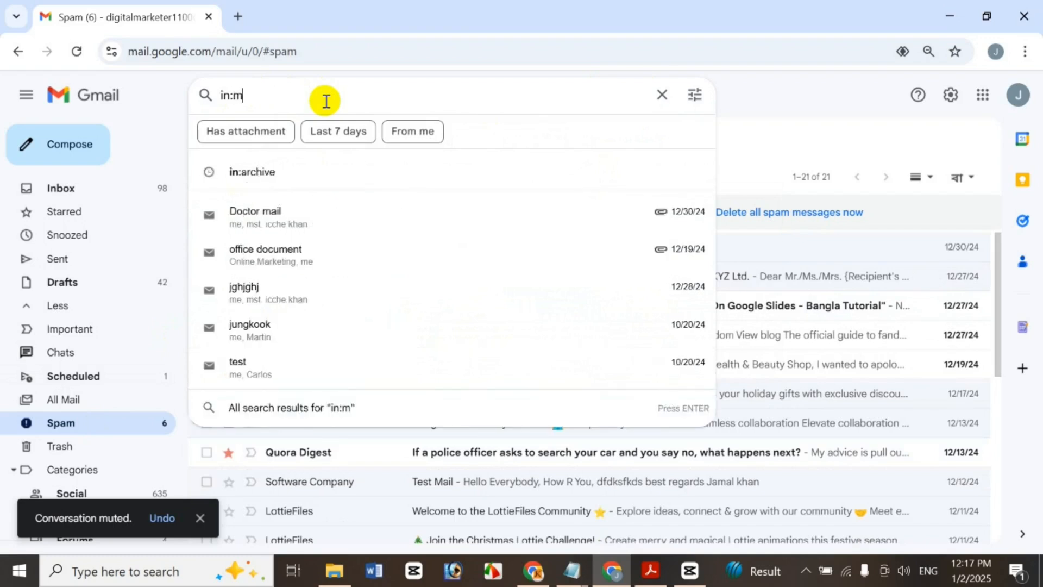
type("ute")
key("Return")
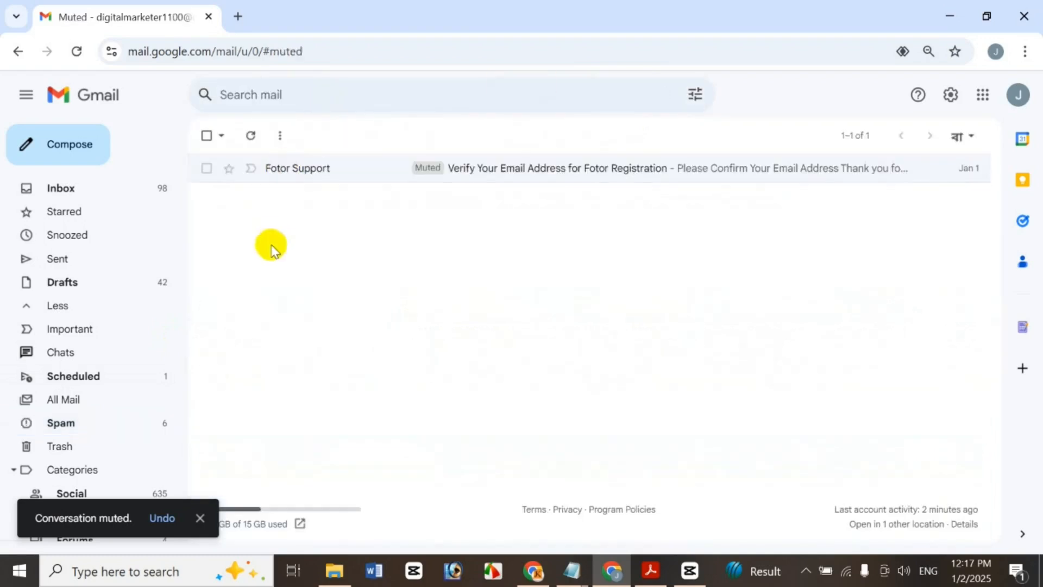
Unmute the Fotor Support conversation and return to the Spam folder
left_click(206, 167)
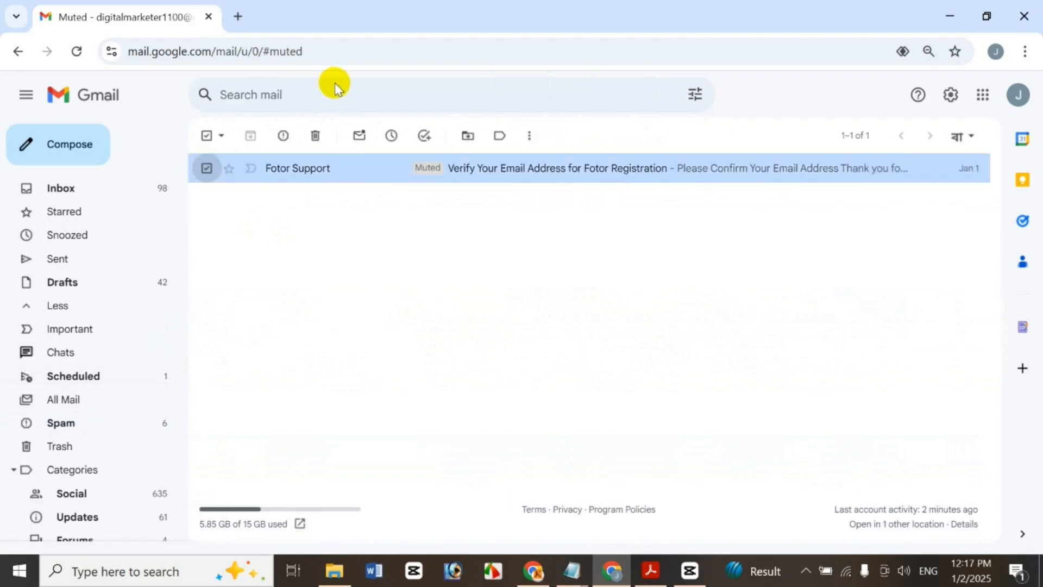
left_click(528, 136)
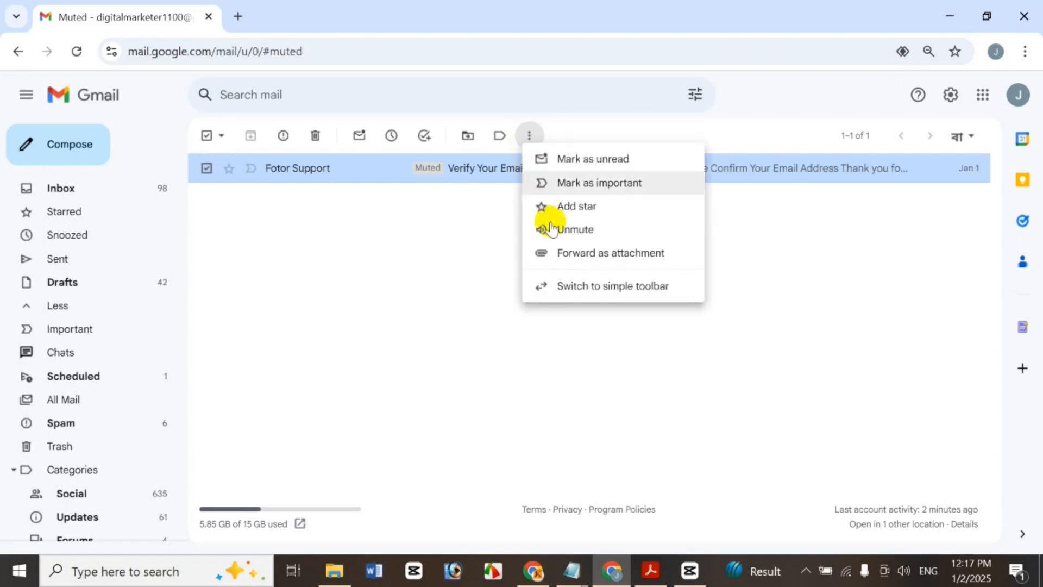
right_click(496, 162)
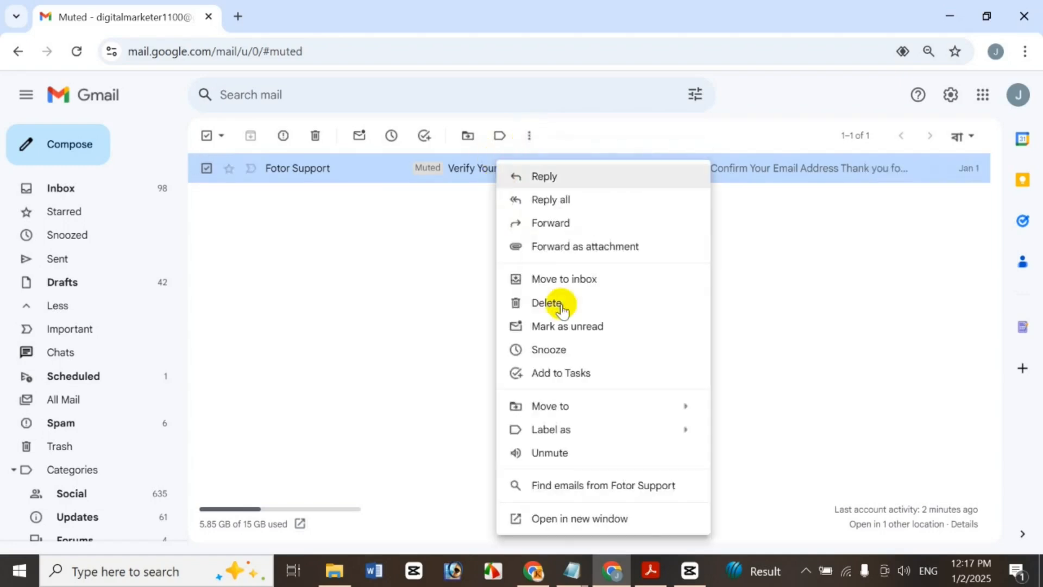
left_click(609, 454)
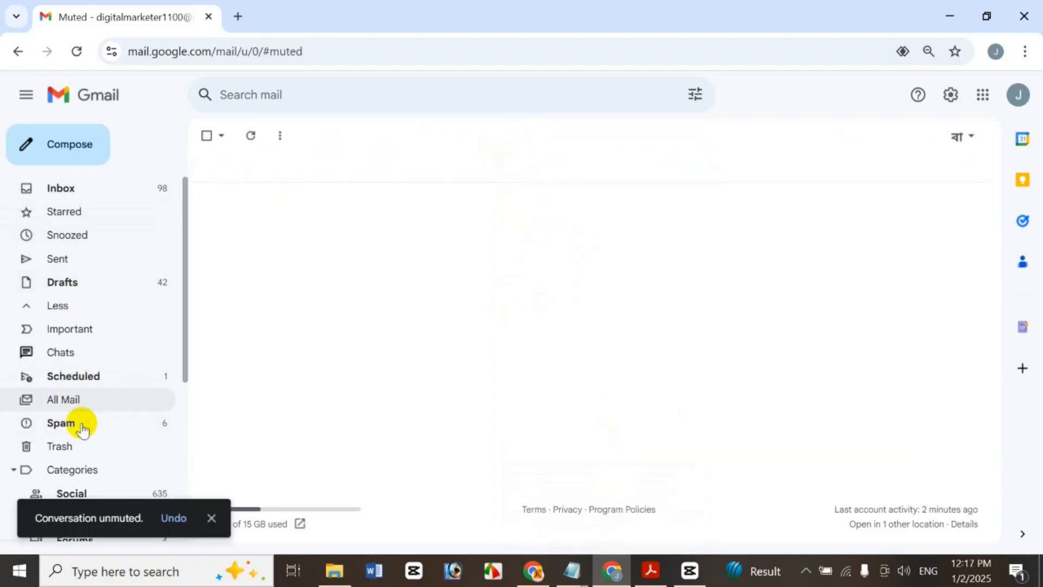
left_click(82, 423)
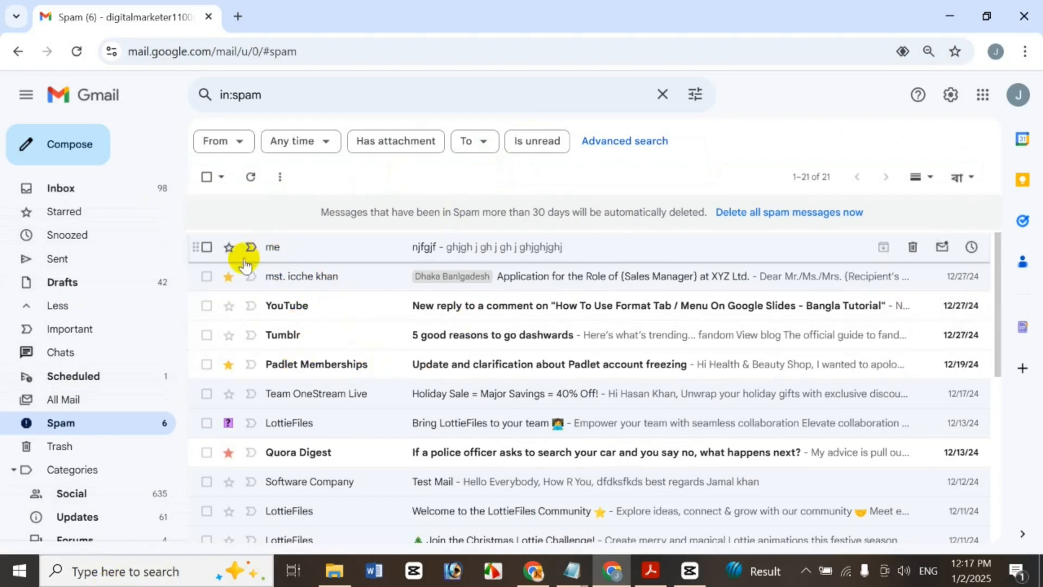
Forward the njfgjf conversation as an attachment
left_click(207, 247)
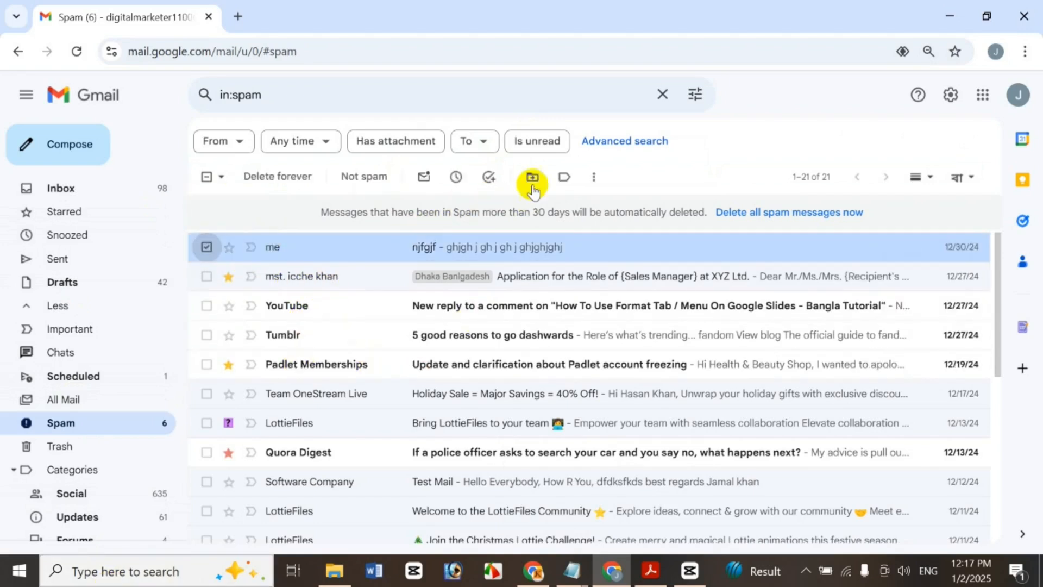
left_click(593, 176)
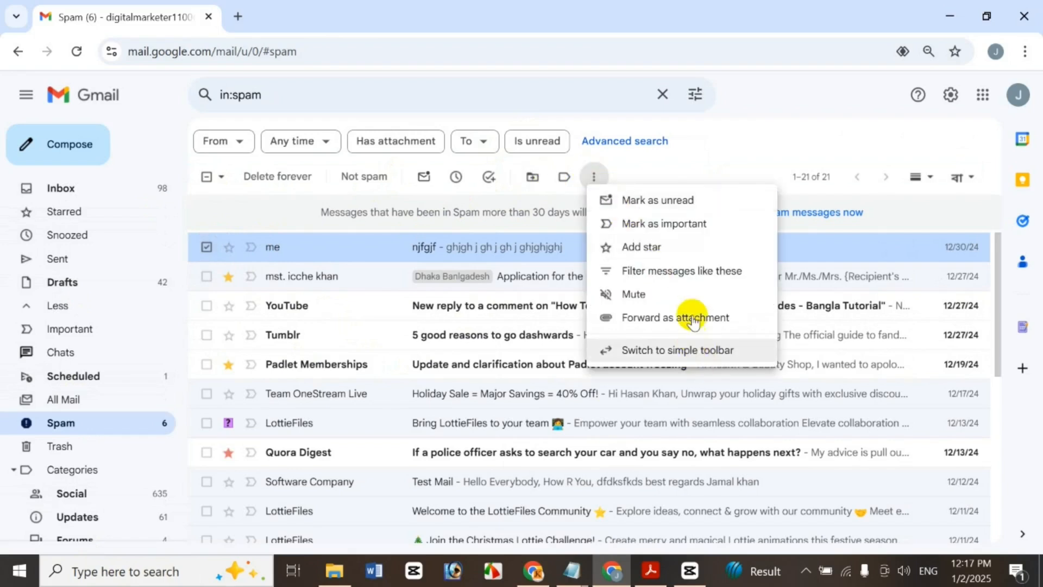
left_click(693, 321)
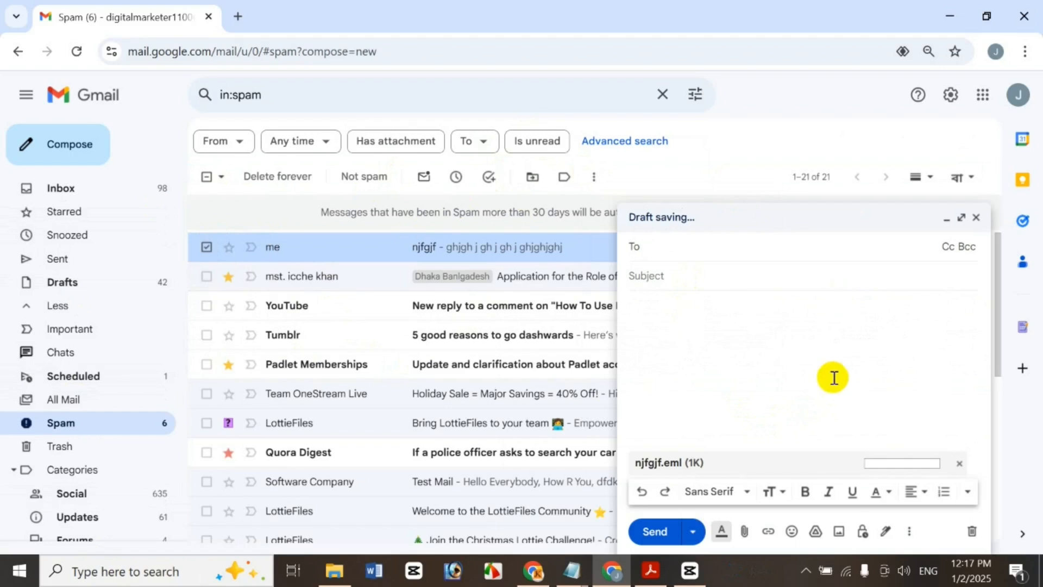
Address it to a suggested contact with subject 'fgh' and body 'g fghfghfgh', and send
type("m")
left_click(787, 298)
left_click(773, 288)
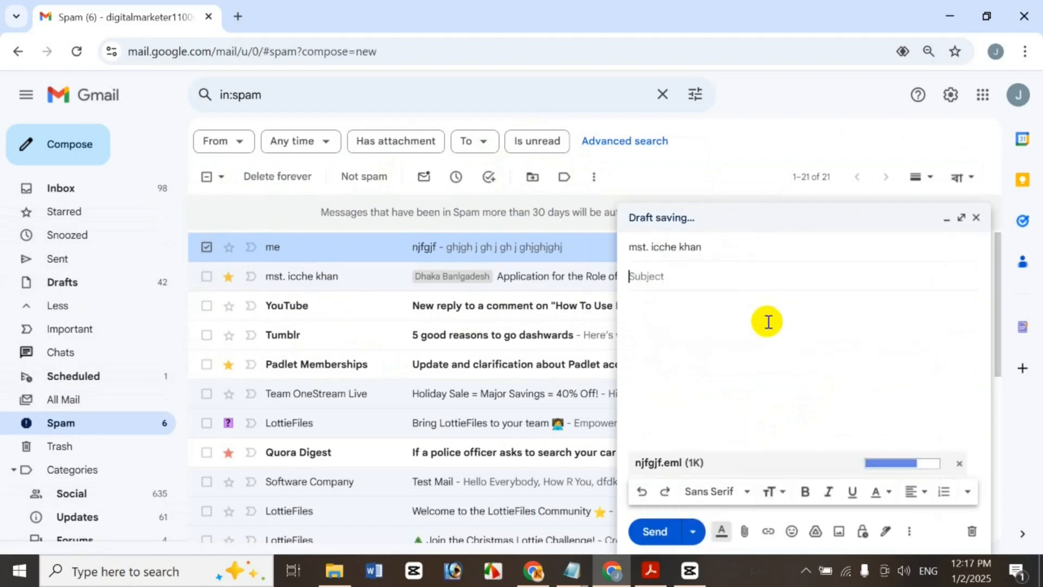
type("fgh")
left_click(767, 324)
type("g fg")
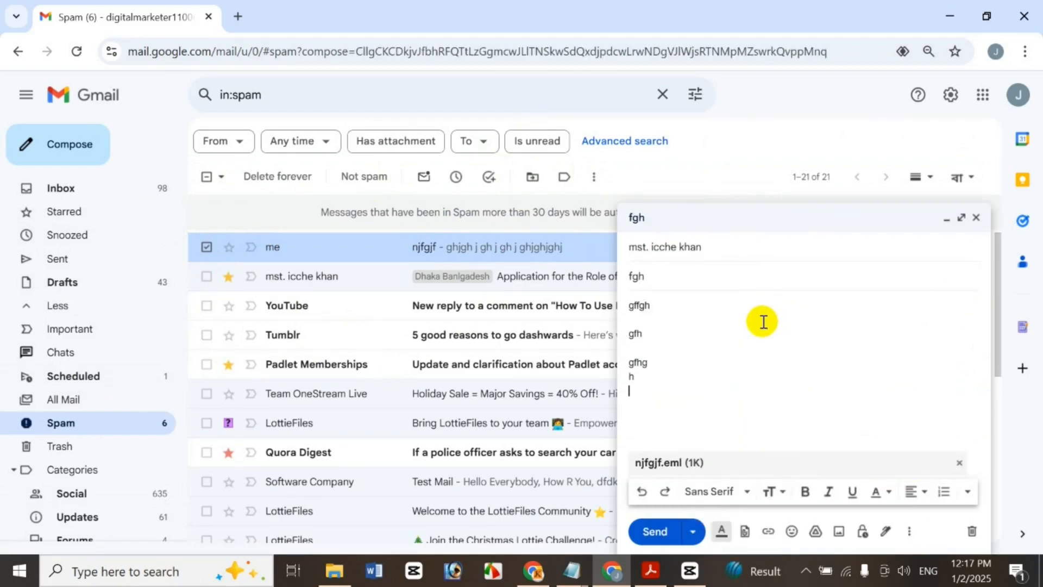
type("hfghfgh")
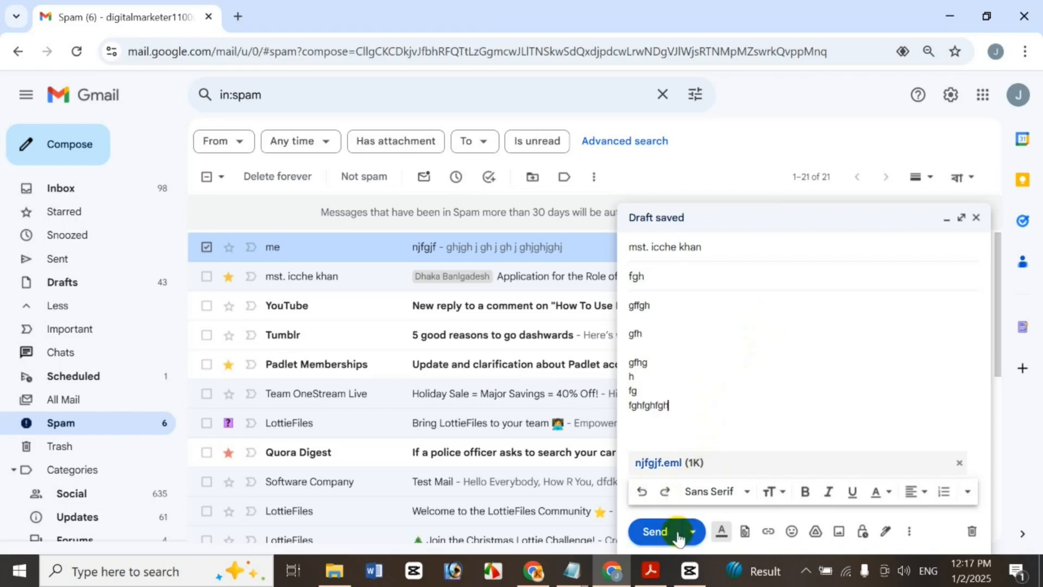
left_click(673, 533)
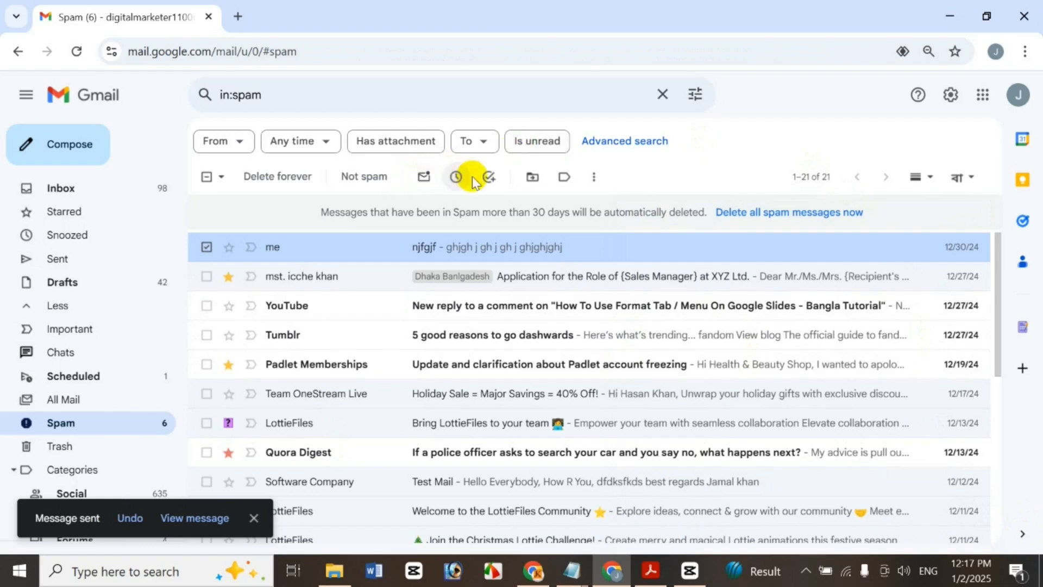
left_click(595, 175)
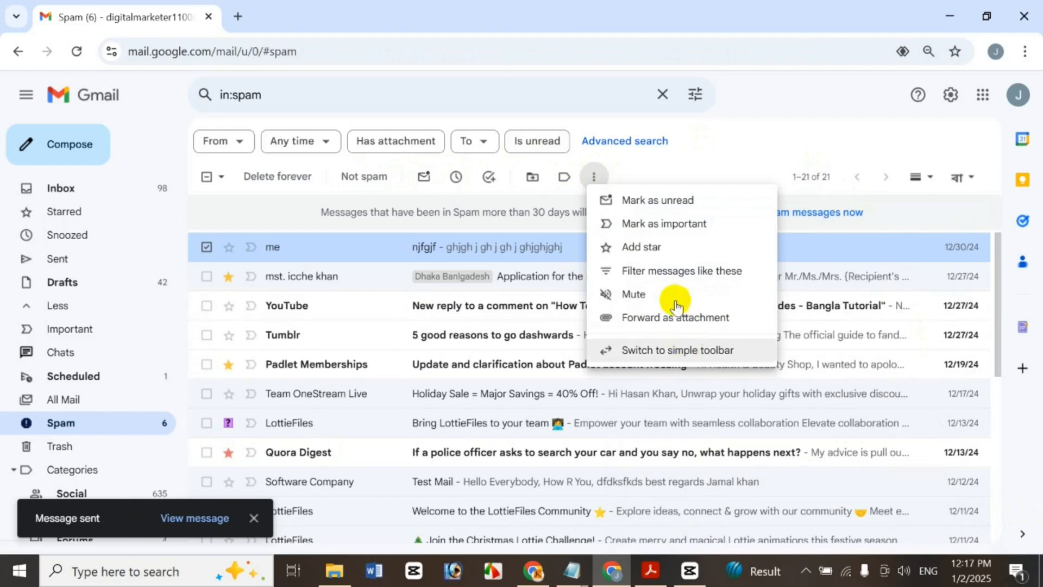
left_click(637, 352)
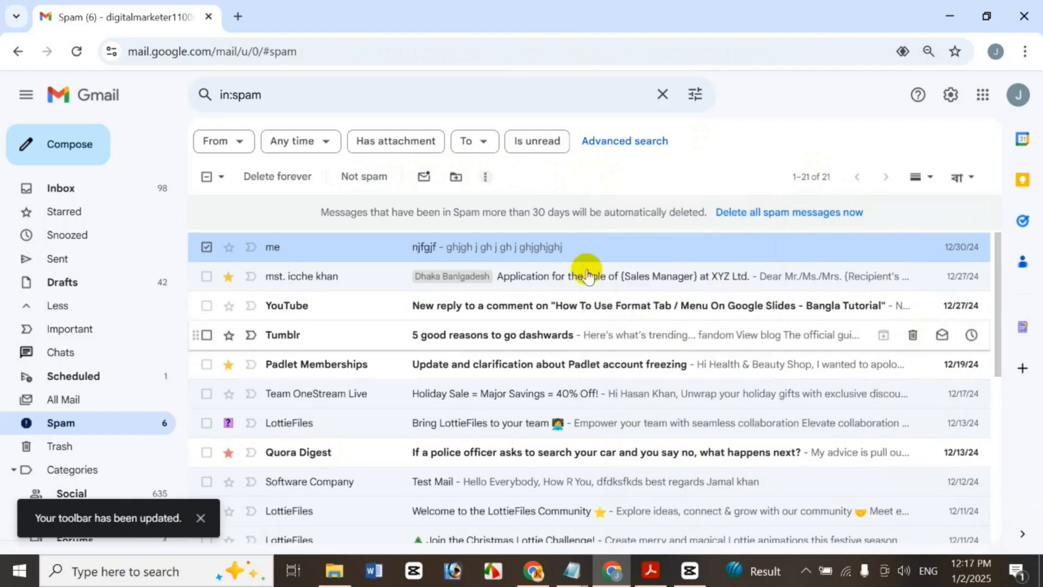
left_click(486, 174)
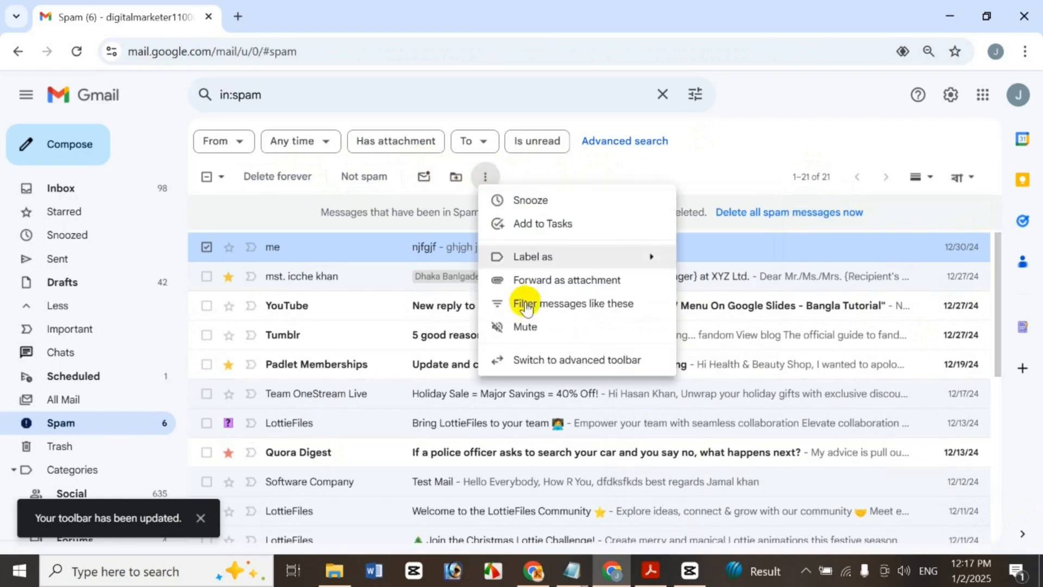
left_click(563, 361)
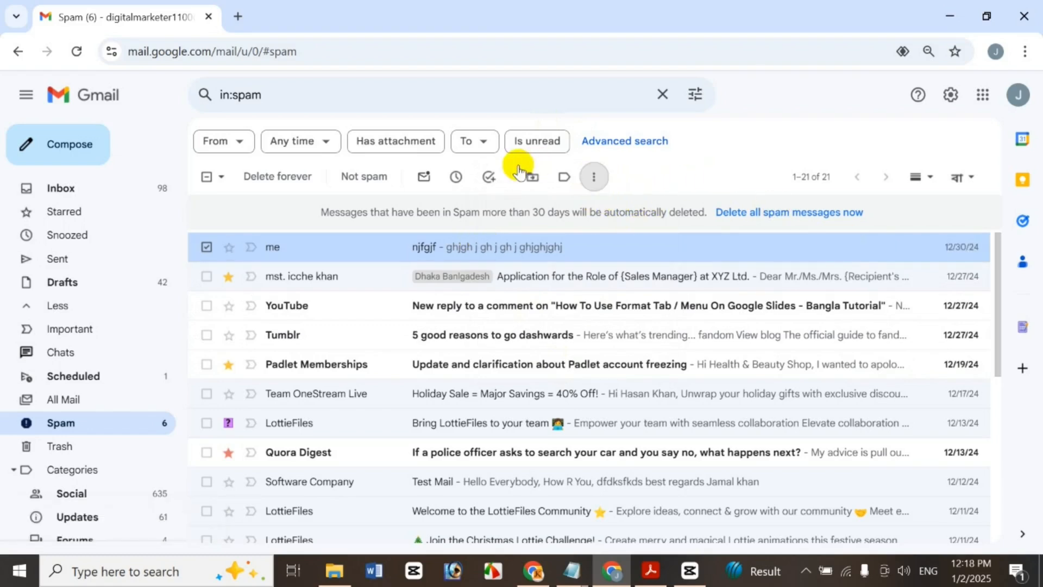
right_click(526, 248)
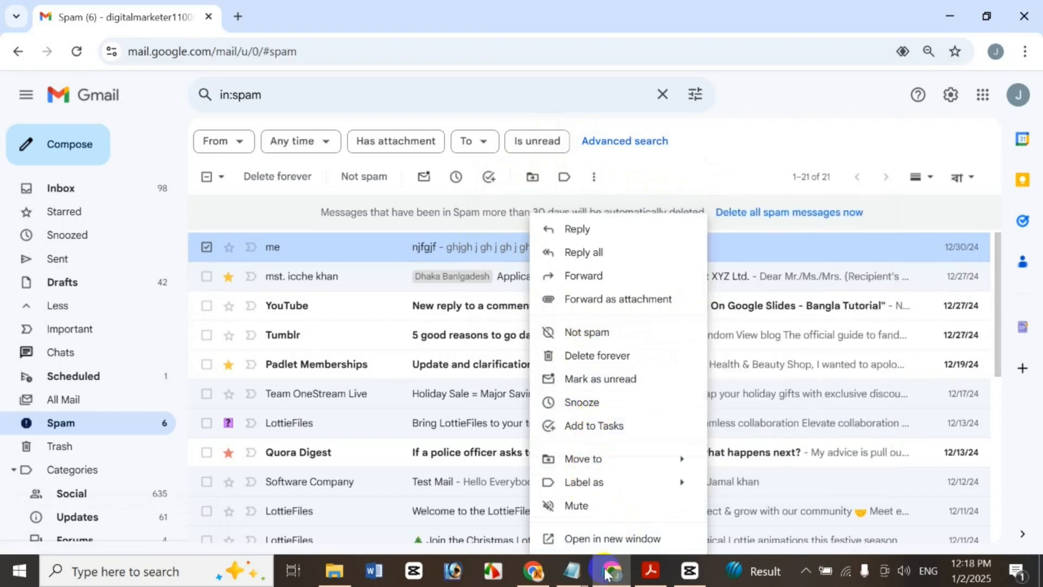
left_click(623, 545)
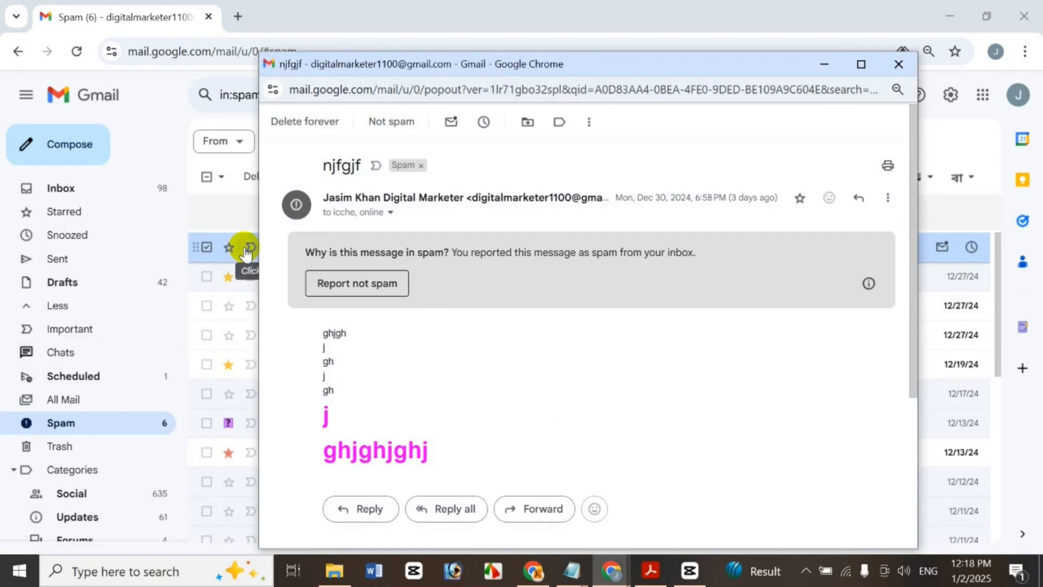
left_click(903, 64)
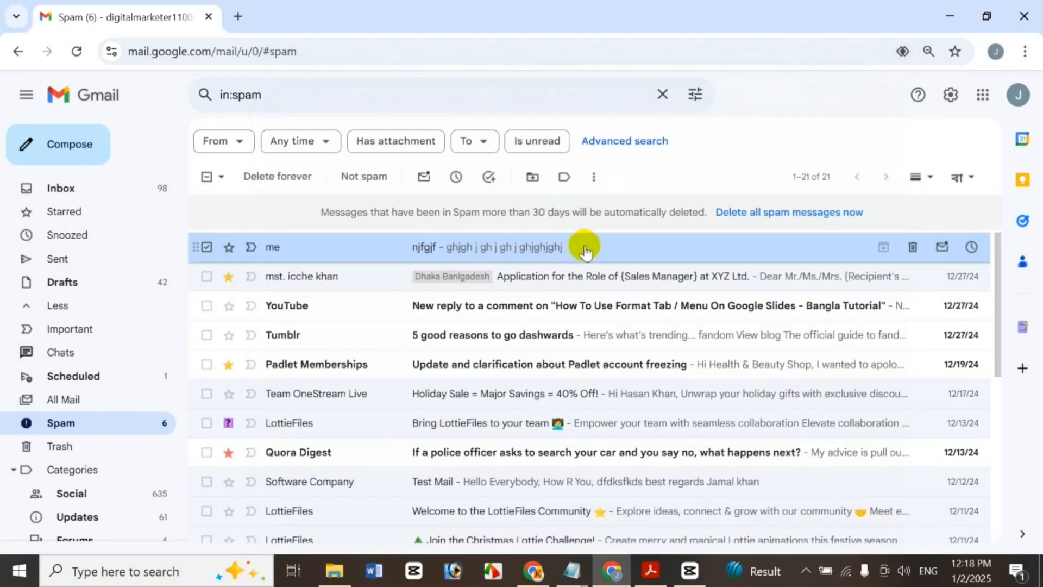
Start a reply, then a reply-all with expanded recipients, to njfgjf, closing each
right_click(600, 246)
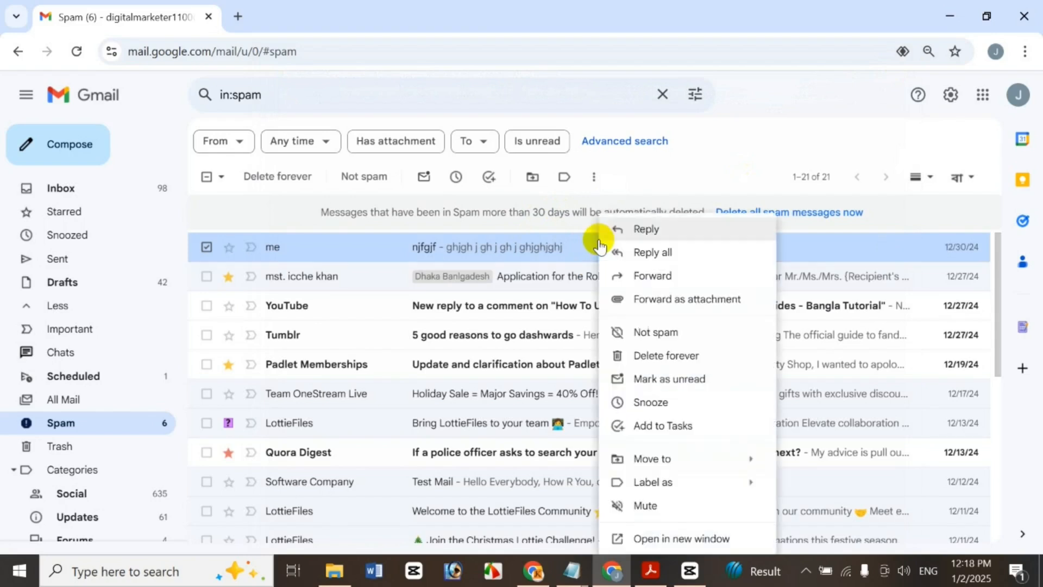
left_click(701, 240)
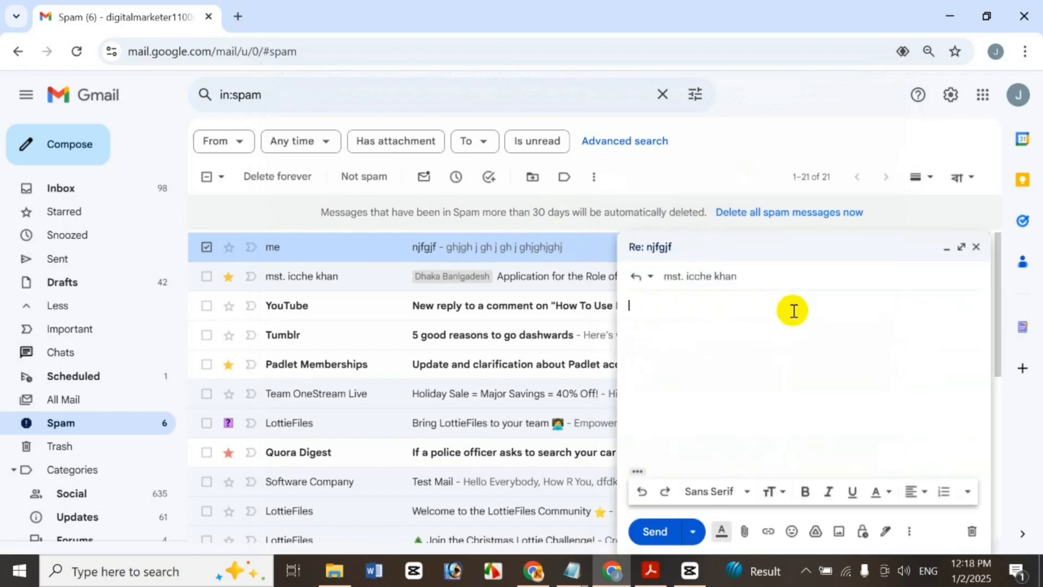
left_click(976, 248)
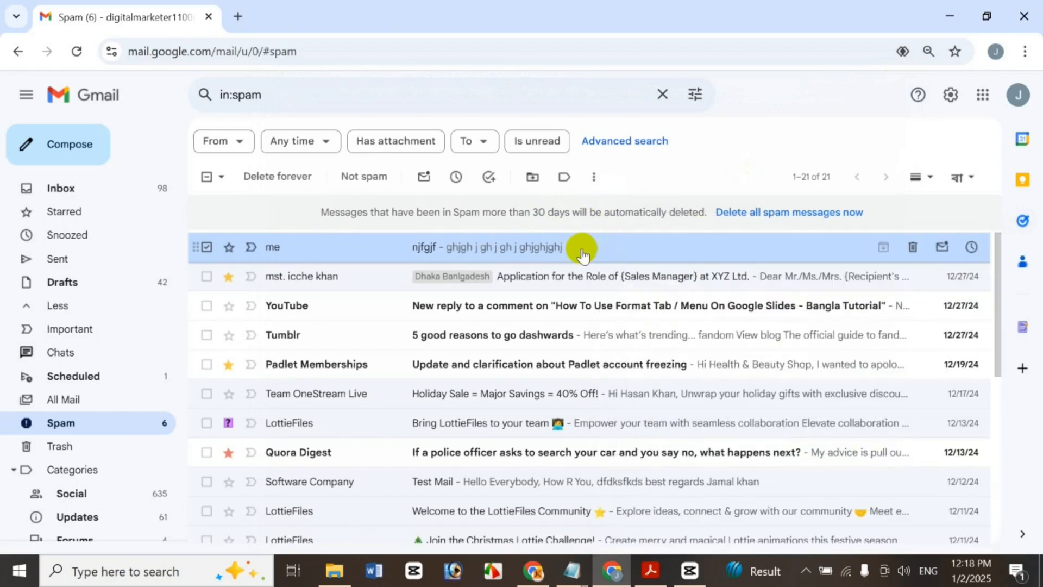
right_click(582, 247)
left_click(652, 252)
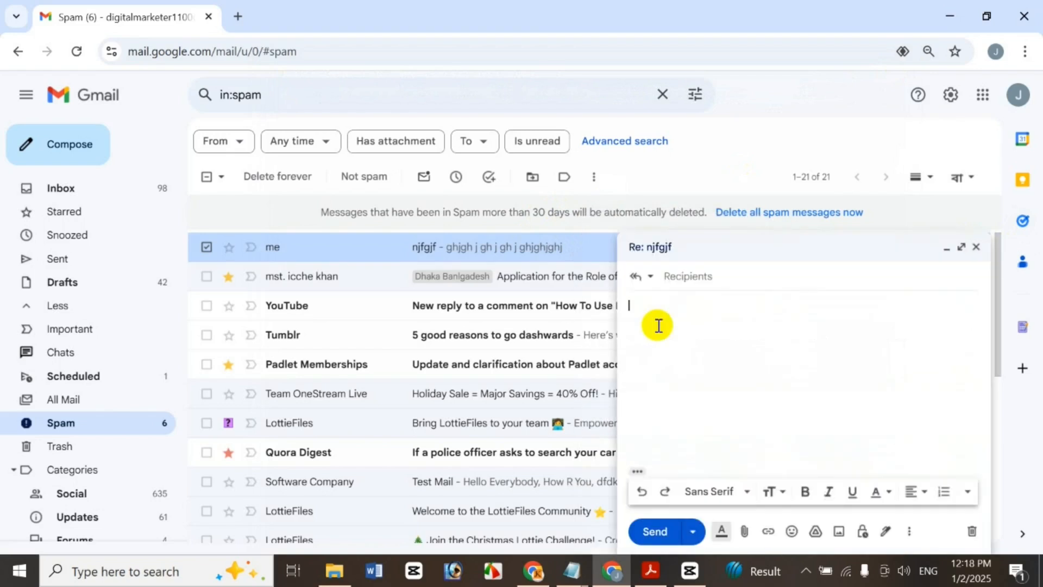
left_click(757, 277)
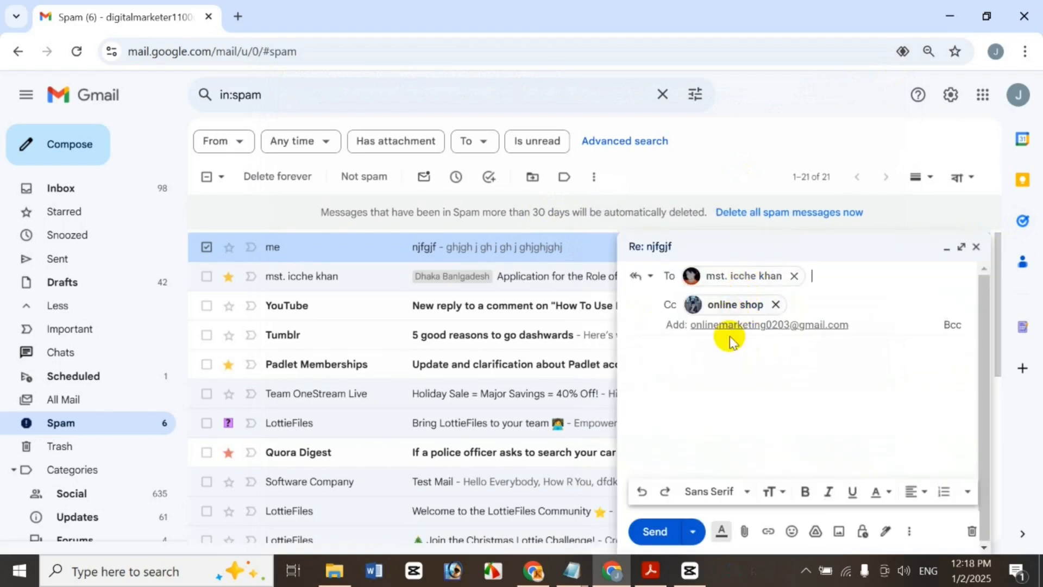
left_click(725, 359)
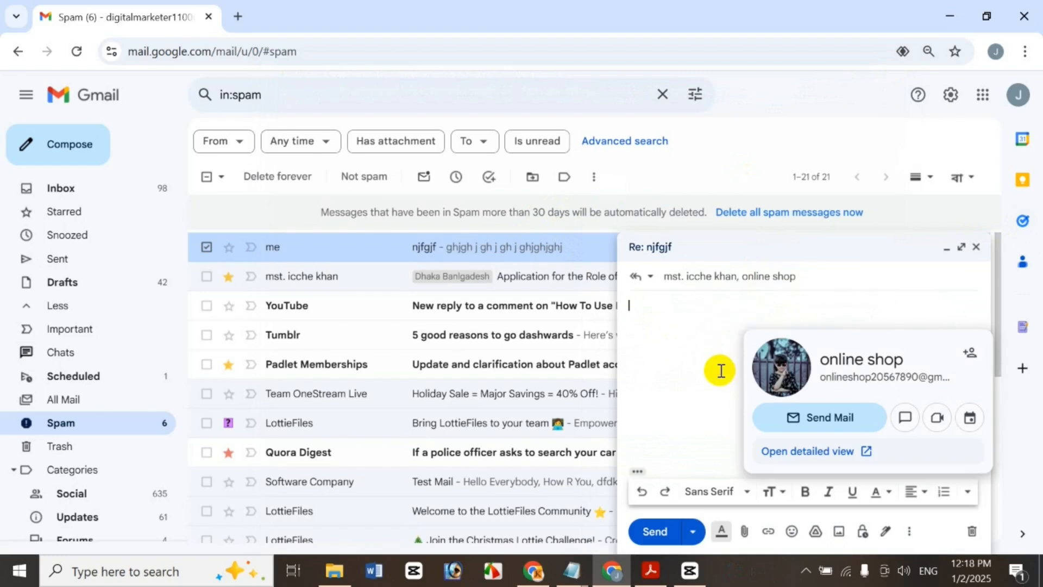
left_click(976, 249)
Forward njfgjf to a suggested contact with body 'lkjkl' and close it as a draft
right_click(622, 240)
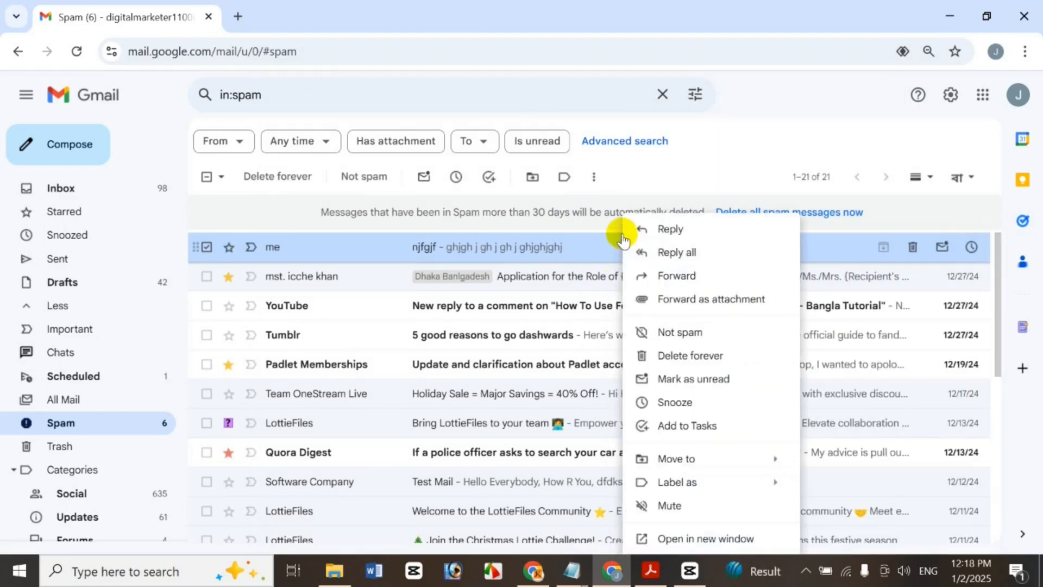
left_click(690, 277)
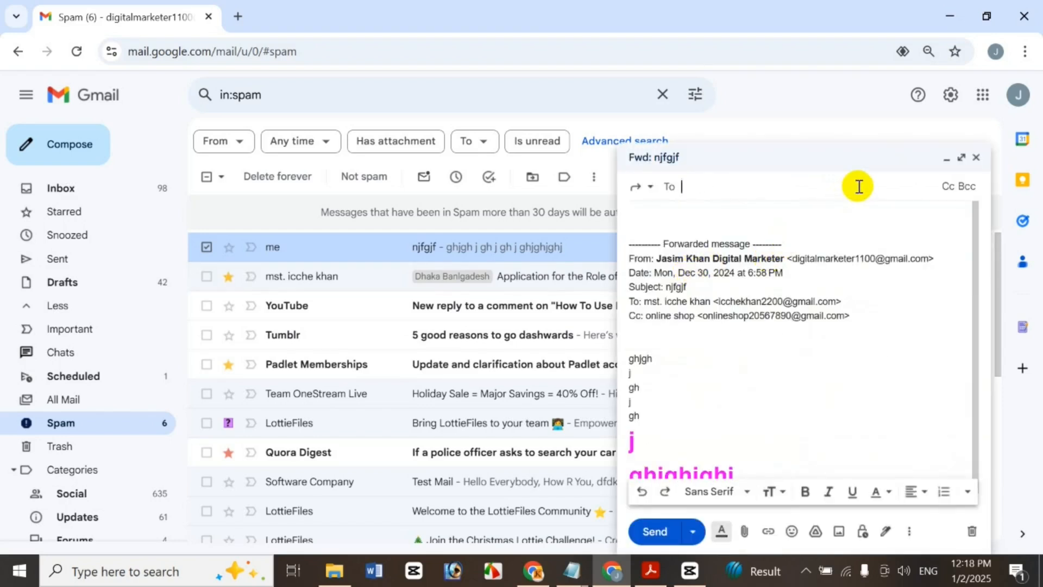
type("o")
left_click(815, 260)
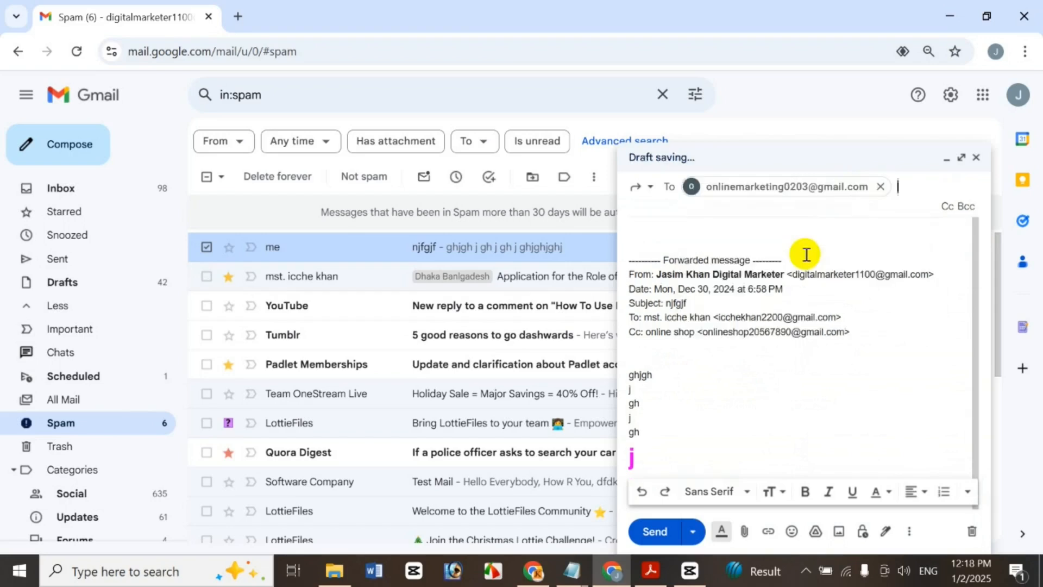
left_click(684, 230)
type("lkjkl")
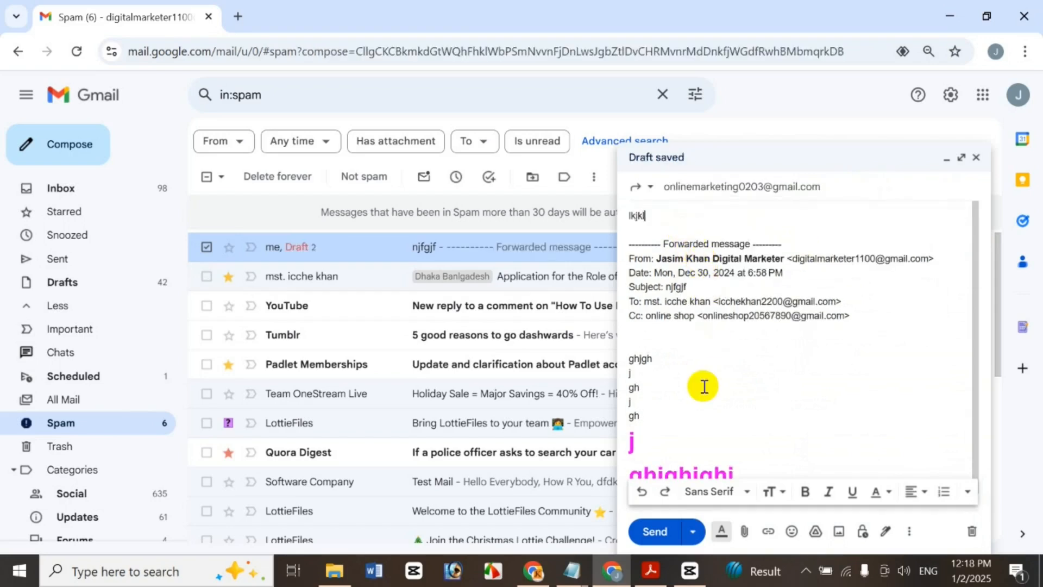
left_click(977, 159)
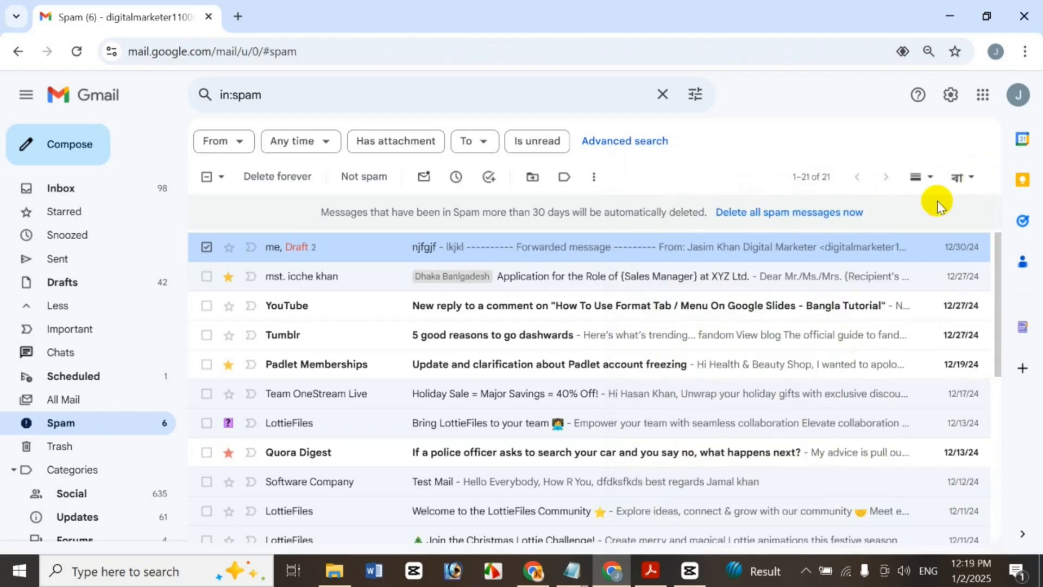
Discard the forward draft in the njfgjf conversation and report that conversation as not spam
right_click(614, 251)
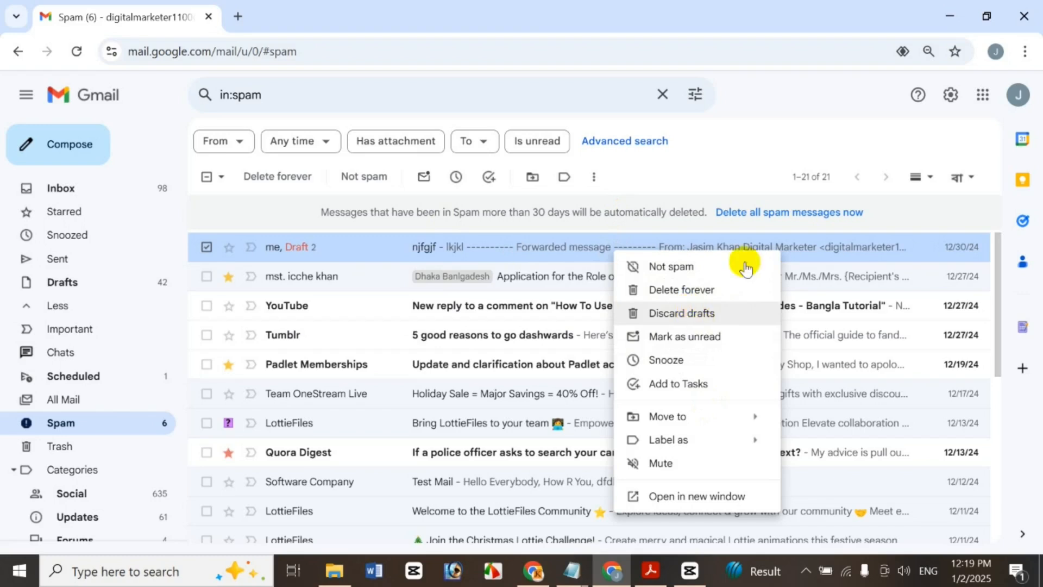
left_click(779, 133)
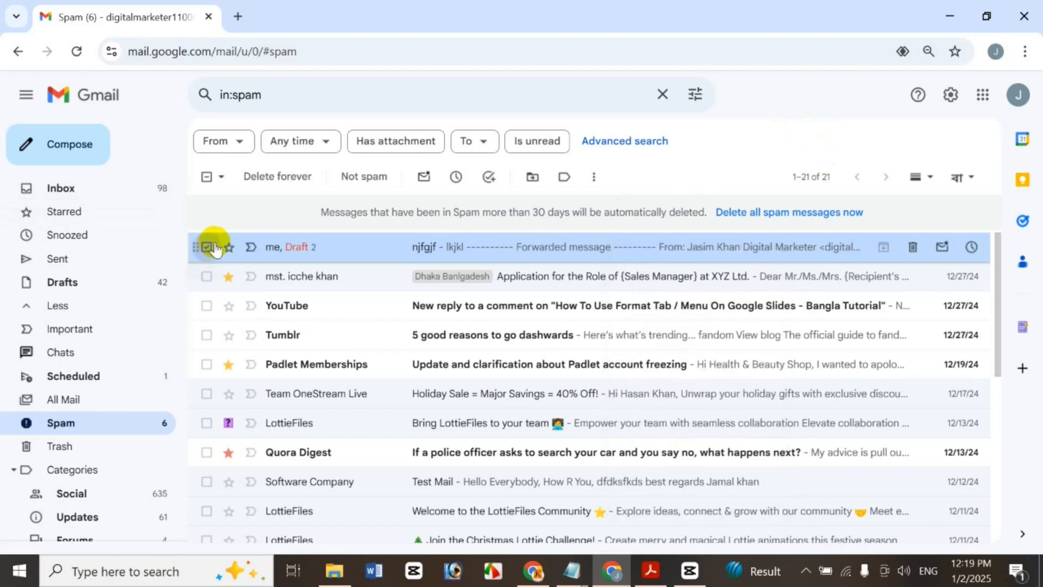
left_click(341, 243)
scroll(304, 283, "down", 3)
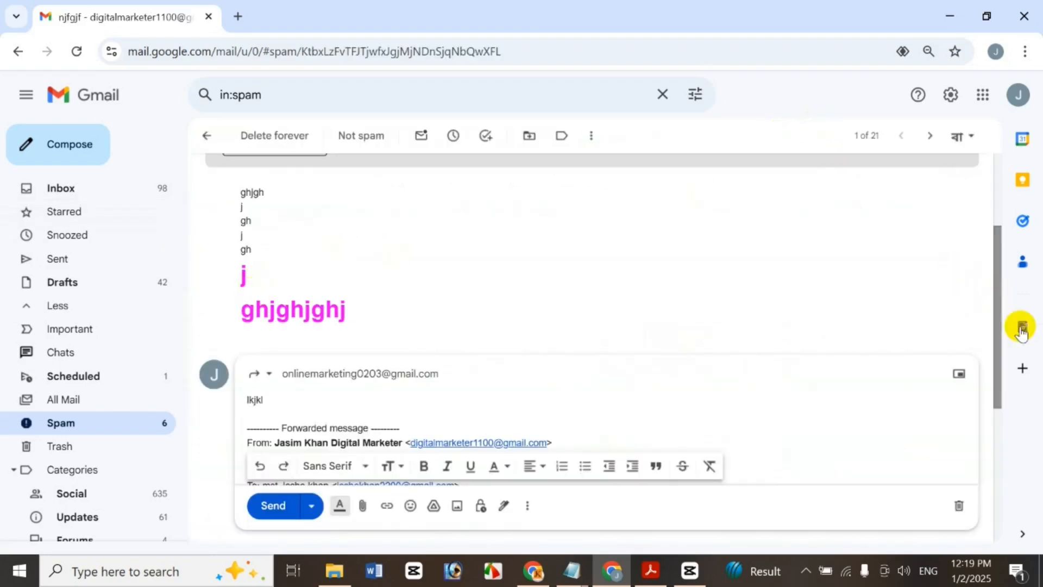
left_click(960, 506)
scroll(989, 337, "up", 3)
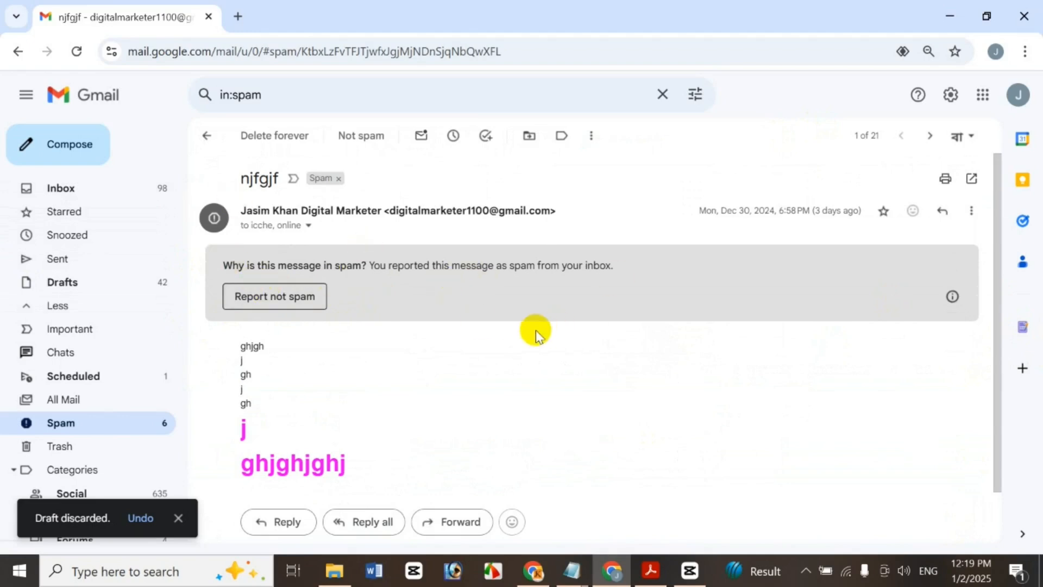
left_click(314, 296)
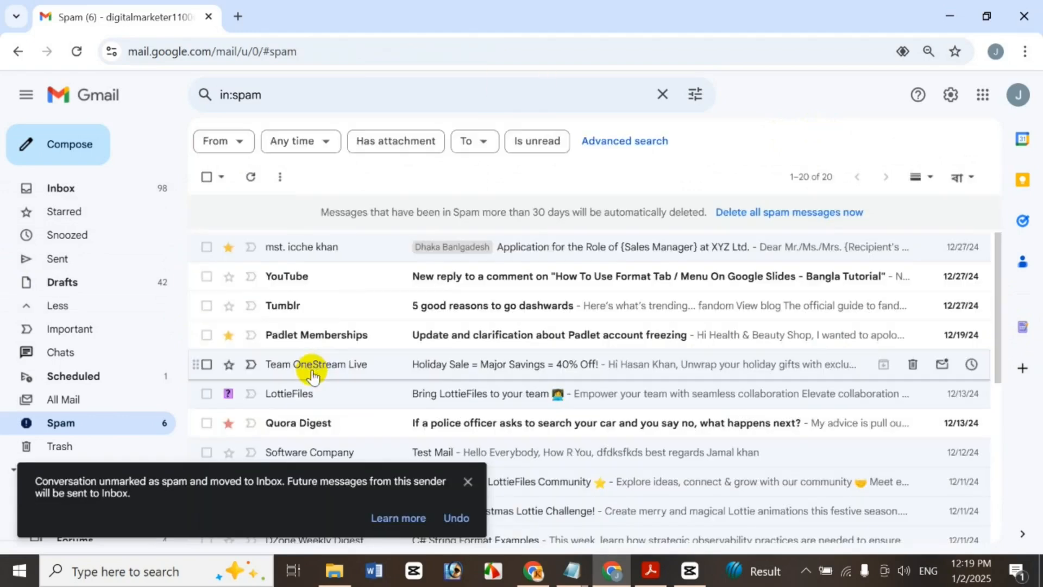
Print the Sales Manager application message from its More actions menu
left_click(389, 253)
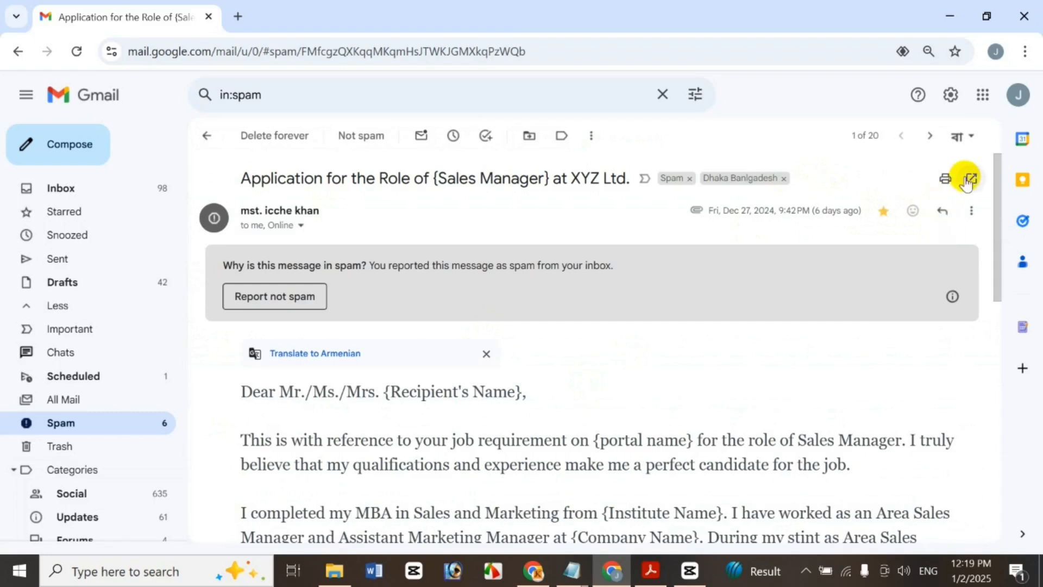
left_click(971, 211)
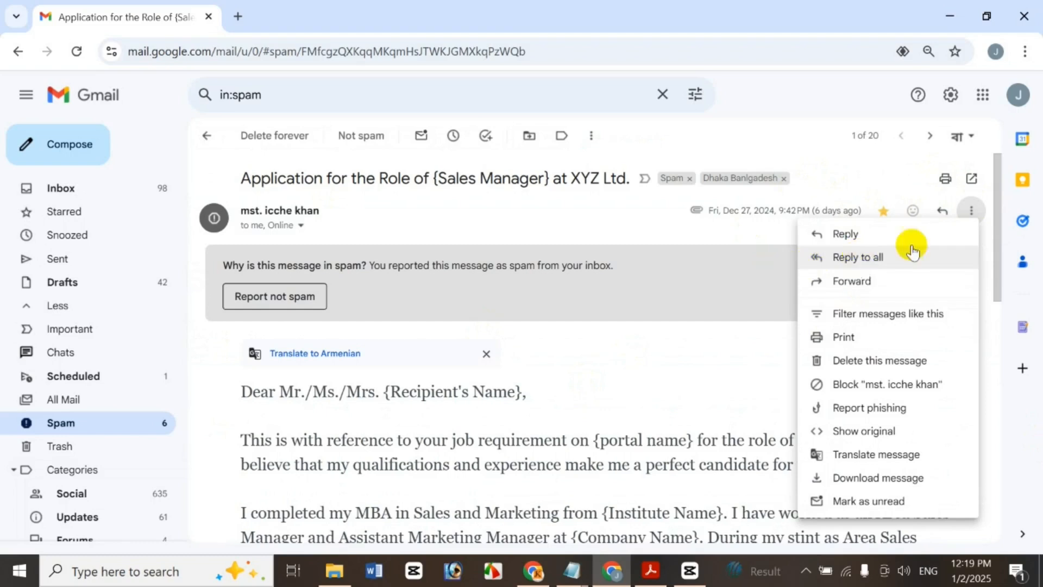
left_click(904, 337)
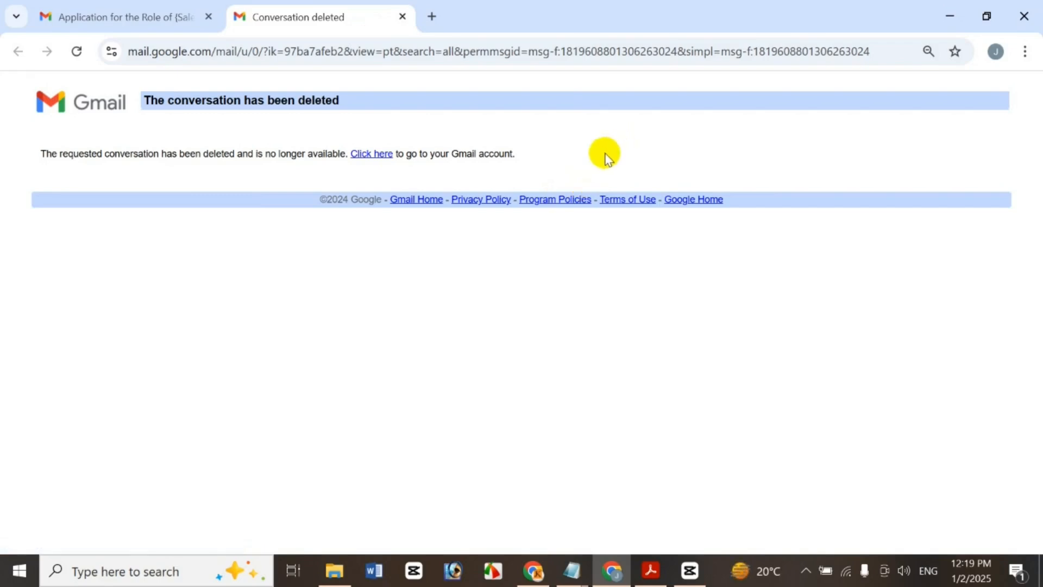
left_click(403, 17)
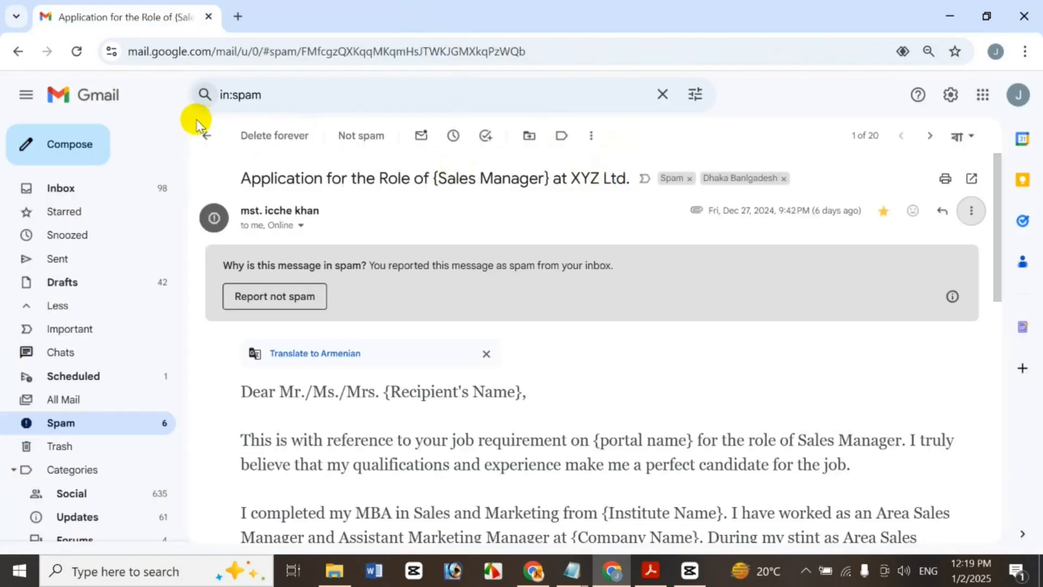
Back in Spam, open the YouTube comment notification's More actions menu
left_click(204, 135)
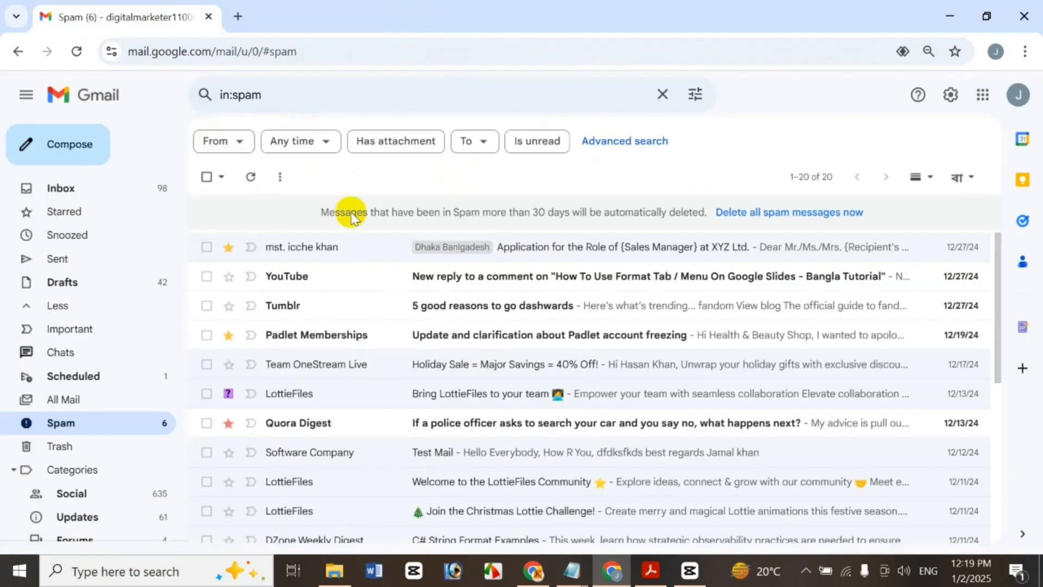
left_click(387, 277)
left_click(971, 231)
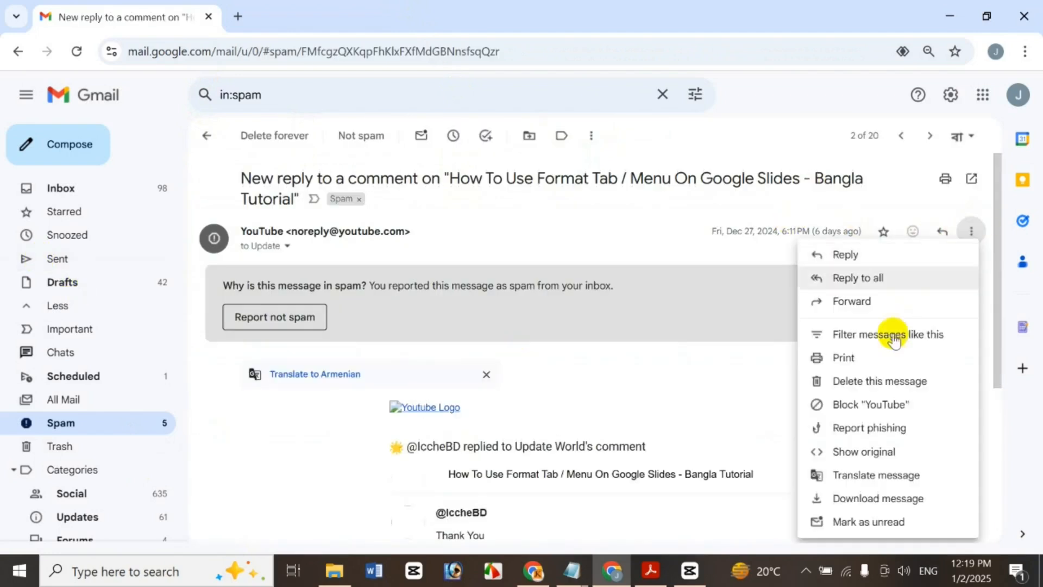
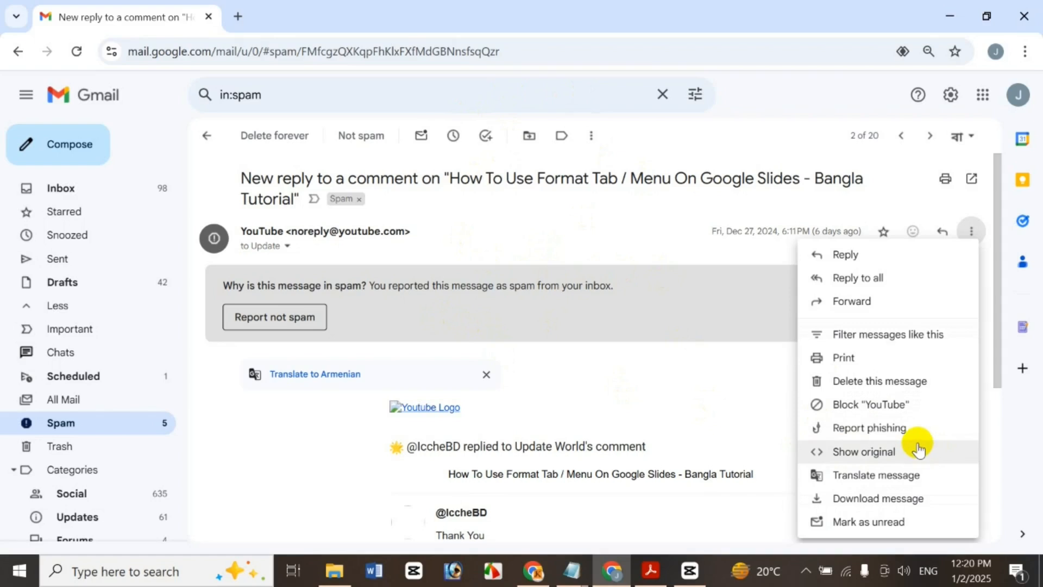
Translate the YouTube comment-reply message into Armenian and check the translation language settings
left_click(917, 478)
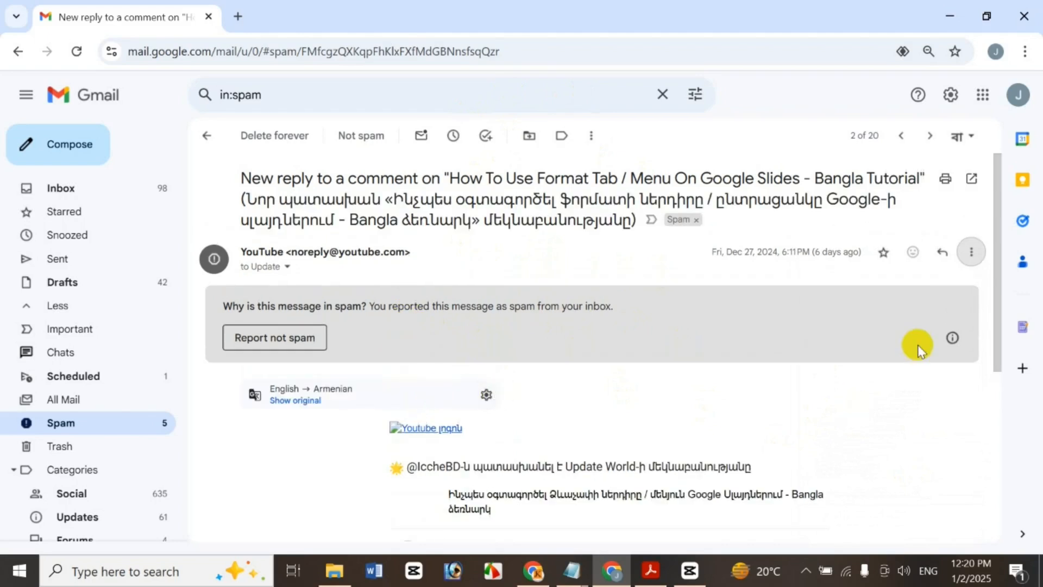
scroll(989, 379, "down", 3)
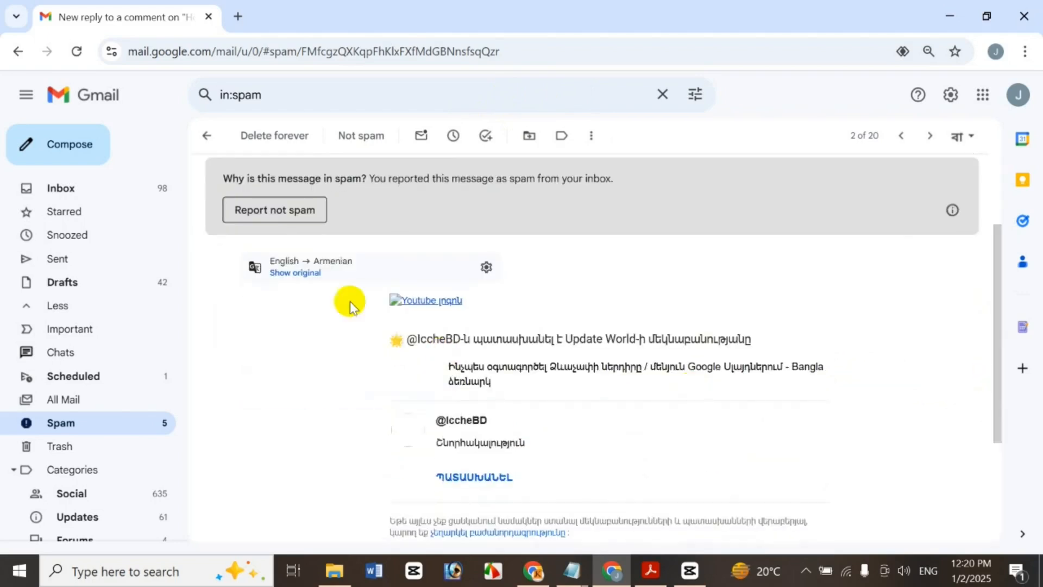
left_click(495, 271)
left_click(878, 250)
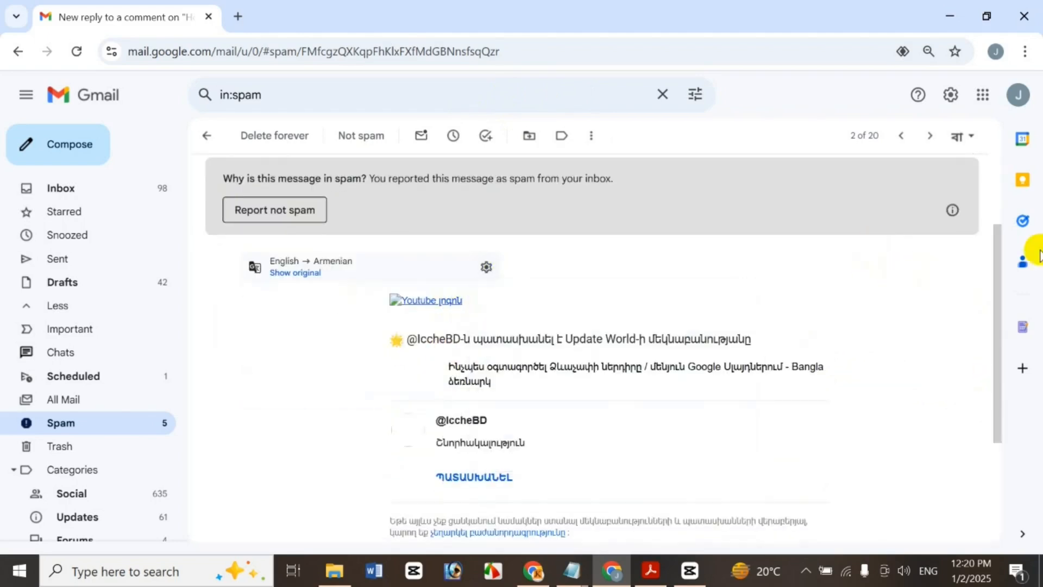
scroll(994, 263, "up", 3)
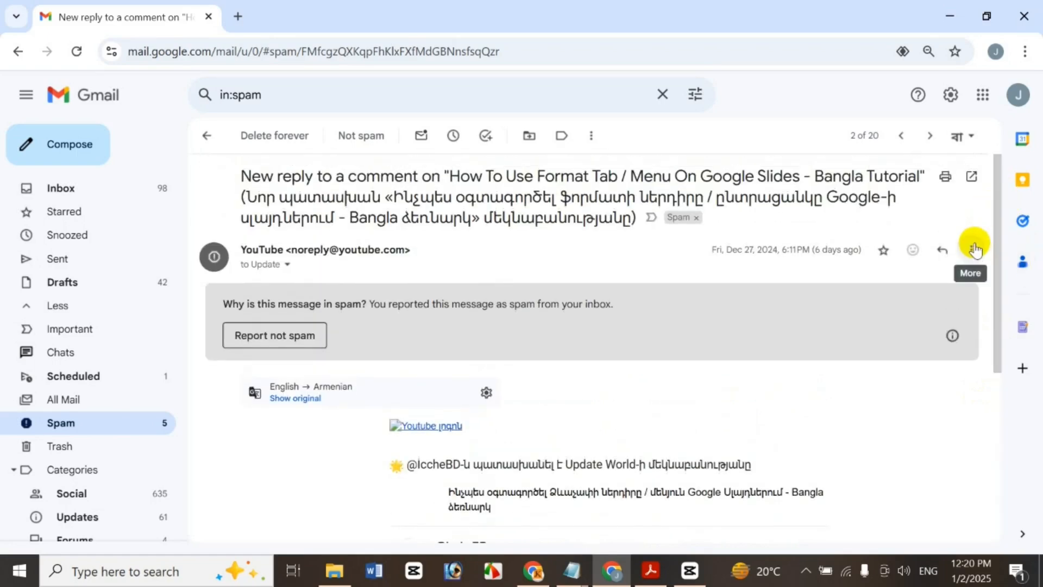
Open and dismiss the message's actions menu, then return to the Spam folder
left_click(975, 249)
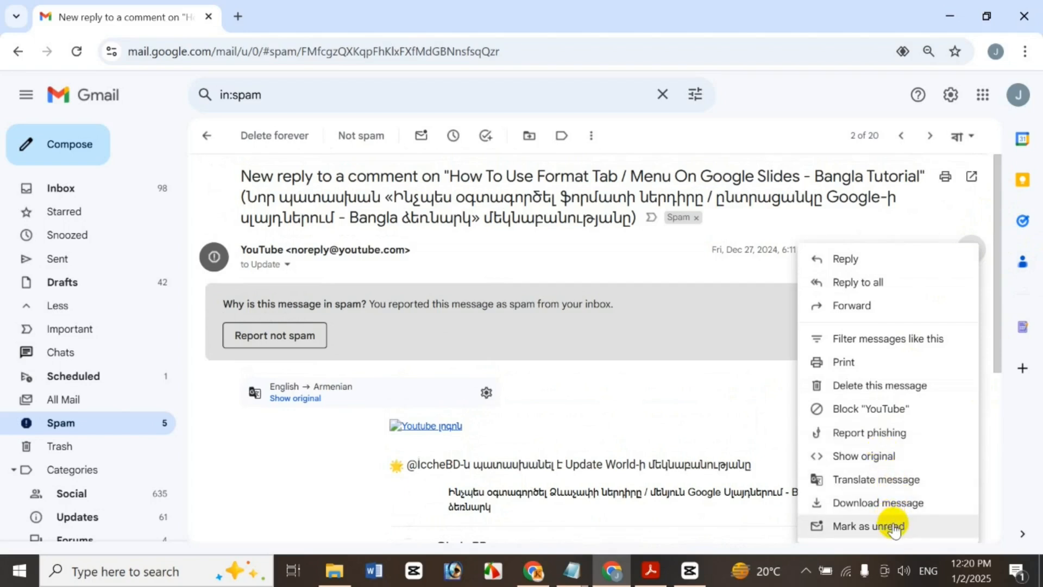
left_click(696, 406)
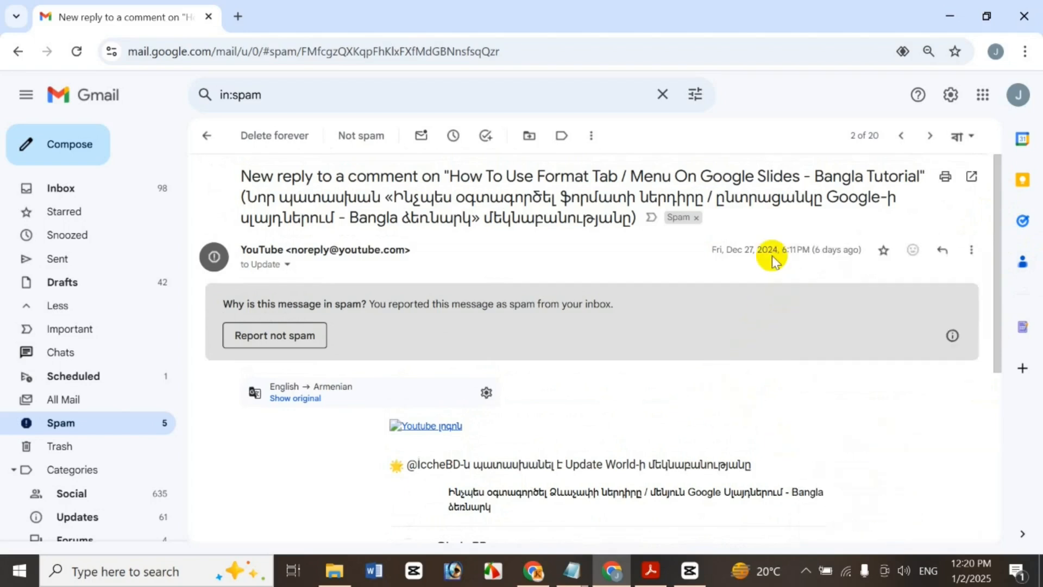
left_click(74, 423)
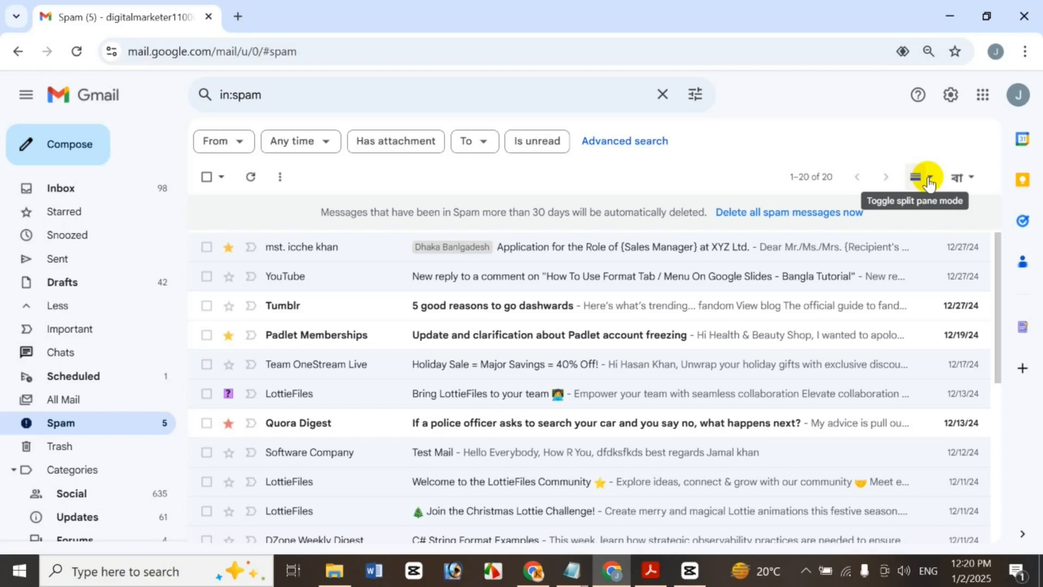
left_click(930, 178)
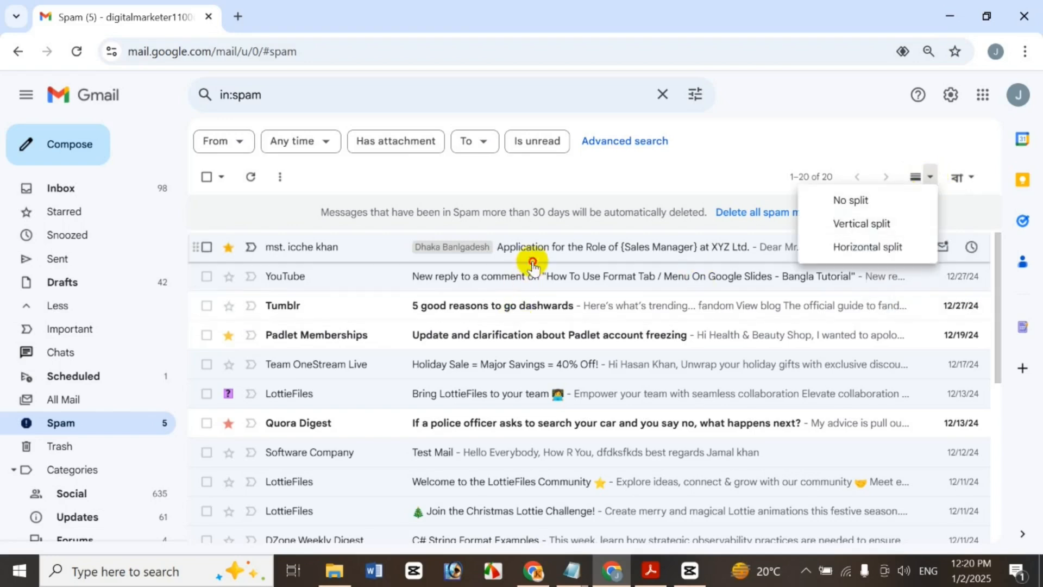
left_click(533, 265)
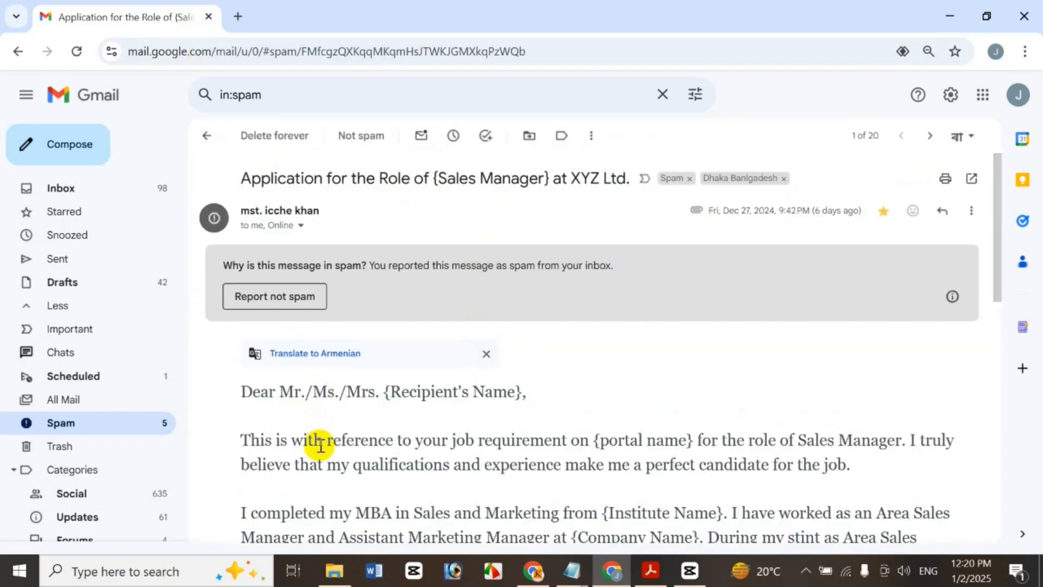
left_click(207, 136)
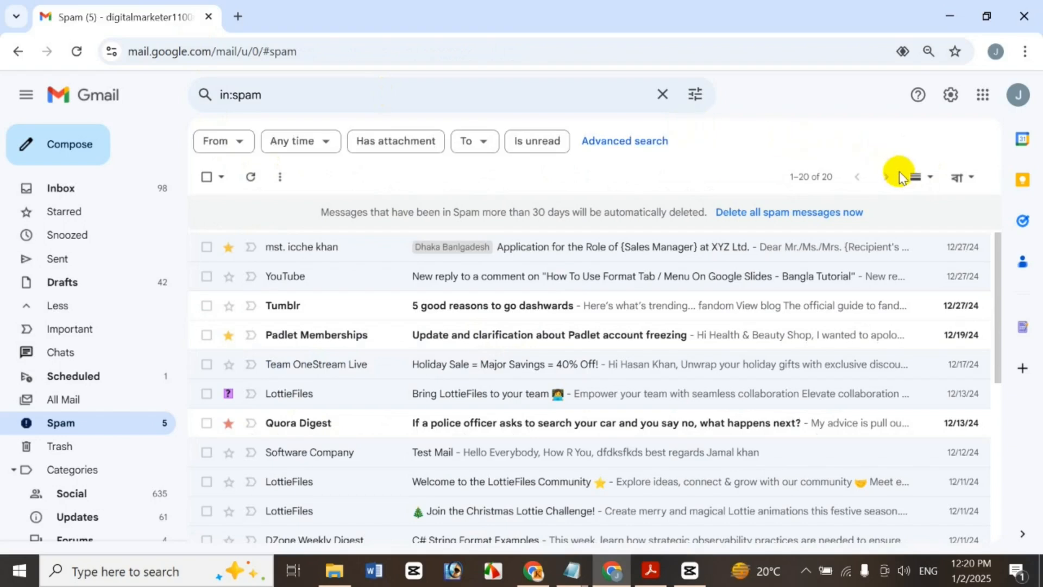
left_click(928, 178)
left_click(875, 224)
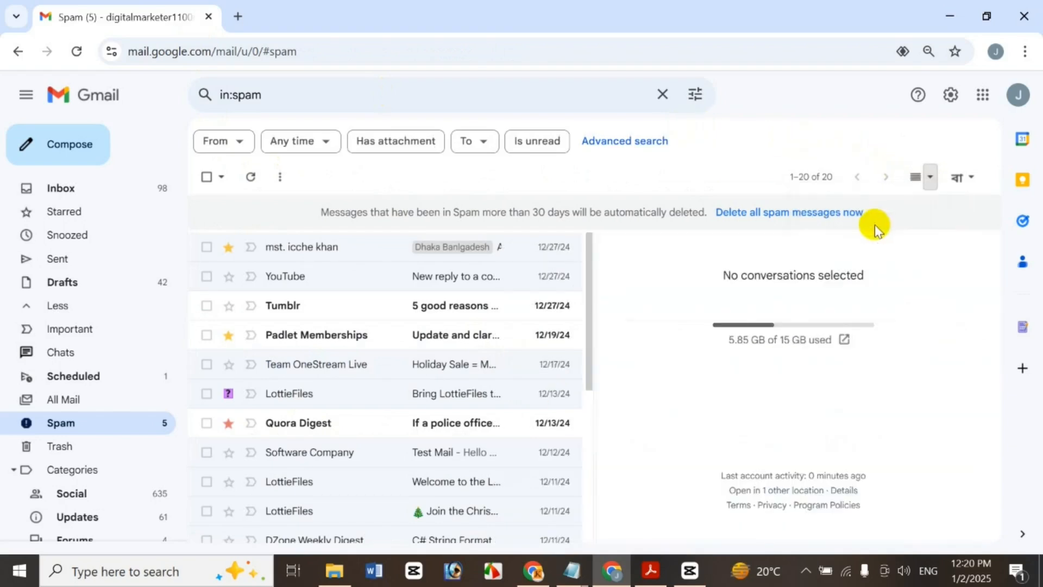
left_click(435, 395)
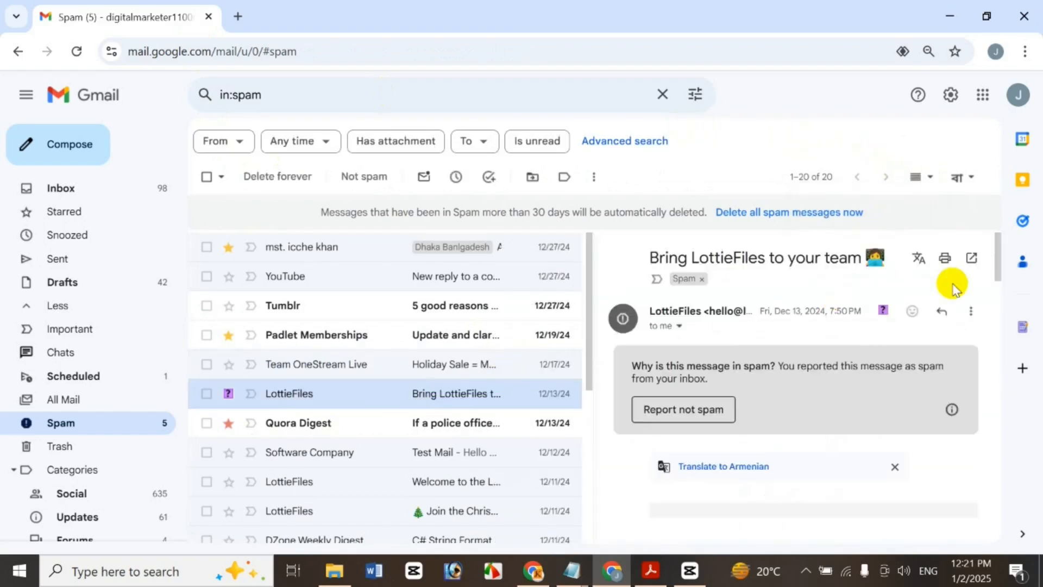
left_click_drag(473, 364, 725, 401)
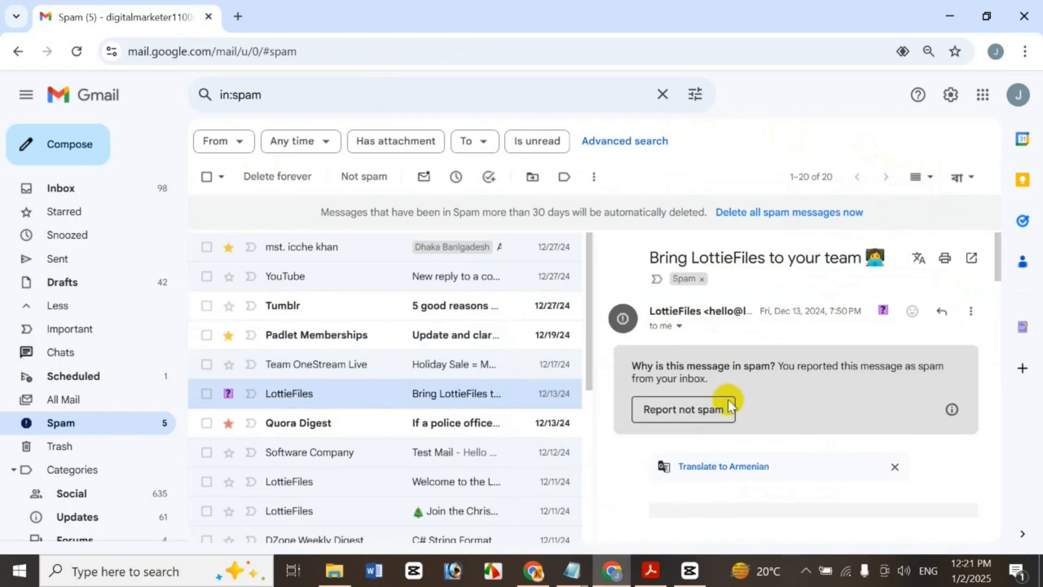
left_click(931, 179)
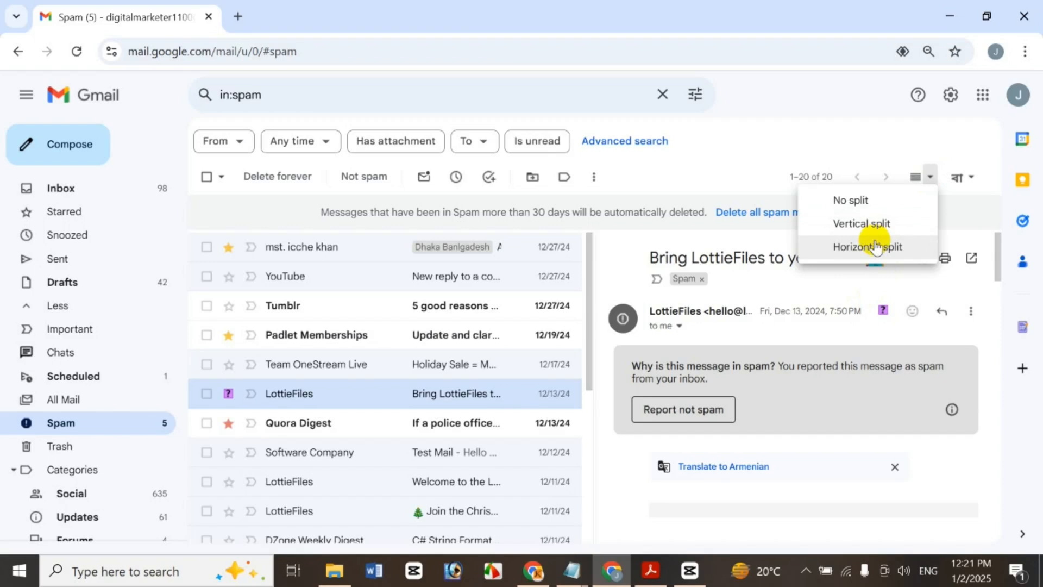
left_click(868, 245)
left_click_drag(1002, 398, 994, 205)
left_click(931, 179)
left_click(864, 202)
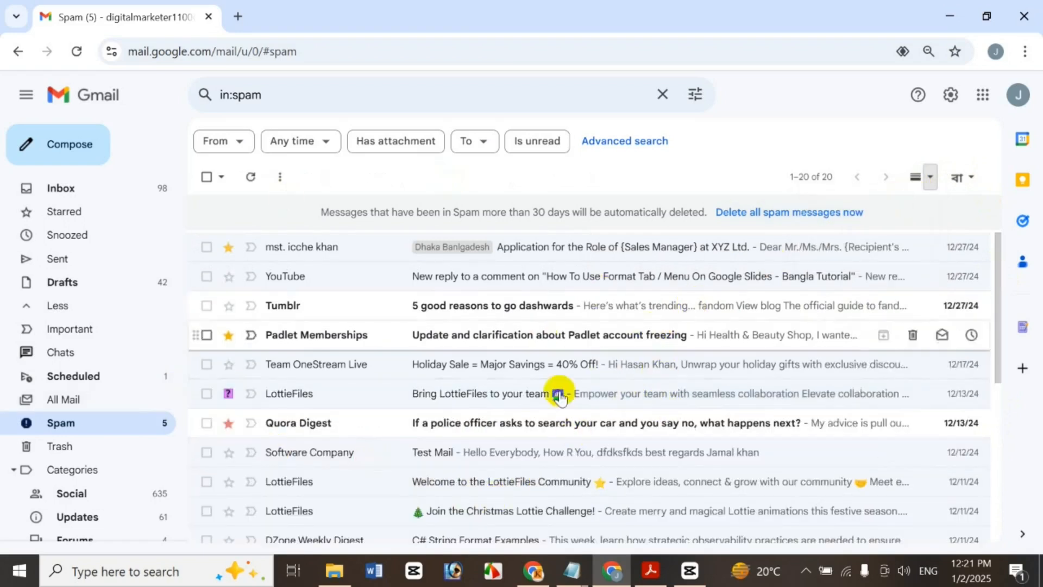
Bring up the Gmail Trash tutorial title page in Acrobat, then minimize it to reveal Chrome's New Tab
left_click(649, 569)
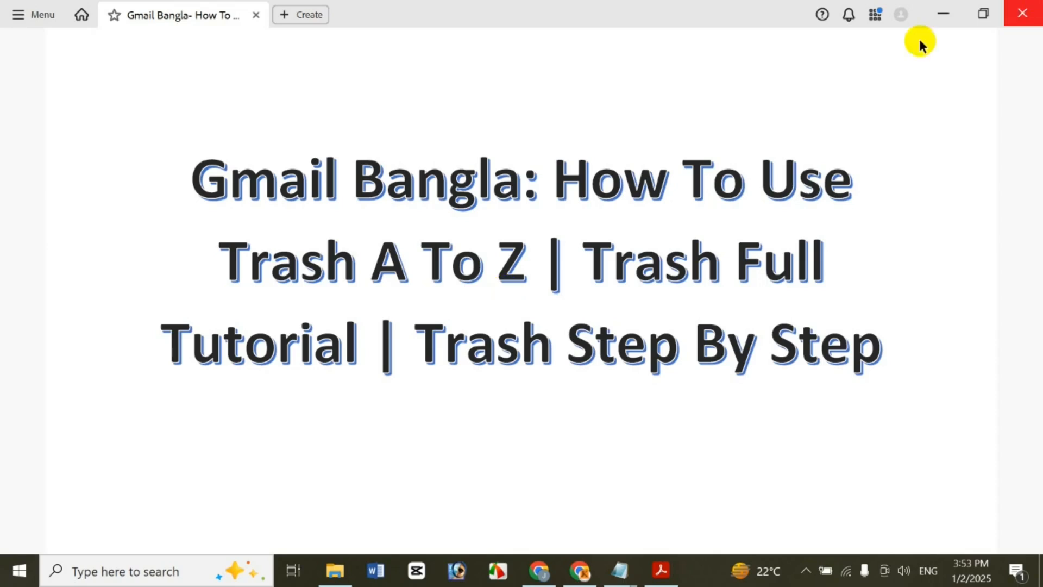
left_click(943, 13)
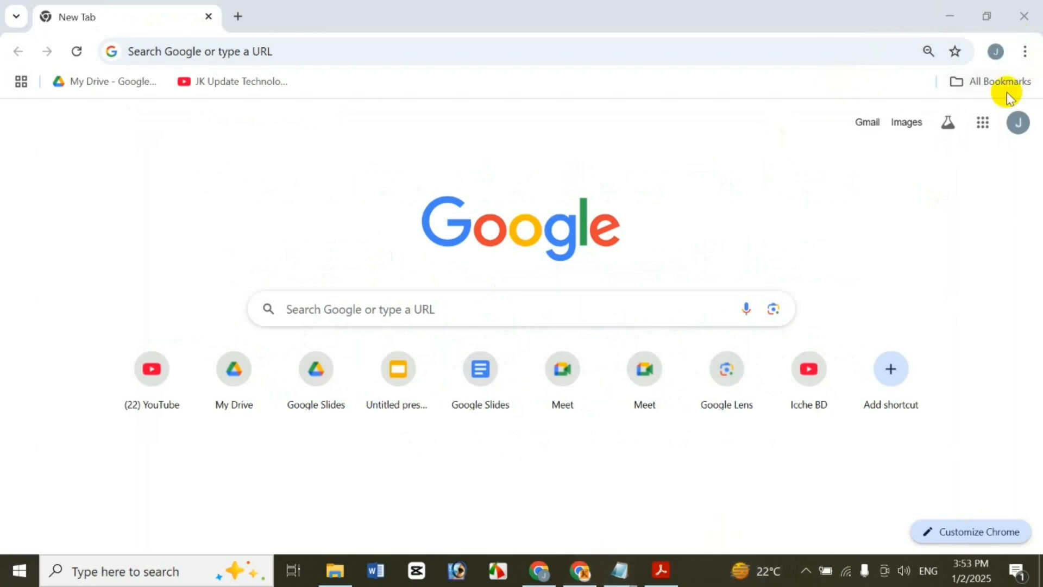
Launch Gmail from the Google apps grid on Chrome's New Tab page
left_click(983, 123)
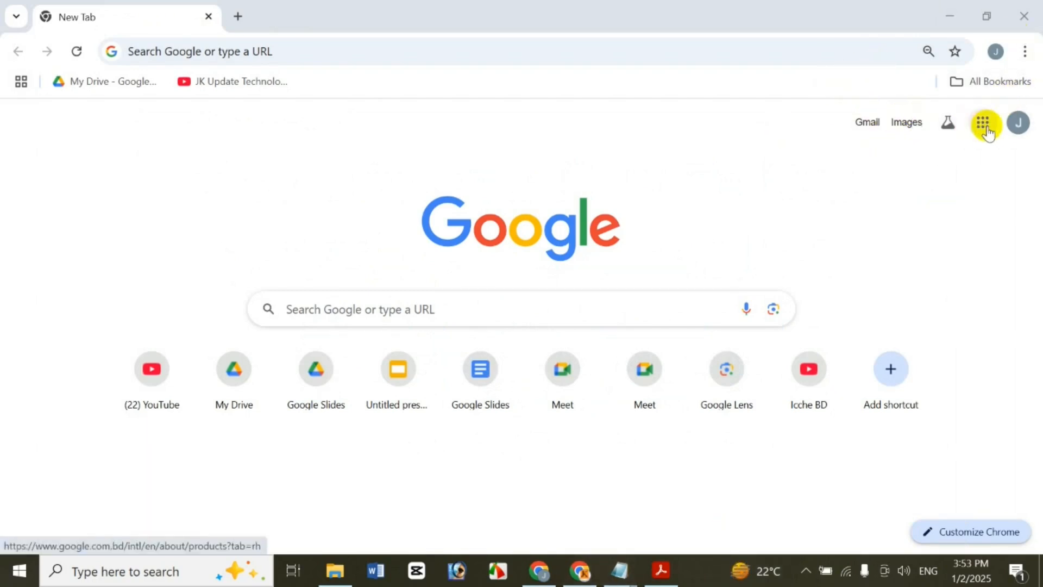
left_click(906, 213)
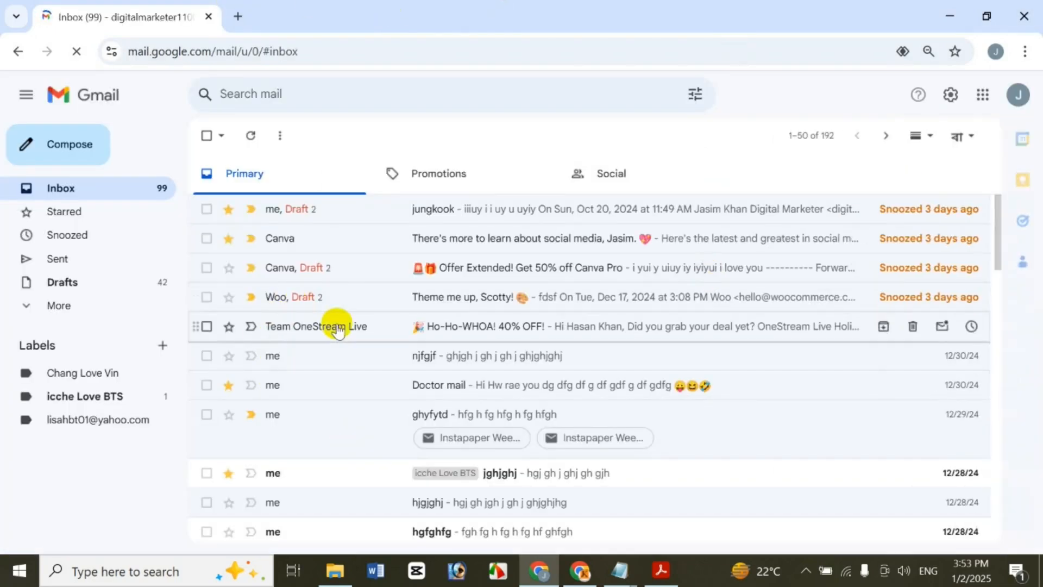
left_click(103, 307)
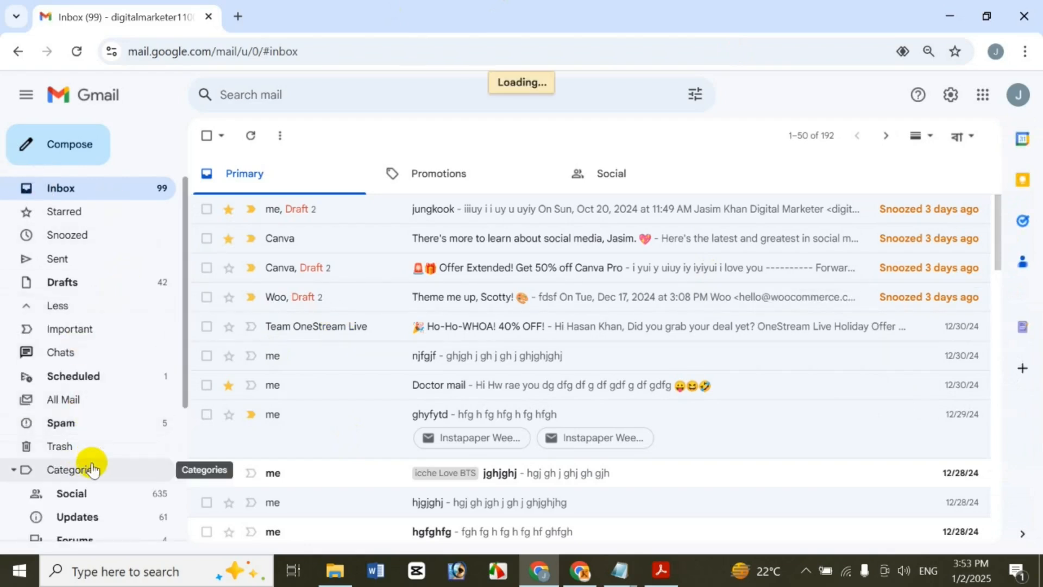
left_click(75, 424)
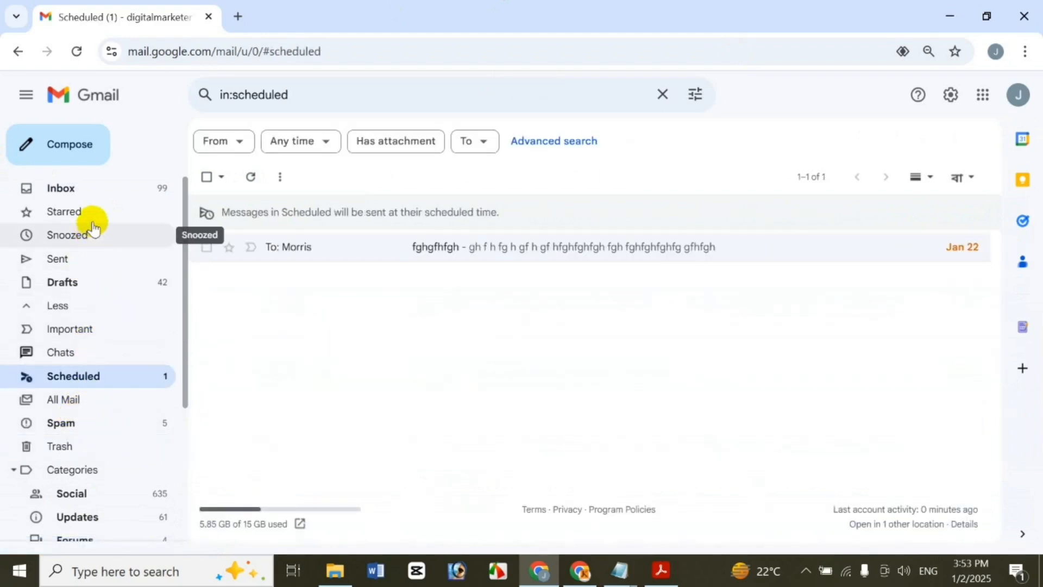
left_click(105, 192)
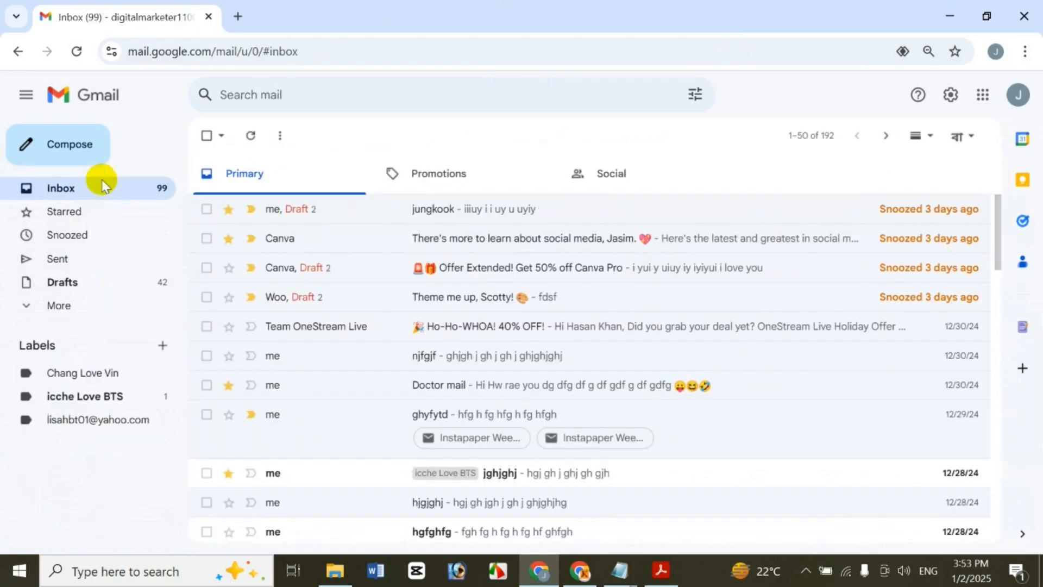
left_click(76, 306)
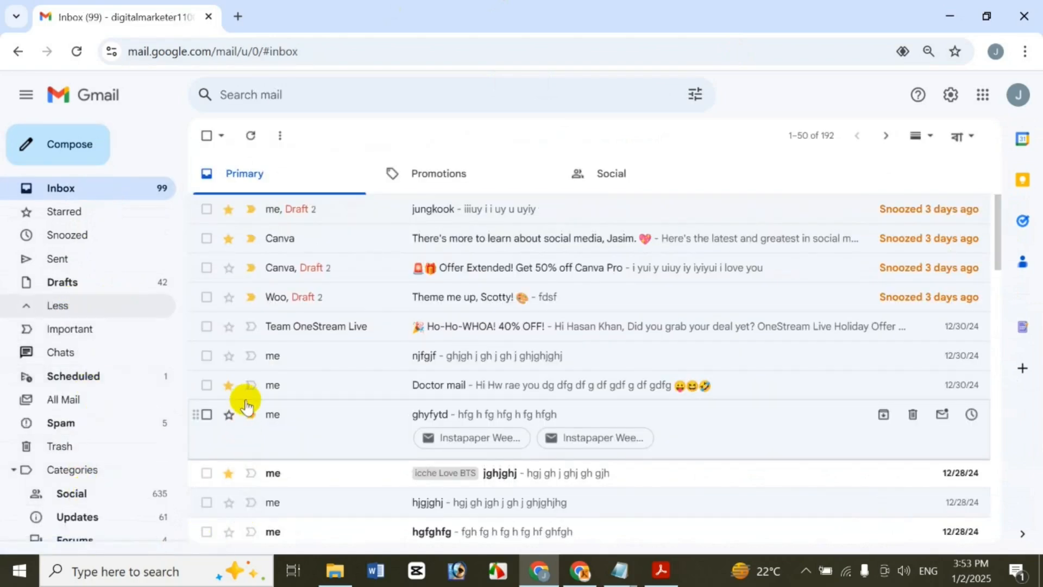
left_click(51, 452)
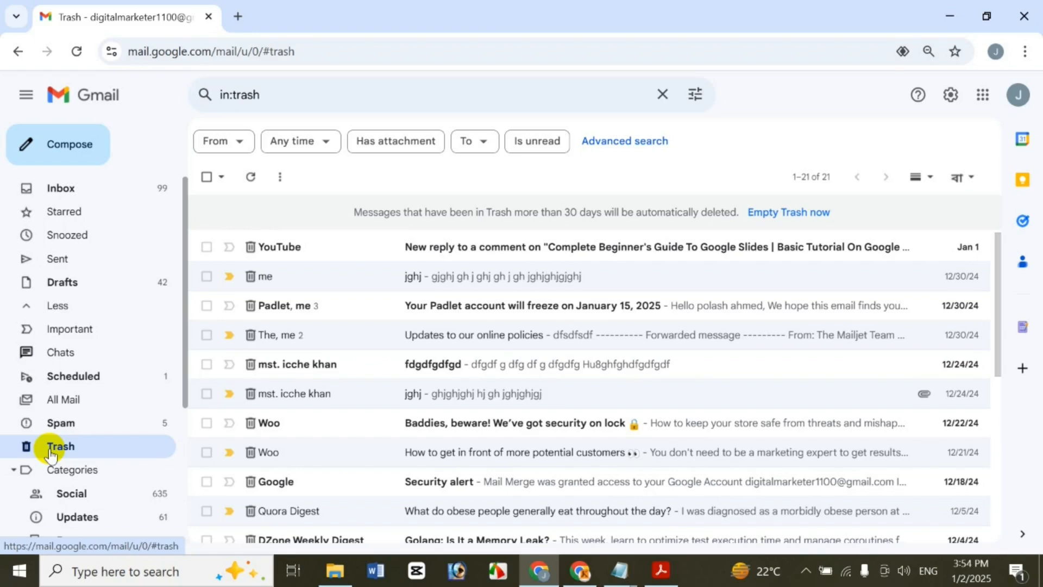
left_click(115, 188)
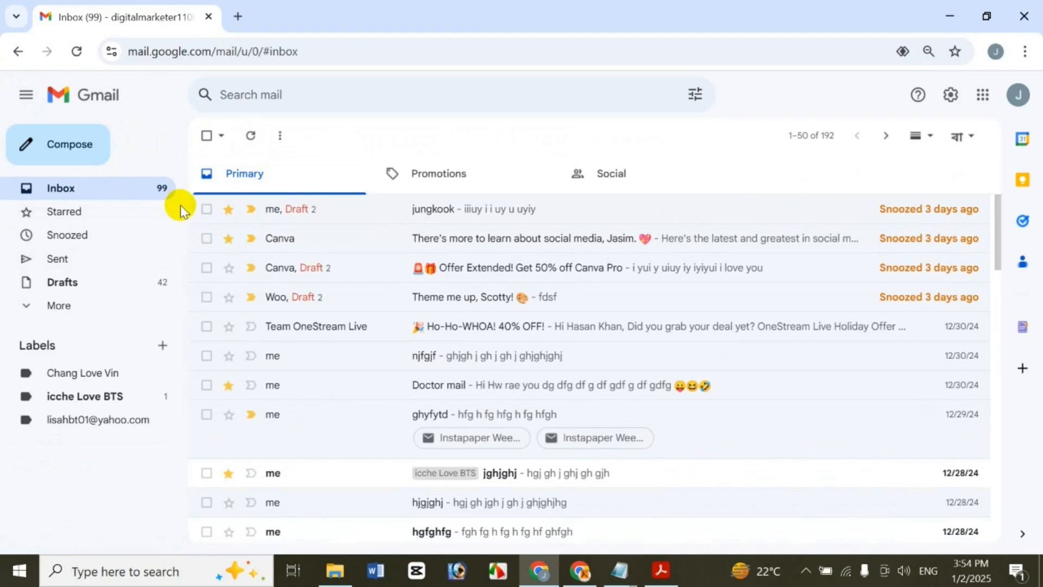
Move the jungkook conversation to Trash and open the Trash folder
left_click(207, 210)
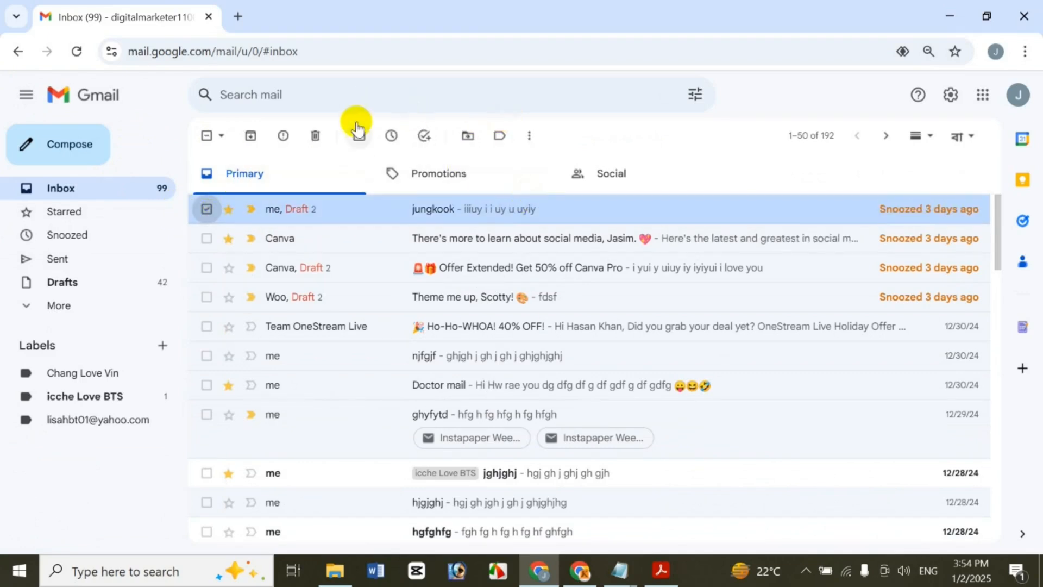
left_click(315, 136)
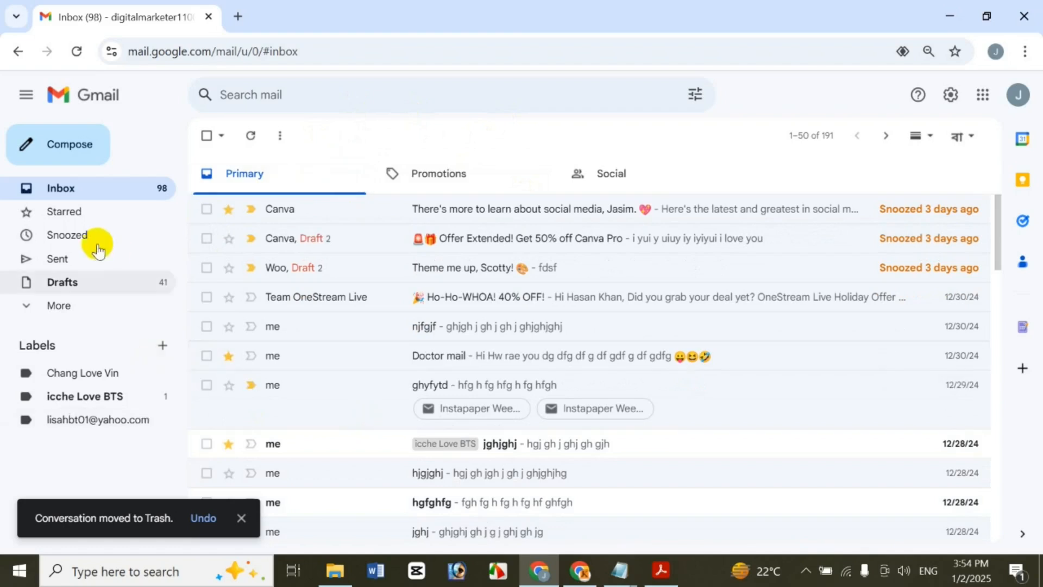
left_click(62, 307)
left_click(87, 444)
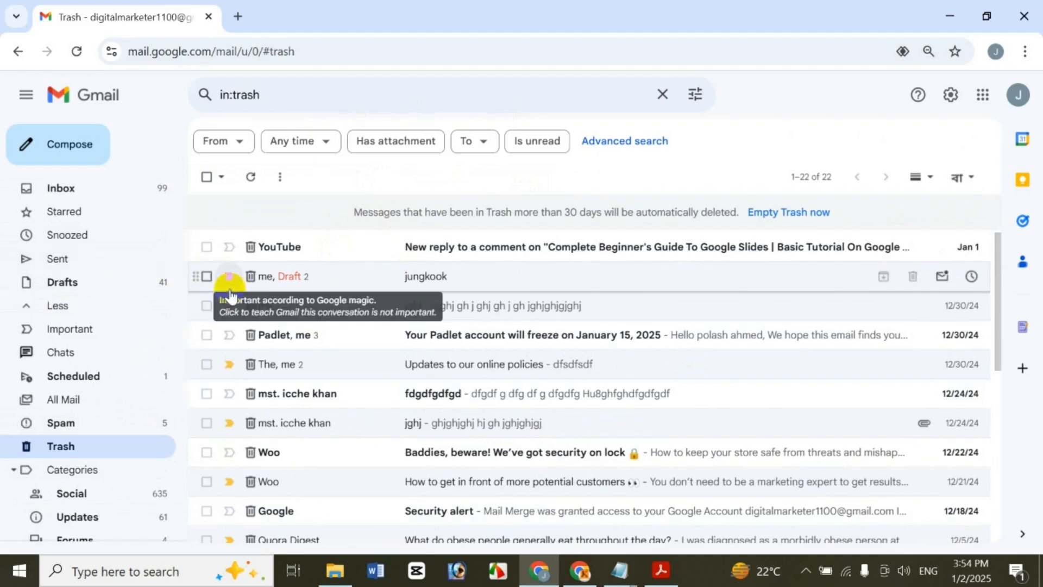
Restore the jungkook conversation from Trash to the Inbox and view it there
left_click(207, 277)
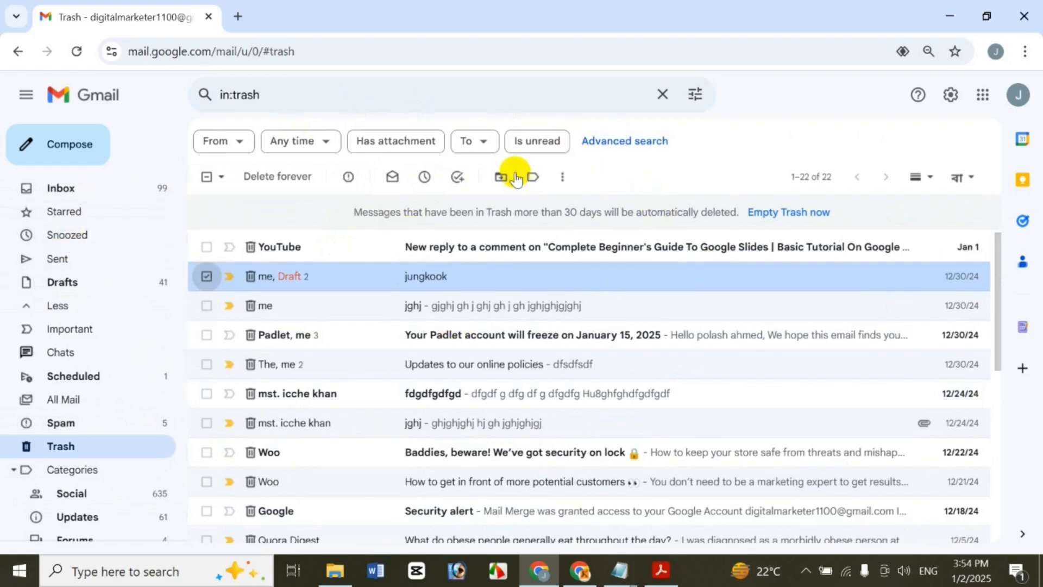
right_click(742, 277)
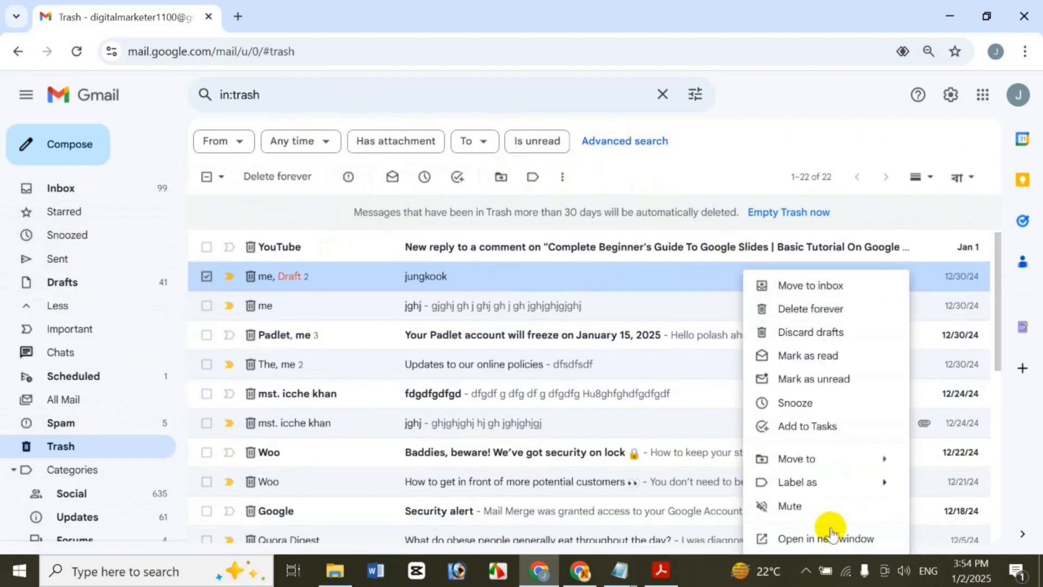
mouse_move(799, 459)
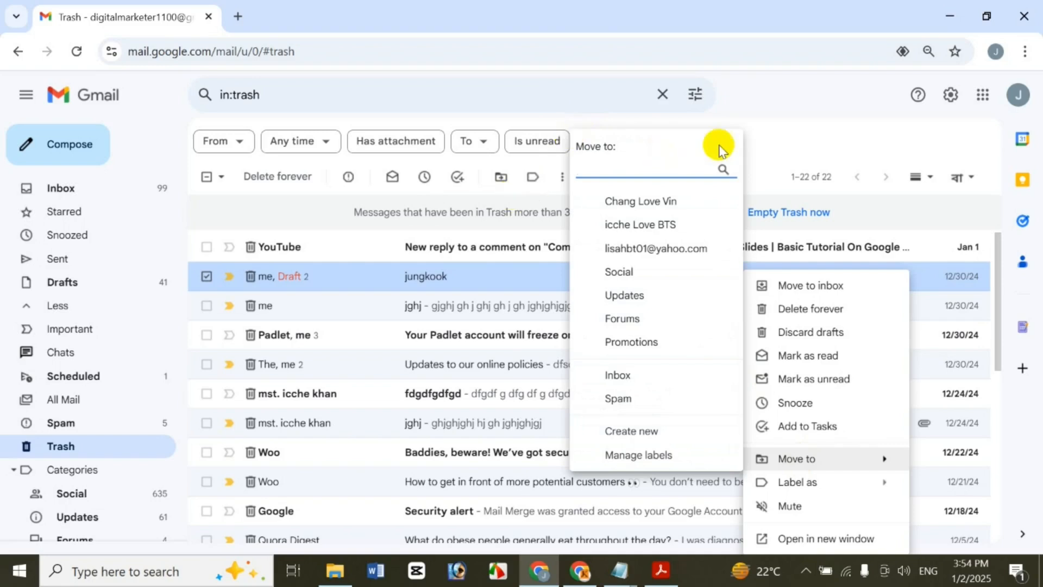
left_click(762, 152)
left_click(500, 176)
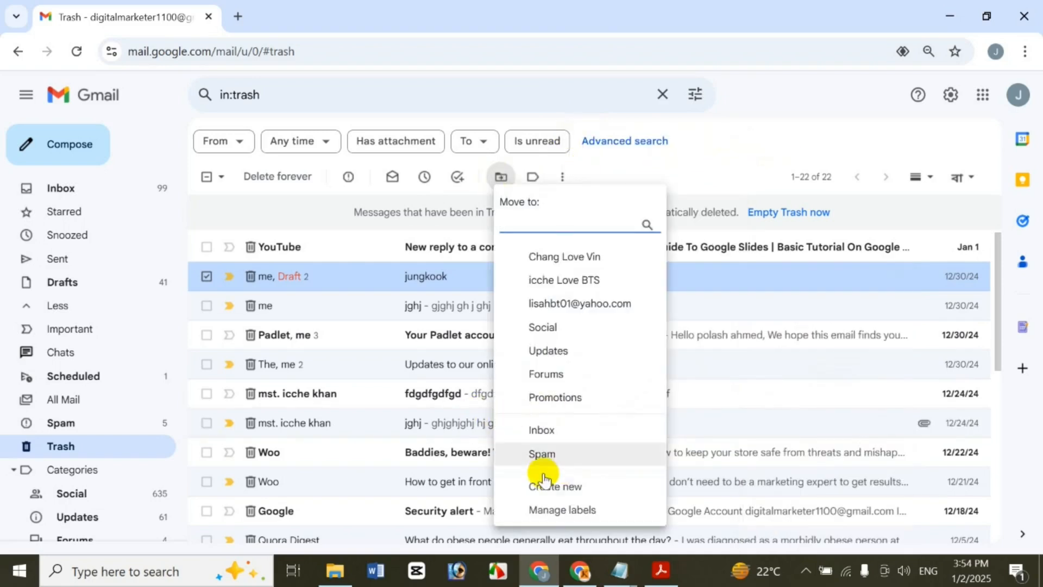
left_click(558, 427)
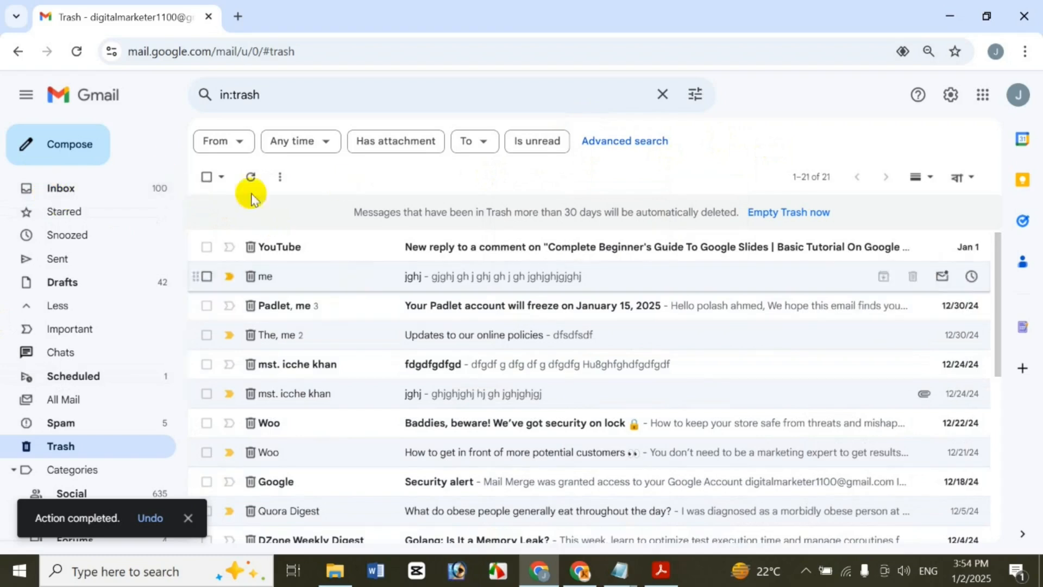
left_click(132, 192)
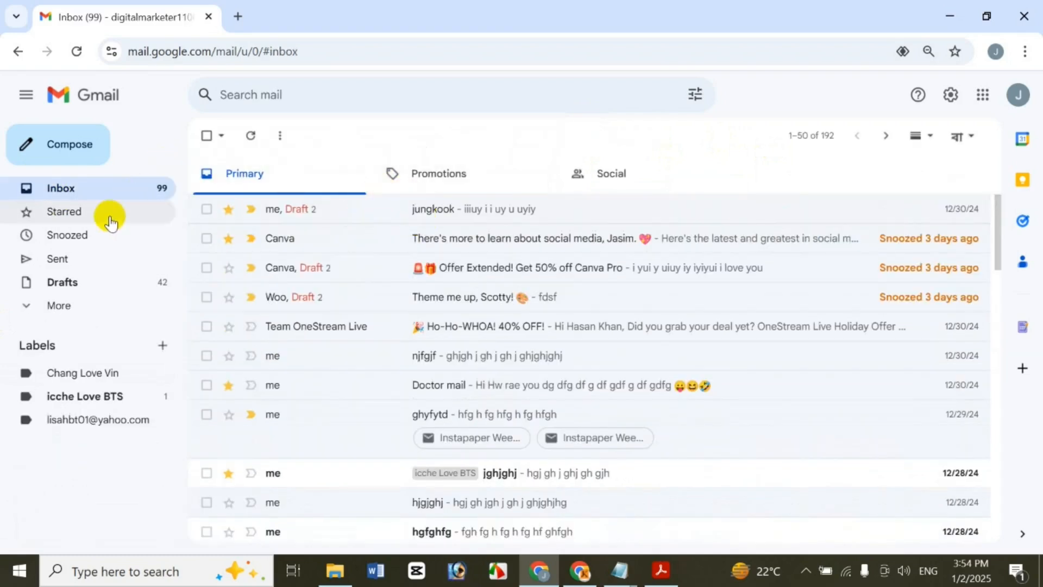
Delete the Test Icche and BTS conversations forever from Trash
left_click(78, 305)
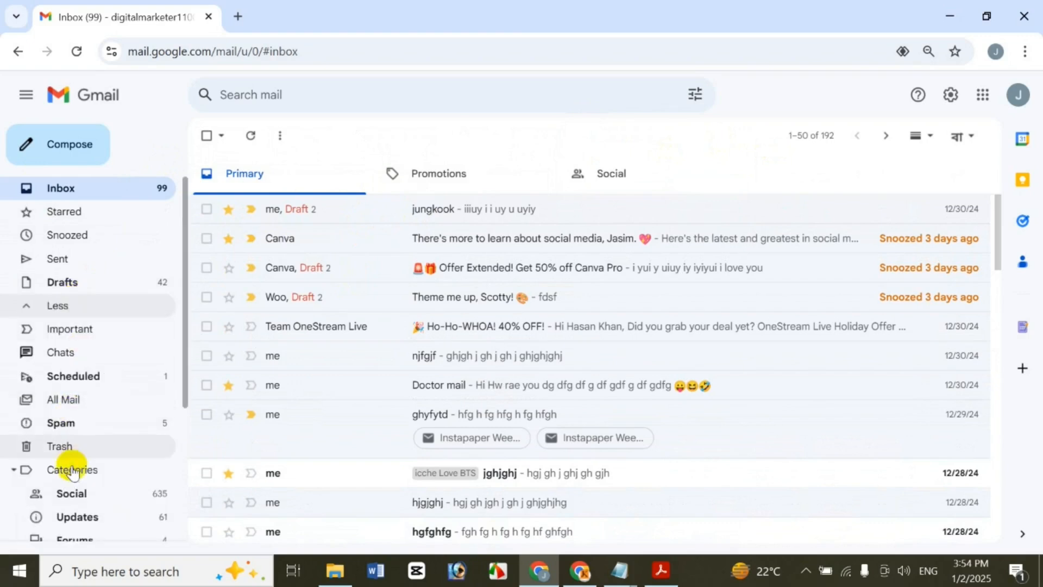
left_click(69, 446)
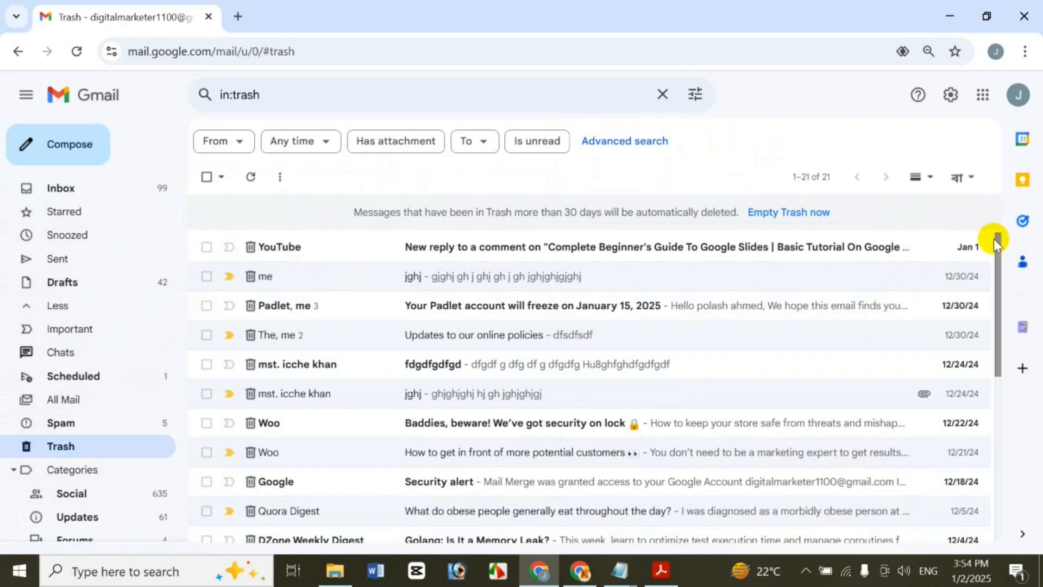
left_click_drag(997, 242, 1016, 495)
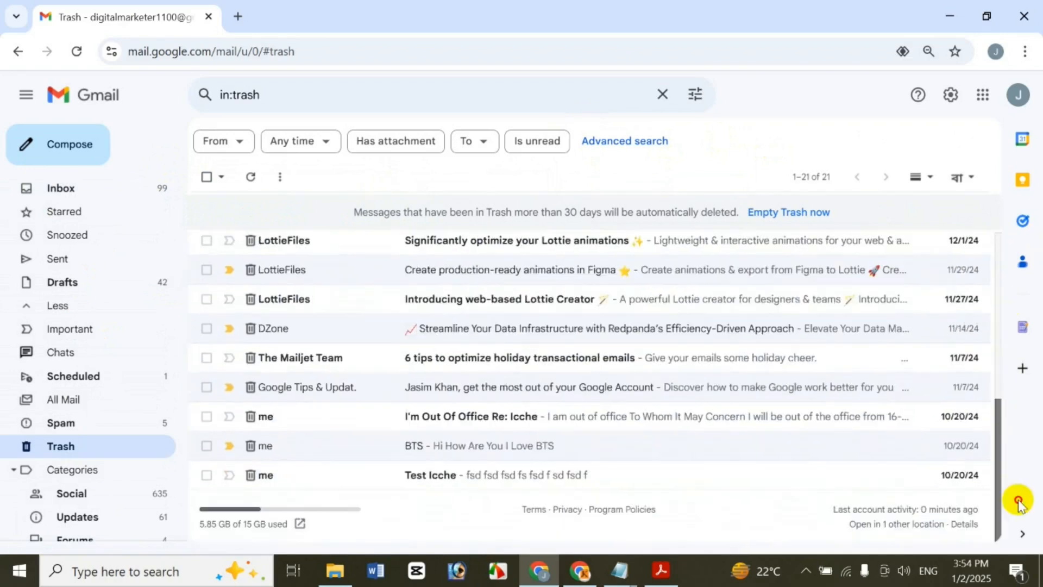
left_click(207, 478)
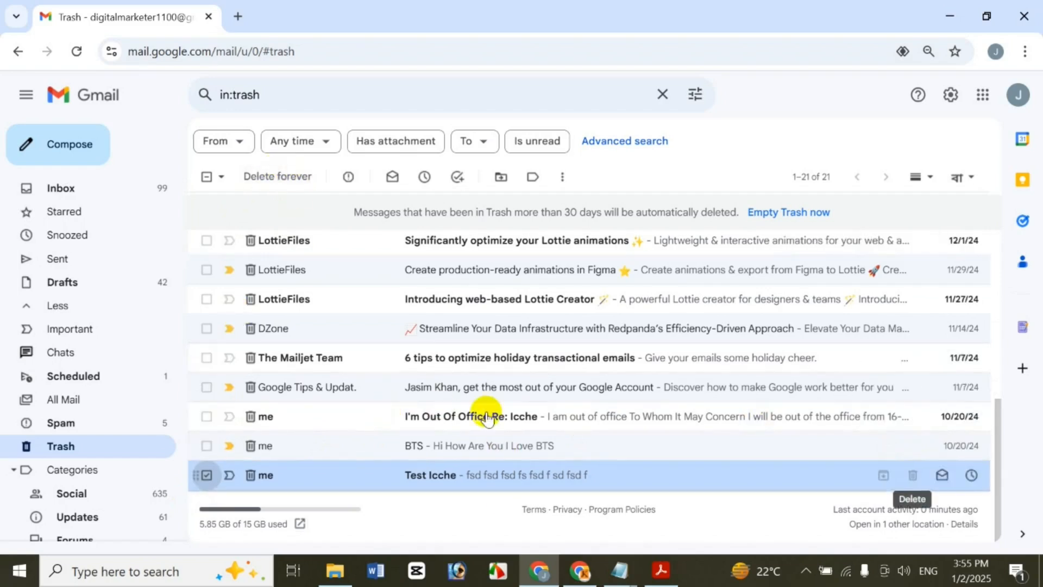
left_click(300, 175)
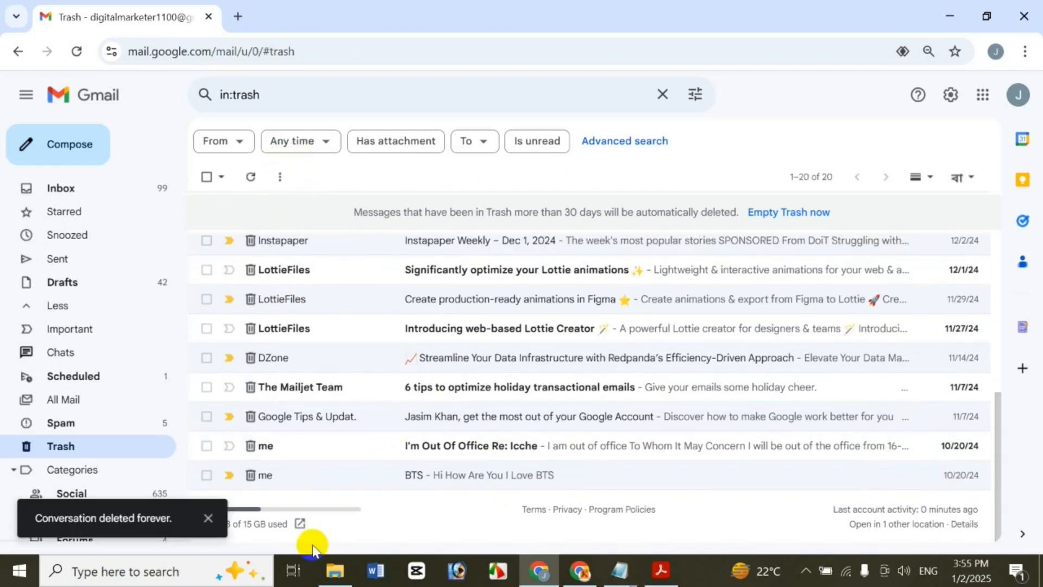
left_click(207, 476)
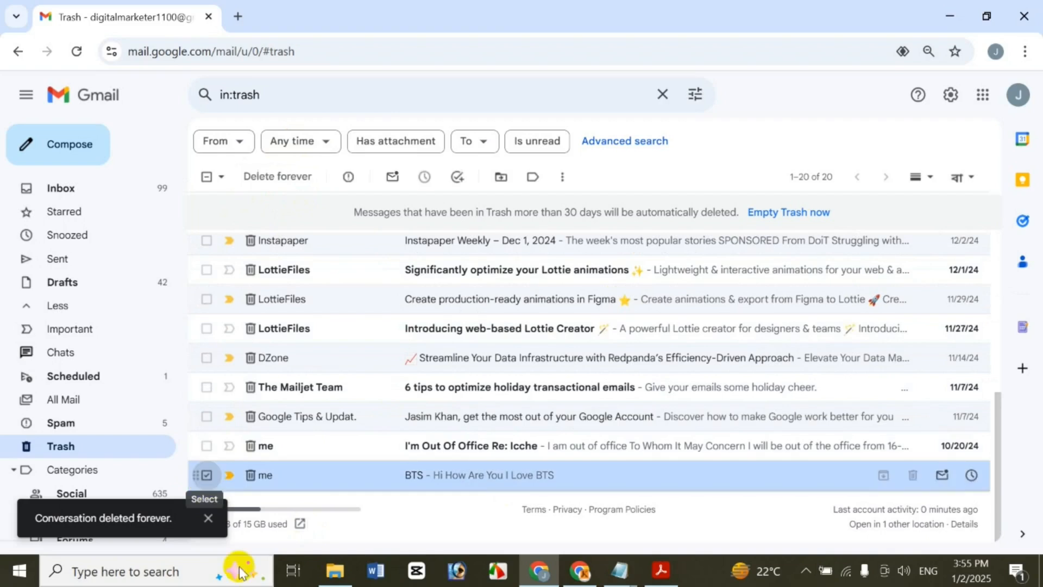
left_click(285, 176)
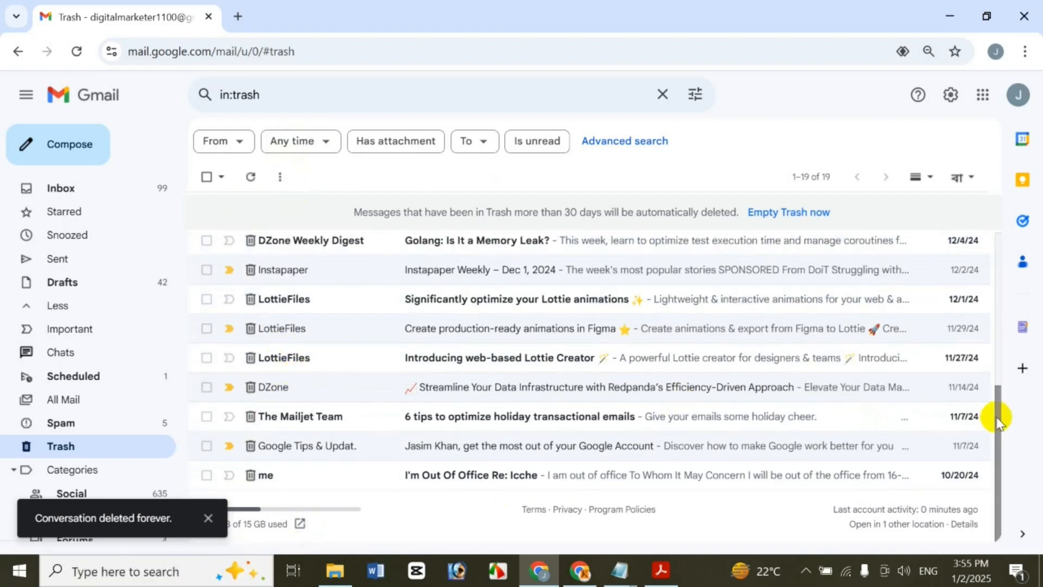
Leave the YouTube conversation unselected and open a new blank browser tab
left_click_drag(997, 421, 969, 201)
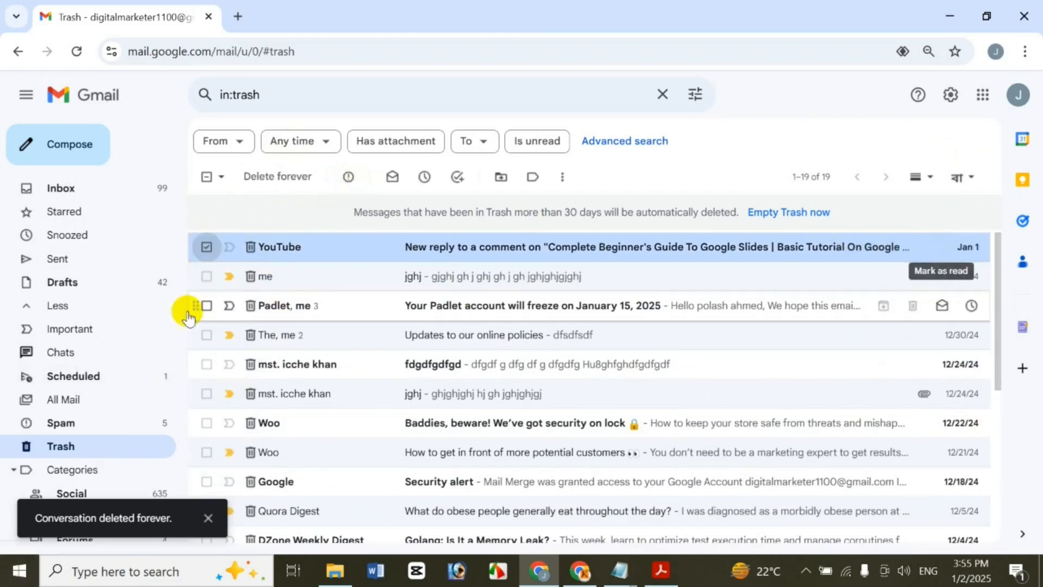
left_click(207, 247)
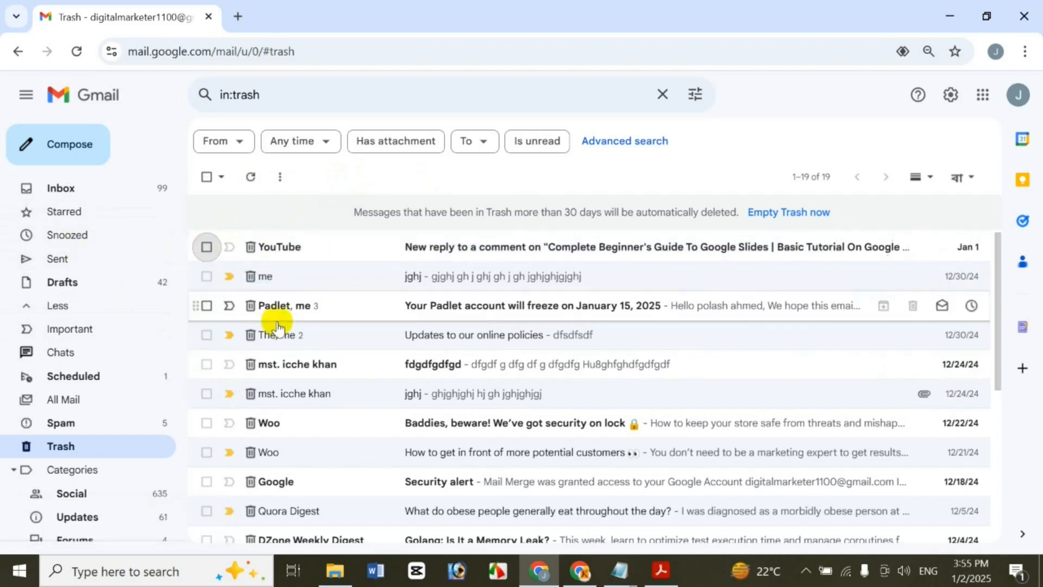
left_click(206, 247)
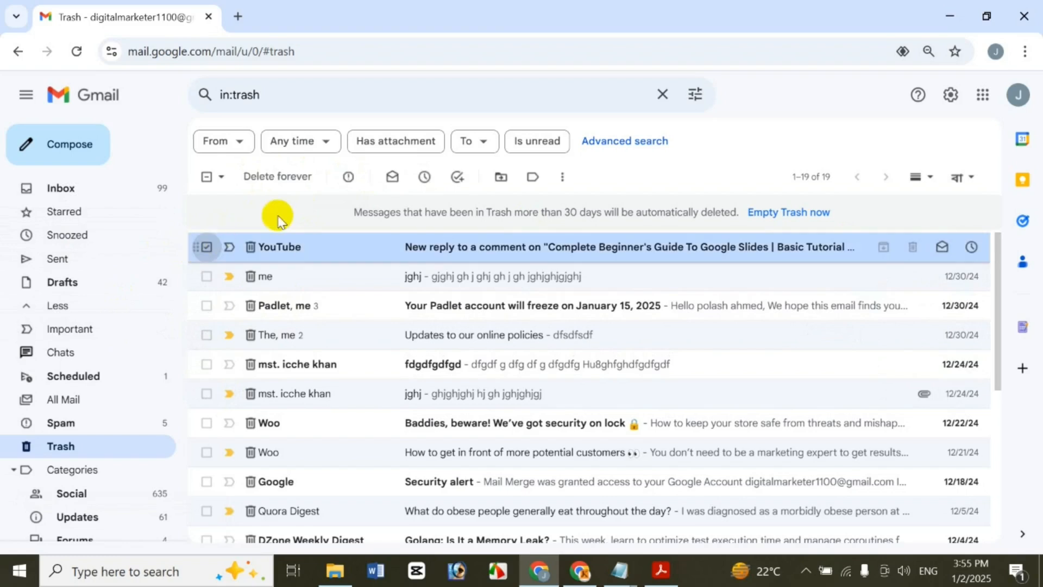
left_click(207, 247)
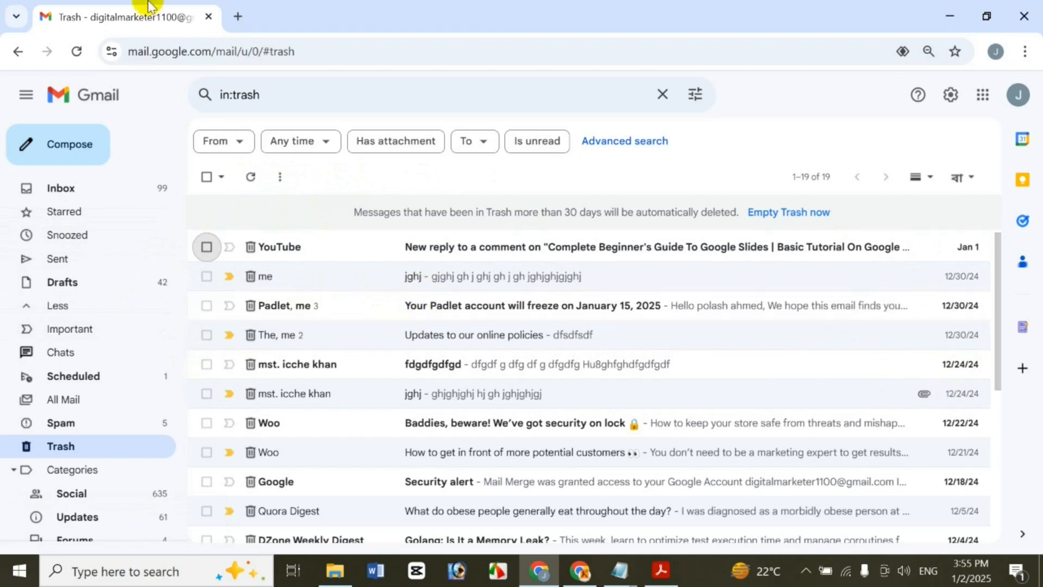
left_click(235, 12)
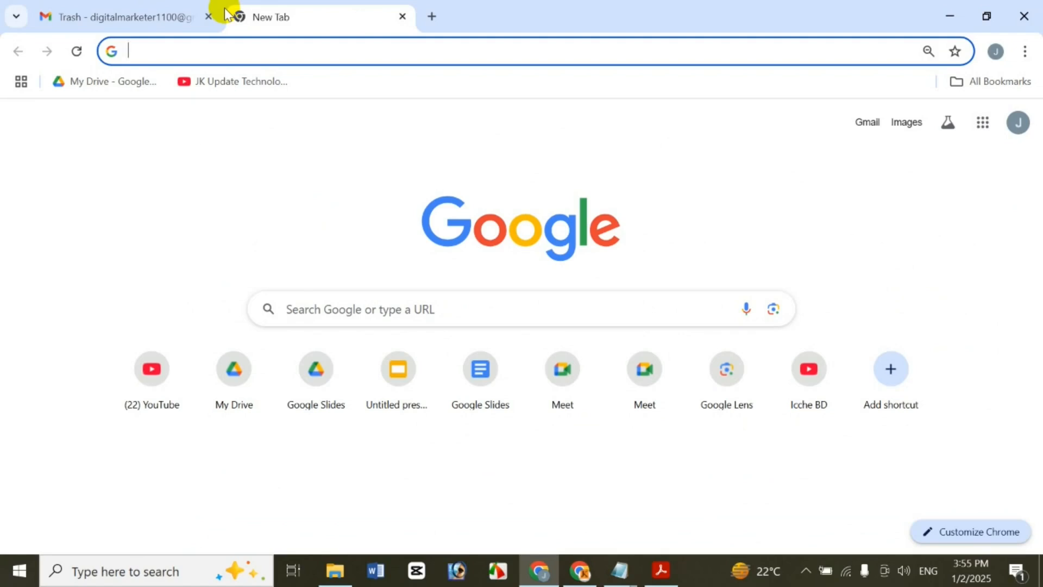
Load support.google.com in the new tab
type("support.google.com")
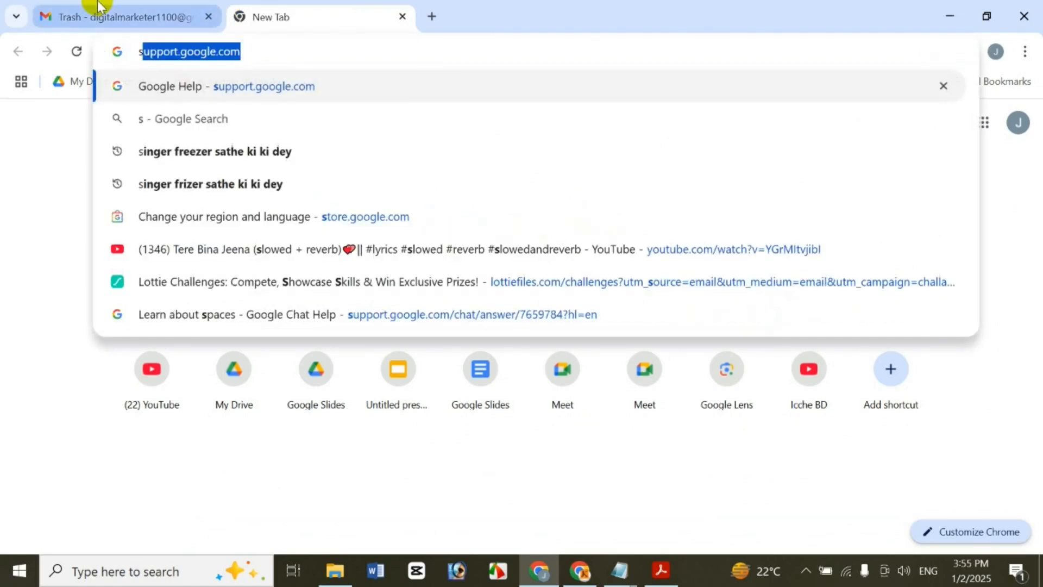
key("Return")
left_click(52, 9)
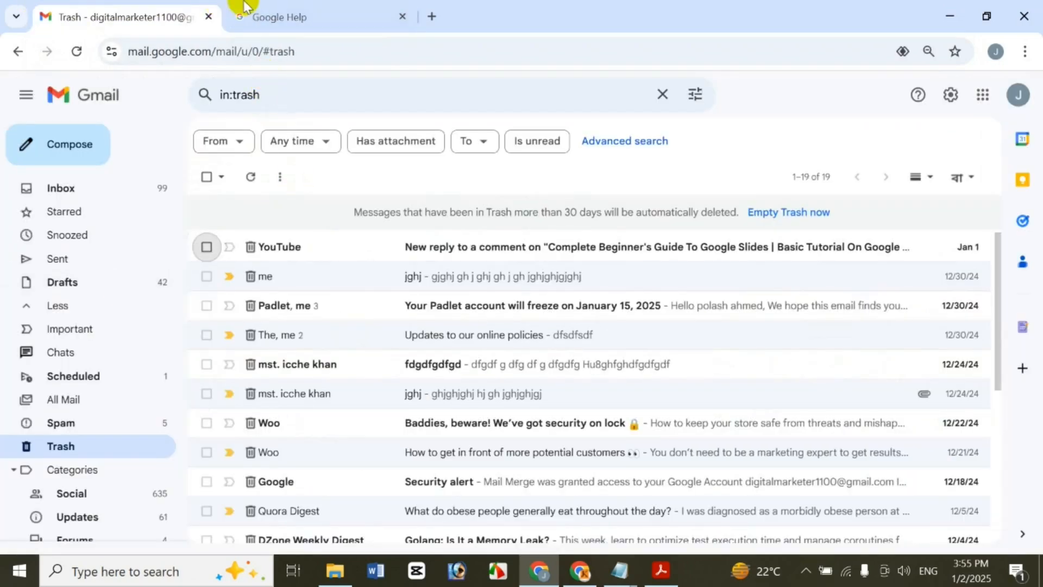
left_click(266, 7)
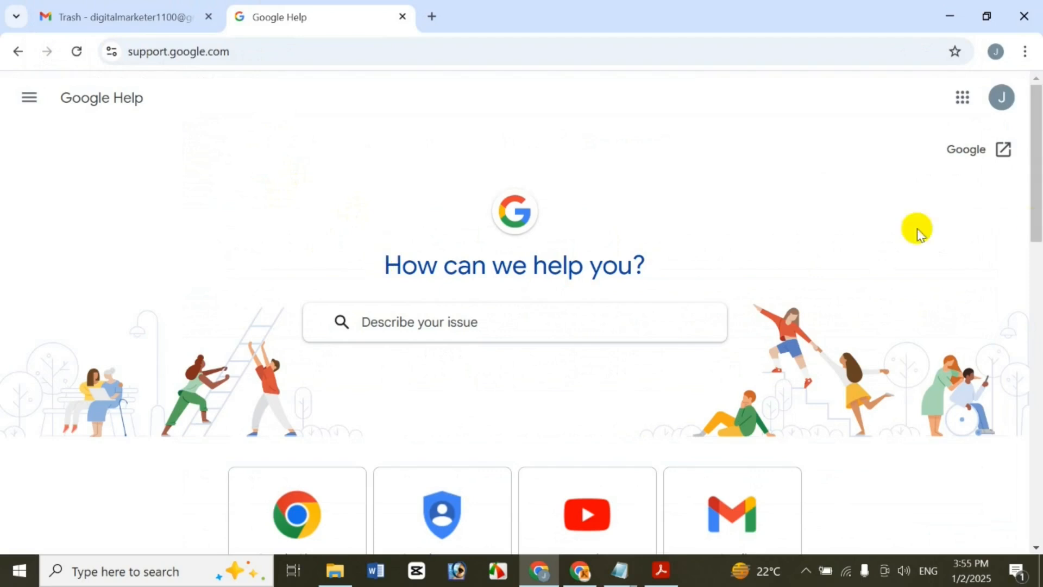
Open the Gmail Help center and expand its Fix a problem articles
left_click_drag(1036, 130, 1027, 263)
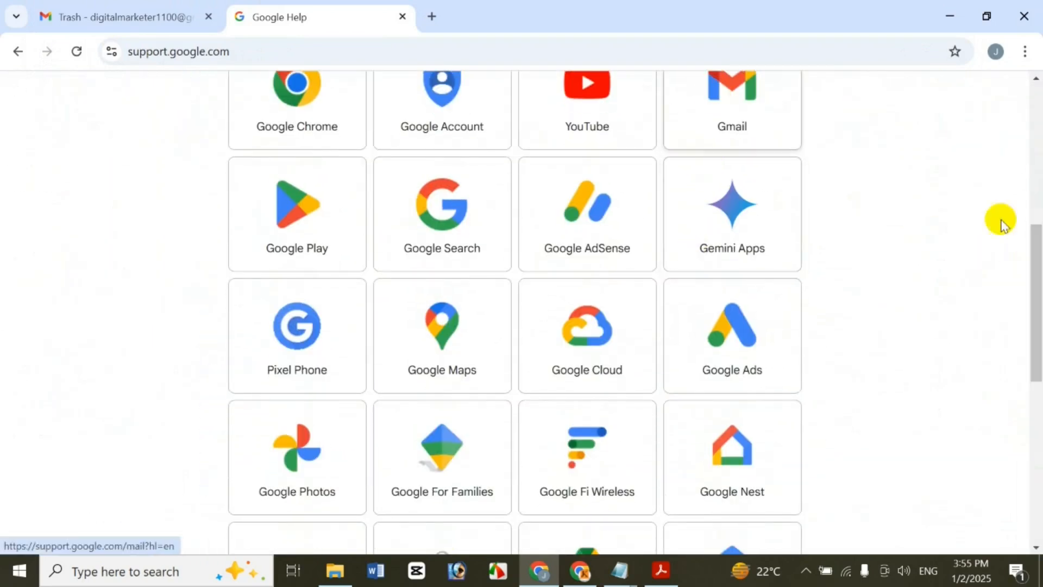
scroll(1002, 219, "up", 3)
left_click(795, 235)
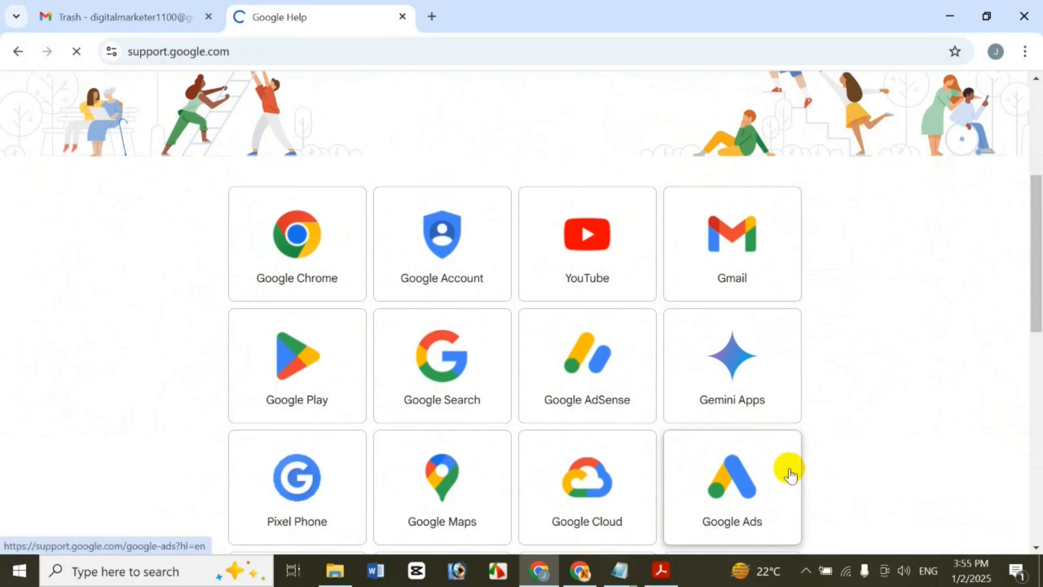
left_click_drag(1035, 182, 954, 420)
left_click(650, 363)
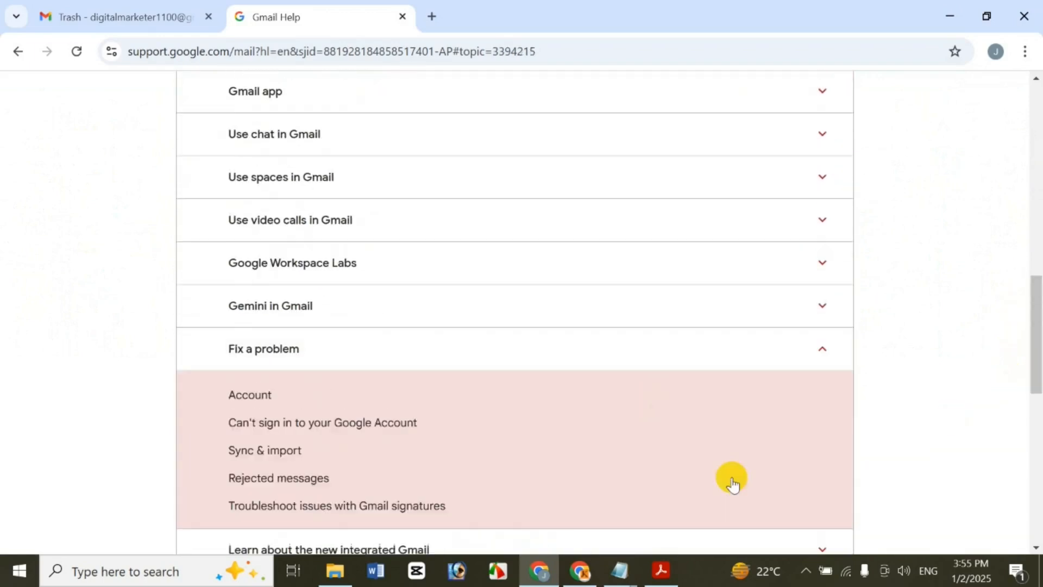
left_click_drag(1040, 284, 1039, 303)
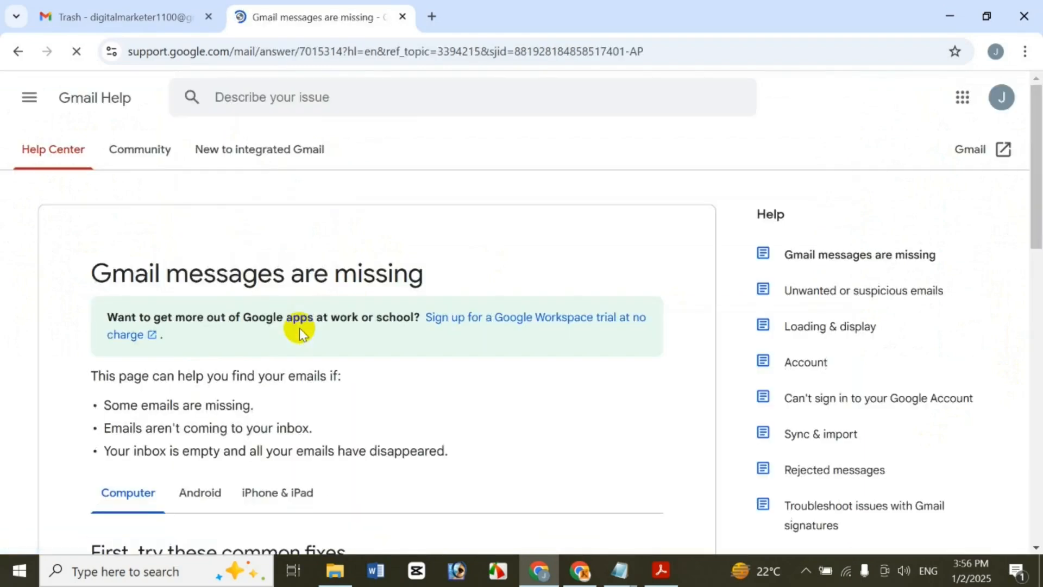
Scroll through the 'Gmail messages are missing' article and select its heading text
left_click_drag(1035, 179, 1032, 245)
scroll(624, 128, "down", 3)
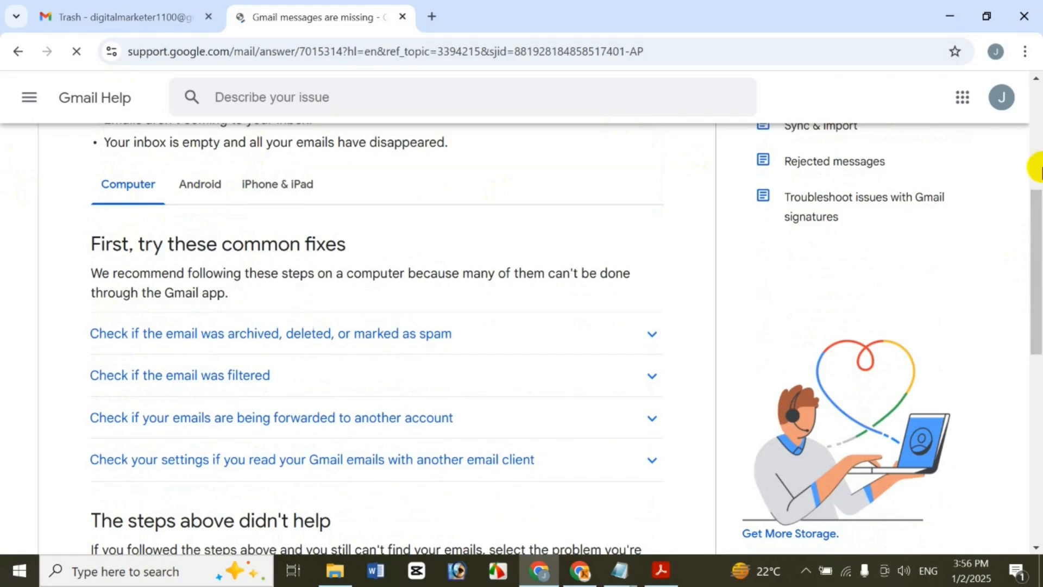
left_click_drag(1038, 255, 989, 103)
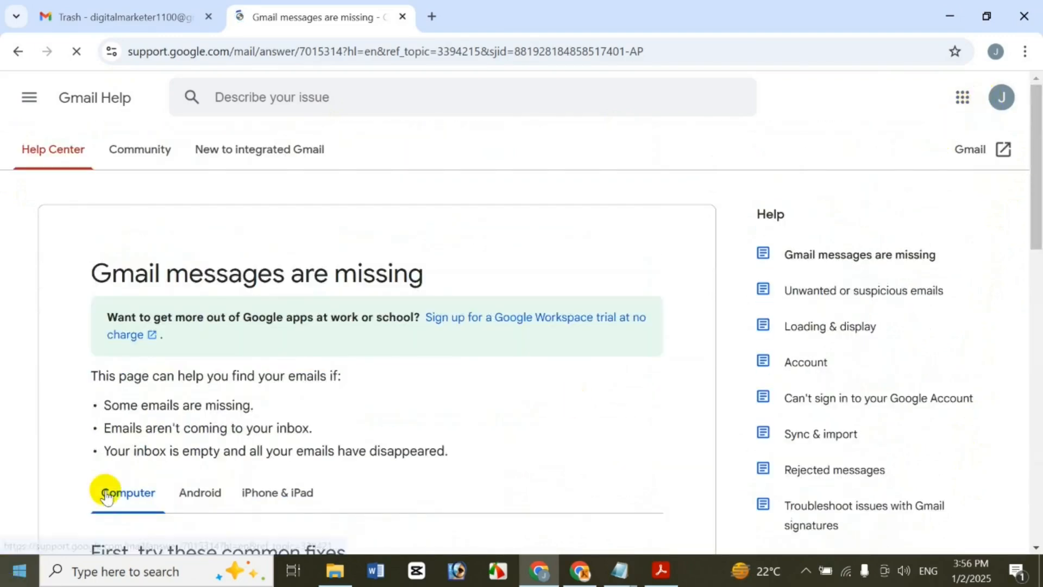
left_click_drag(77, 280, 565, 266)
key("ctrl+c")
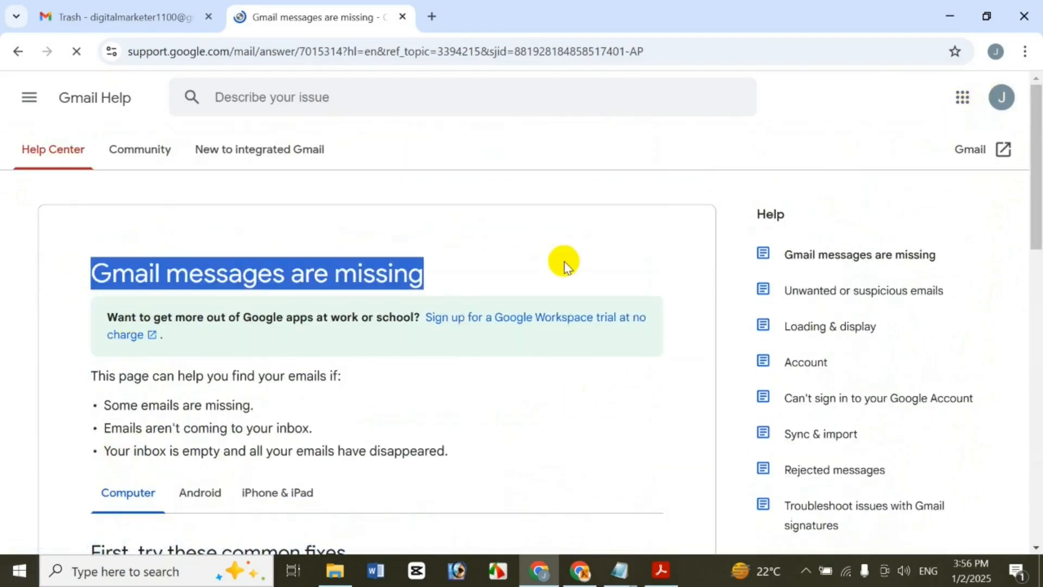
Google the pasted title 'gmail messages are missing' in a new tab
left_click(429, 20)
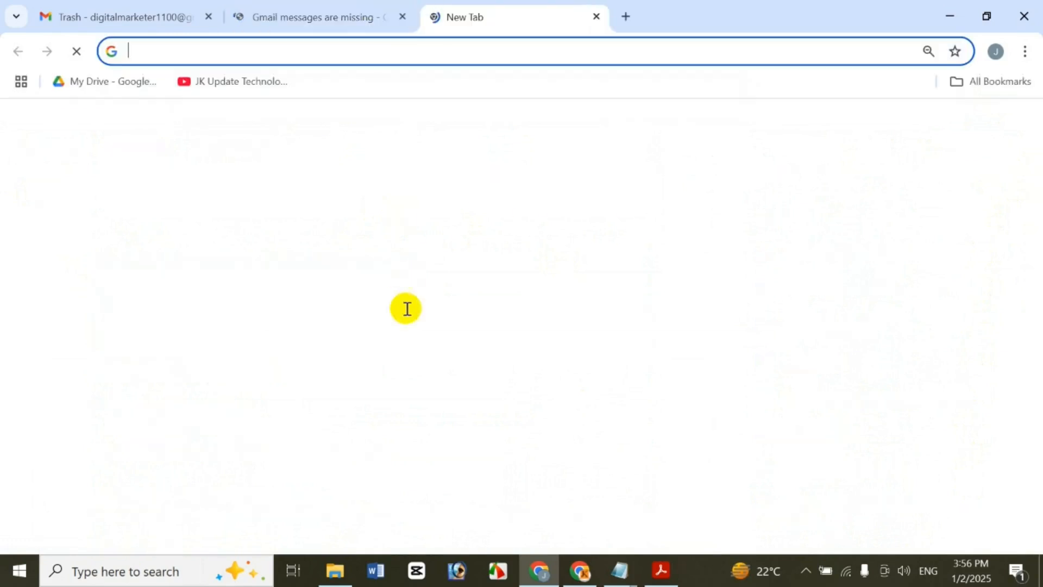
left_click(405, 308)
key("ctrl+v")
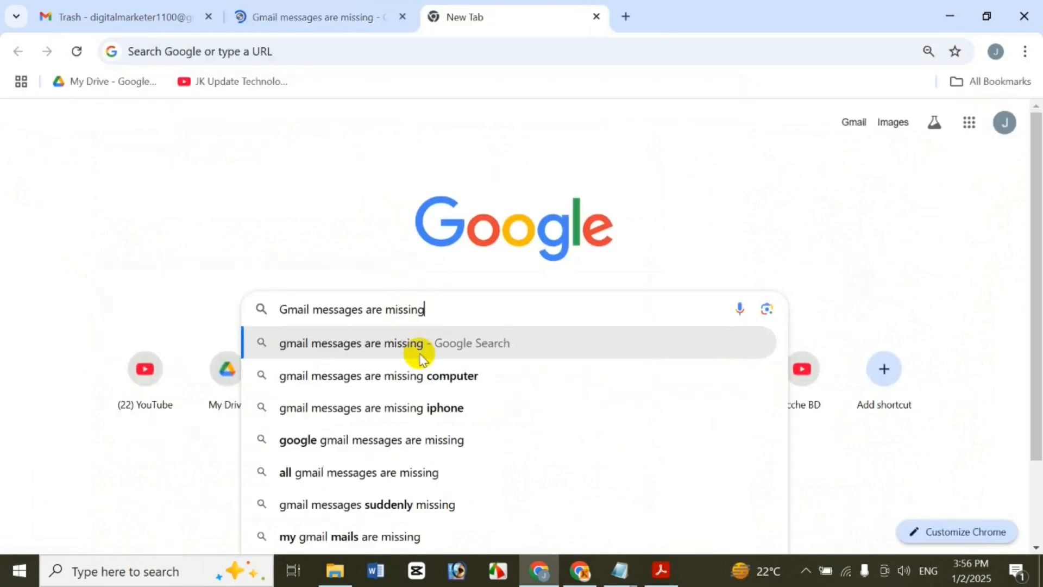
left_click(421, 356)
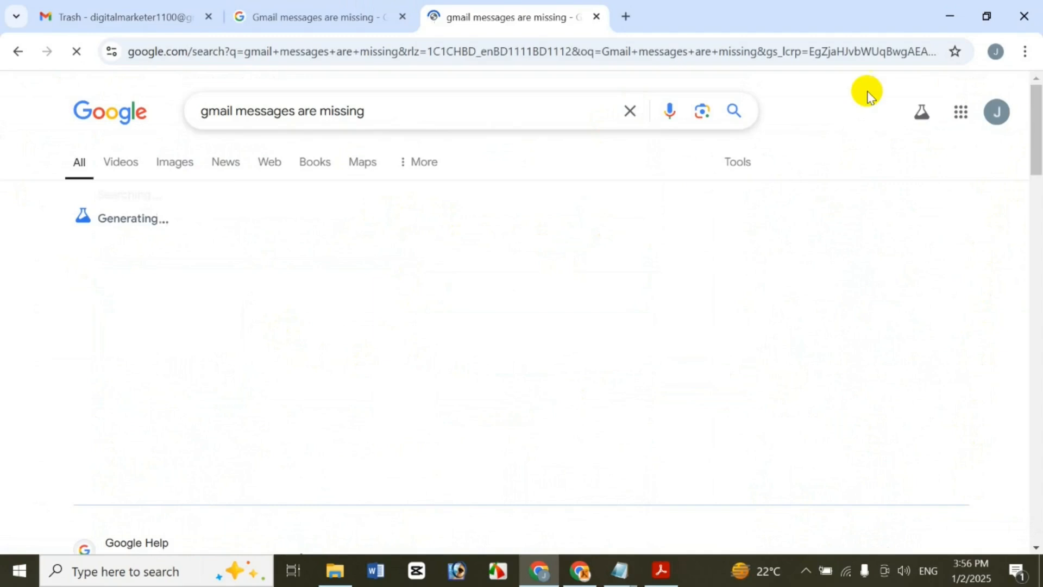
Open the Gmail Help result, show its Computer instructions, then switch to the other article tab
left_click_drag(1036, 145, 1032, 182)
left_click(315, 252)
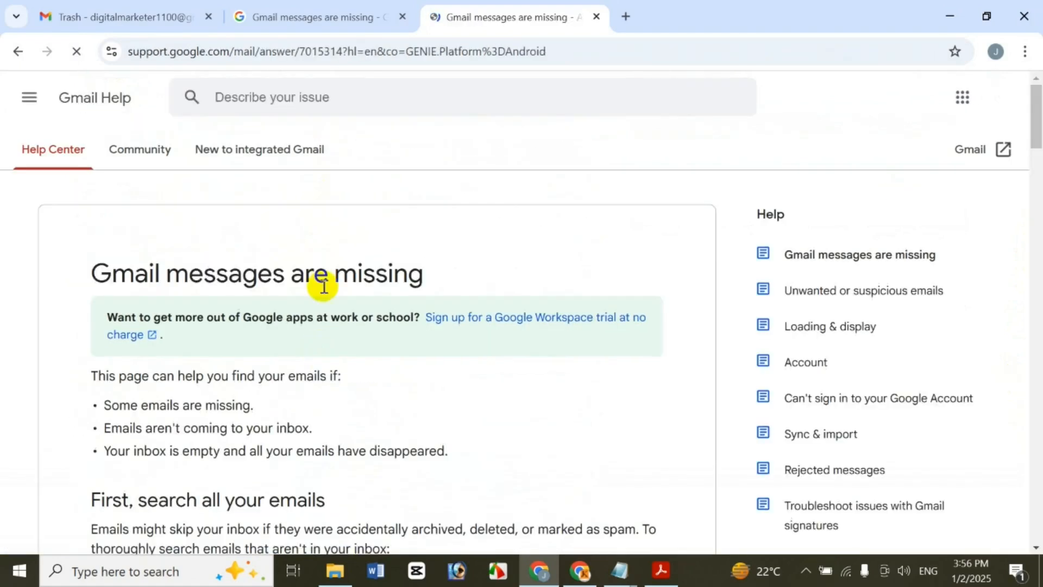
left_click_drag(1037, 117, 915, 92)
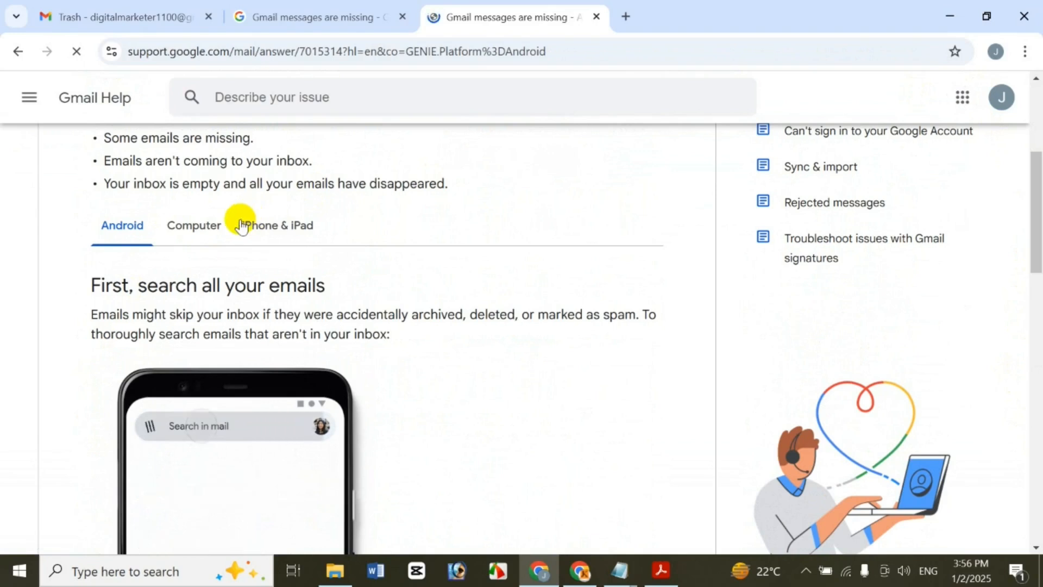
left_click(216, 223)
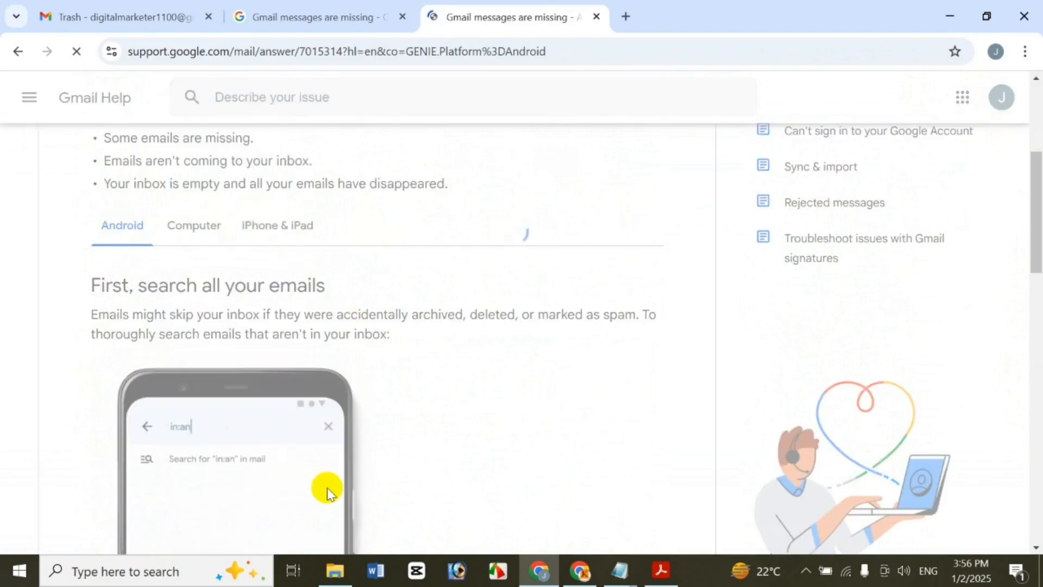
left_click_drag(1036, 275, 1029, 126)
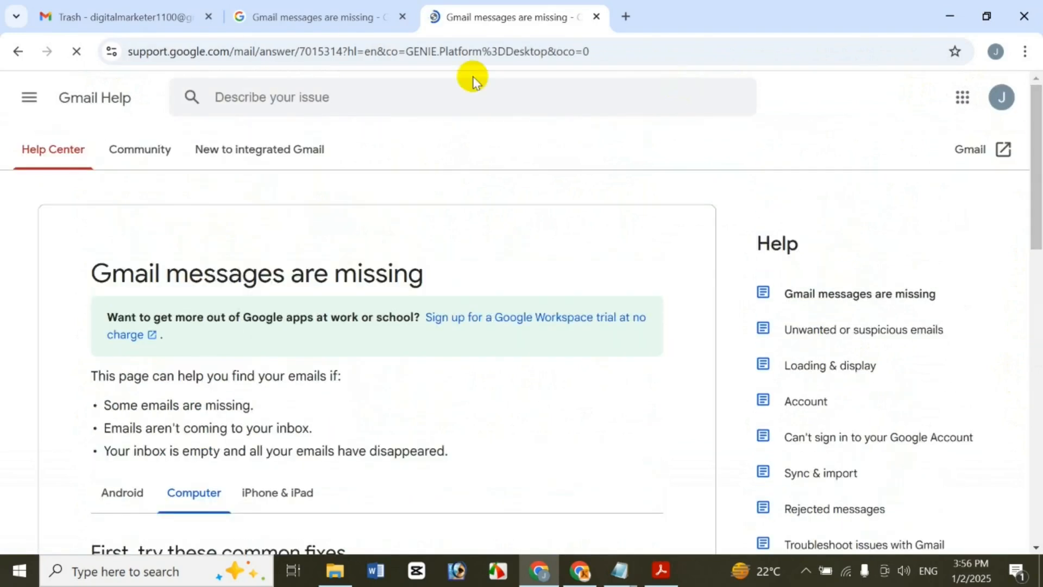
left_click(314, 20)
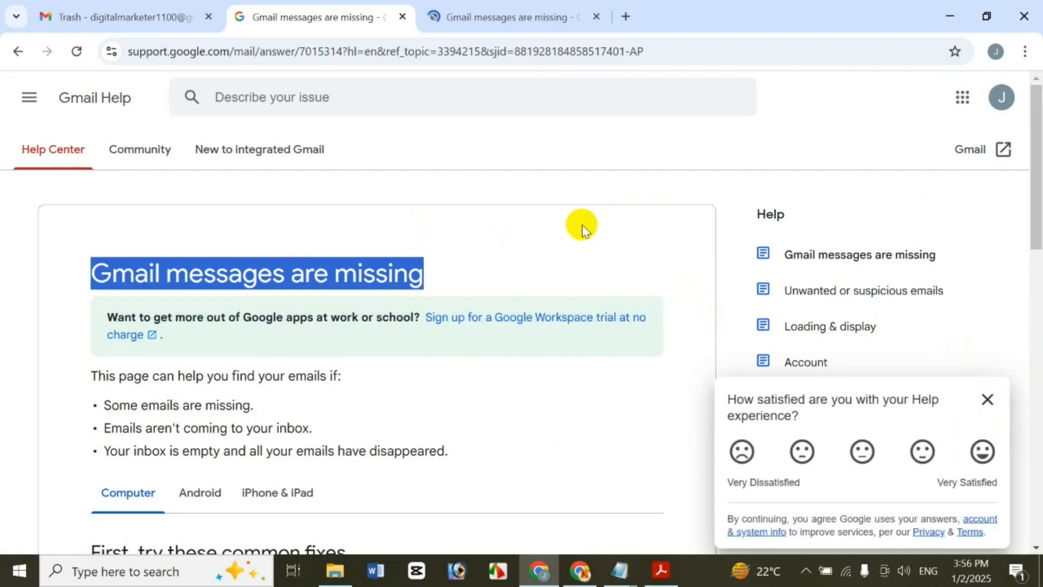
Close the duplicate missing-messages article tab
left_click(460, 245)
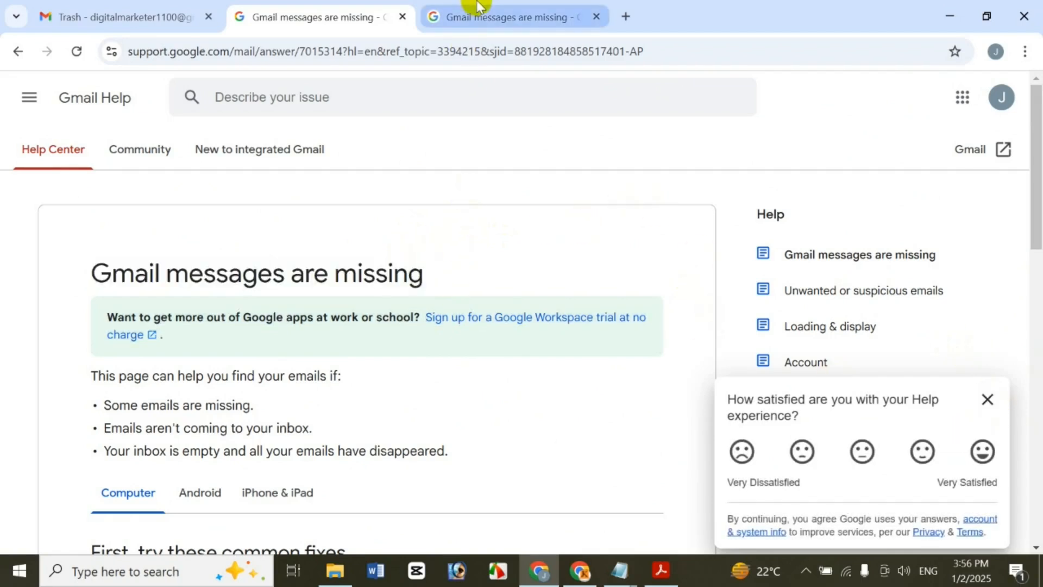
left_click(489, 22)
left_click(369, 12)
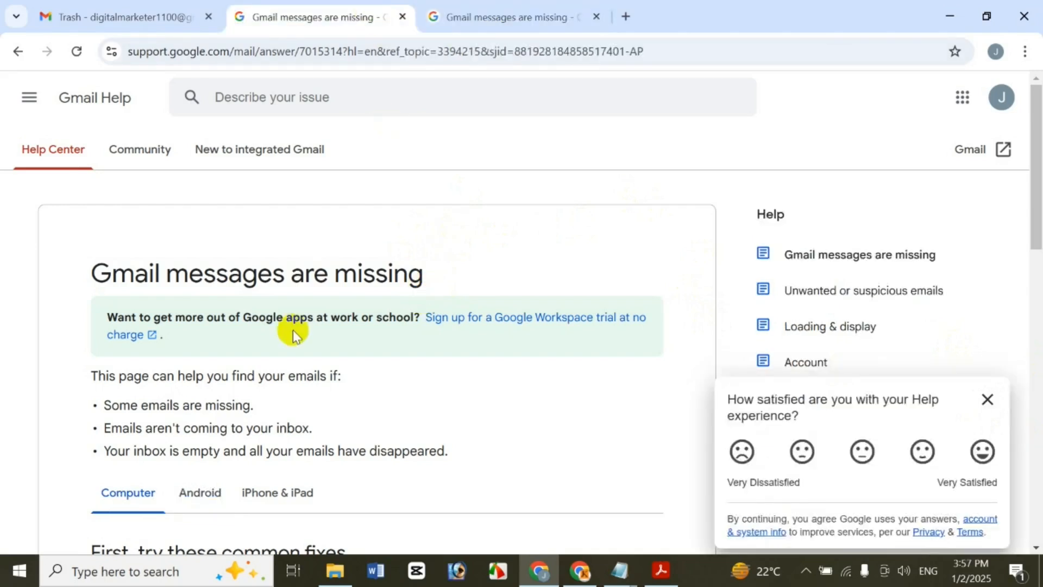
left_click(596, 16)
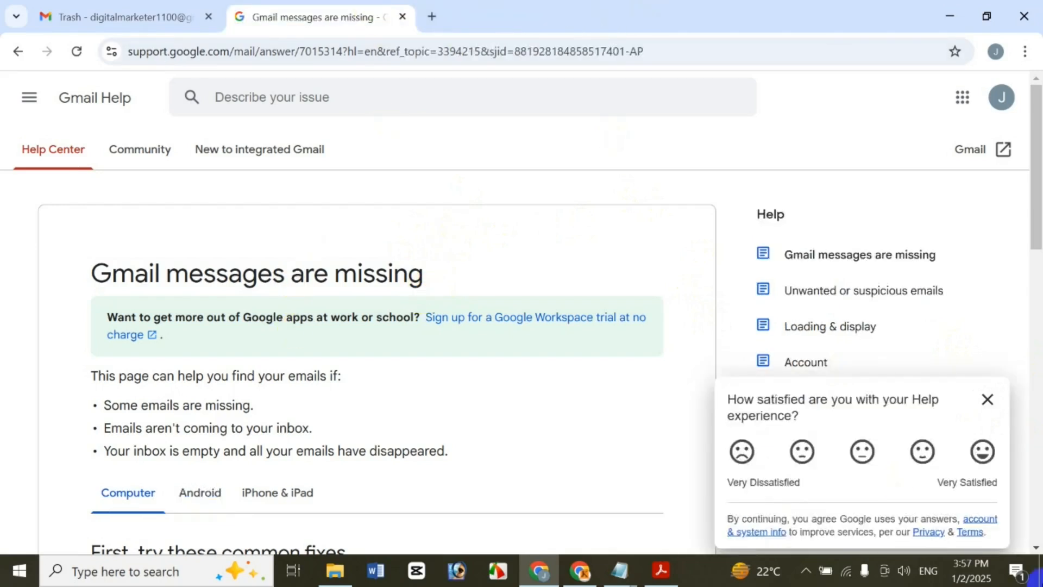
Expand 'Most of my emails are missing' and follow its missing-emails recovery link
left_click_drag(1029, 197, 1033, 389)
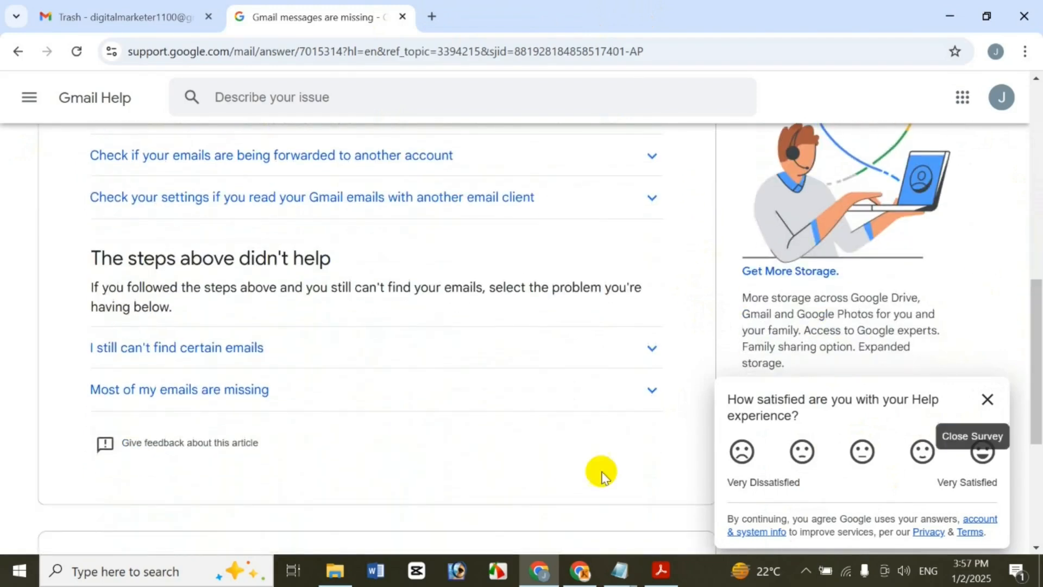
left_click(469, 394)
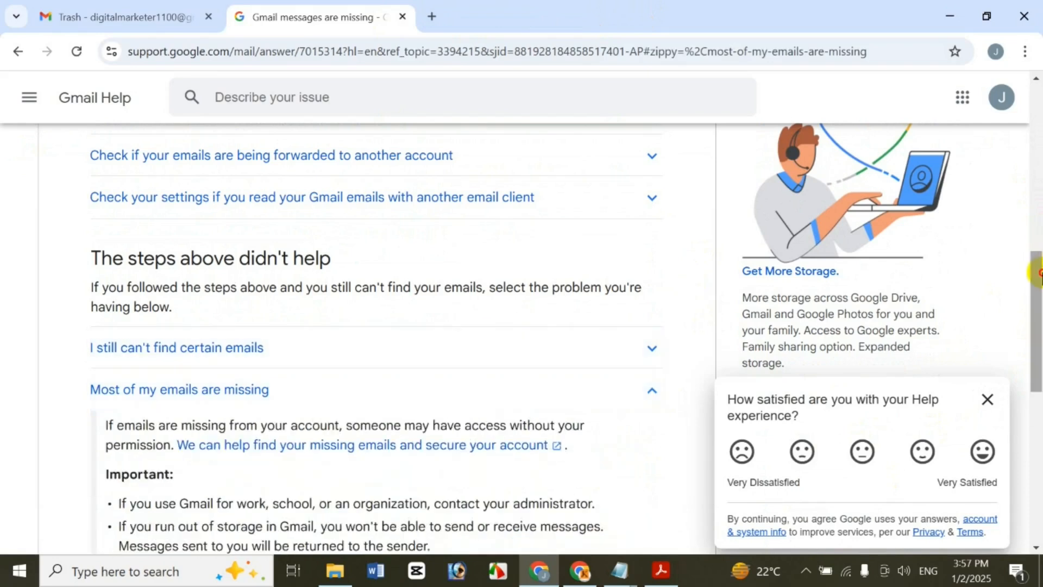
left_click_drag(1037, 276, 1031, 330)
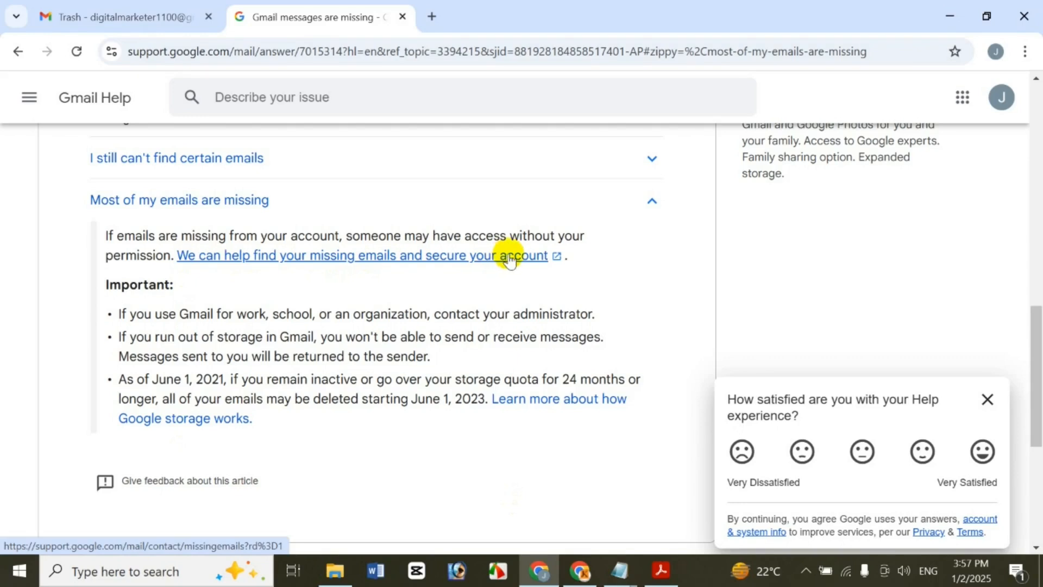
left_click(509, 259)
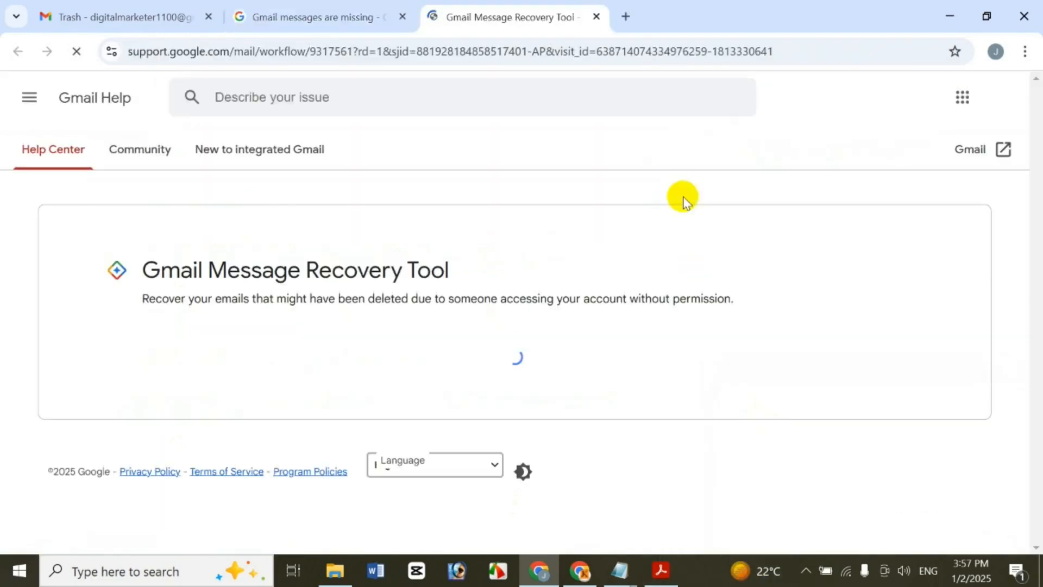
Run the Message Recovery Tool, which reports the emails permanently deleted, then return to the article
scroll(1035, 203, "down", 2)
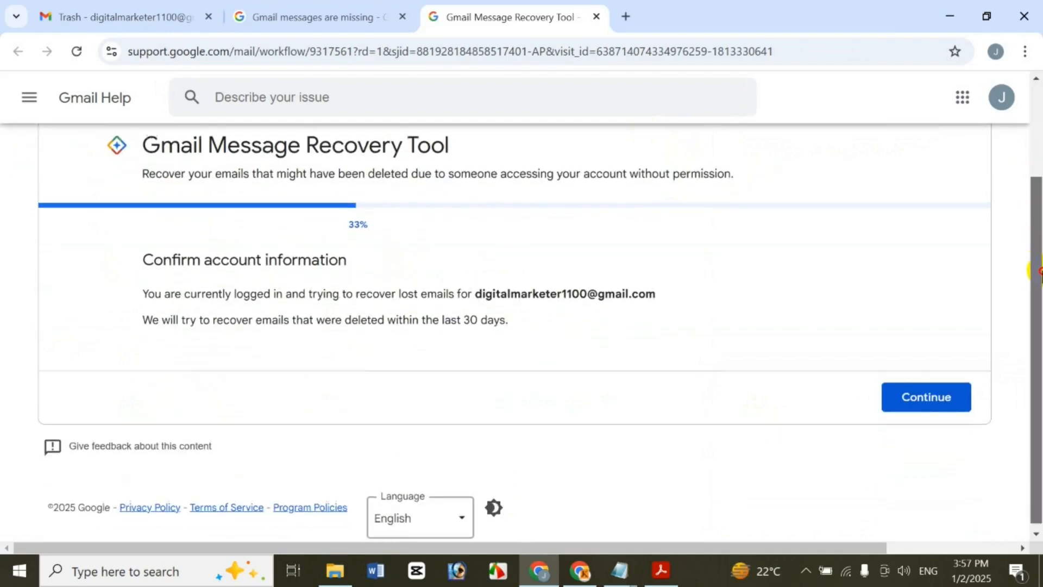
mouse_move(1042, 201)
left_mouse_down()
mouse_move(1040, 167)
mouse_move(1040, 205)
mouse_move(1039, 183)
left_mouse_up()
left_click(944, 460)
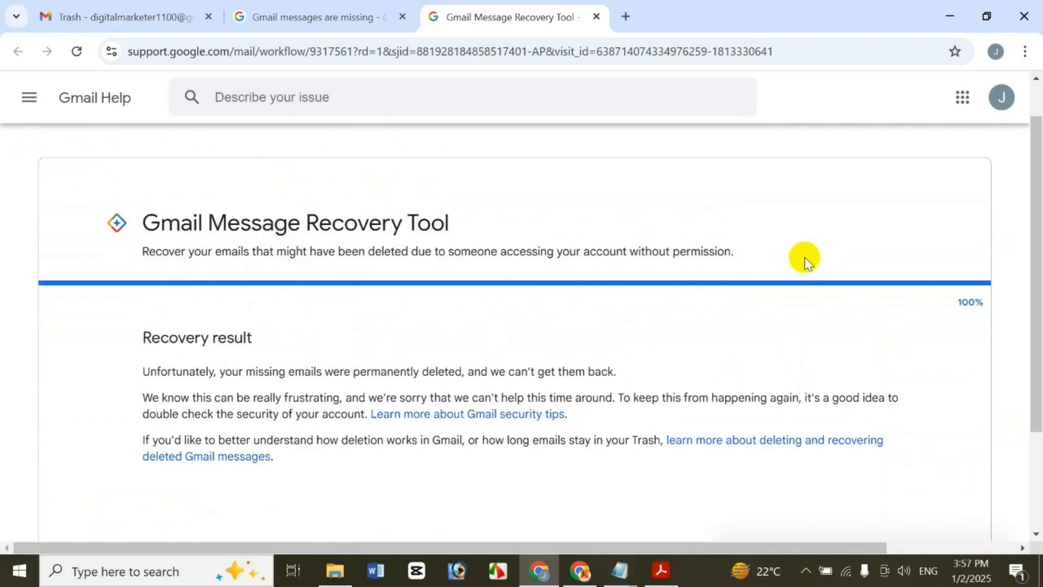
left_click_drag(1037, 287, 1041, 356)
scroll(1035, 358, "up", 1)
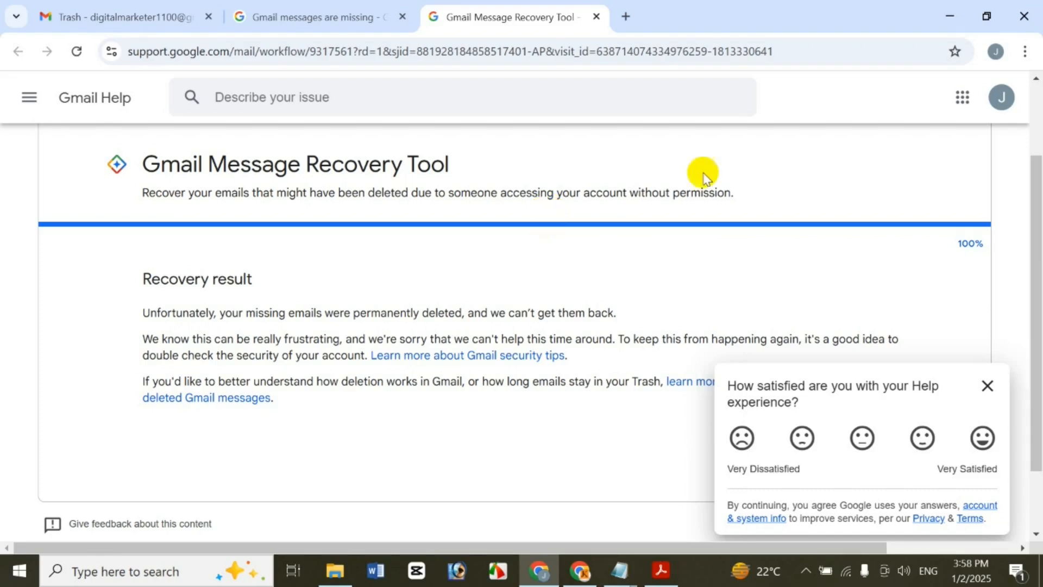
left_click(304, 17)
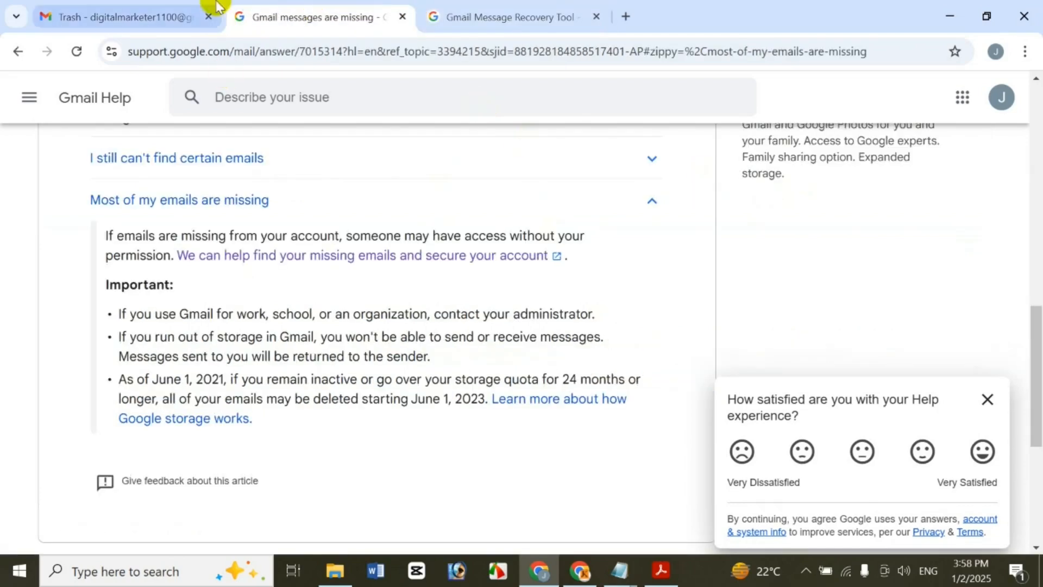
left_click(95, 10)
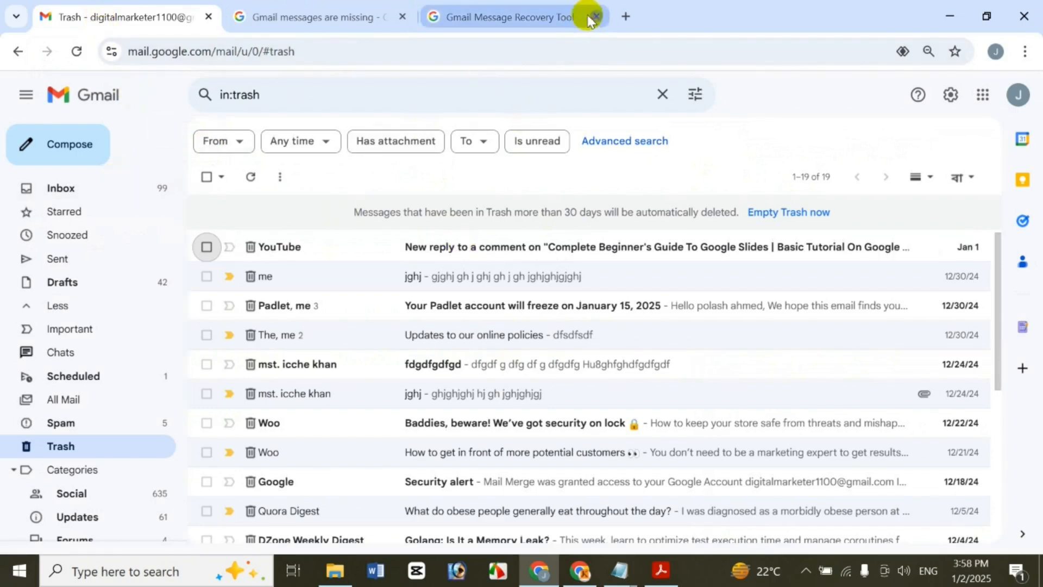
left_click(596, 16)
left_click(402, 16)
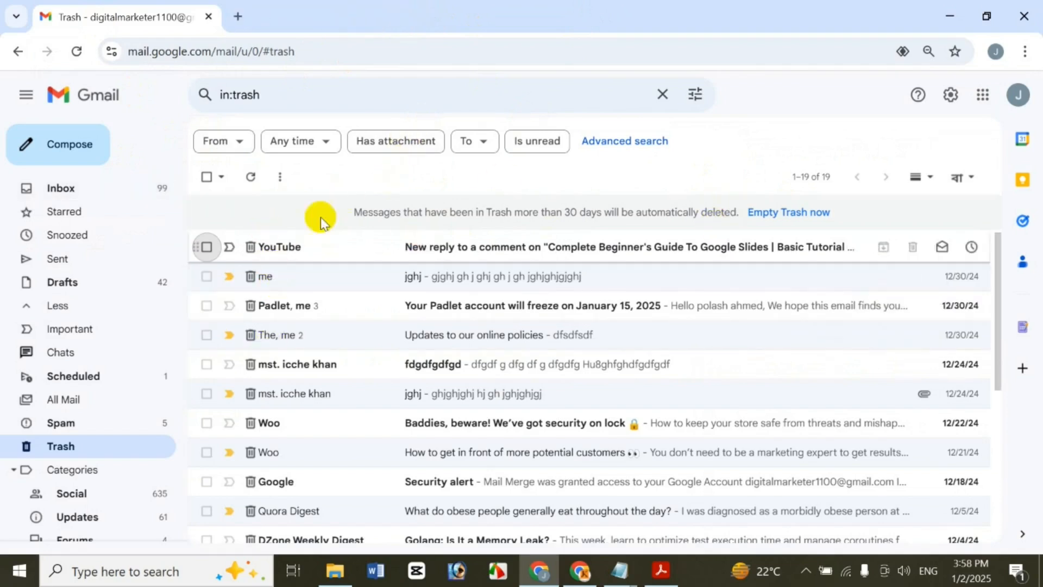
left_click(207, 247)
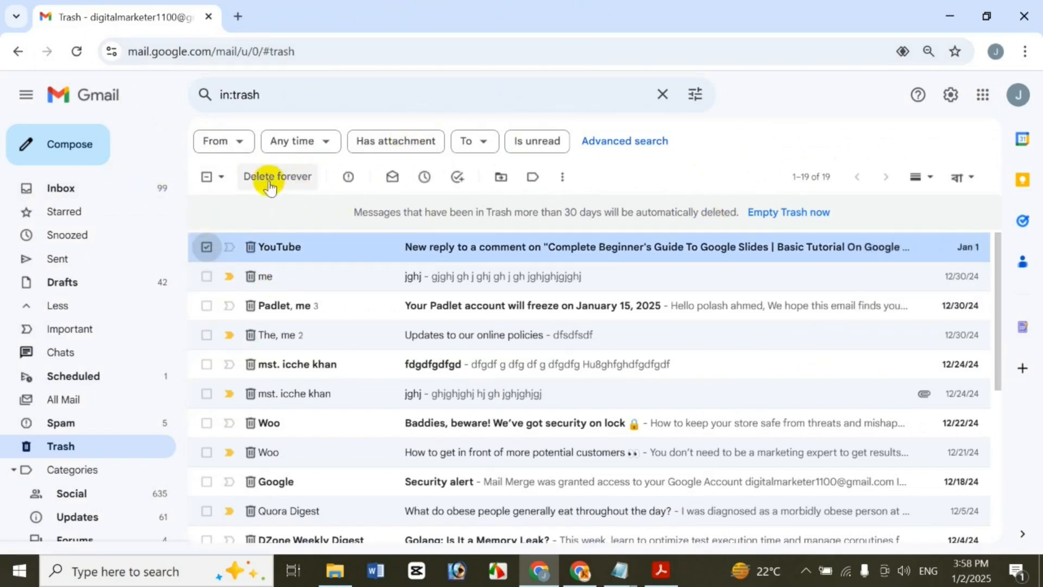
left_click(206, 246)
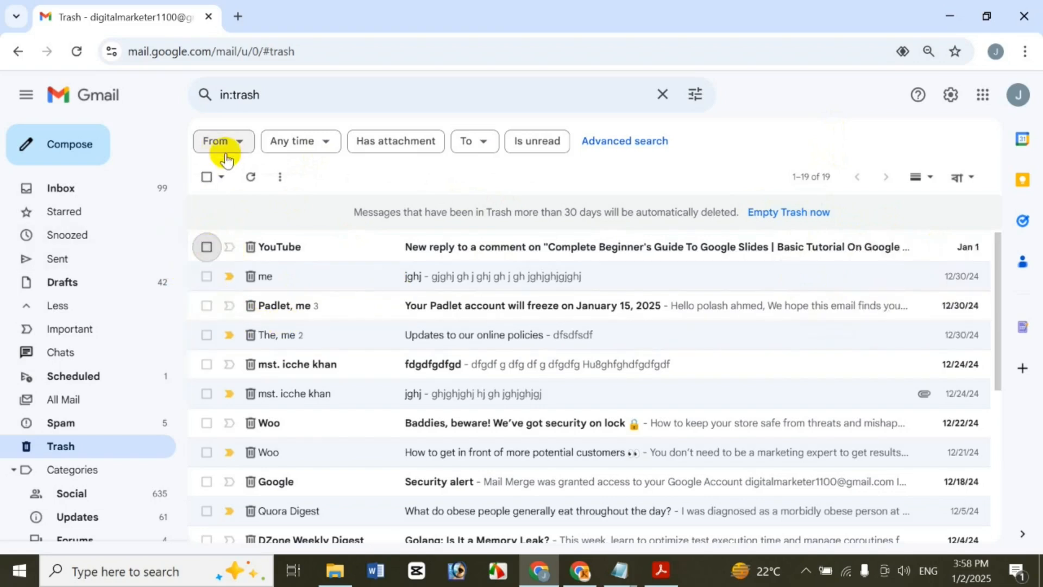
left_click(215, 176)
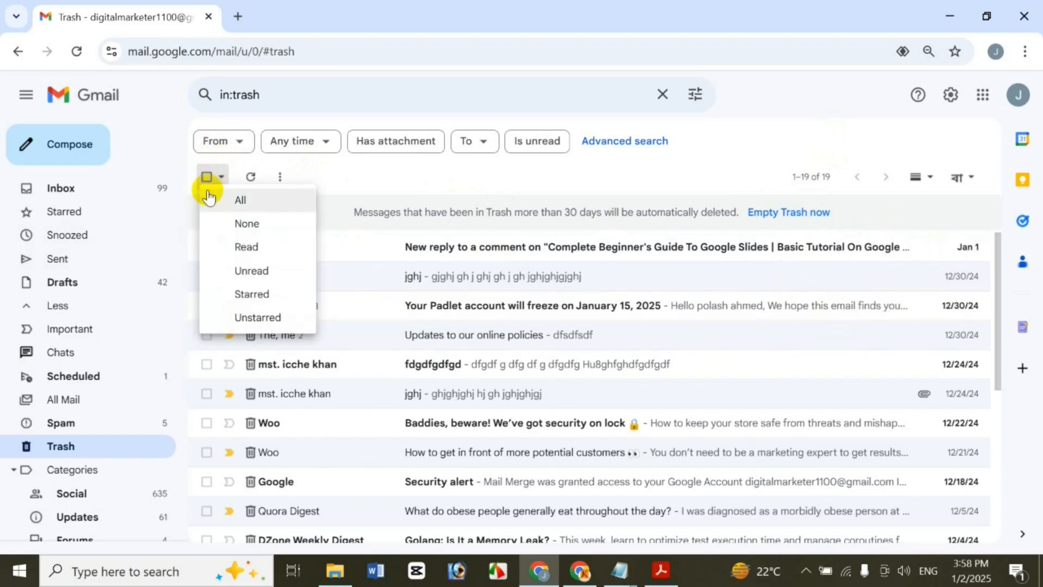
left_click(240, 203)
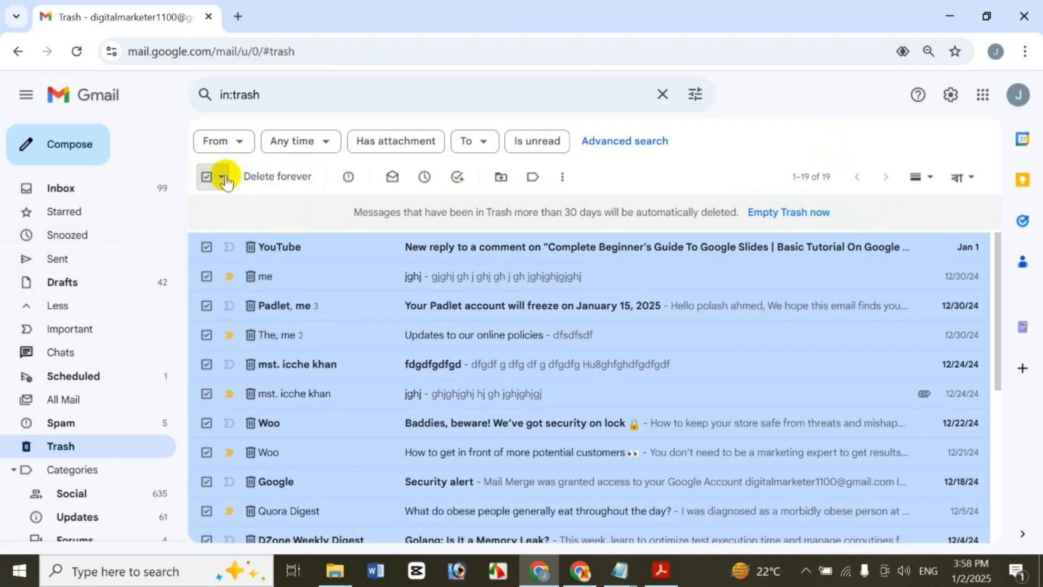
left_click(224, 178)
left_click(241, 220)
left_click(221, 178)
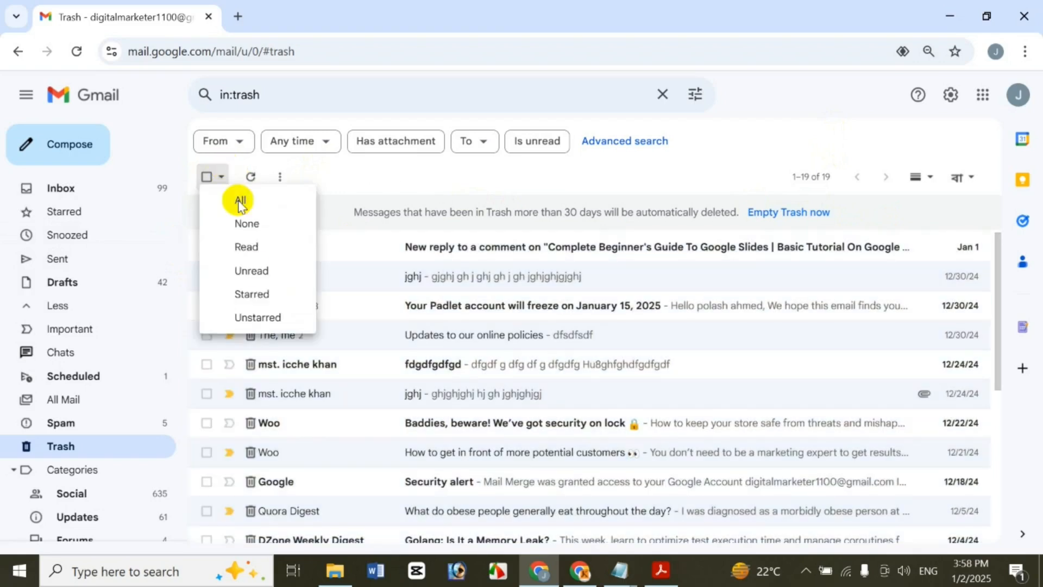
left_click(256, 251)
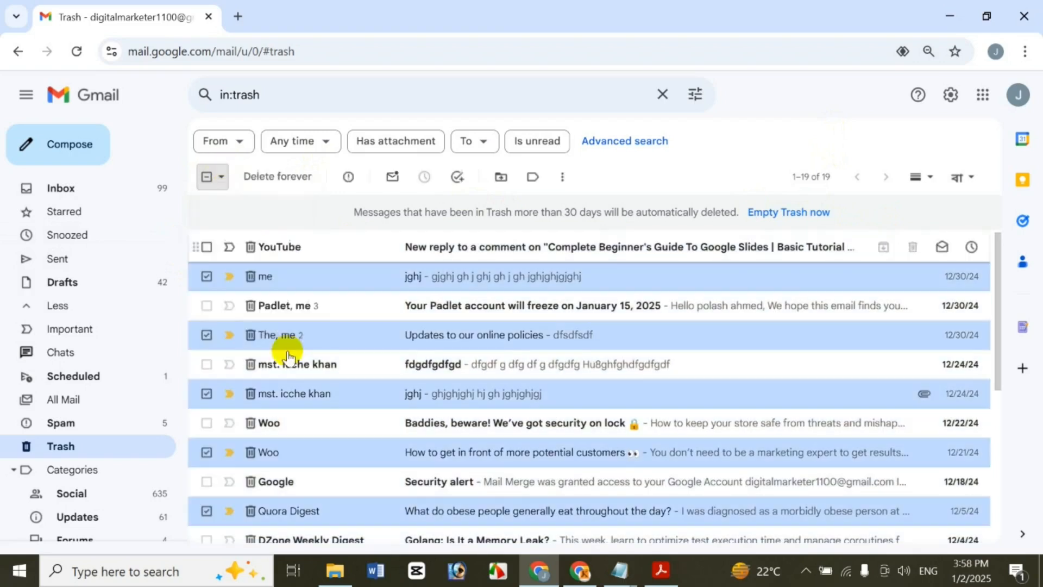
left_click_drag(1002, 361, 986, 326)
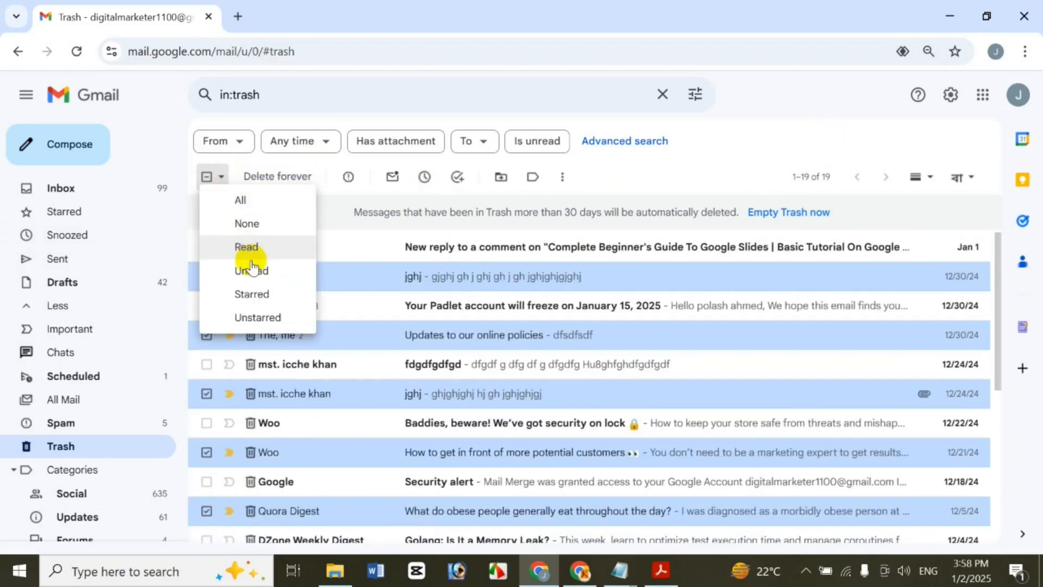
left_click(253, 270)
left_click_drag(992, 280, 950, 214)
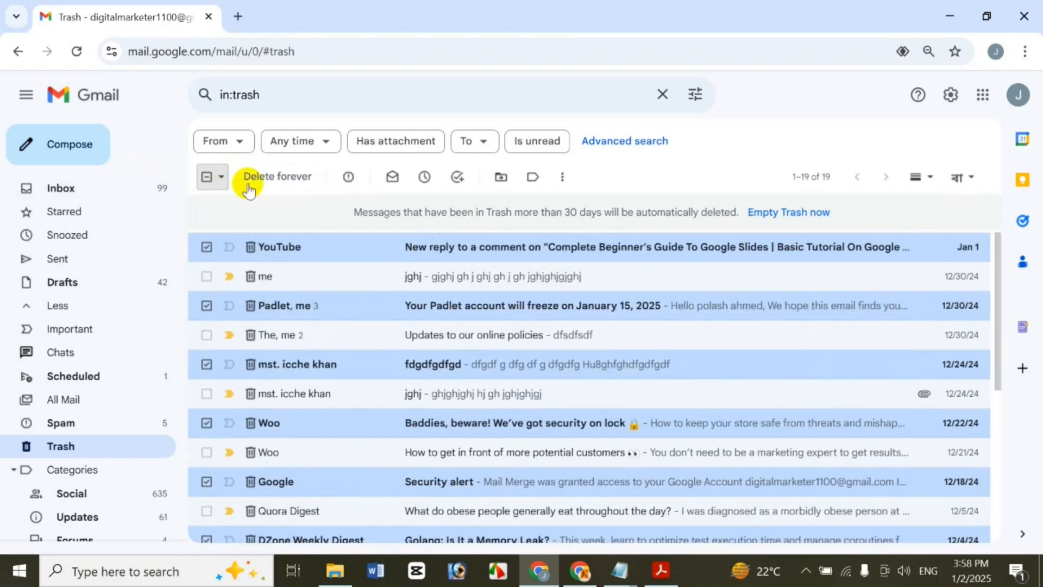
left_click(222, 177)
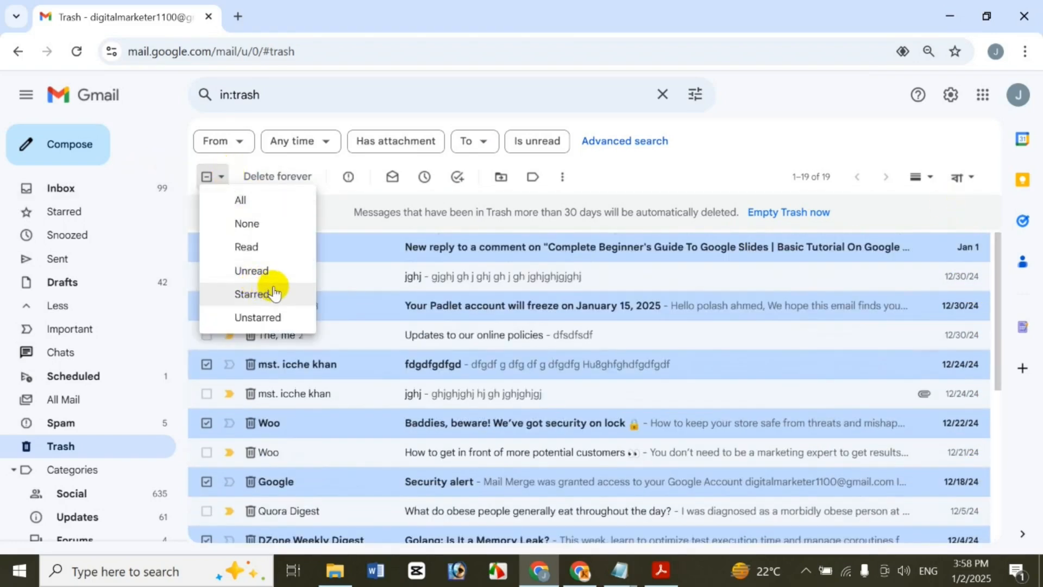
left_click(429, 314)
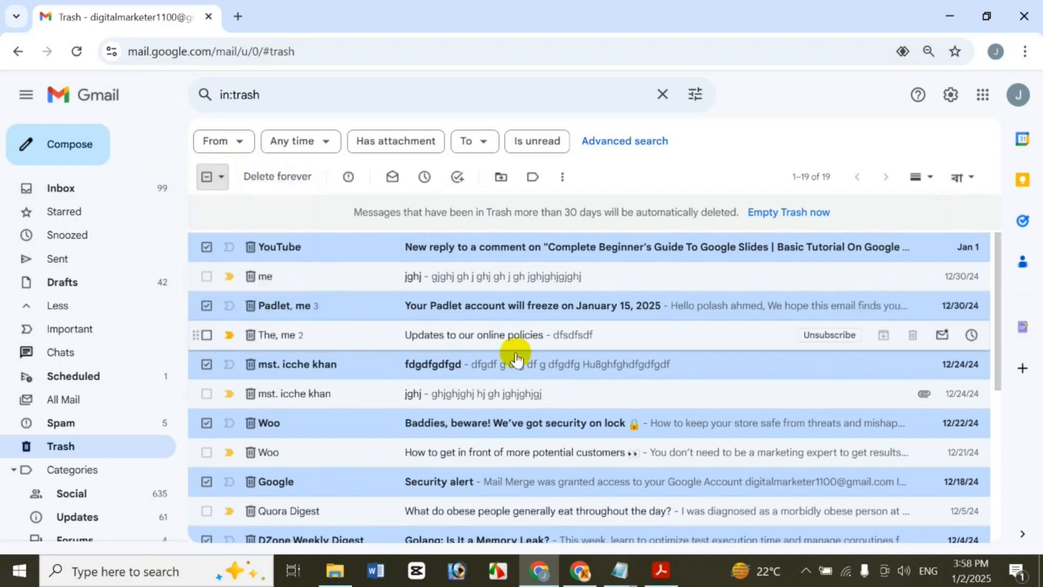
left_click(221, 177)
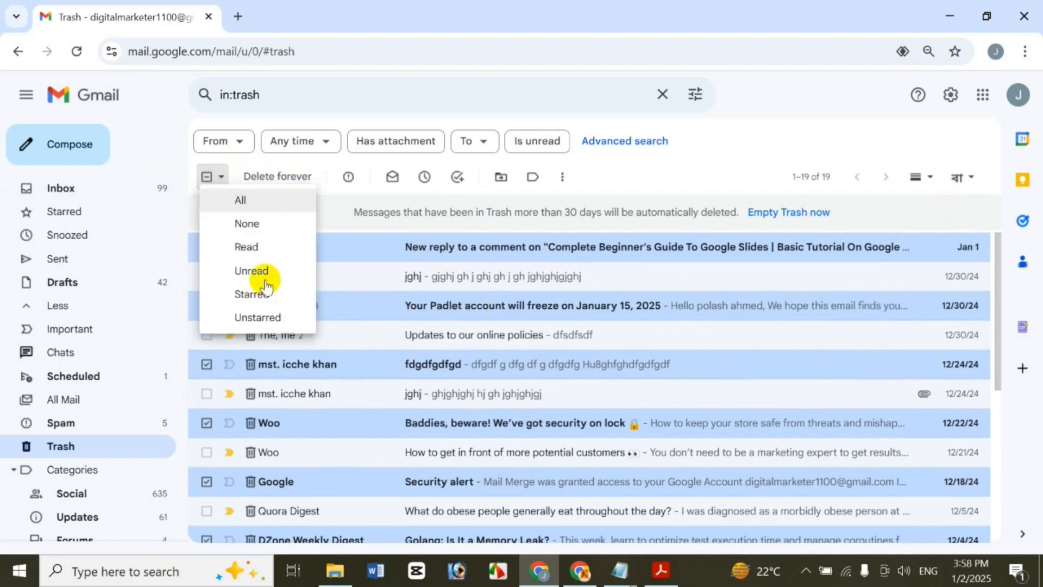
left_click(275, 318)
left_click_drag(999, 299, 414, 187)
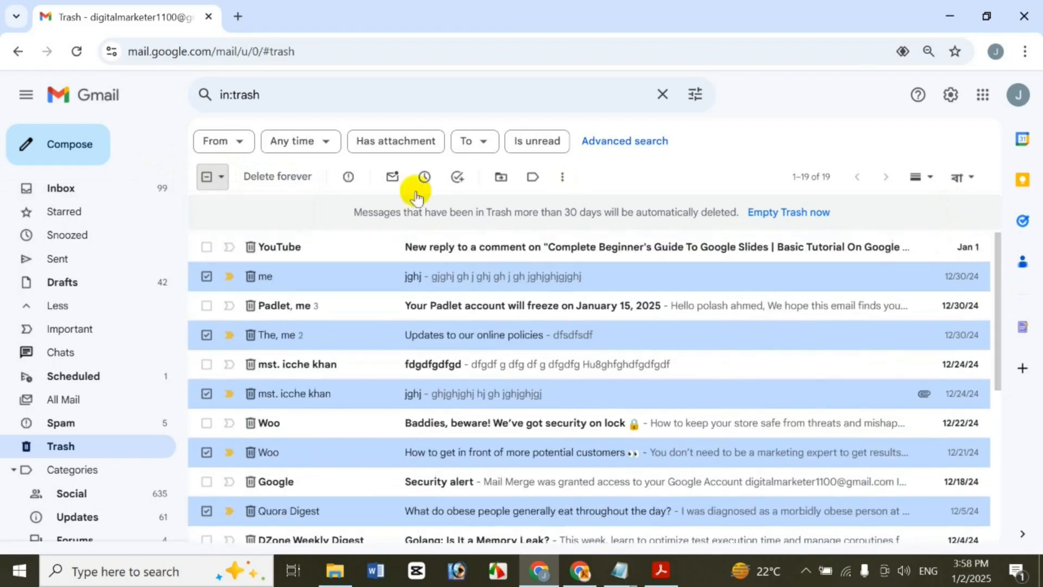
left_click(221, 177)
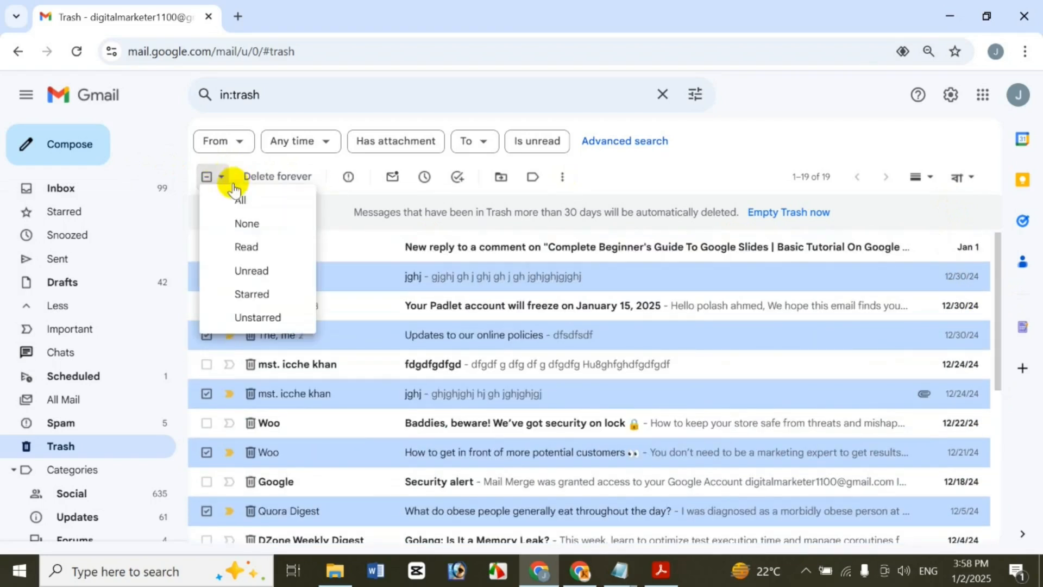
left_click(275, 296)
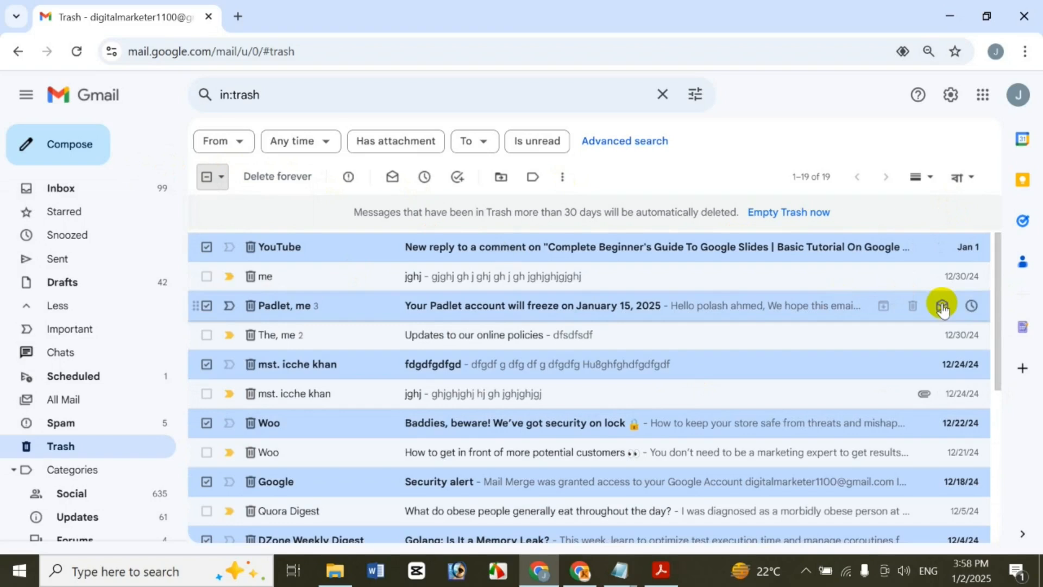
left_click(221, 175)
left_click(245, 224)
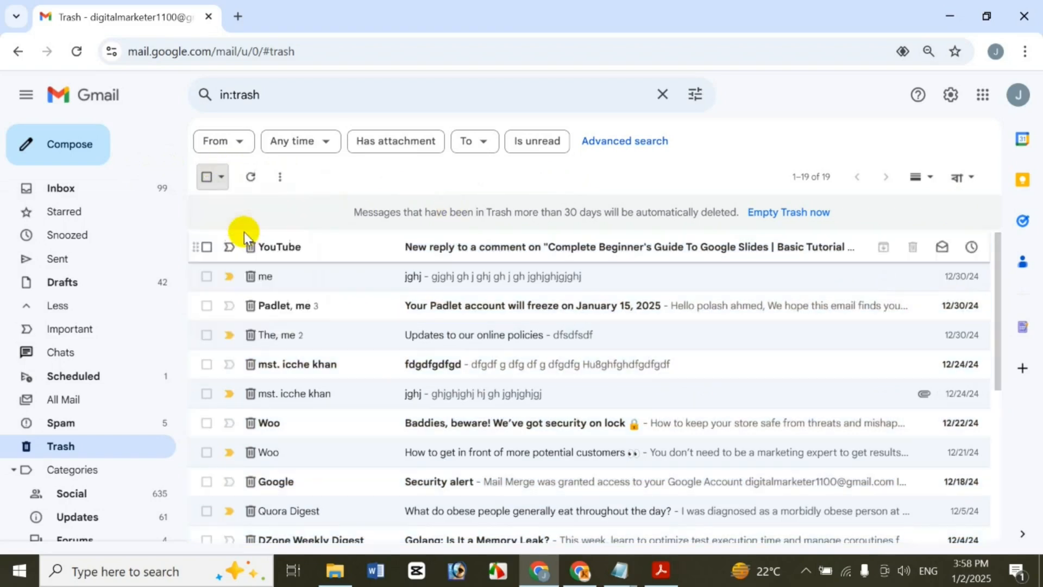
Report the selected YouTube conversation as spam and choose 'Yes, block' to block its sender
left_click(206, 248)
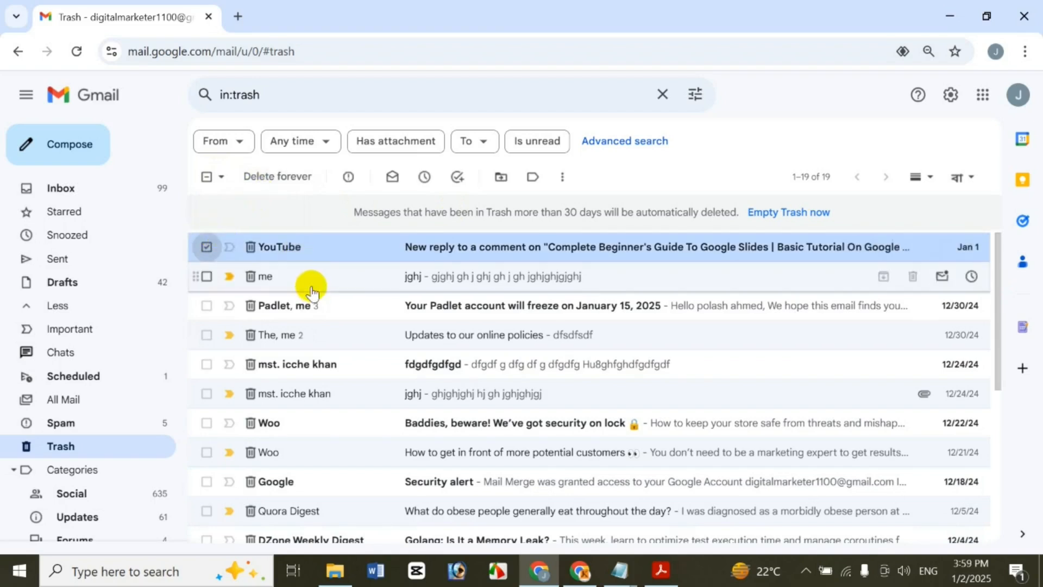
right_click(280, 243)
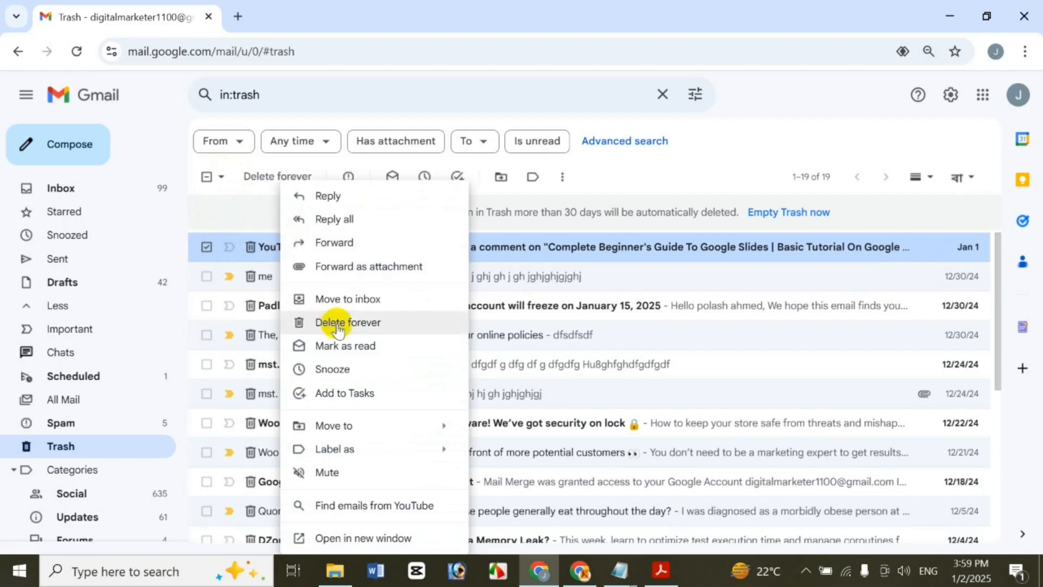
left_click(670, 172)
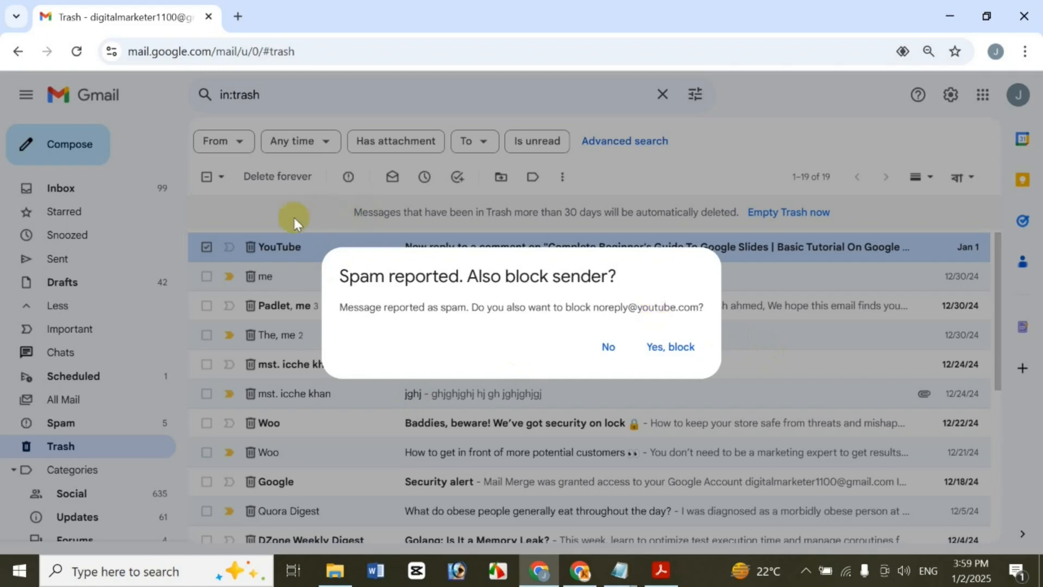
left_click(676, 343)
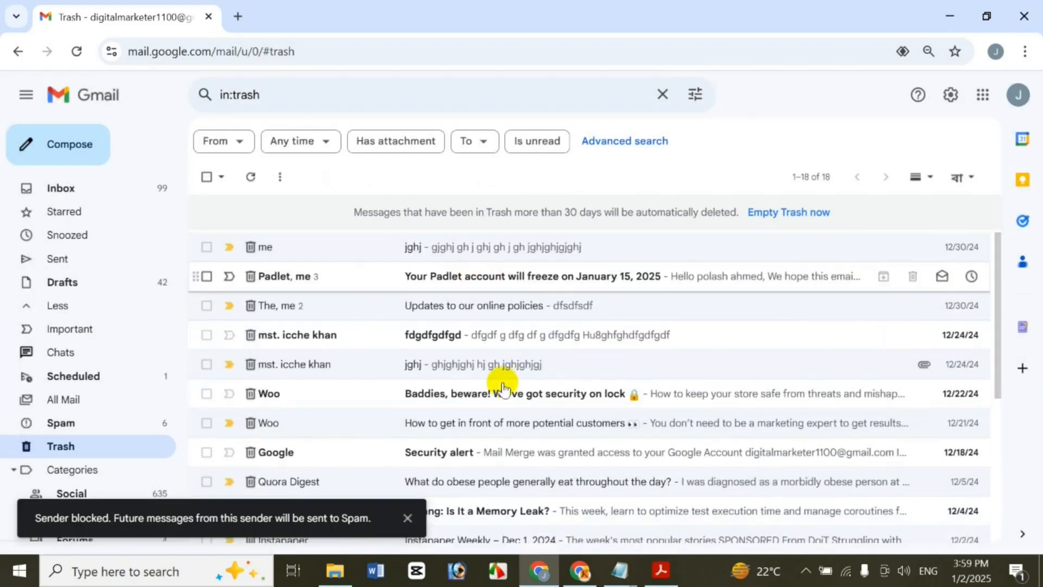
left_click(207, 248)
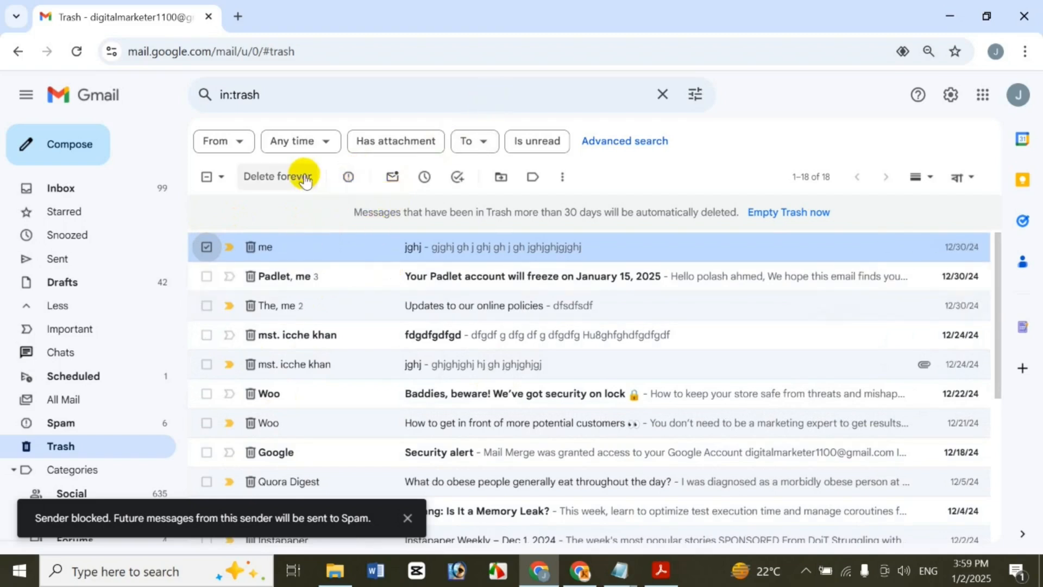
left_click(393, 179)
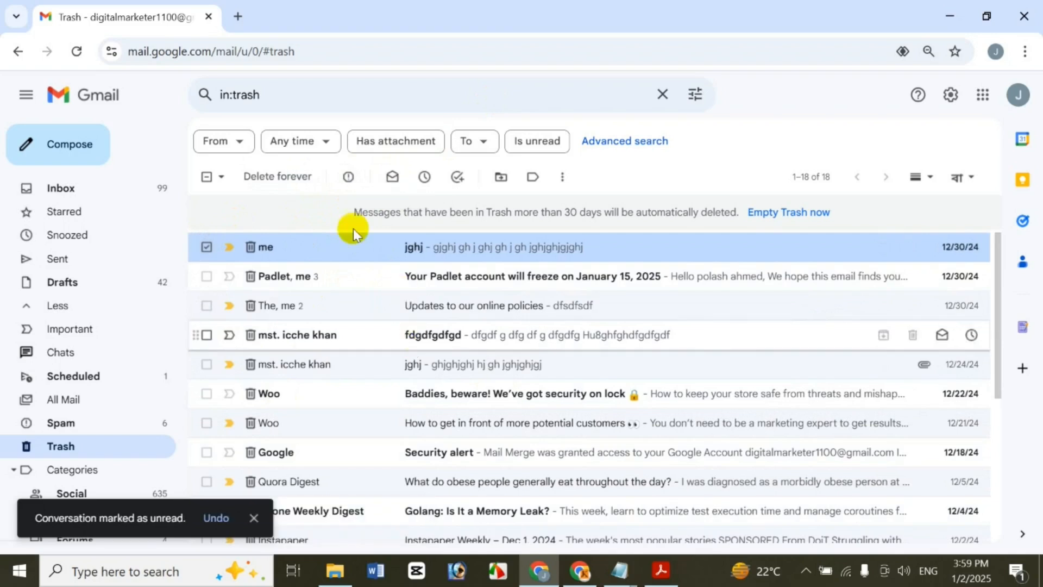
left_click(393, 177)
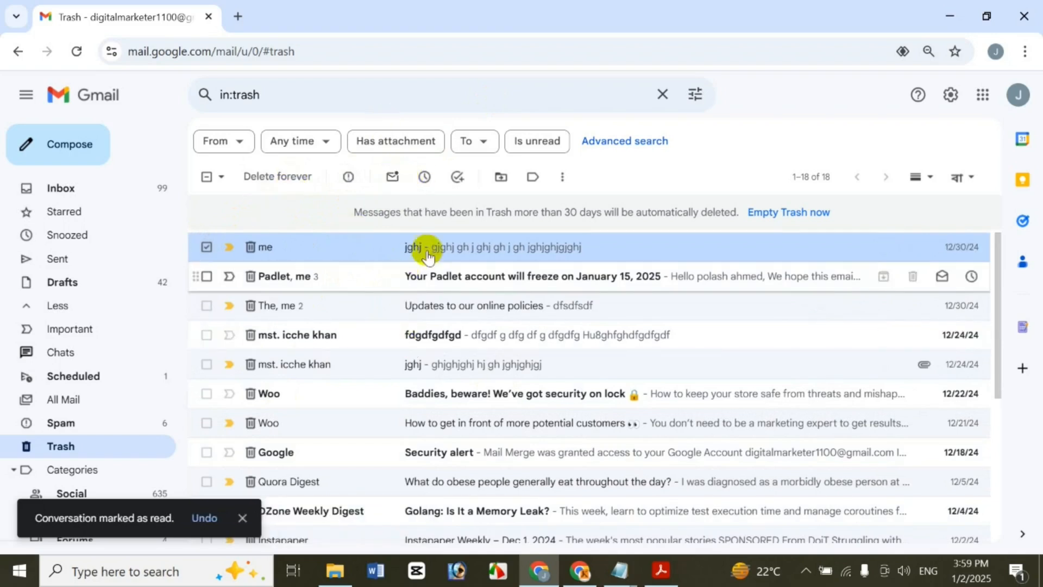
left_click(562, 176)
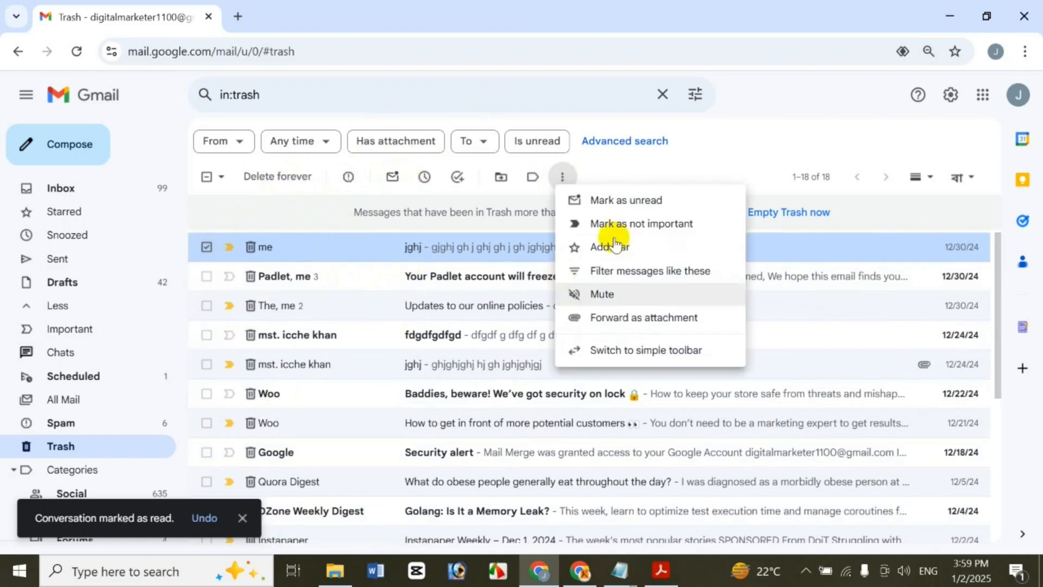
left_click(647, 201)
left_click(564, 176)
left_click(606, 201)
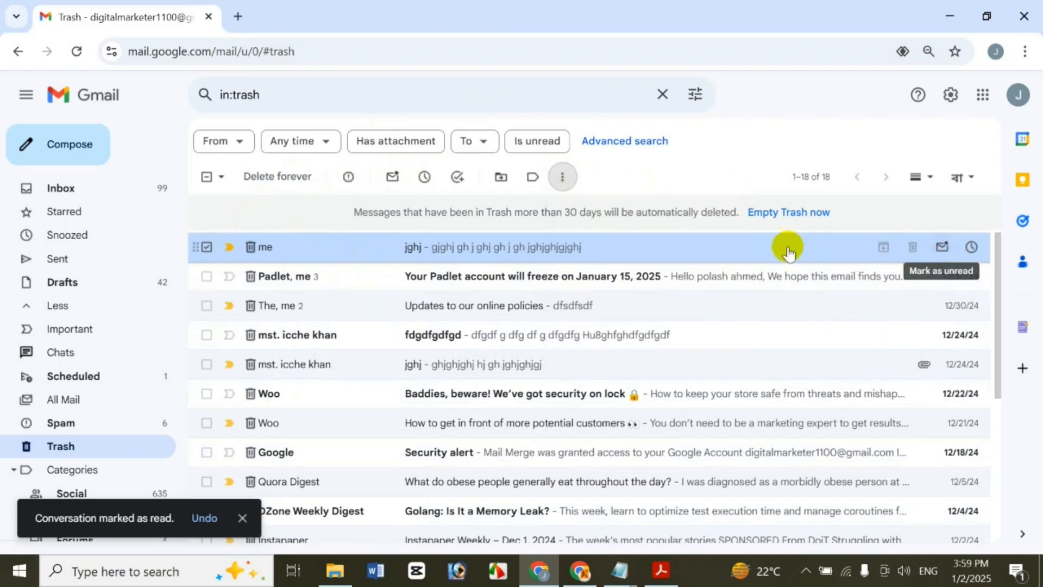
right_click(755, 238)
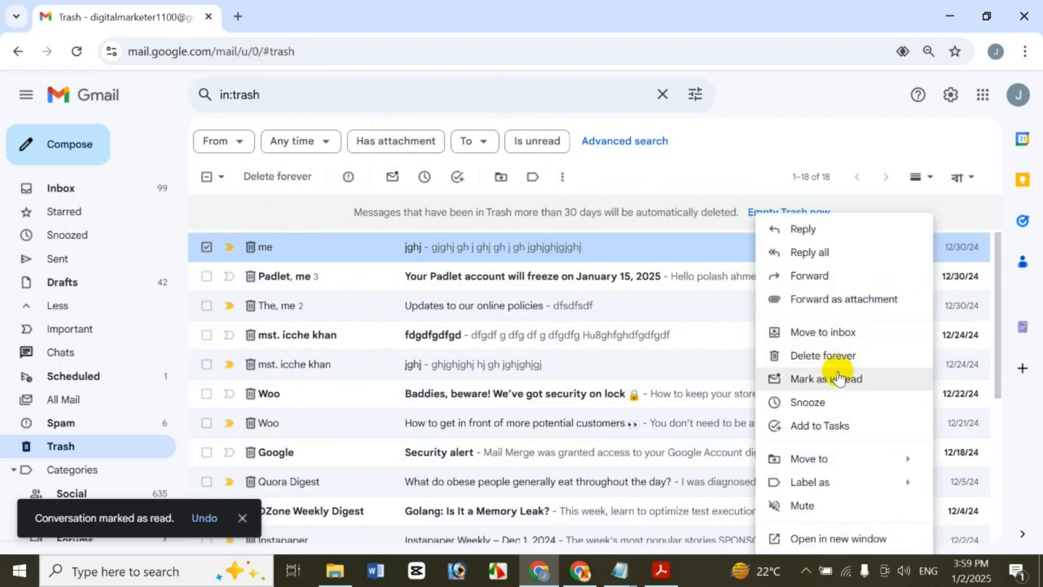
left_click(728, 166)
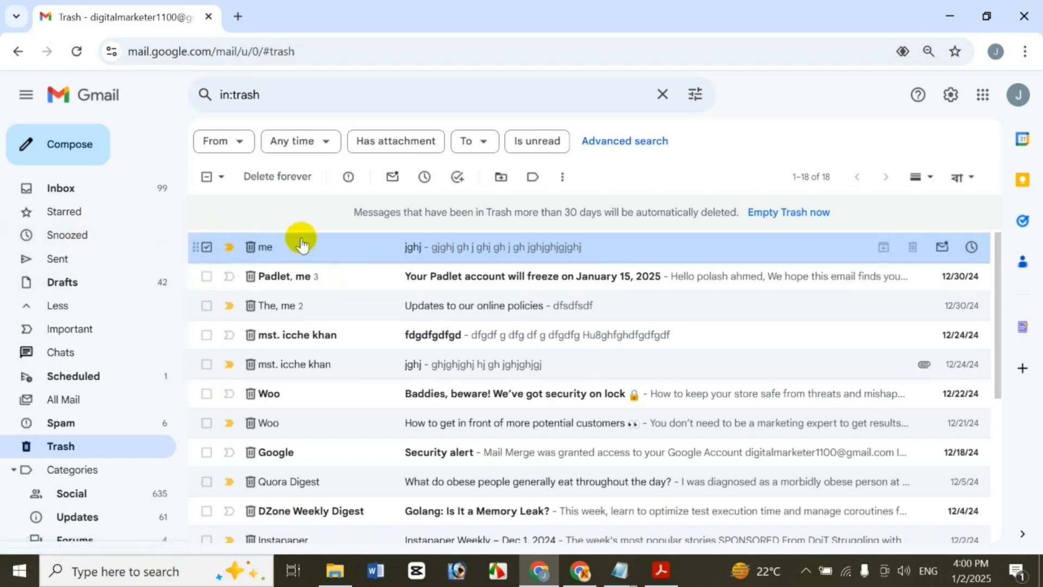
Snooze the jghj conversation to a custom time of Jan 4, 2025 at 11:00 AM
left_click(422, 178)
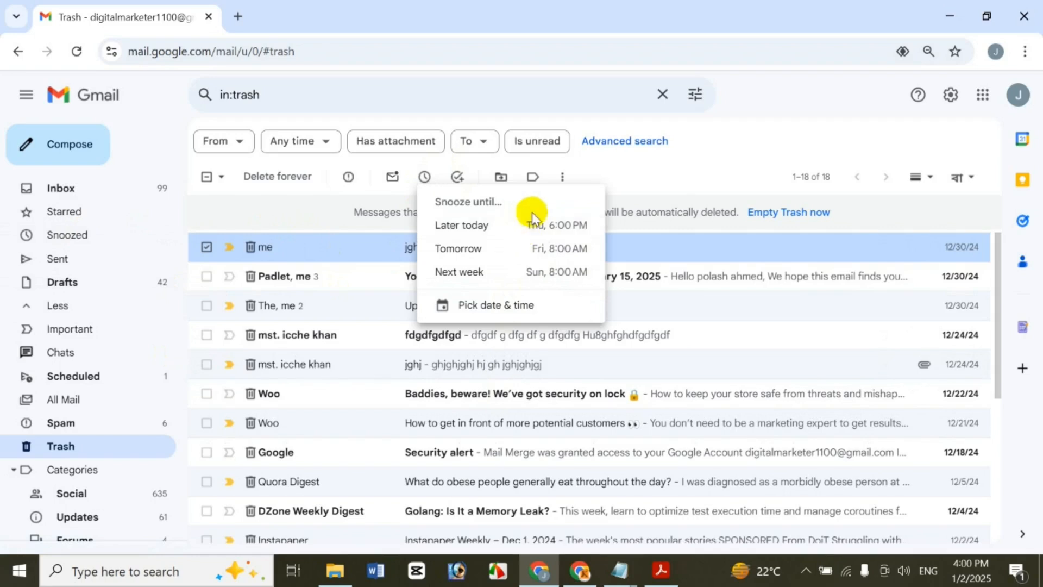
left_click(533, 304)
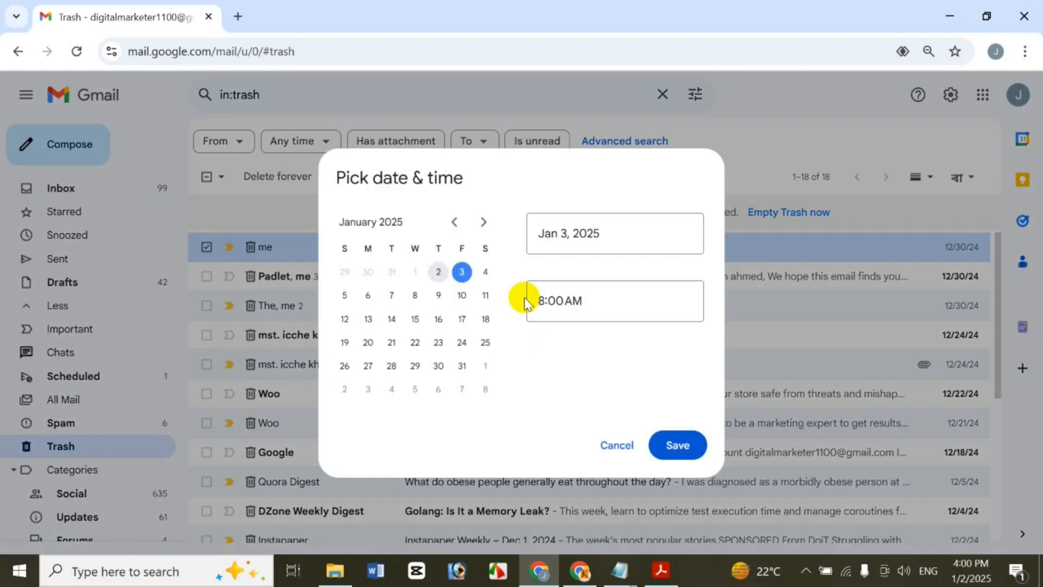
left_click(485, 272)
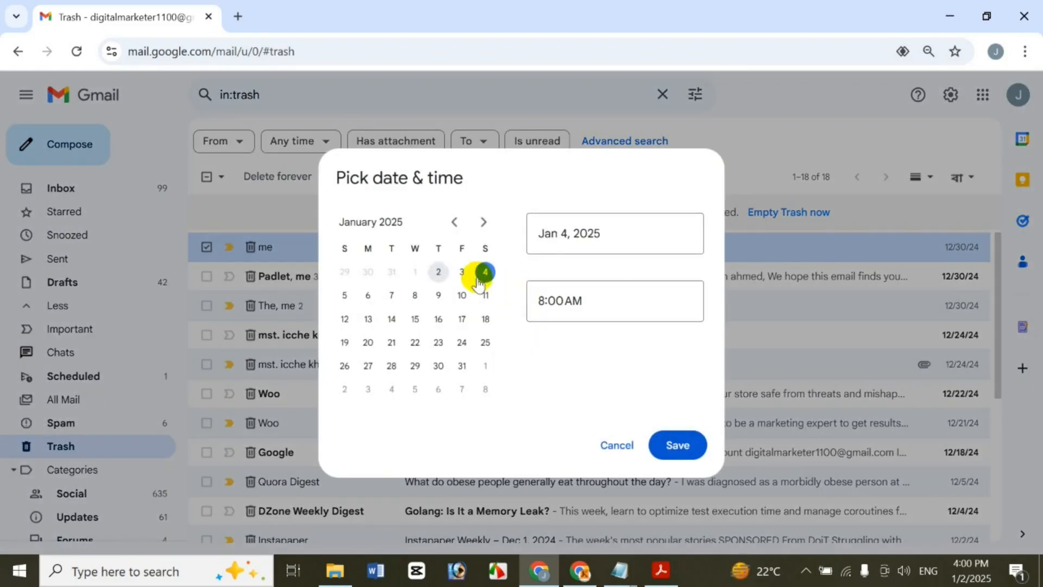
left_click(540, 299)
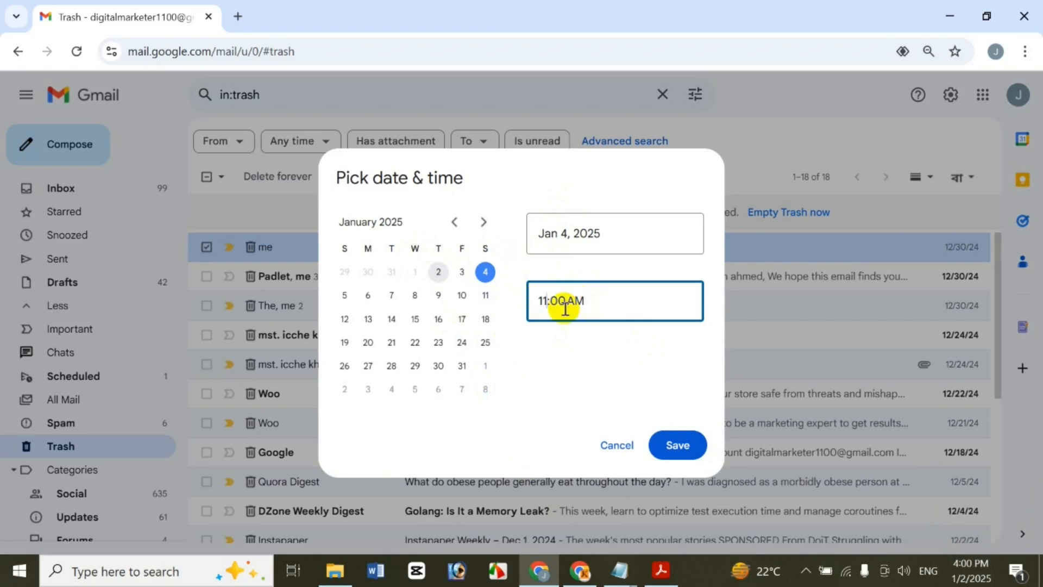
left_click(655, 443)
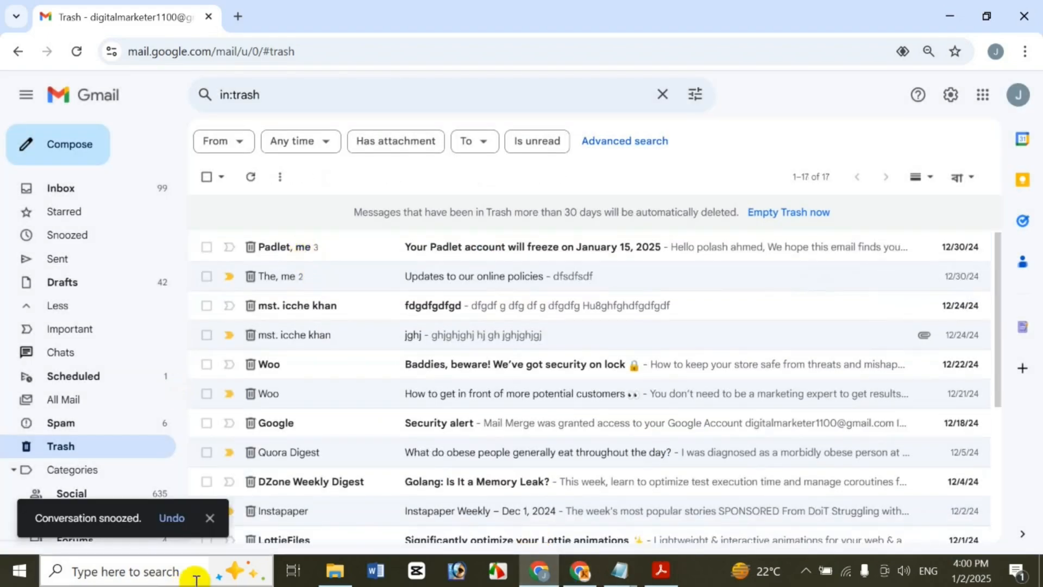
Unsnooze the jghj conversation from the Snoozed folder, then go back to Trash
left_click(95, 236)
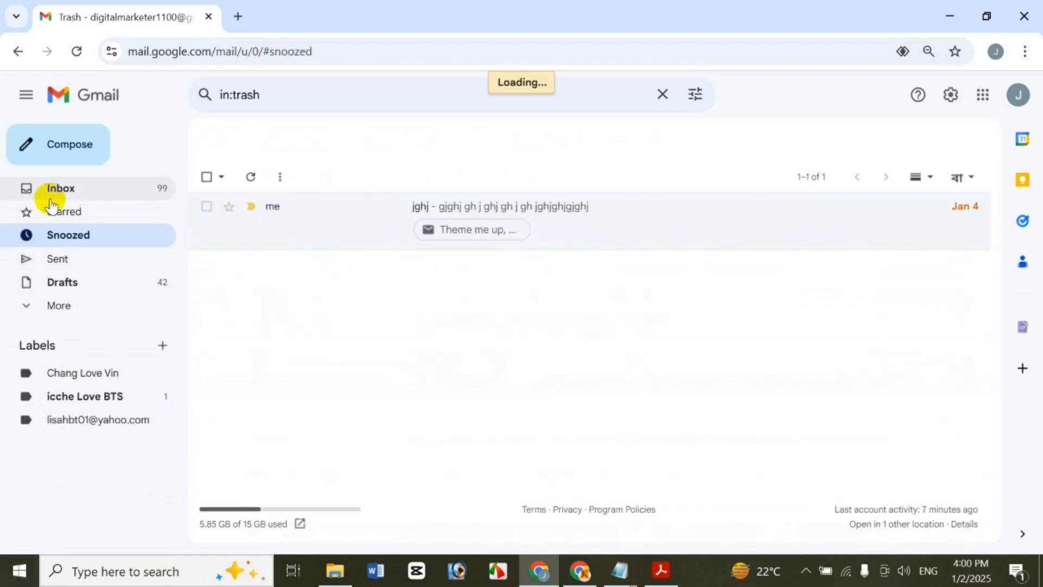
left_click(207, 208)
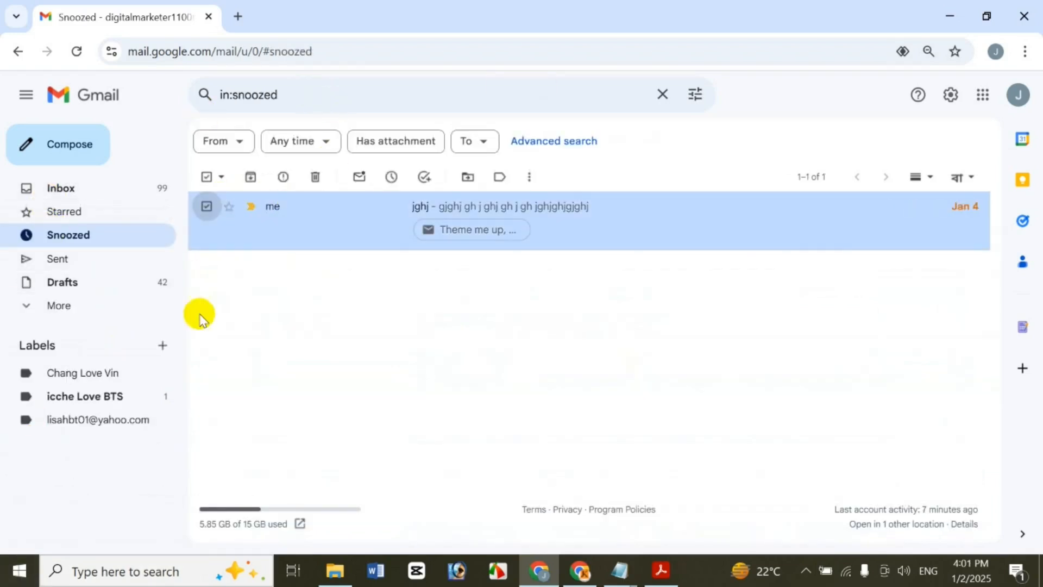
left_click(392, 178)
right_click(298, 222)
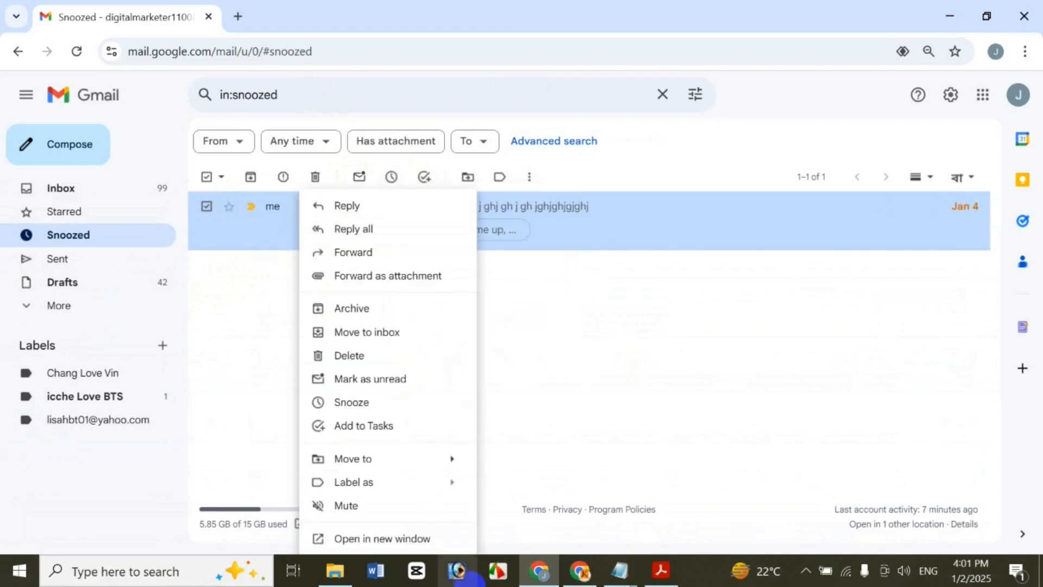
left_click(379, 407)
left_click(495, 353)
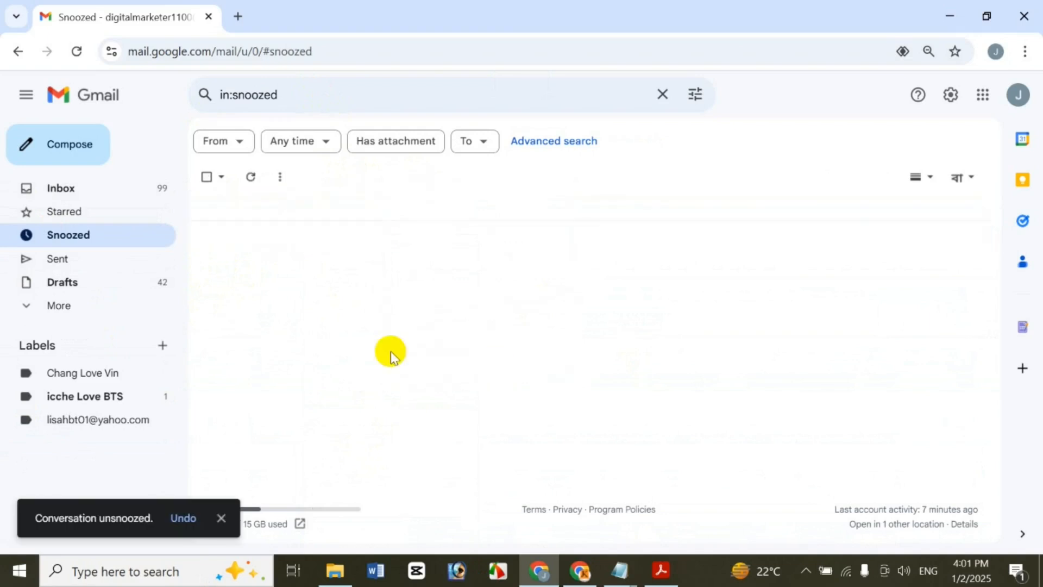
left_click(79, 305)
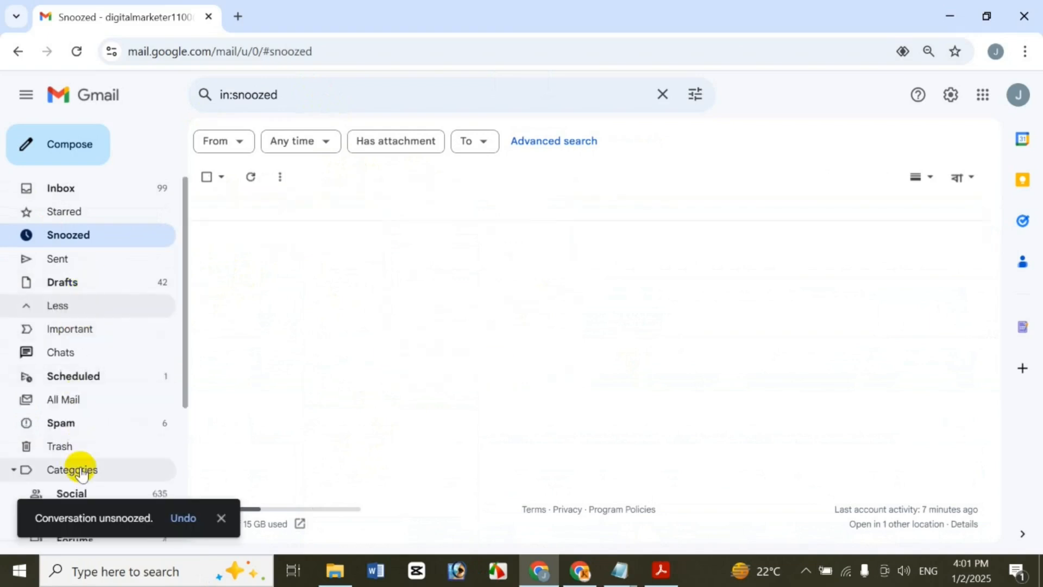
left_click(68, 445)
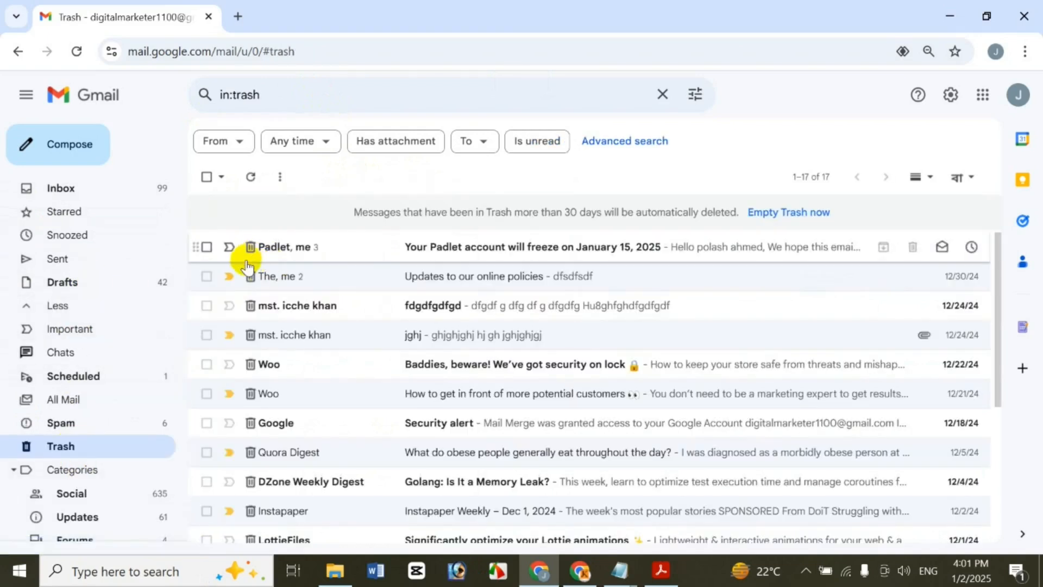
Select the Padlet, online policies, fdgdfgdfgd, jghj and Woo security conversations, keep jghj important, and add them to Tasks
left_click(207, 247)
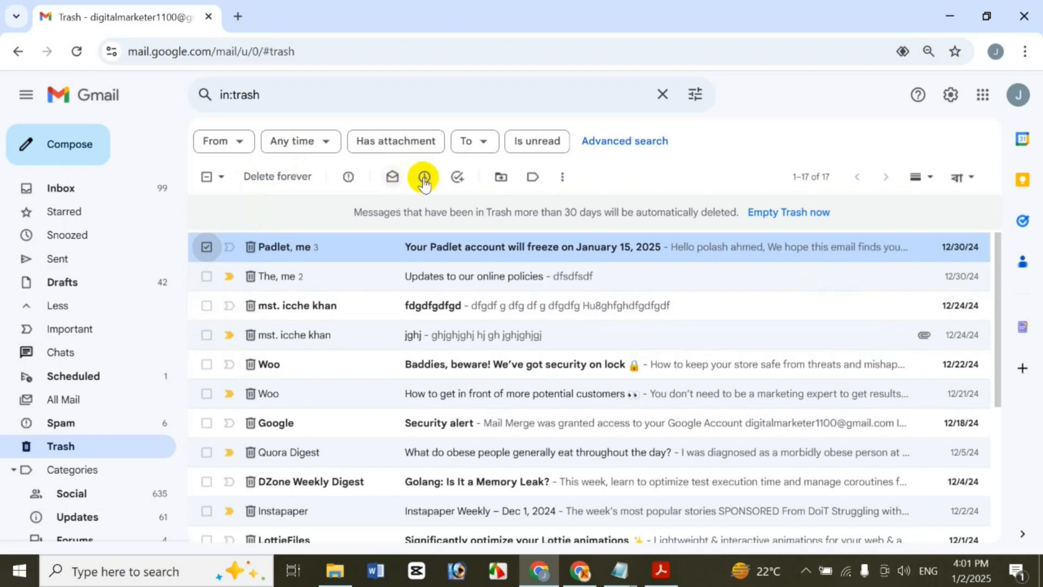
left_click(206, 276)
left_click(207, 306)
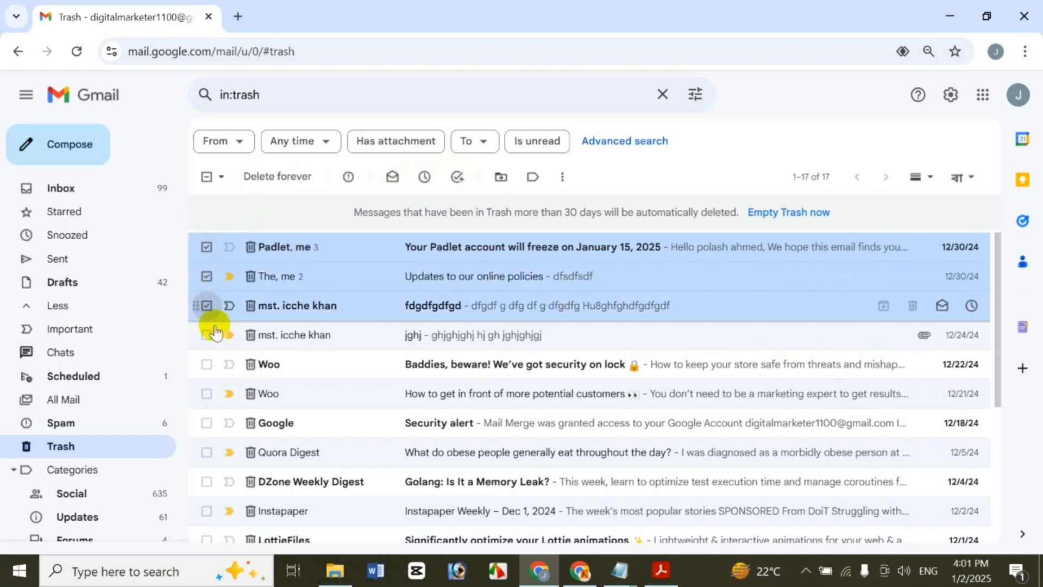
left_click(229, 335)
left_click(207, 336)
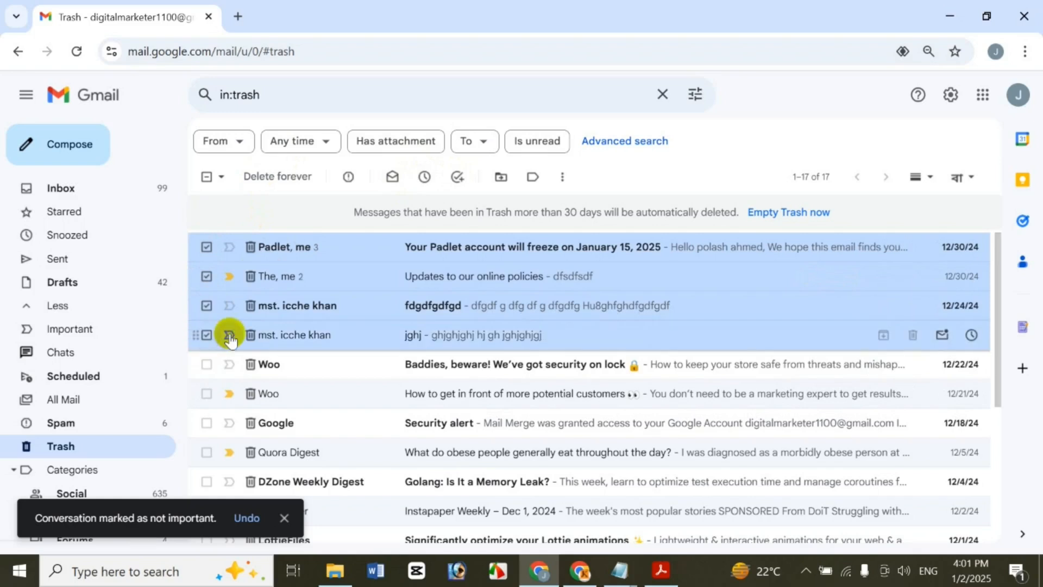
left_click(229, 335)
left_click(207, 364)
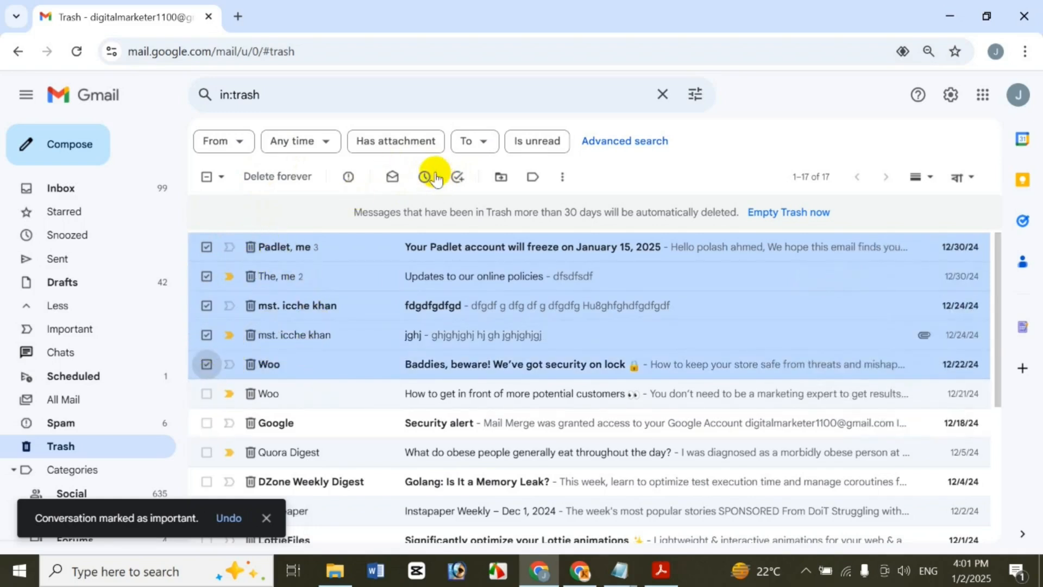
left_click(456, 178)
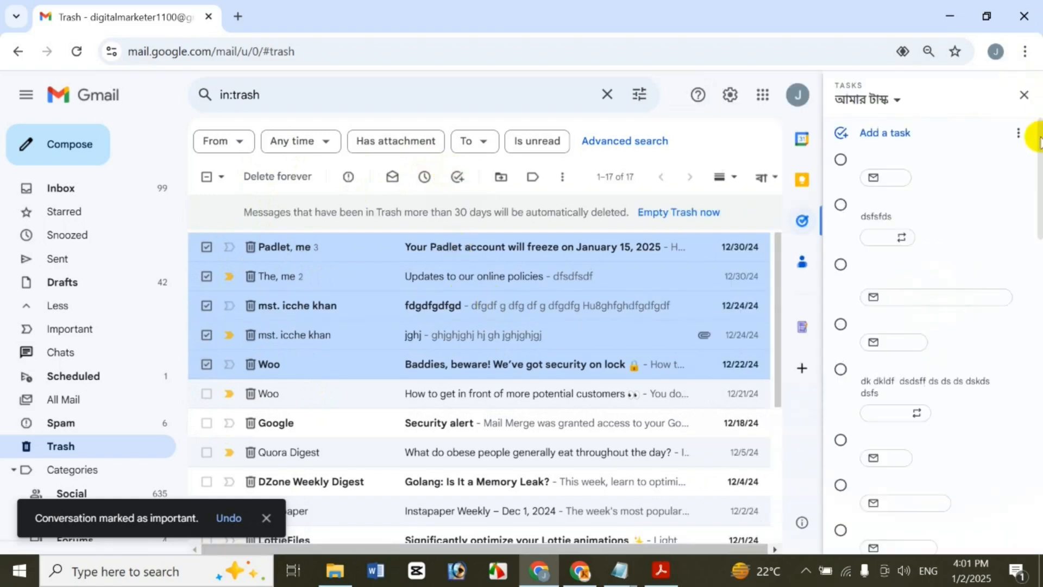
Create a task list named 'New Icche BD' from the Tasks panel's list dropdown
left_click_drag(1038, 147, 1039, 95)
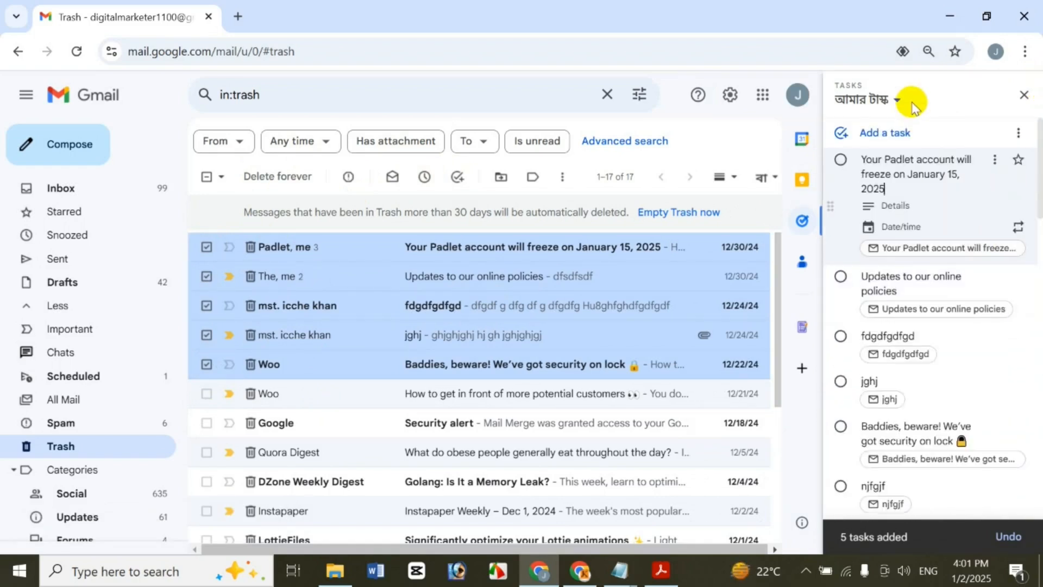
left_click(874, 100)
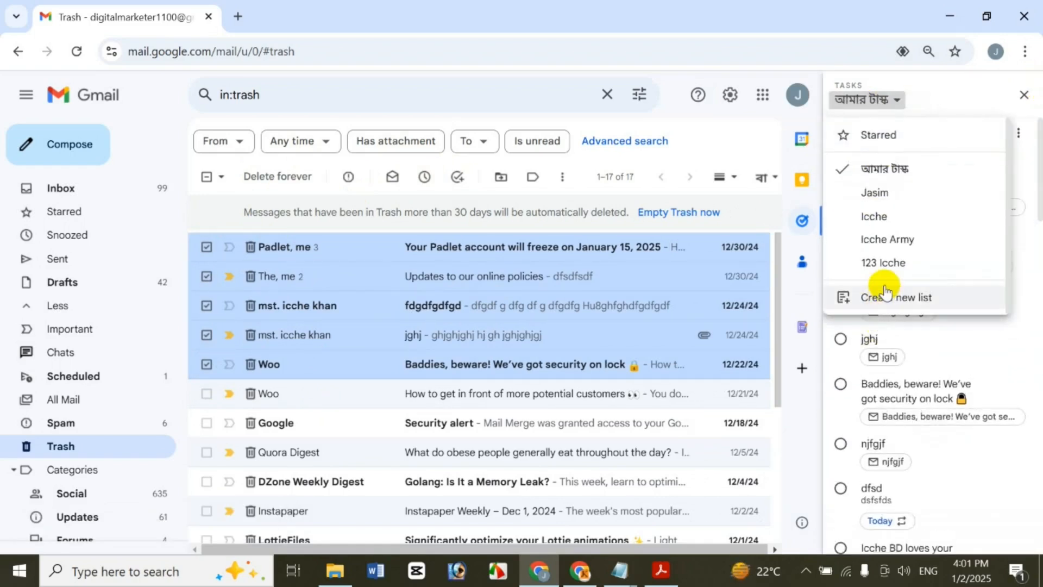
left_click(886, 297)
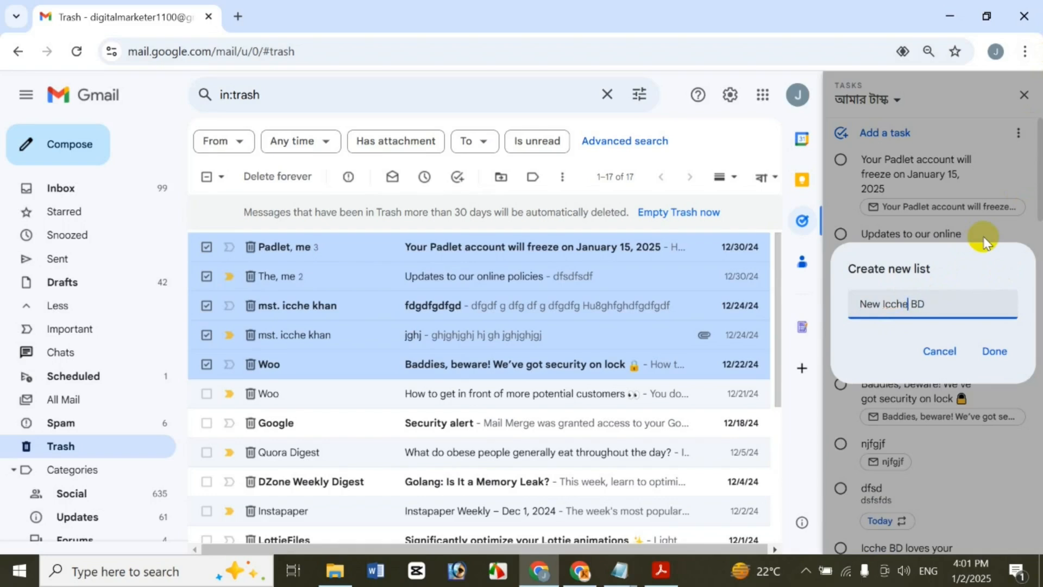
key("Return")
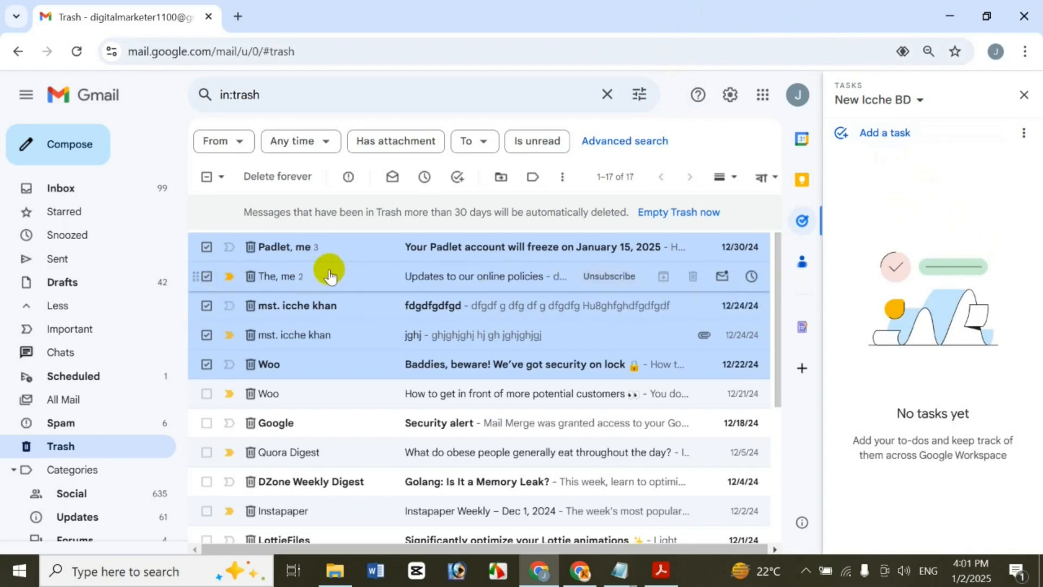
Drag the five selected emails plus Security alert, Instapaper Weekly and Lottie emails into New Icche BD as tasks
left_click_drag(331, 259, 902, 162)
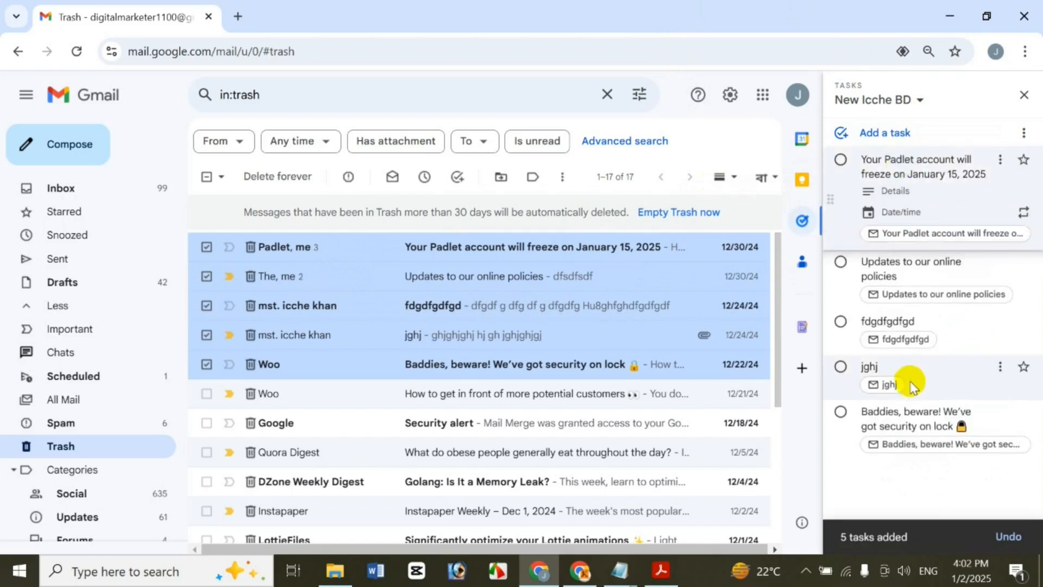
left_click_drag(466, 424, 933, 165)
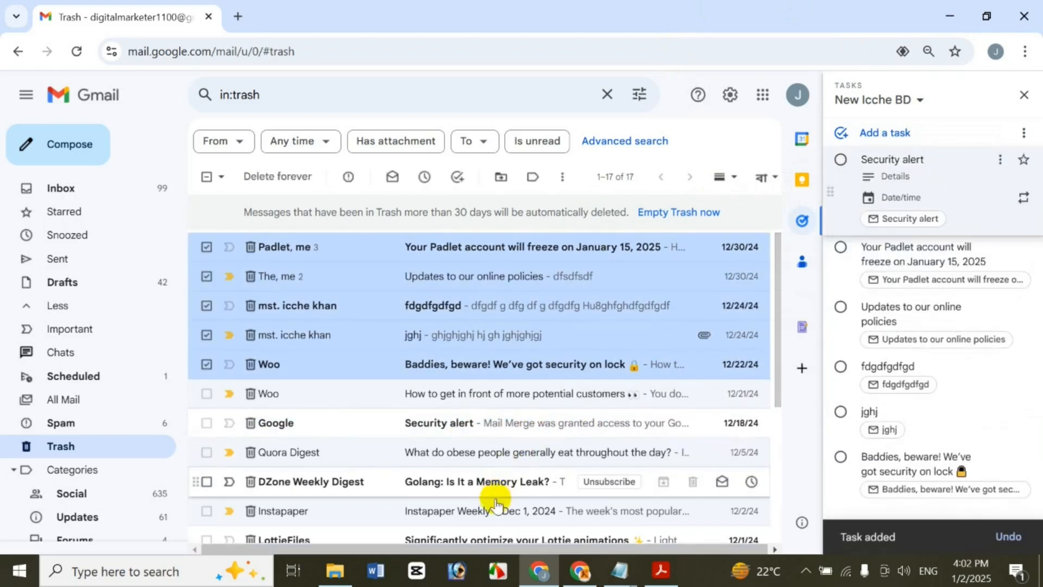
left_click_drag(494, 510, 831, 209)
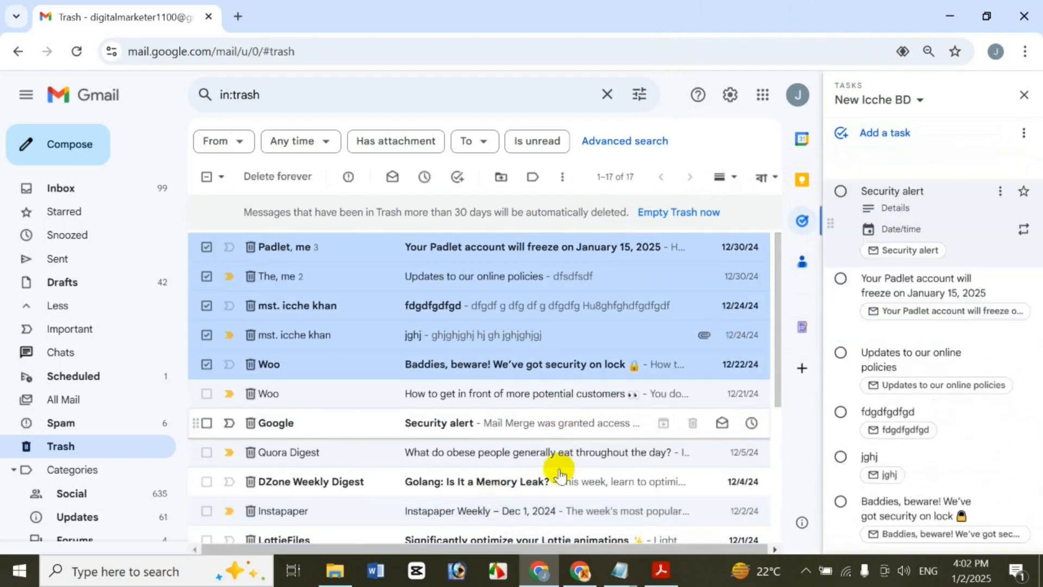
left_click_drag(481, 541, 938, 182)
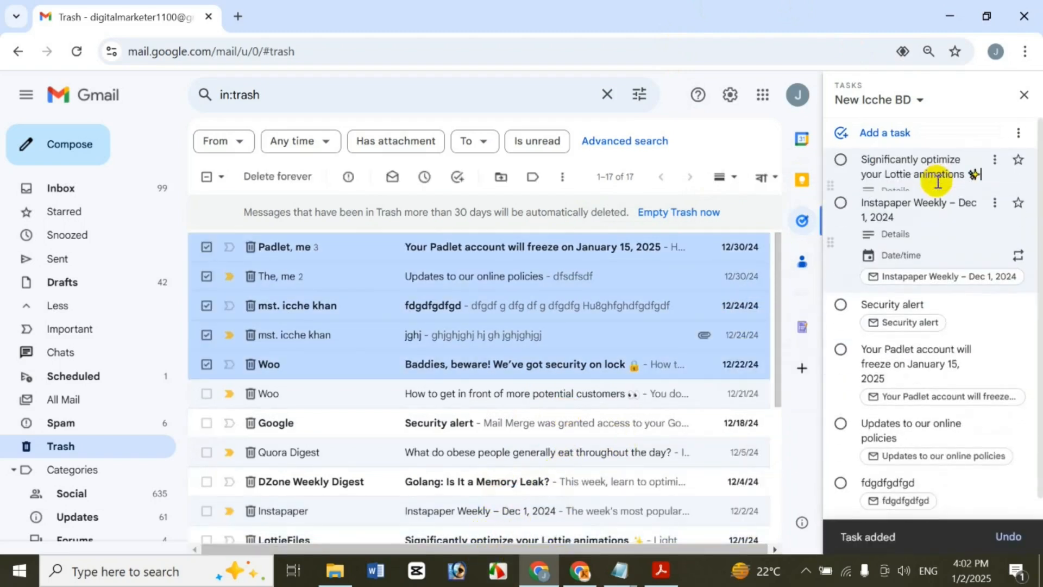
left_click(980, 104)
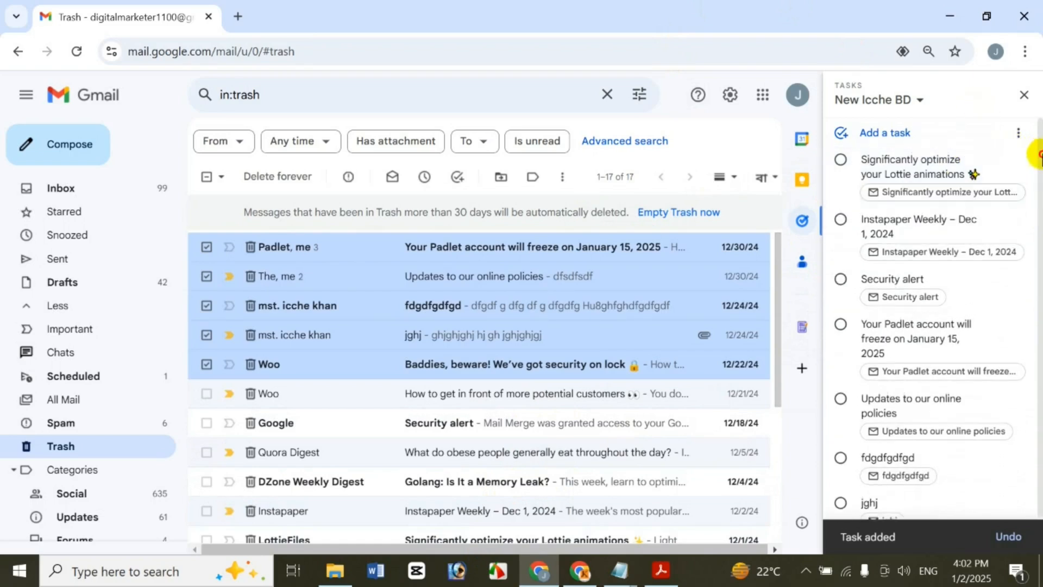
left_click_drag(1040, 155, 1041, 415)
left_click_drag(1039, 197, 1039, 121)
left_click(869, 133)
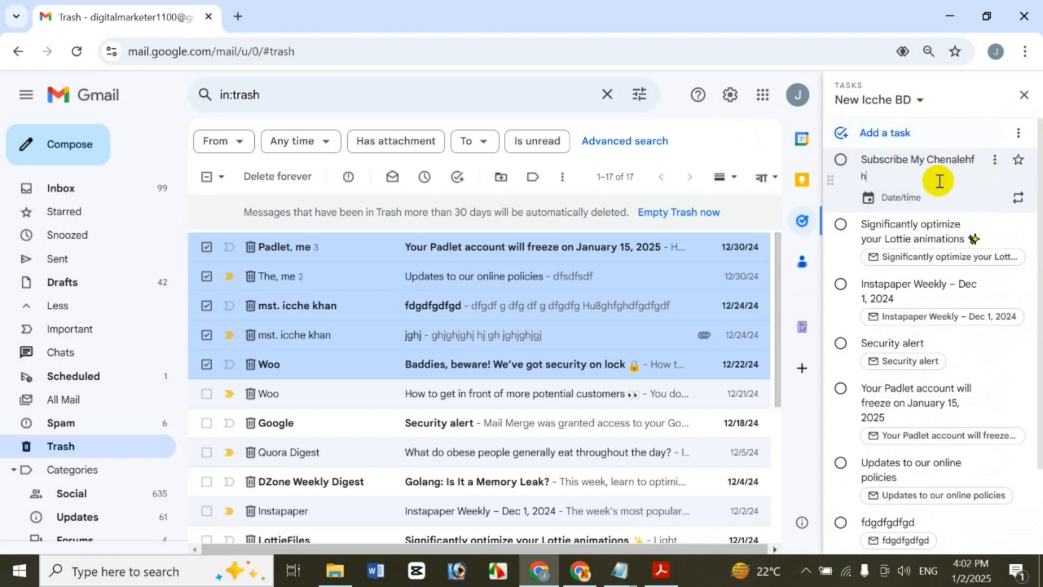
Give the Subscribe My Chenalehf task a due date of January 3 at 11:00 AM
left_click(902, 200)
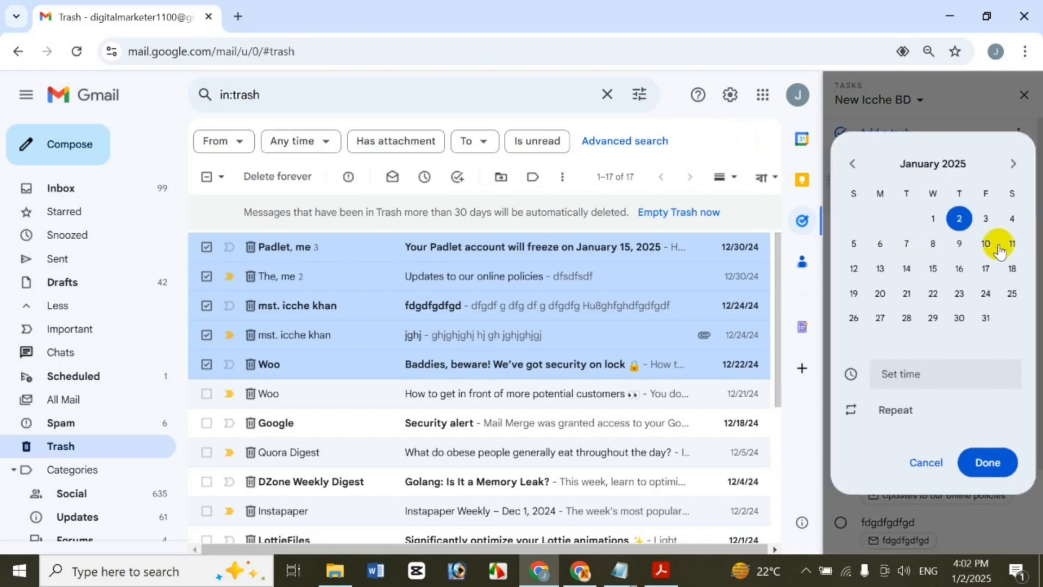
left_click(982, 218)
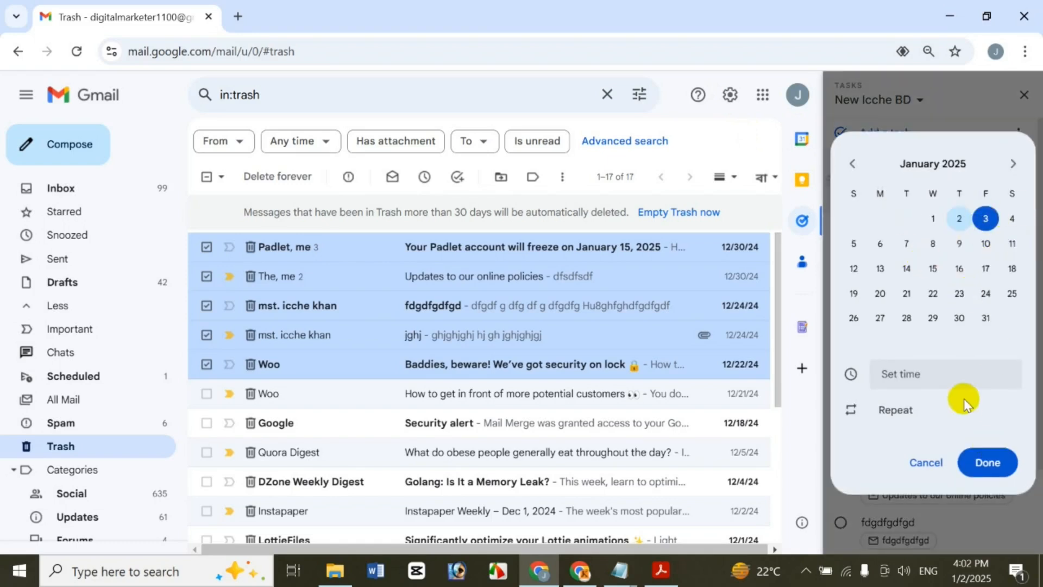
left_click(930, 381)
left_click(927, 262)
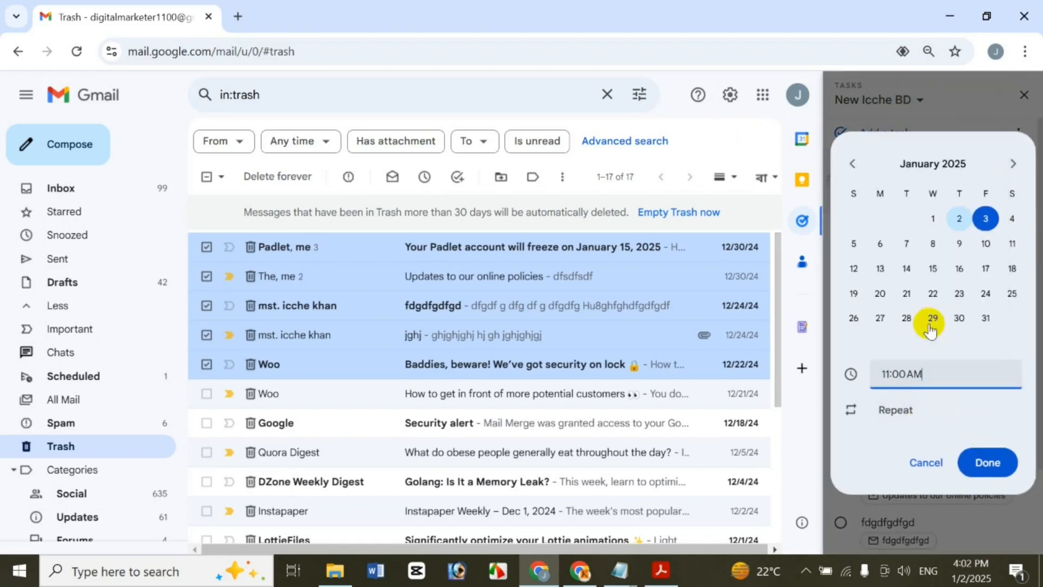
left_click(1007, 463)
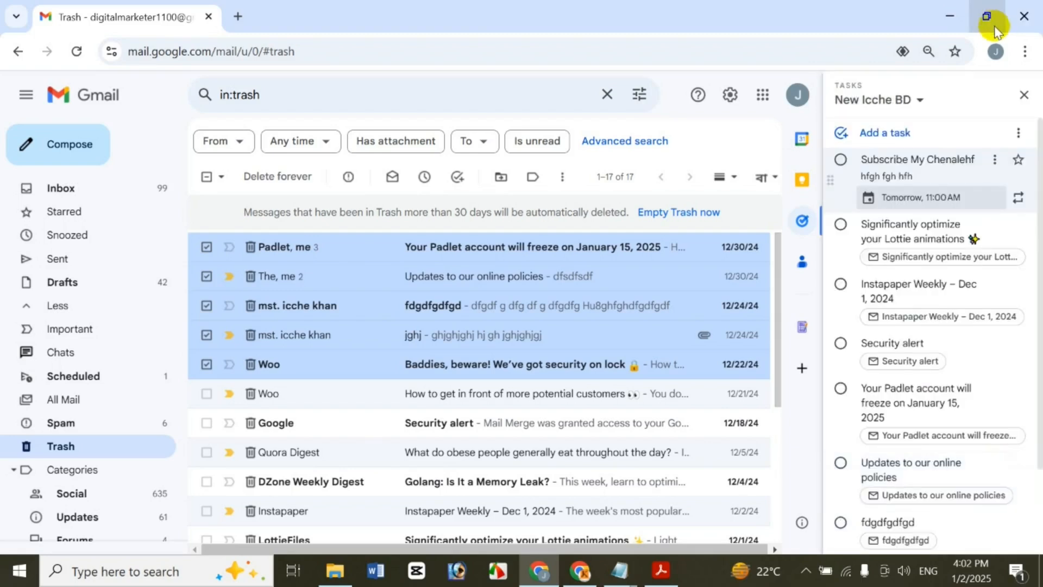
left_click(977, 98)
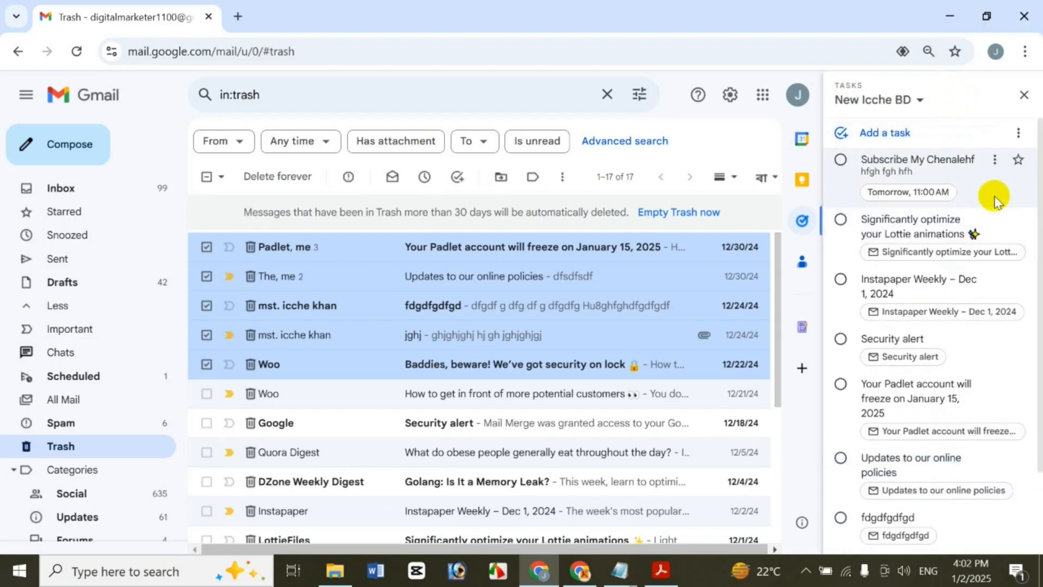
left_click(995, 219)
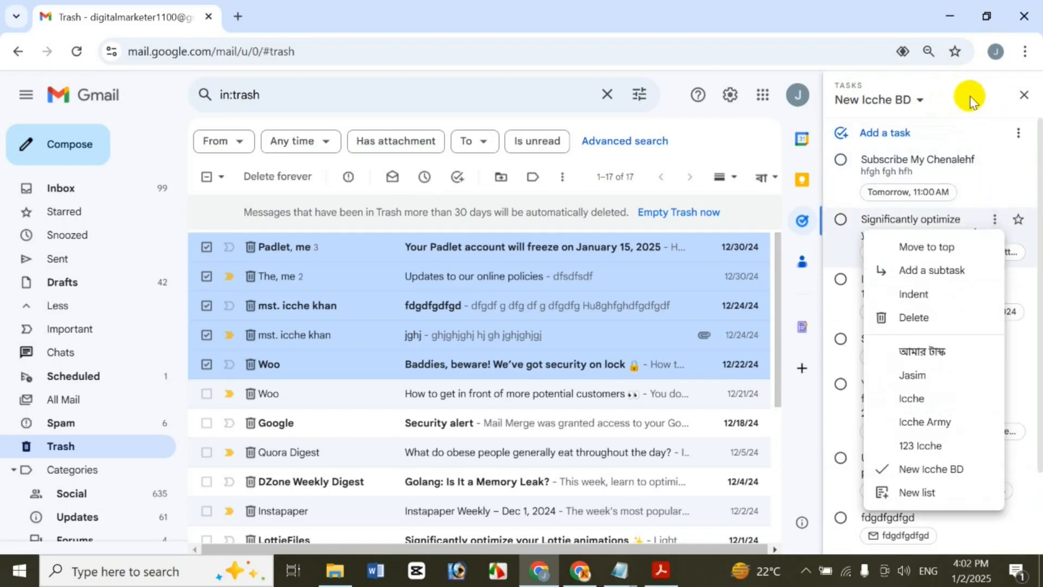
left_click(920, 275)
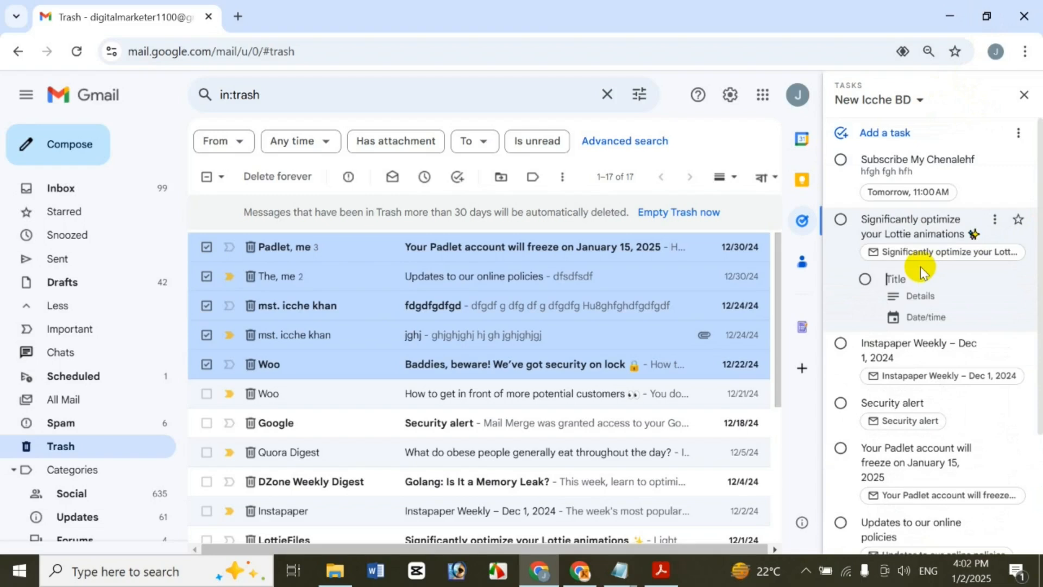
type("ooo")
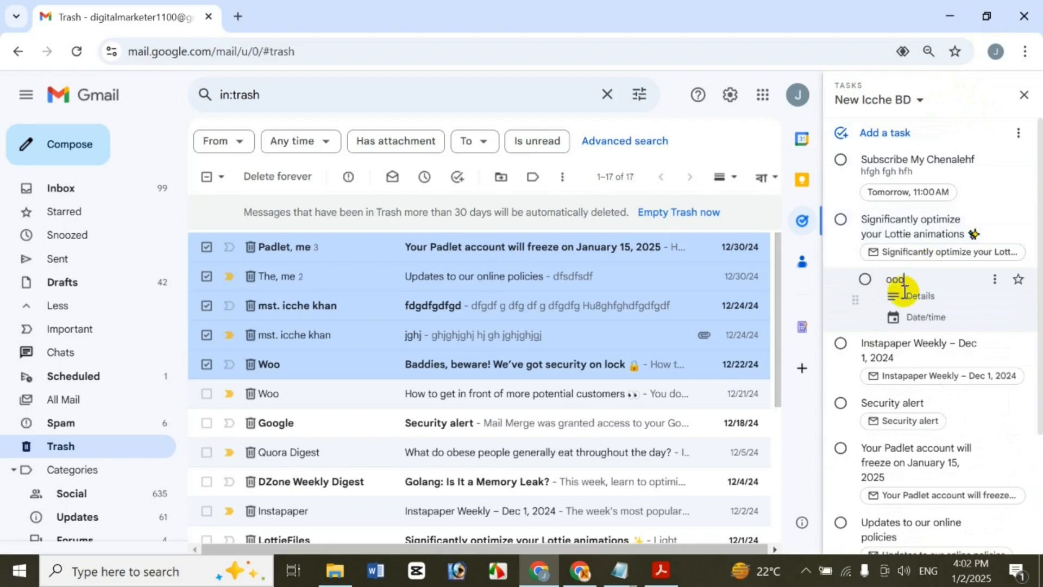
left_click(910, 296)
type("o")
left_click(917, 320)
left_click(933, 286)
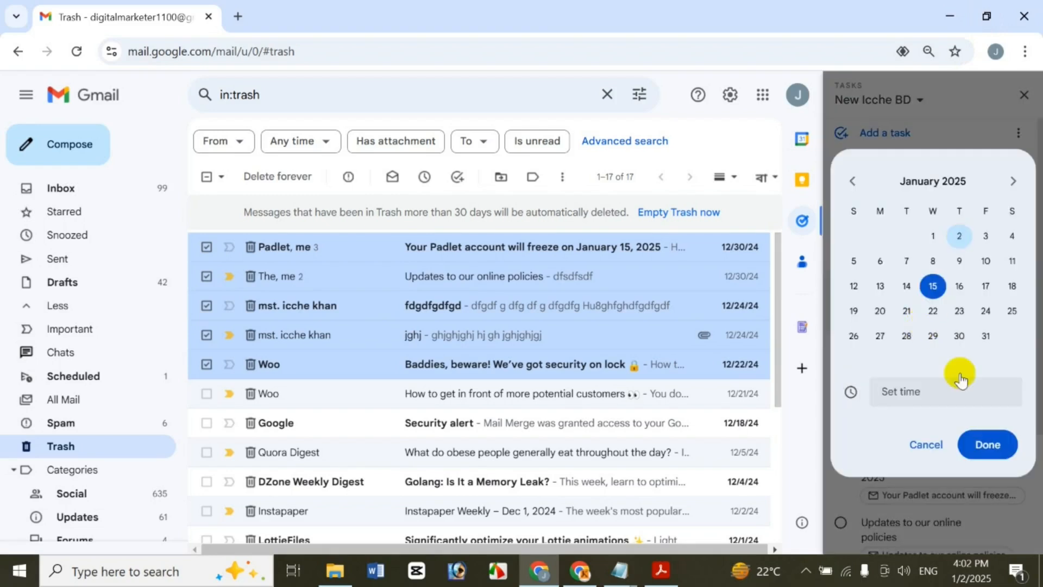
left_click(1002, 455)
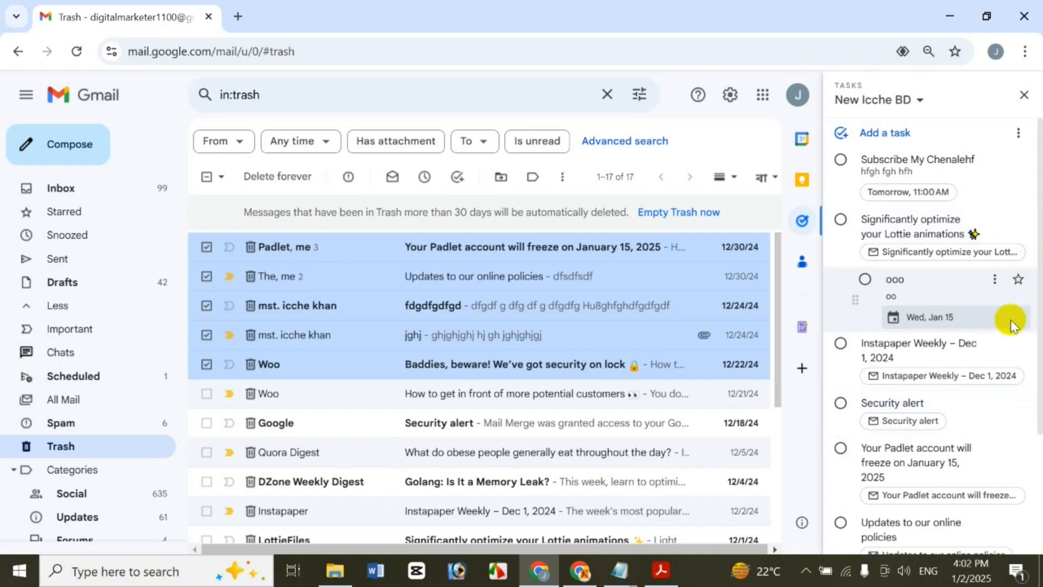
left_click(956, 91)
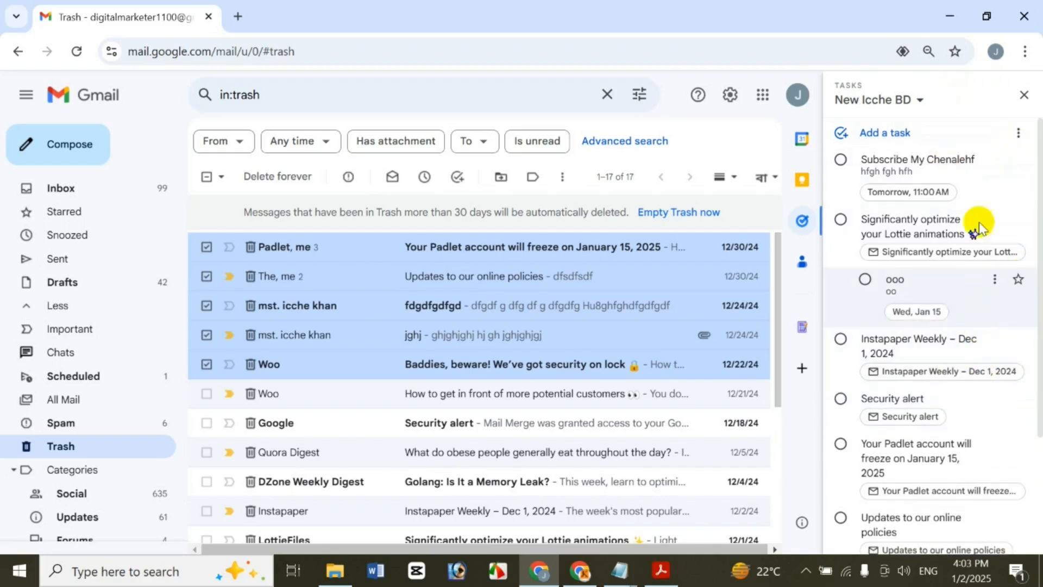
left_click(998, 281)
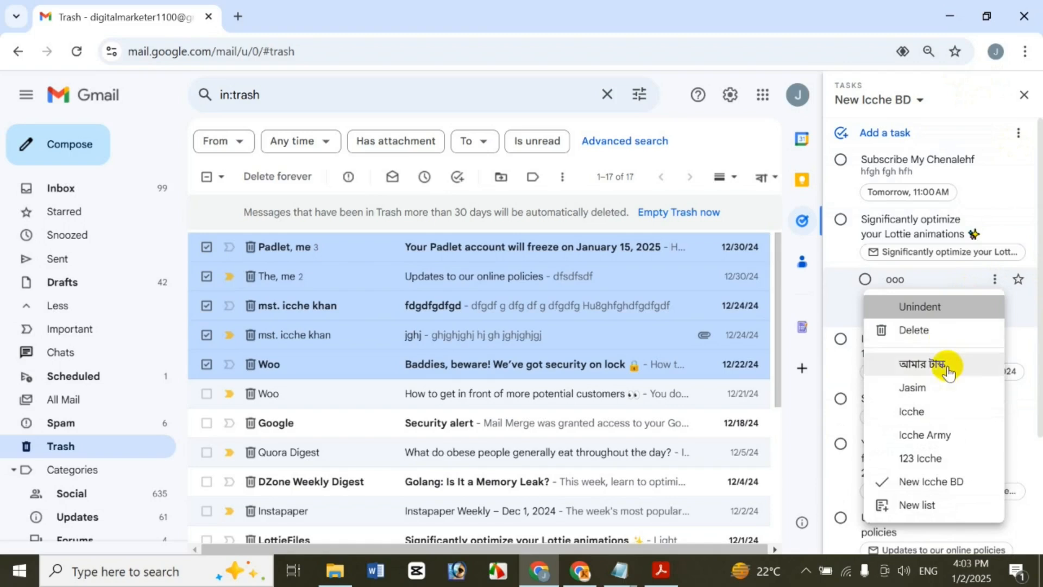
left_click(973, 308)
left_click(996, 281)
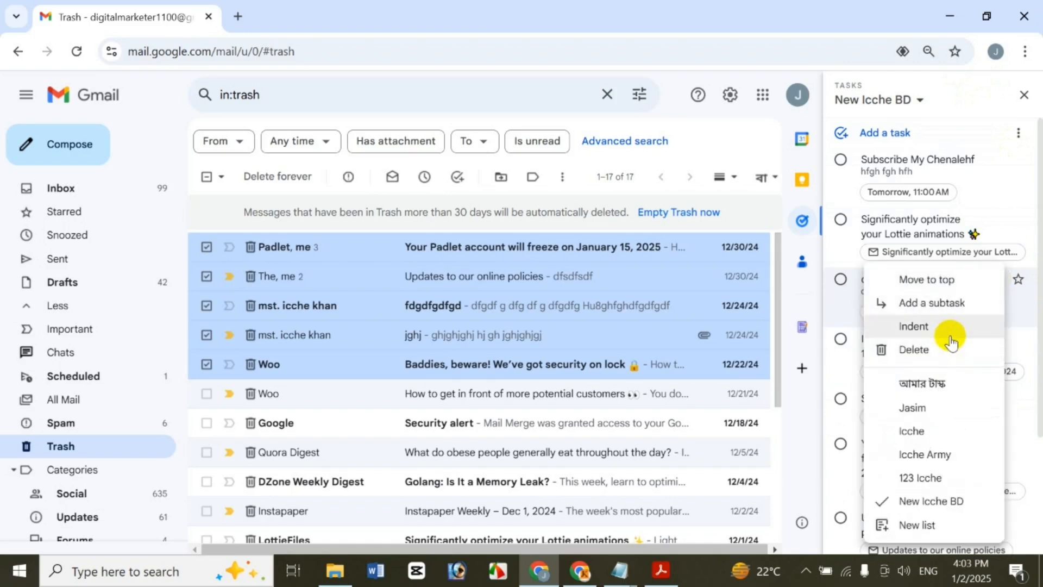
left_click(945, 351)
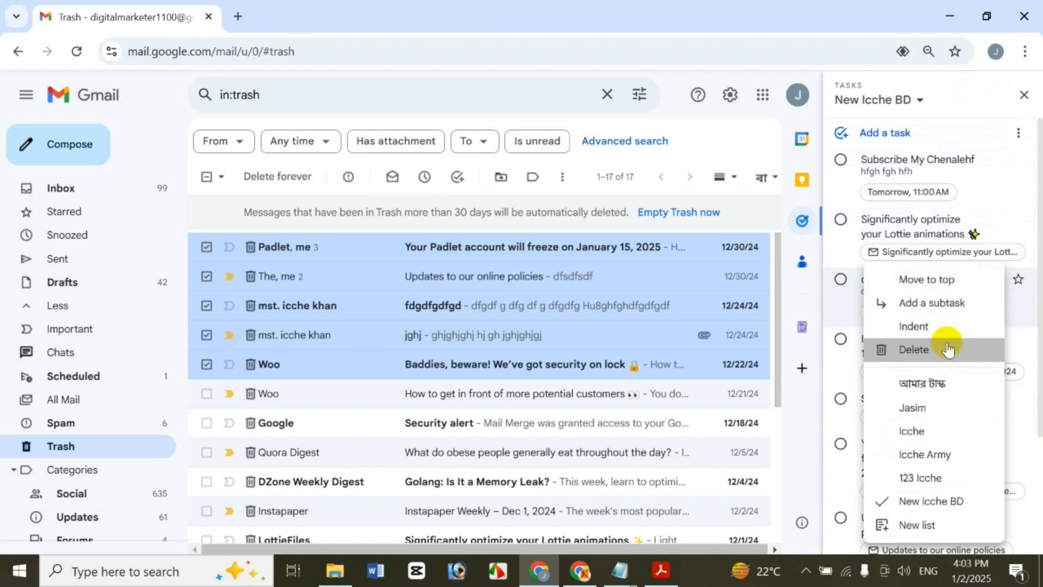
Star the Lottie task, then unstar it from the Starred view and return to New Icche BD
left_click(1019, 219)
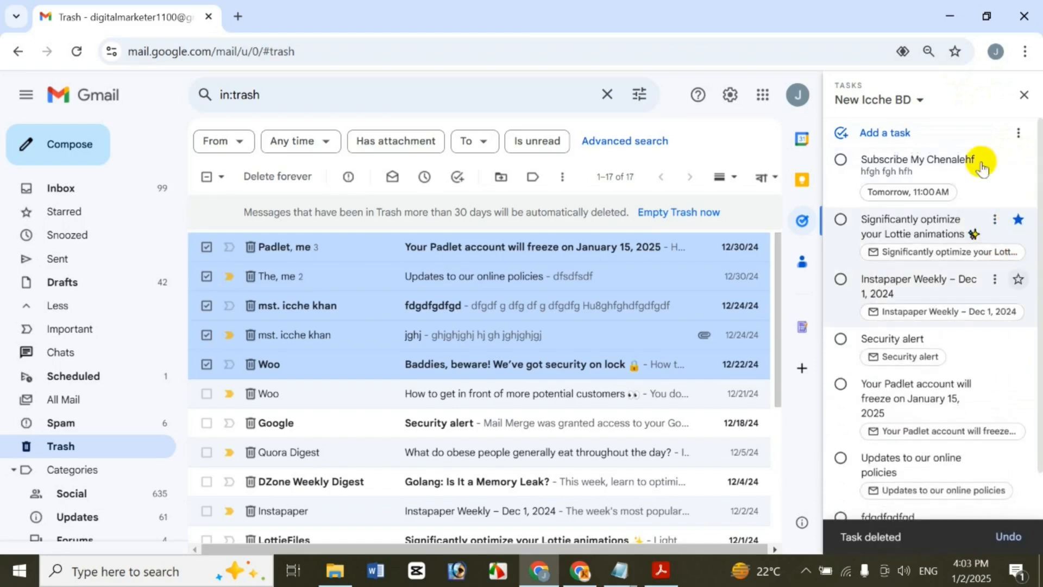
left_click(899, 104)
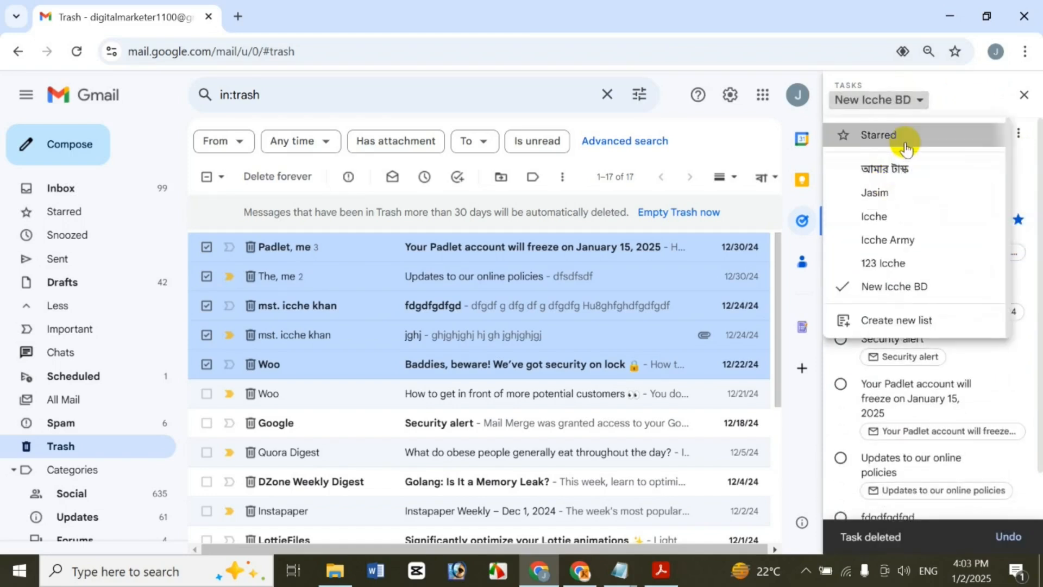
left_click(902, 137)
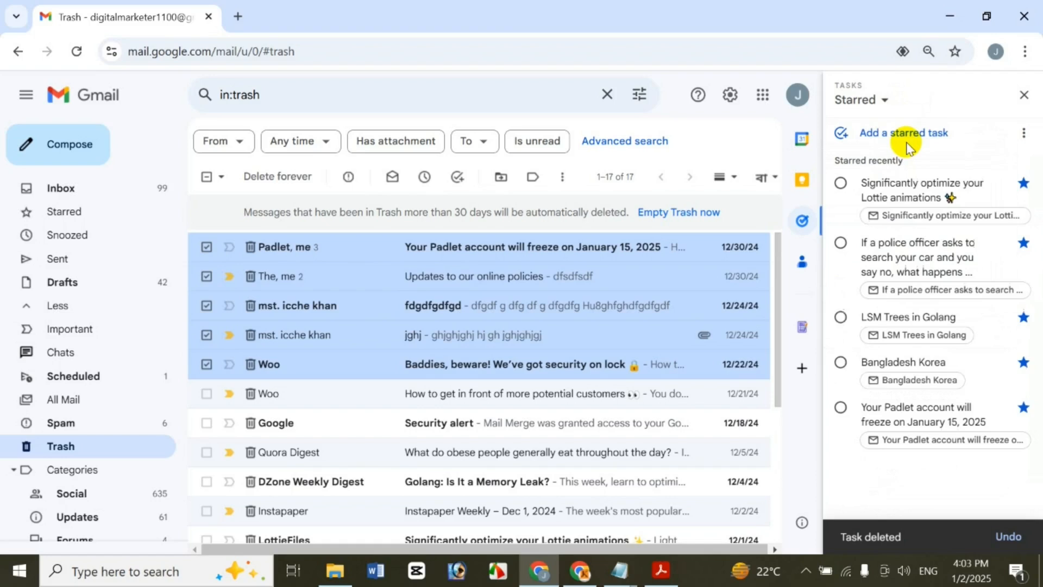
left_click(1023, 183)
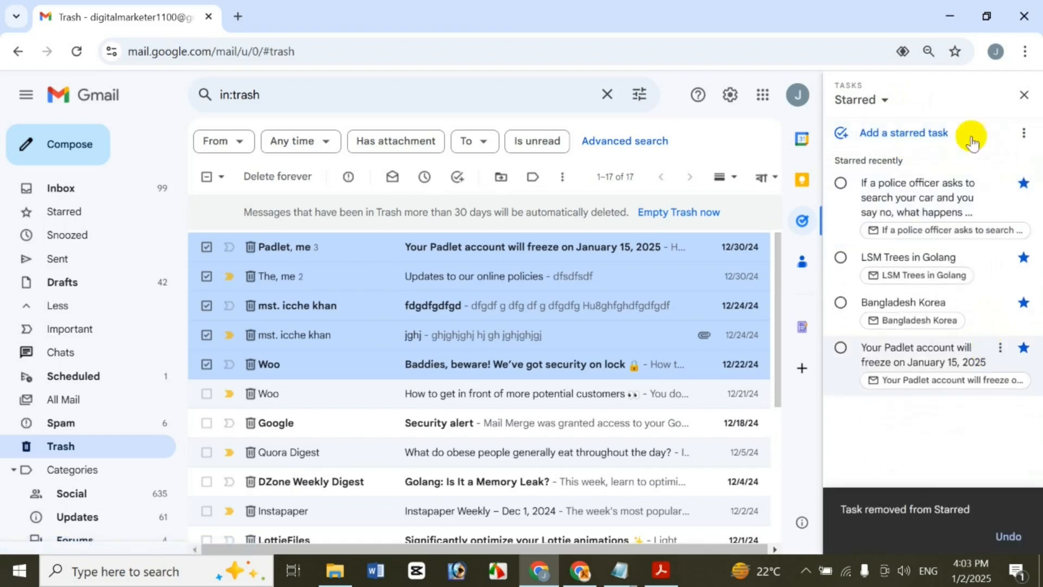
left_click(884, 103)
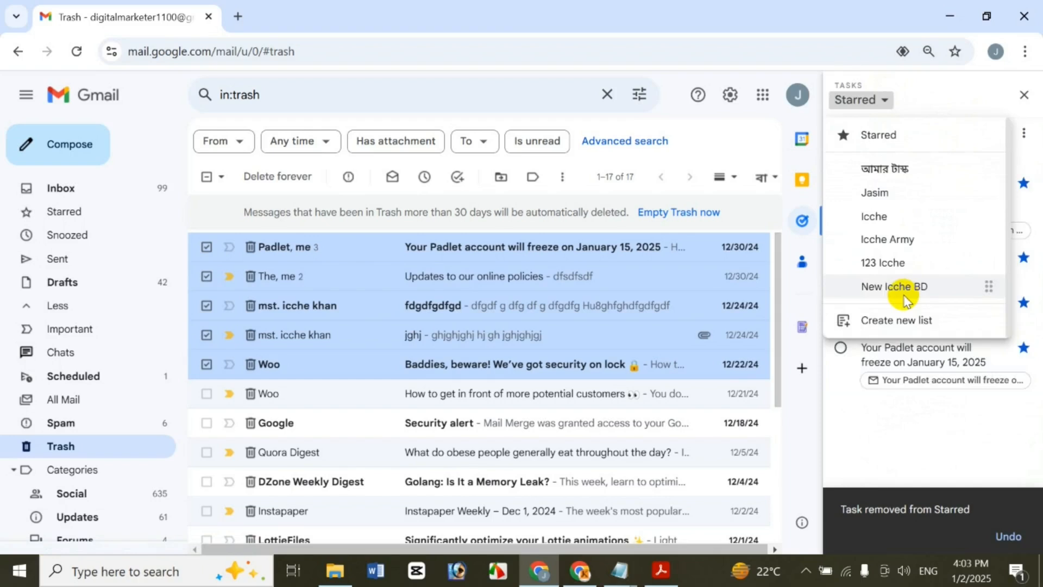
left_click(905, 287)
Move the Lottie animations task to the top of New Icche BD
scroll(1037, 206, "down", 1)
scroll(1039, 179, "up", 1)
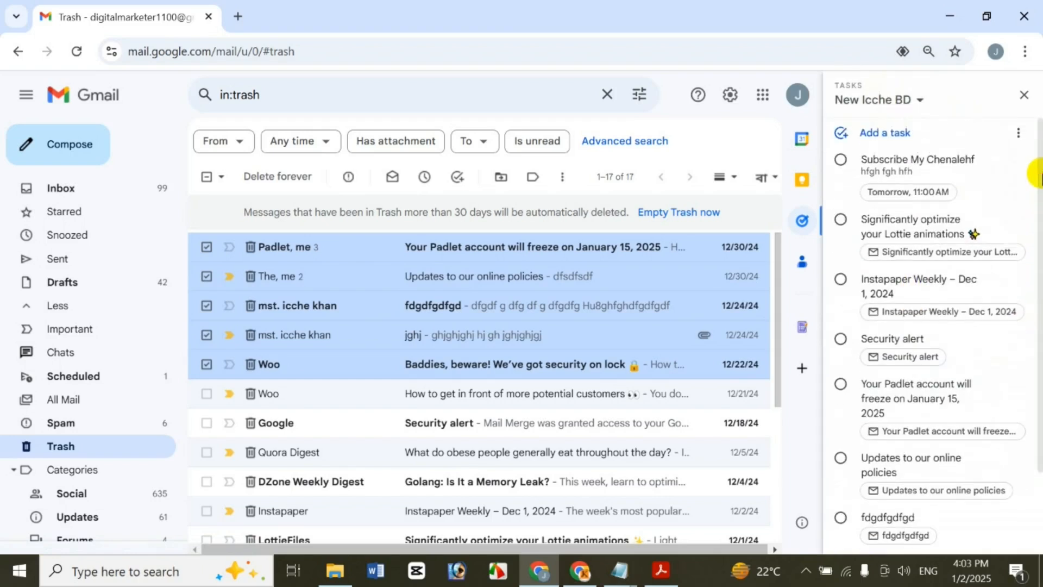
left_click(994, 219)
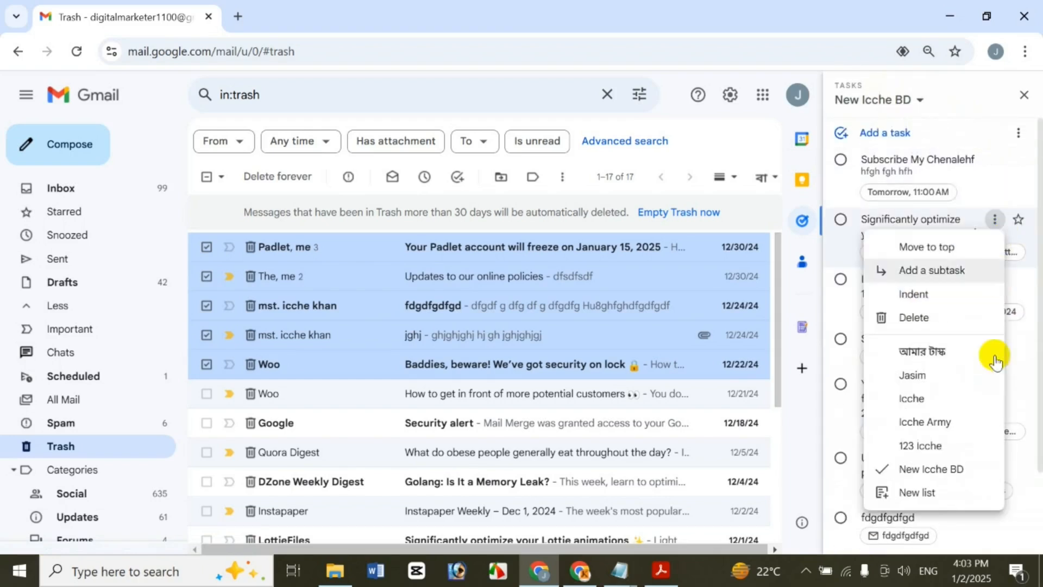
left_click(943, 246)
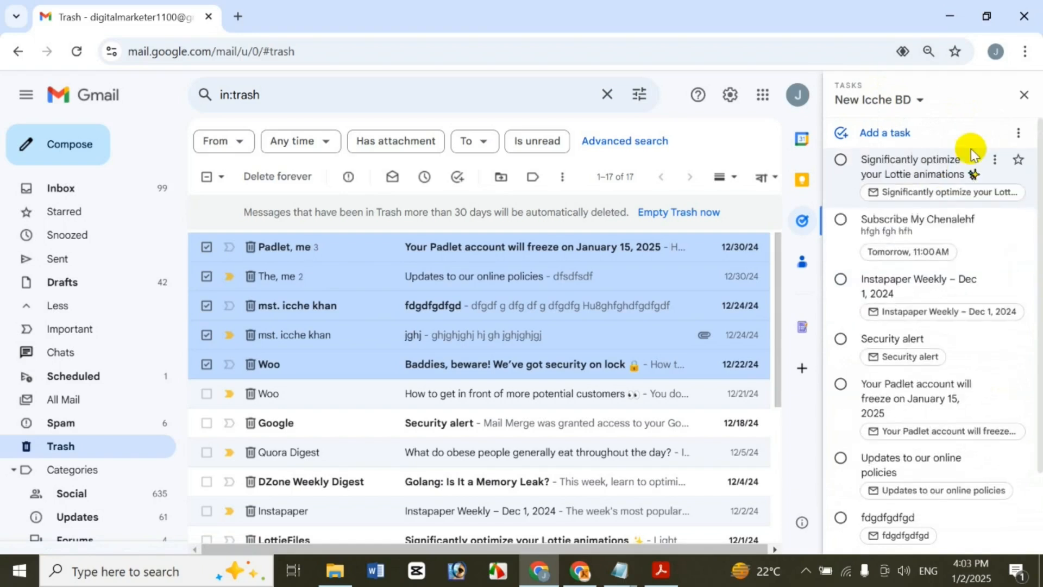
Delete the Instapaper Weekly task and move the Security alert task to the Icche list
left_click(992, 281)
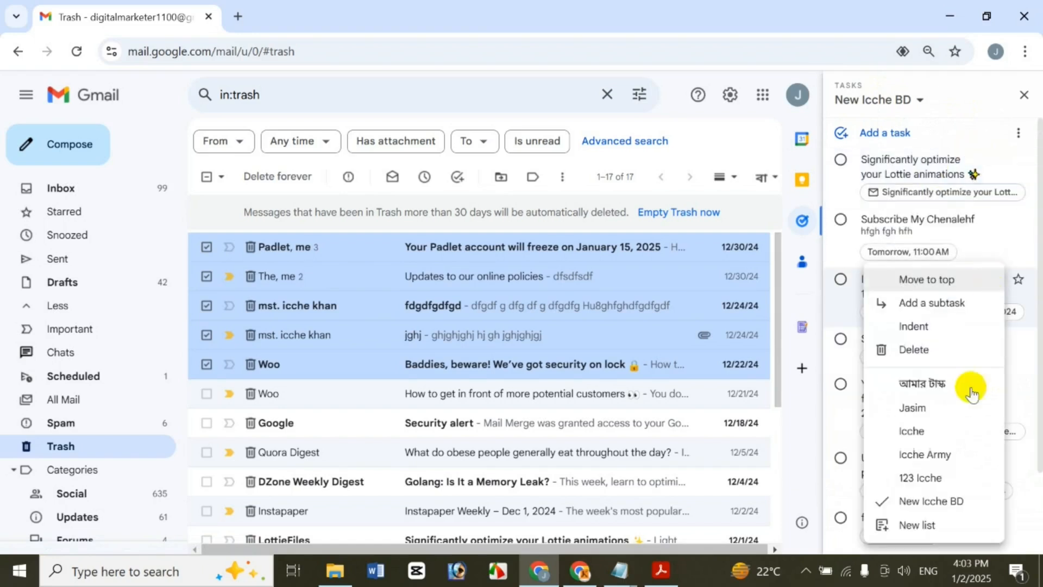
left_click(942, 328)
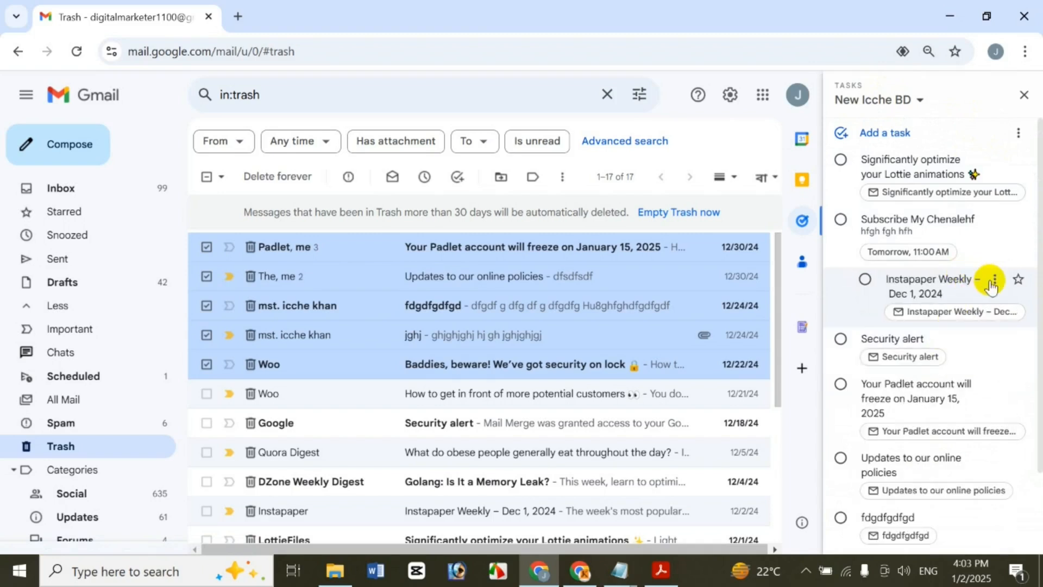
left_click(993, 280)
left_click(969, 303)
left_click(989, 285)
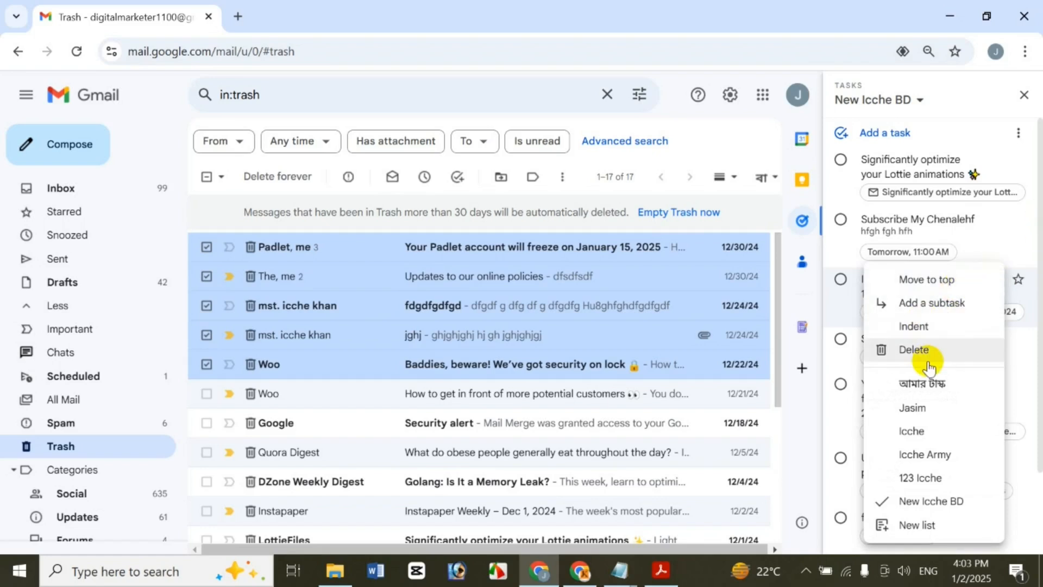
left_click(924, 348)
left_click(993, 284)
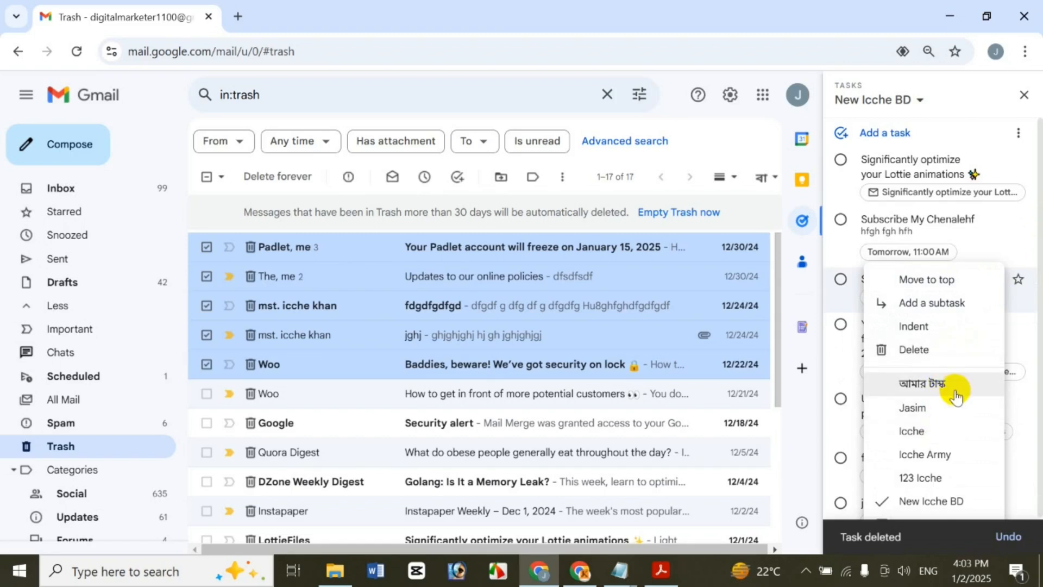
left_click(912, 430)
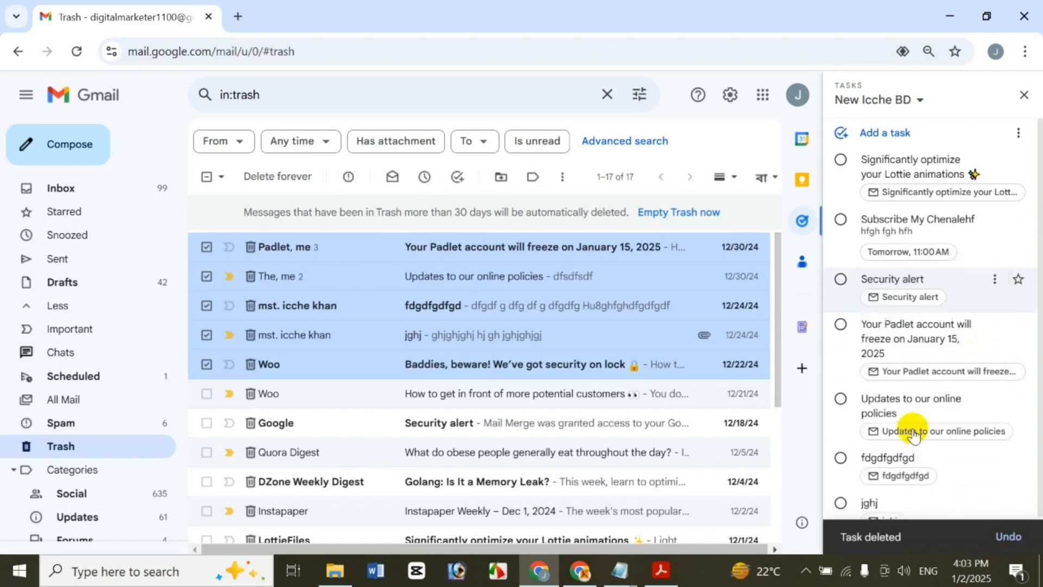
In the Icche list, move the Security alert task back to New Icche BD
left_click(907, 101)
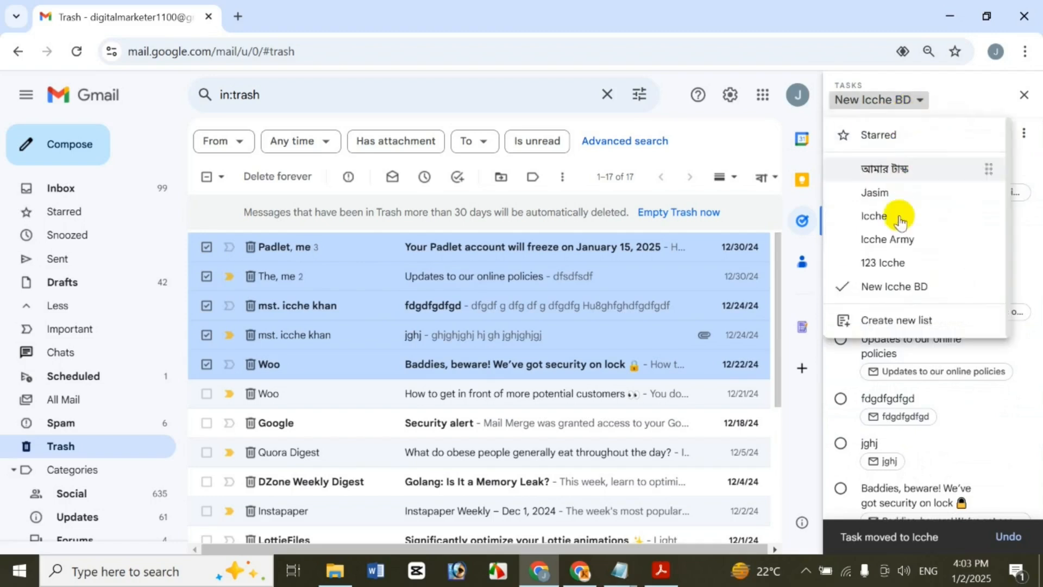
left_click(899, 215)
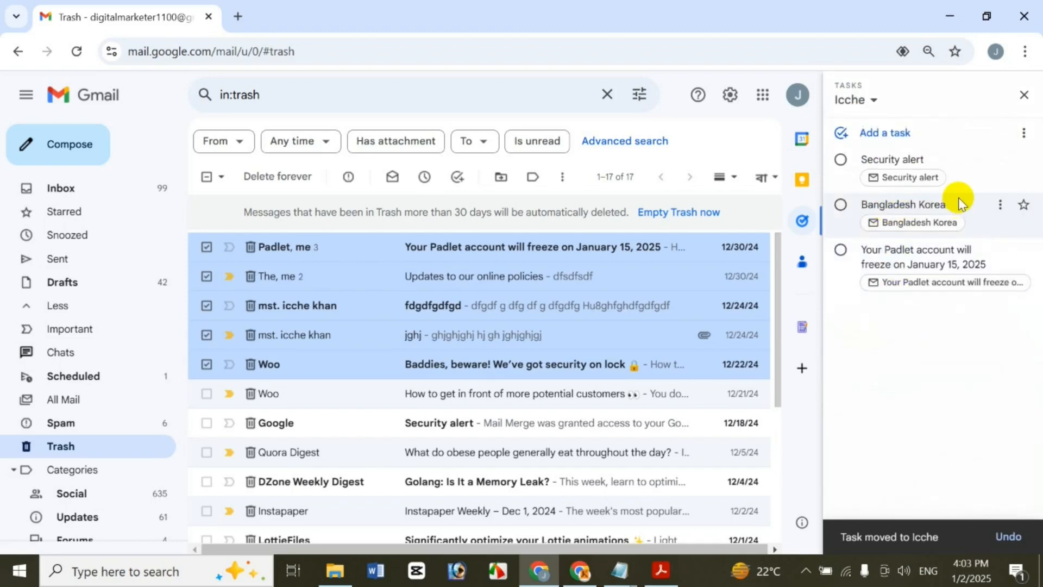
left_click(999, 163)
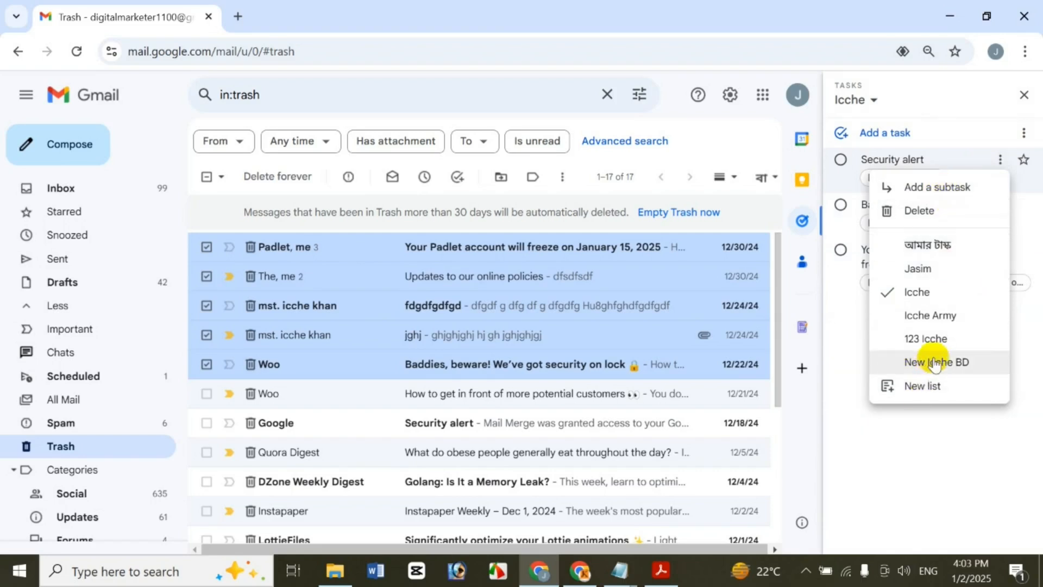
left_click(935, 363)
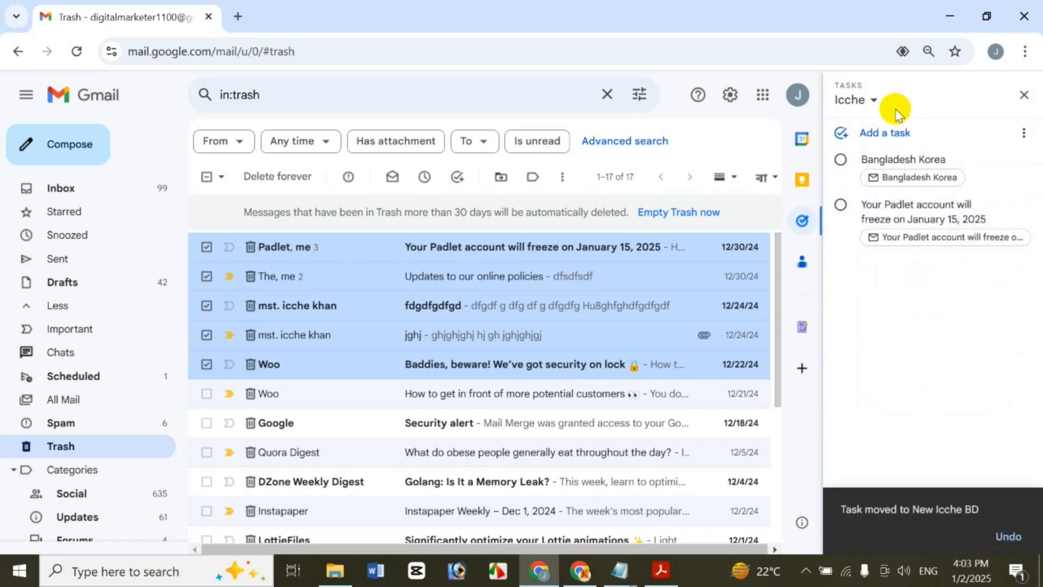
Back in New Icche BD, delete the Security alert task and undo the deletion
left_click(869, 103)
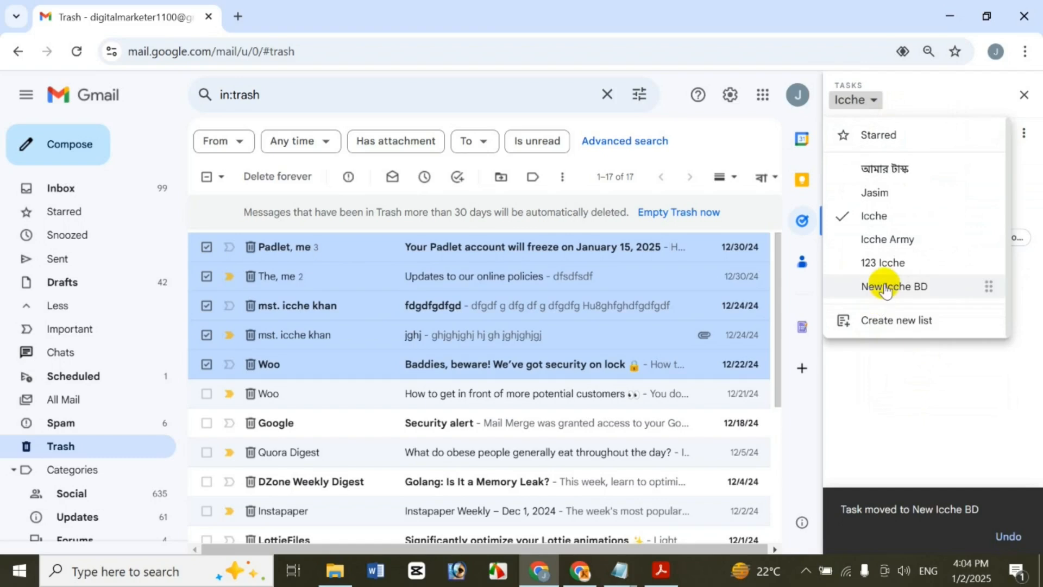
left_click(869, 285)
left_click(996, 162)
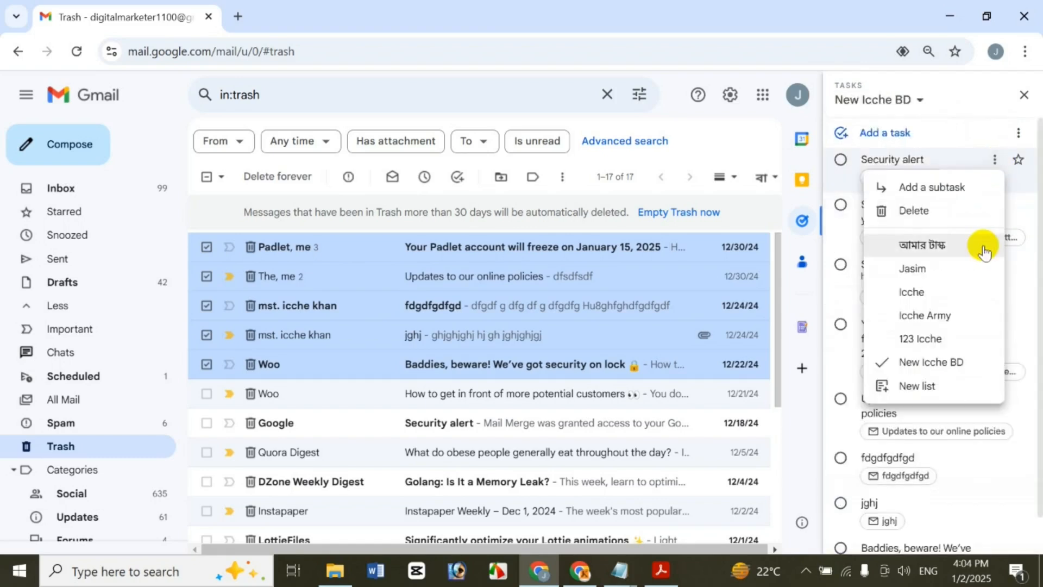
left_click(970, 217)
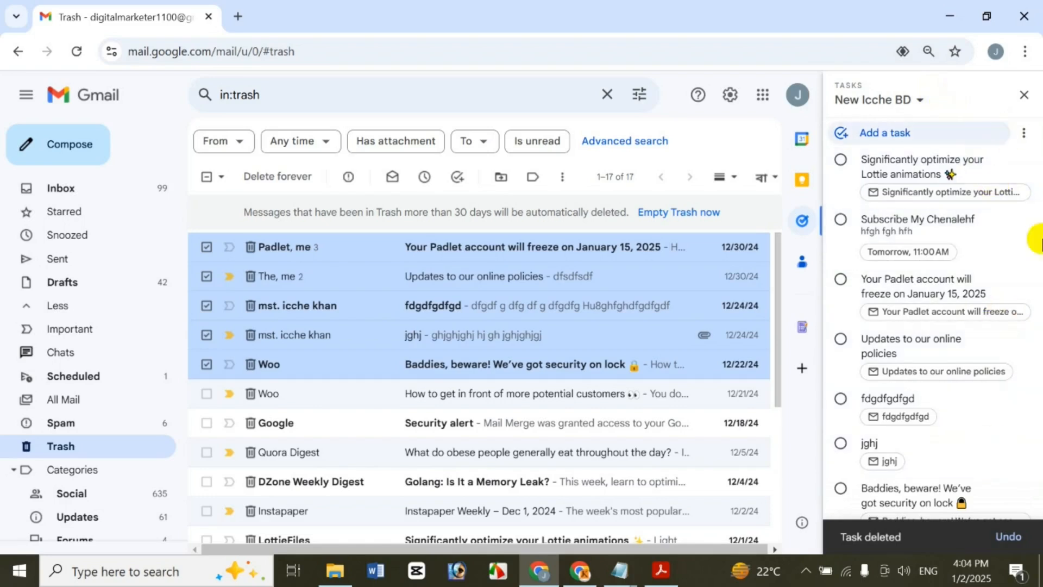
left_click(1009, 544)
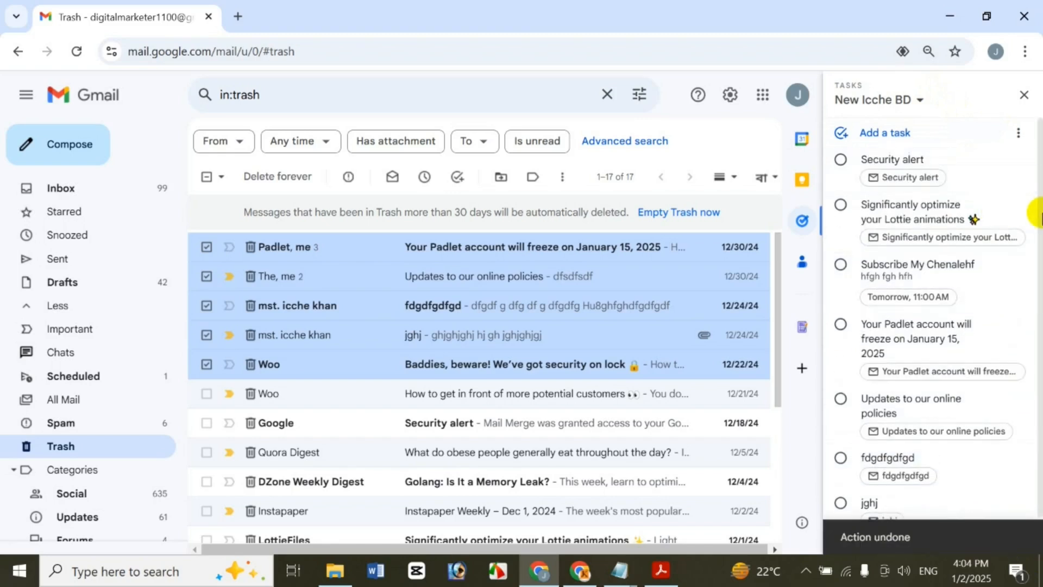
scroll(1020, 288, "down", 1)
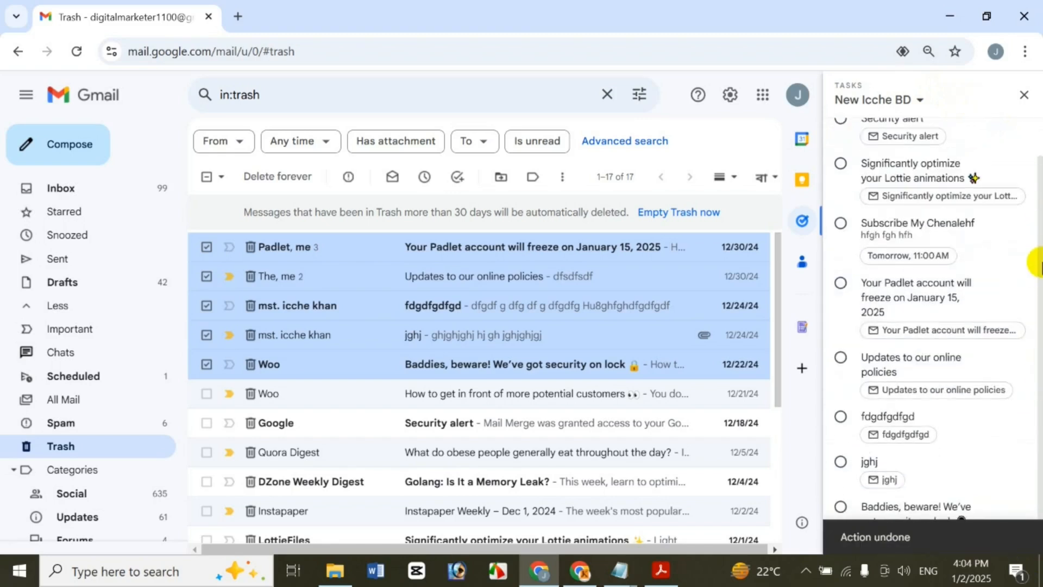
scroll(1032, 228, "up", 1)
Rename the New Icche BD task list to 'Icche BD'
left_click(1018, 132)
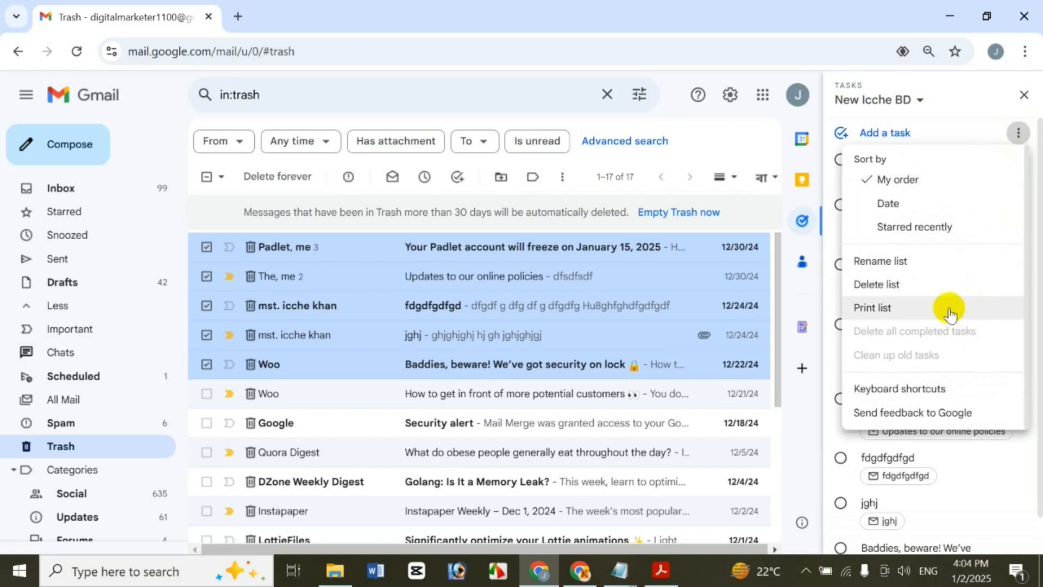
left_click(934, 262)
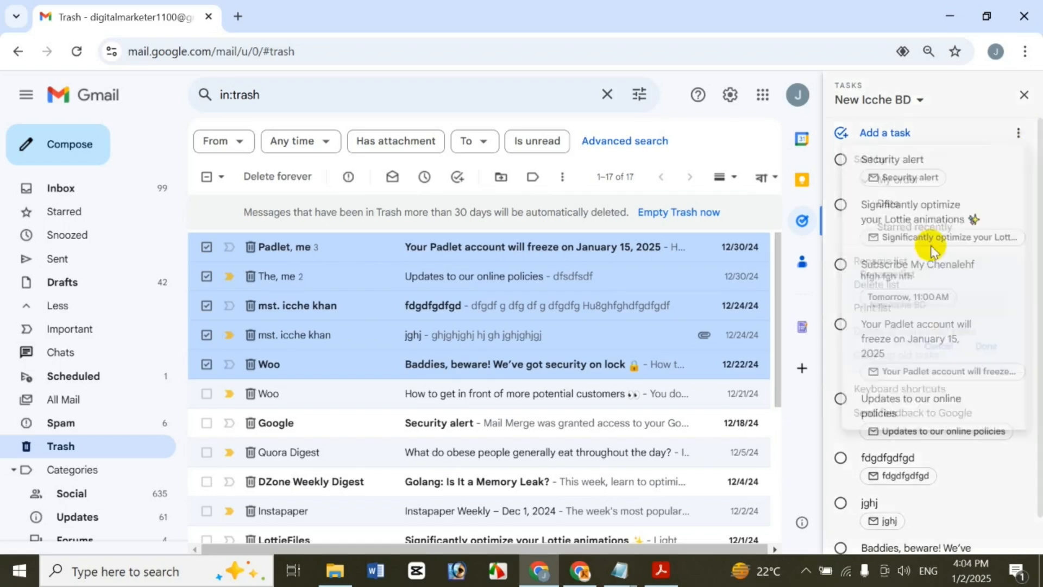
left_click_drag(741, 300, 918, 309)
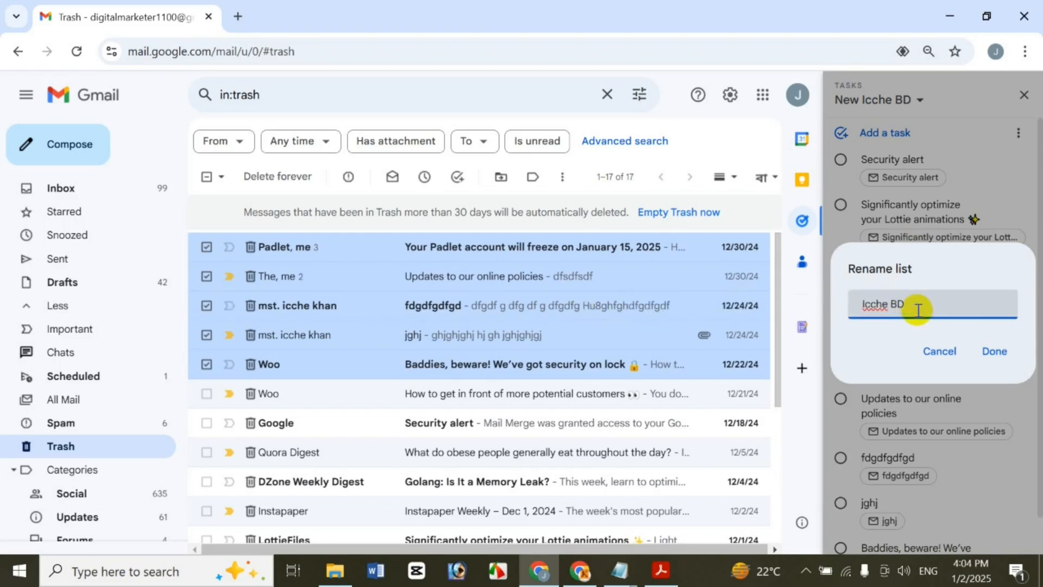
key("Return")
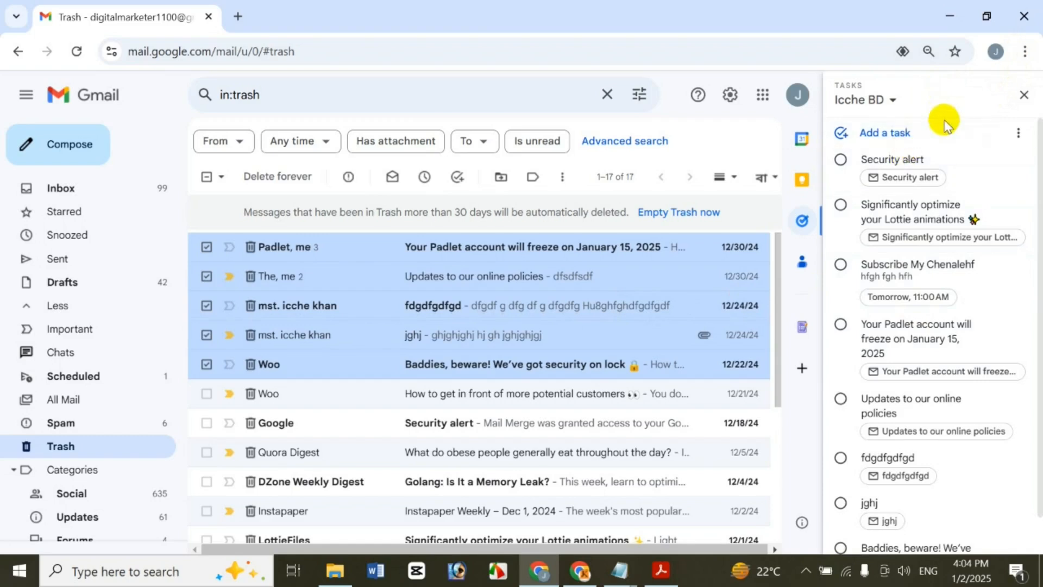
Delete the Icche BD task list and close the Tasks panel
left_click(1018, 134)
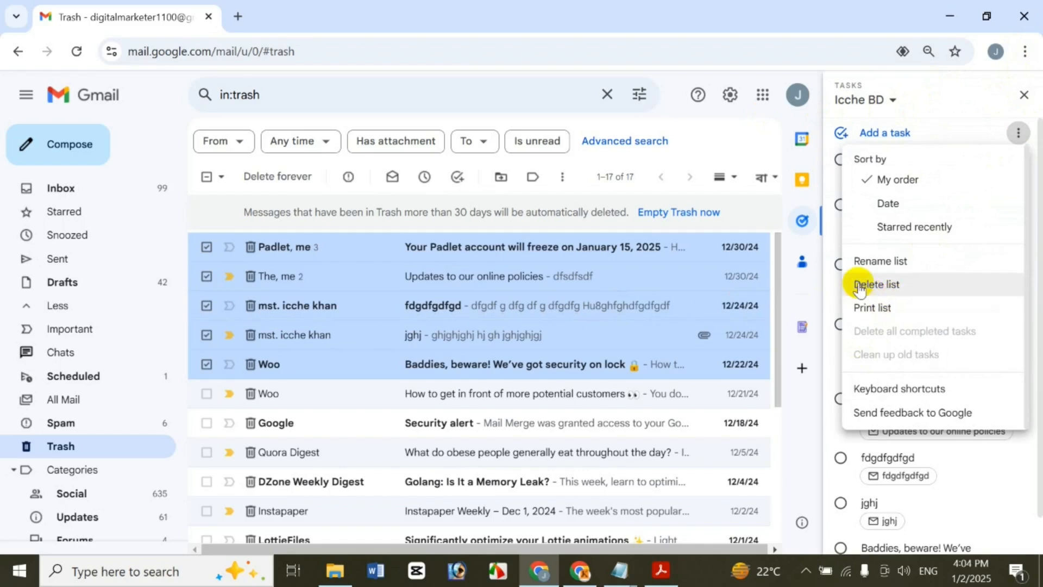
left_click(904, 297)
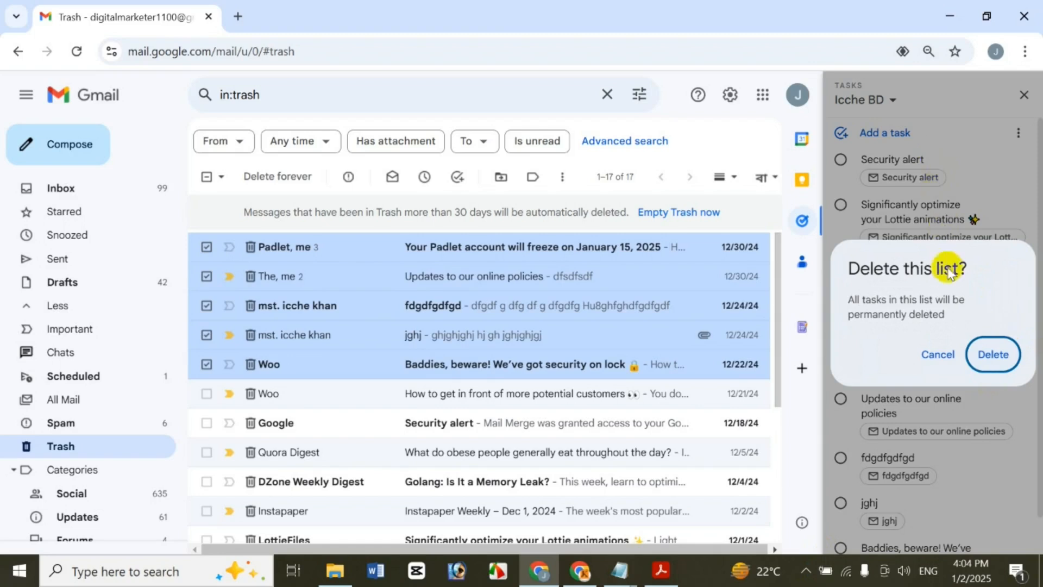
left_click(988, 364)
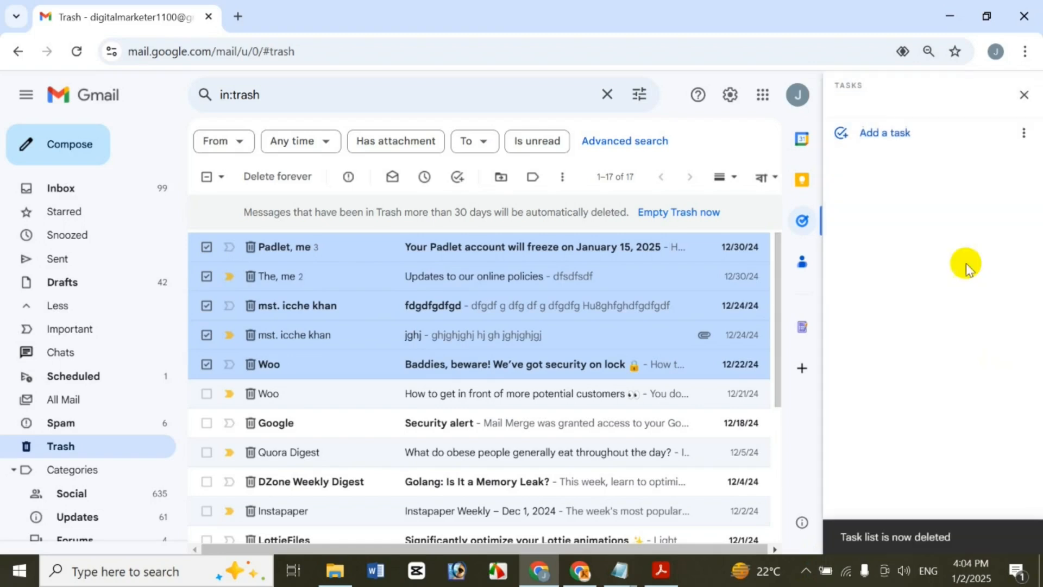
left_click(1023, 98)
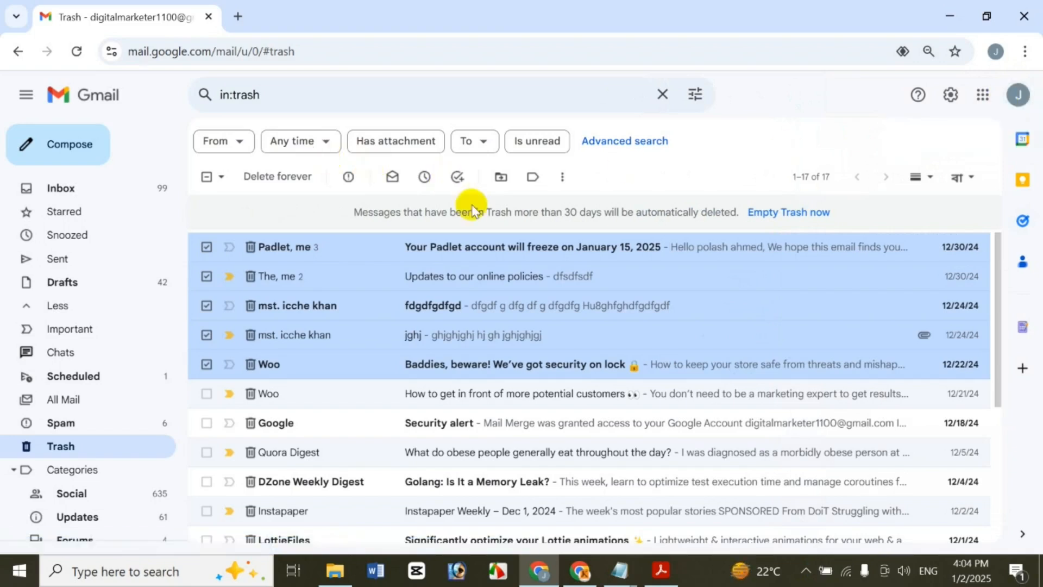
Close the move list and uncheck all five selected Trash conversations
left_click(498, 179)
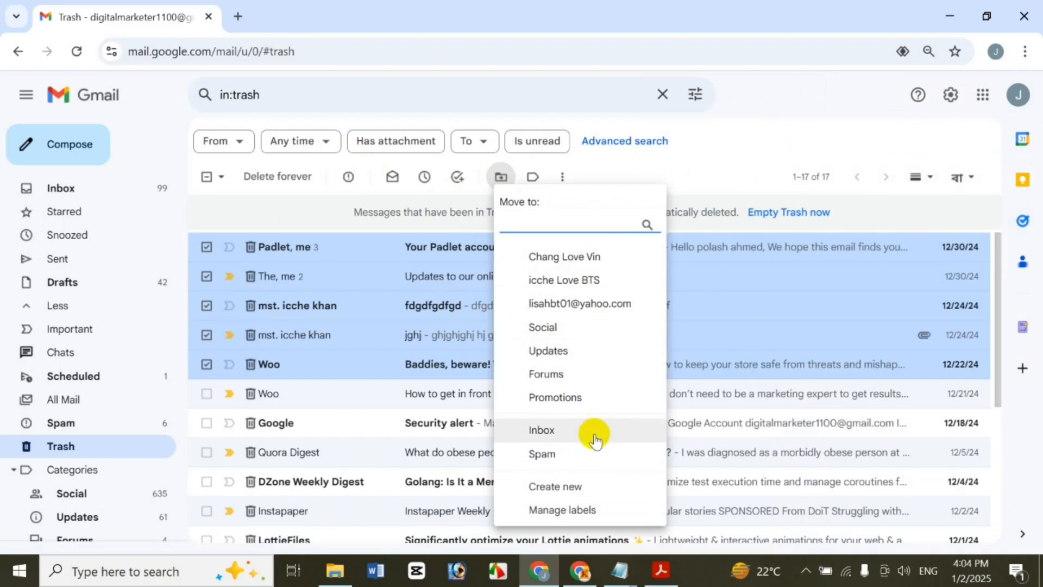
left_click(732, 154)
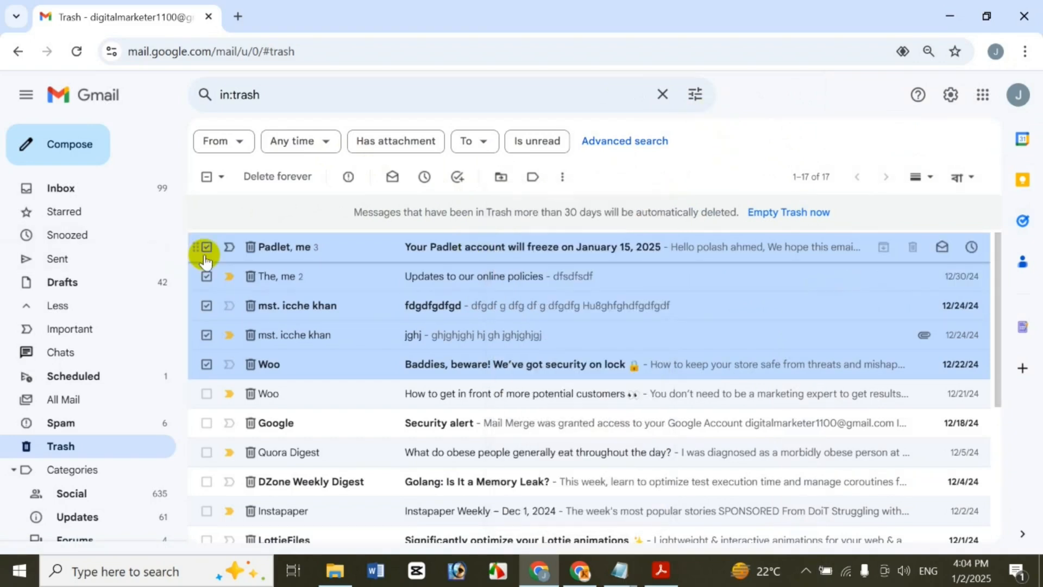
left_click(206, 247)
left_click(207, 277)
left_click(207, 305)
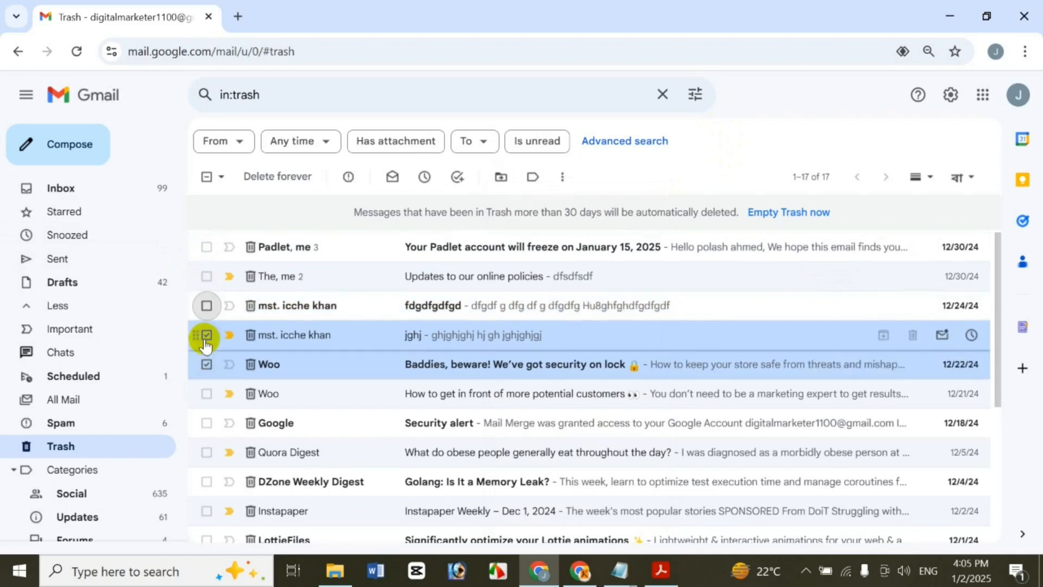
left_click(206, 335)
left_click(206, 364)
Move only the Padlet conversation from Trash to the Inbox and check it there
left_click(207, 247)
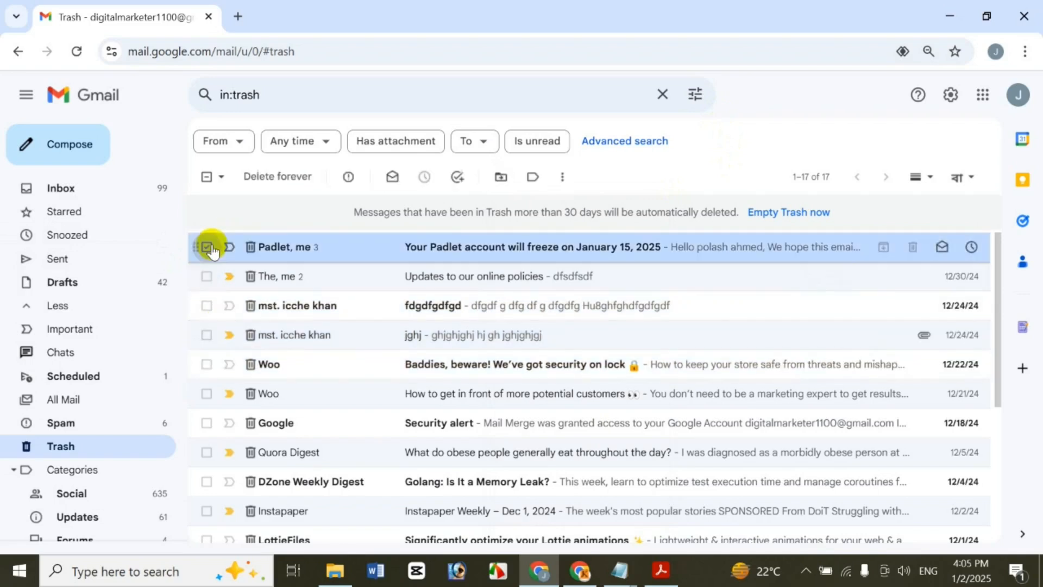
left_click(505, 188)
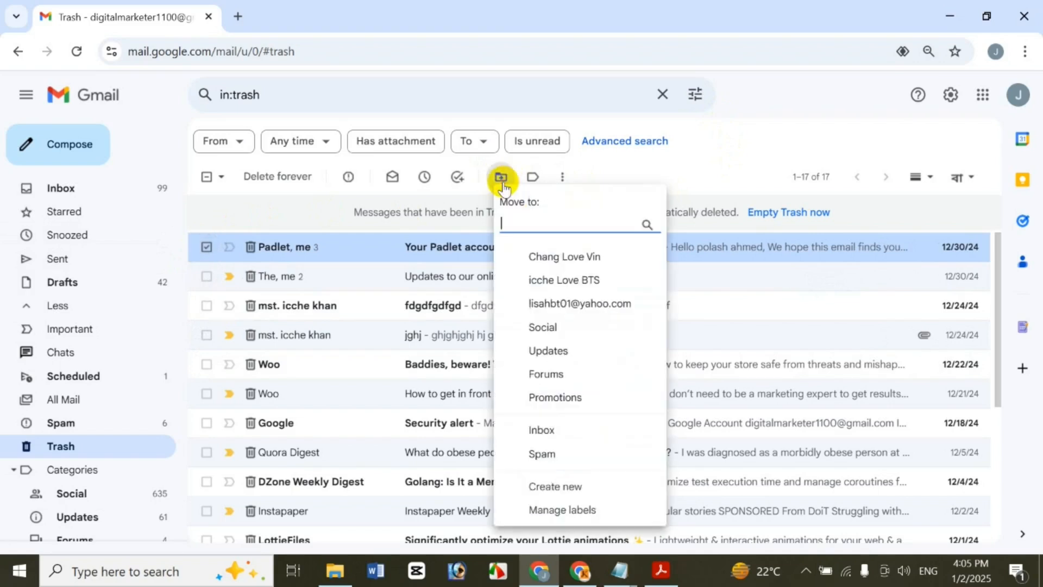
left_click(603, 440)
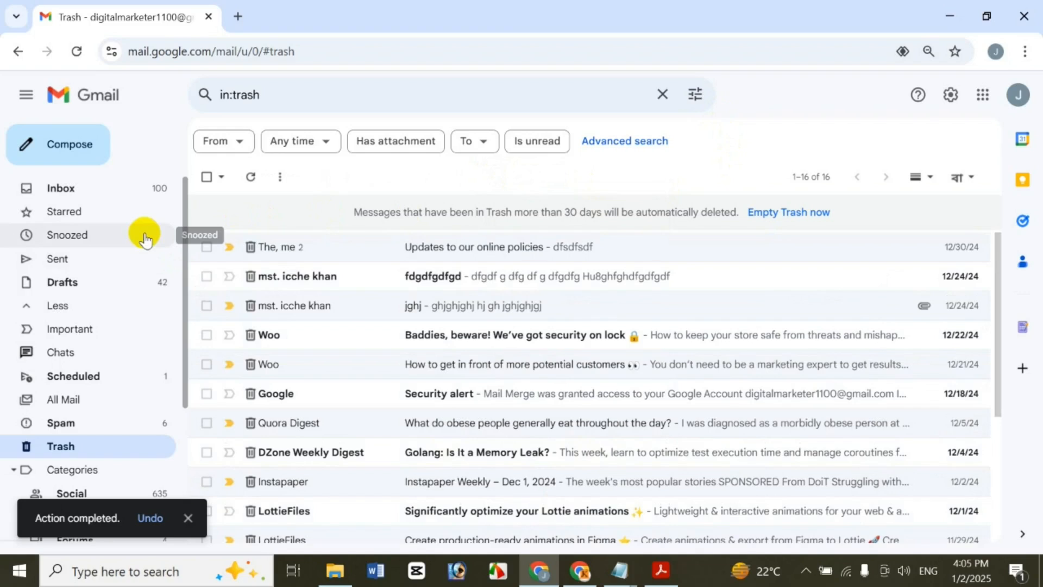
left_click(105, 199)
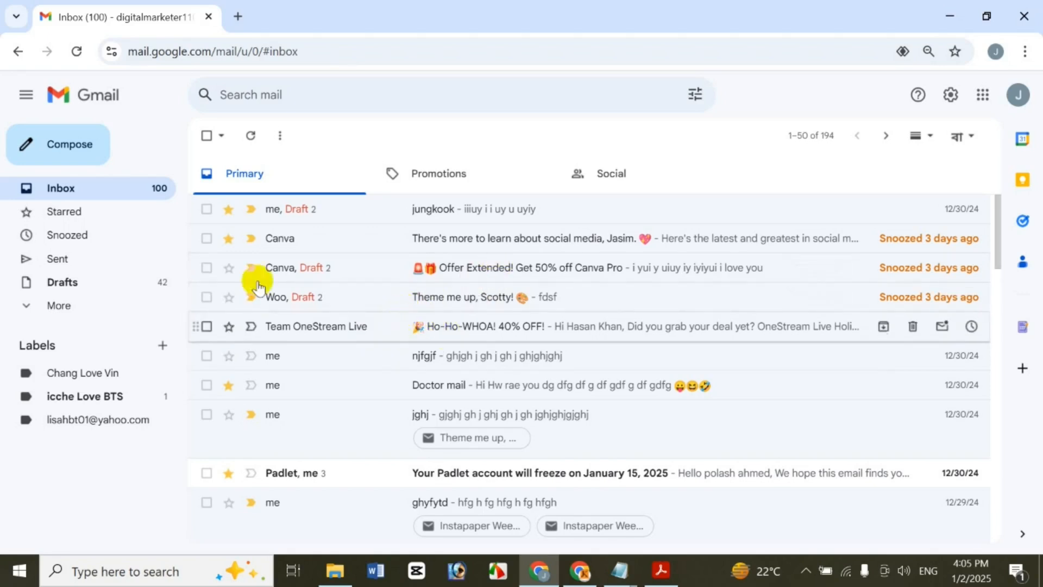
Back in Trash, check 'Updates to our online policies' and list its move destinations
left_click(57, 307)
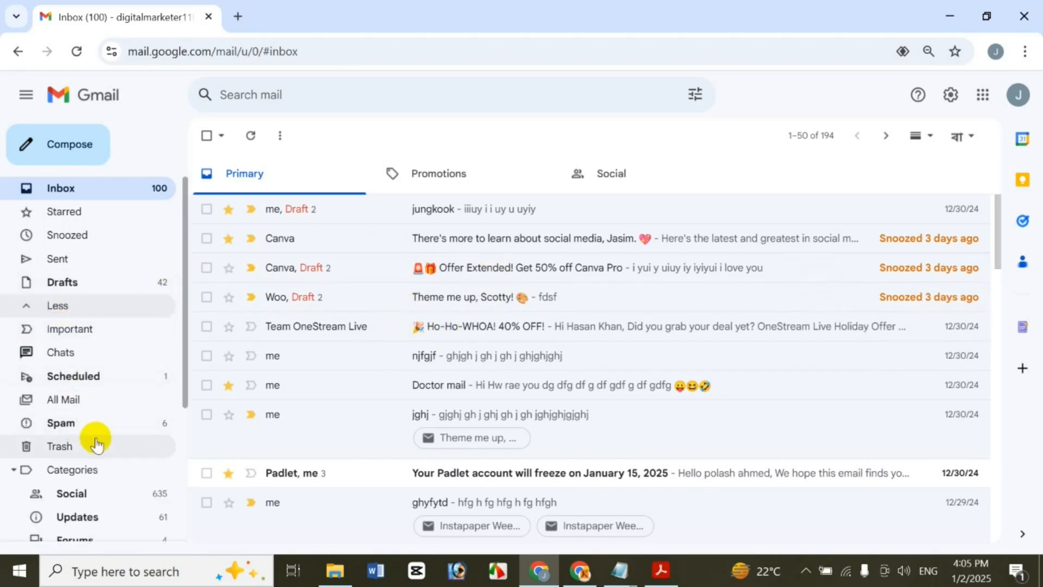
left_click(60, 446)
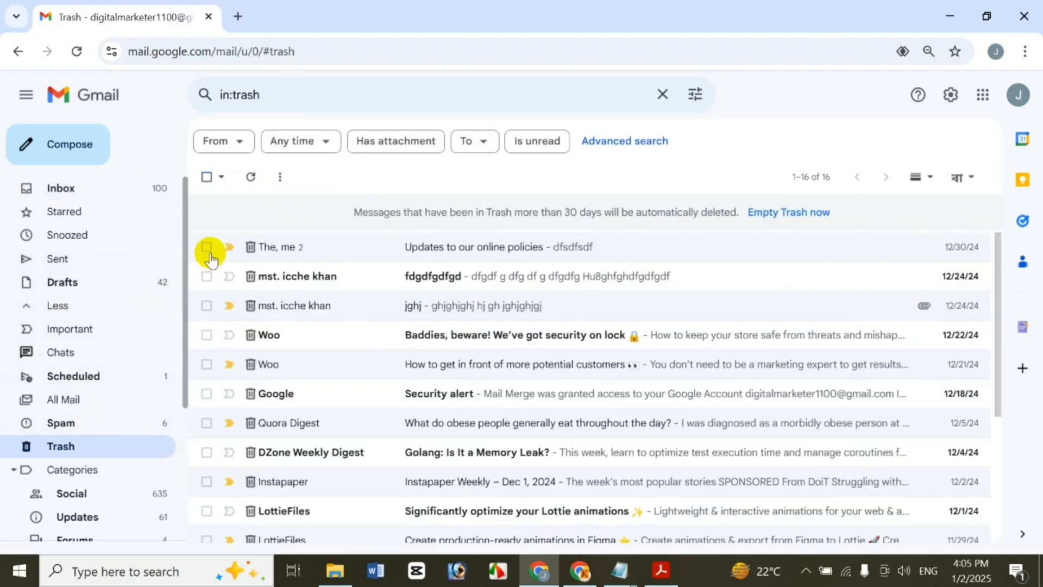
left_click(206, 247)
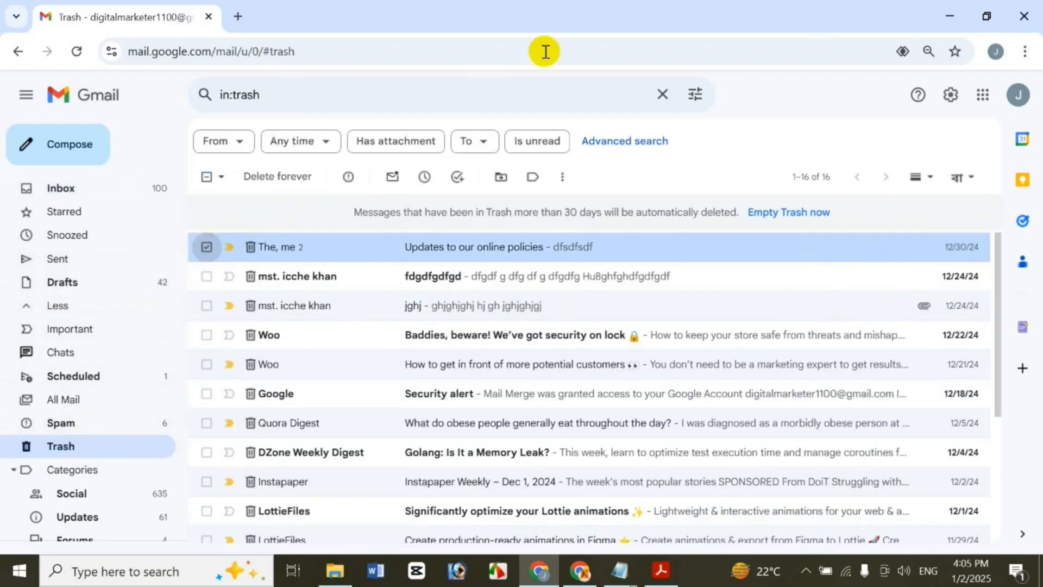
left_click(514, 179)
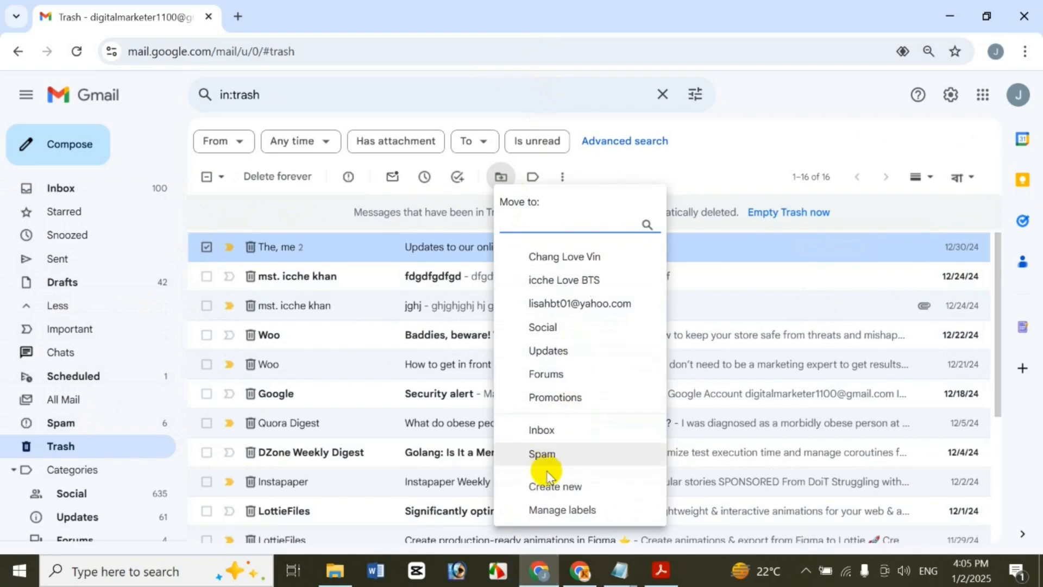
Open the label list for the conversation and cancel creating a new label
left_click(527, 182)
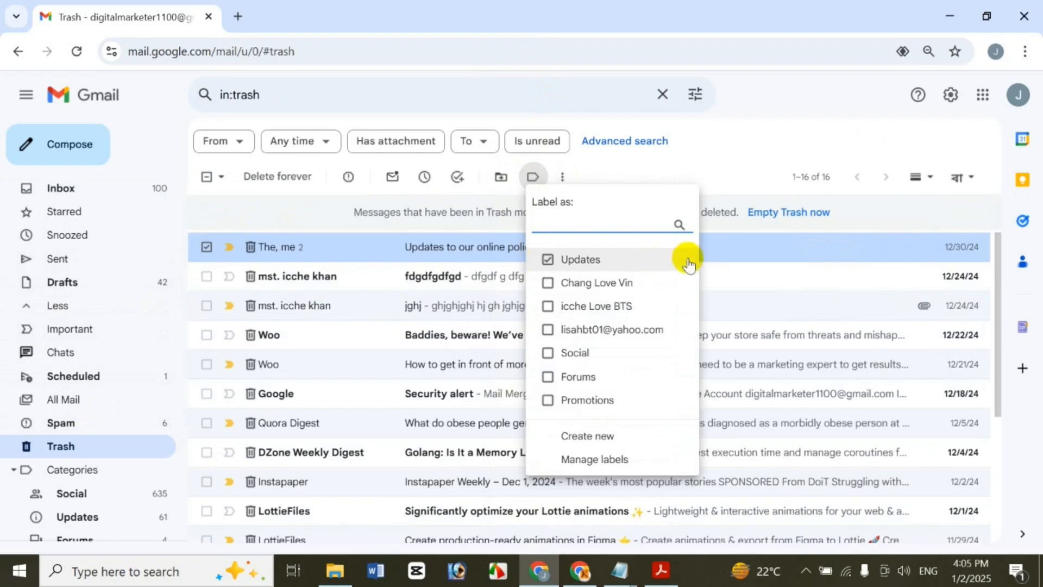
left_click(586, 437)
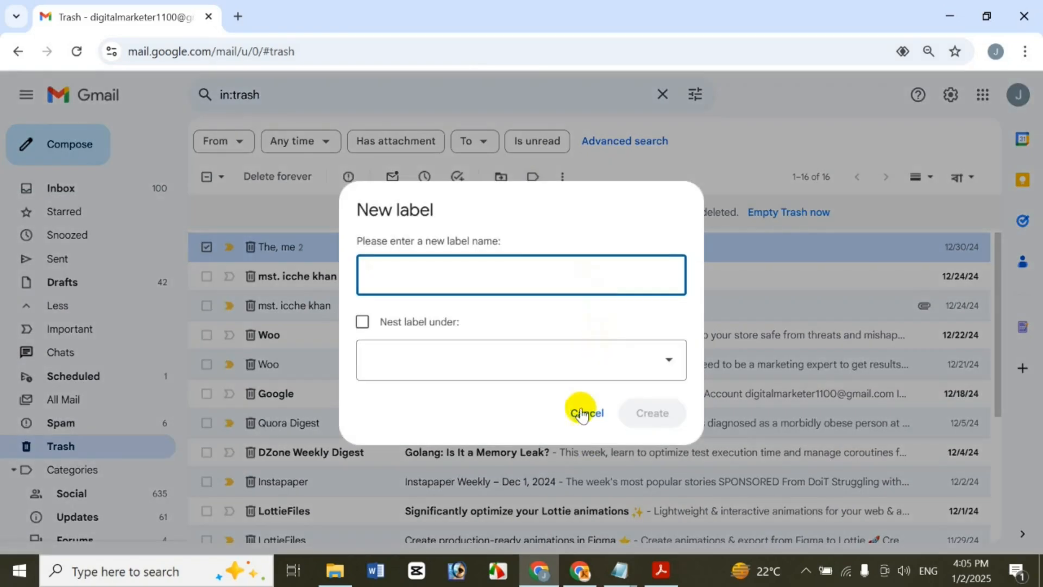
left_click(584, 412)
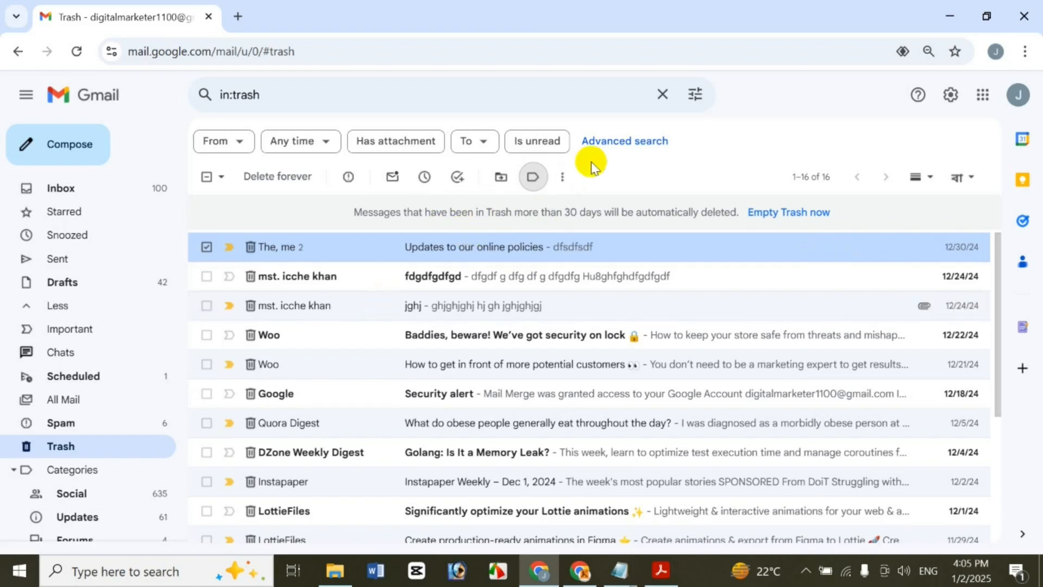
Mark the conversation unread then read, and not important then important again
left_click(565, 182)
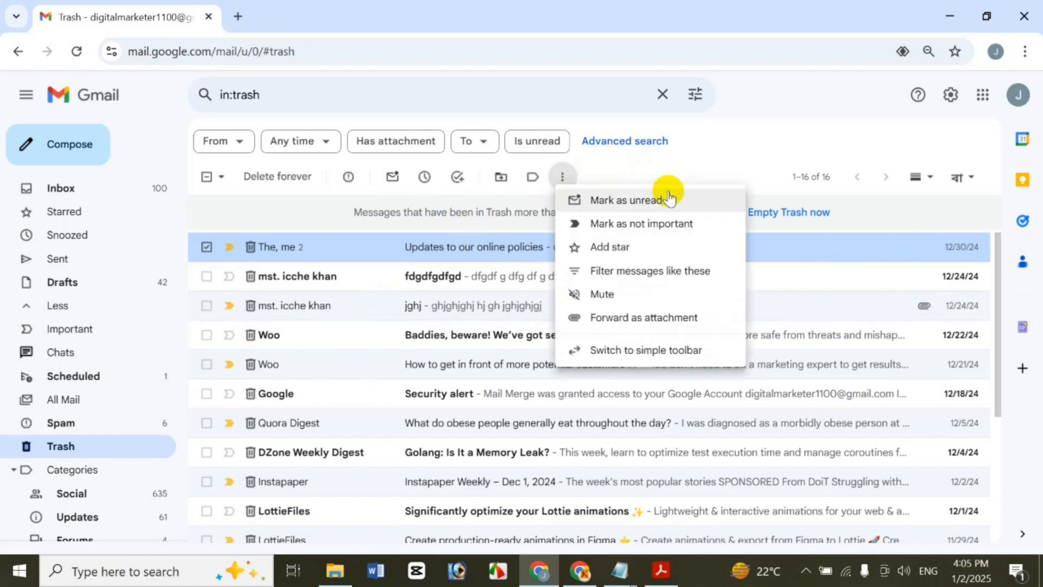
left_click(573, 201)
left_click(564, 176)
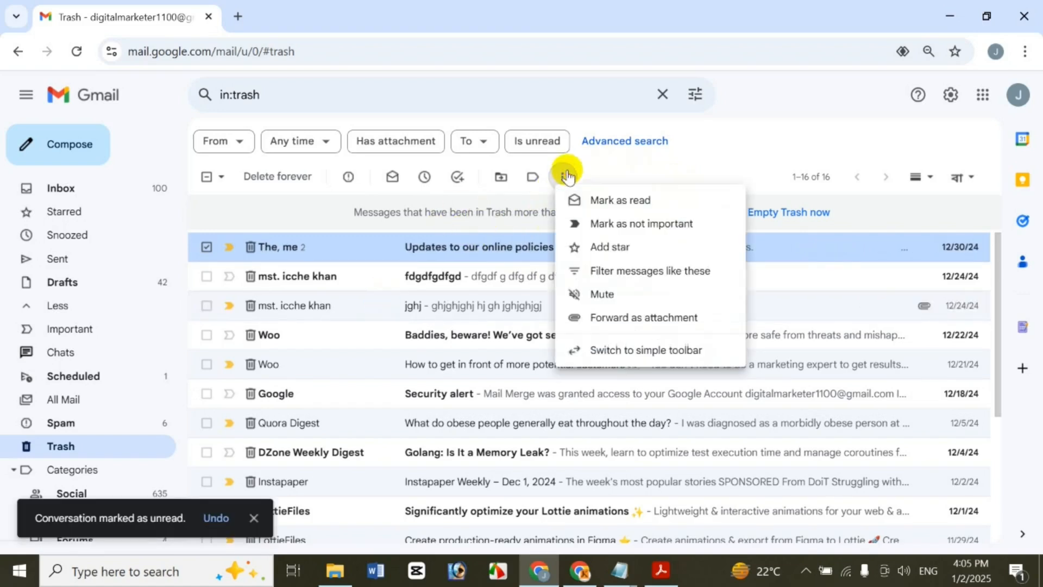
left_click(631, 201)
left_click(565, 176)
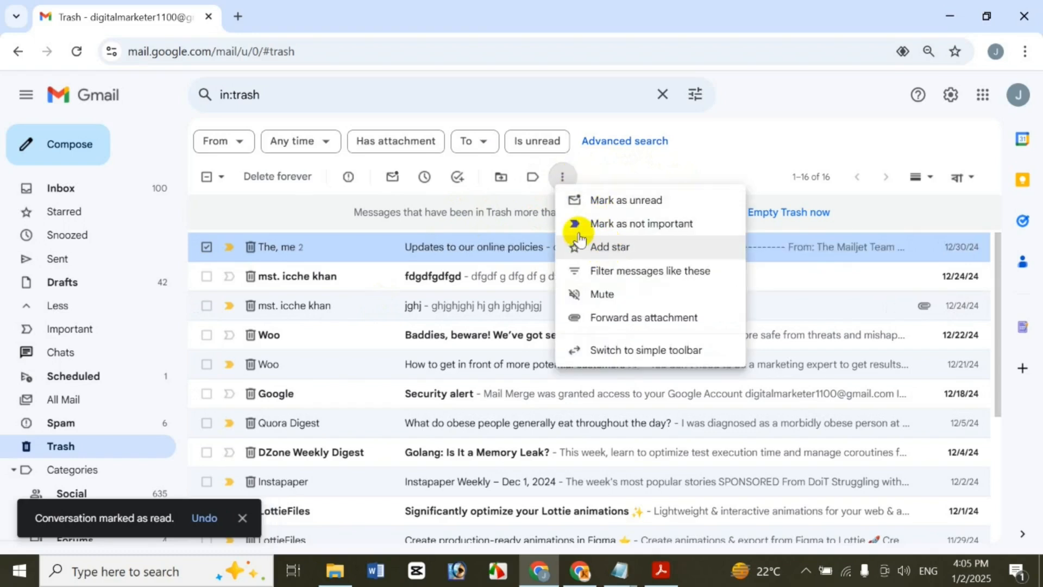
left_click(690, 237)
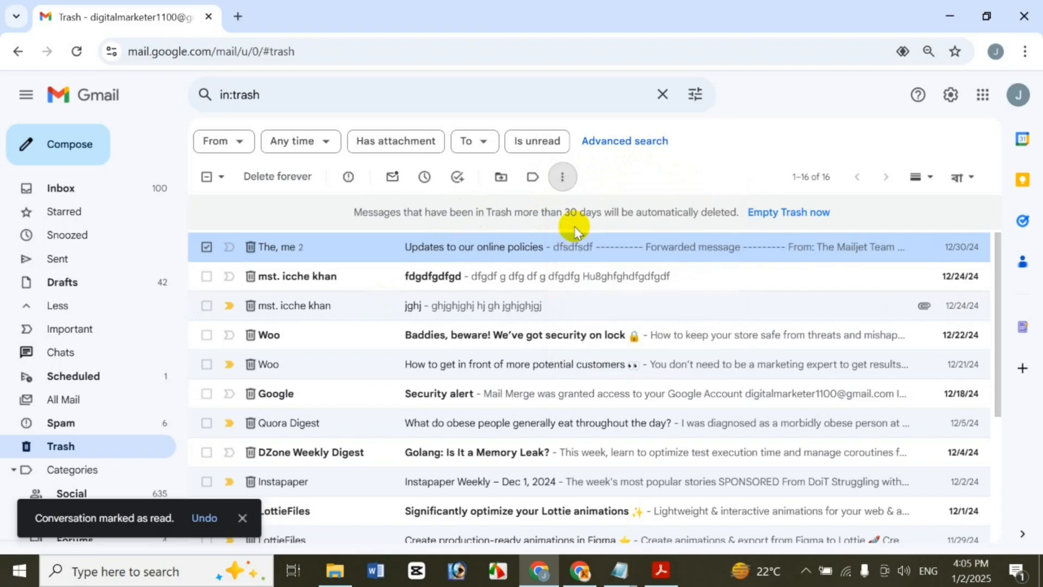
left_click(561, 175)
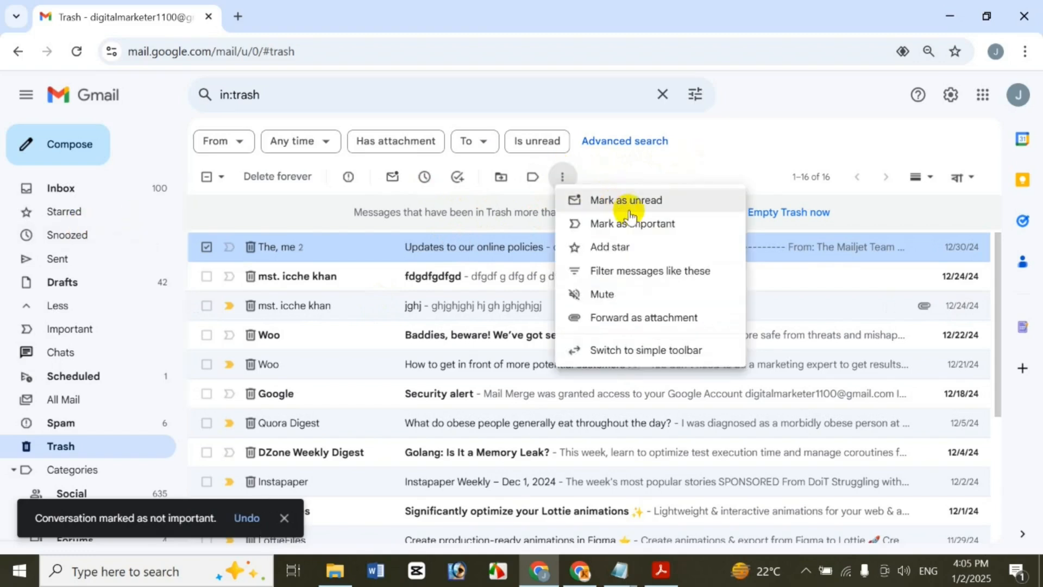
left_click(631, 221)
Star the online policies conversation, then remove the star
left_click(563, 175)
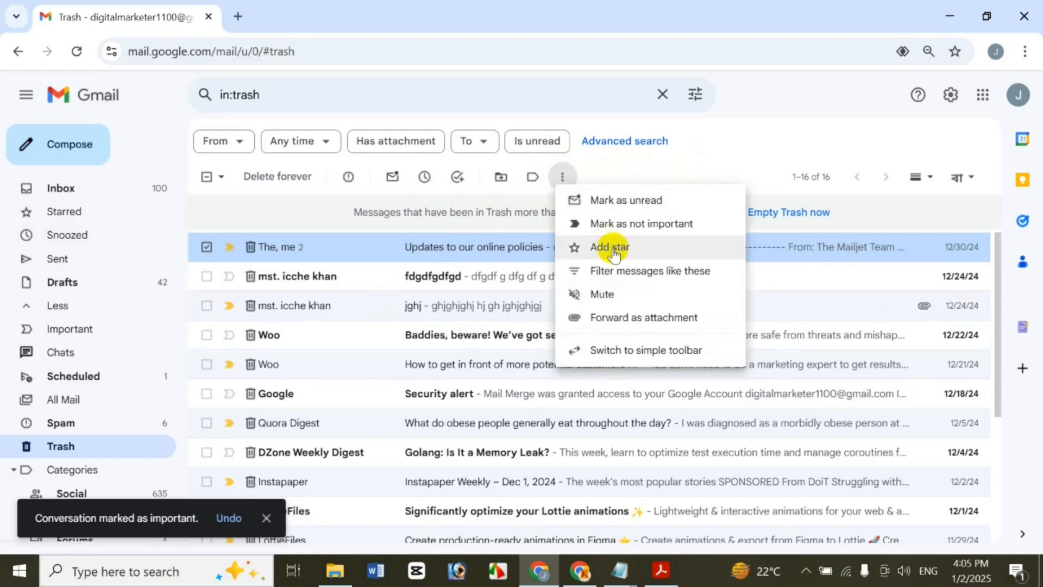
left_click(611, 245)
left_click(564, 175)
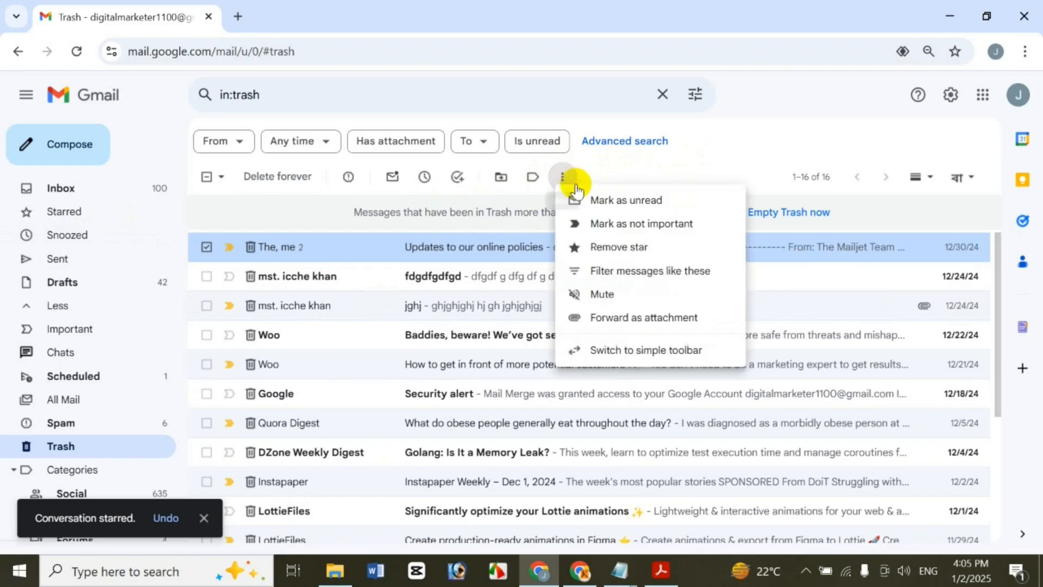
left_click(639, 247)
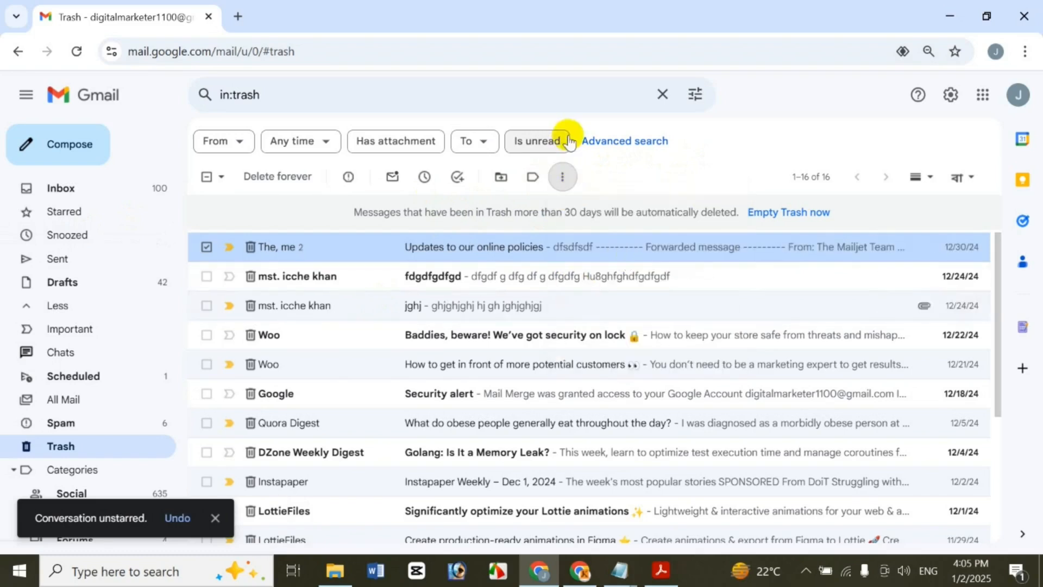
left_click(564, 175)
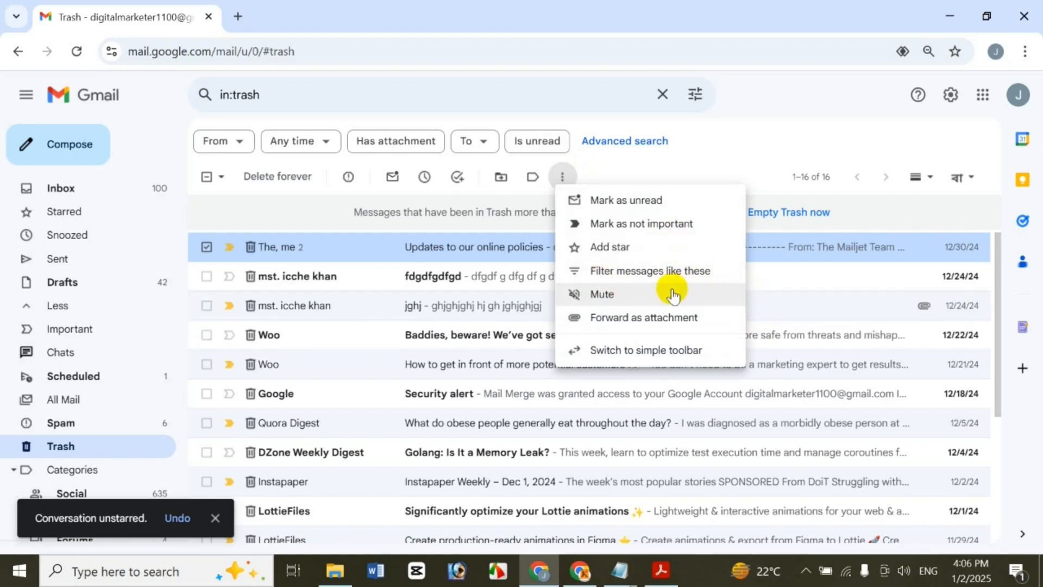
Mute the online policies conversation and search for muted conversations with 'mute'
left_click(641, 296)
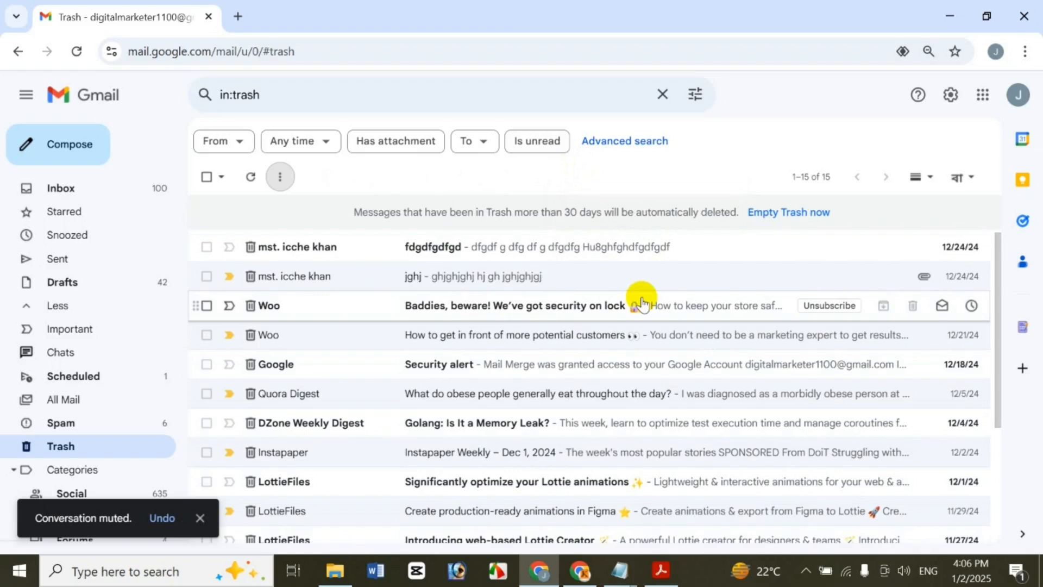
left_click(292, 96)
key("BackSpace")
key("BackSpace")
key("BackSpace")
key("BackSpace")
key("BackSpace")
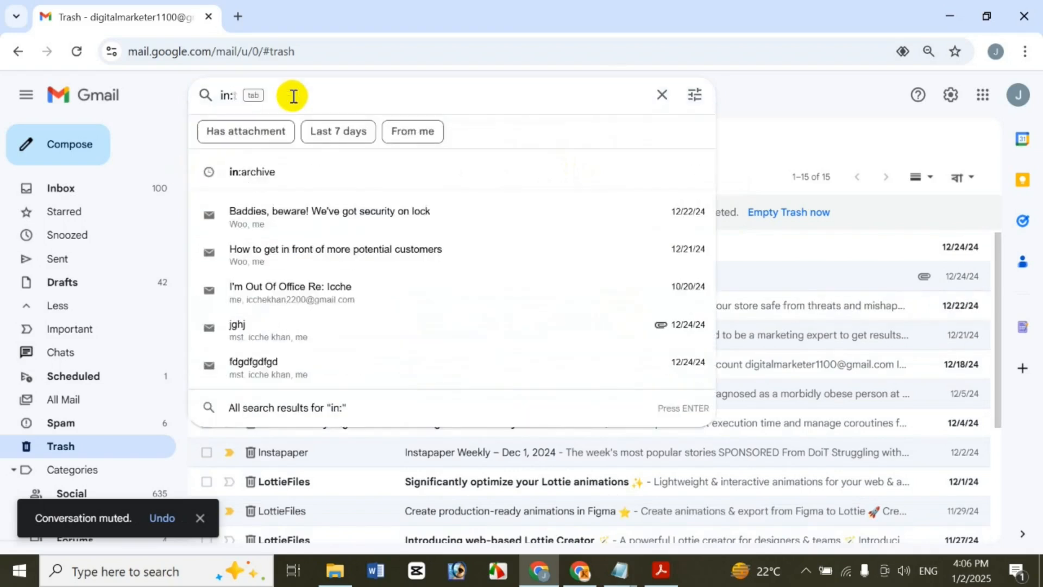
type("mute")
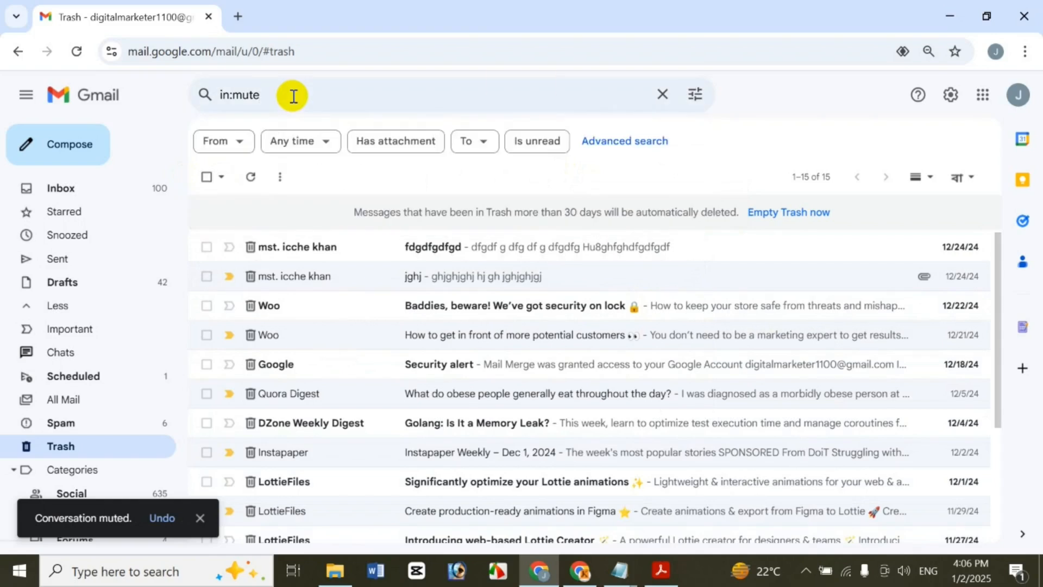
key("Return")
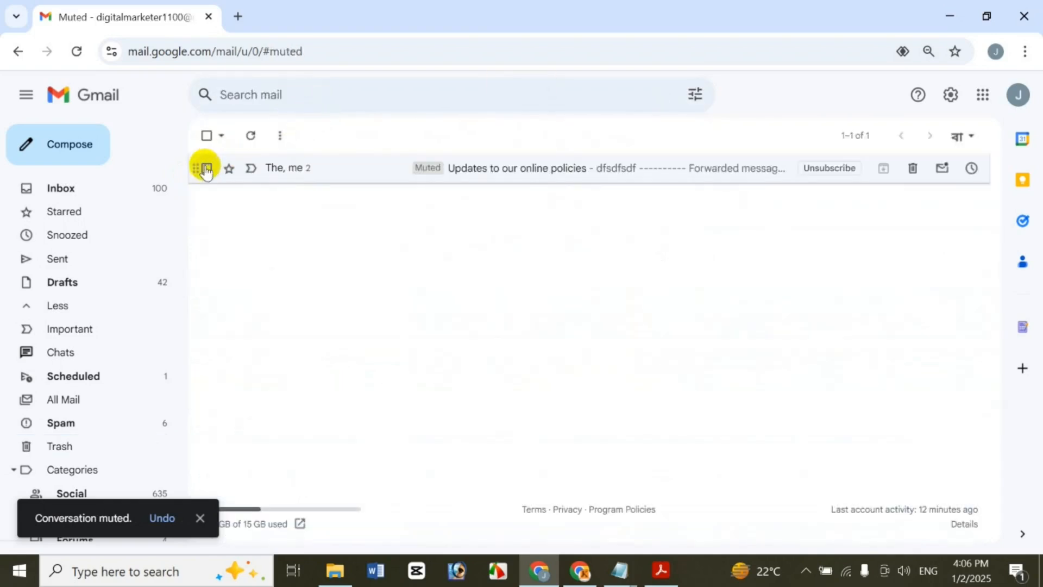
Unmute the conversation from the muted results and return to Trash
left_click(207, 173)
right_click(326, 160)
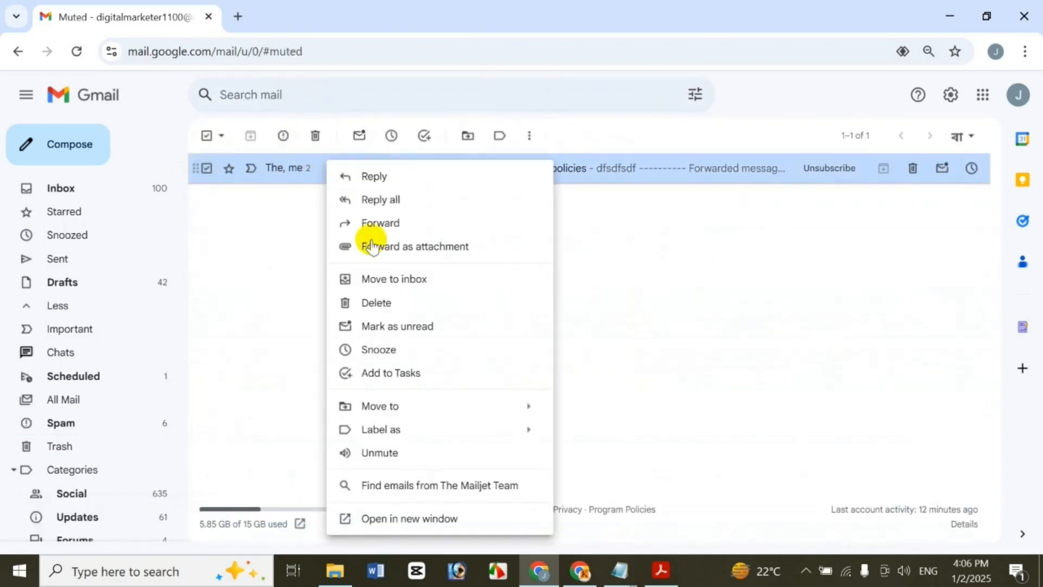
left_click(530, 135)
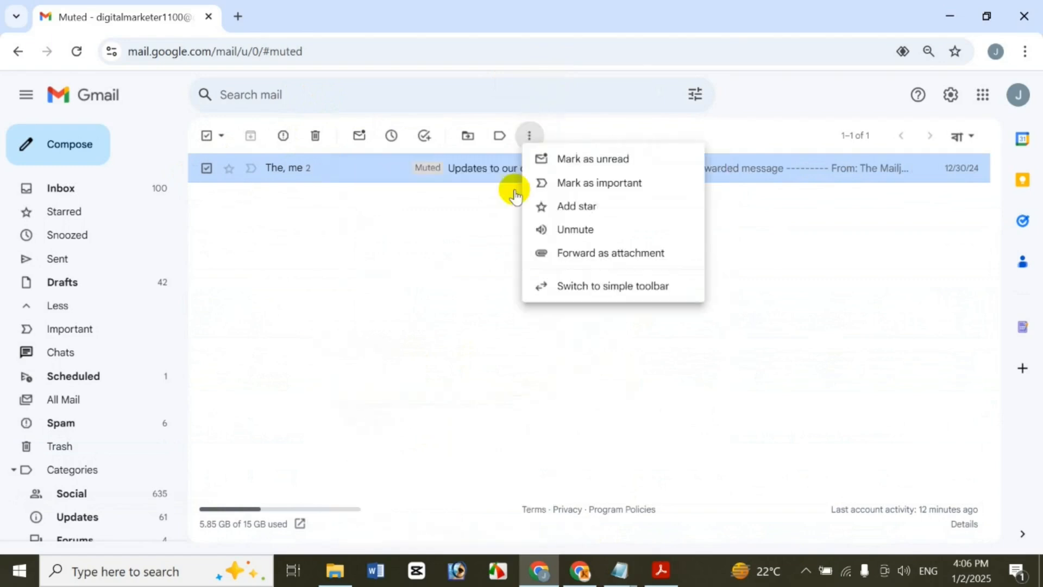
left_click(568, 230)
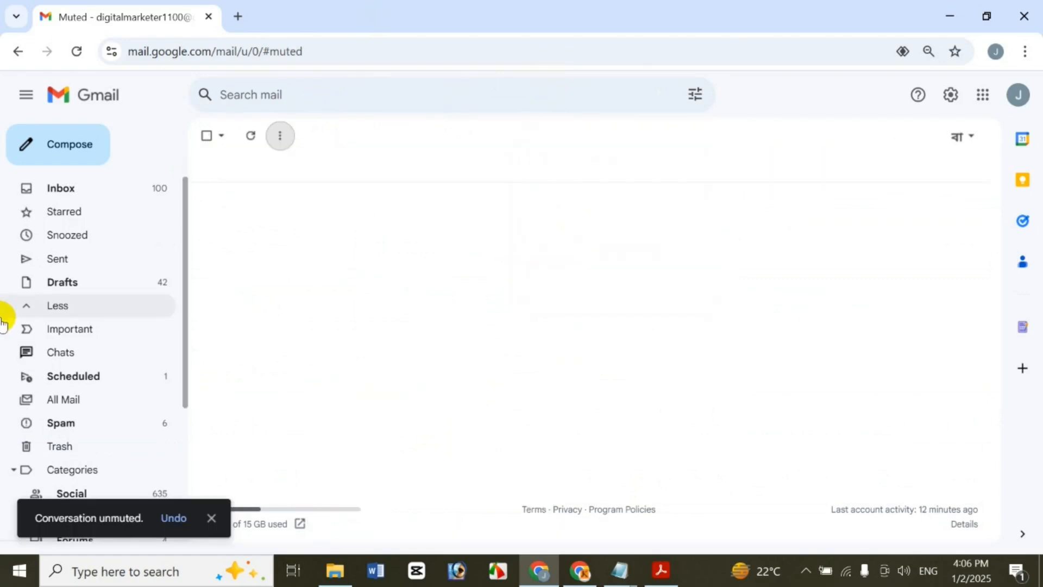
left_click(59, 454)
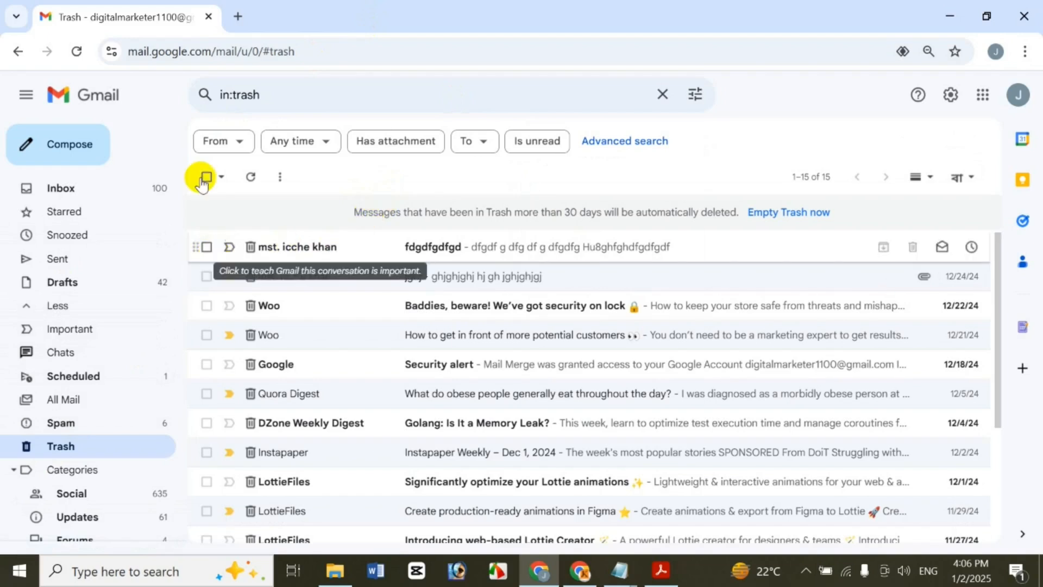
Forward the fdgdfgdfgd email as an attachment to the suggested contact with subject 'fgh', and send it
left_click(206, 248)
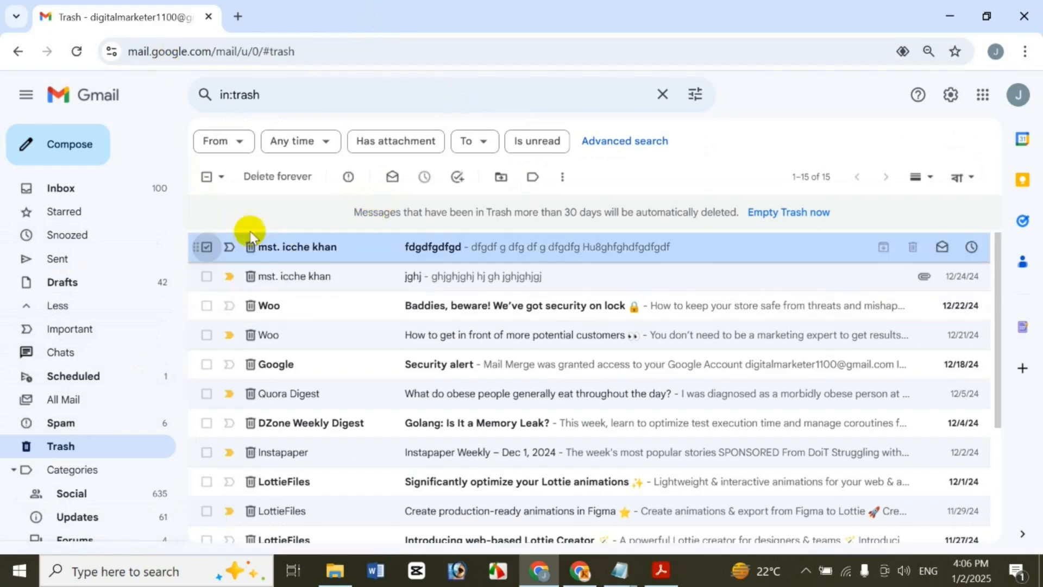
left_click(561, 178)
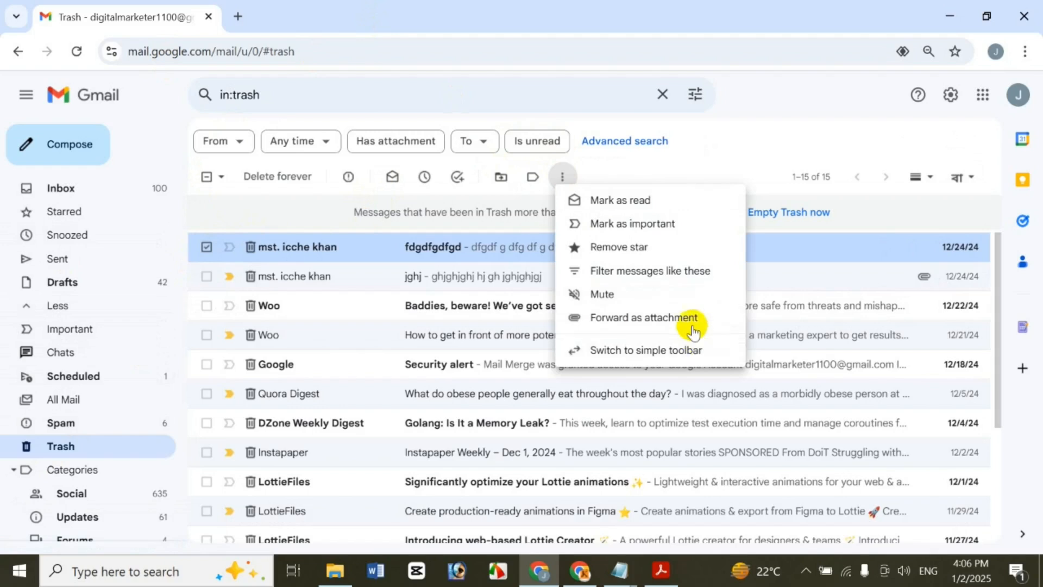
left_click(691, 320)
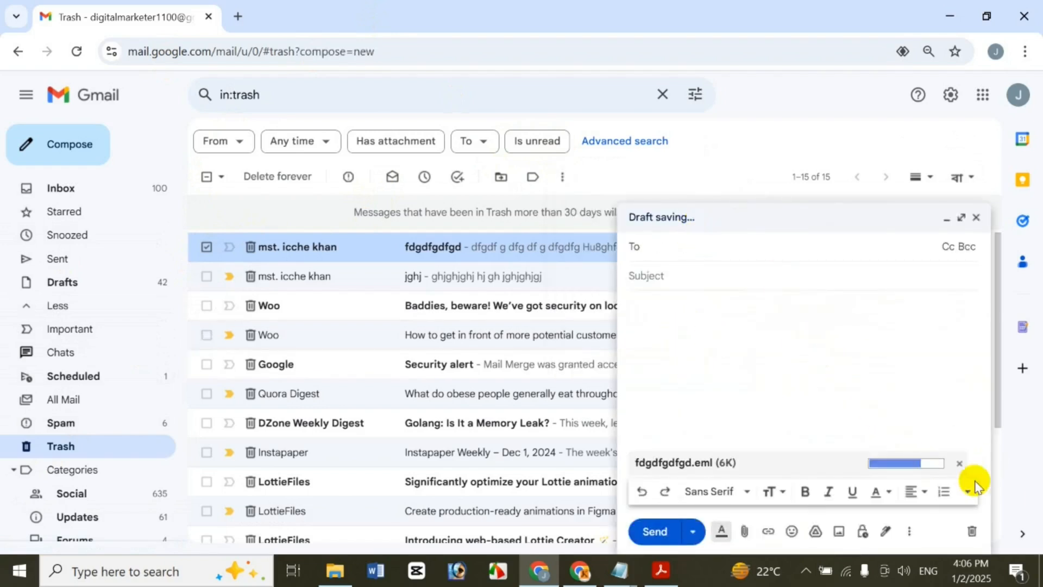
type("m")
left_click(706, 279)
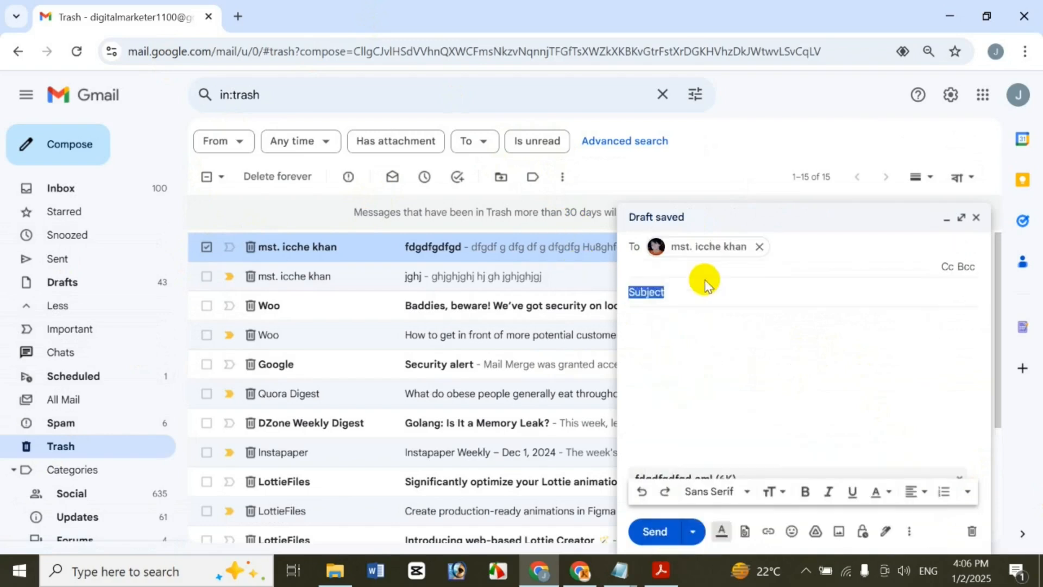
type("fgh")
left_click(722, 353)
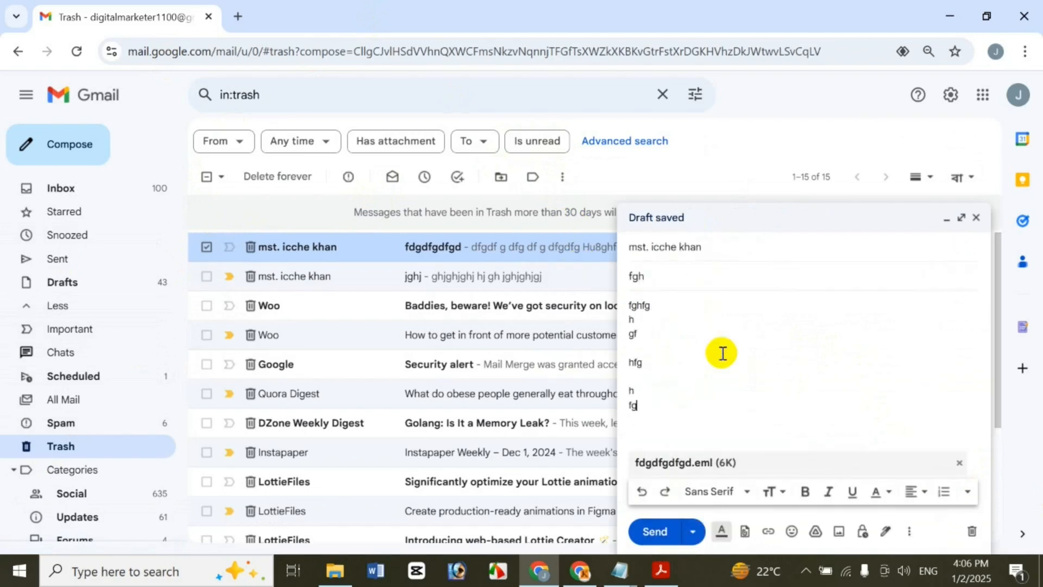
key("Return")
type("h")
key("Return")
type("fgh")
key("Return")
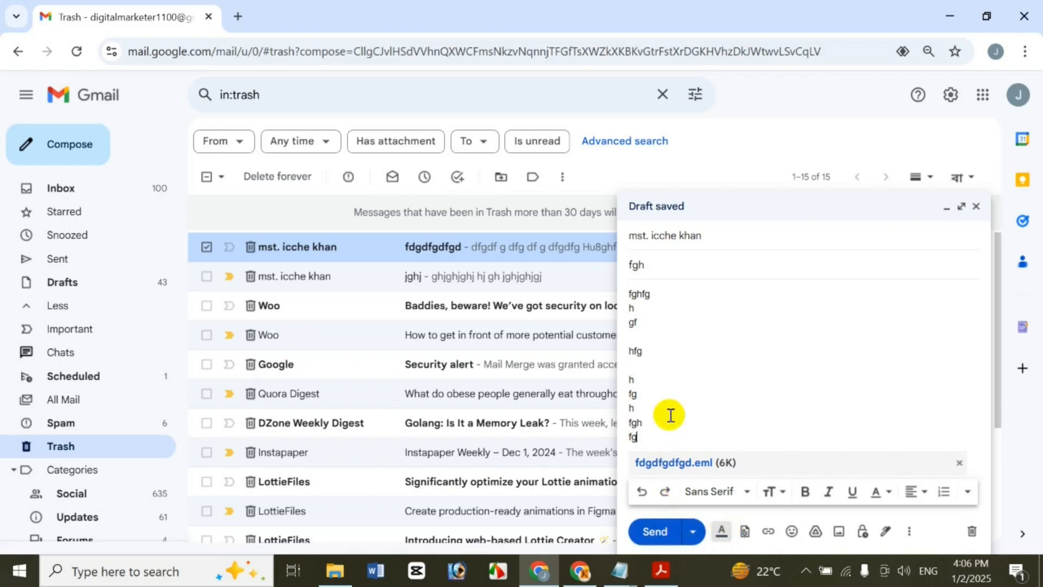
left_click(634, 526)
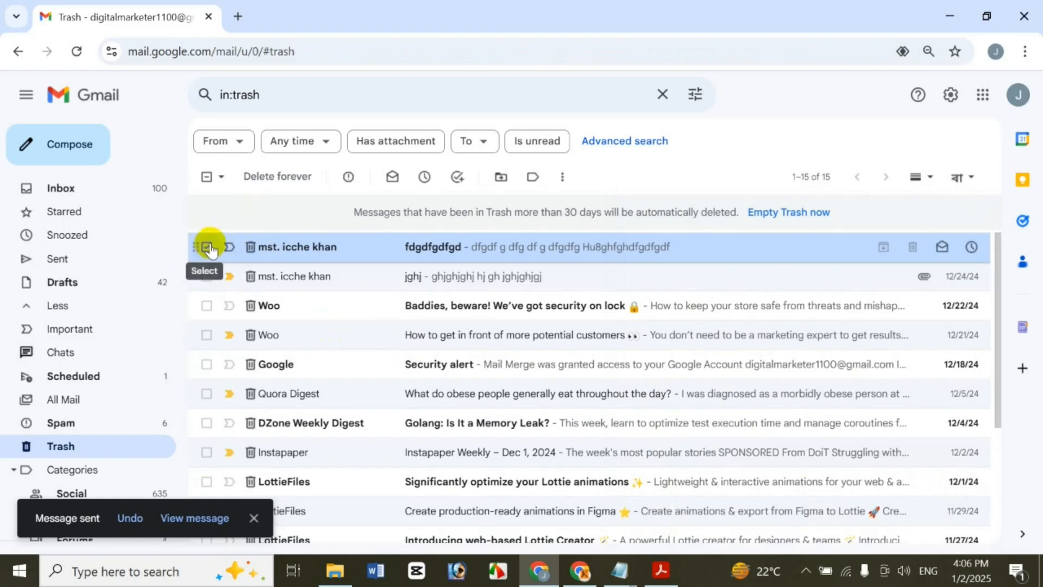
left_click(563, 177)
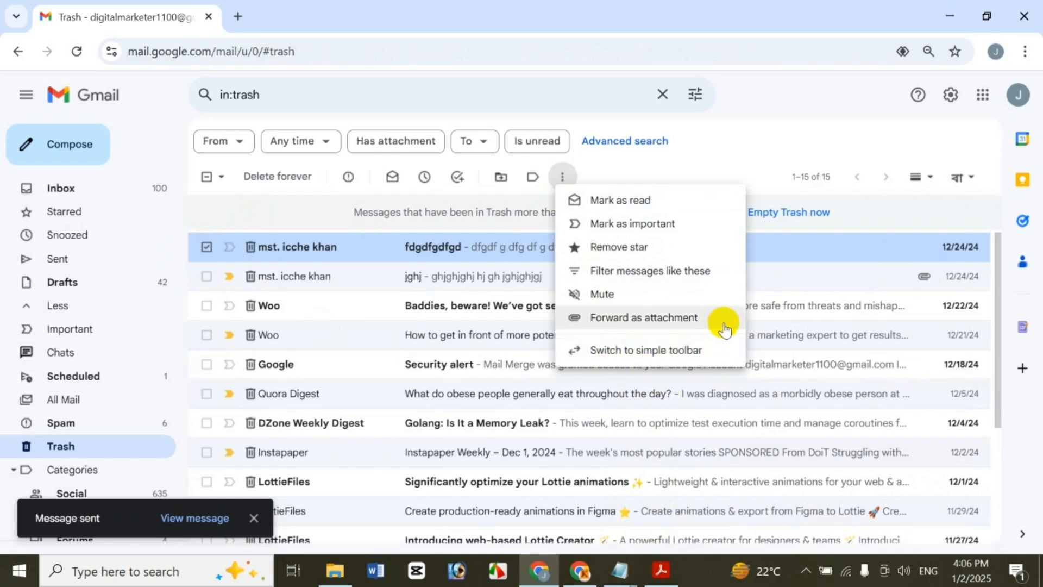
left_click(624, 356)
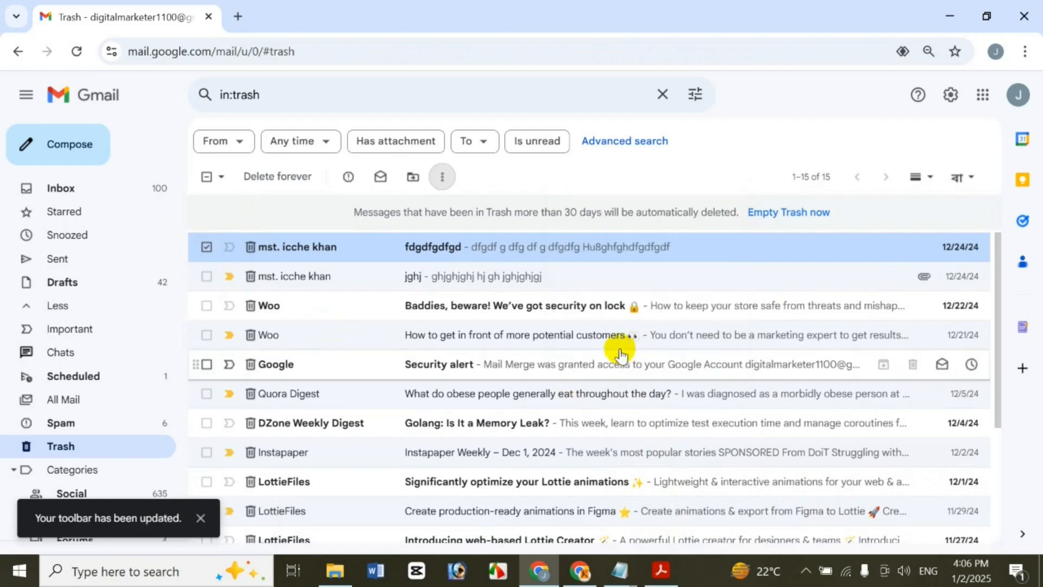
left_click(443, 177)
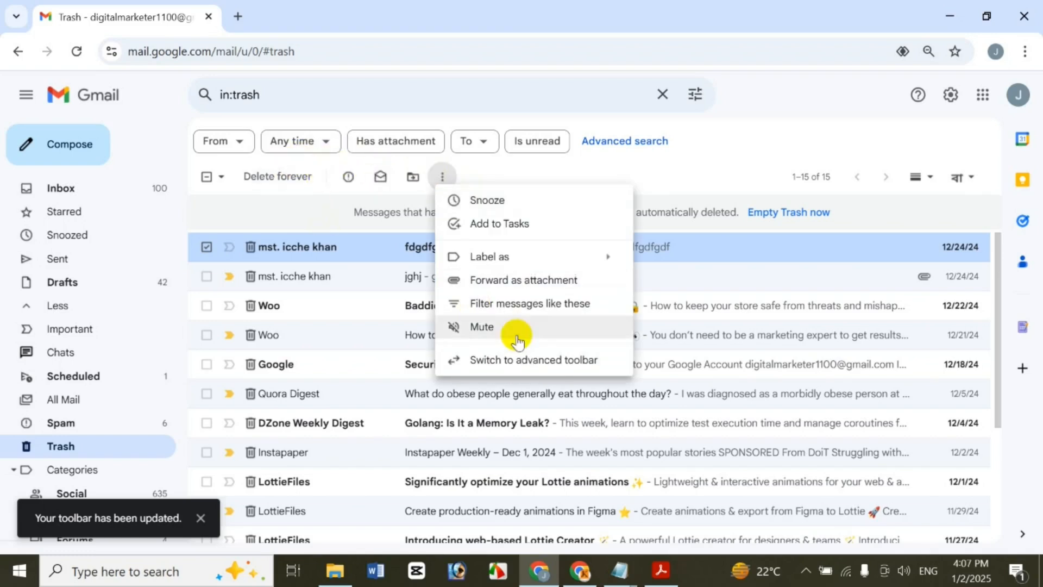
left_click(521, 356)
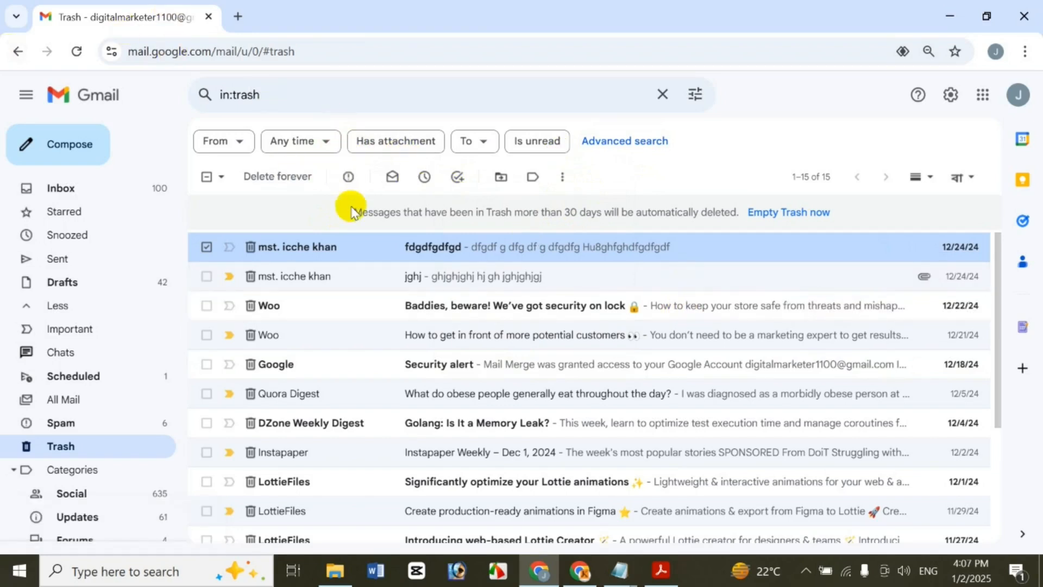
From the row's right-click menu, open fdgdfgdfgd in a new window, then start and close a reply
right_click(356, 251)
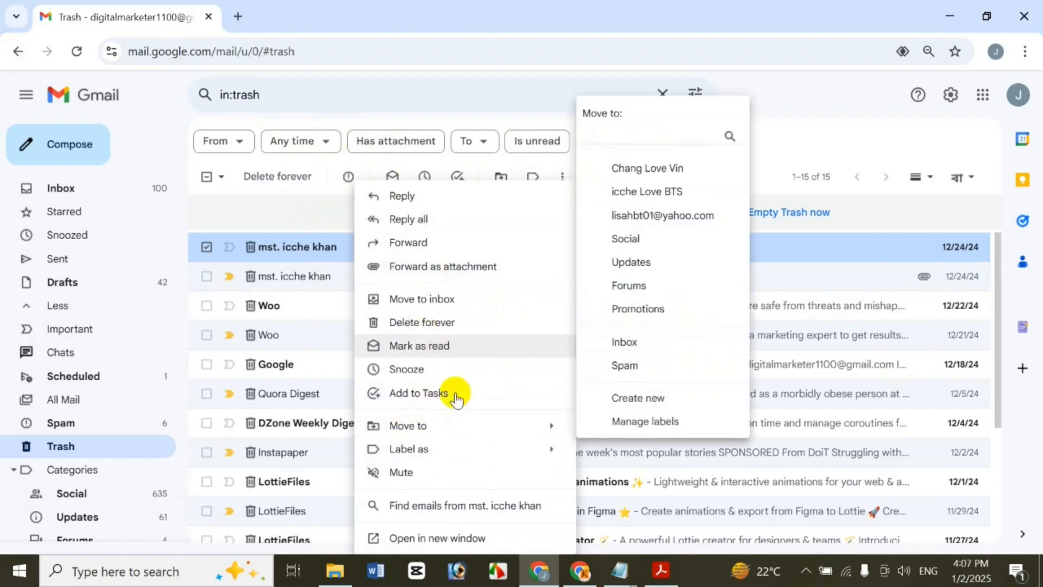
left_click(429, 539)
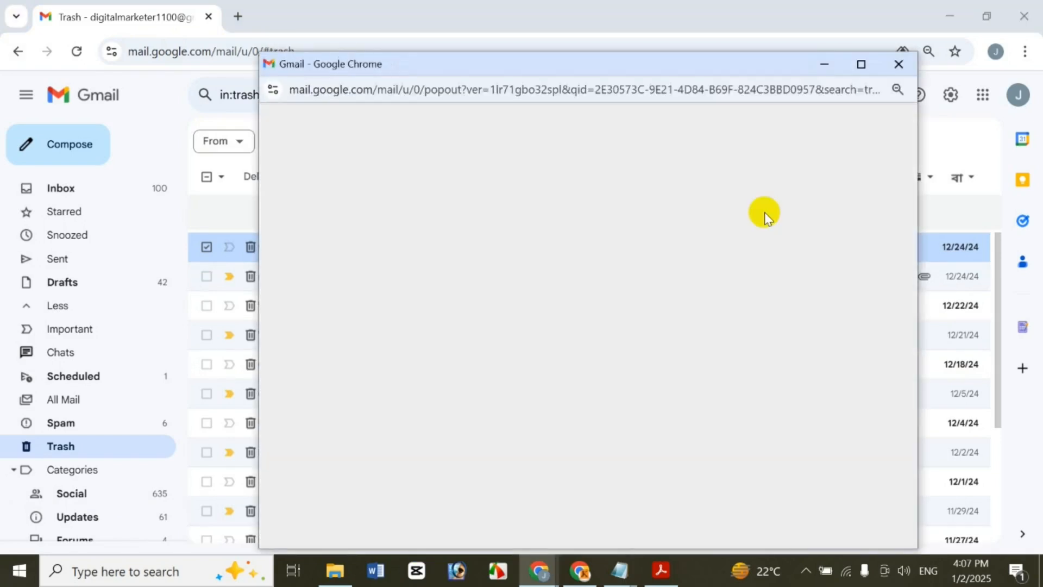
left_click(905, 58)
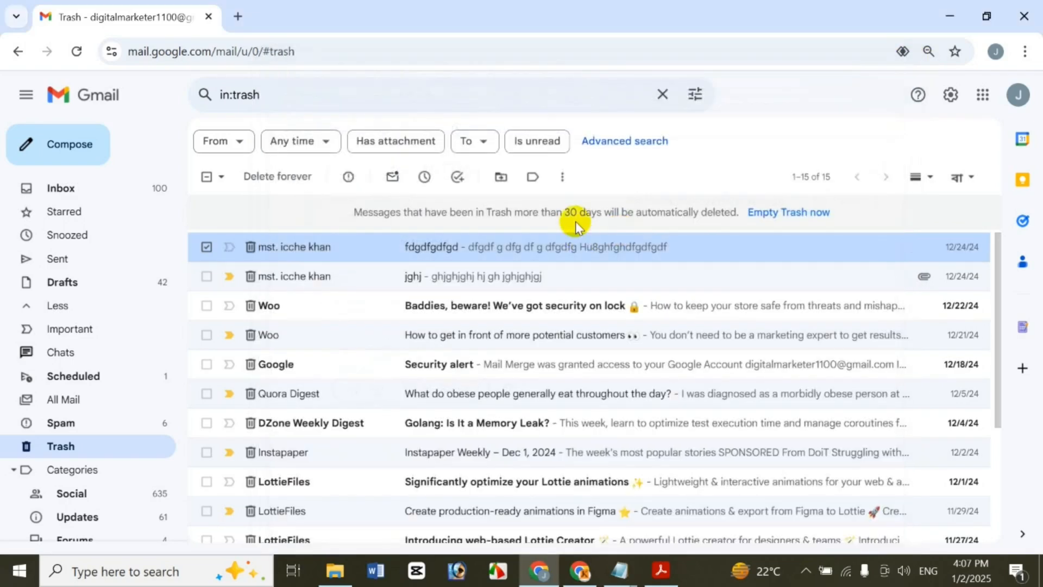
right_click(565, 248)
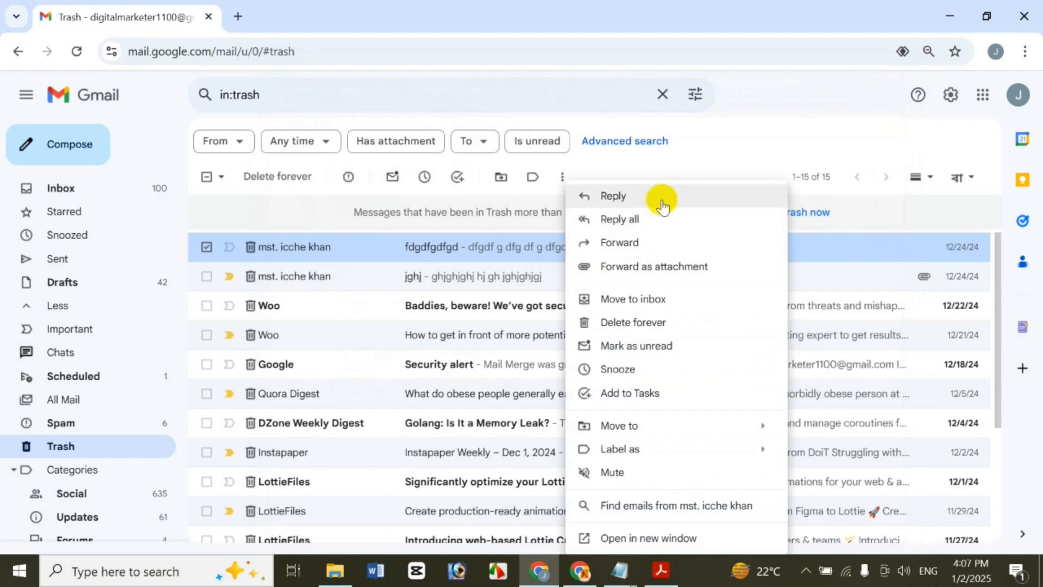
left_click(660, 196)
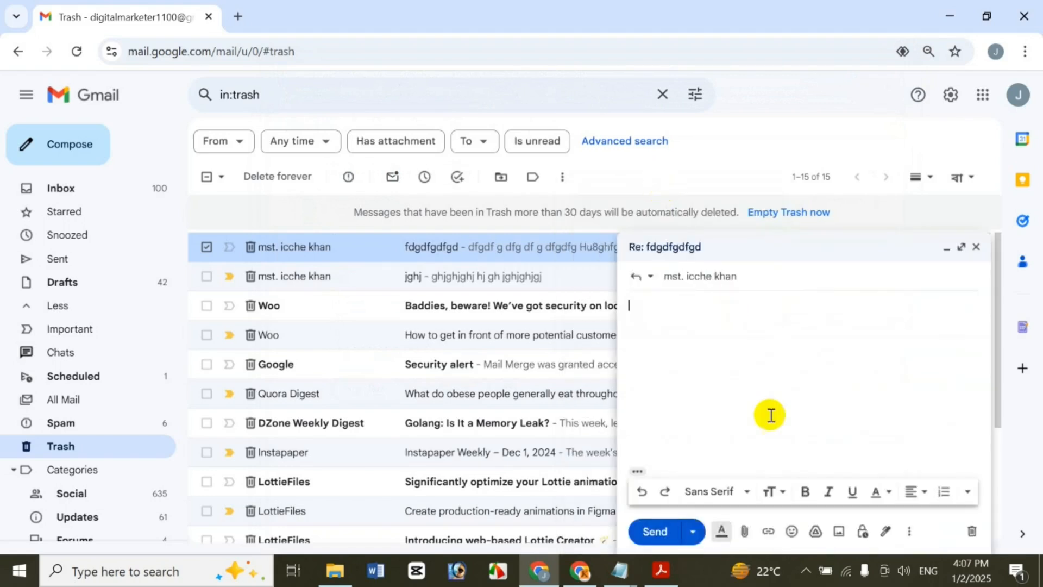
left_click(978, 251)
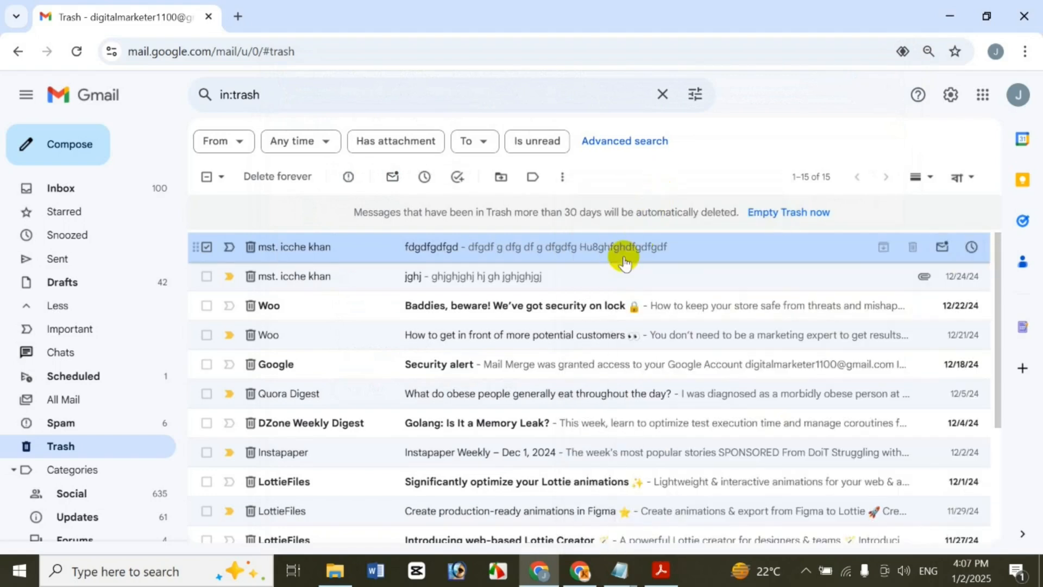
Start and close reply-all and forward drafts for the email, then dismiss the action list
right_click(625, 259)
left_click(721, 221)
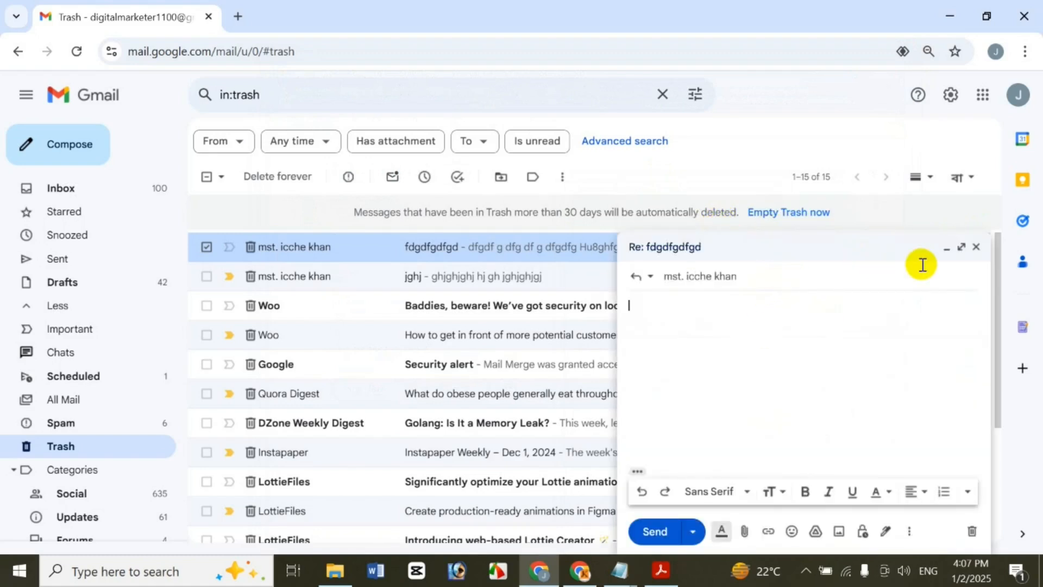
left_click(976, 247)
right_click(607, 263)
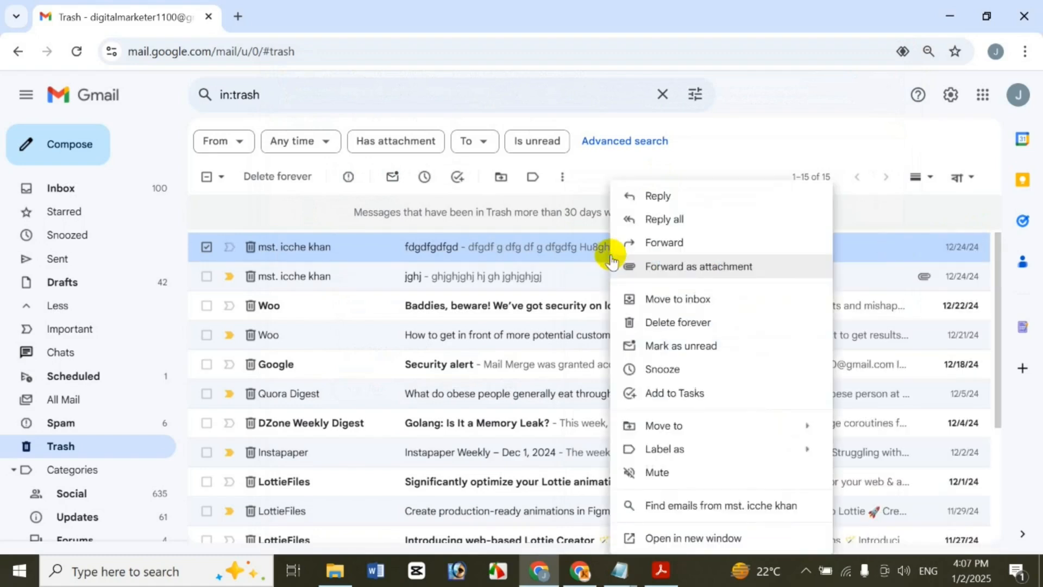
left_click(729, 243)
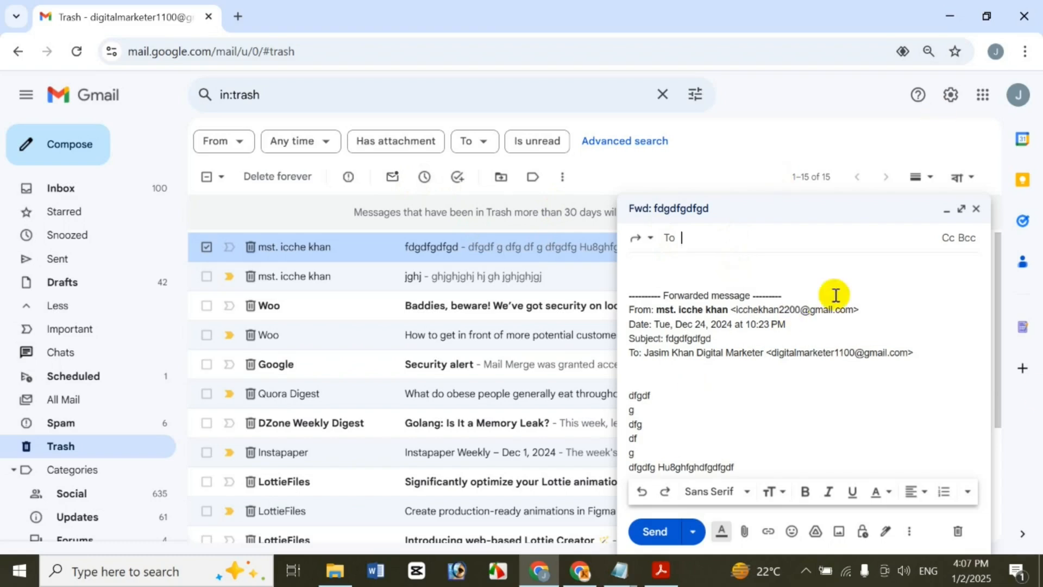
left_click(977, 211)
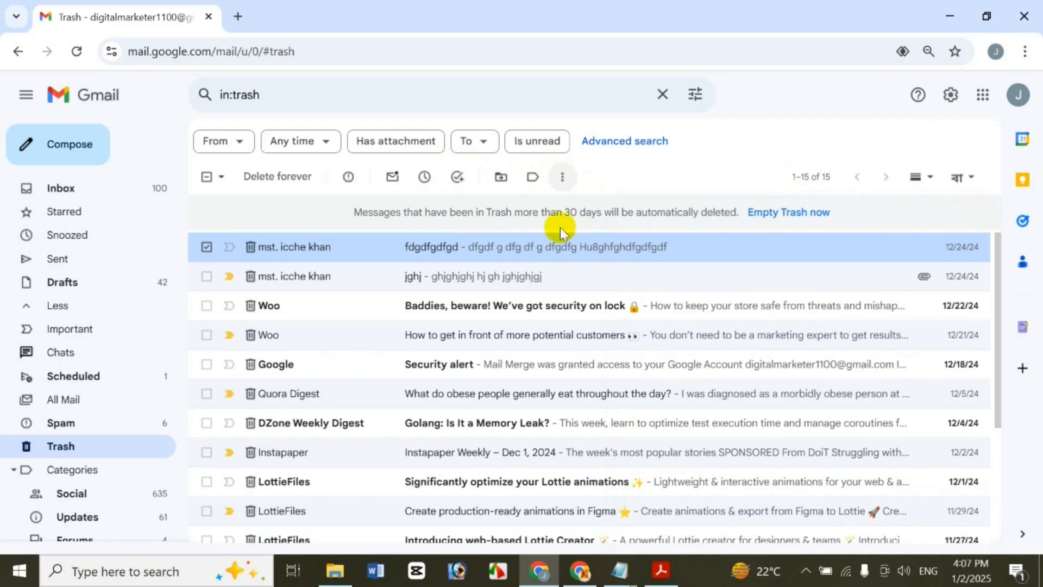
right_click(562, 252)
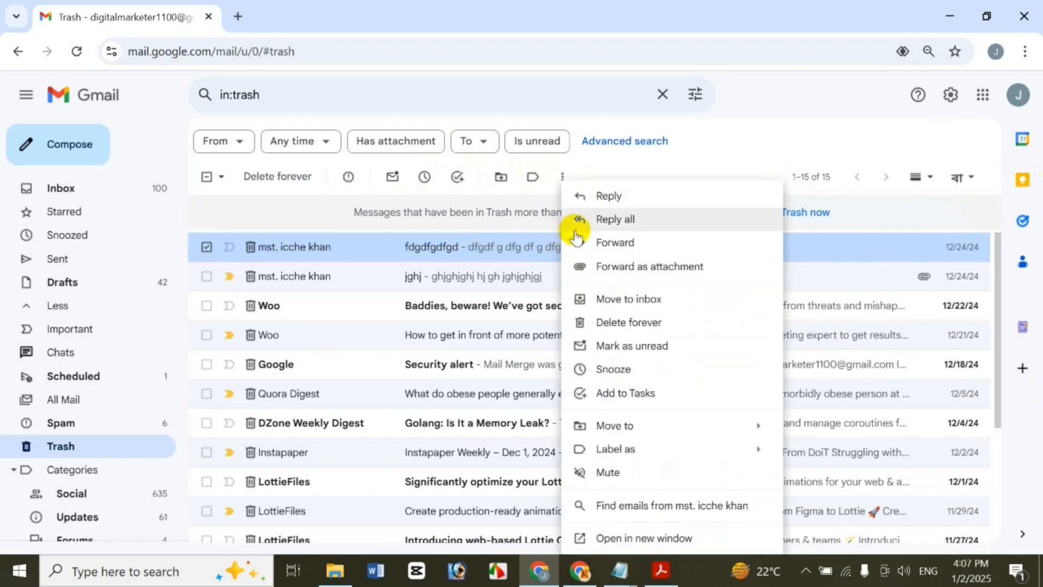
left_click(758, 159)
Open the fdgdfgdfgd email, discard an inline reply, print it, and close the extra tab
left_click(608, 242)
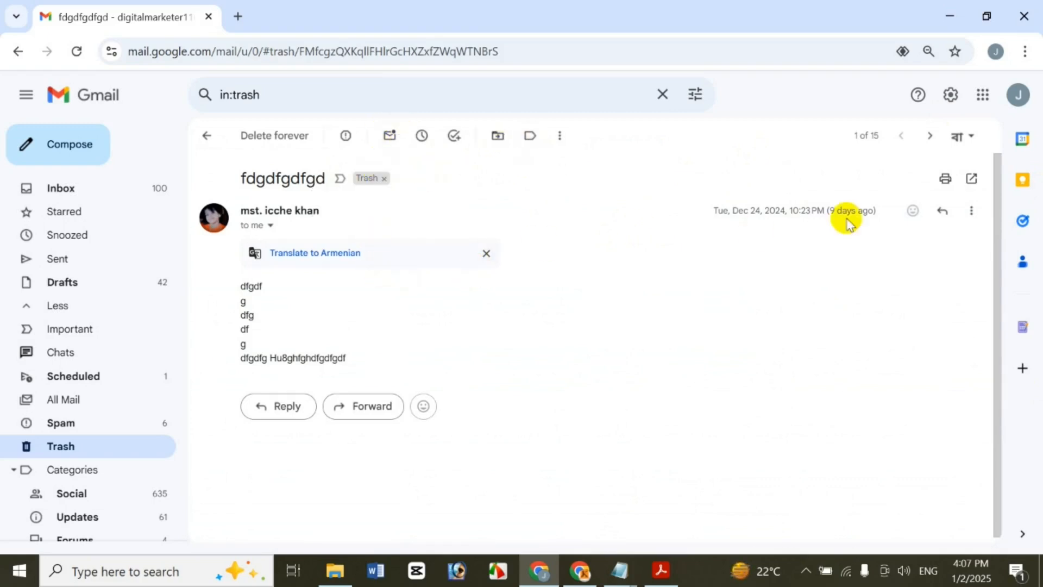
left_click(288, 407)
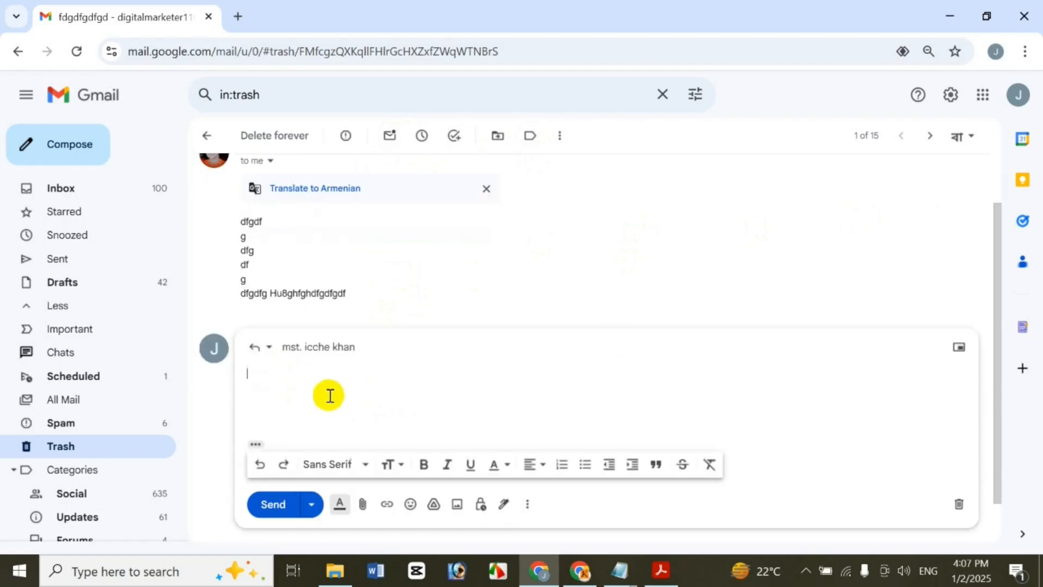
left_click(958, 504)
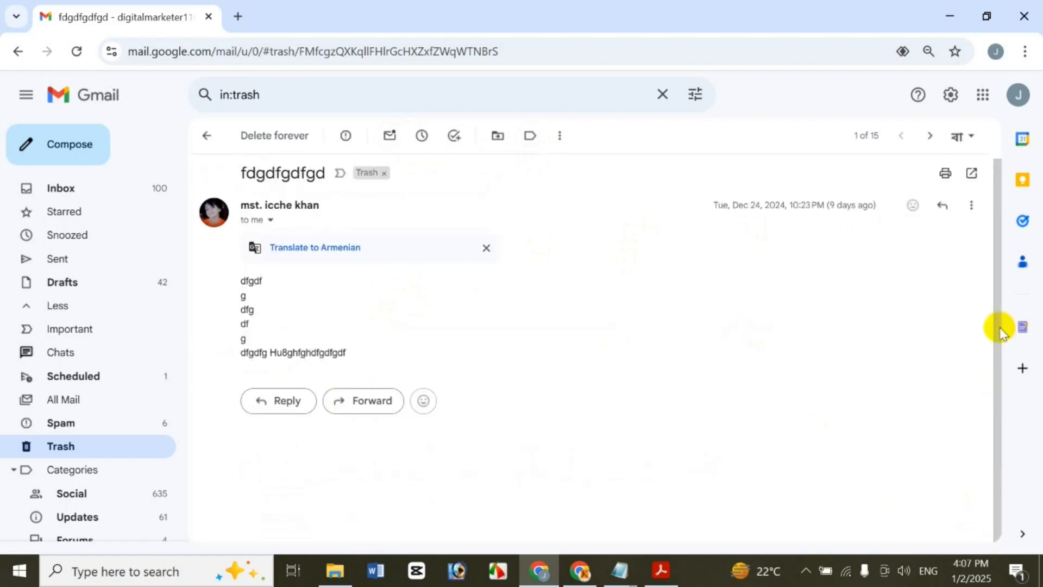
left_click(979, 206)
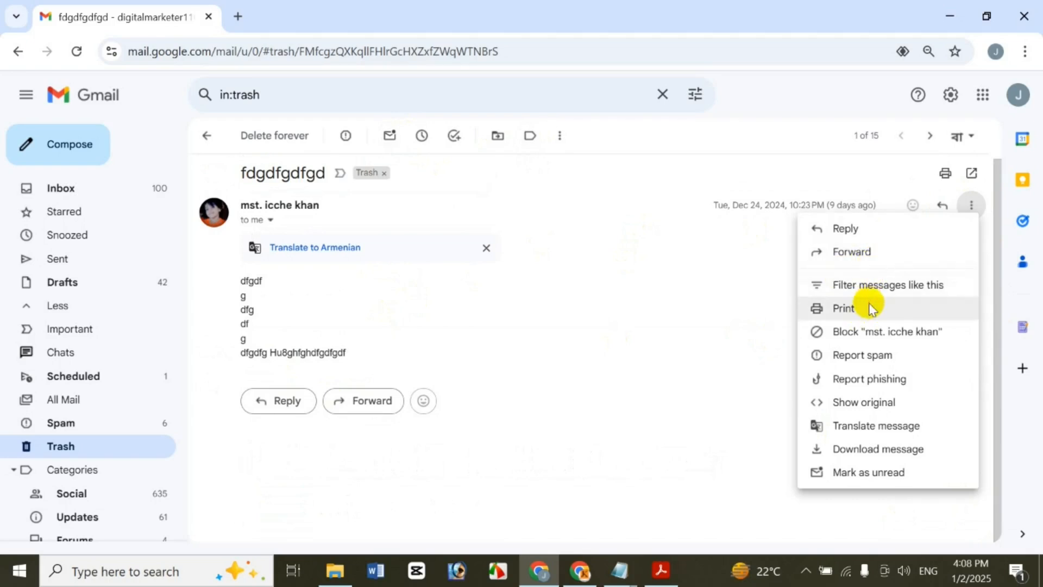
left_click(871, 309)
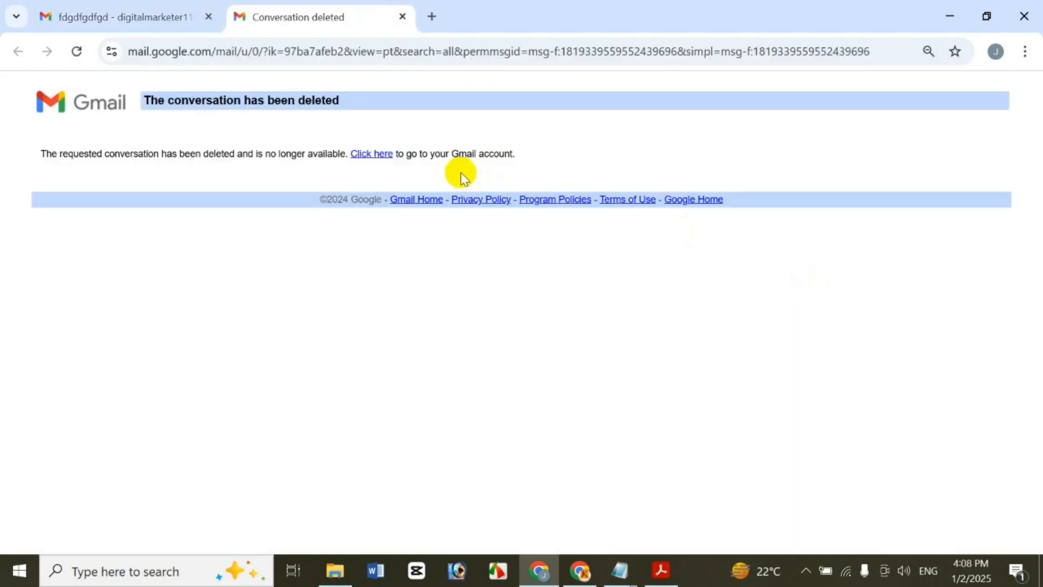
left_click(403, 16)
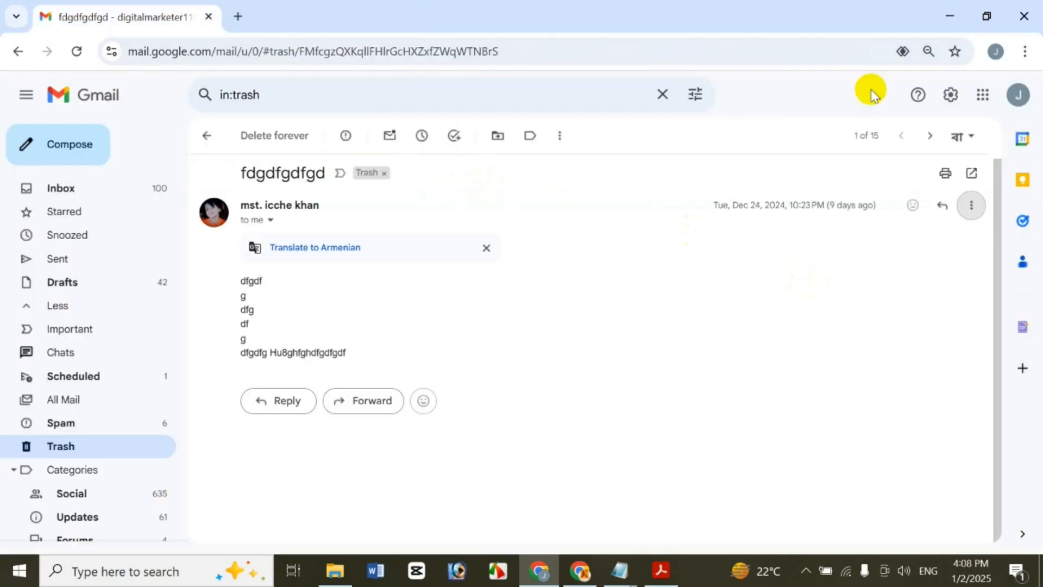
left_click(971, 206)
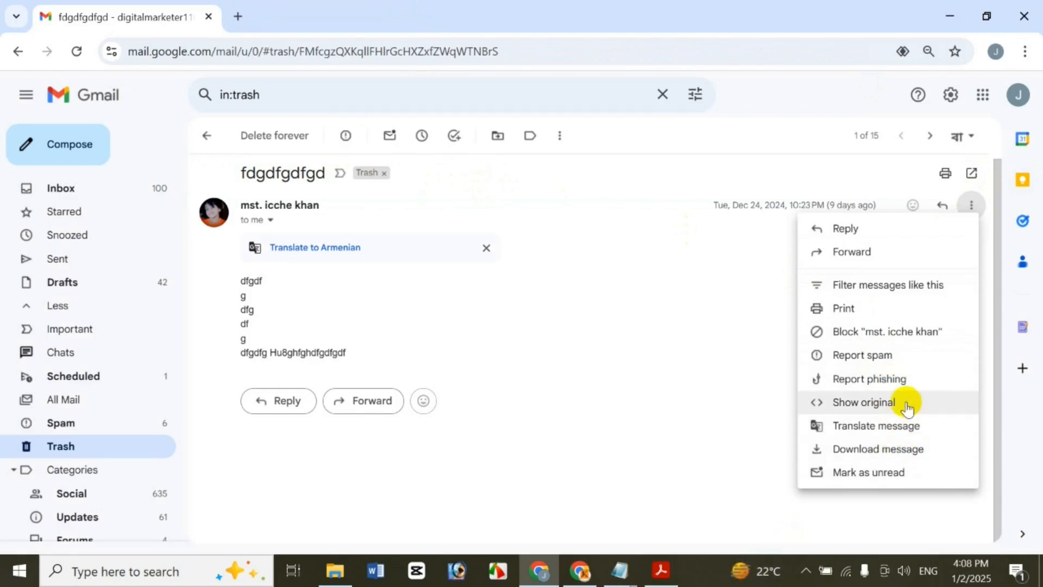
View the message's original source, then close it
left_click(907, 404)
scroll(1035, 244, "down", 2)
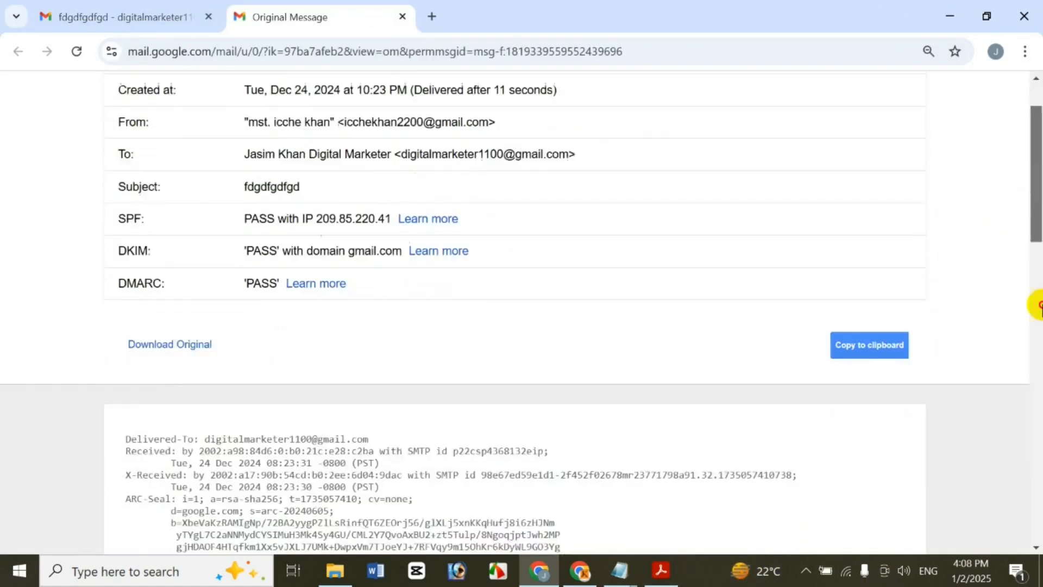
scroll(1038, 304, "down", 10)
scroll(750, 249, "up", 9)
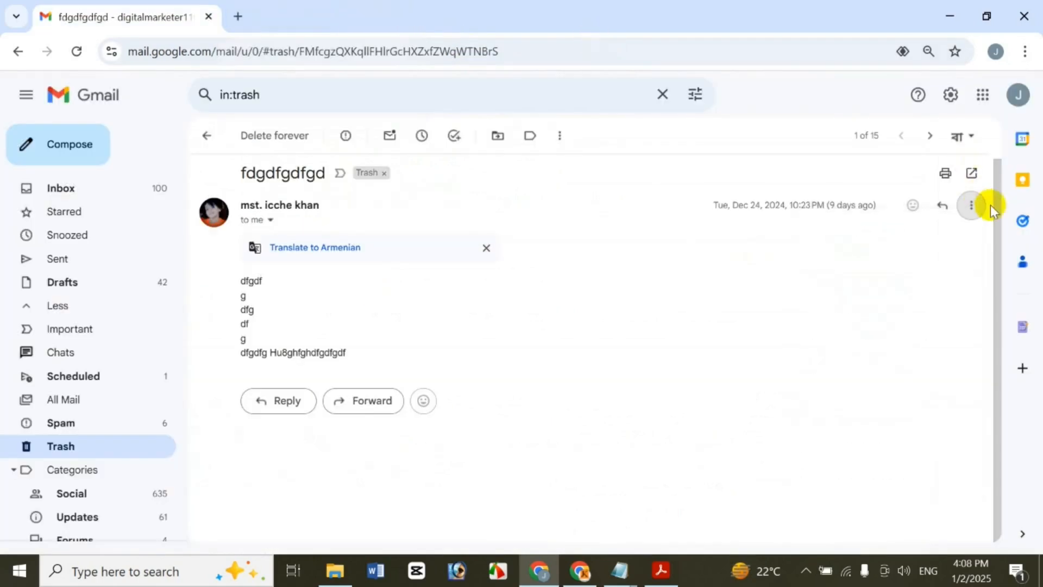
left_click(971, 204)
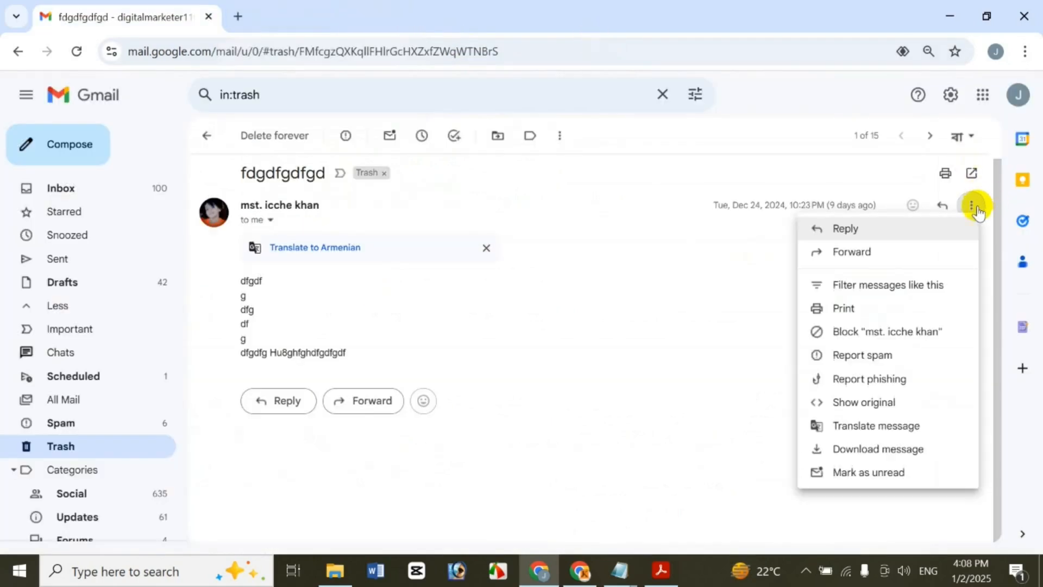
Translate the message, changing the target language to Bangla
left_click(891, 426)
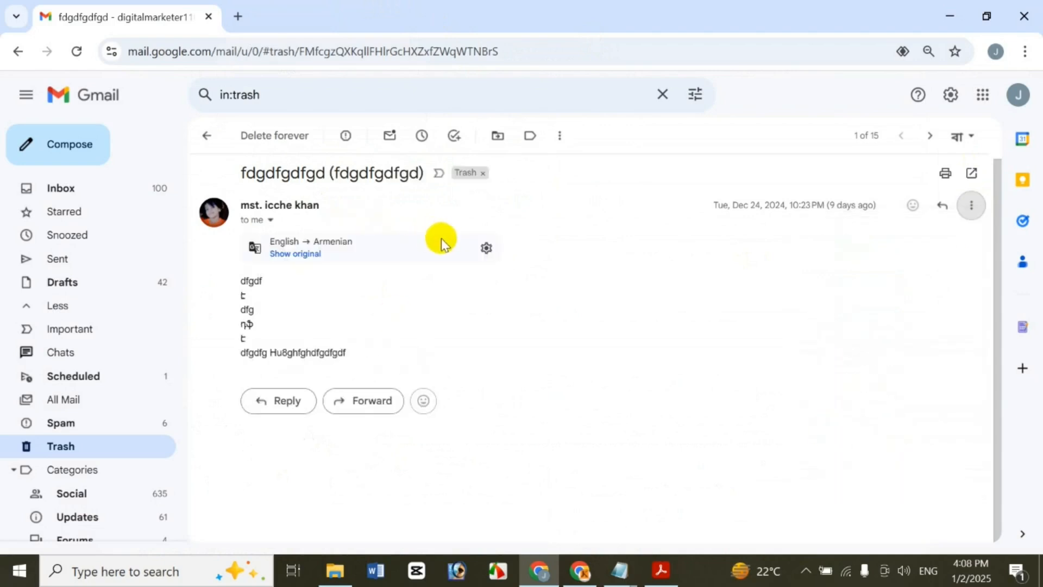
left_click(481, 254)
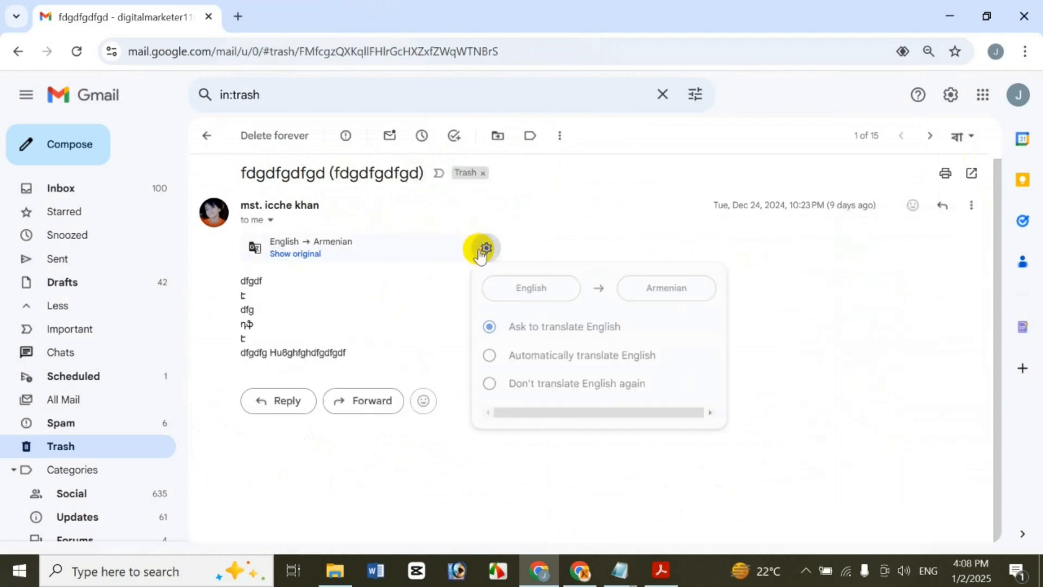
left_click(675, 291)
scroll(788, 334, "down", 5)
scroll(788, 338, "up", 3)
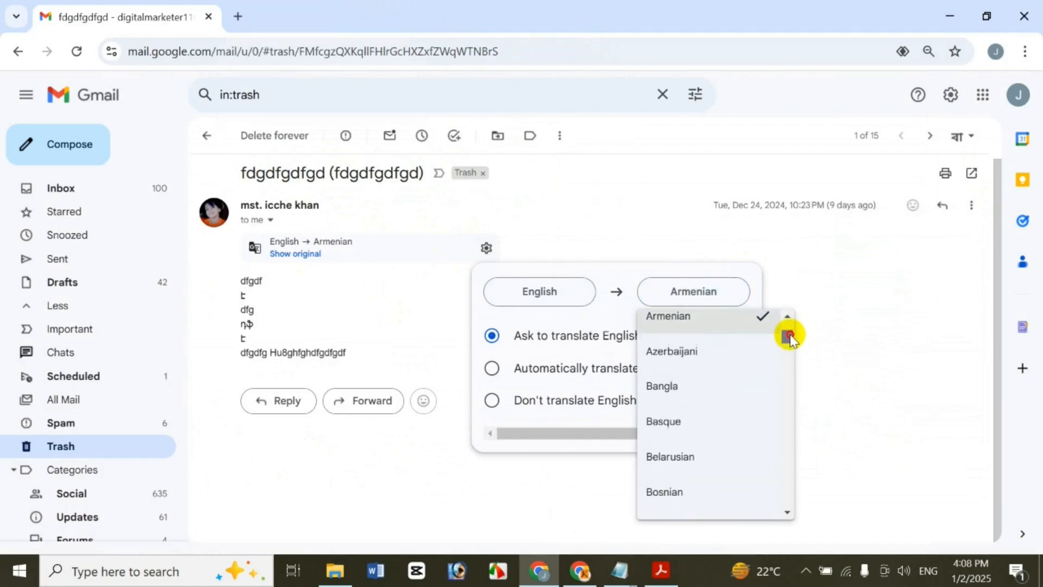
left_click(687, 387)
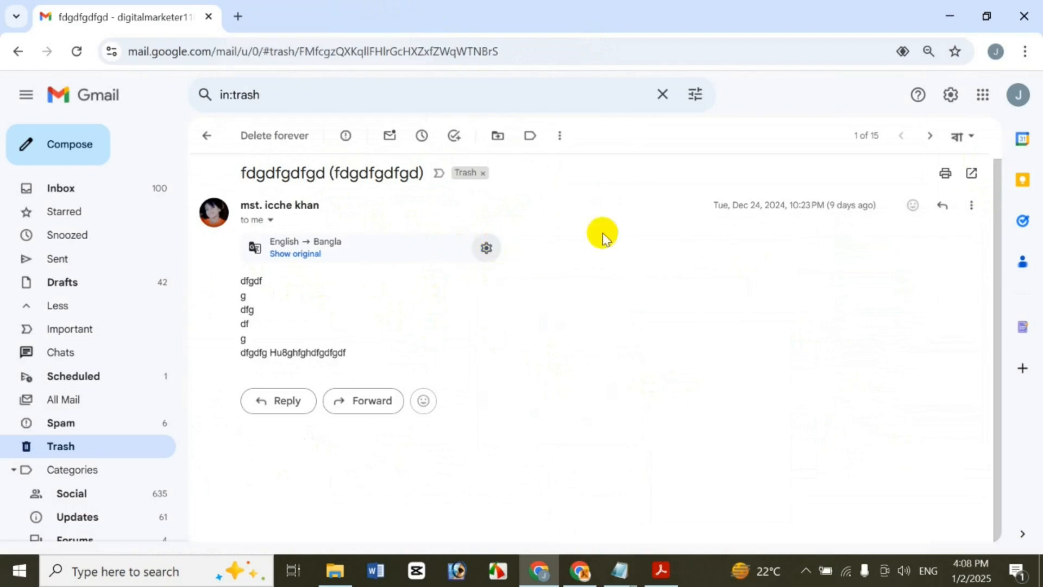
Revert the message to its original text and return to the Trash list
left_click(972, 205)
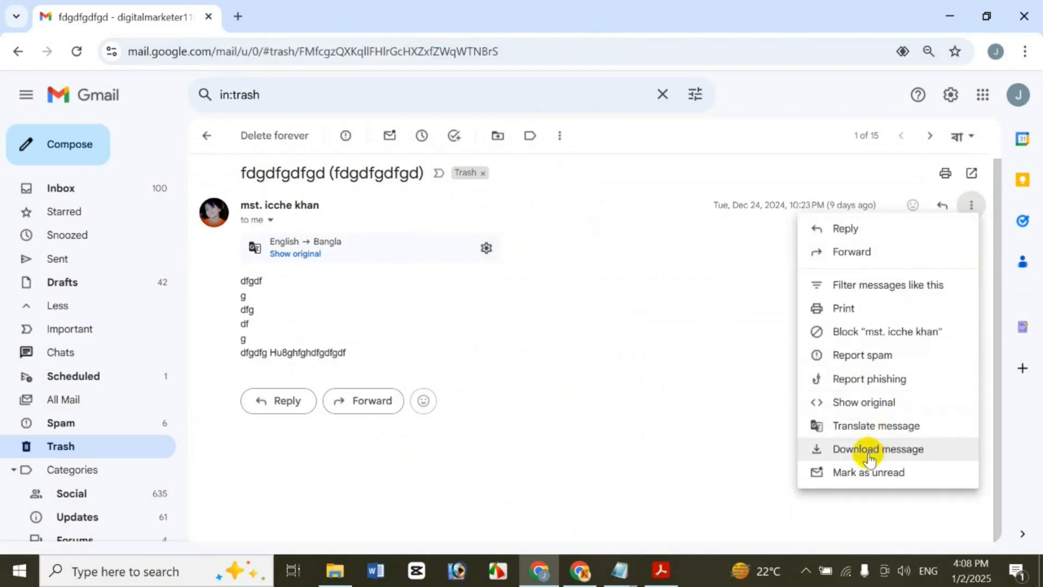
left_click(307, 254)
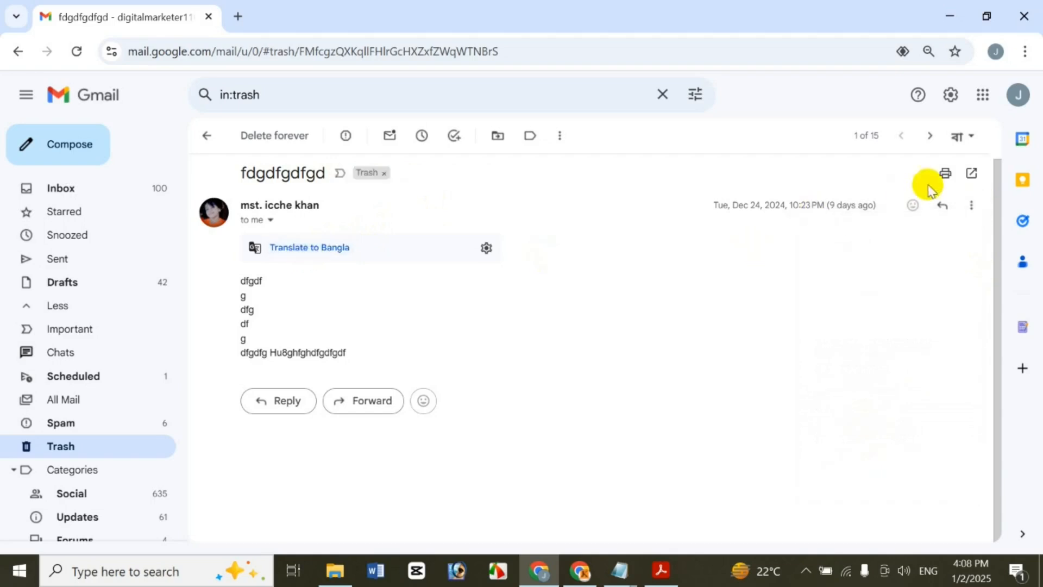
left_click(972, 205)
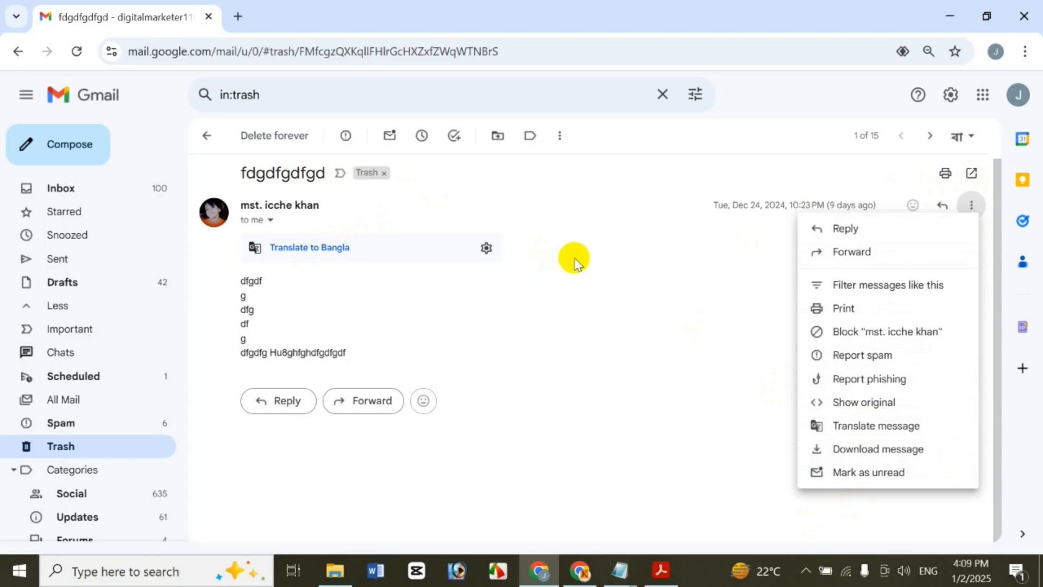
left_click(206, 135)
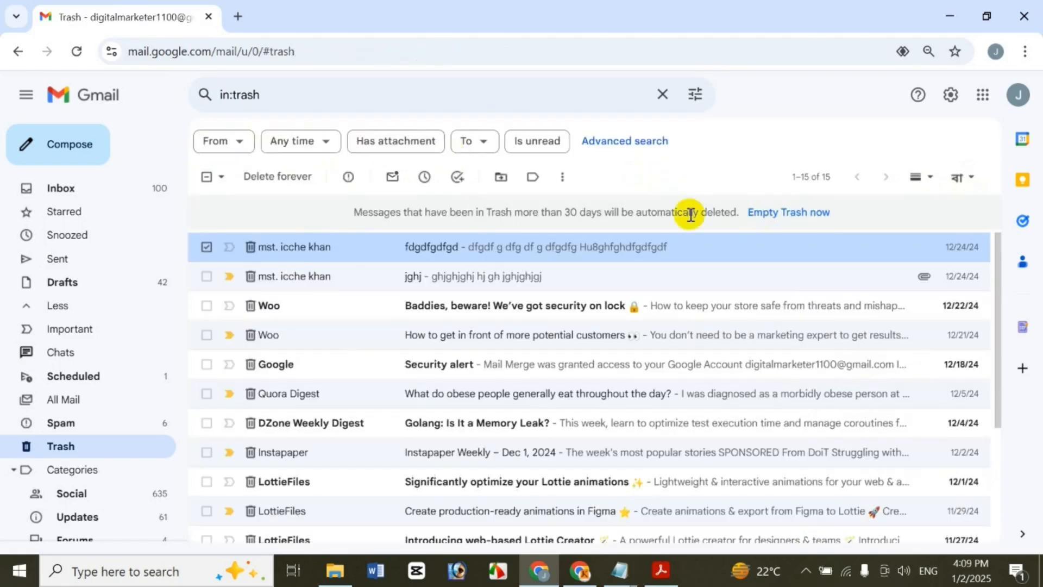
Toggle, right-click and open the fdgdfgdfgd email, then go back to the Trash list
left_click(207, 248)
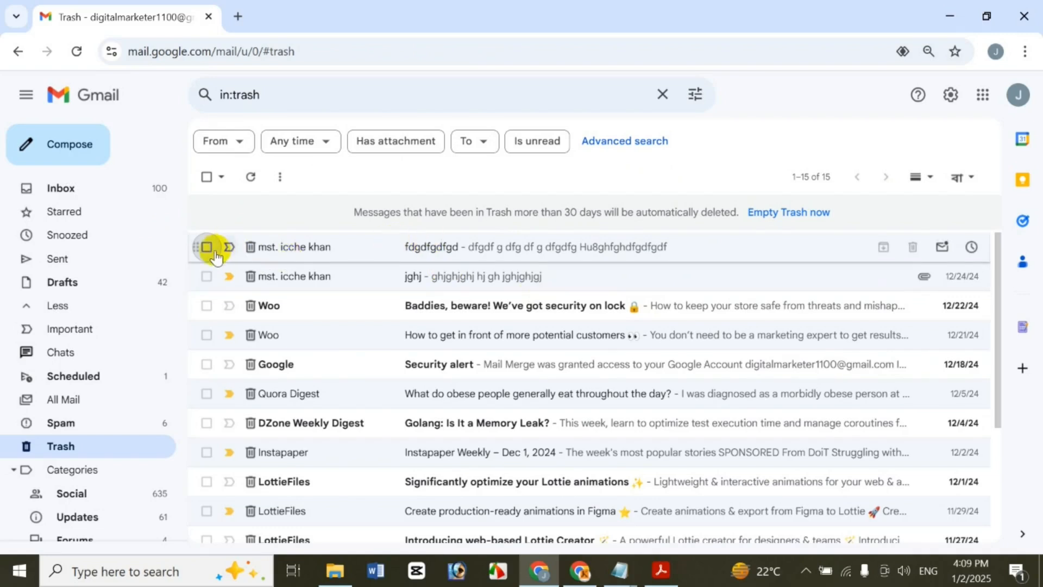
left_click(207, 247)
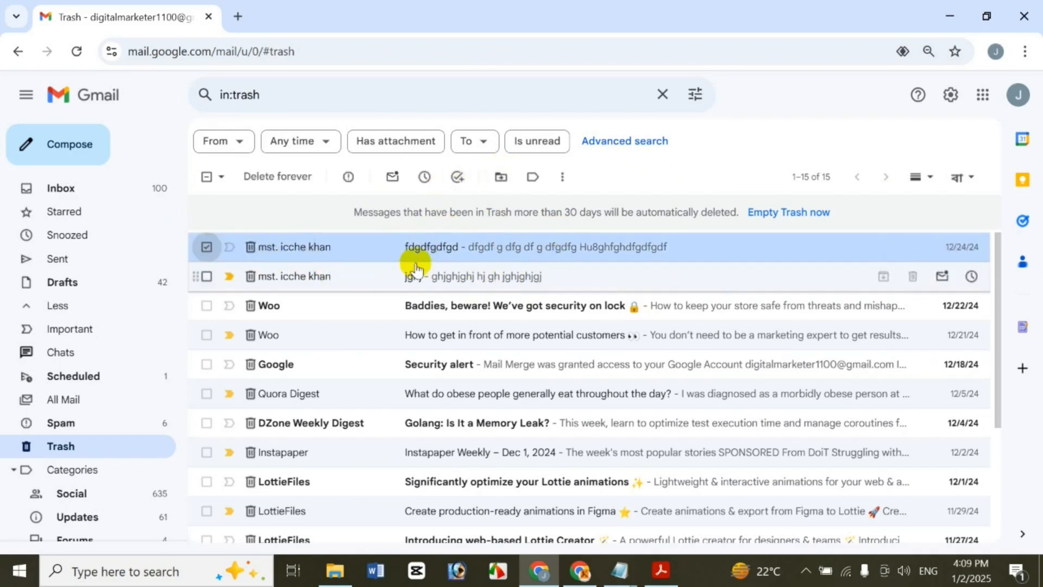
right_click(316, 247)
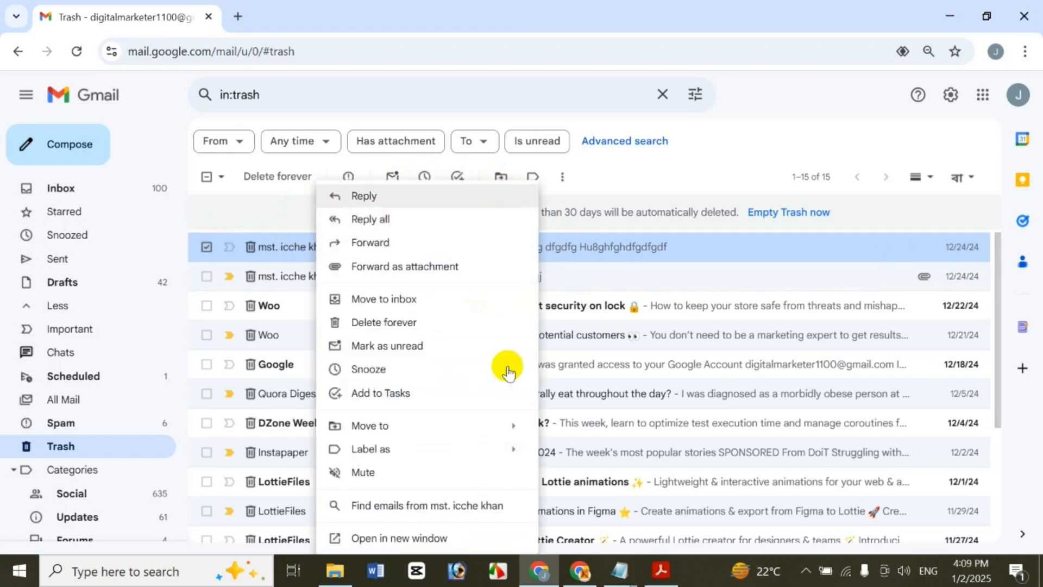
left_click(701, 152)
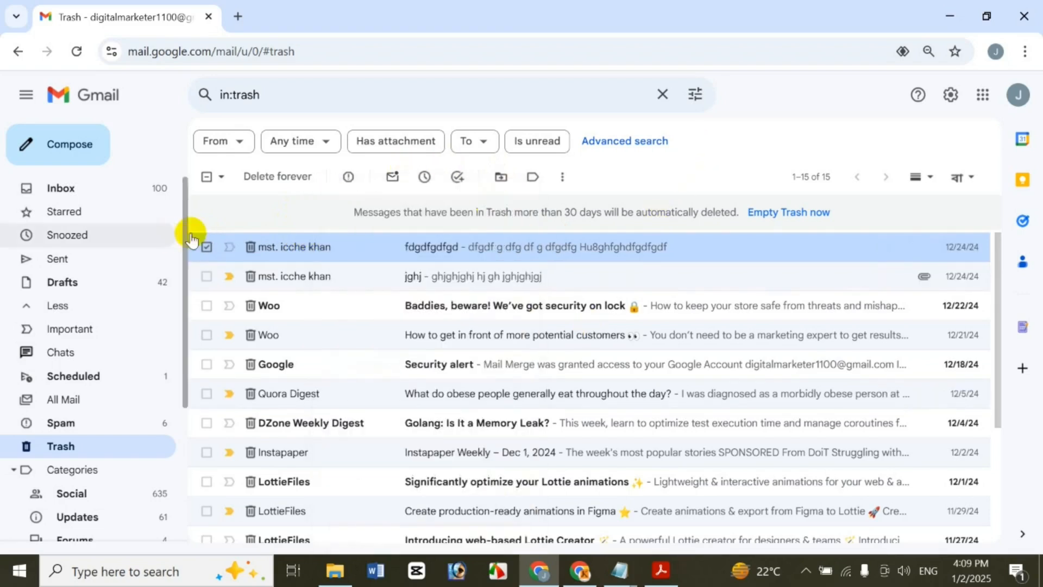
left_click(207, 247)
left_click(328, 249)
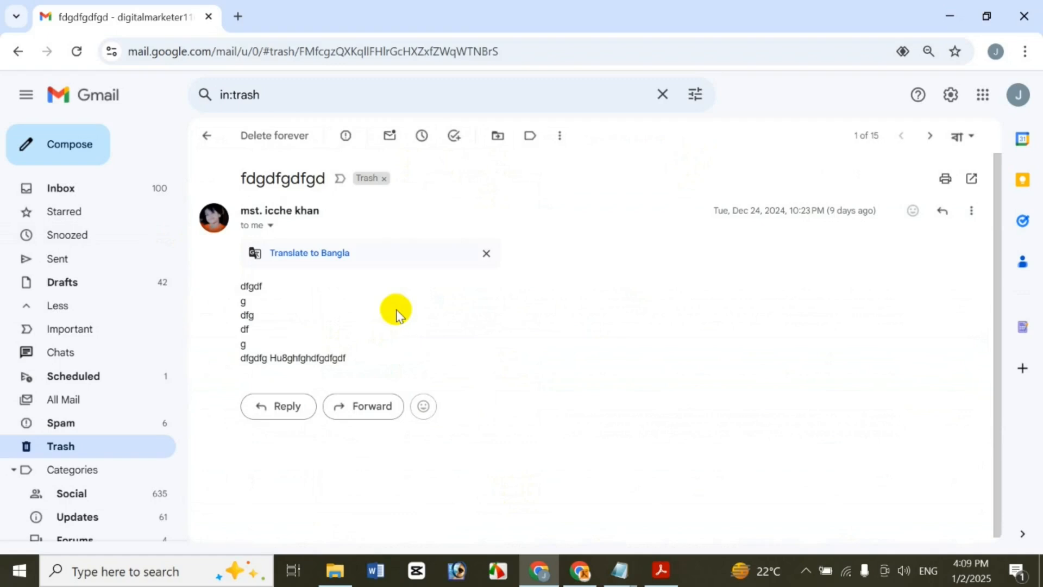
left_click(207, 135)
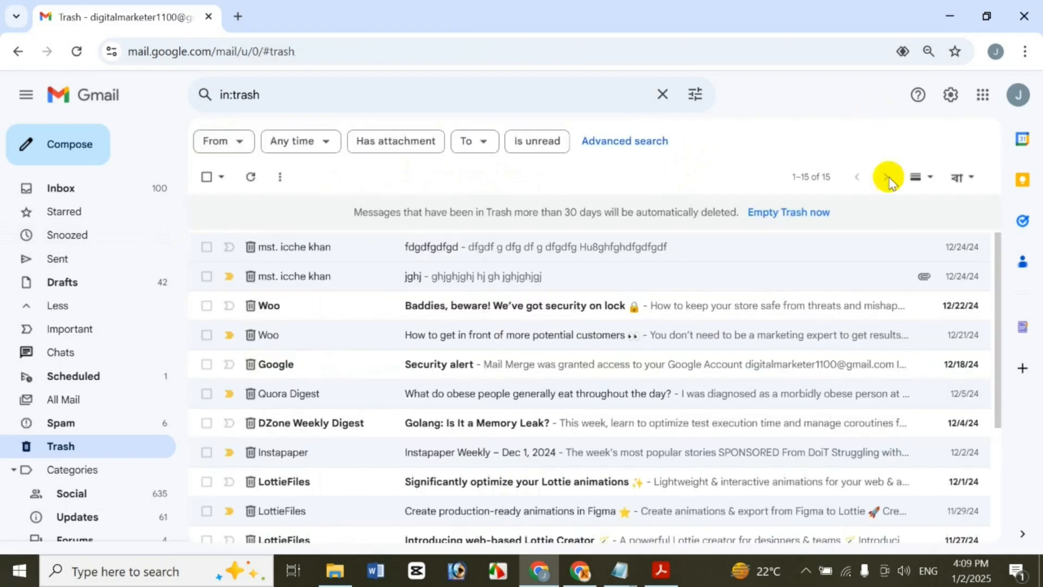
View fdgdfgdfgd in a vertical-split reading pane, then switch to horizontal split
left_click(935, 176)
left_click(885, 221)
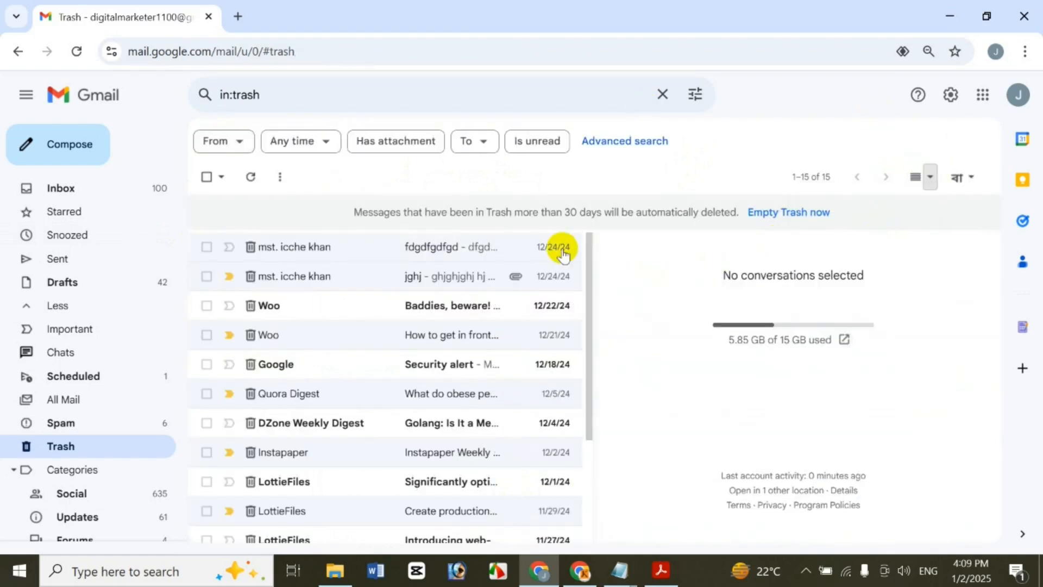
left_click(442, 246)
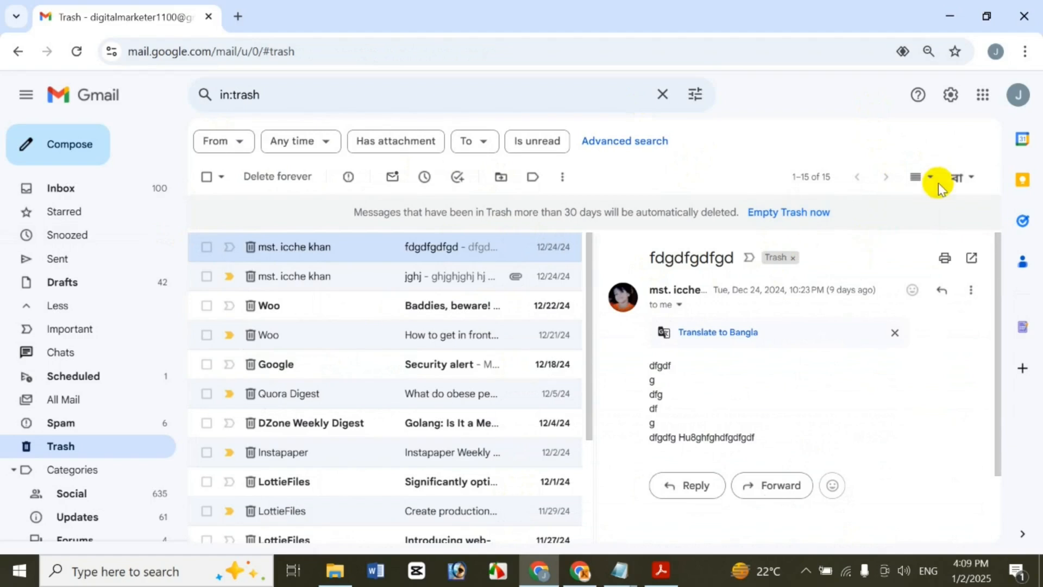
left_click(932, 177)
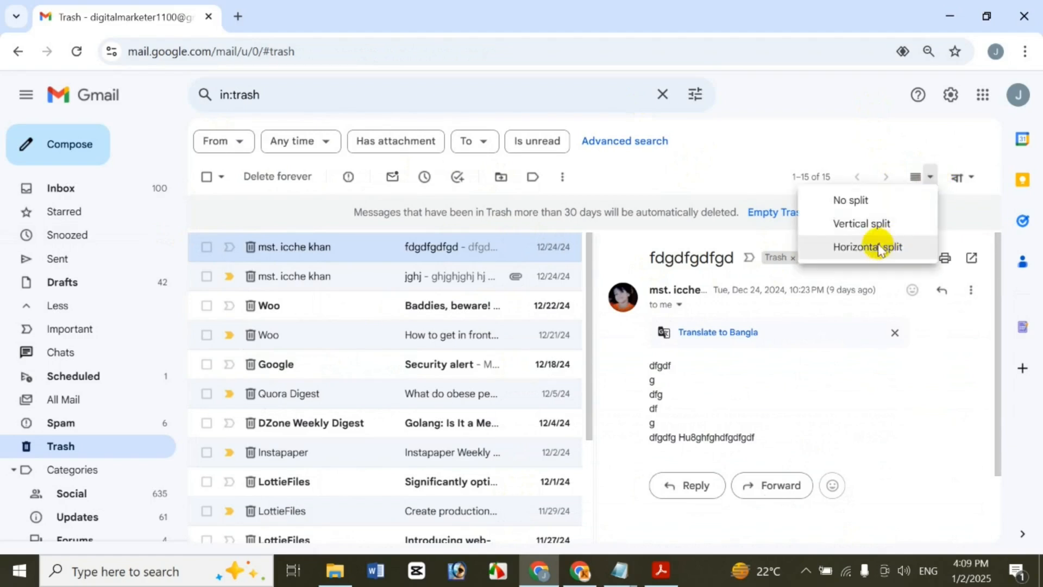
left_click(868, 247)
left_click_drag(998, 391, 934, 398)
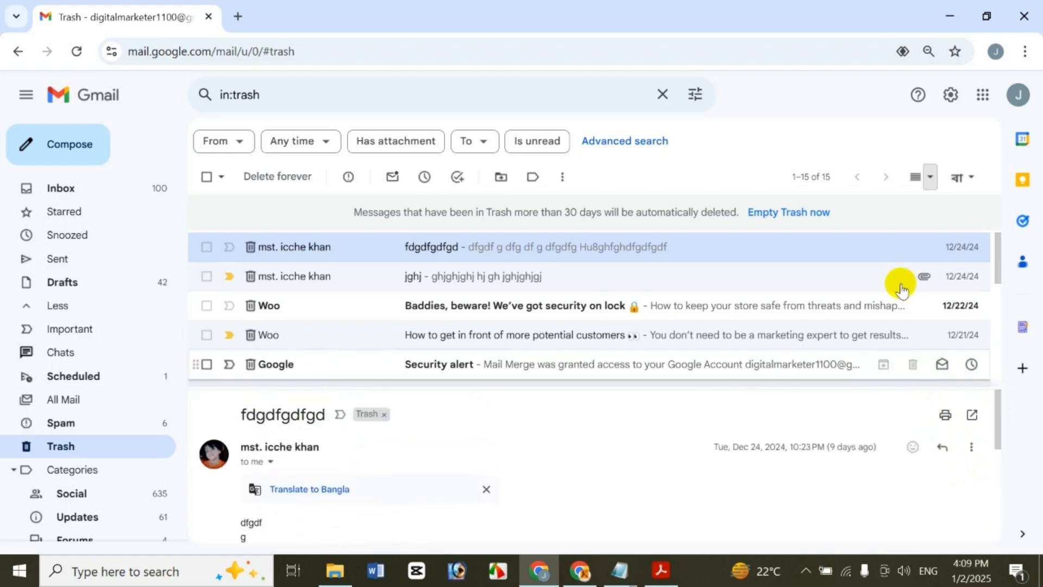
Set the reading pane to No split and switch to the Acrobat 'Gmail Bangla: How To Use Trash A To Z' PDF
left_click(930, 176)
left_click(903, 199)
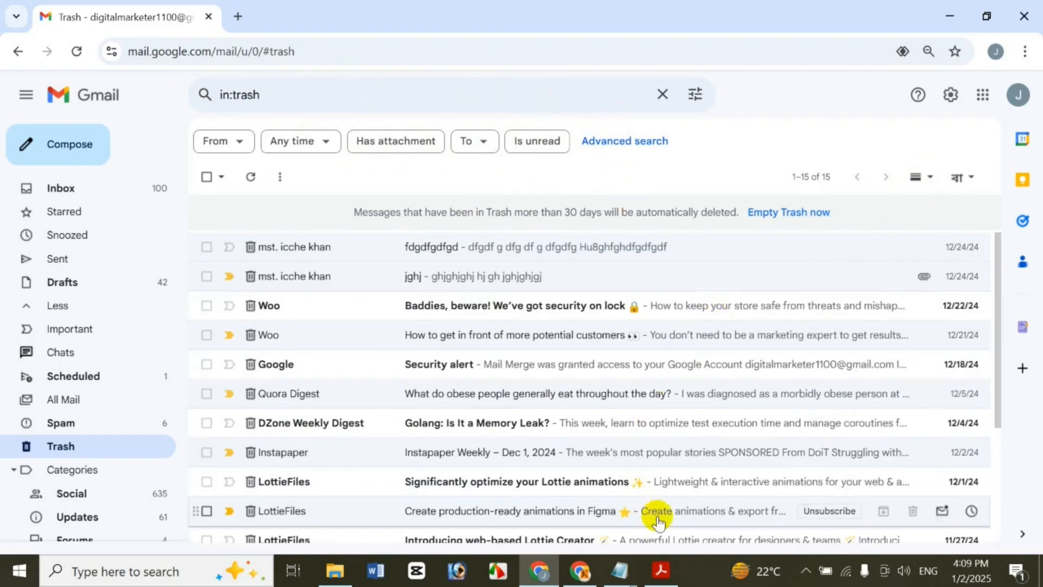
left_click(673, 579)
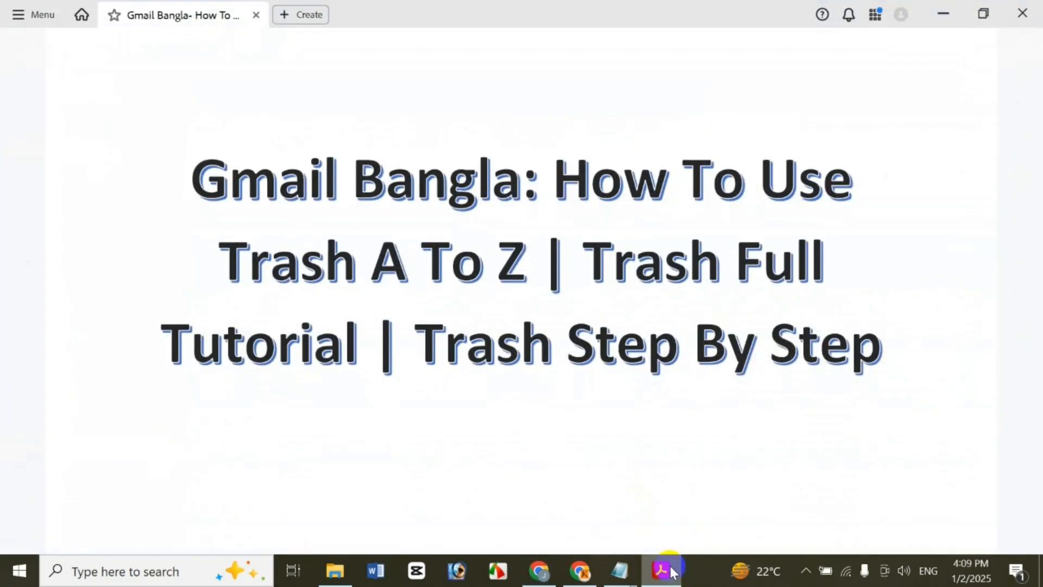